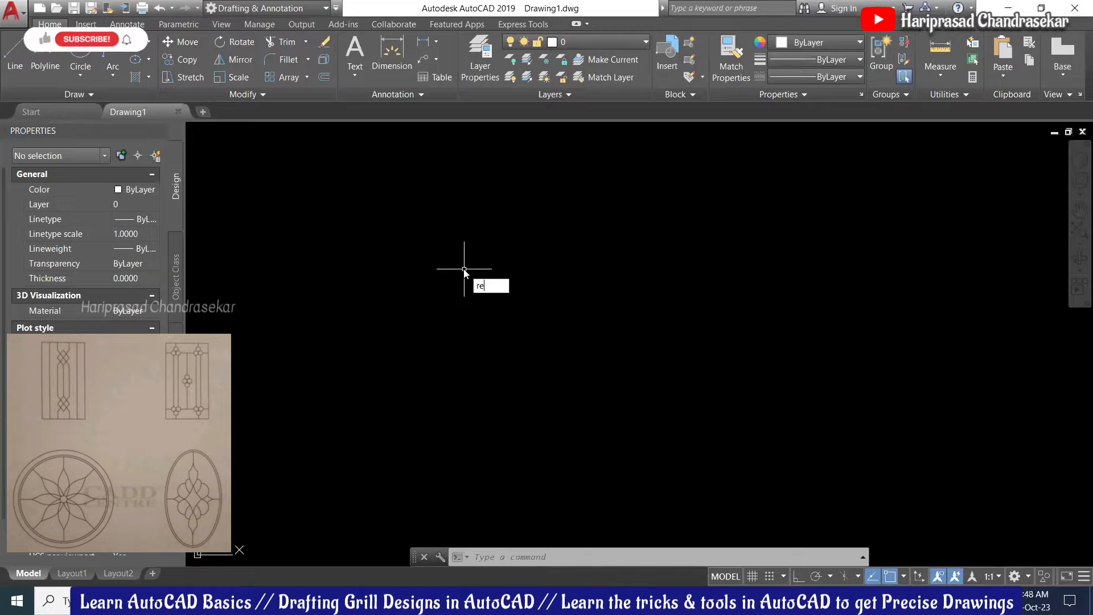
Step: Draw a tall narrow rectangle with RECTANG as the grill frame
{"action": "type", "text": "re"}
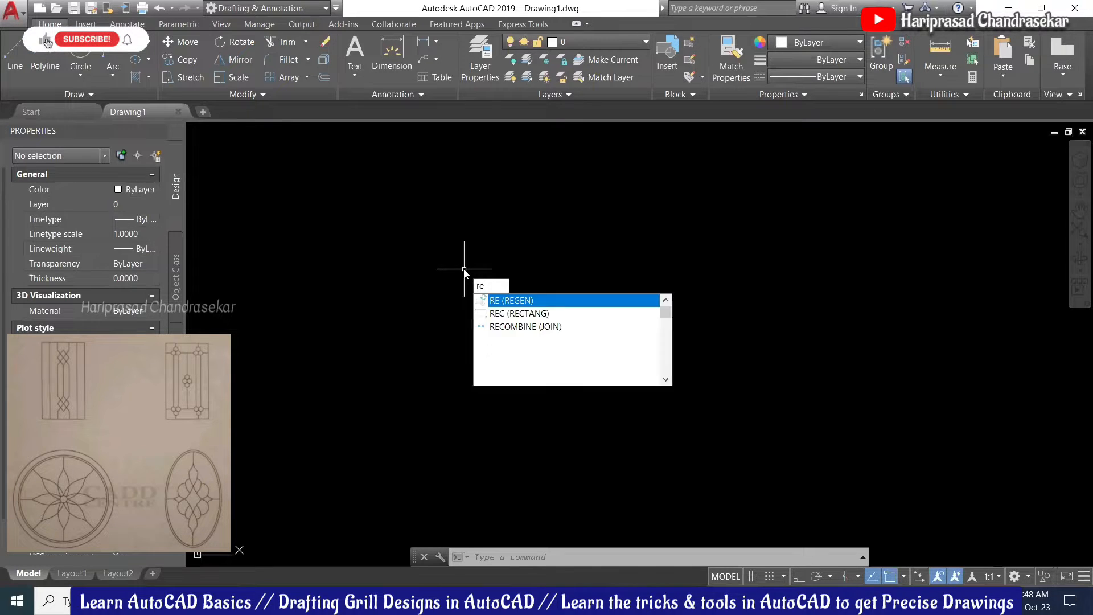
{"action": "type", "text": "c"}
{"action": "key", "text": "Return"}
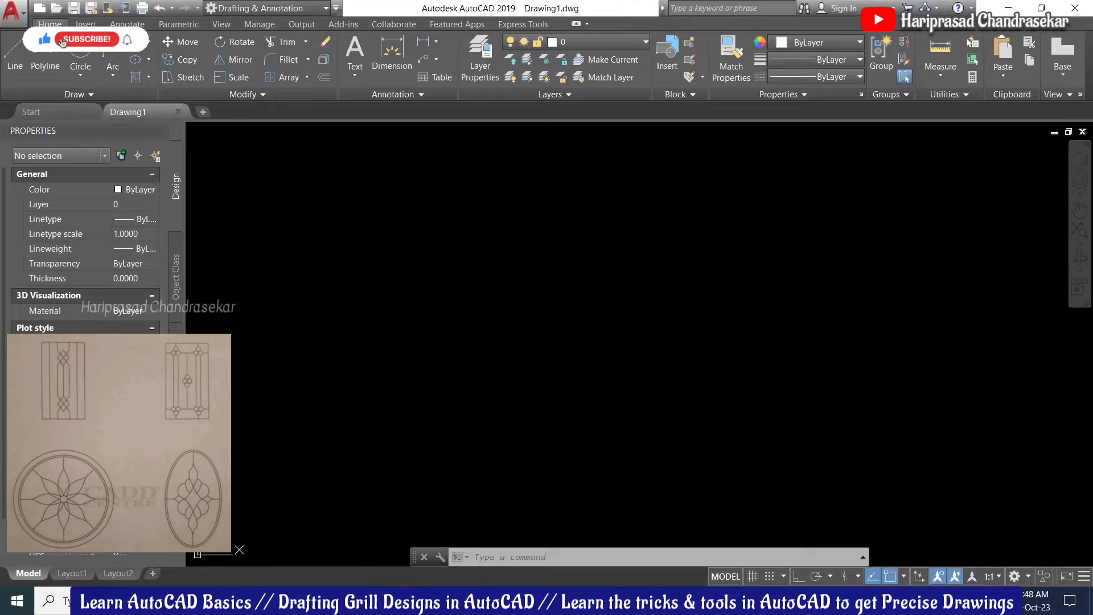
{"action": "left_click", "coordinate": [426, 193]}
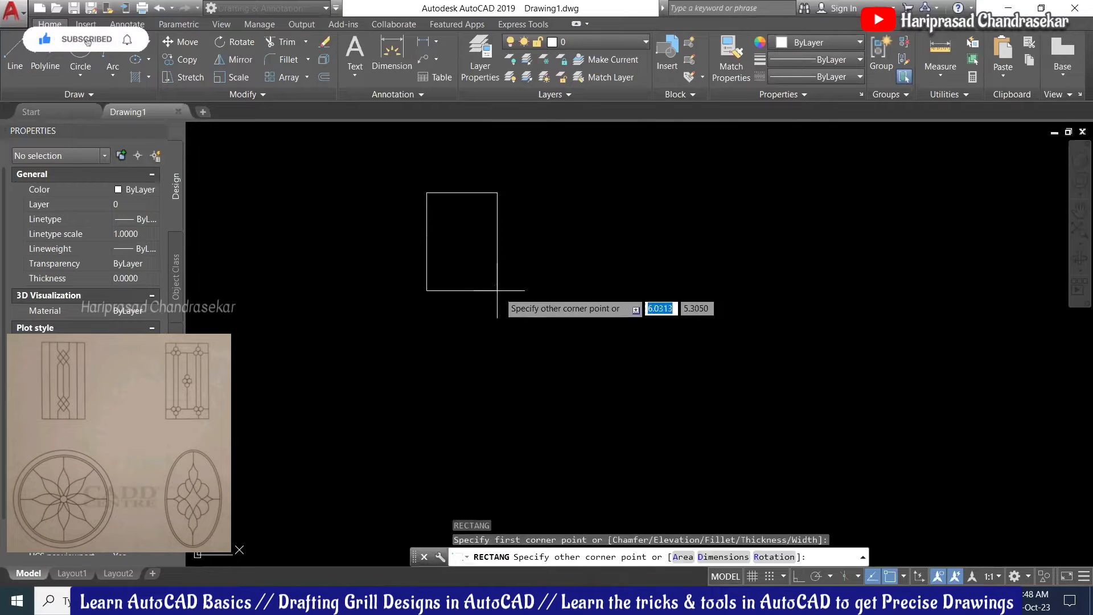
{"action": "left_click", "coordinate": [523, 375]}
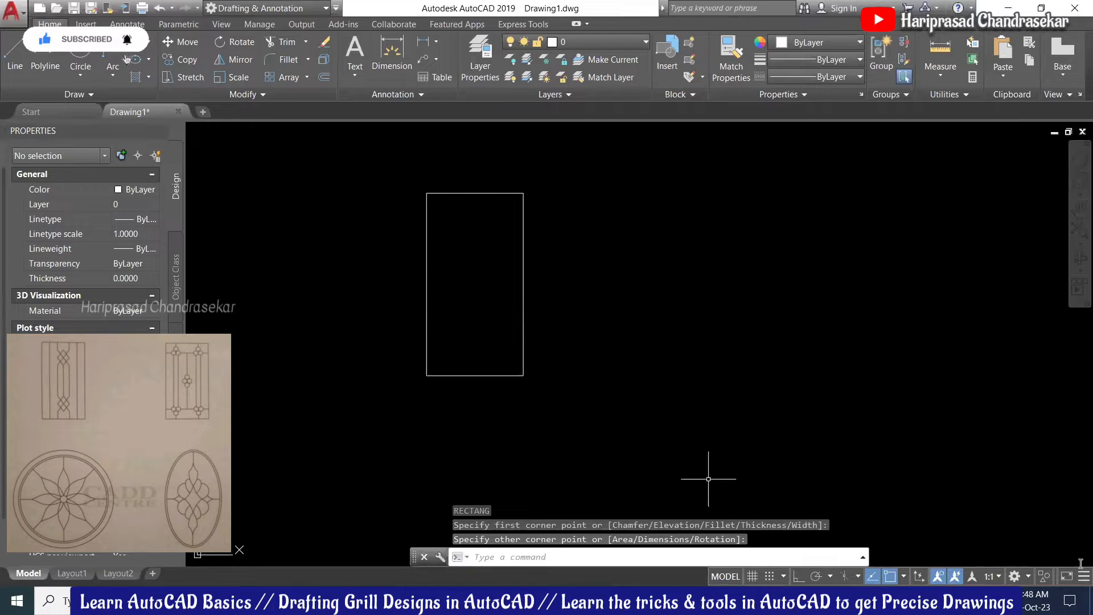
{"action": "scroll", "coordinate": [261, 215], "scroll_direction": "up", "scroll_amount": 2}
{"action": "scroll", "coordinate": [399, 255], "scroll_direction": "down", "scroll_amount": 2}
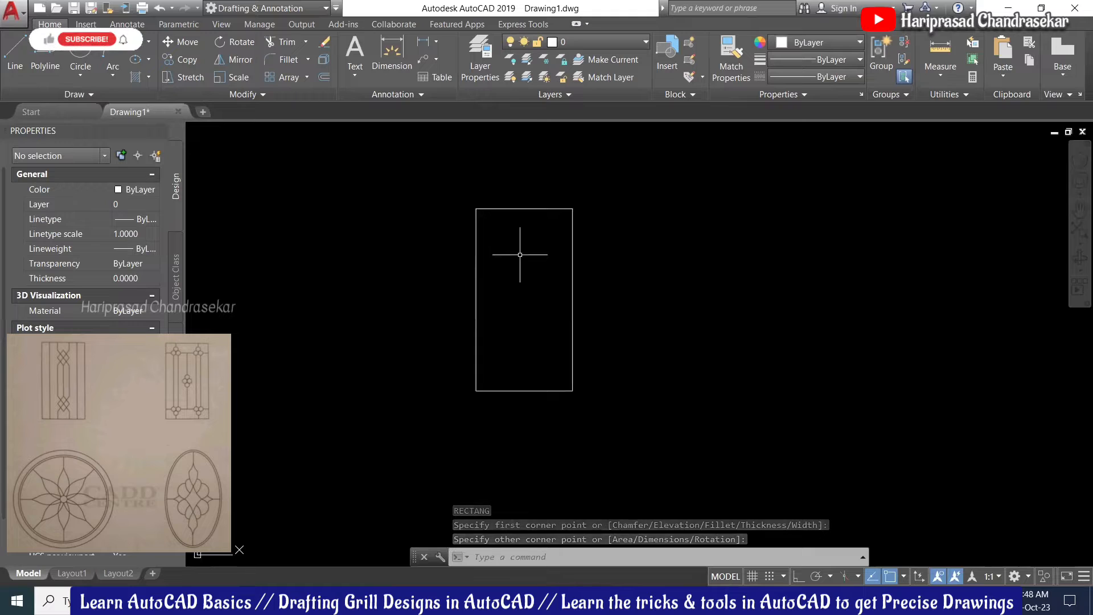
Step: Explode the rectangle into four separate lines and select its top edge
{"action": "left_click", "coordinate": [531, 209]}
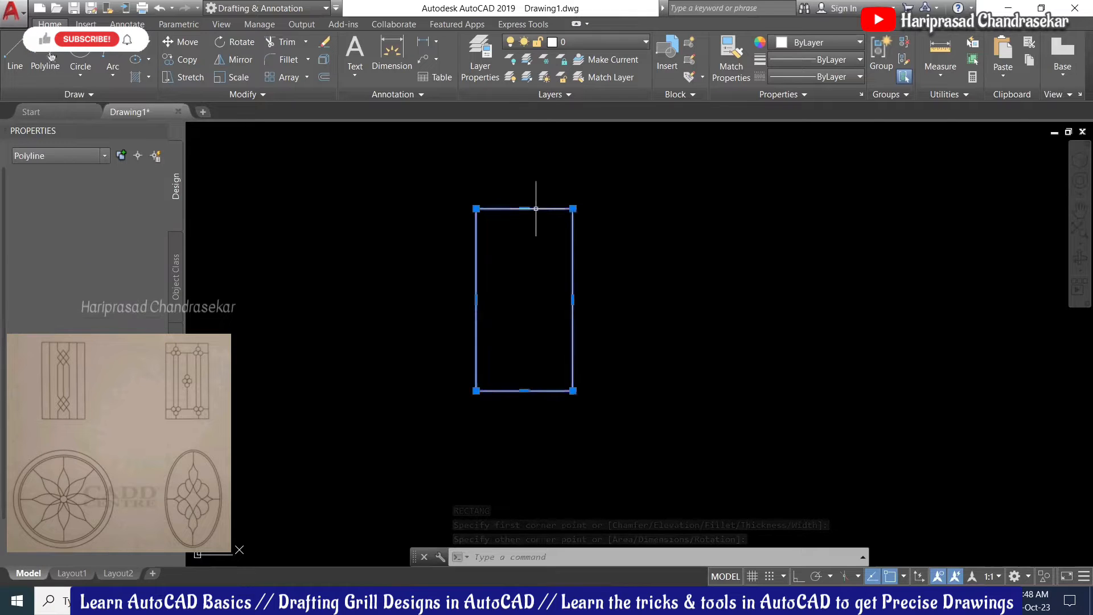
{"action": "type", "text": "x"}
{"action": "key", "text": "Return"}
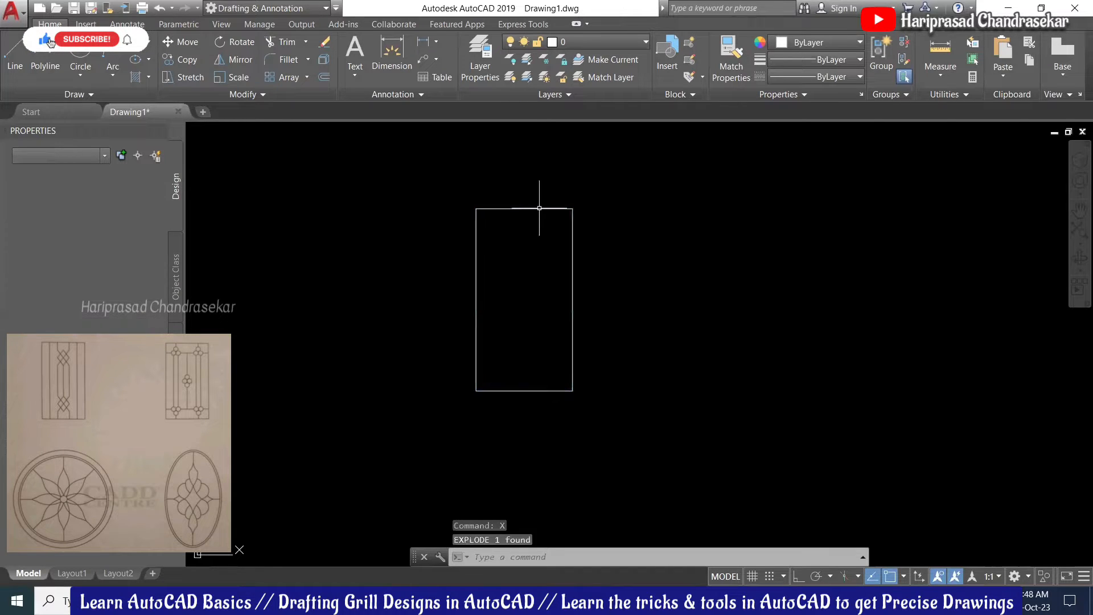
{"action": "left_click", "coordinate": [539, 208]}
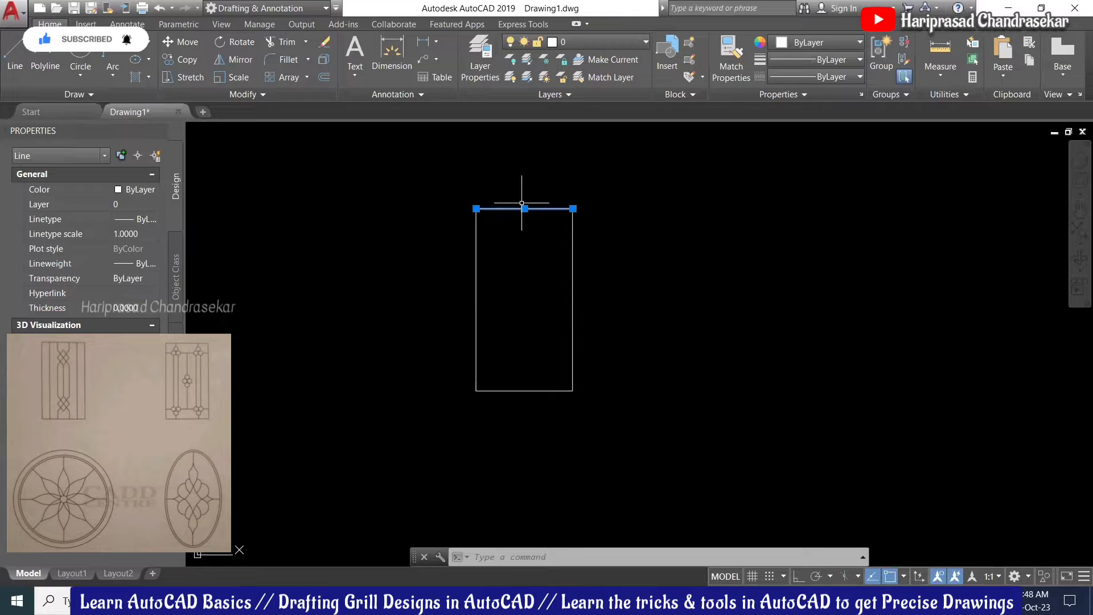
Step: Divide the frame's top edge into 6 equal segments
{"action": "type", "text": "DIV"}
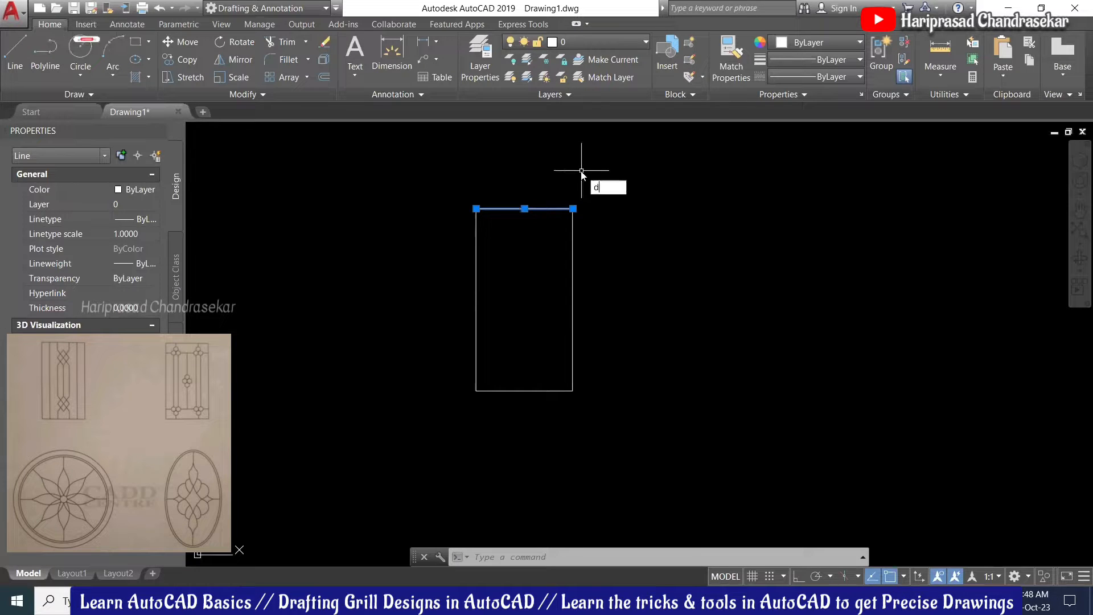
{"action": "key", "text": "Return"}
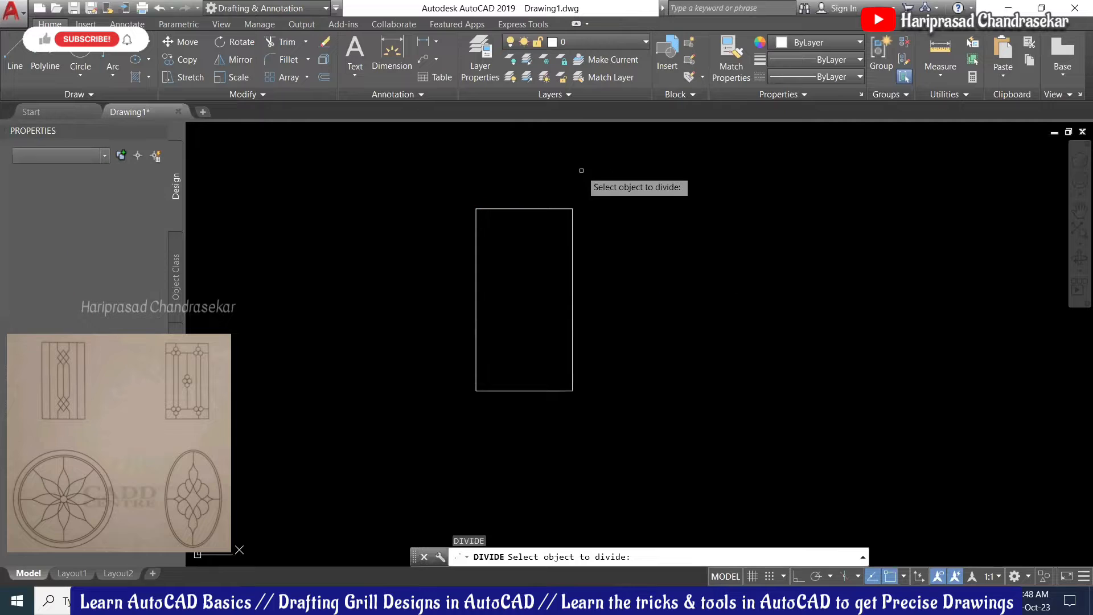
{"action": "left_click", "coordinate": [515, 248]}
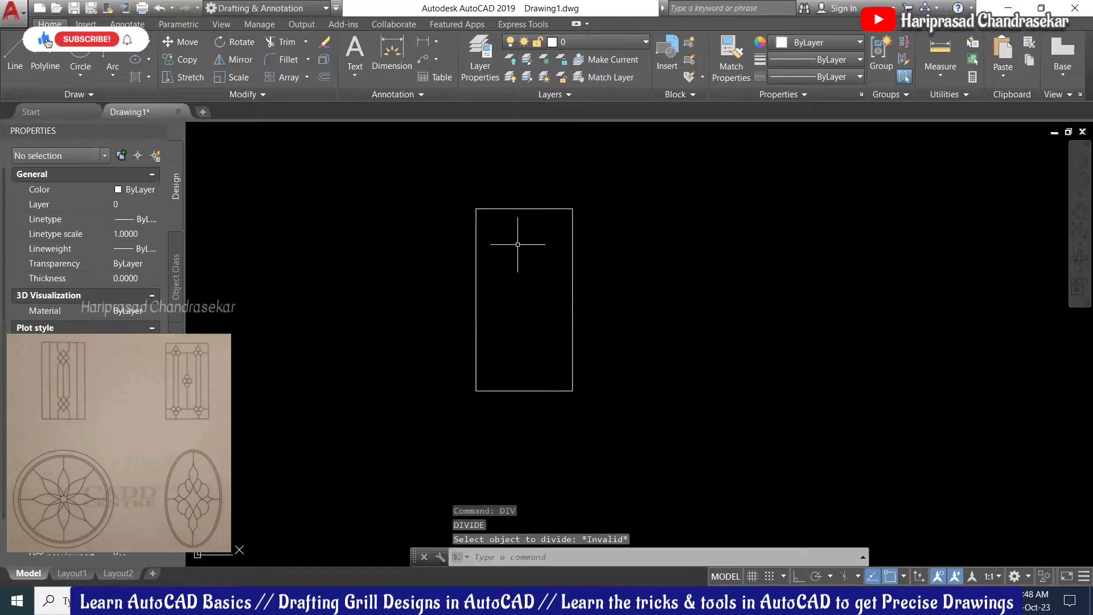
{"action": "left_click", "coordinate": [495, 166]}
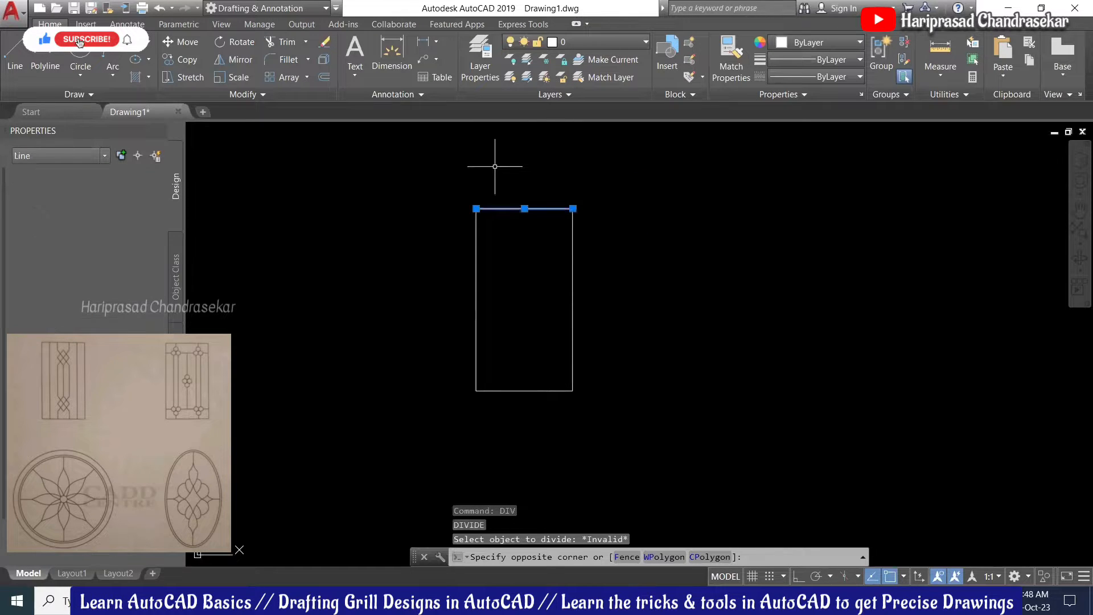
{"action": "key", "text": "Return"}
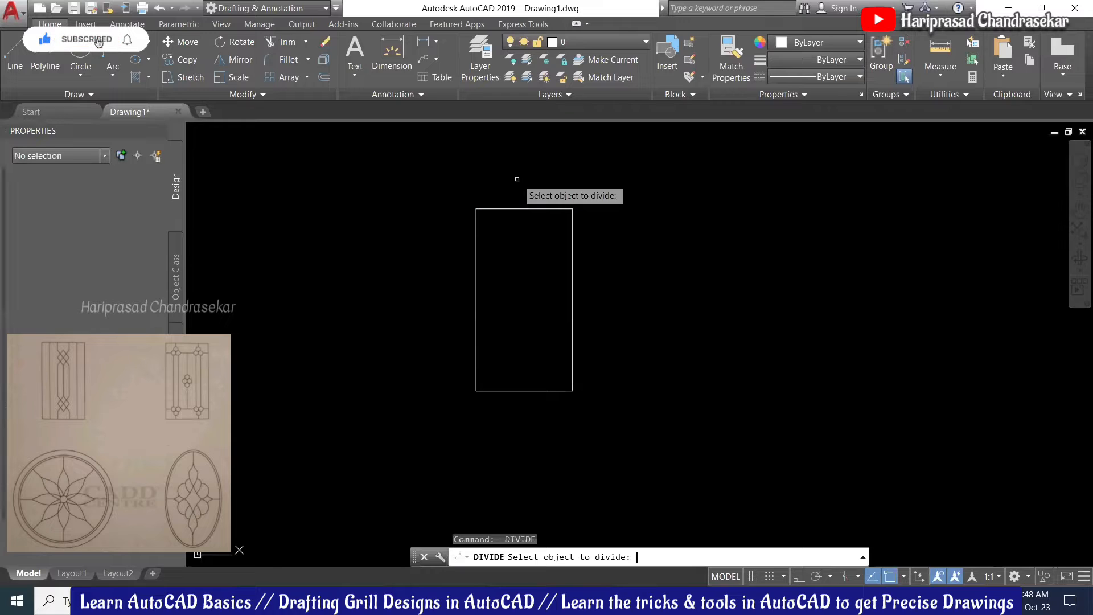
{"action": "left_click", "coordinate": [518, 209]}
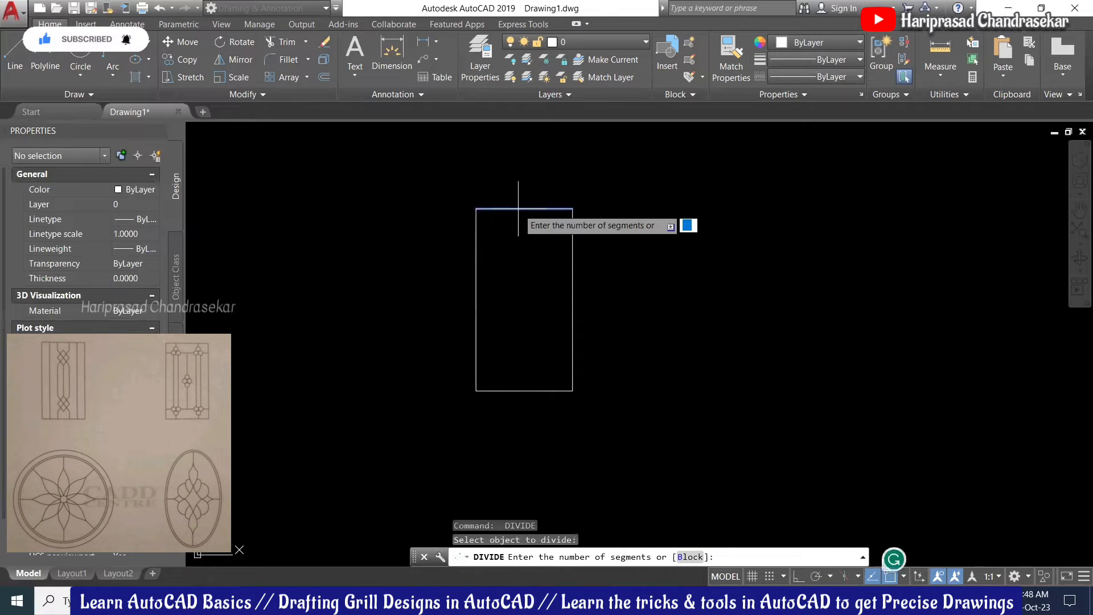
{"action": "key", "text": "Return"}
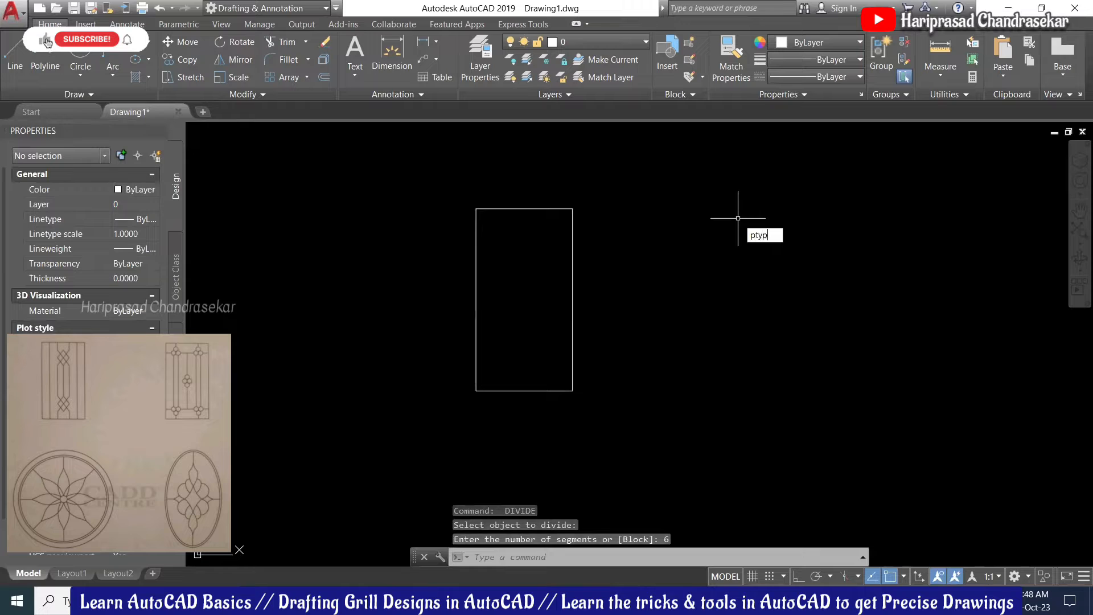
Step: Set the point style to X marks so the division points are visible
{"action": "type", "text": "ptype"}
{"action": "key", "text": "Return"}
{"action": "left_click", "coordinate": [414, 197]}
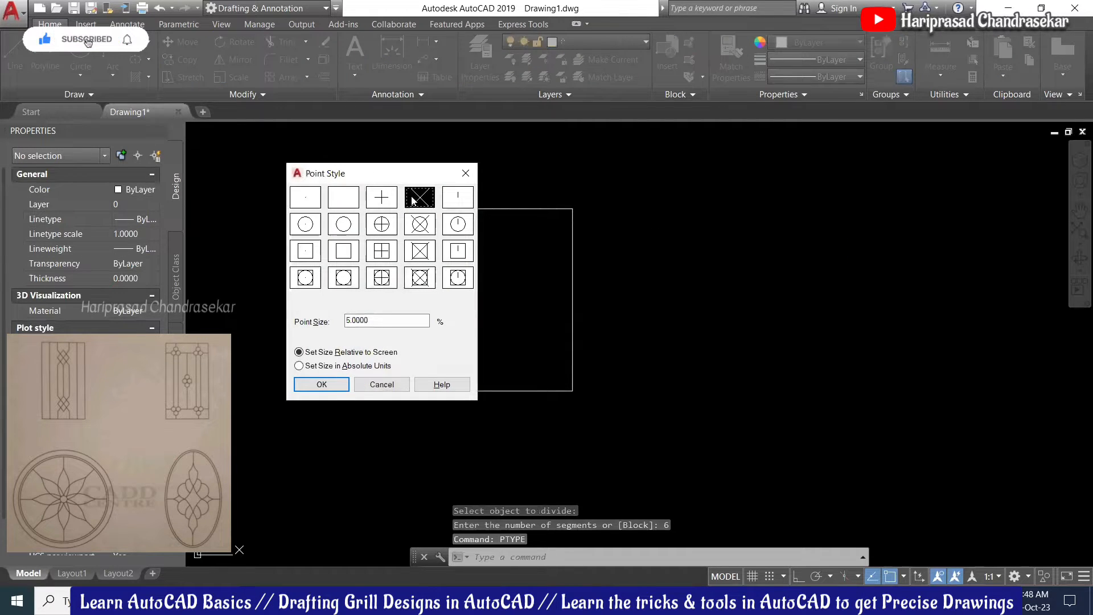
{"action": "left_click", "coordinate": [349, 385]}
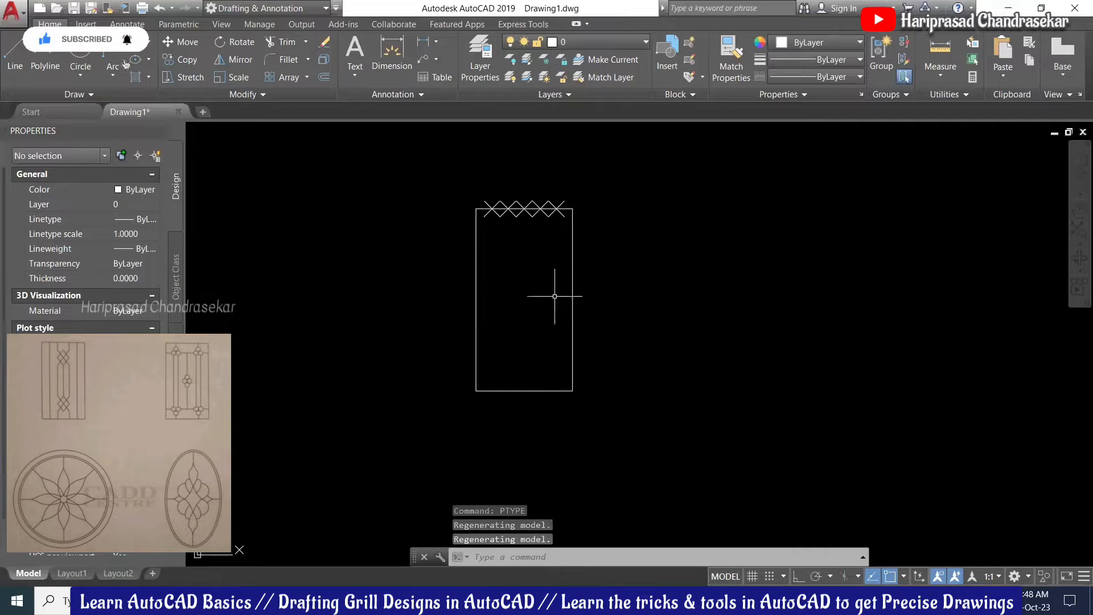
Step: Draw vertical bars from the first and last top X marks down to the bottom edge
{"action": "type", "text": "l"}
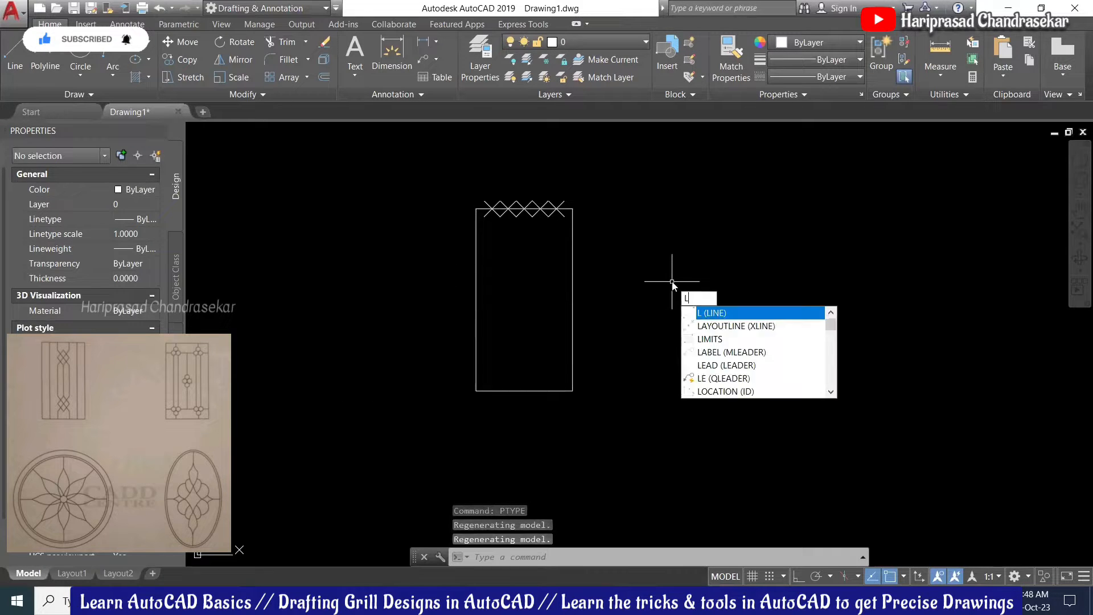
{"action": "key", "text": "Return"}
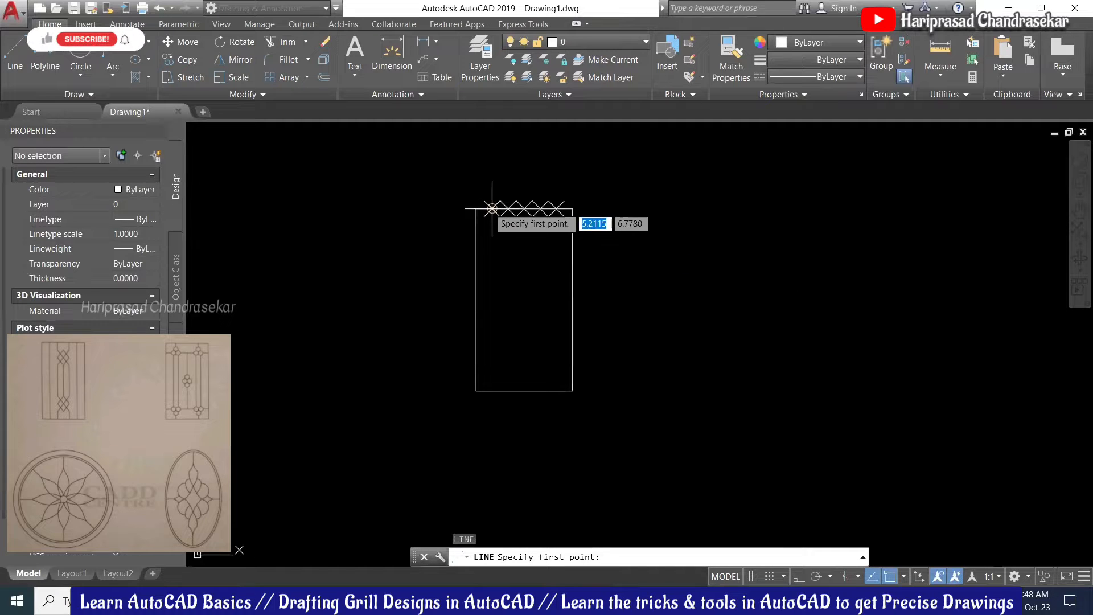
{"action": "left_click", "coordinate": [491, 209]}
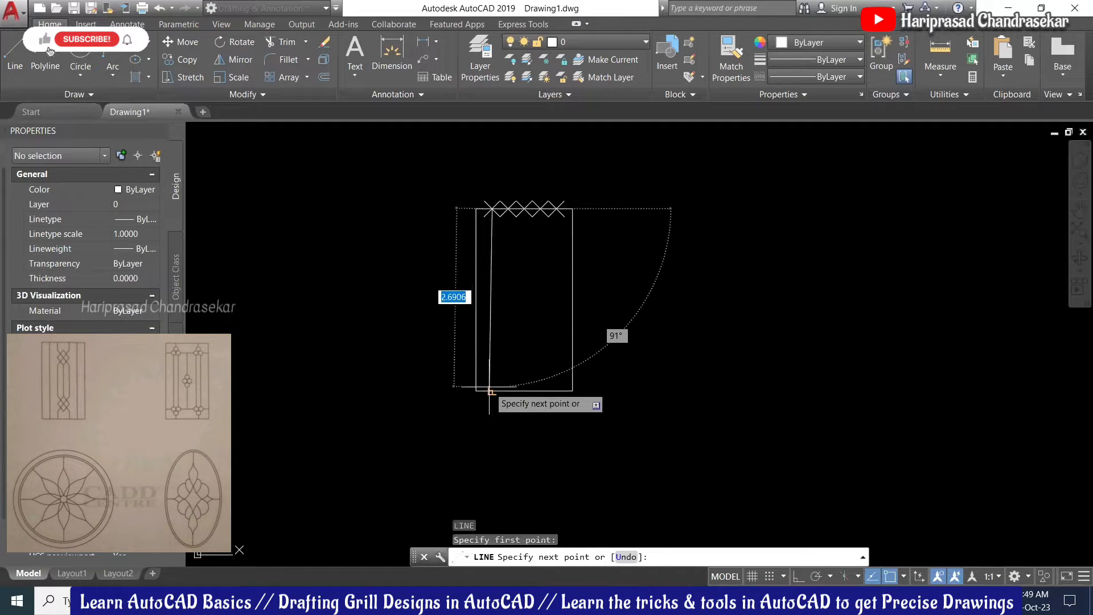
{"action": "left_click", "coordinate": [491, 391]}
{"action": "key", "text": "Escape"}
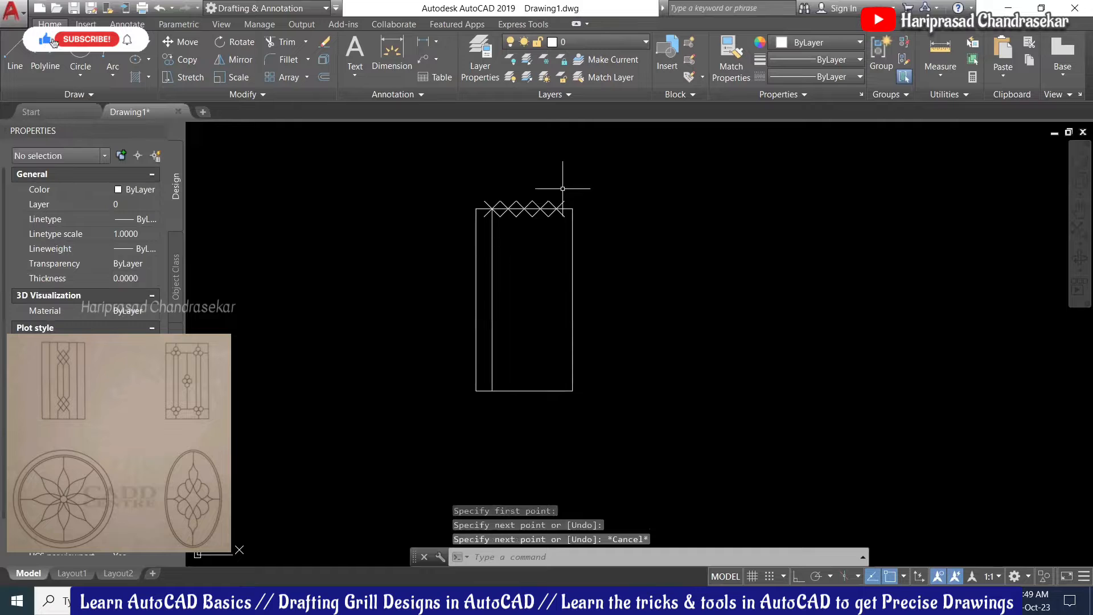
{"action": "key", "text": "space"}
{"action": "left_click", "coordinate": [556, 209]}
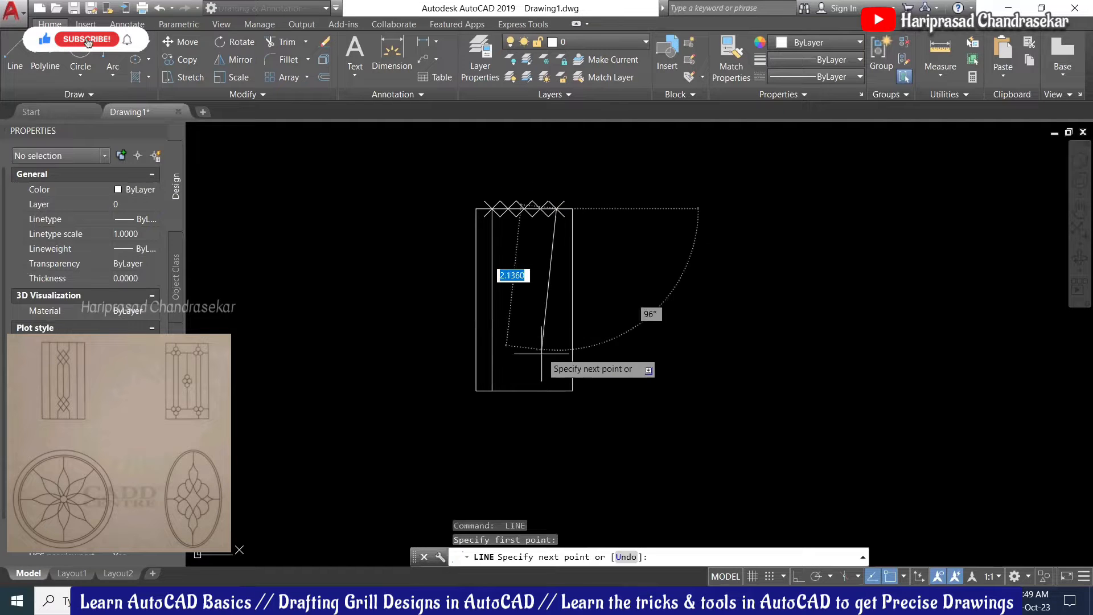
{"action": "left_click", "coordinate": [556, 391]}
{"action": "key", "text": "Escape"}
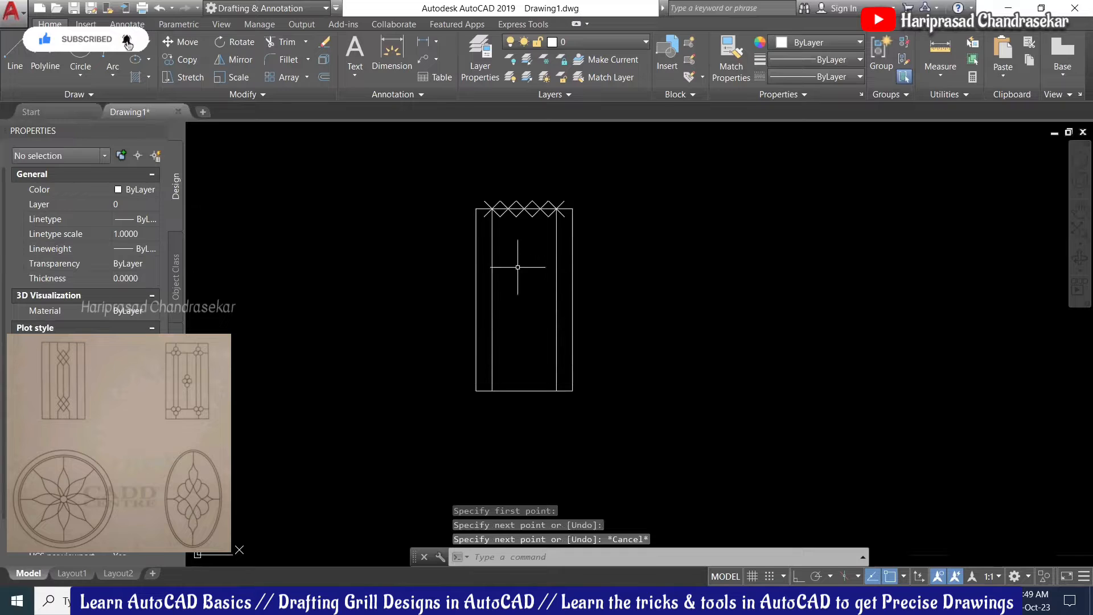
Step: Offset the left bar three times to the right to fill the remaining X marks
{"action": "scroll", "coordinate": [516, 236], "scroll_direction": "up", "scroll_amount": 1}
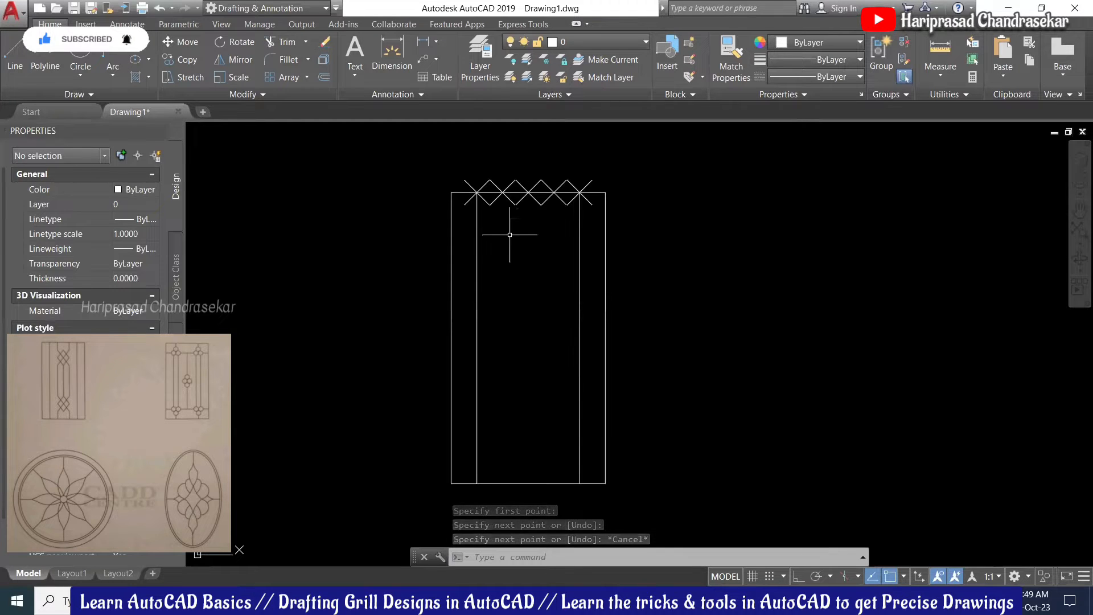
{"action": "type", "text": "o"}
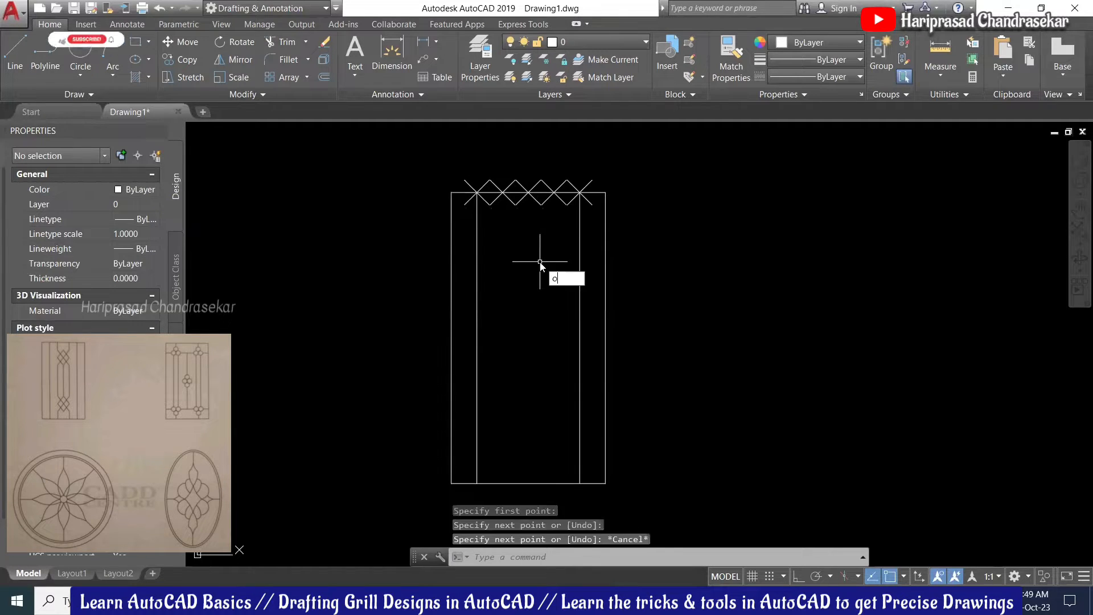
{"action": "key", "text": "Return"}
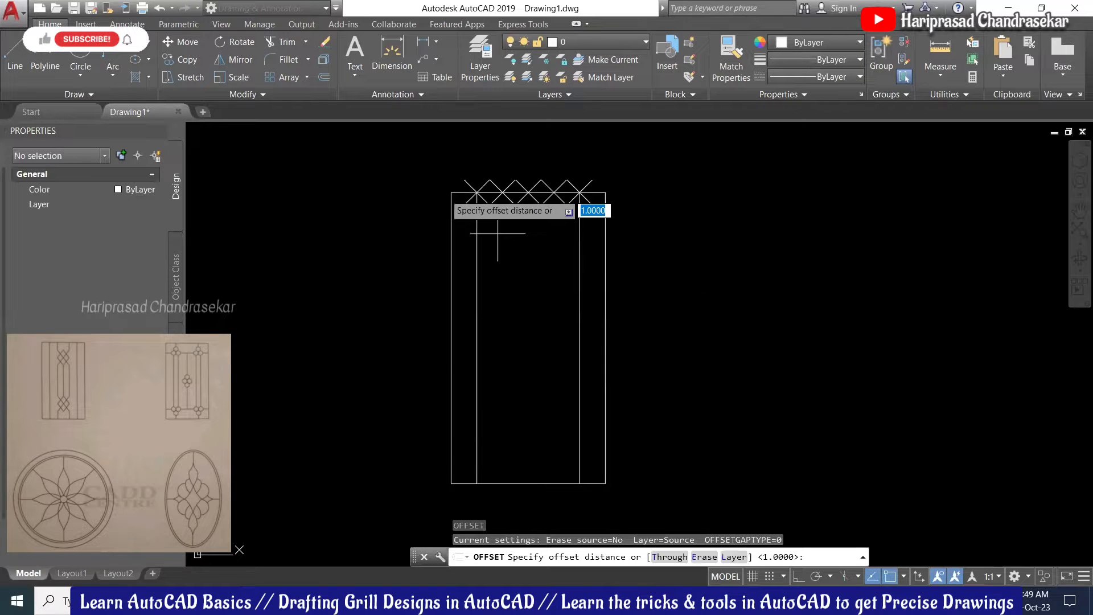
{"action": "left_click", "coordinate": [451, 192]}
{"action": "left_click", "coordinate": [477, 192]}
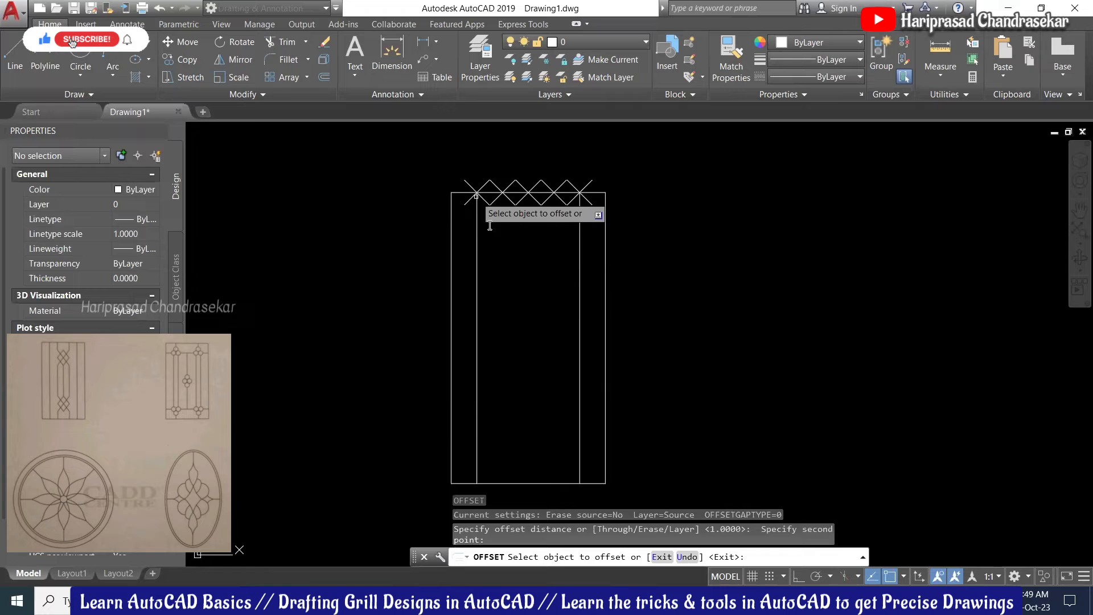
{"action": "left_click", "coordinate": [477, 234]}
{"action": "left_click", "coordinate": [502, 242]}
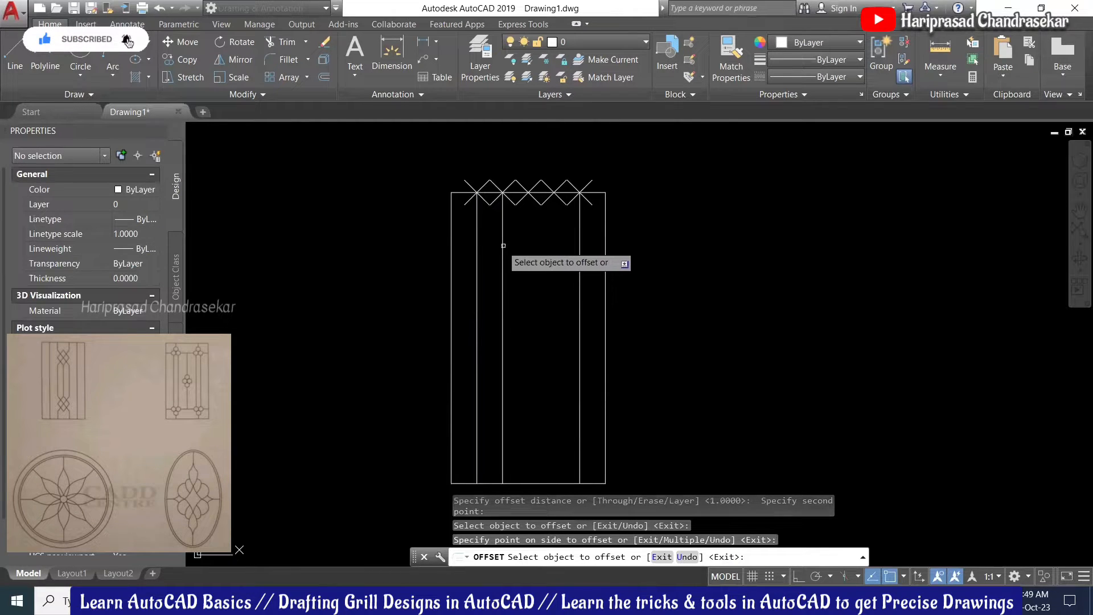
{"action": "left_click", "coordinate": [503, 248]}
{"action": "left_click", "coordinate": [530, 259]}
{"action": "left_click", "coordinate": [529, 252]}
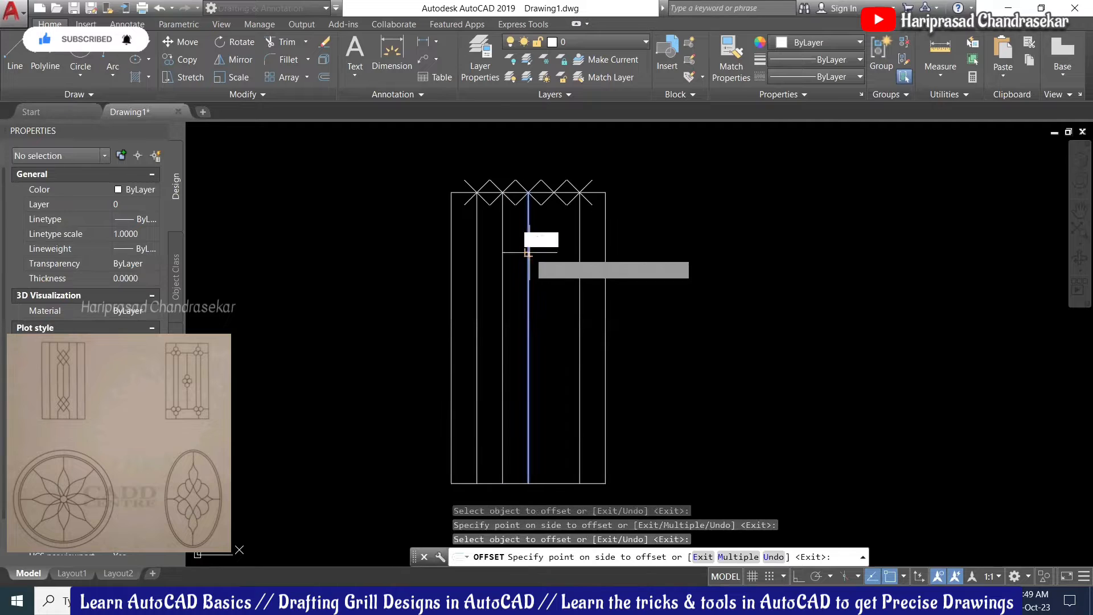
{"action": "left_click", "coordinate": [565, 244]}
{"action": "key", "text": "Escape"}
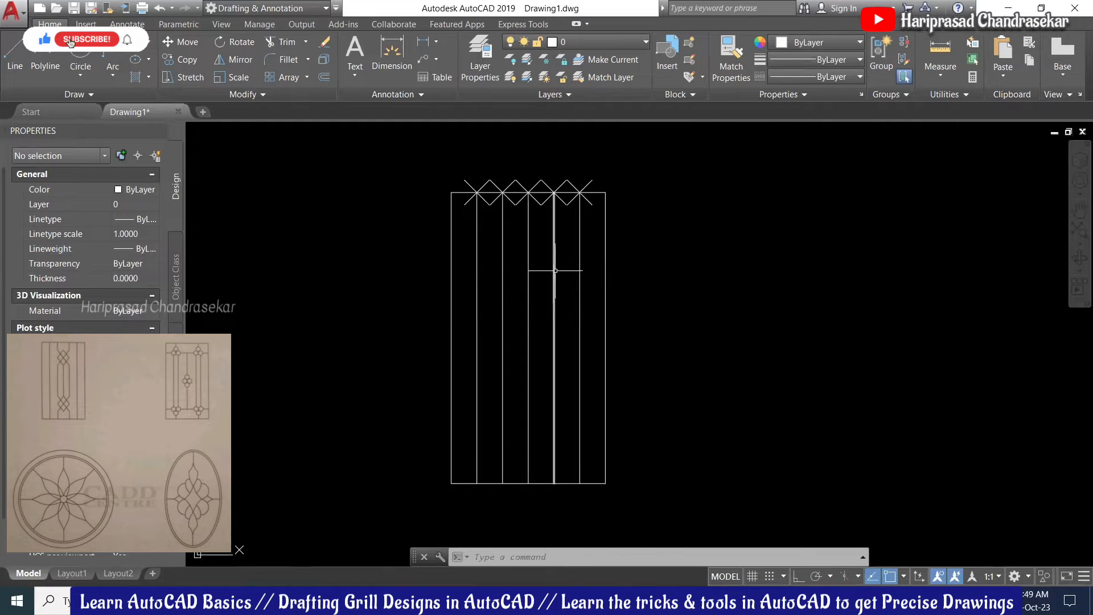
Step: Draw a horizontal line across the upper frame from the left edge to the right edge
{"action": "type", "text": "l"}
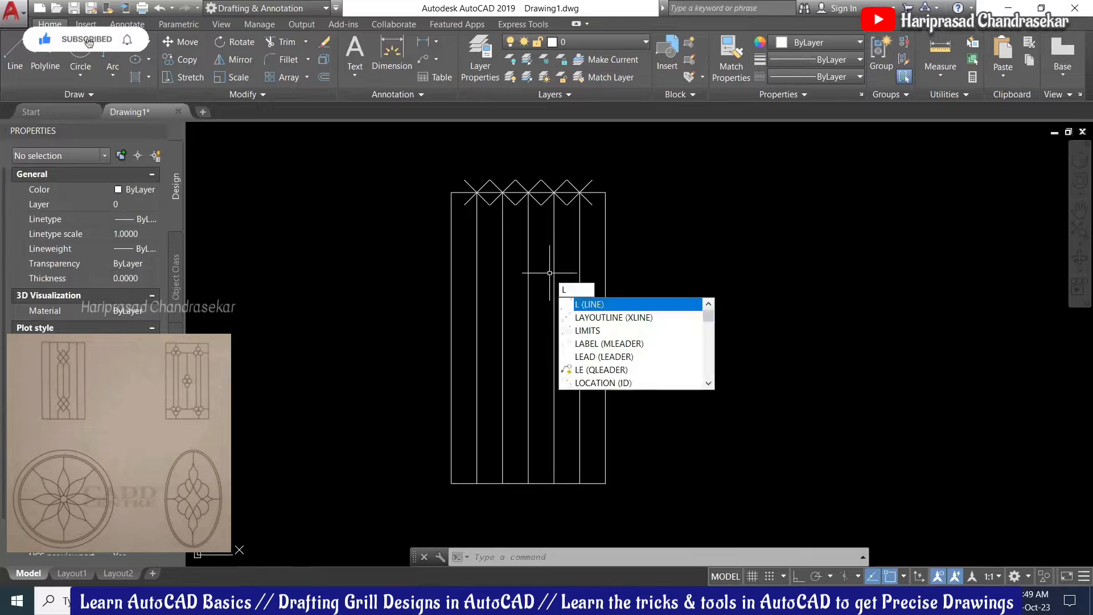
{"action": "key", "text": "Return"}
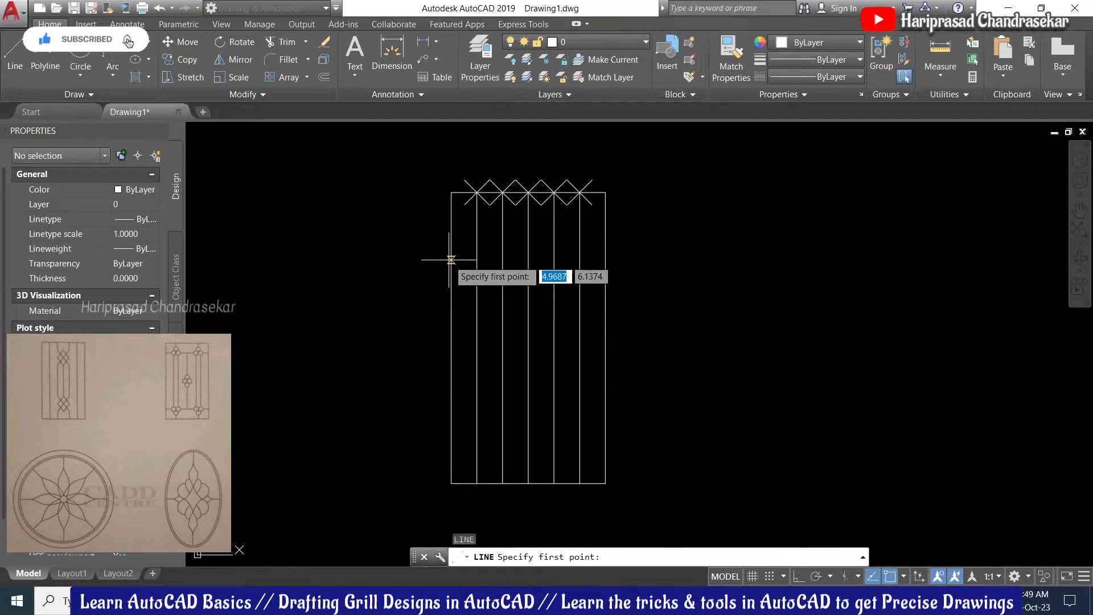
{"action": "left_click", "coordinate": [451, 260]}
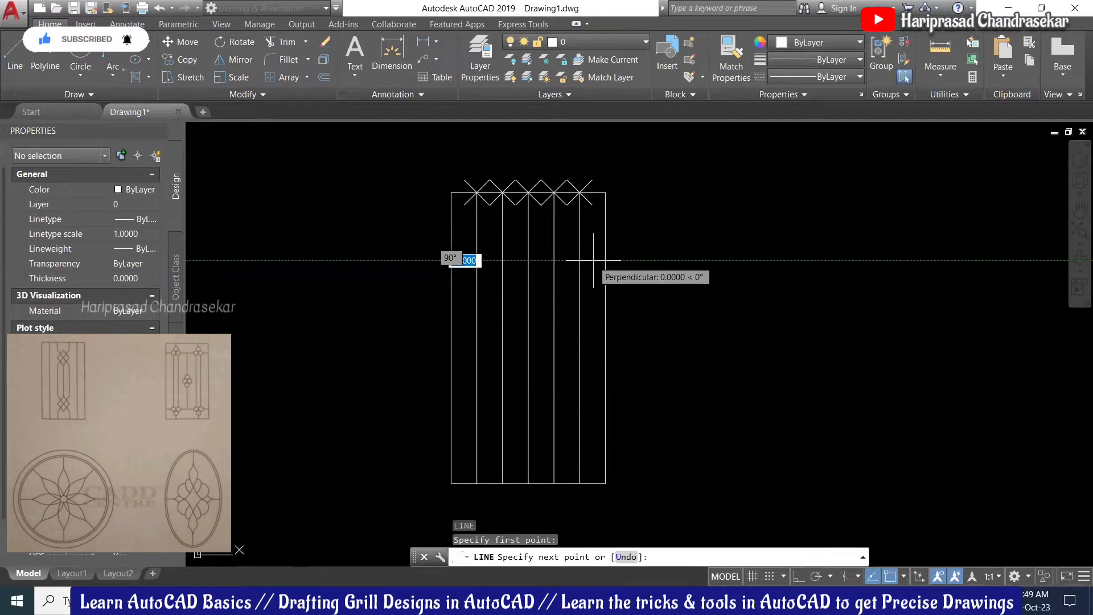
{"action": "left_click", "coordinate": [605, 261]}
{"action": "key", "text": "Escape"}
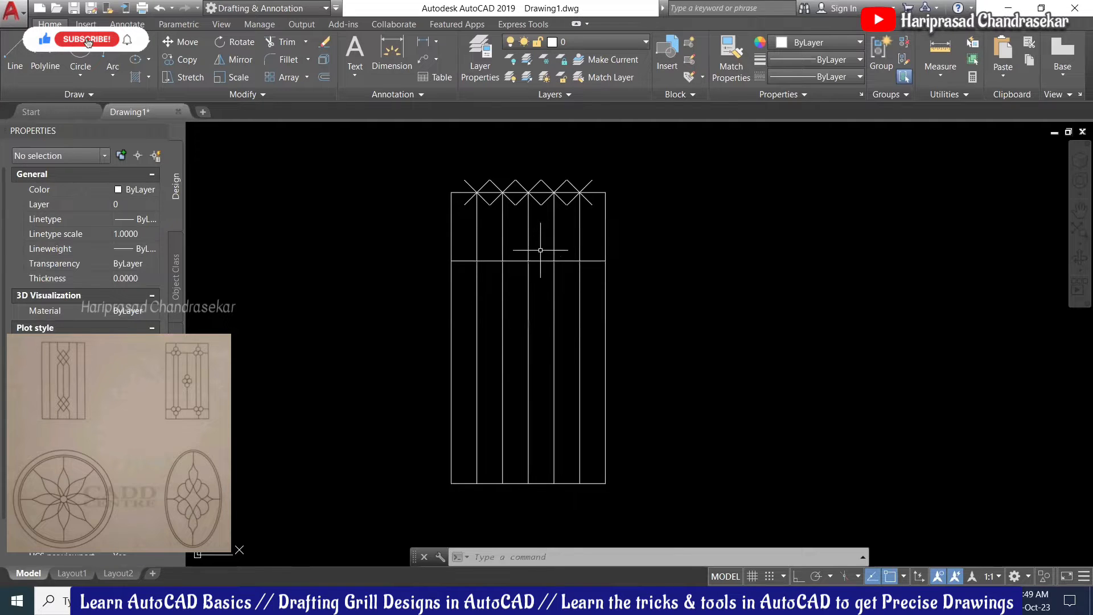
Step: Offset that line 0.2428 once above and once below
{"action": "type", "text": "o"}
{"action": "key", "text": "Return"}
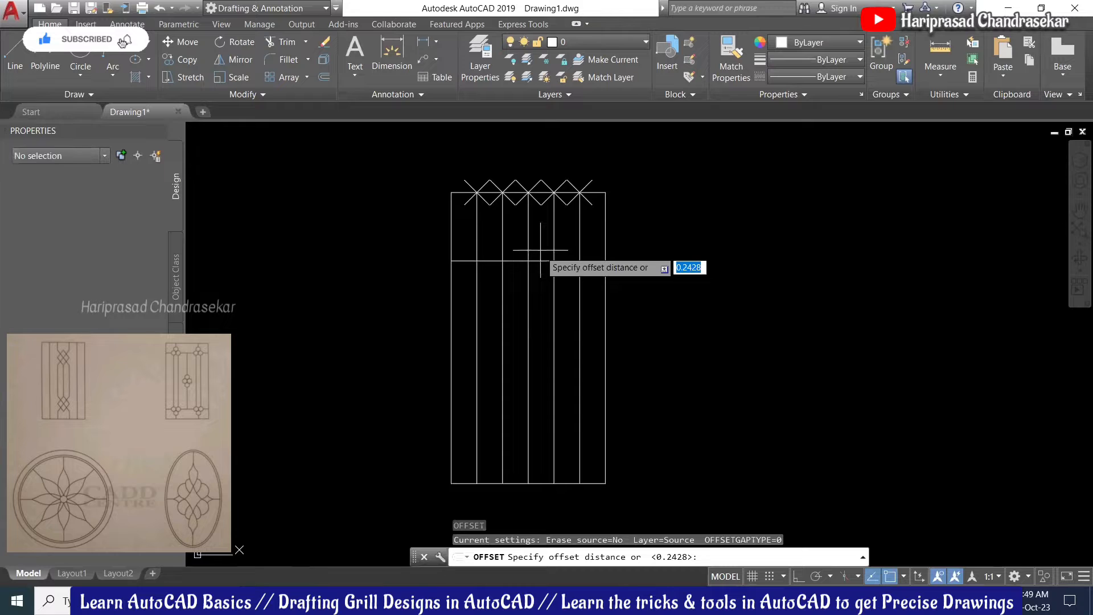
{"action": "key", "text": "Return"}
{"action": "left_click", "coordinate": [544, 260]}
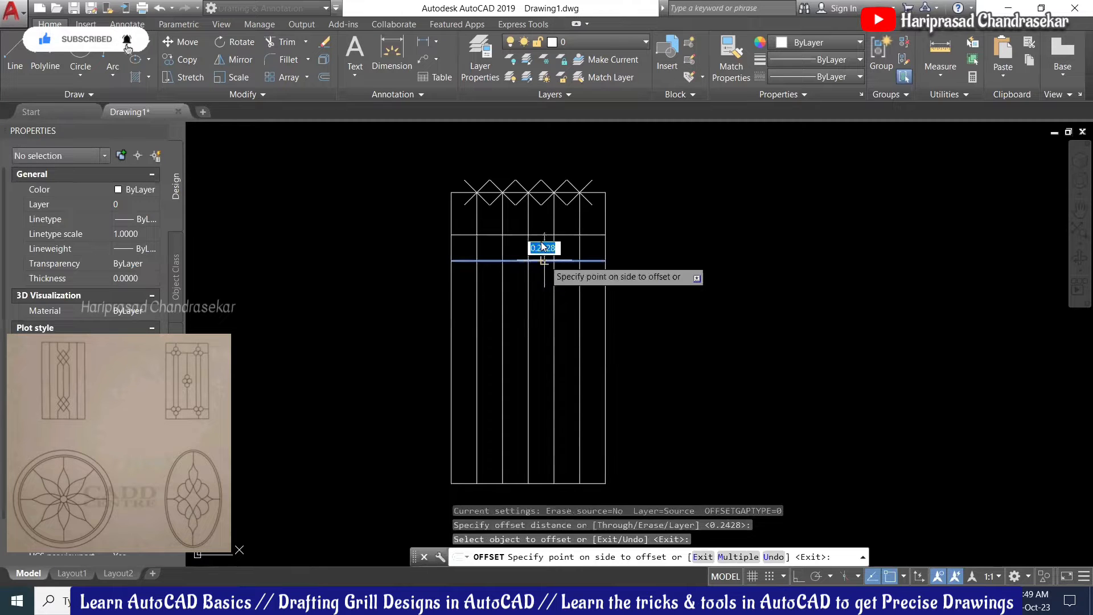
{"action": "left_click", "coordinate": [543, 246]}
{"action": "left_click", "coordinate": [542, 261]}
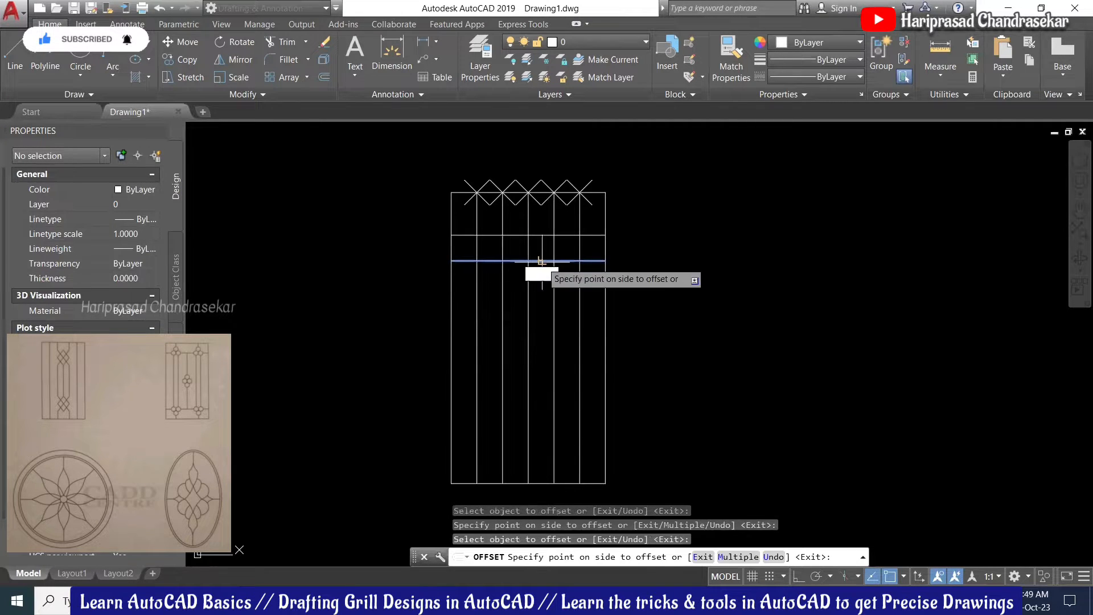
{"action": "left_click", "coordinate": [541, 302]}
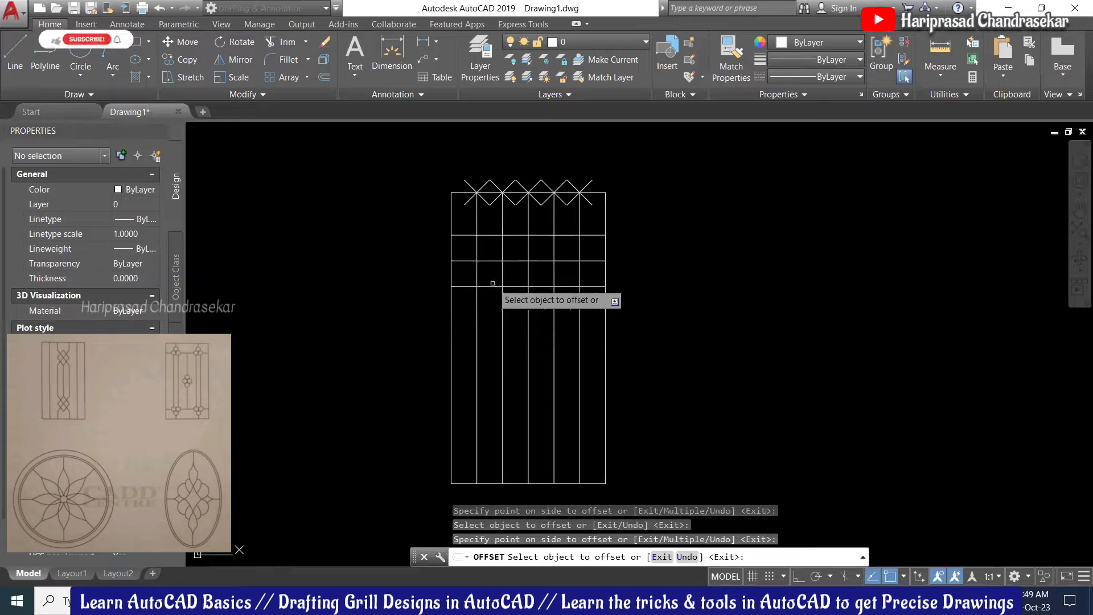
{"action": "key", "text": "Escape"}
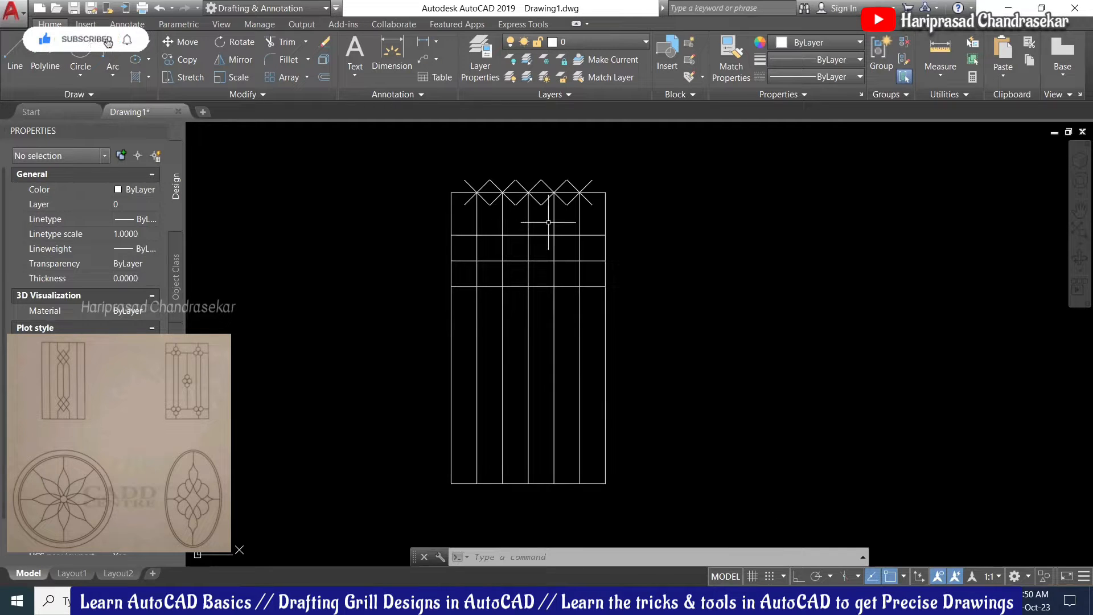
Step: Switch the colour to red and draw a polyline down from a top X mark, then diagonally to the lowest bar
{"action": "type", "text": "l"}
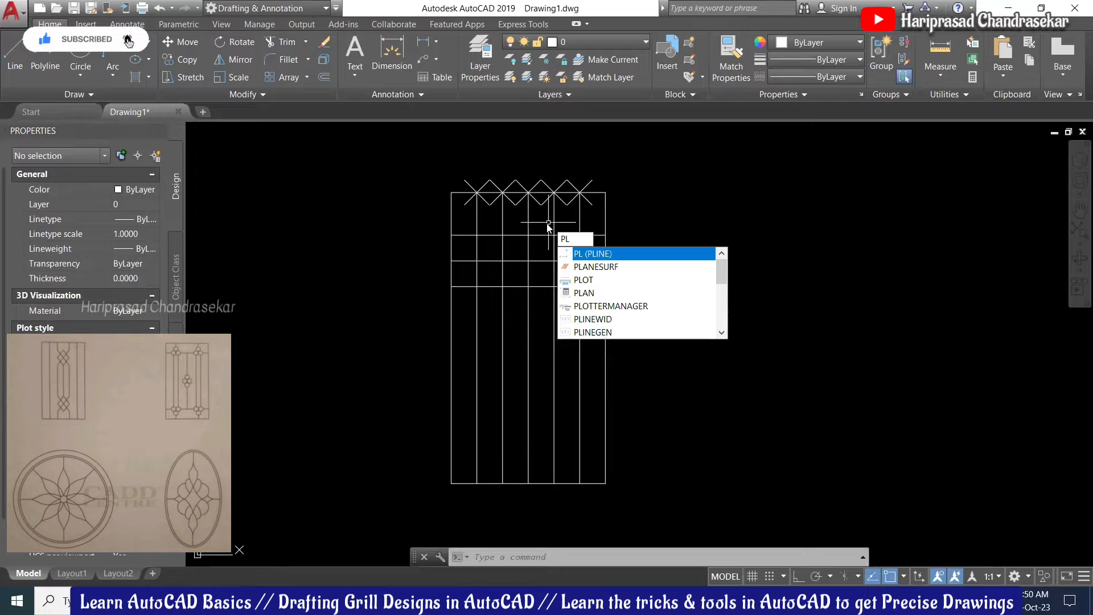
{"action": "key", "text": "Return"}
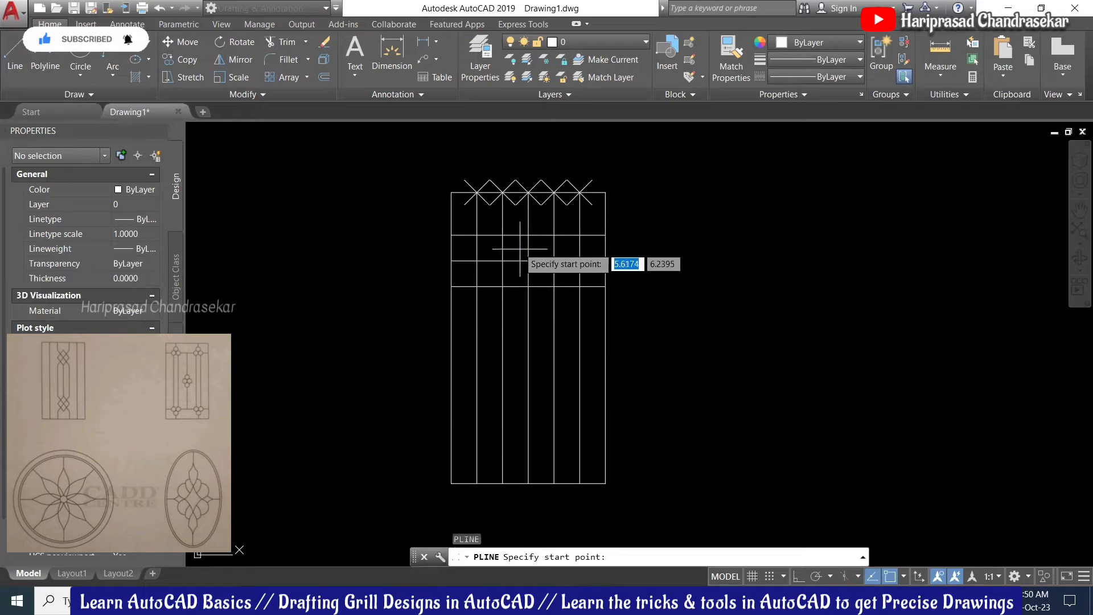
{"action": "left_click", "coordinate": [795, 43]}
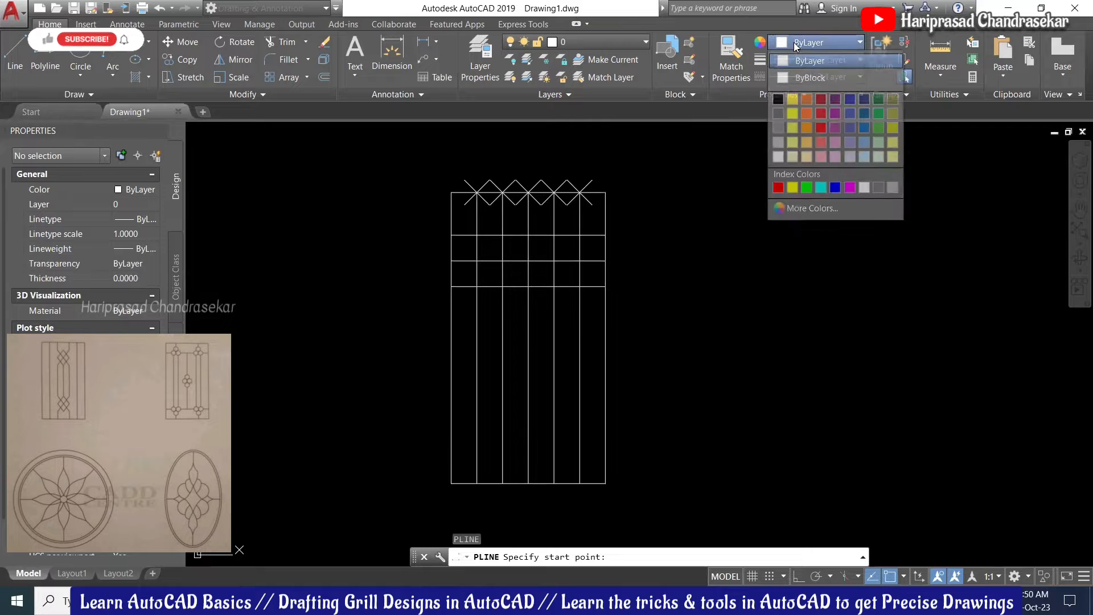
{"action": "left_click", "coordinate": [779, 187]}
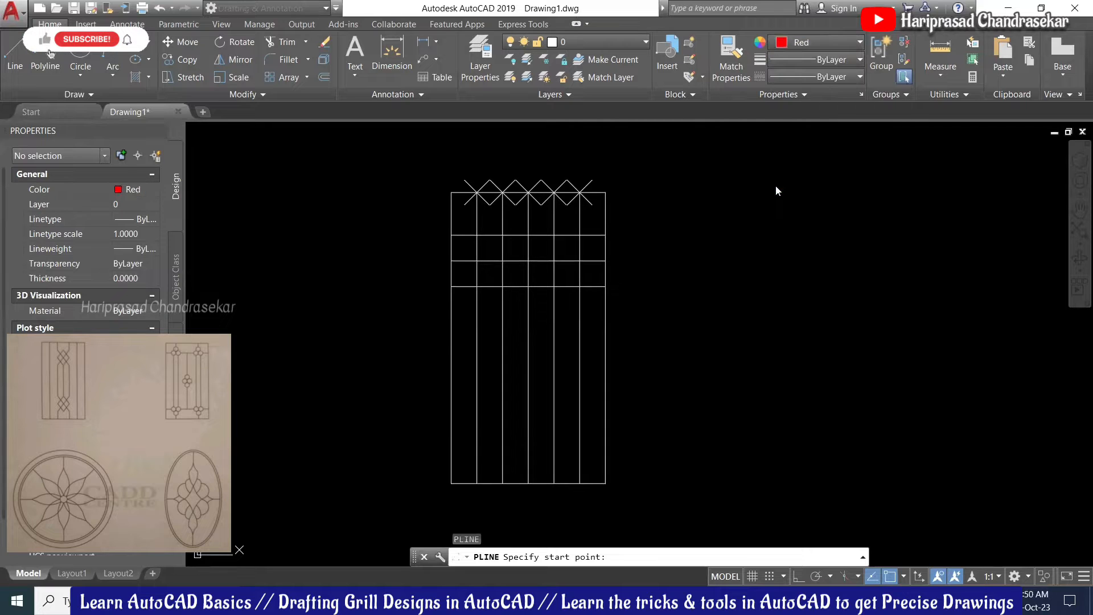
{"action": "left_click", "coordinate": [503, 192]}
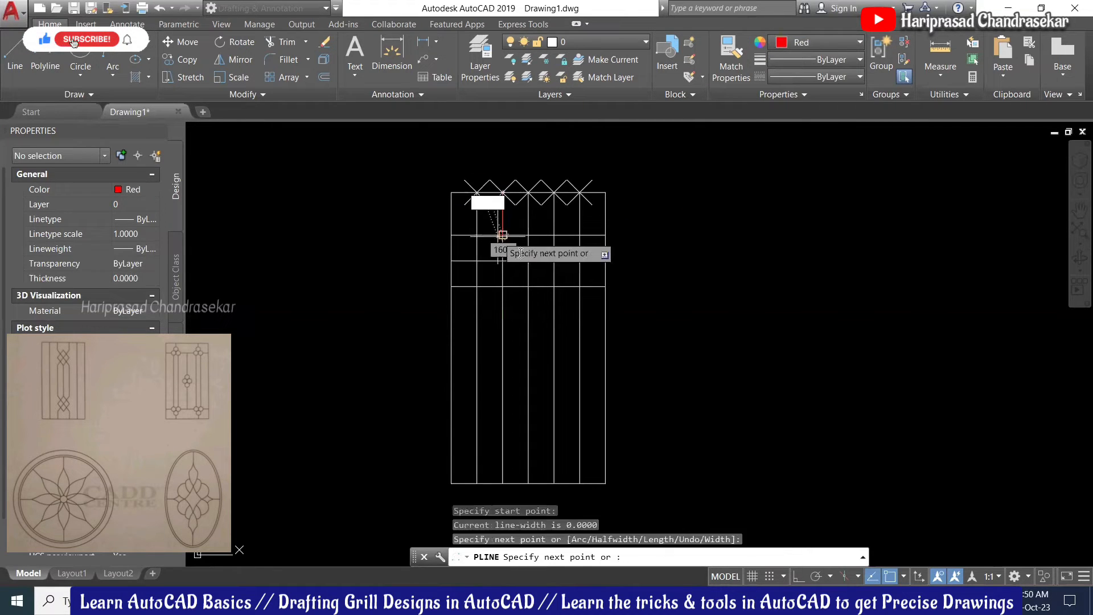
{"action": "left_click", "coordinate": [503, 234]}
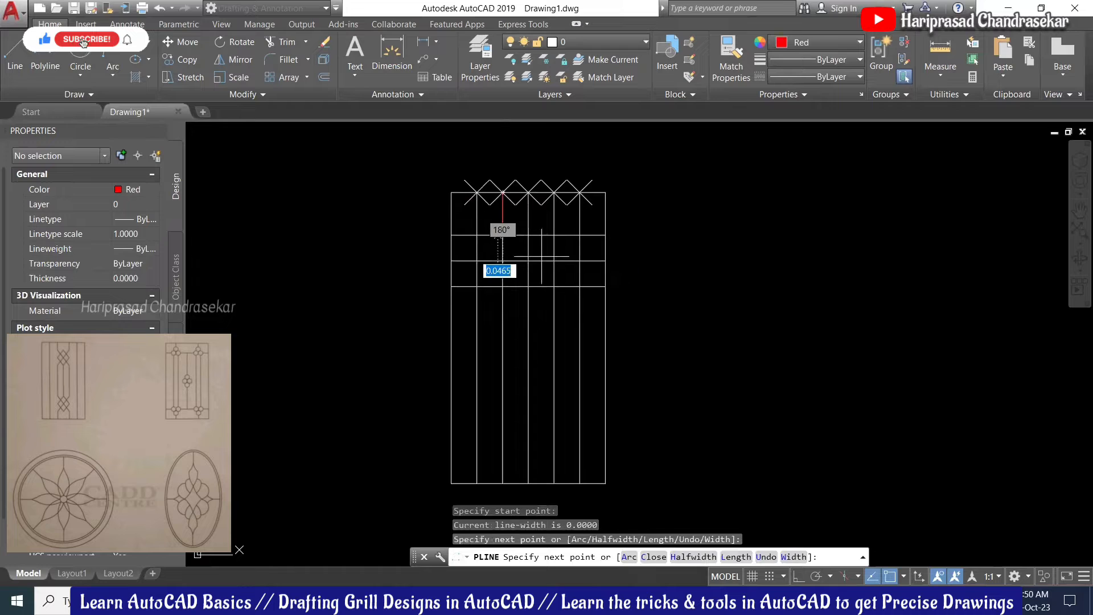
{"action": "left_click", "coordinate": [554, 286]}
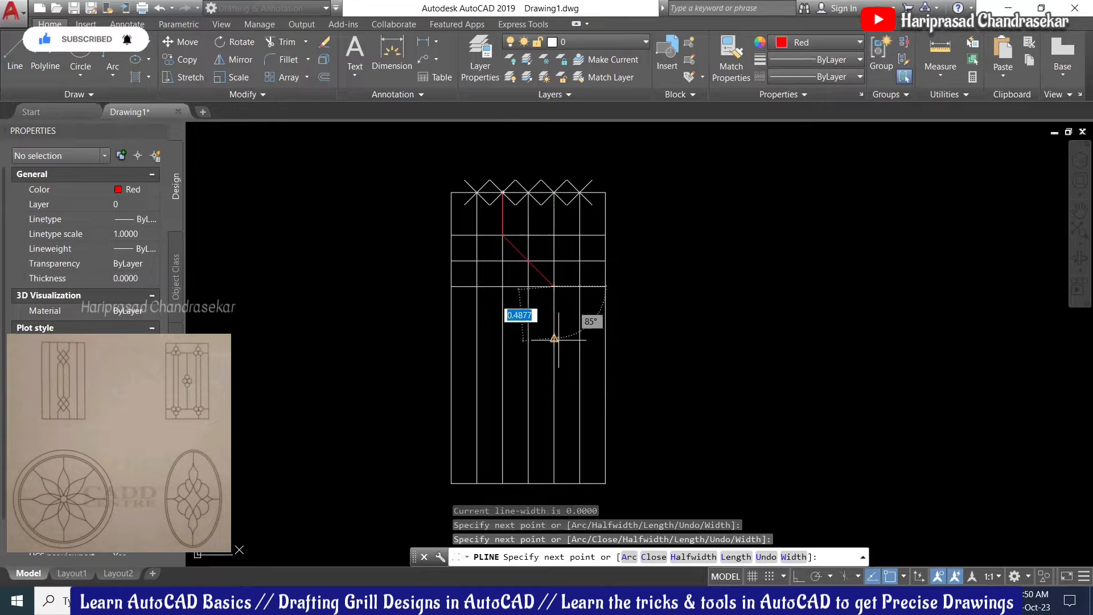
{"action": "key", "text": "Return"}
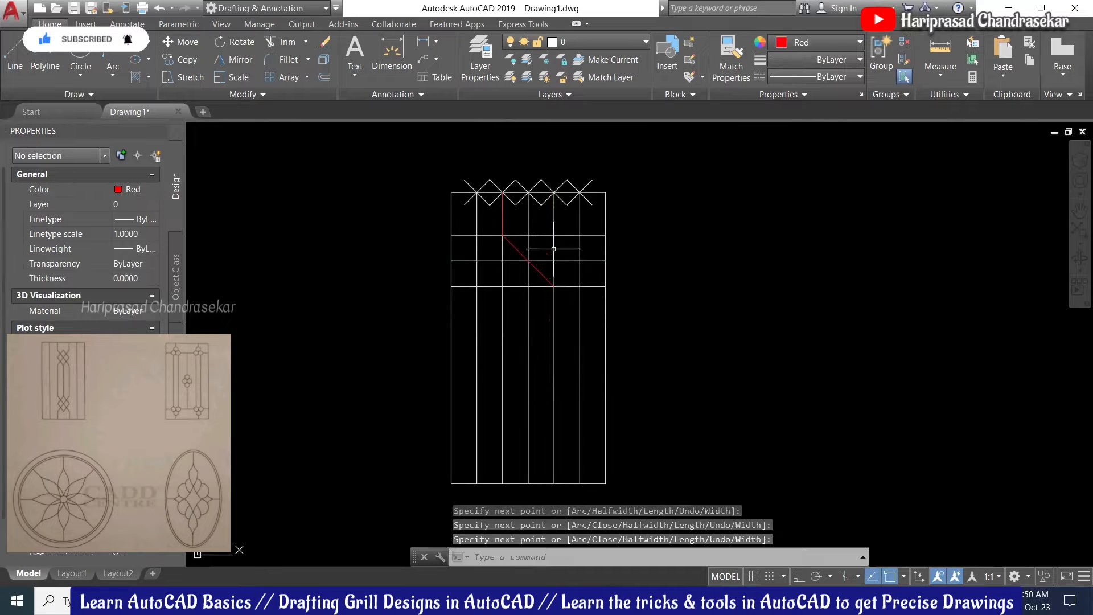
Step: Mirror the red polyline about a vertical axis through the top midpoint, keeping the original
{"action": "left_click", "coordinate": [503, 211]}
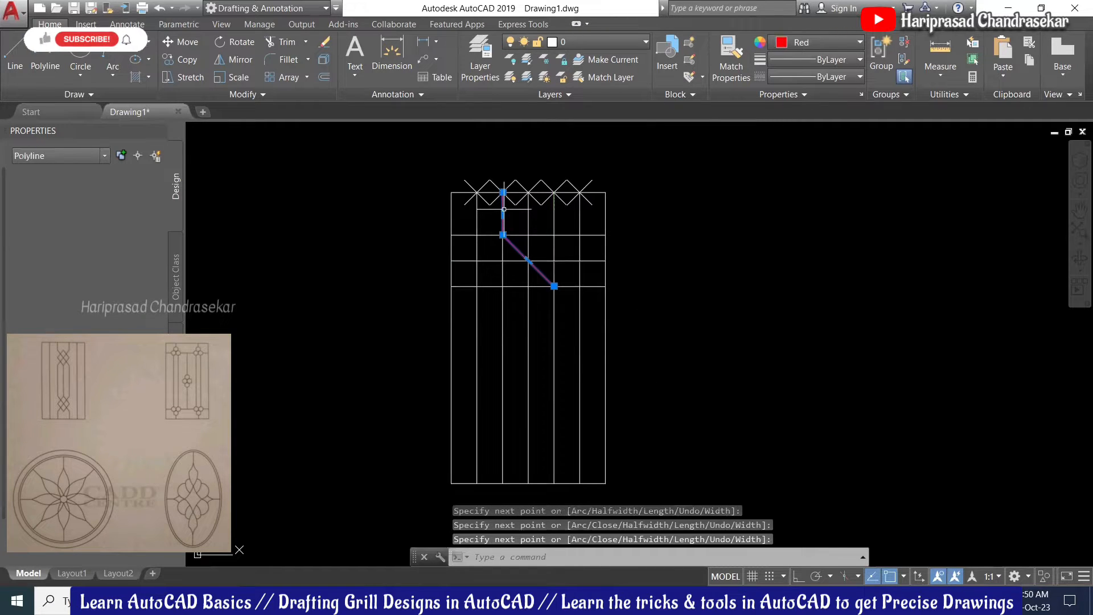
{"action": "type", "text": "mi"}
{"action": "key", "text": "Return"}
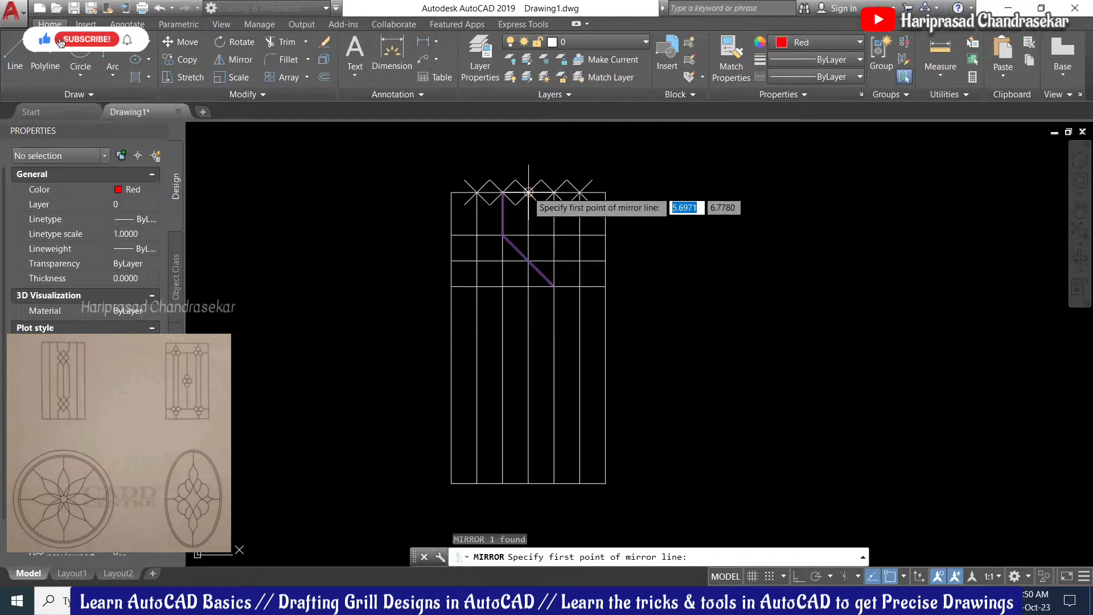
{"action": "left_click", "coordinate": [529, 193]}
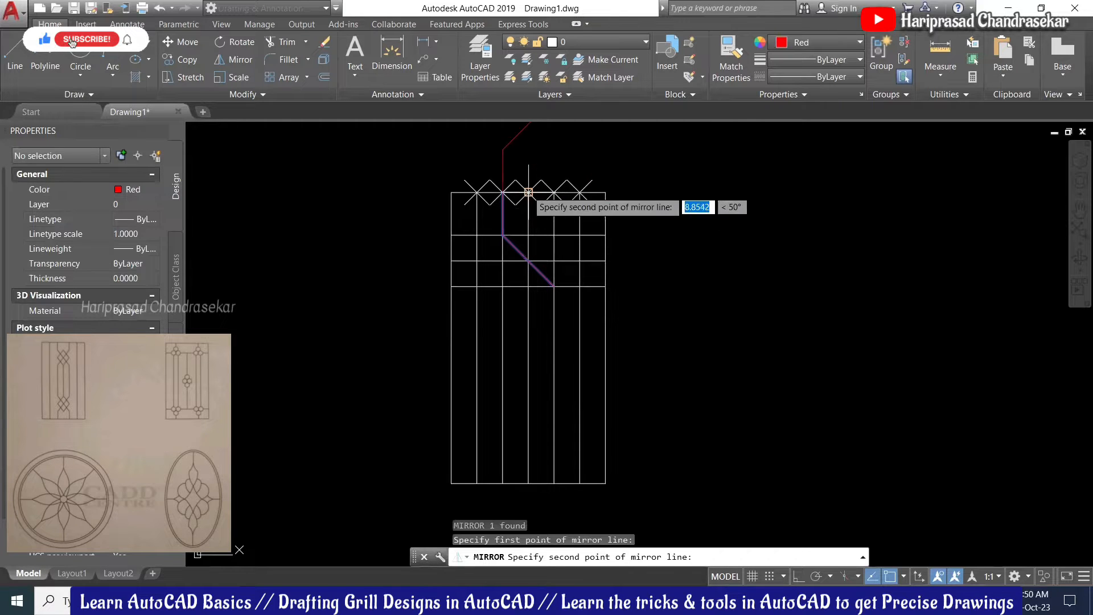
{"action": "left_click", "coordinate": [529, 286]}
{"action": "key", "text": "Return"}
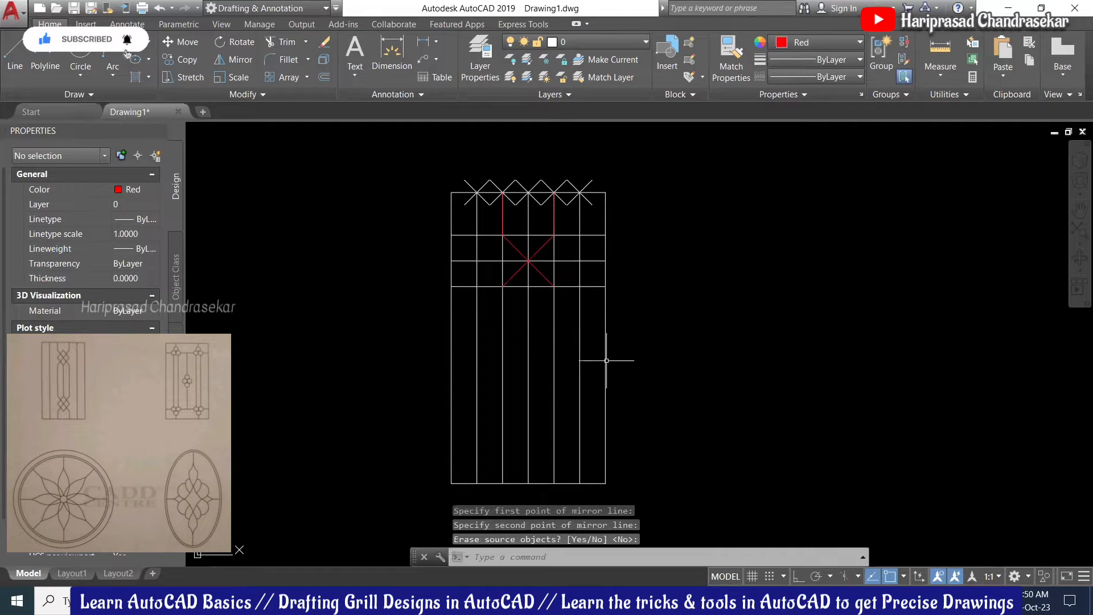
{"action": "scroll", "coordinate": [538, 293], "scroll_direction": "up", "scroll_amount": 2}
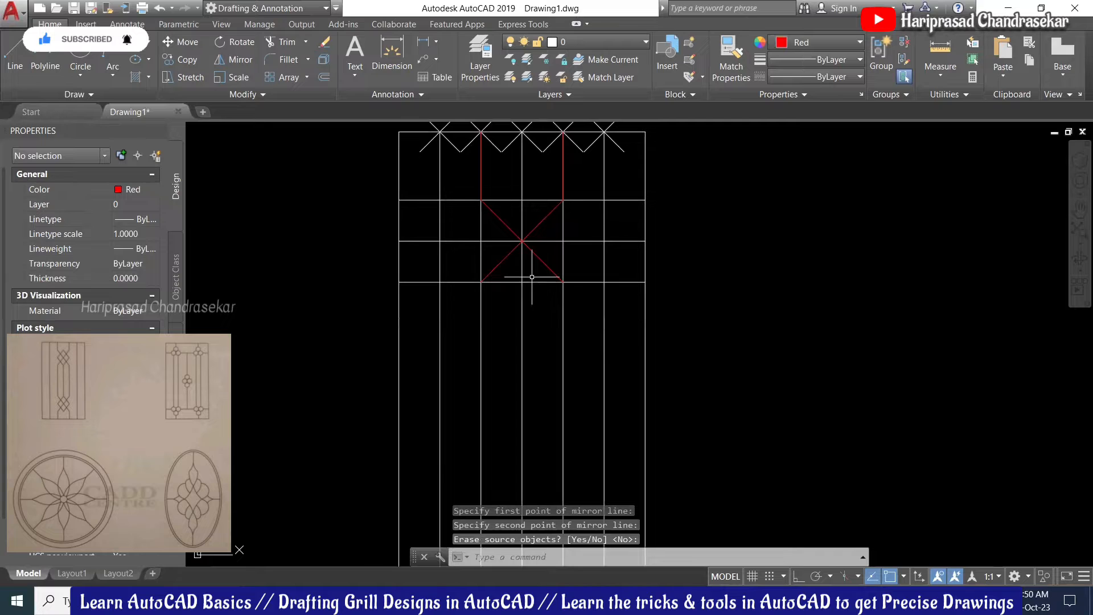
Step: Draw a red diamond polyline through four grid intersections around the X
{"action": "key", "text": "Return"}
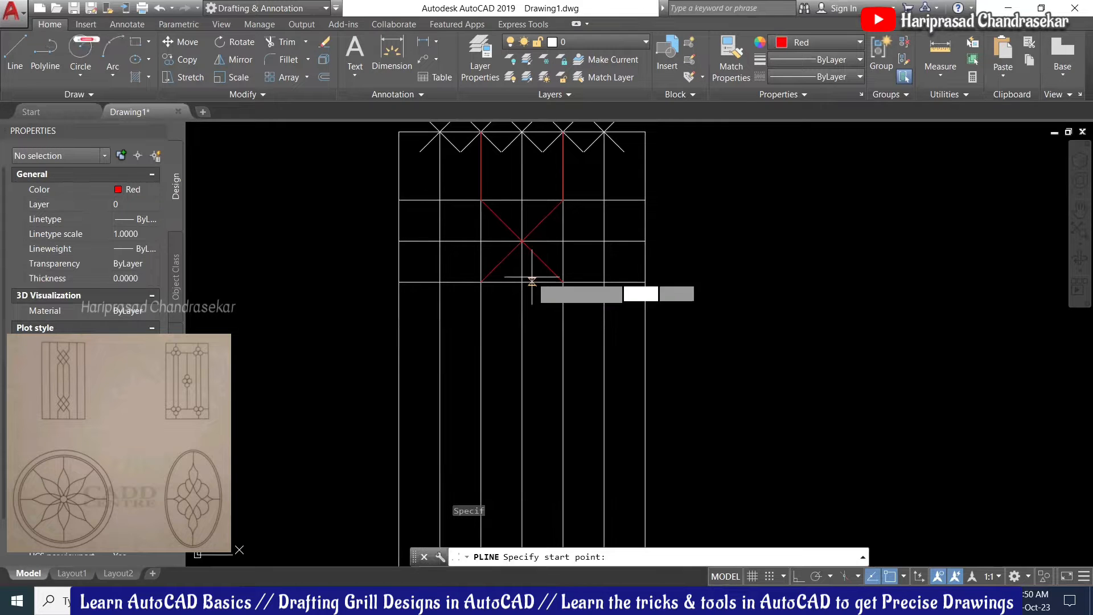
{"action": "left_click", "coordinate": [481, 241]}
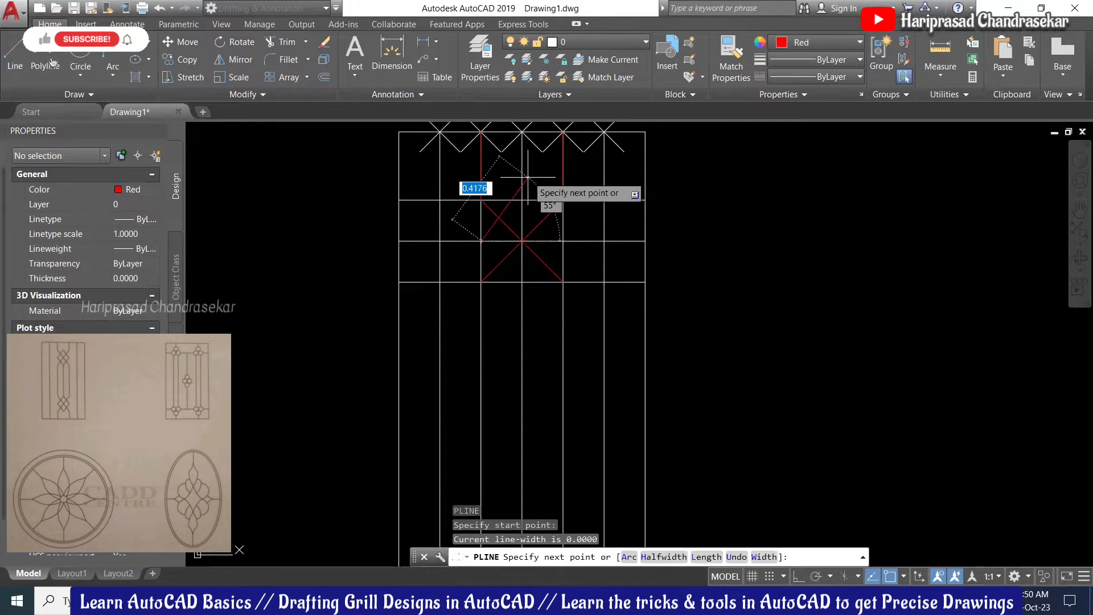
{"action": "left_click", "coordinate": [523, 200]}
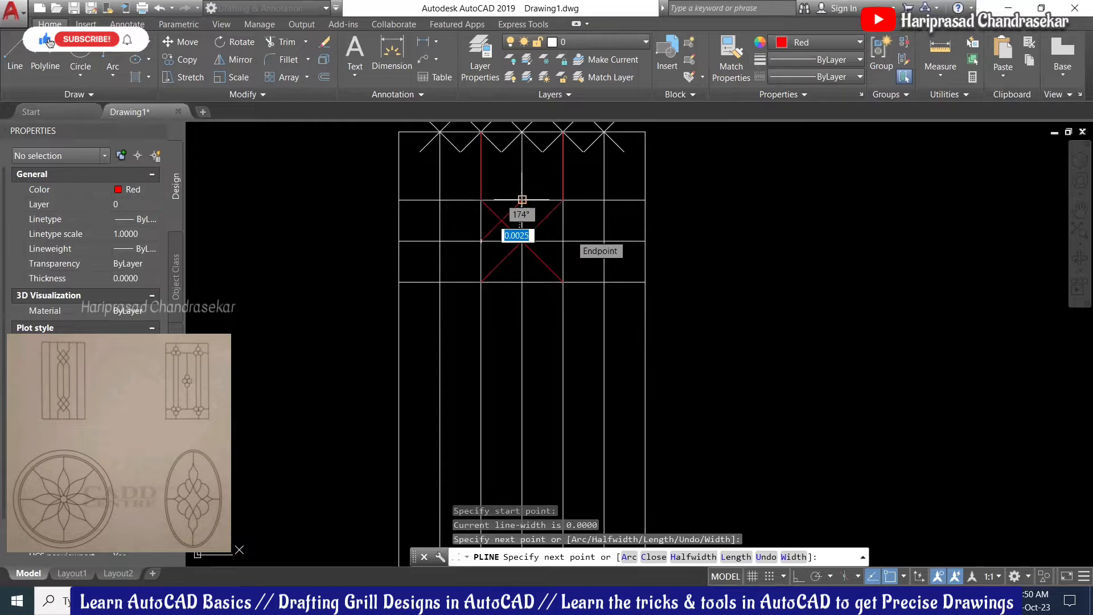
{"action": "left_click", "coordinate": [567, 242]}
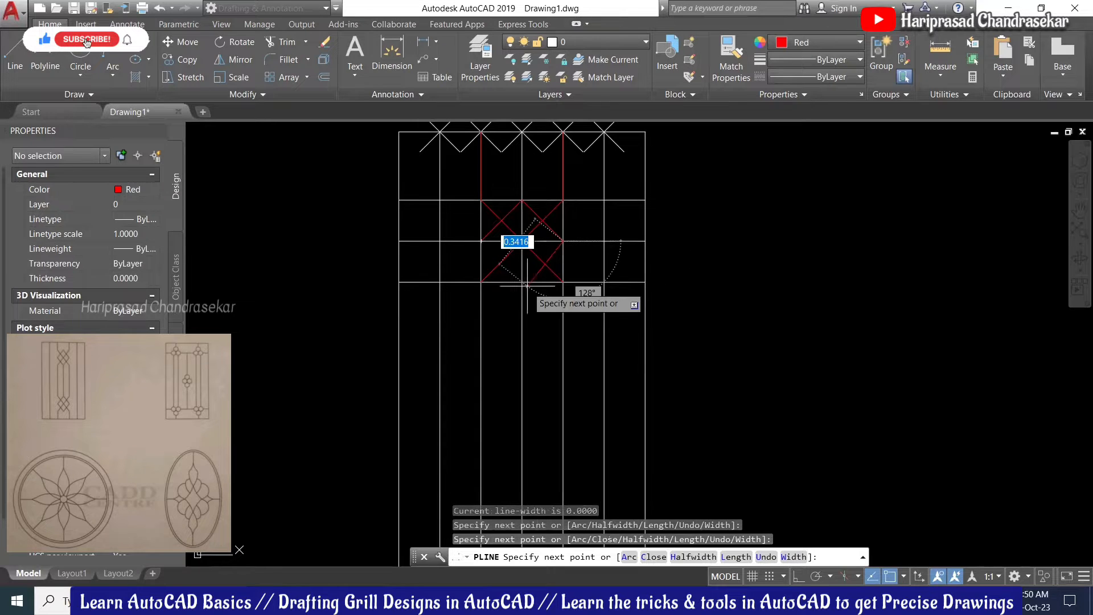
{"action": "left_click", "coordinate": [522, 281]}
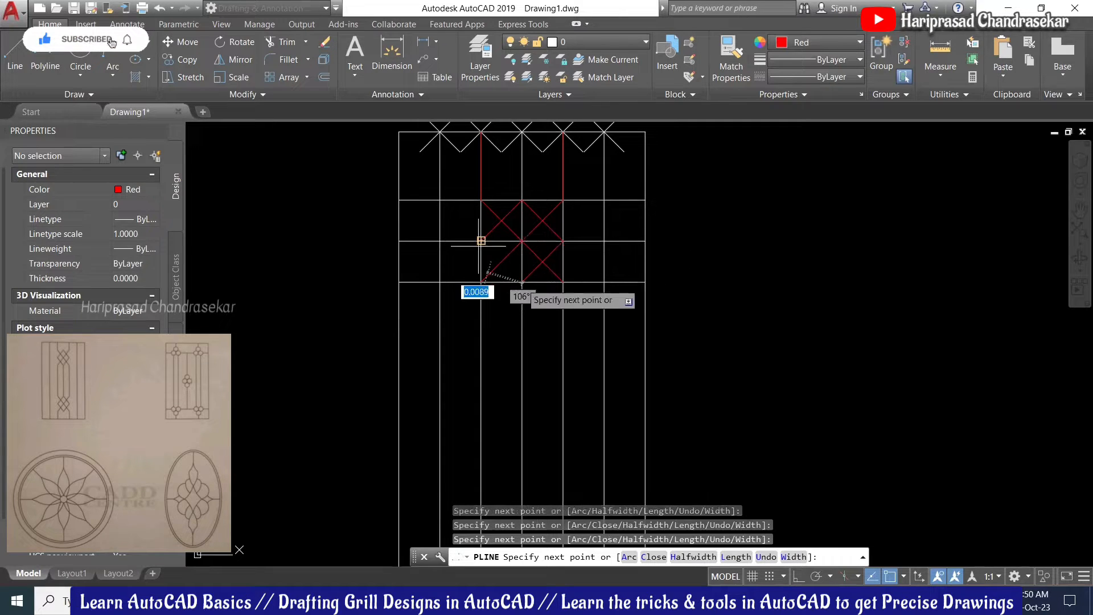
{"action": "key", "text": "Escape"}
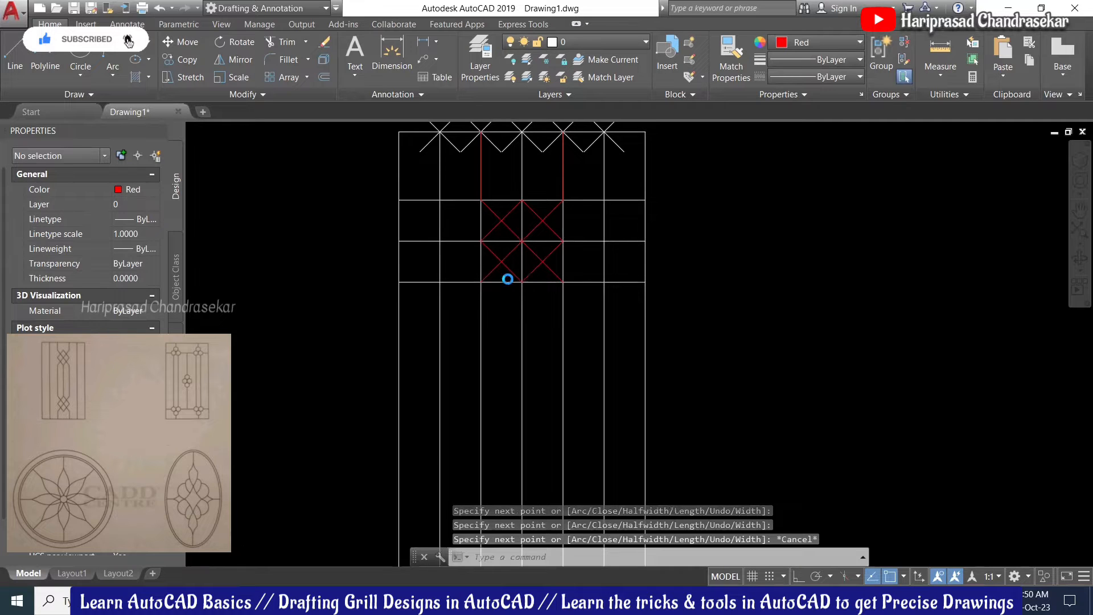
{"action": "scroll", "coordinate": [508, 279], "scroll_direction": "down", "scroll_amount": 2}
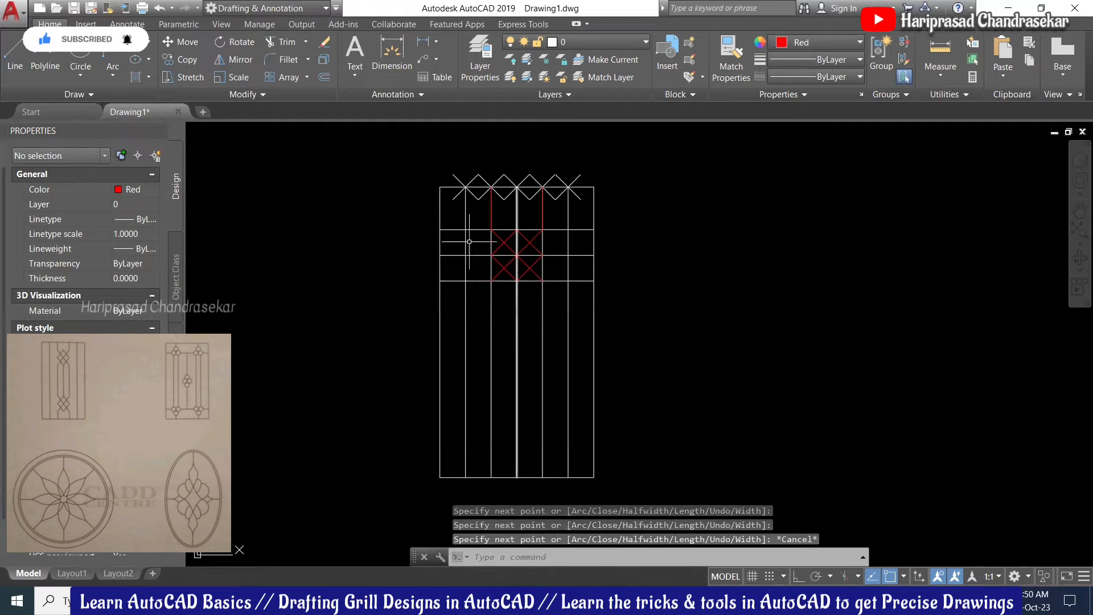
Step: Set the two inner side bars' colour to red
{"action": "left_click", "coordinate": [466, 210]}
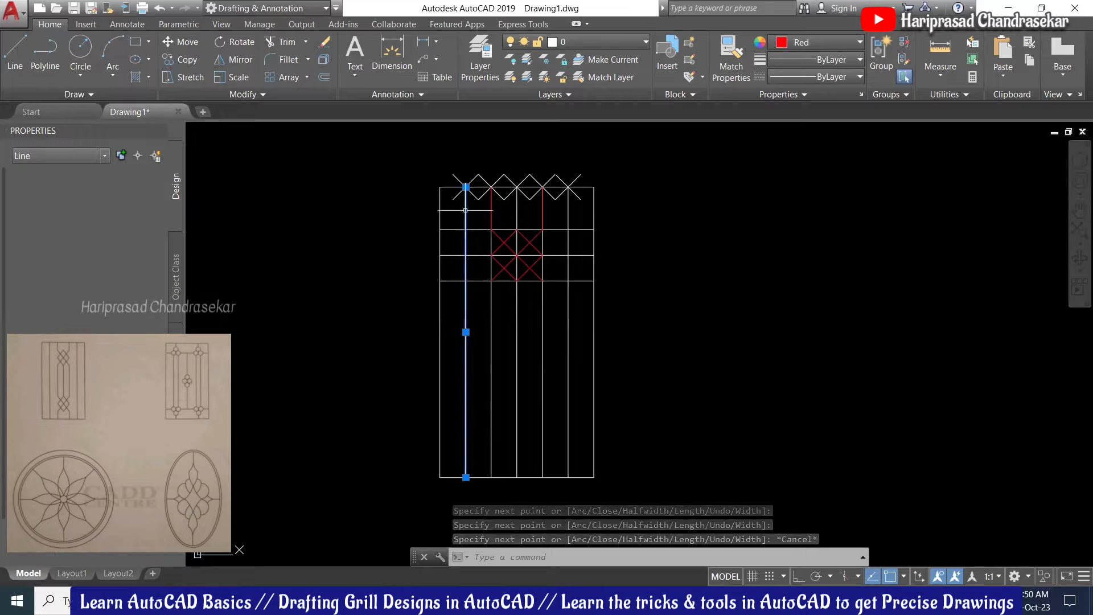
{"action": "left_click", "coordinate": [569, 214]}
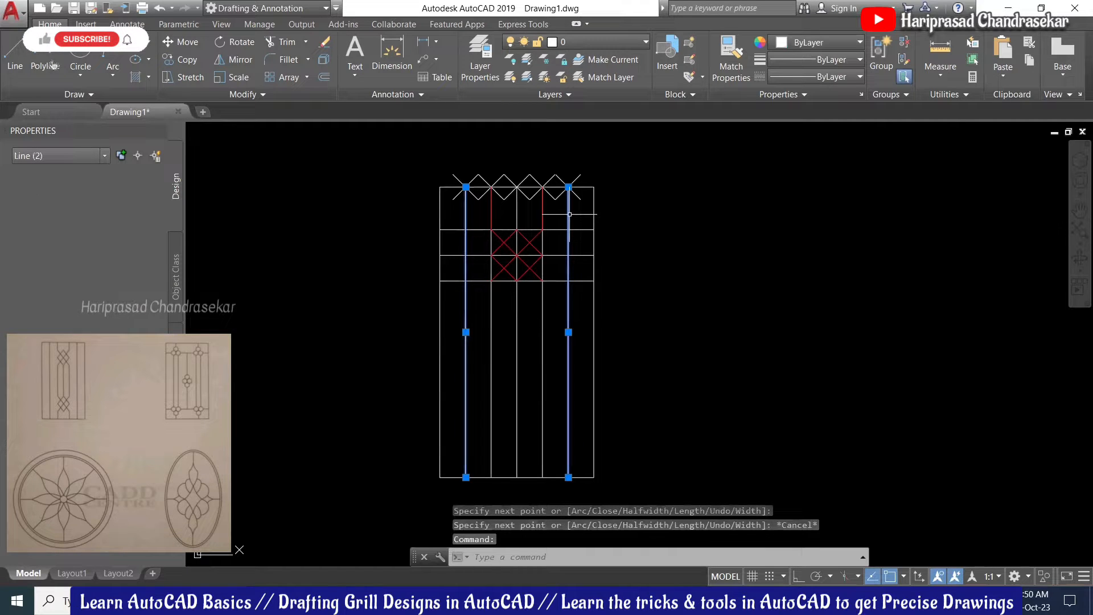
{"action": "left_click", "coordinate": [810, 43]}
{"action": "left_click", "coordinate": [777, 188]}
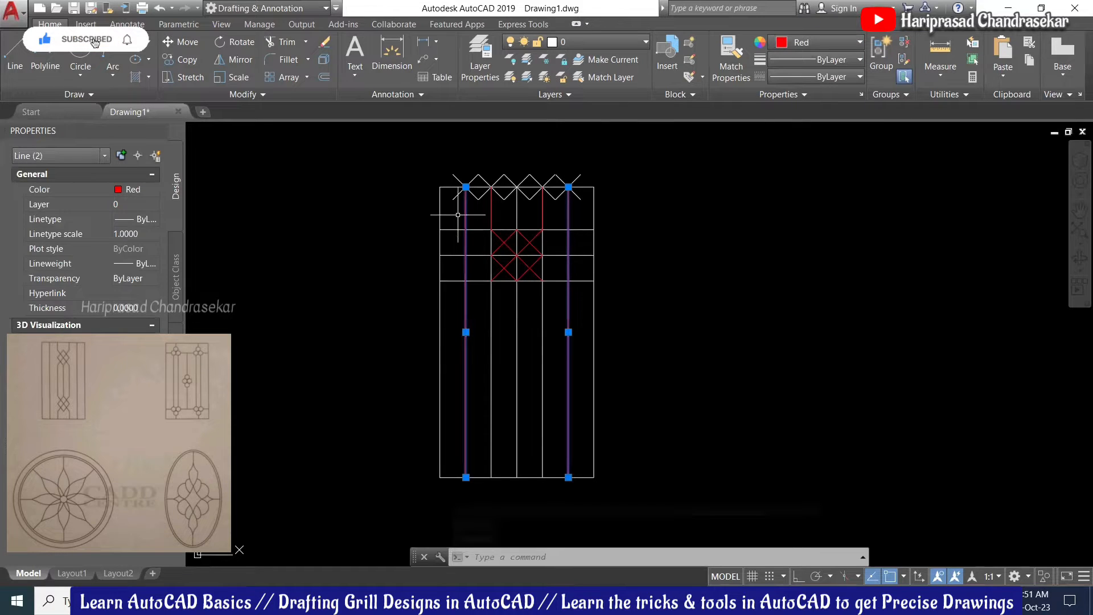
{"action": "left_click", "coordinate": [440, 201]}
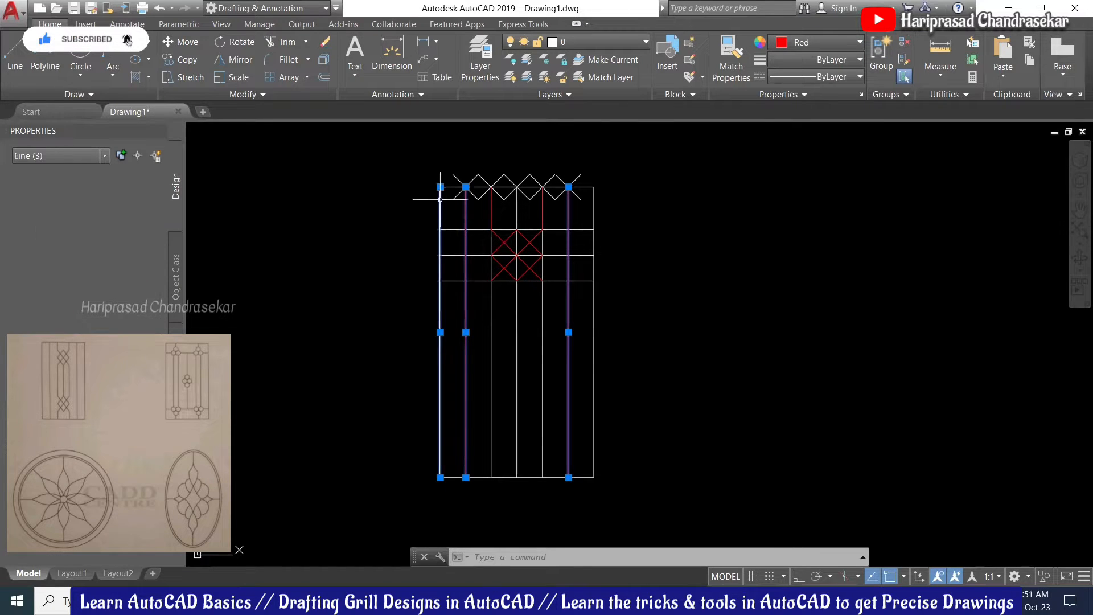
{"action": "key", "text": "Escape"}
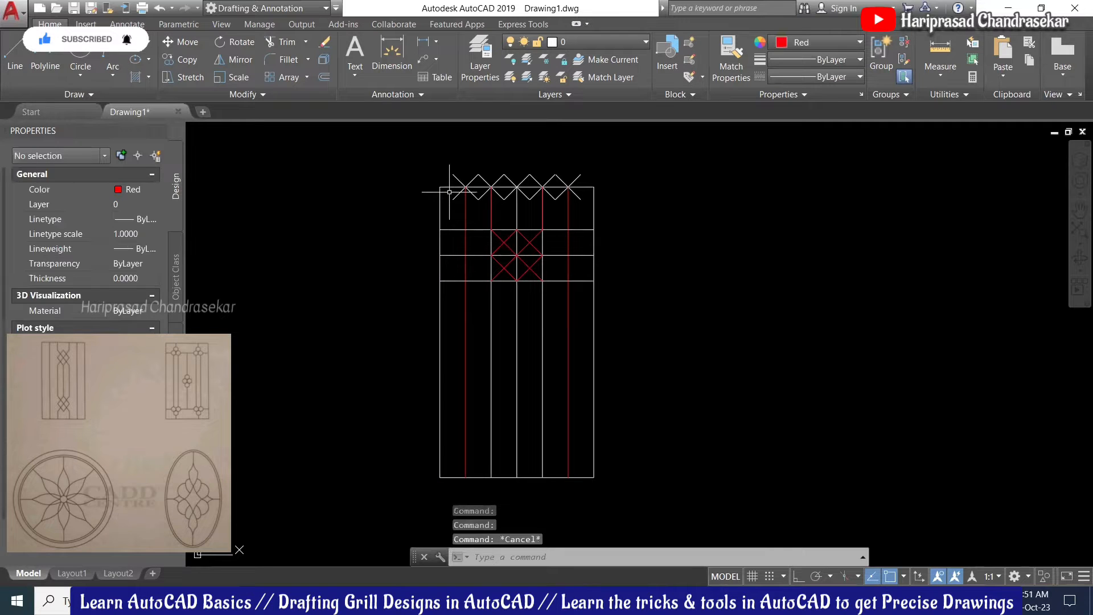
Step: Use MATCHPROP from a red bar to turn the frame's border lines red
{"action": "type", "text": "ma"}
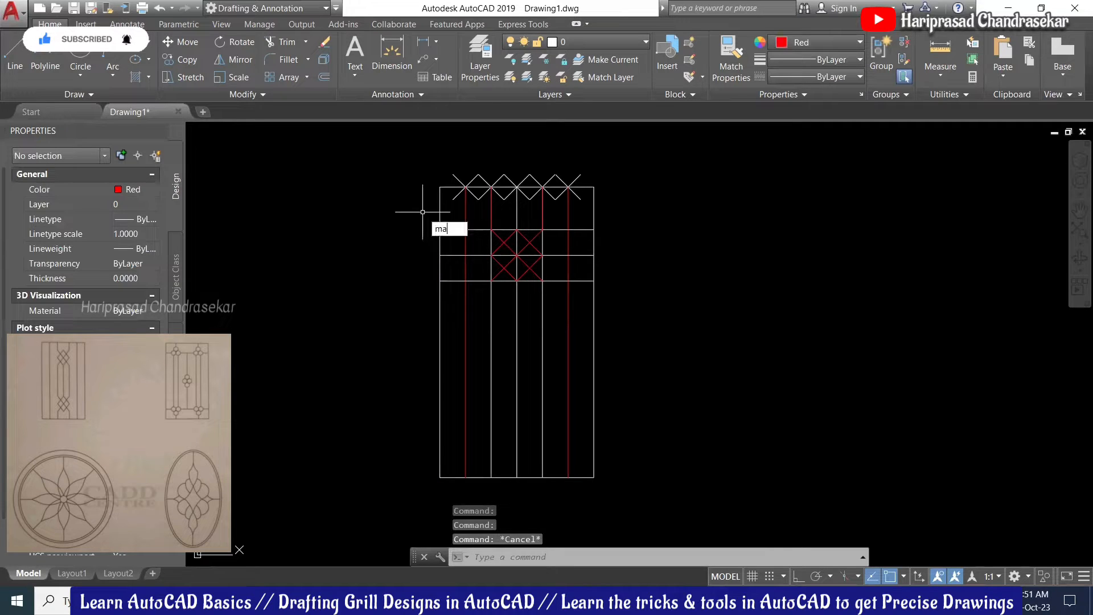
{"action": "key", "text": "Return"}
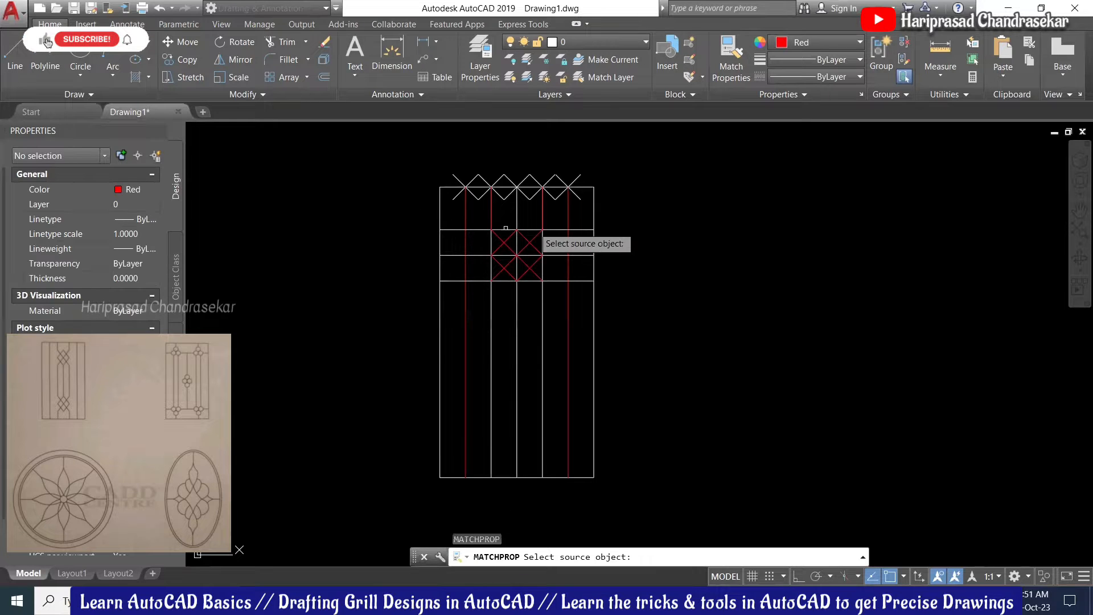
{"action": "left_click", "coordinate": [467, 210]}
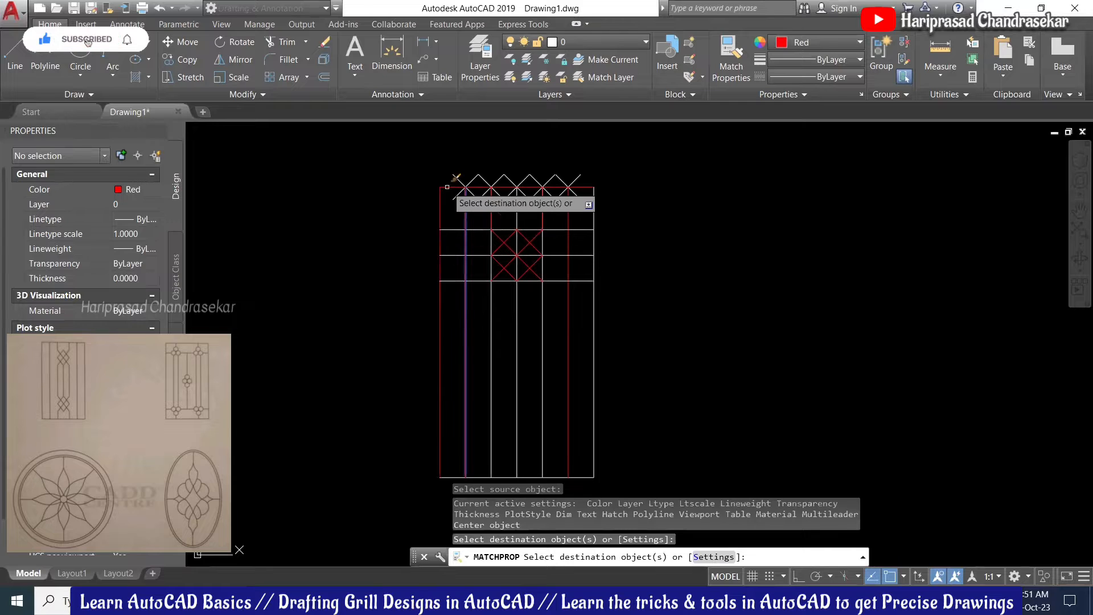
{"action": "left_click", "coordinate": [447, 187]}
{"action": "scroll", "coordinate": [522, 170], "scroll_direction": "down", "scroll_amount": 2}
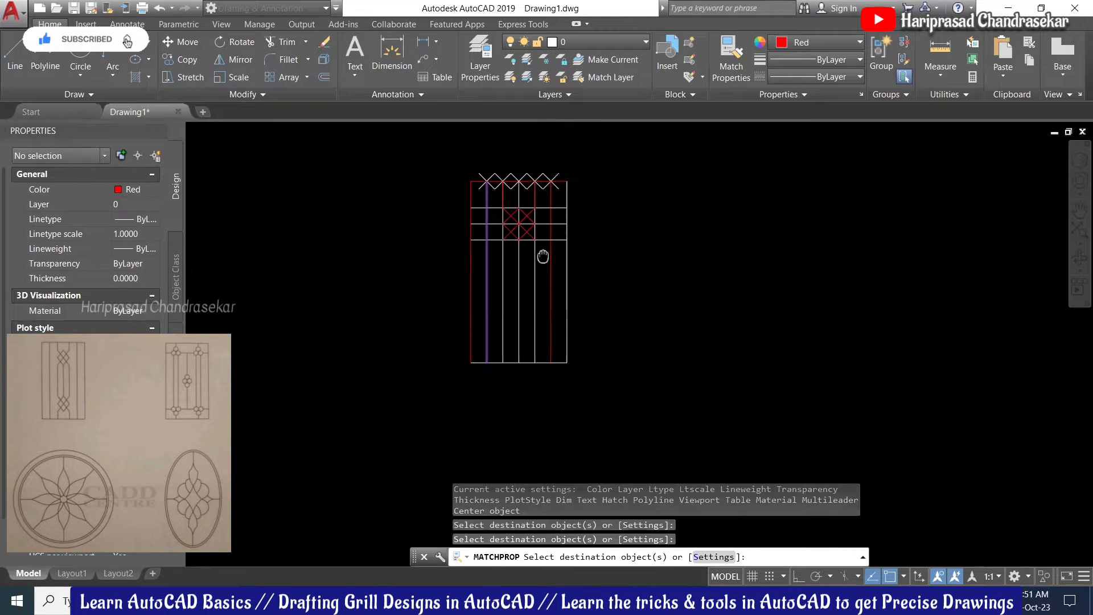
{"action": "left_click", "coordinate": [528, 362]}
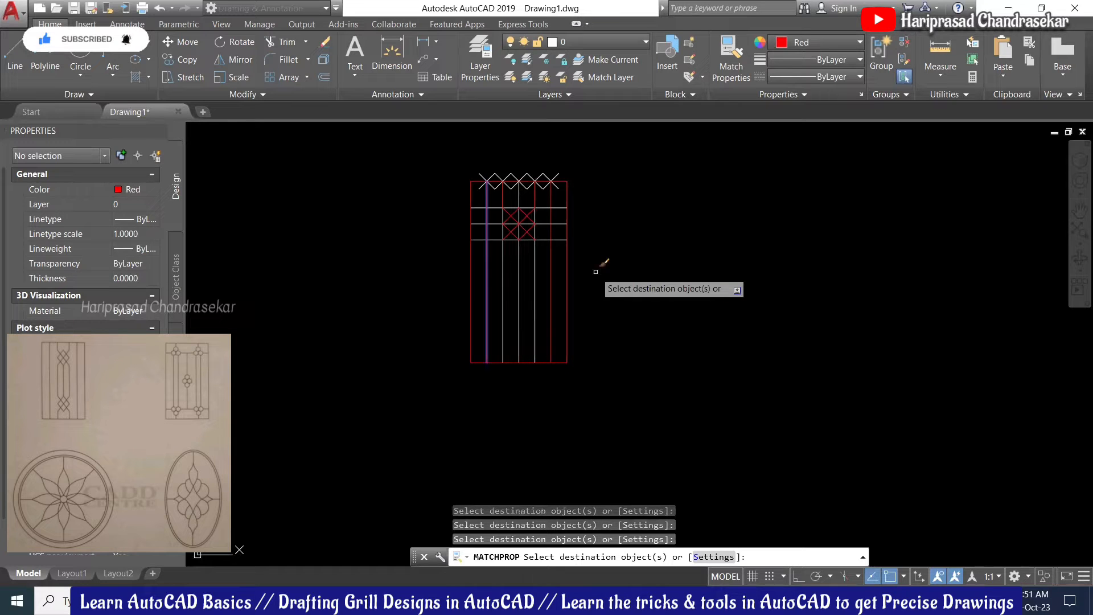
{"action": "key", "text": "Return"}
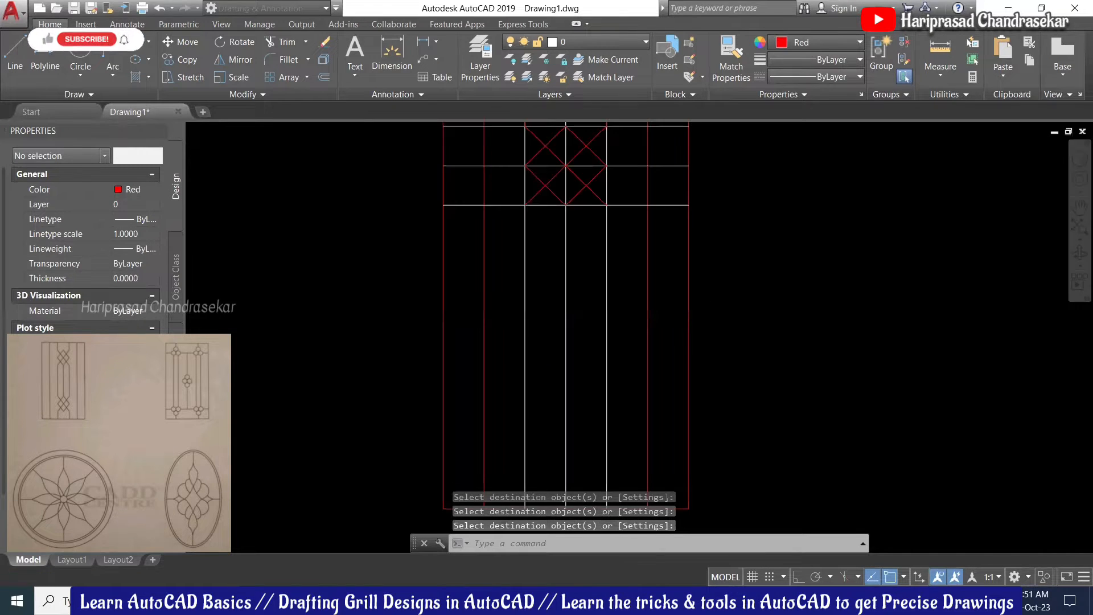
{"action": "scroll", "coordinate": [500, 245], "scroll_direction": "down", "scroll_amount": 2}
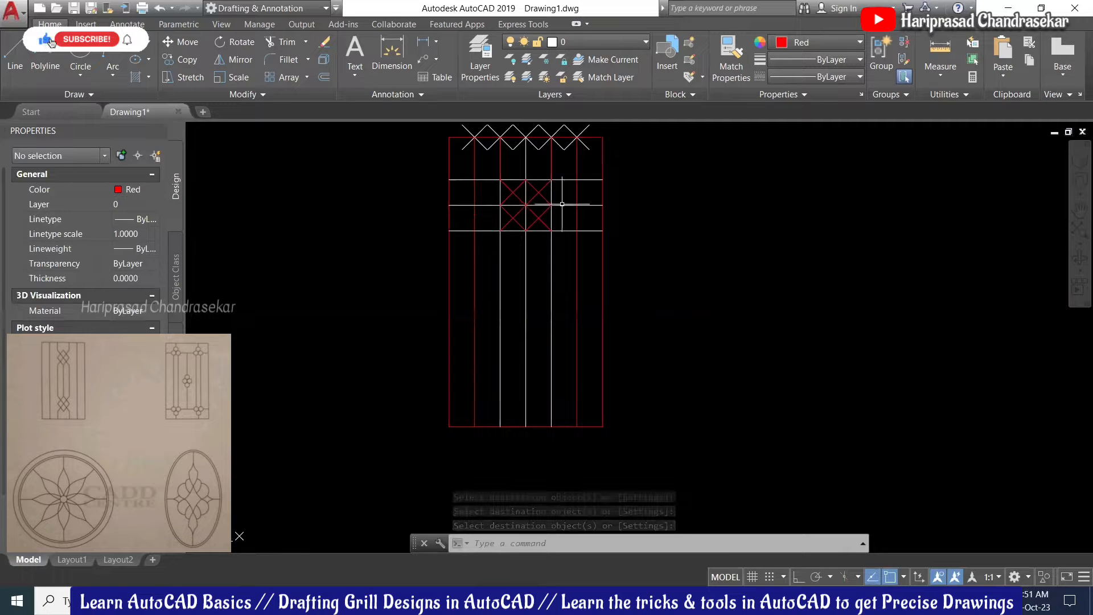
{"action": "middle_click_drag", "start_coordinate": [553, 289], "coordinate": [540, 302]}
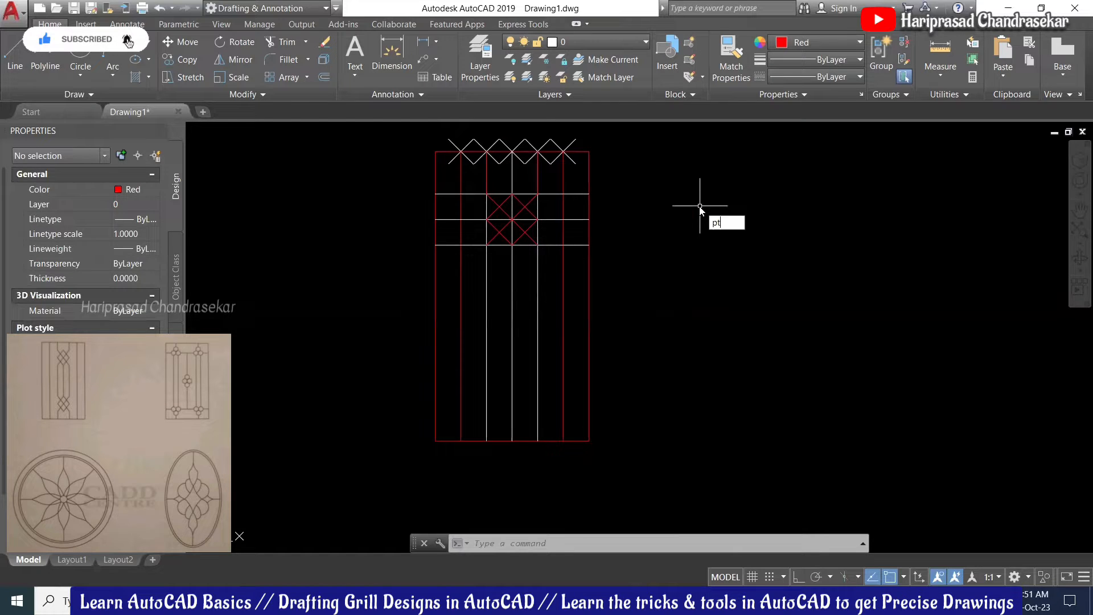
Step: Switch the point style to none to hide the X markers
{"action": "key", "text": "Return"}
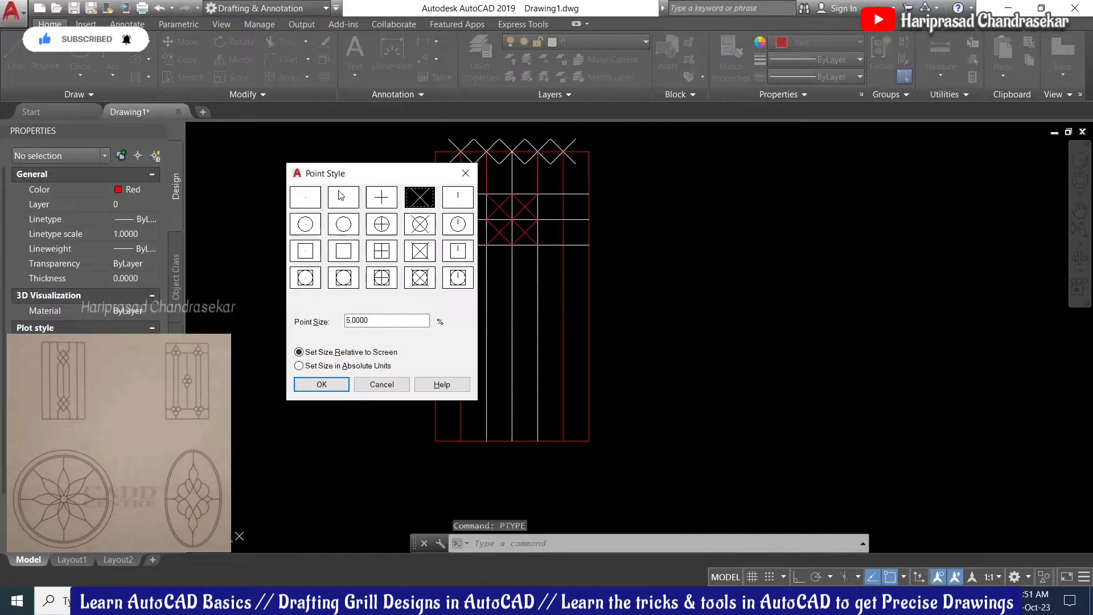
{"action": "left_click", "coordinate": [342, 197]}
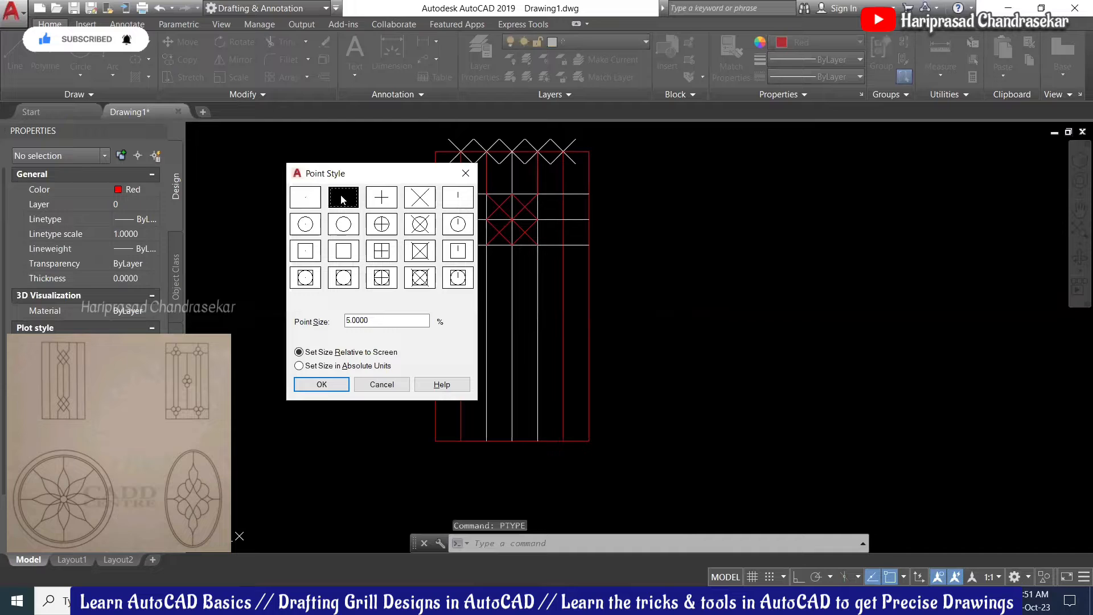
{"action": "left_click", "coordinate": [330, 384]}
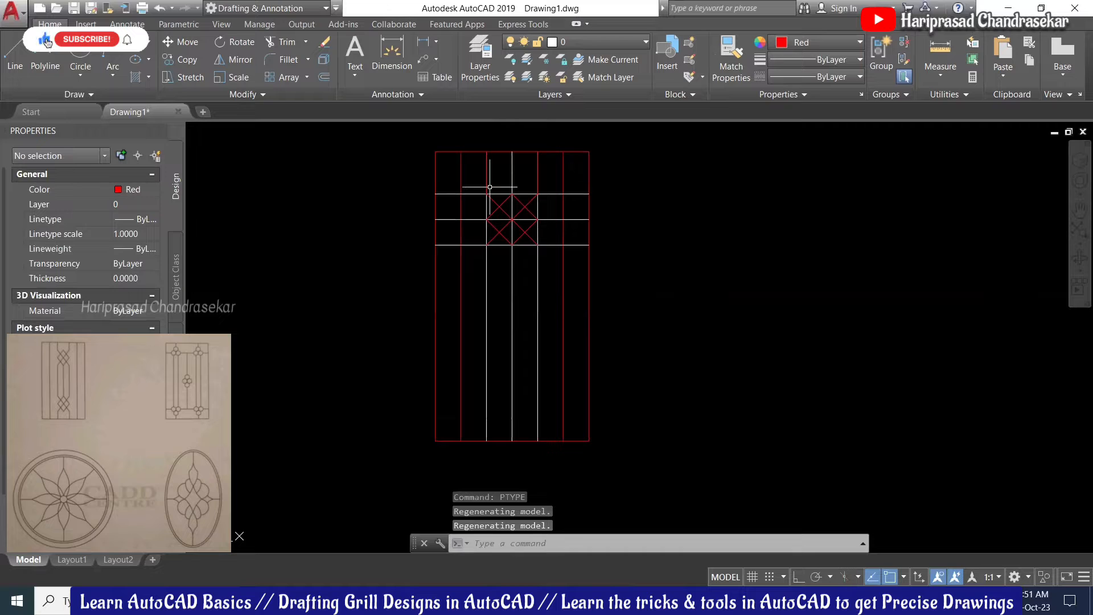
Step: Erase the three white middle bars and the three horizontal rails, leaving the red diamond motif
{"action": "left_click", "coordinate": [546, 290]}
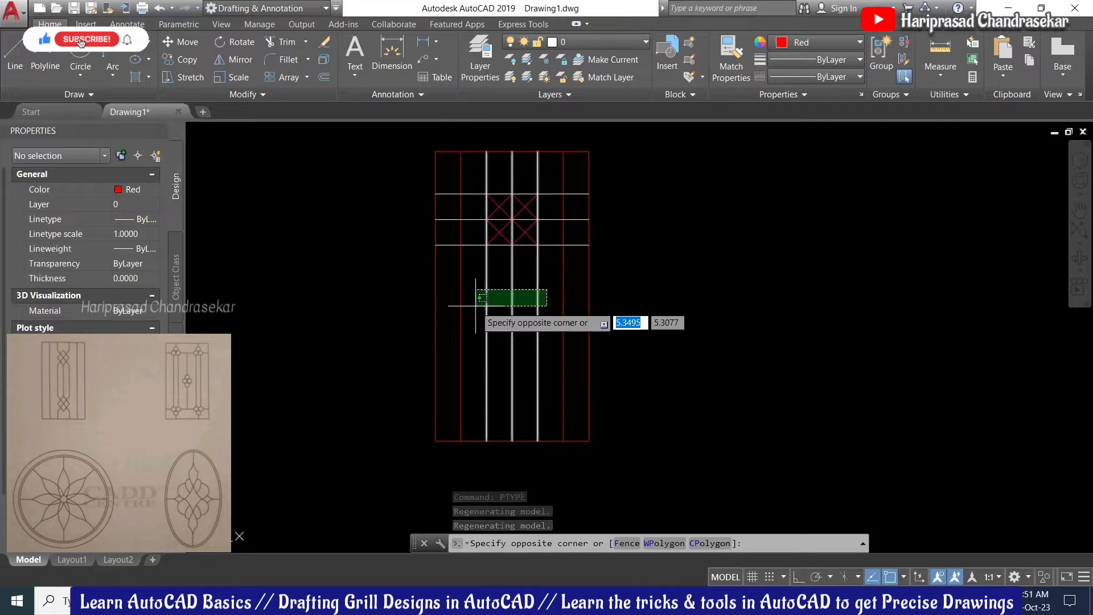
{"action": "left_click", "coordinate": [475, 306]}
{"action": "key", "text": "Delete"}
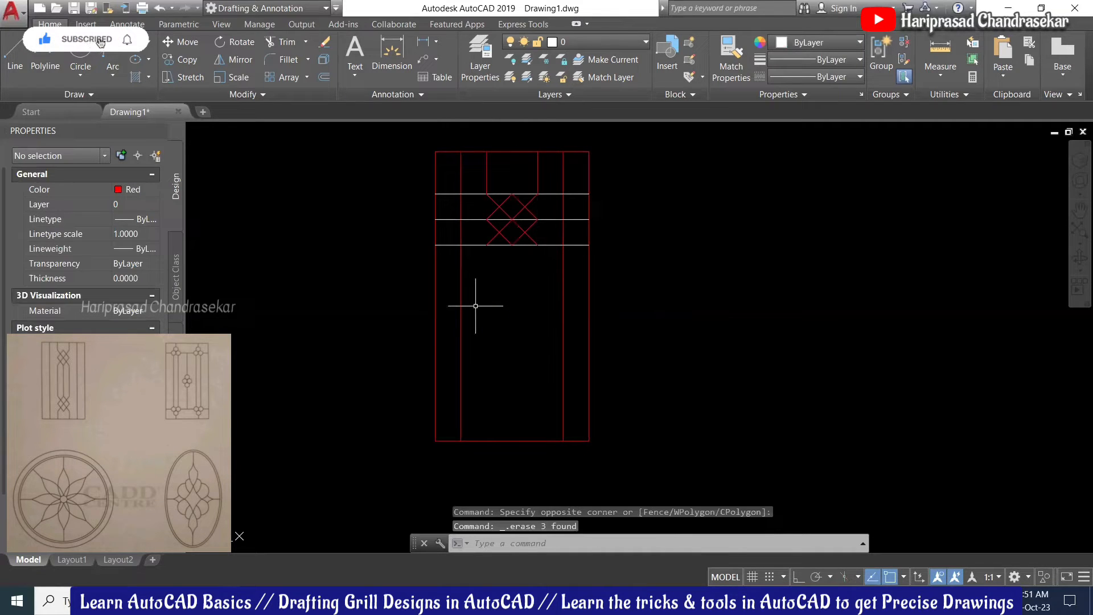
{"action": "left_click", "coordinate": [562, 180]}
{"action": "left_click", "coordinate": [543, 272]}
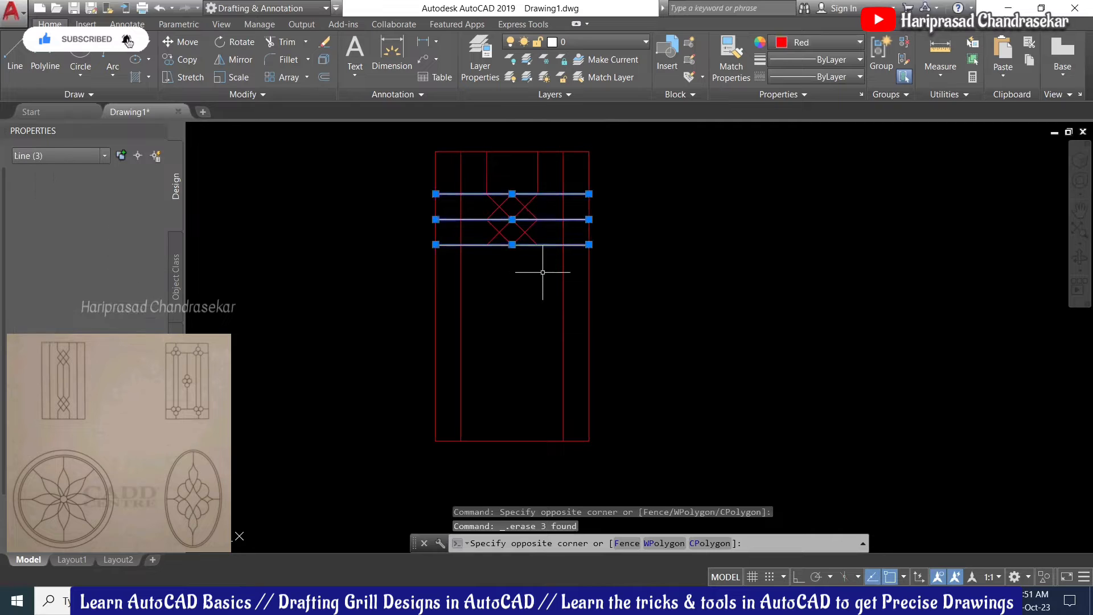
{"action": "key", "text": "Delete"}
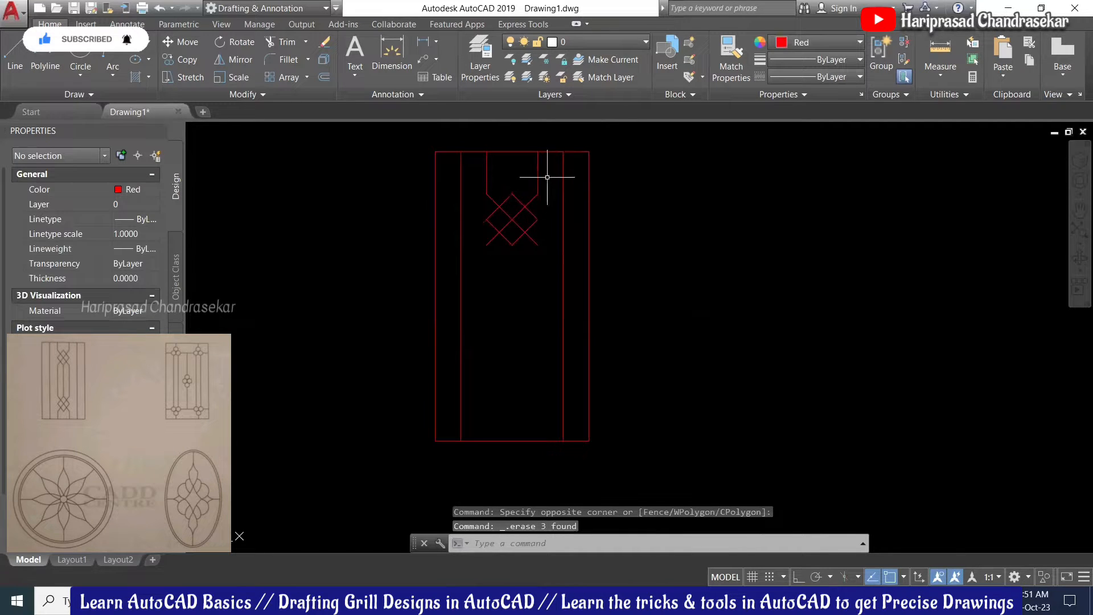
{"action": "left_click", "coordinate": [575, 171]}
{"action": "left_click", "coordinate": [478, 270]}
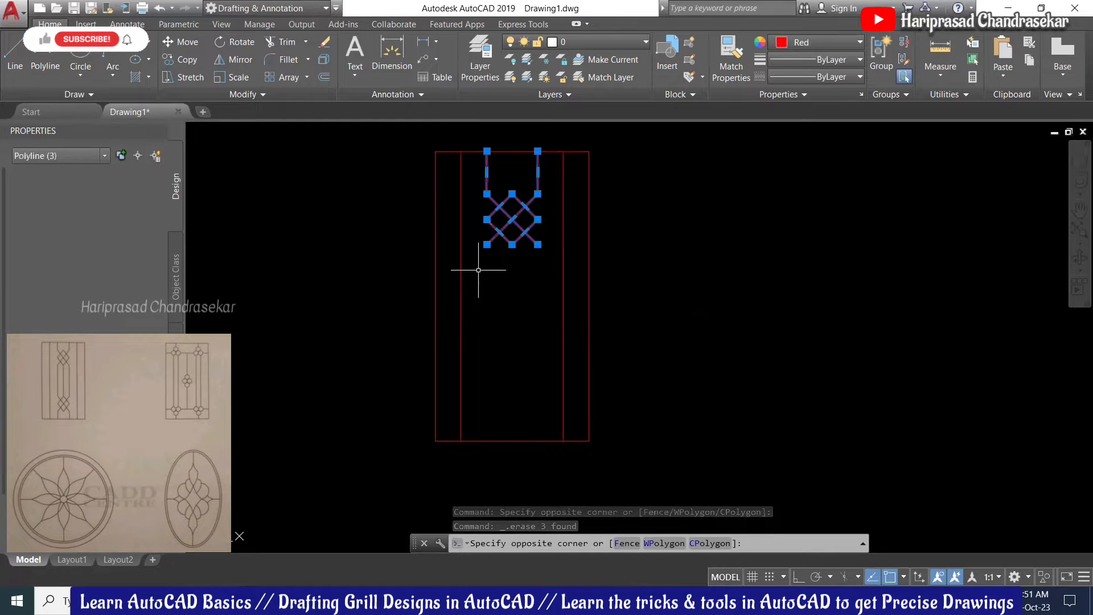
{"action": "key", "text": "Escape"}
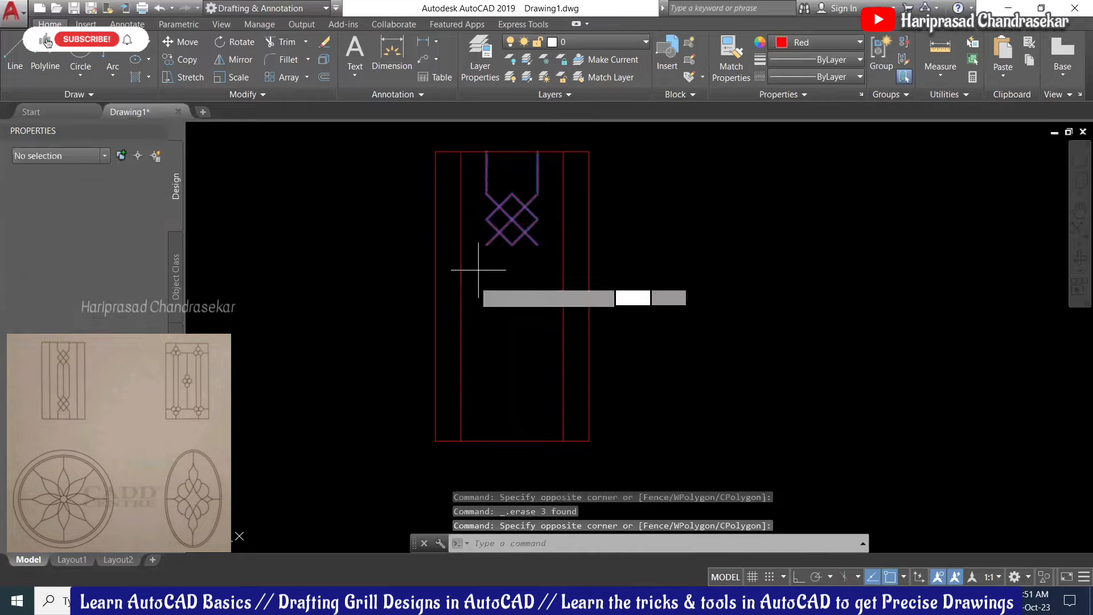
Step: Mirror the diamond motif about a horizontal axis at mid-height, keeping the original
{"action": "type", "text": "mi"}
{"action": "key", "text": "Return"}
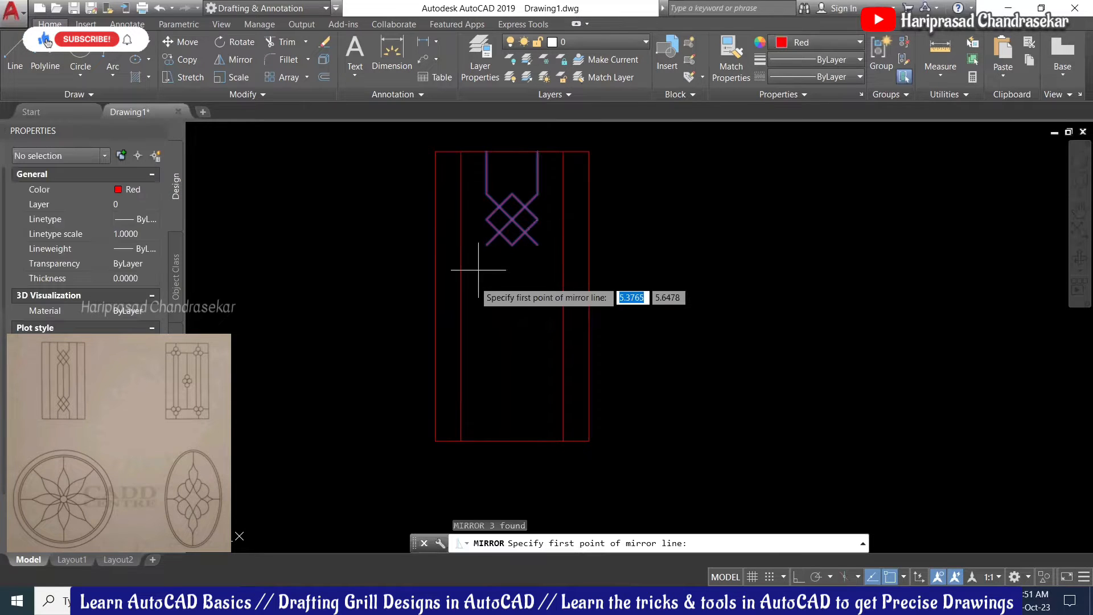
{"action": "left_click", "coordinate": [460, 296]}
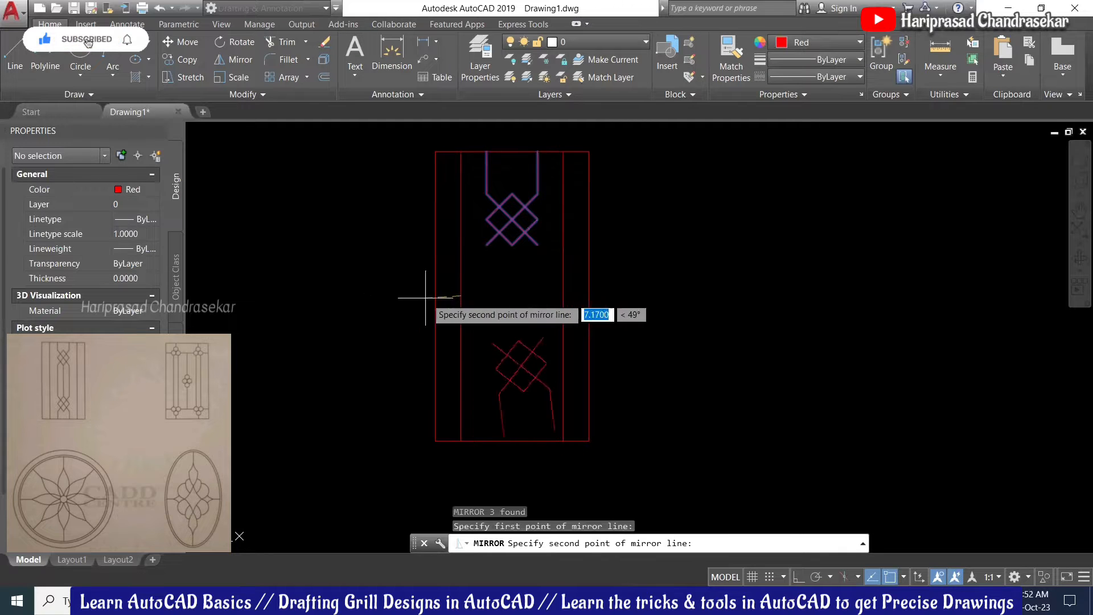
{"action": "left_click", "coordinate": [435, 296]}
{"action": "key", "text": "Return"}
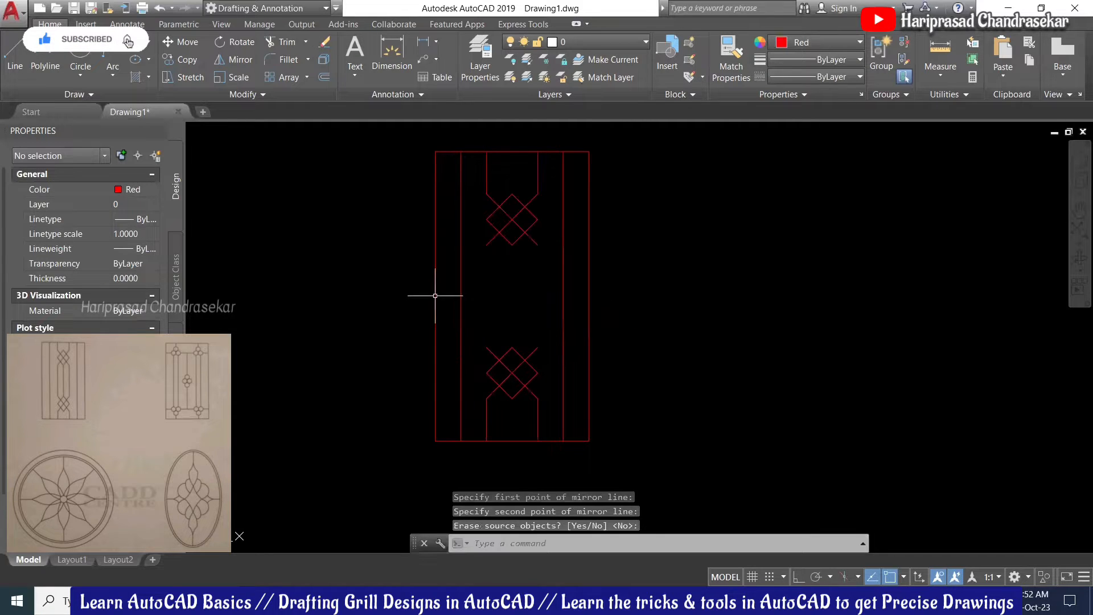
Step: Draw three vertical connector bars between the upper and lower diamond motifs
{"action": "type", "text": "l"}
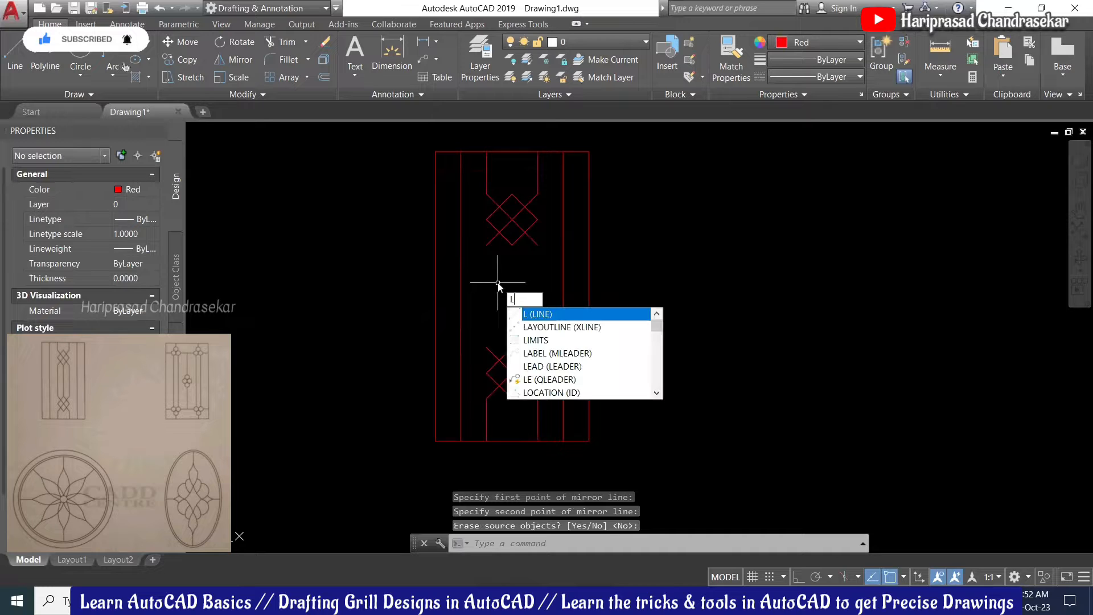
{"action": "key", "text": "Return"}
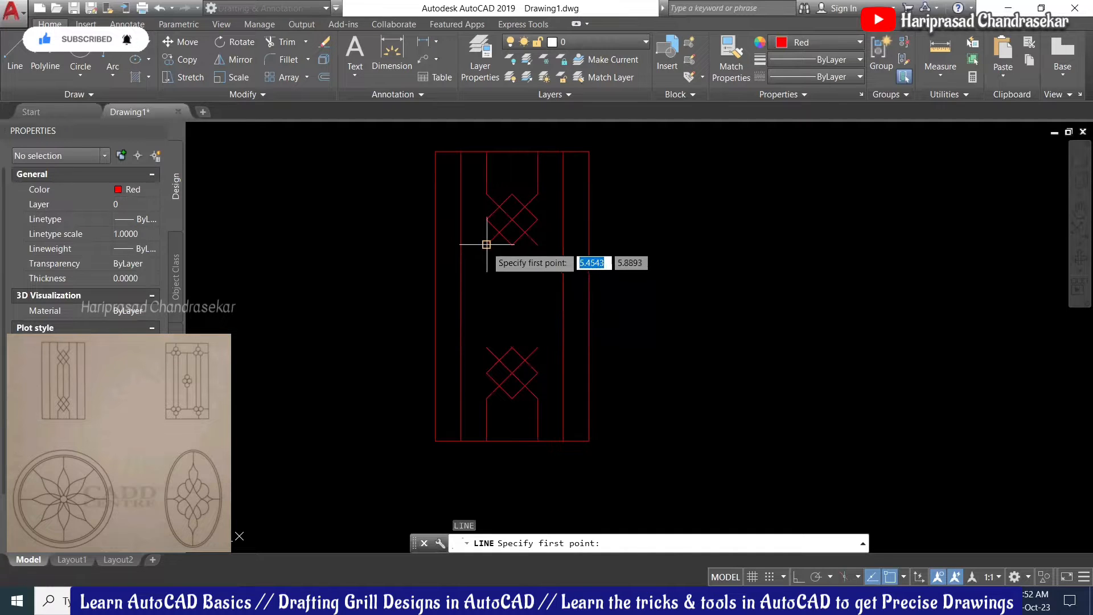
{"action": "left_click", "coordinate": [451, 244]}
{"action": "left_click", "coordinate": [487, 348]}
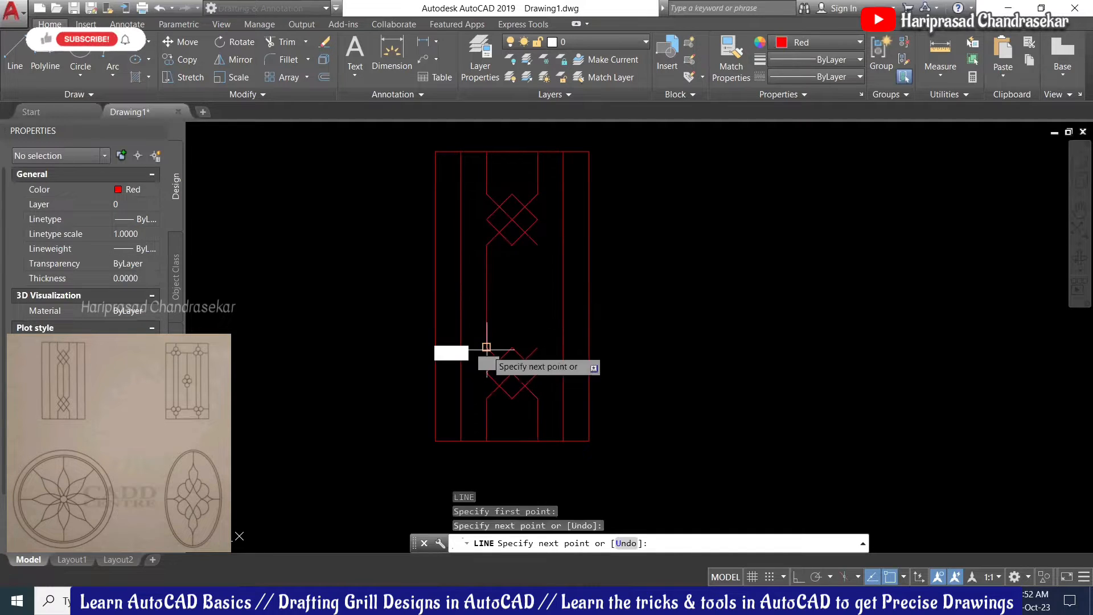
{"action": "key", "text": "Return"}
{"action": "key", "text": "Return"}
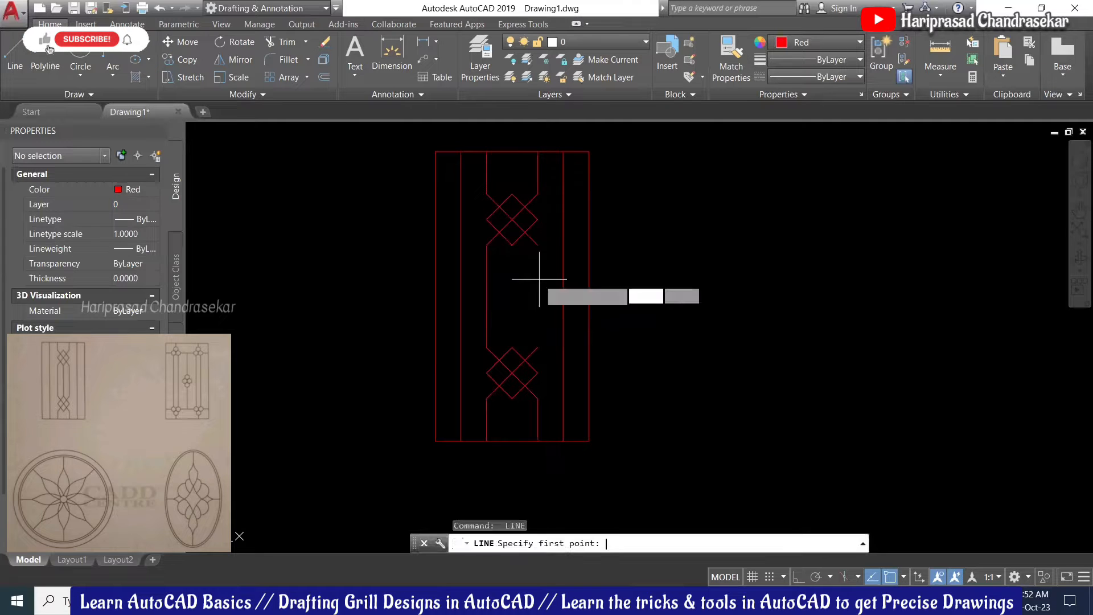
{"action": "left_click", "coordinate": [537, 245]}
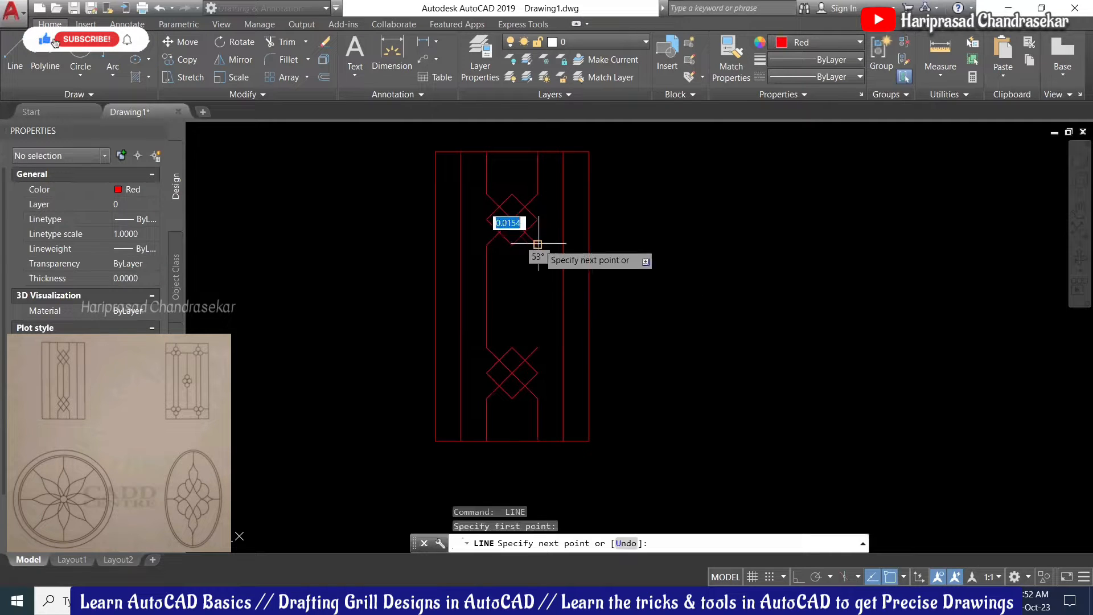
{"action": "left_click", "coordinate": [538, 348]}
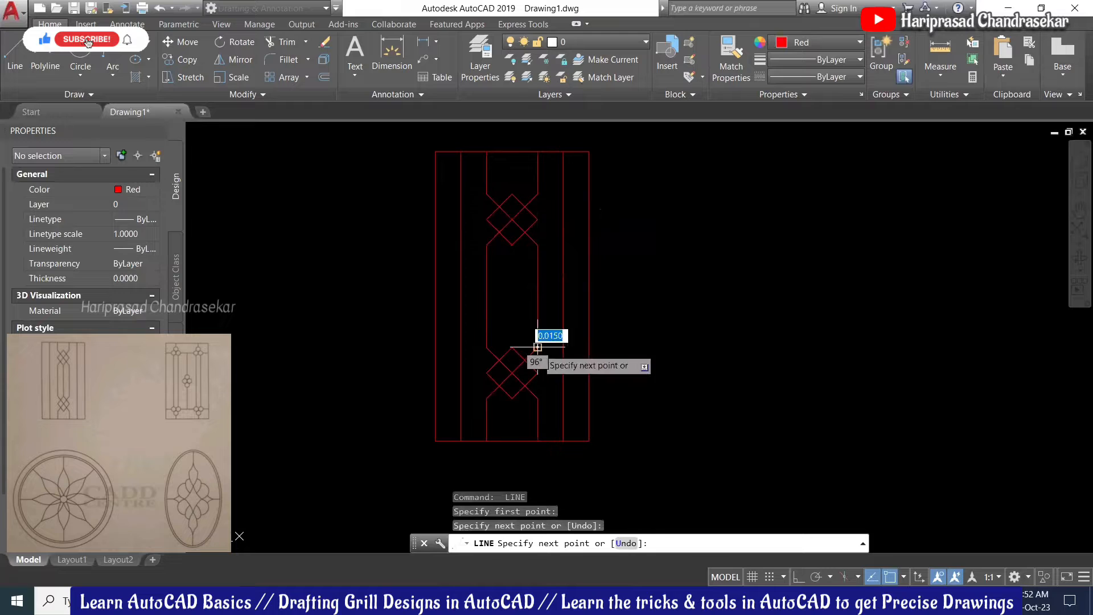
{"action": "key", "text": "Return"}
{"action": "type", "text": "l"}
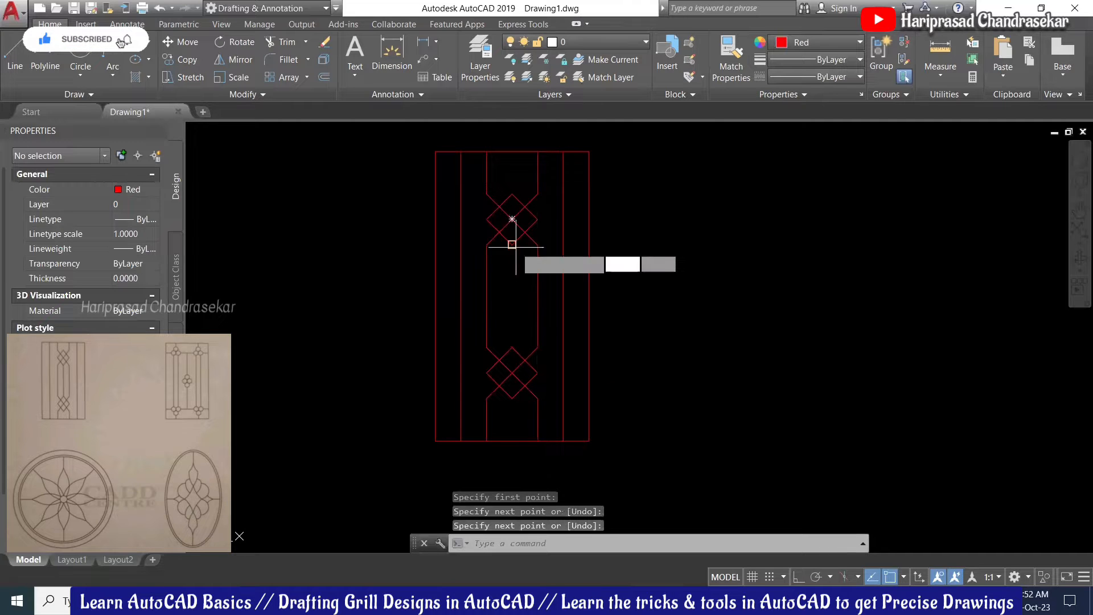
{"action": "key", "text": "Return"}
{"action": "left_click", "coordinate": [512, 244]}
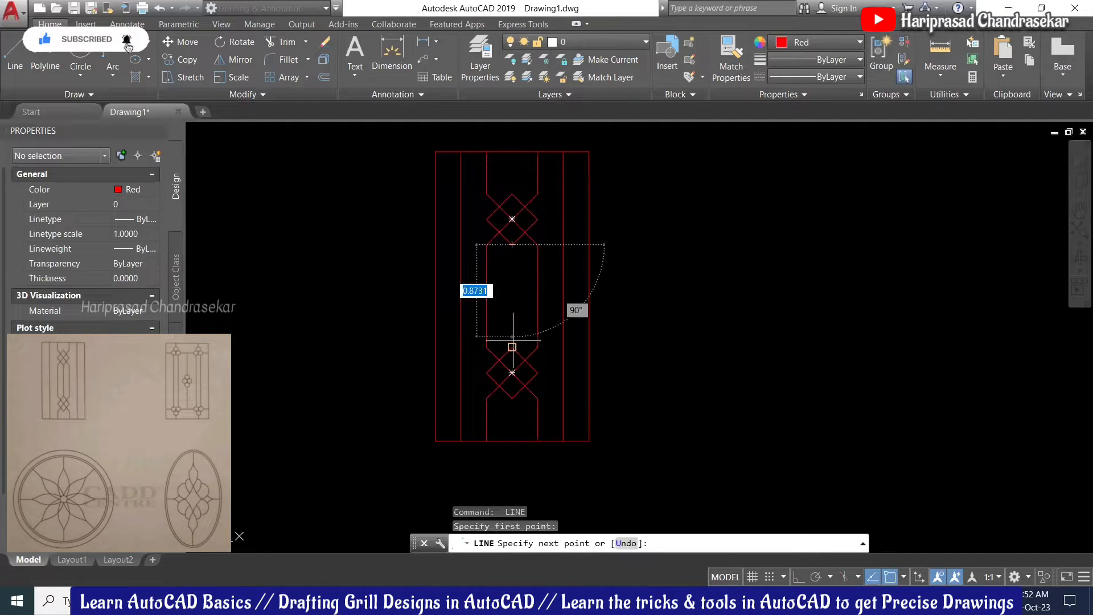
{"action": "left_click", "coordinate": [512, 347]}
{"action": "key", "text": "Return"}
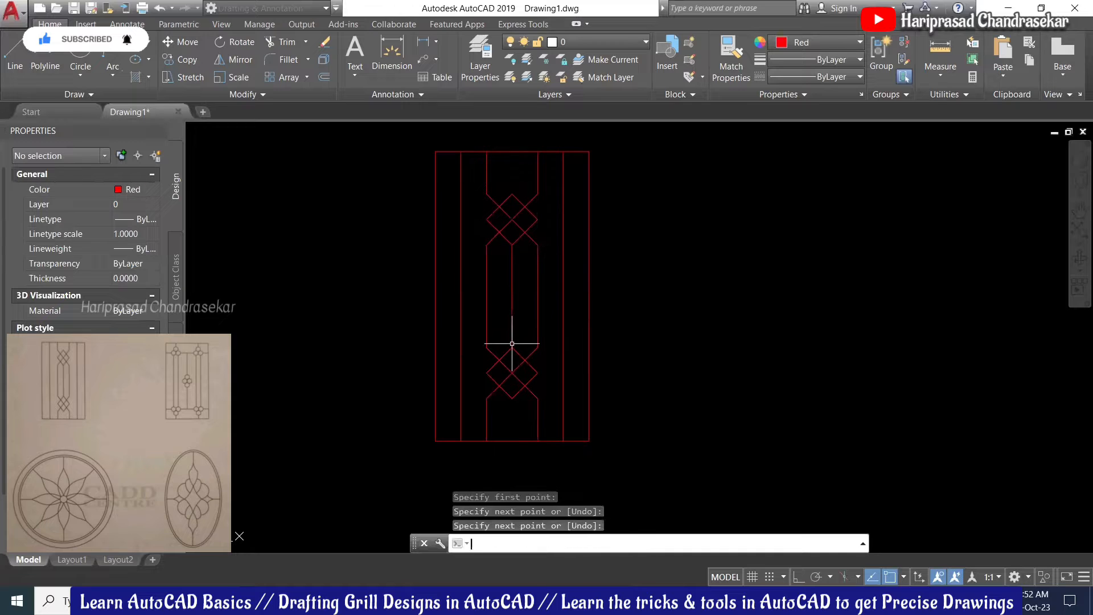
Step: Pan to free space and window-select the frame's right, top and bottom edges
{"action": "mouse_move", "coordinate": [644, 273]}
{"action": "middle_mouse_down"}
{"action": "mouse_move", "coordinate": [511, 230]}
{"action": "mouse_move", "coordinate": [540, 224]}
{"action": "middle_mouse_up"}
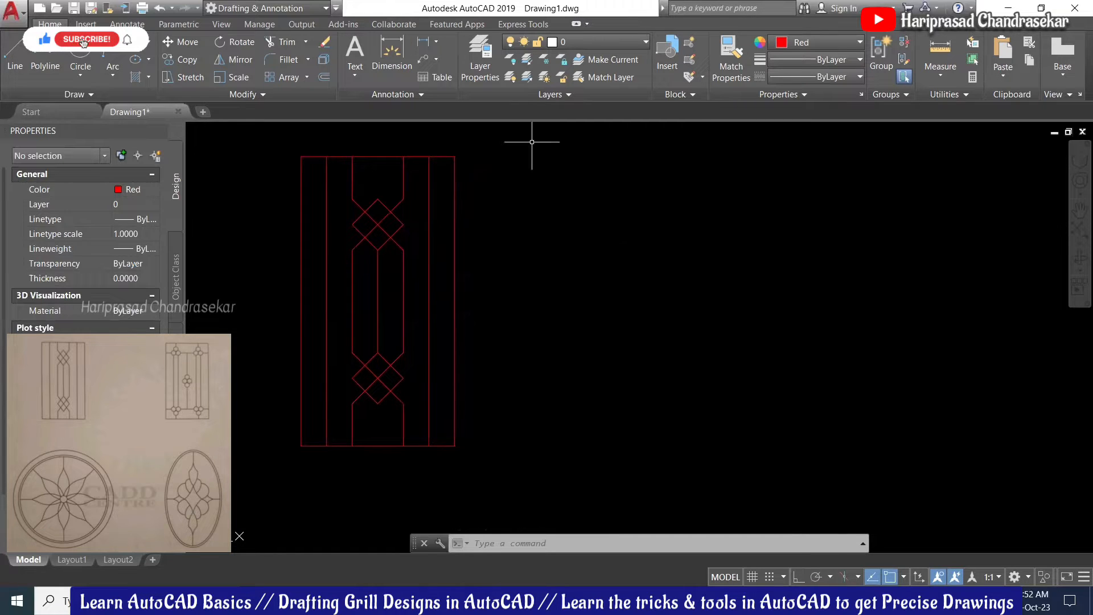
{"action": "left_click", "coordinate": [512, 166]}
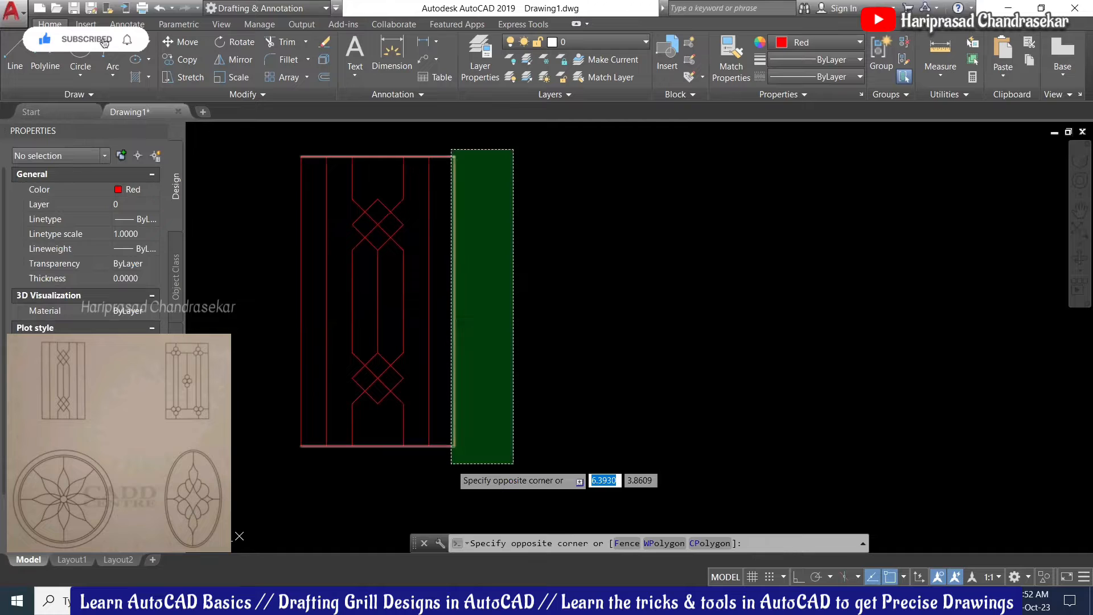
{"action": "left_click", "coordinate": [453, 463]}
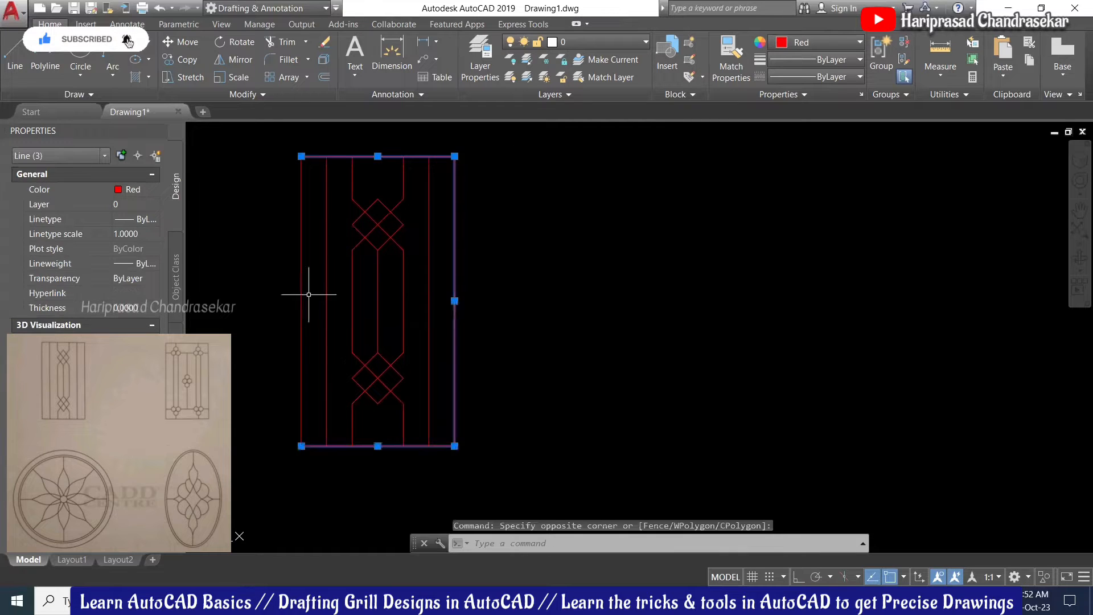
Step: Copy the four frame lines from the top-left corner horizontally to the right, with Ortho on
{"action": "left_click", "coordinate": [300, 267]}
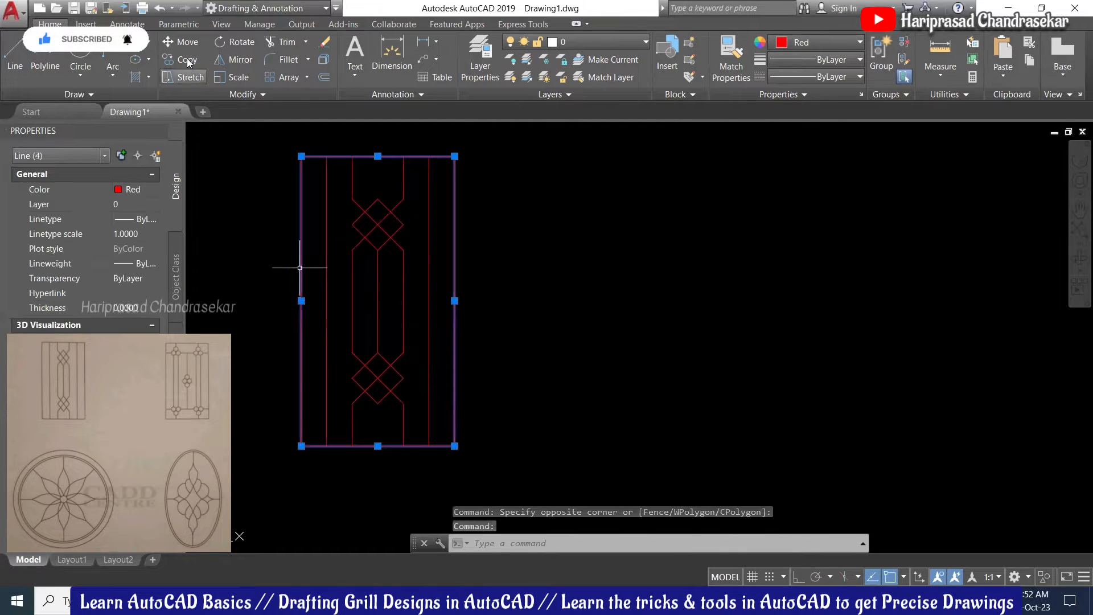
{"action": "type", "text": "co"}
{"action": "key", "text": "Return"}
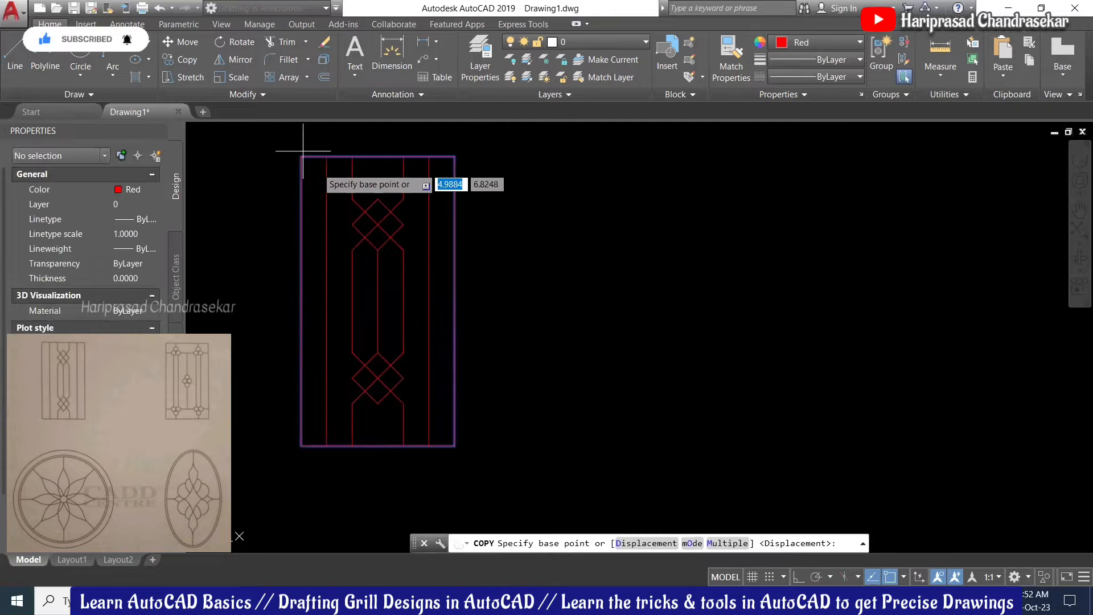
{"action": "left_click", "coordinate": [301, 156]}
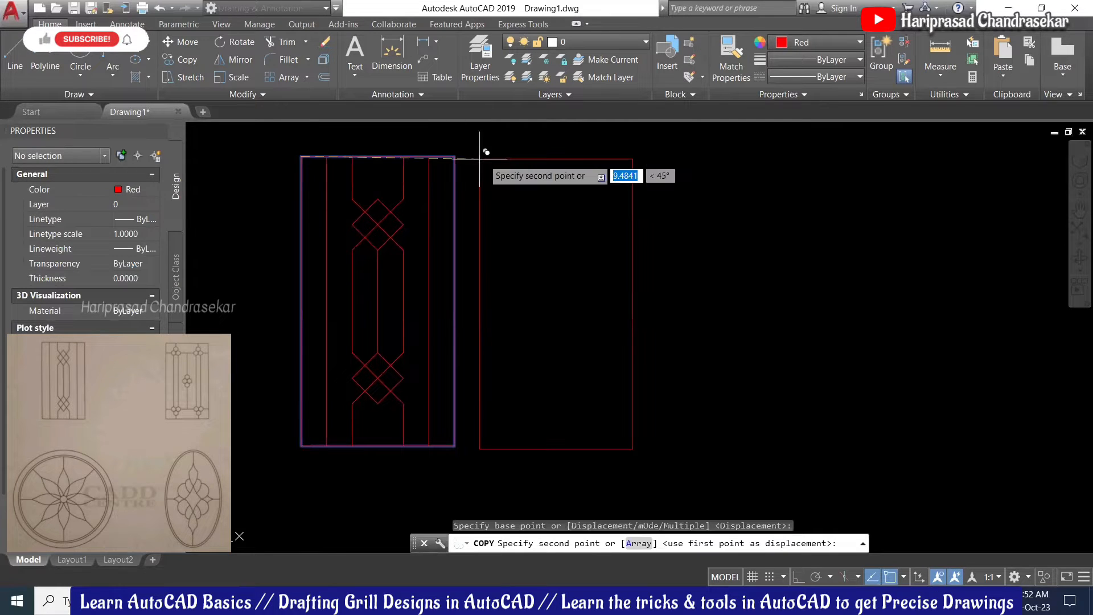
{"action": "key", "text": "F8"}
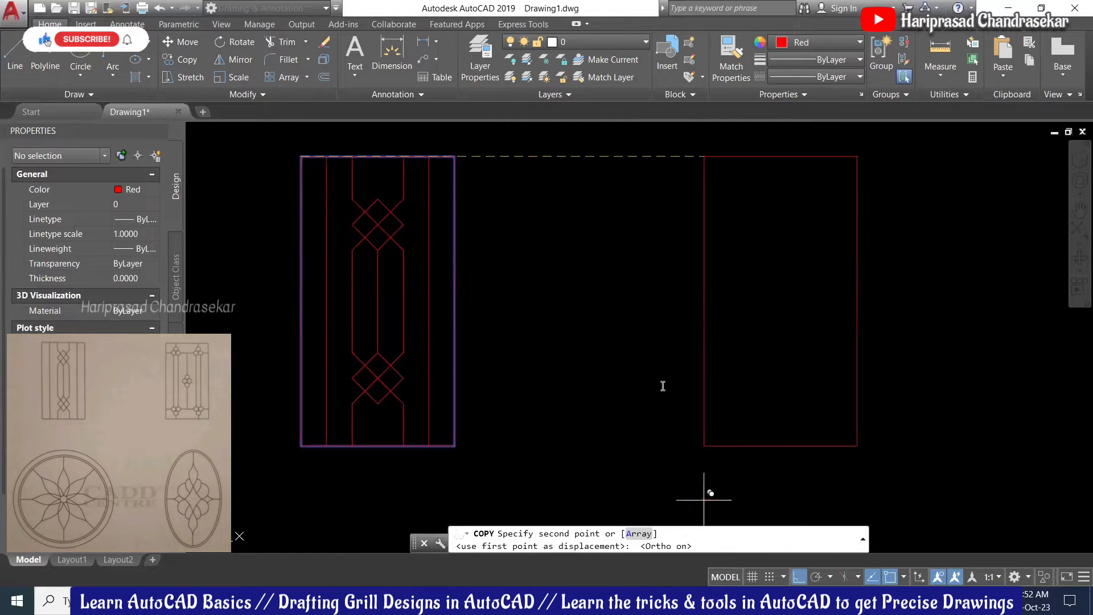
{"action": "left_click", "coordinate": [561, 153]}
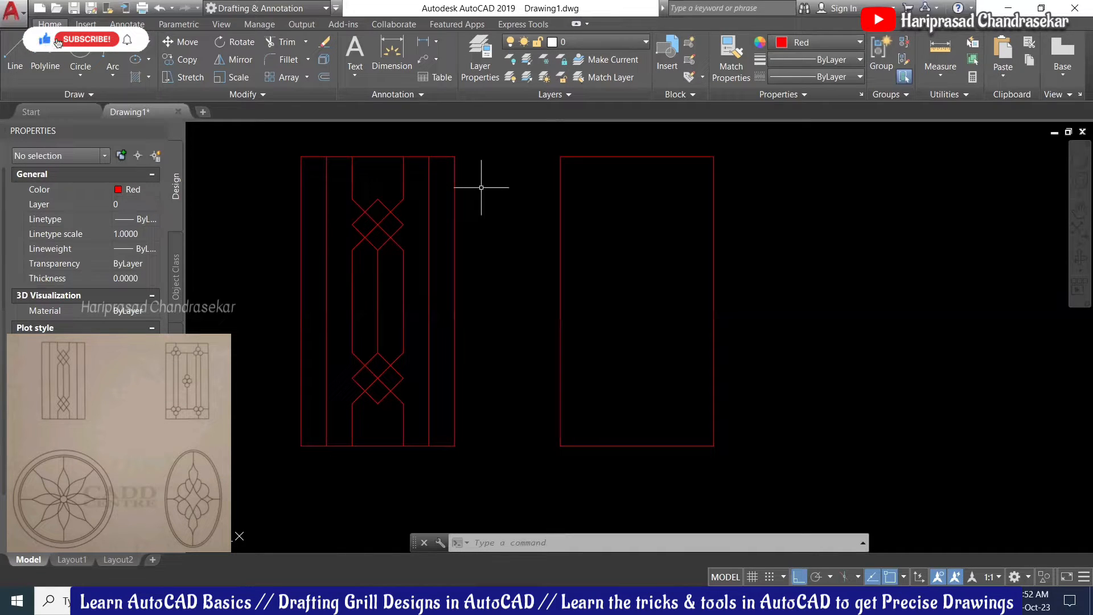
Step: Divide the right frame's top edge into 4 equal segments with DIVIDE
{"action": "left_click", "coordinate": [632, 136]}
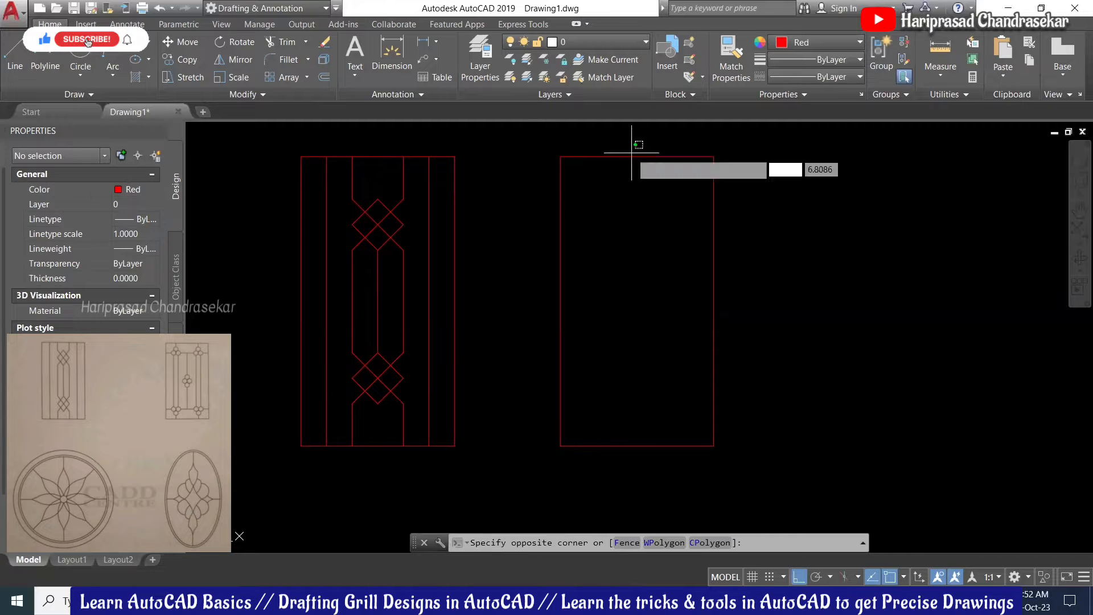
{"action": "left_click", "coordinate": [596, 177]}
{"action": "type", "text": "divide"}
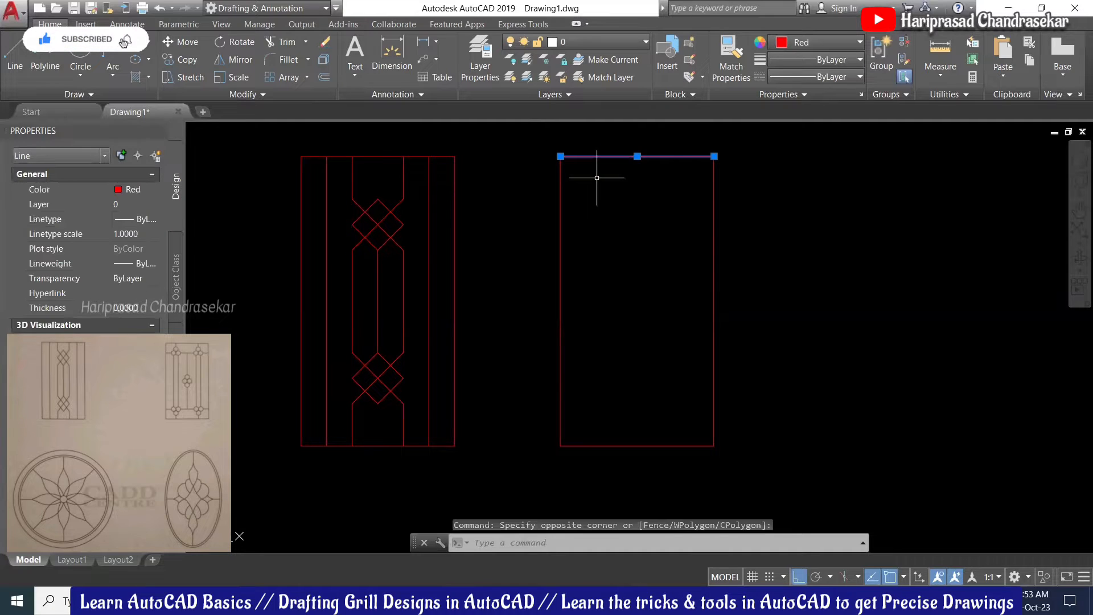
{"action": "key", "text": "Return"}
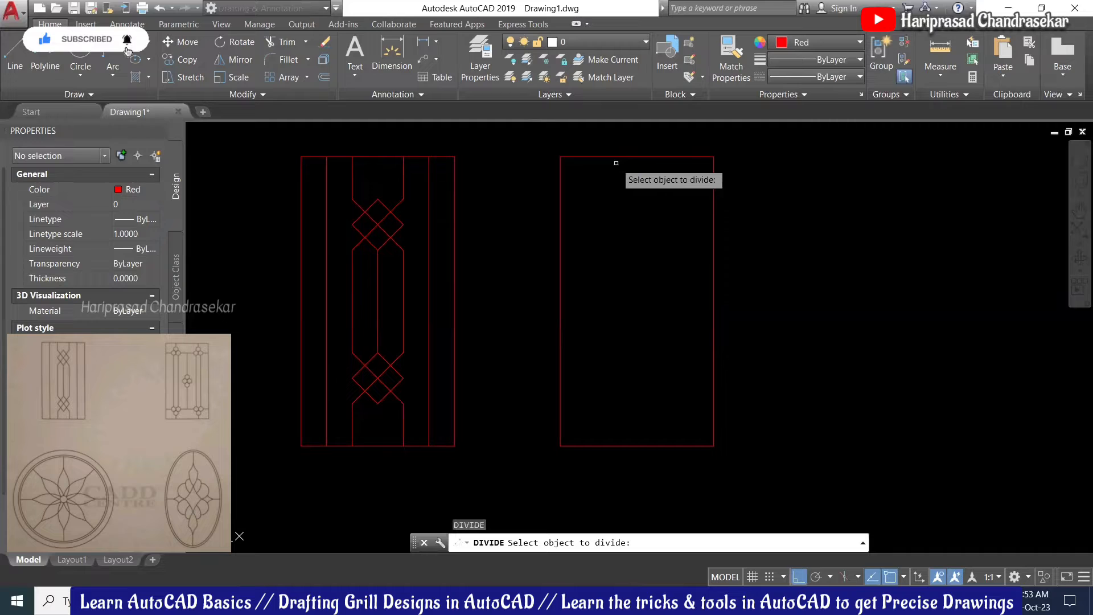
{"action": "left_click", "coordinate": [621, 157]}
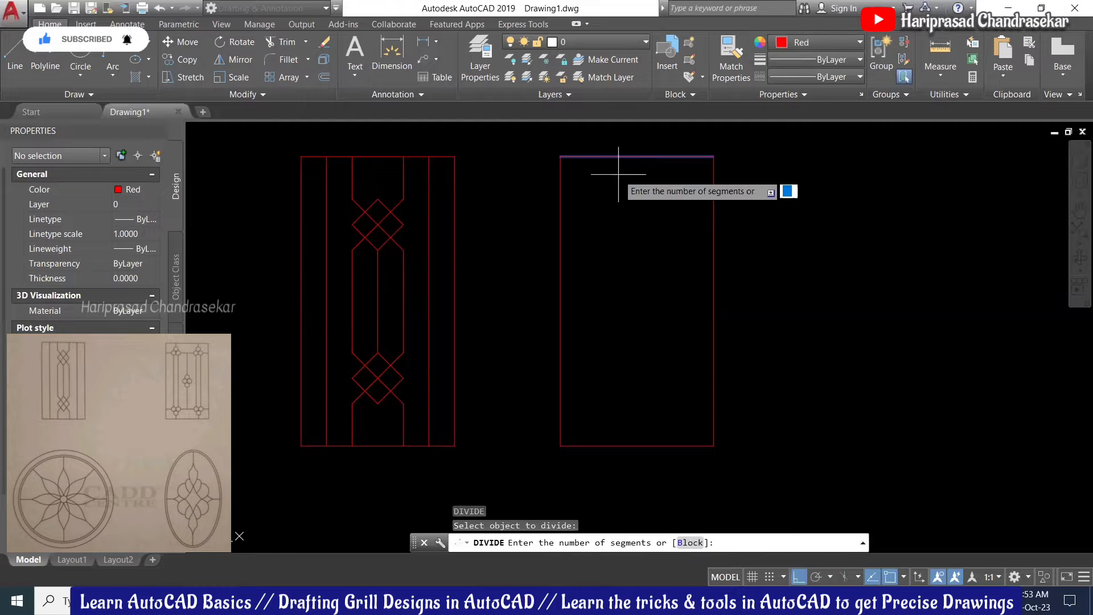
{"action": "key", "text": "Return"}
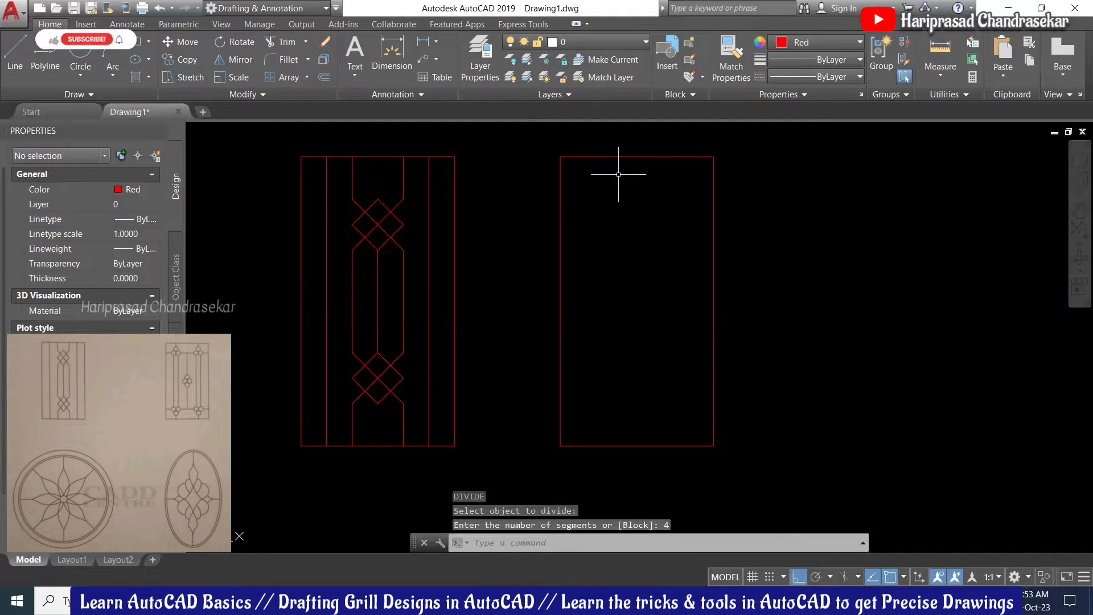
Step: Set the point style to X marks so the three division points show
{"action": "type", "text": "pty"}
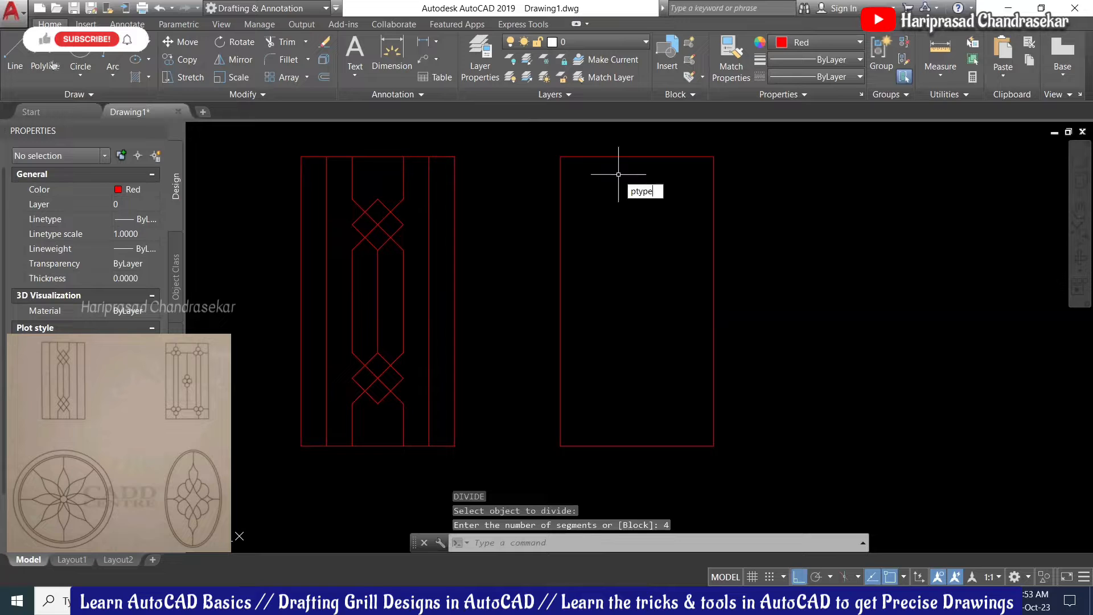
{"action": "type", "text": "pe"}
{"action": "key", "text": "Return"}
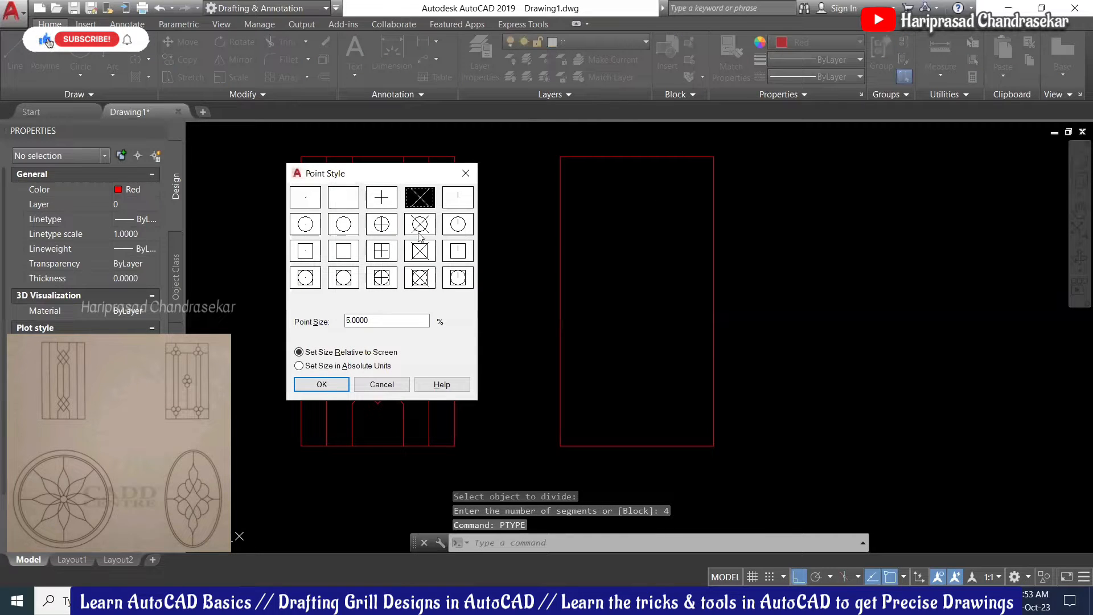
{"action": "left_click", "coordinate": [321, 384]}
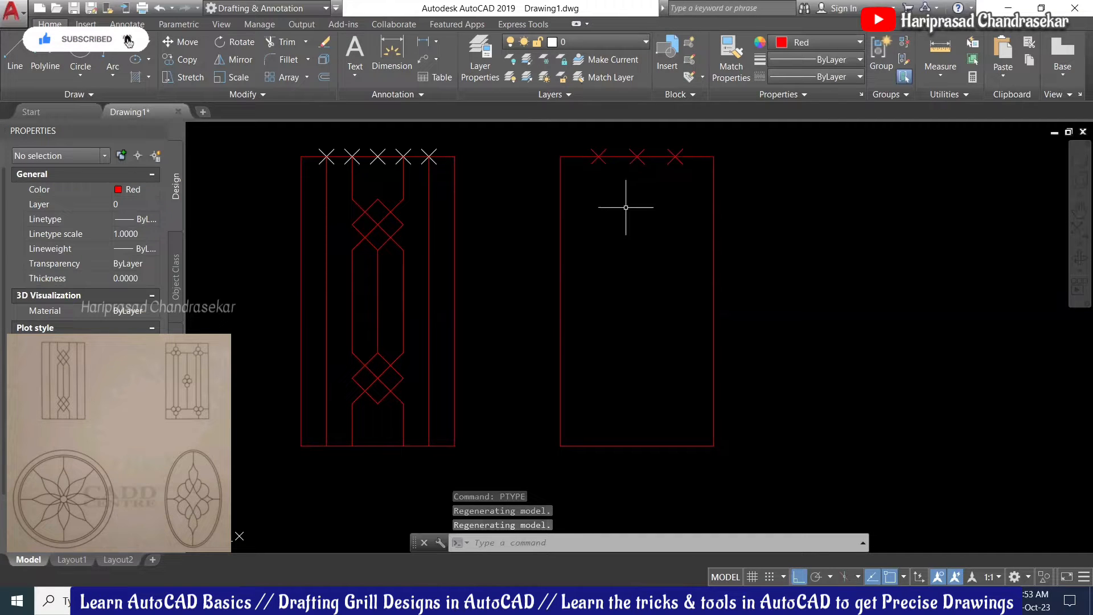
Step: Draw three vertical bars from the left, middle and right division marks down to the bottom edge
{"action": "type", "text": "l"}
{"action": "key", "text": "Return"}
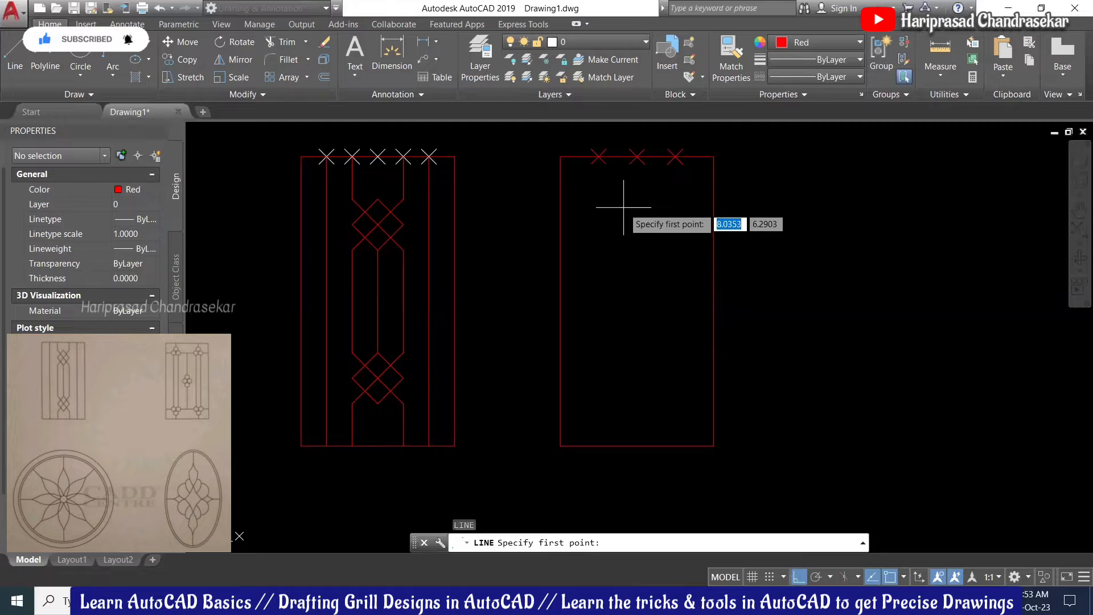
{"action": "left_click", "coordinate": [599, 156]}
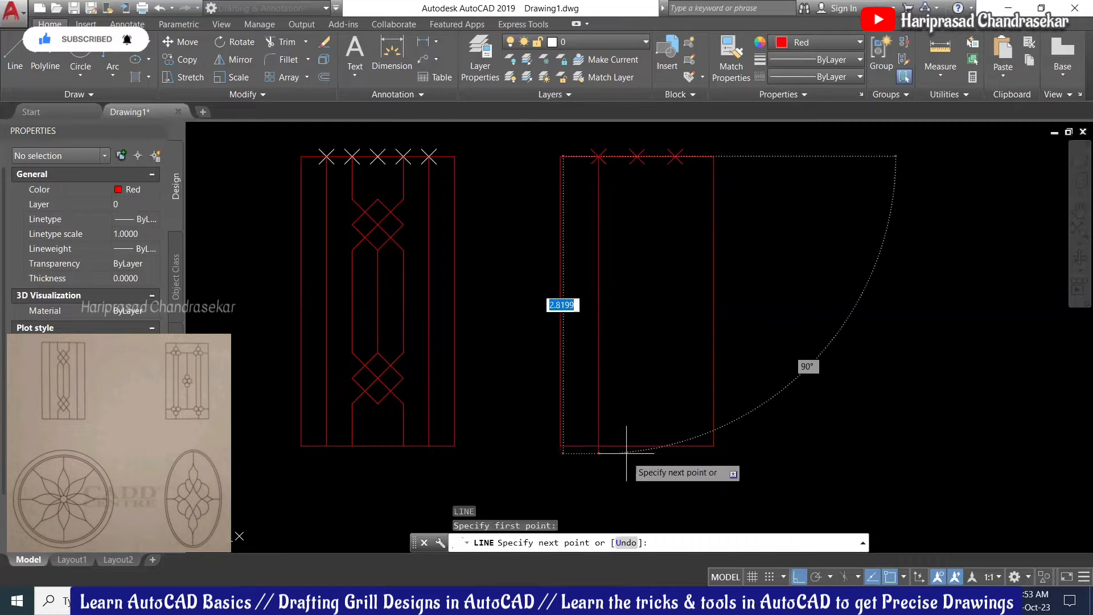
{"action": "left_click", "coordinate": [598, 445]}
{"action": "key", "text": "Return"}
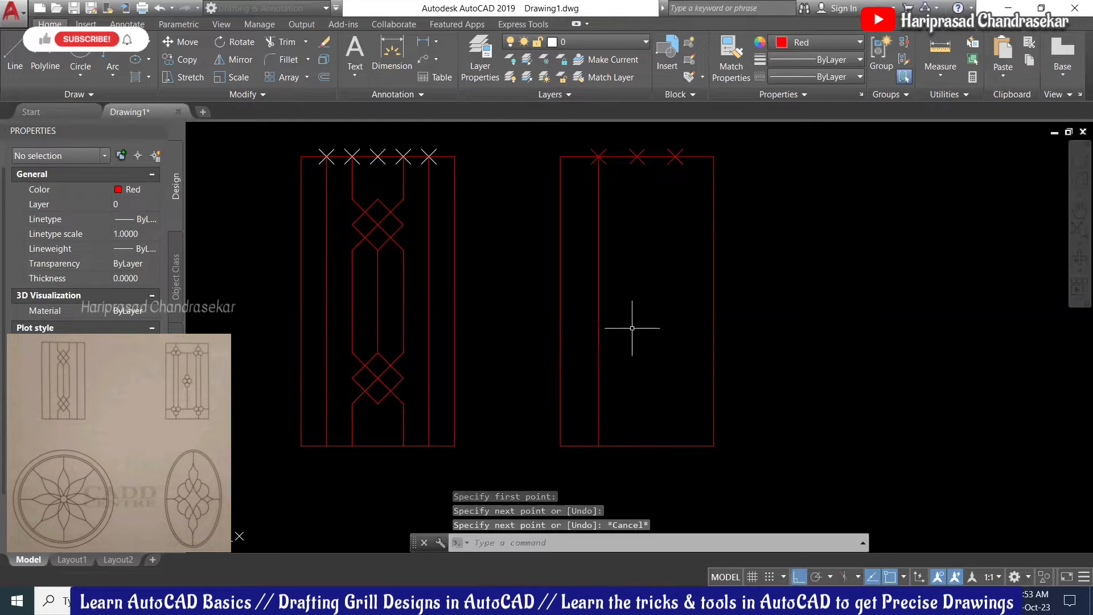
{"action": "key", "text": "Return"}
{"action": "left_click", "coordinate": [636, 156]}
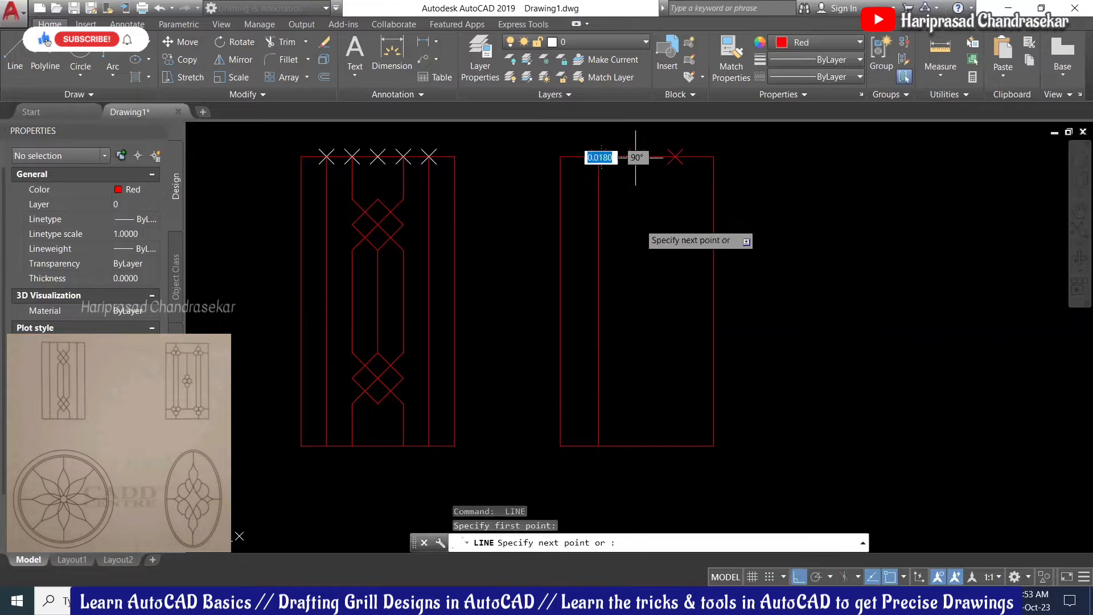
{"action": "left_click", "coordinate": [637, 445]}
{"action": "key", "text": "Return"}
{"action": "key", "text": "Return"}
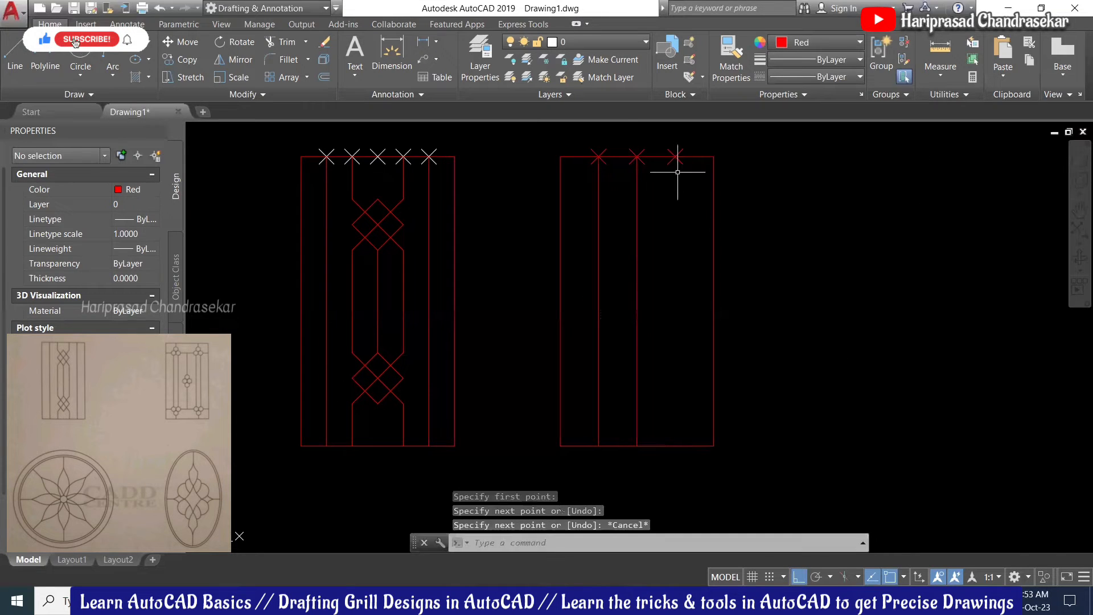
{"action": "left_click", "coordinate": [675, 156]}
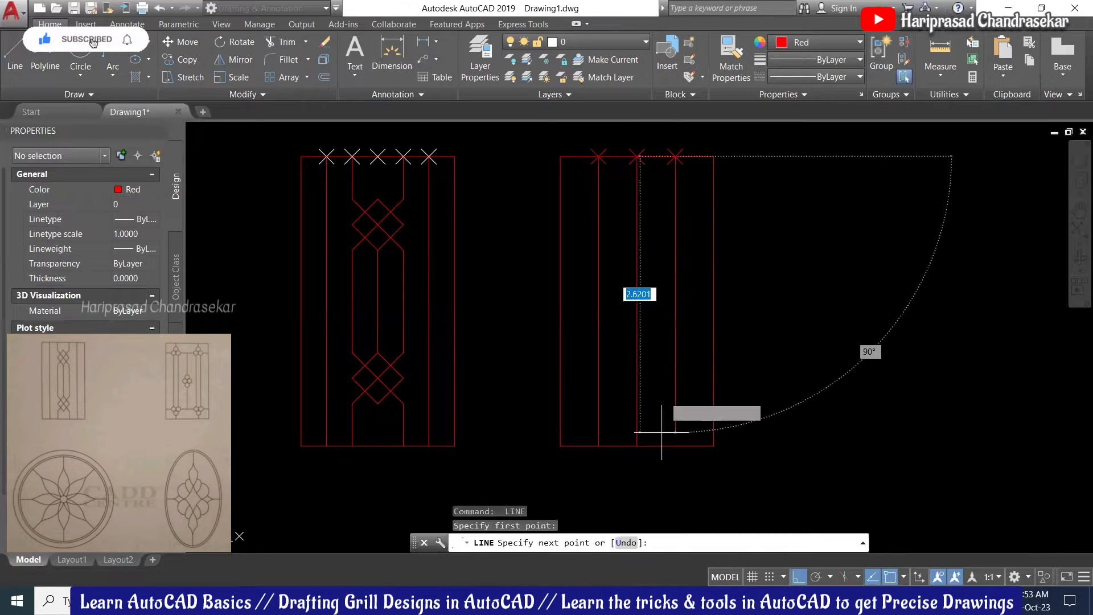
{"action": "left_click", "coordinate": [675, 445]}
{"action": "key", "text": "Escape"}
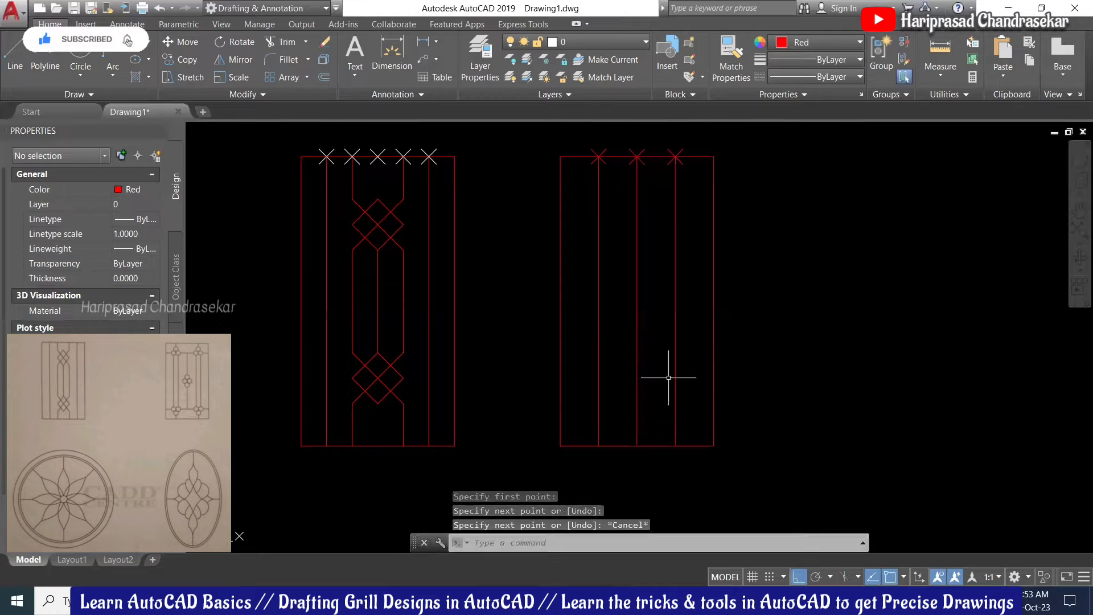
Step: Draw a horizontal crossbar across the right frame near its top
{"action": "key", "text": "Return"}
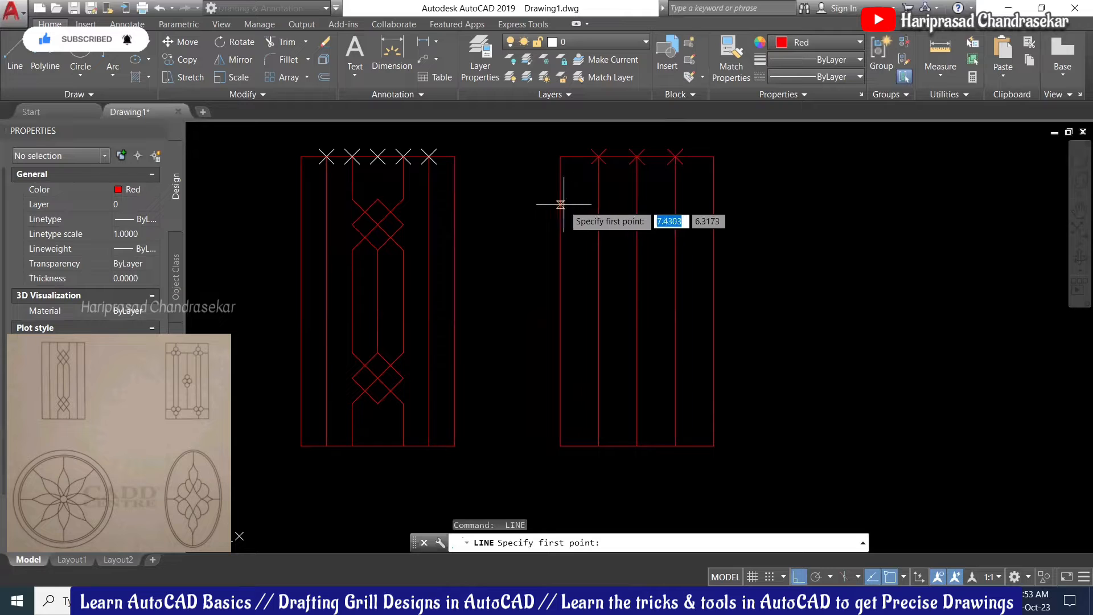
{"action": "left_click", "coordinate": [561, 204]}
{"action": "left_click", "coordinate": [713, 203]}
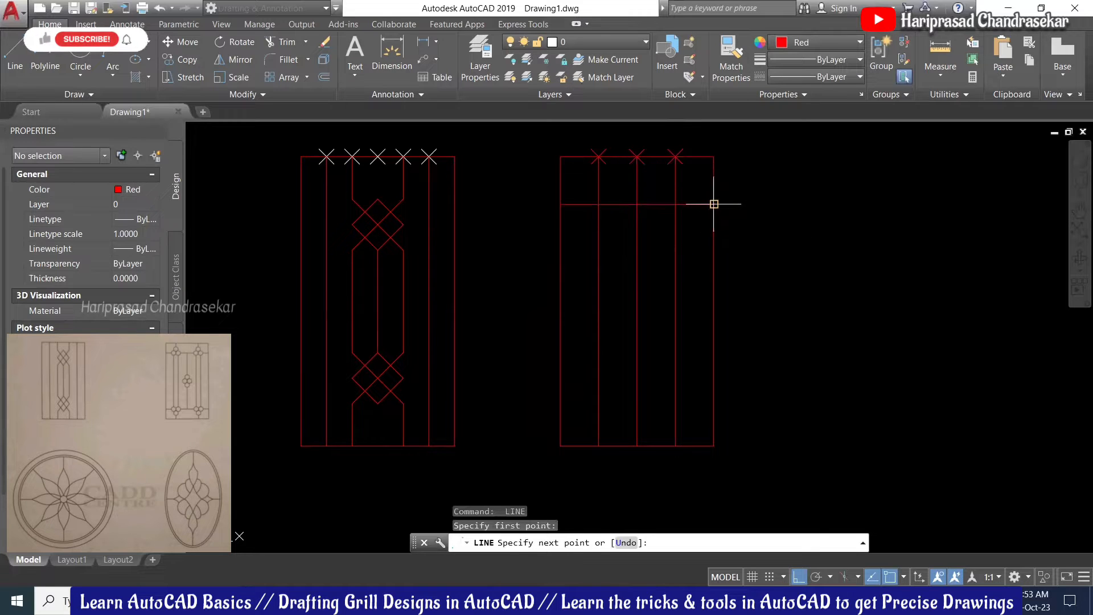
{"action": "key", "text": "Escape"}
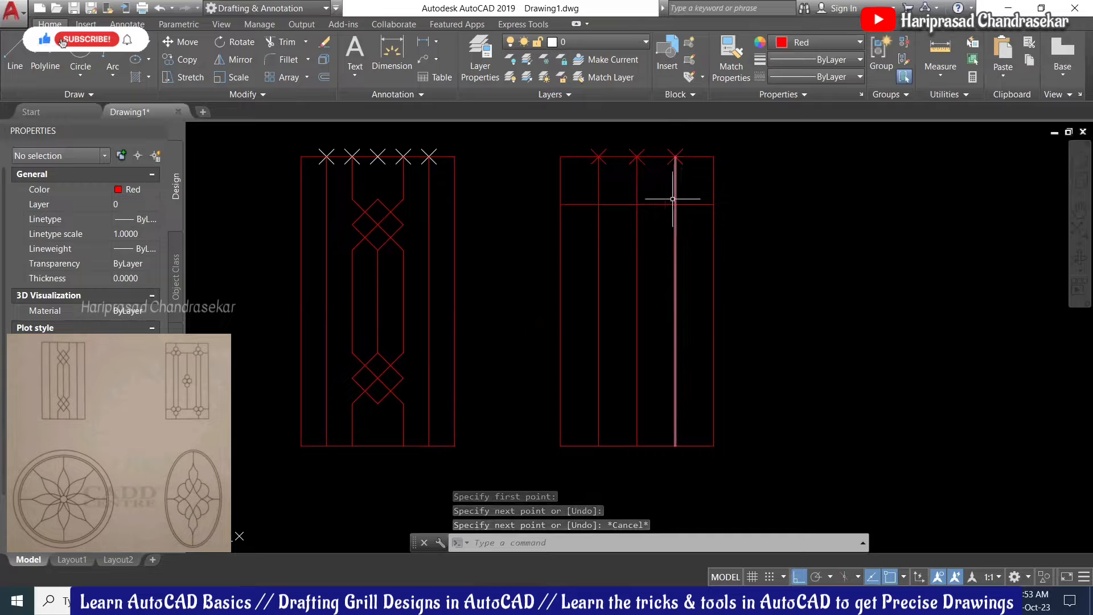
{"action": "left_click", "coordinate": [702, 188]}
Step: Set the right grill's three vertical bars and crossbar to ByLayer colour
{"action": "left_click", "coordinate": [586, 307]}
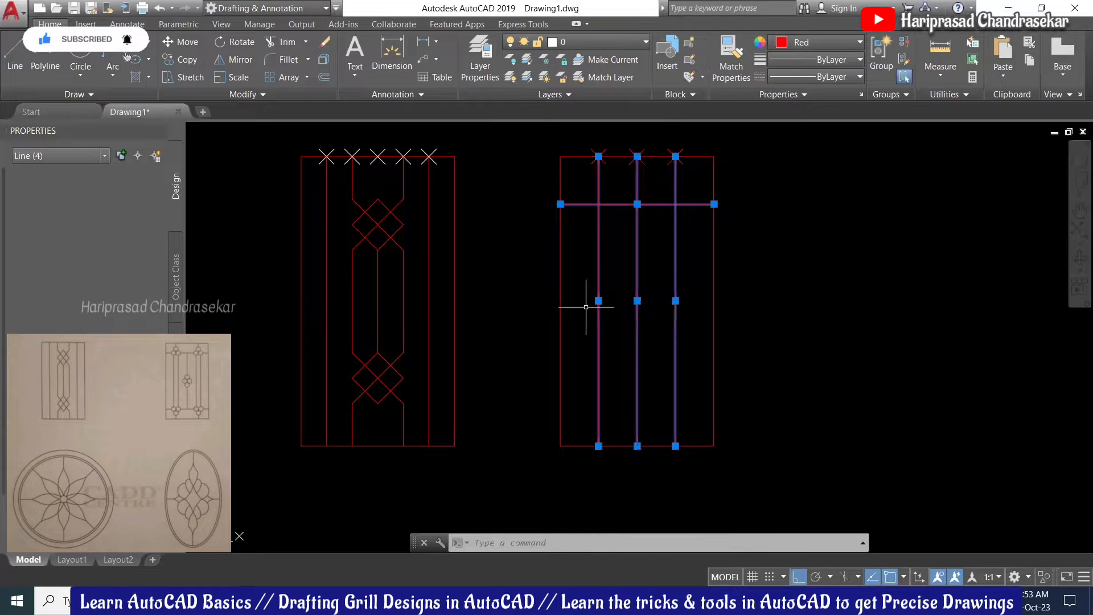
{"action": "left_click", "coordinate": [806, 37]}
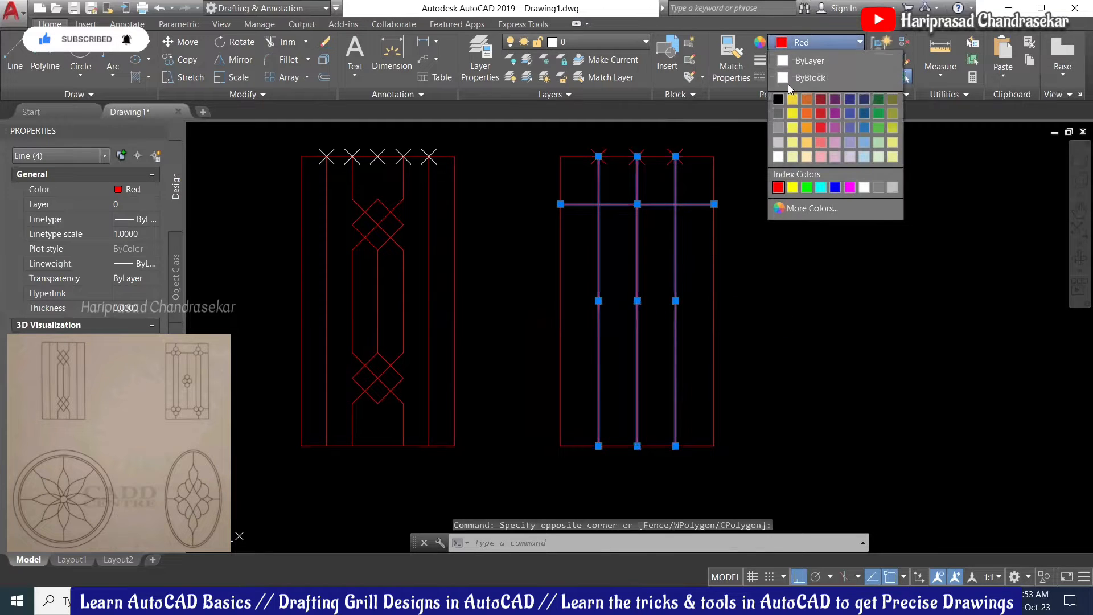
{"action": "left_click", "coordinate": [809, 60]}
{"action": "key", "text": "Escape"}
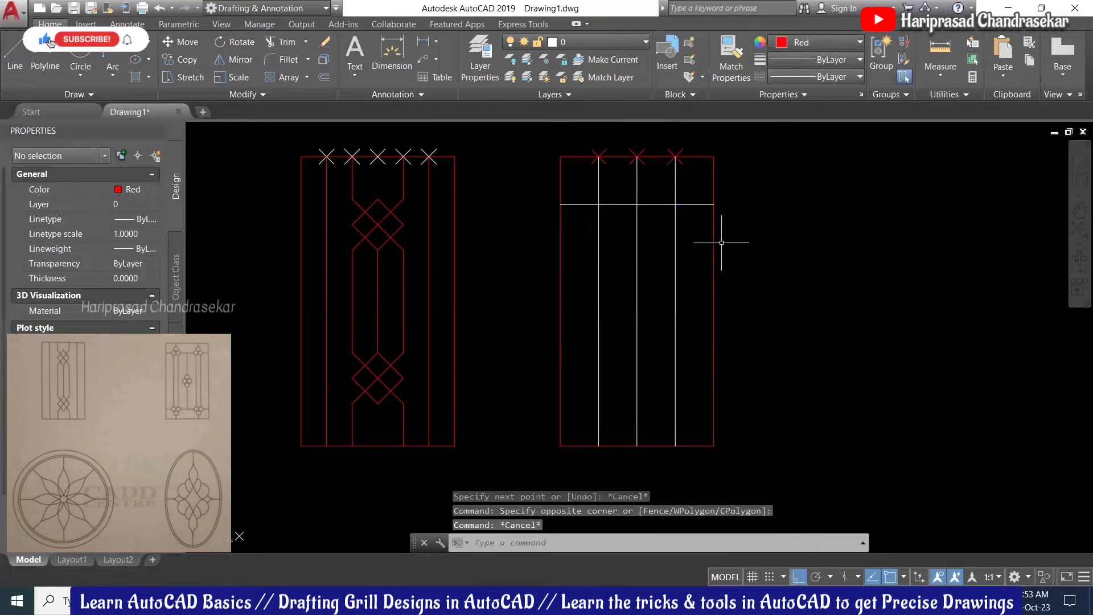
Step: Switch the point style to blank to hide the X division markers
{"action": "type", "text": "p"}
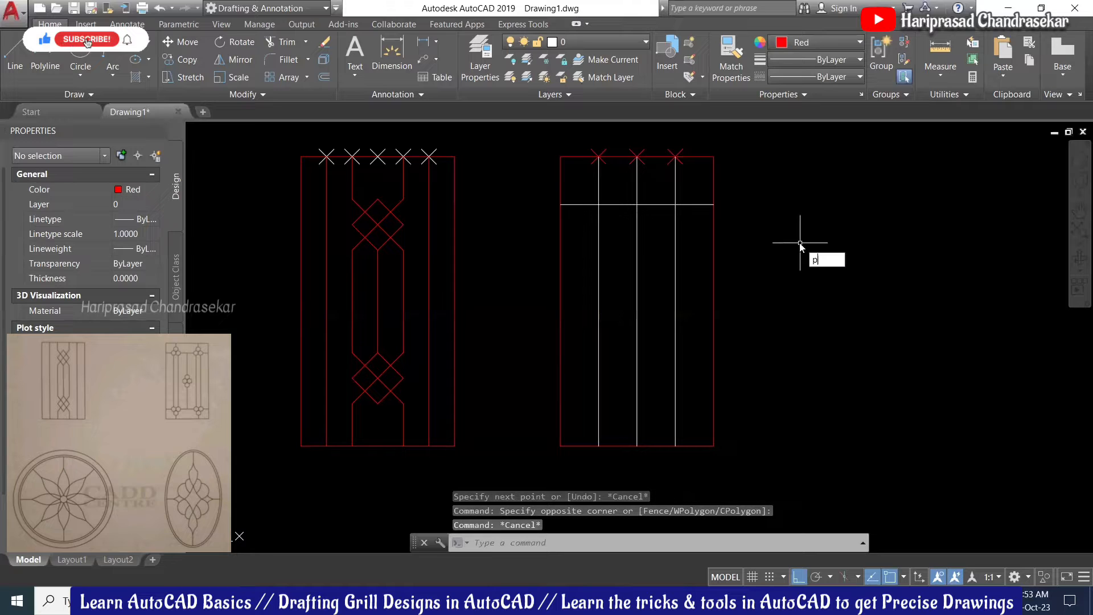
{"action": "type", "text": "type"}
{"action": "key", "text": "Return"}
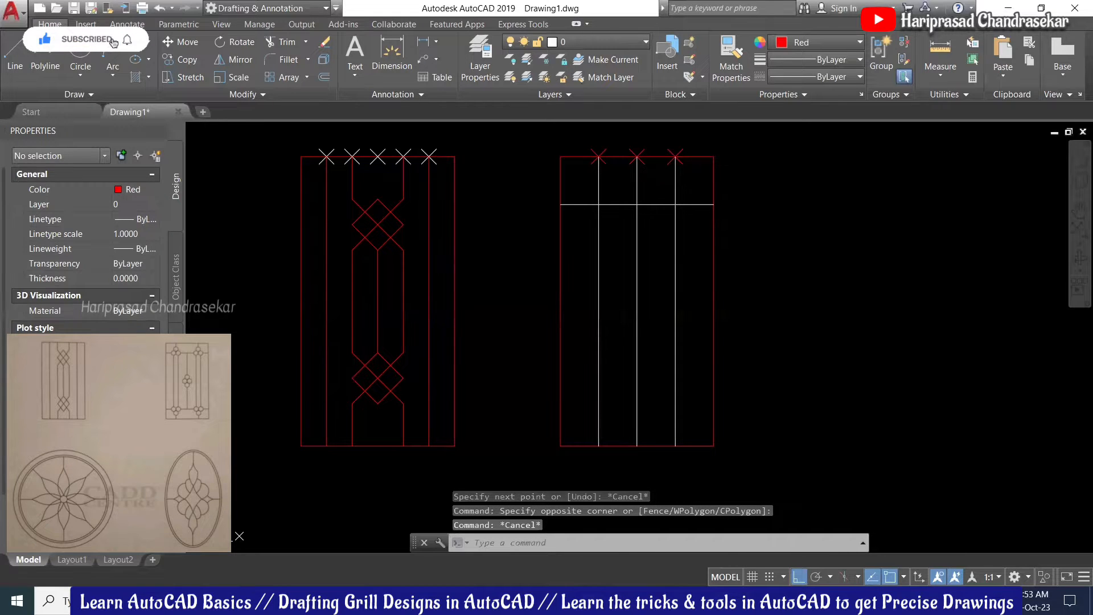
{"action": "left_click", "coordinate": [345, 197]}
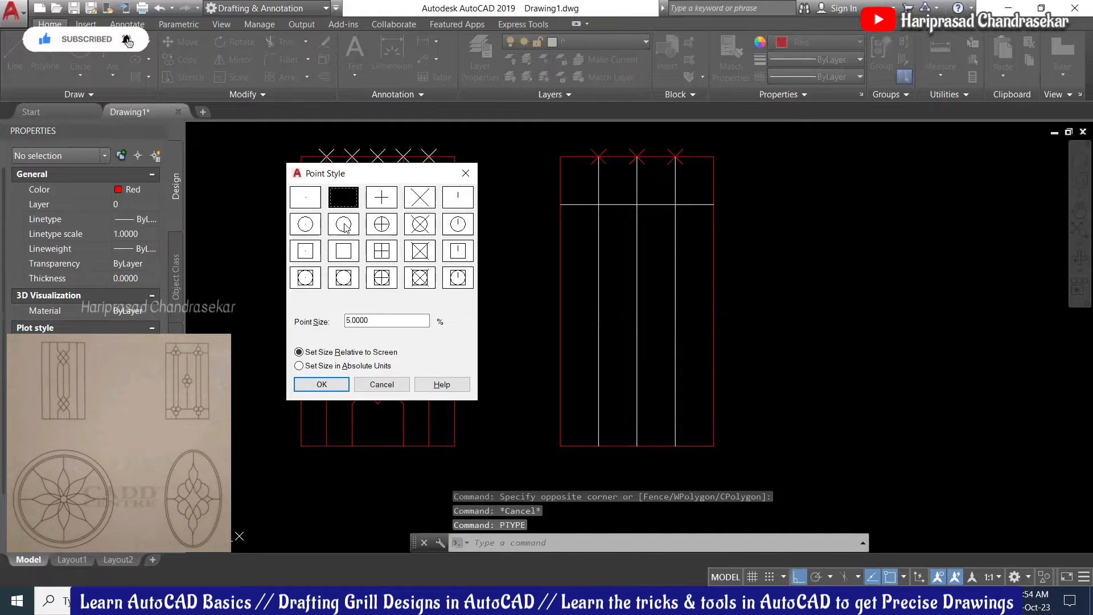
{"action": "left_click", "coordinate": [340, 385]}
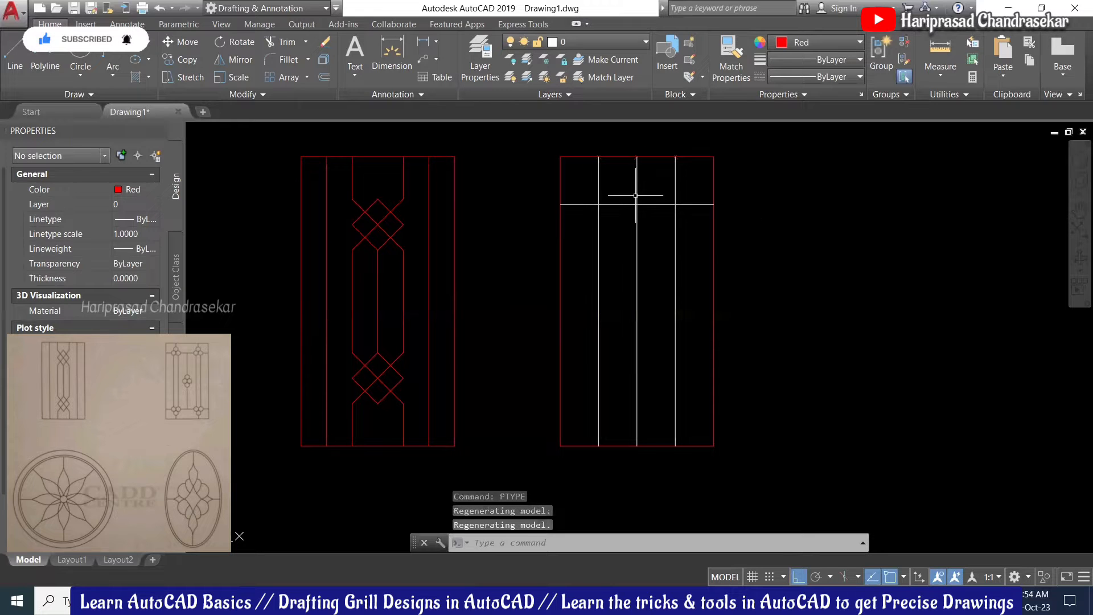
Step: Draw a 2P circle of 0.18 diameter at the left bar–crossbar intersection
{"action": "scroll", "coordinate": [599, 183], "scroll_direction": "up", "scroll_amount": 2}
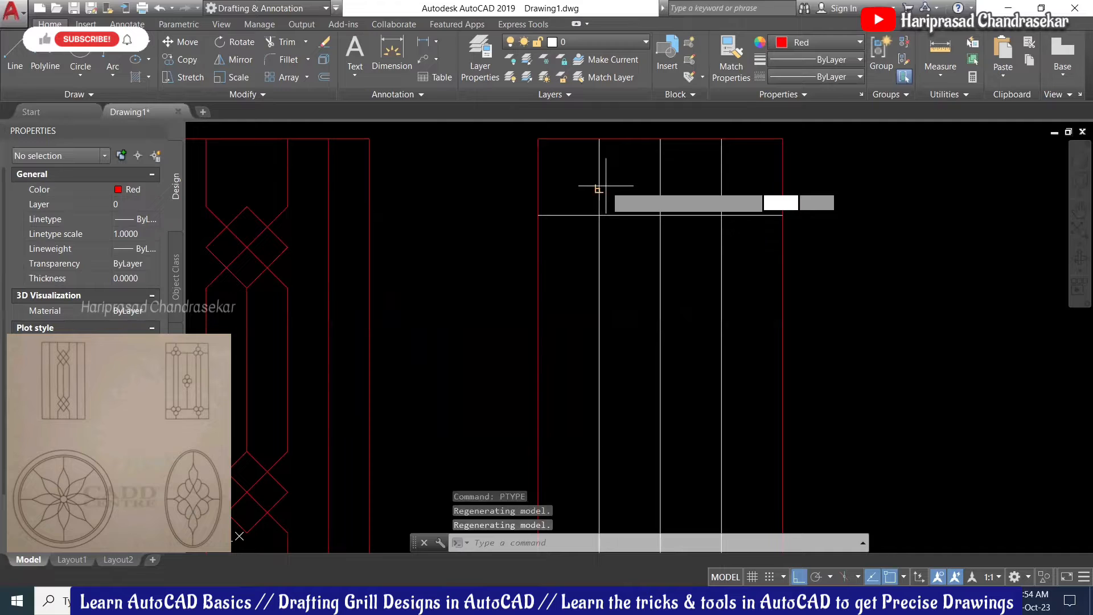
{"action": "key", "text": "Return"}
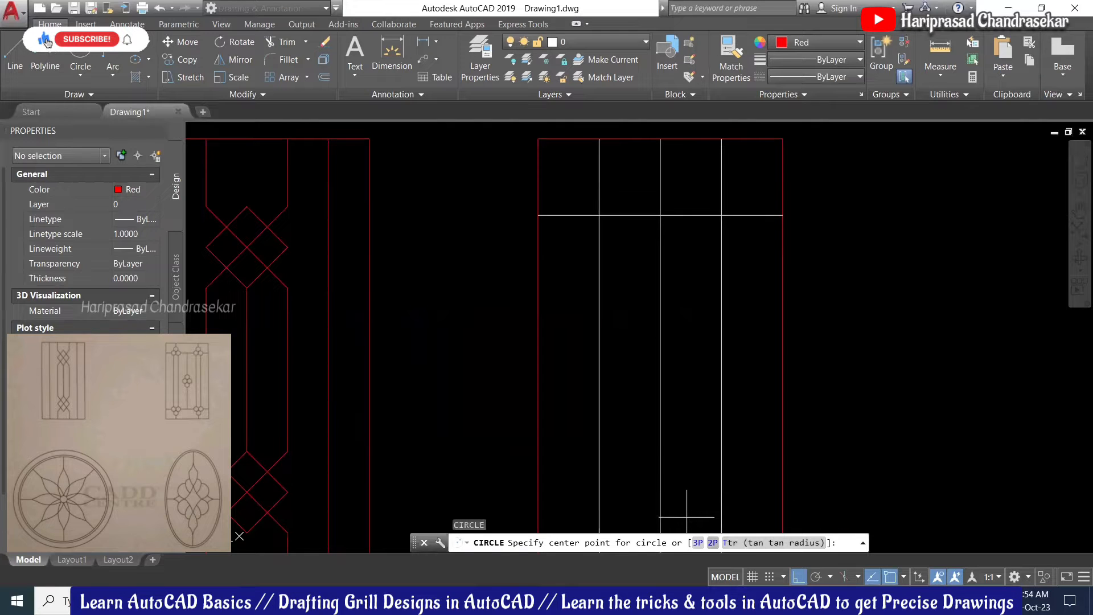
{"action": "left_click", "coordinate": [712, 543]}
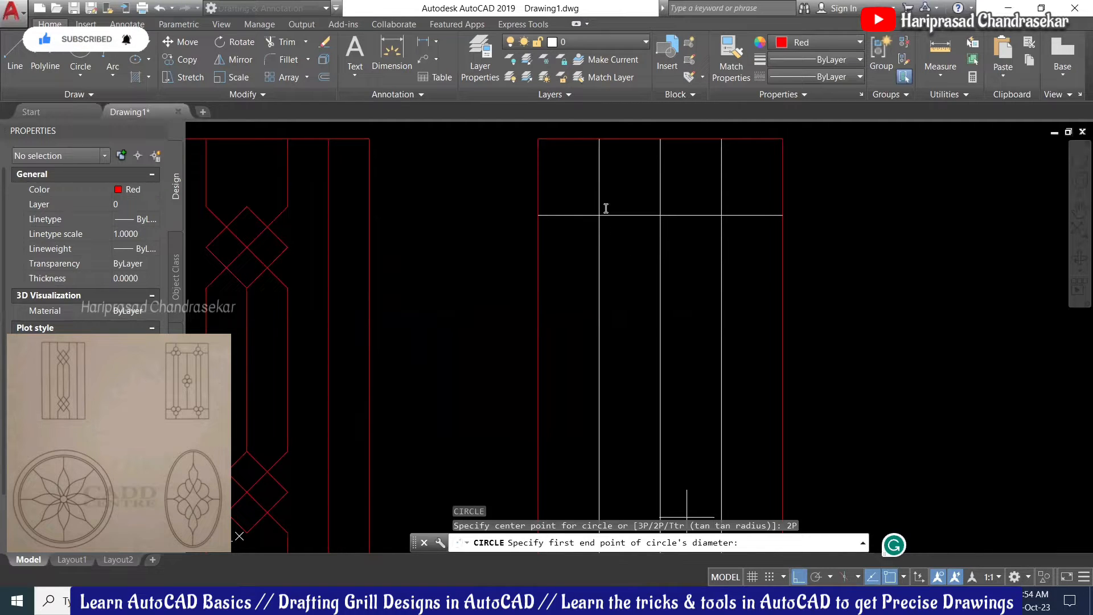
{"action": "key", "text": "Return"}
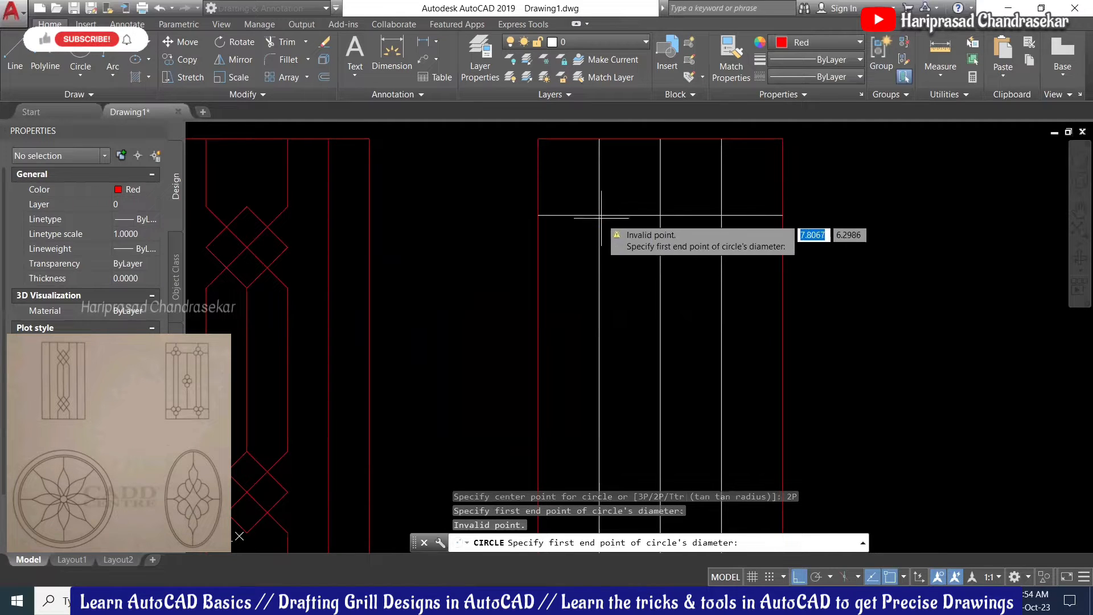
{"action": "left_click", "coordinate": [599, 215]}
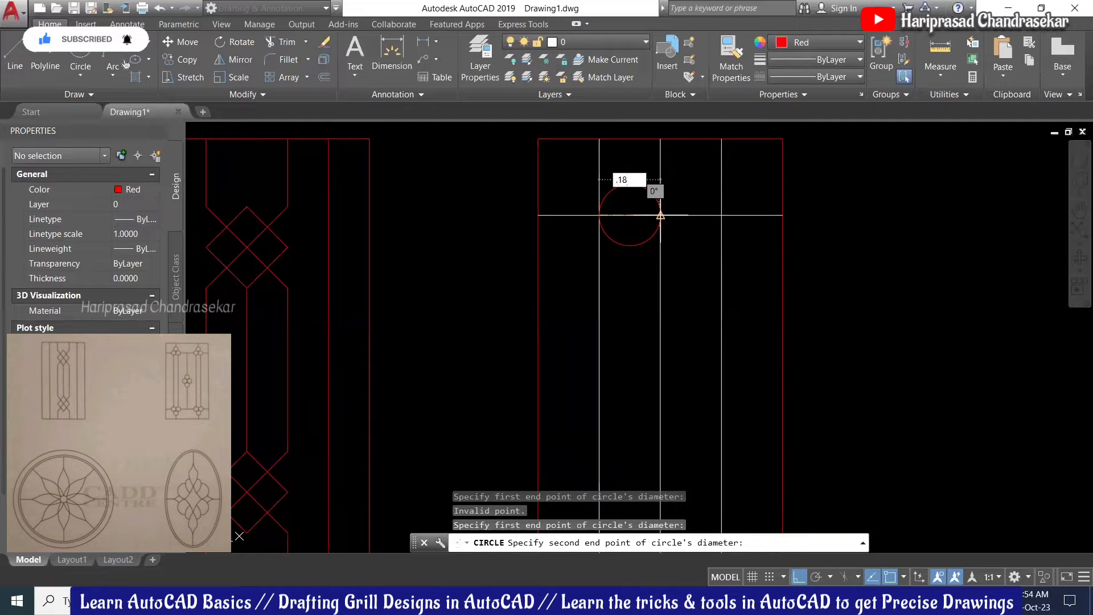
{"action": "key", "text": "Return"}
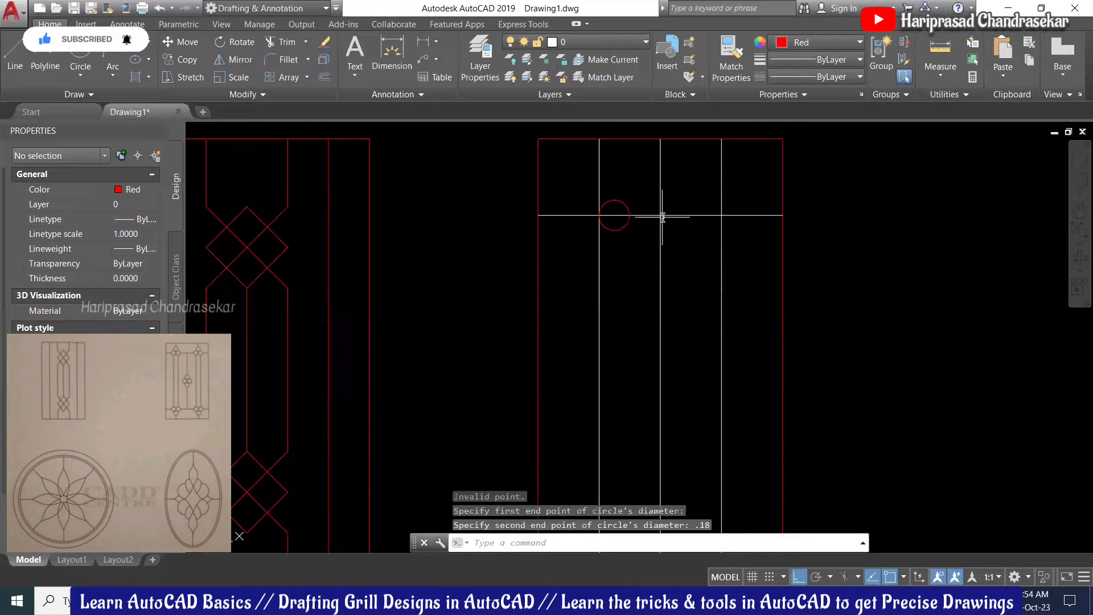
{"action": "left_click", "coordinate": [620, 200]}
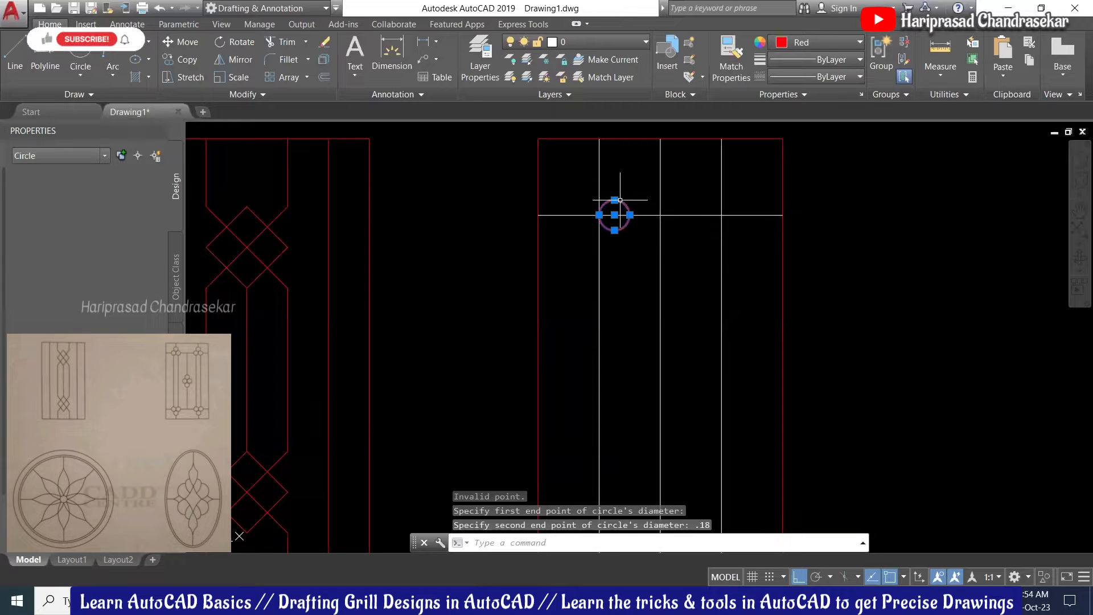
{"action": "key", "text": "Escape"}
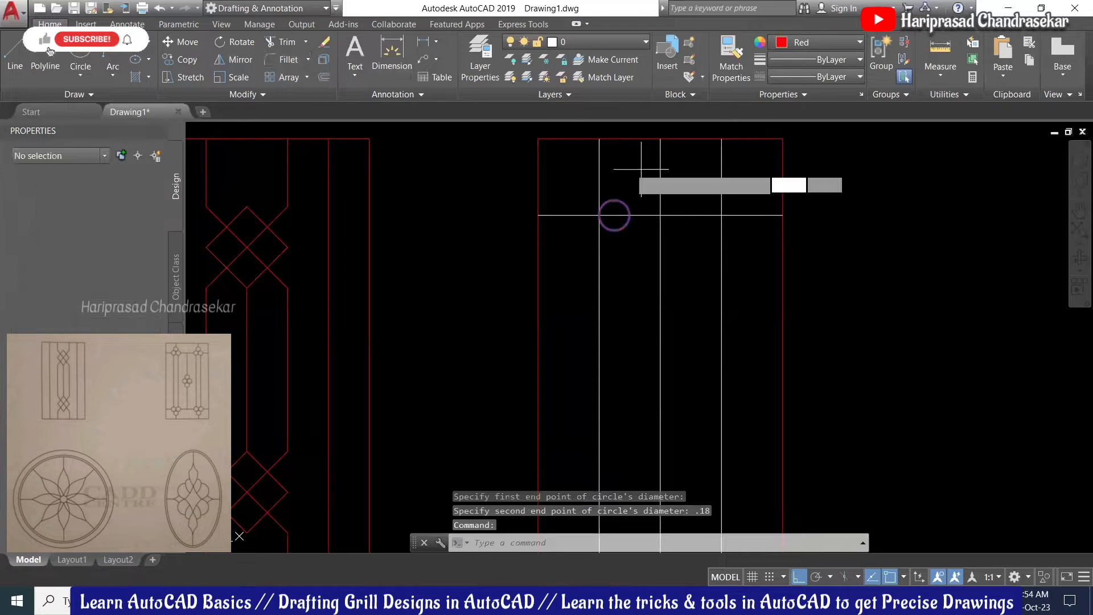
Step: Mirror the small circle across the left vertical bar, keeping the original
{"action": "left_click", "coordinate": [599, 137]}
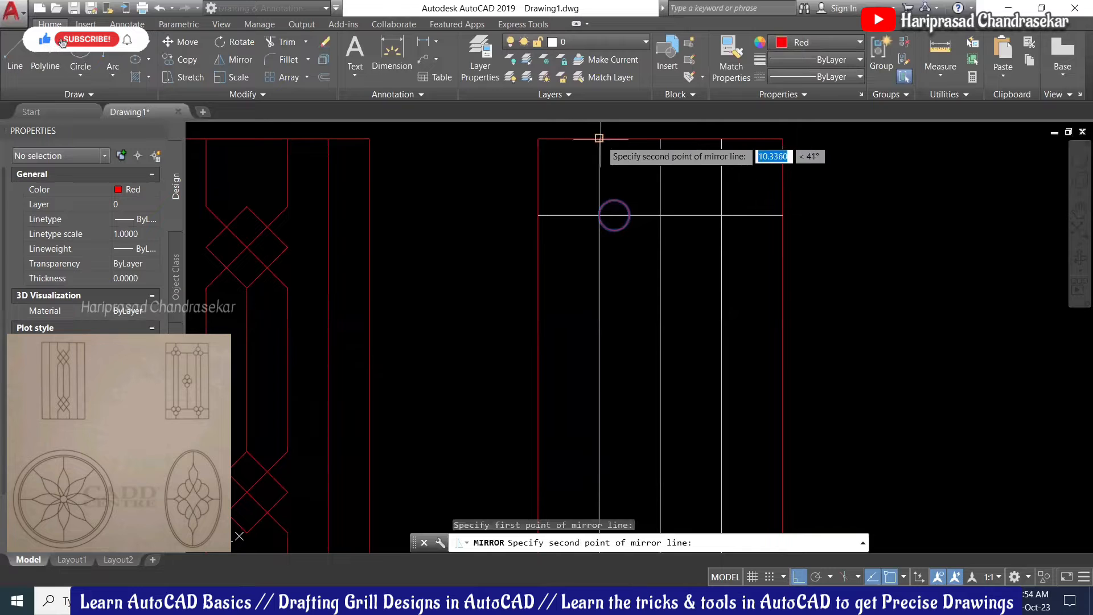
{"action": "left_click", "coordinate": [600, 245]}
{"action": "key", "text": "Return"}
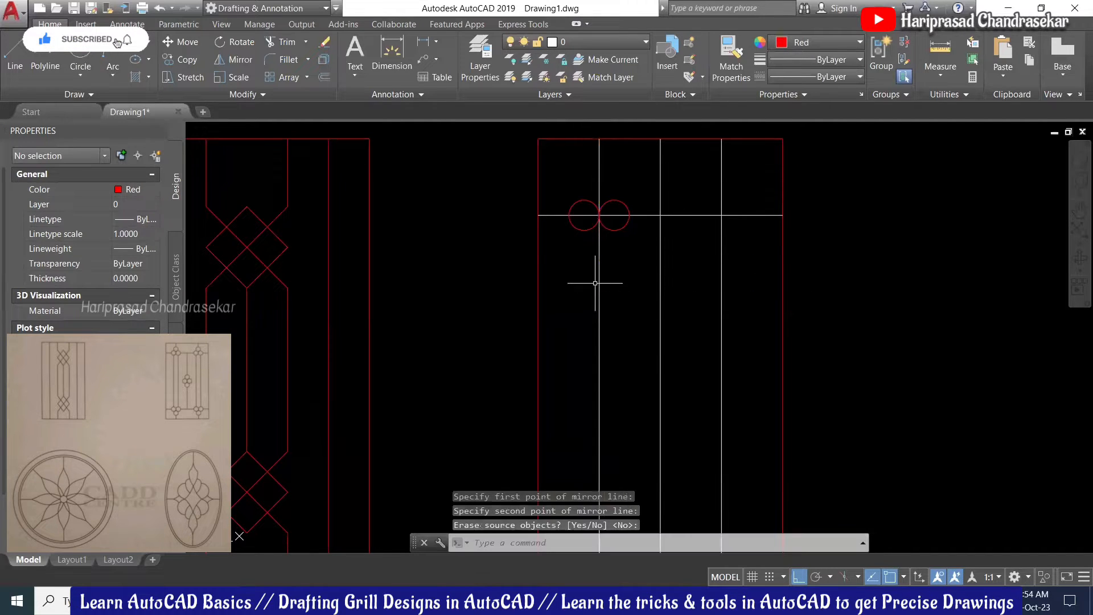
Step: Add a 0.09-radius circle tangent to both circles, completing the trefoil cluster
{"action": "scroll", "coordinate": [633, 188], "scroll_direction": "up", "scroll_amount": 2}
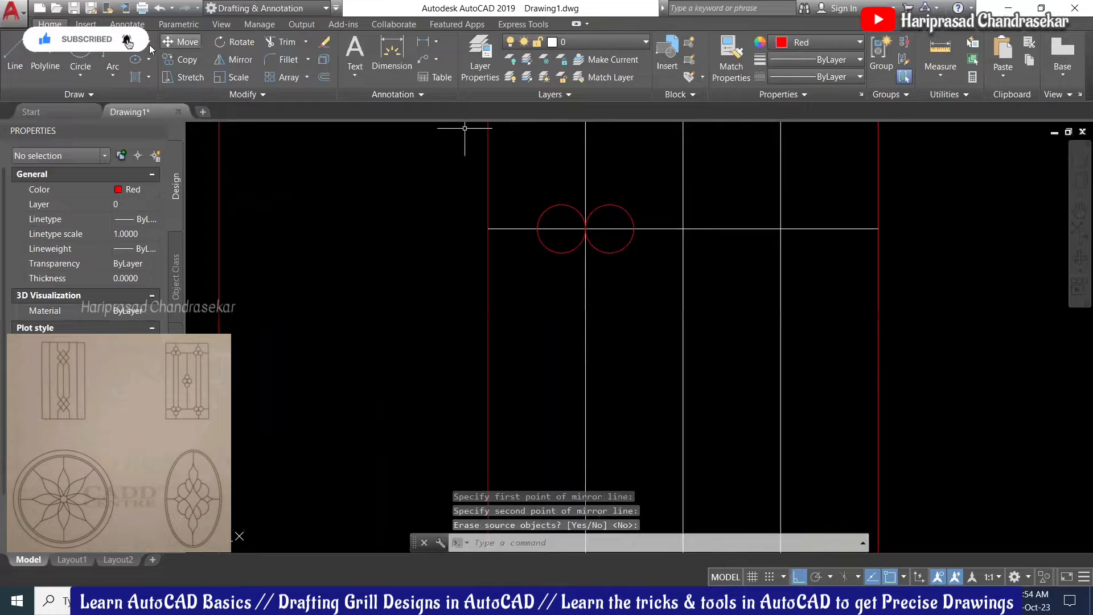
{"action": "type", "text": "c"}
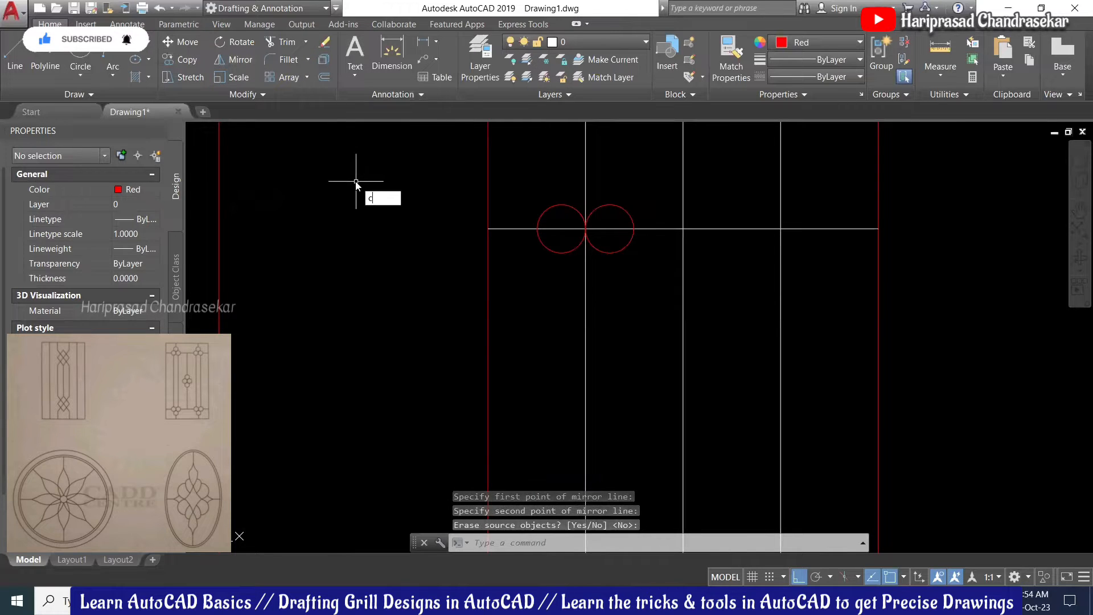
{"action": "key", "text": "Escape"}
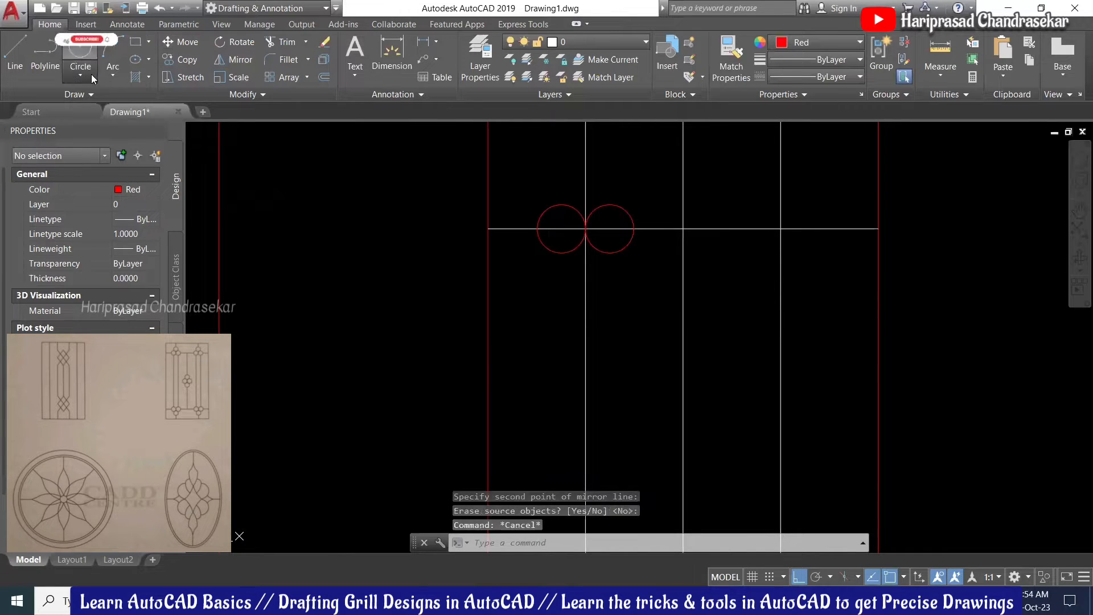
{"action": "left_click", "coordinate": [90, 74]}
{"action": "left_click", "coordinate": [122, 249]}
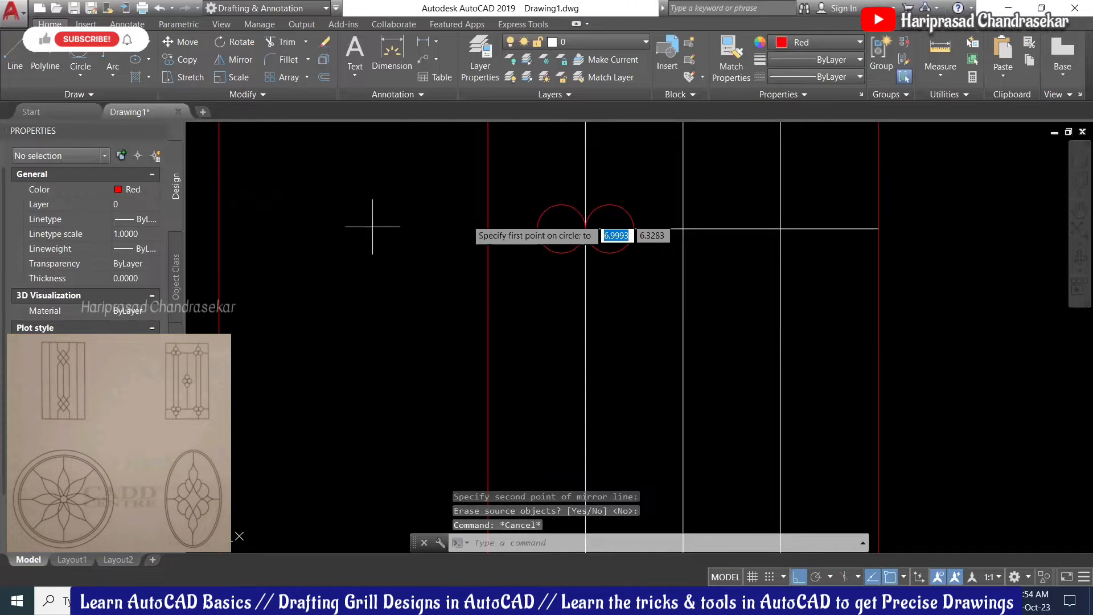
{"action": "left_click", "coordinate": [89, 73]}
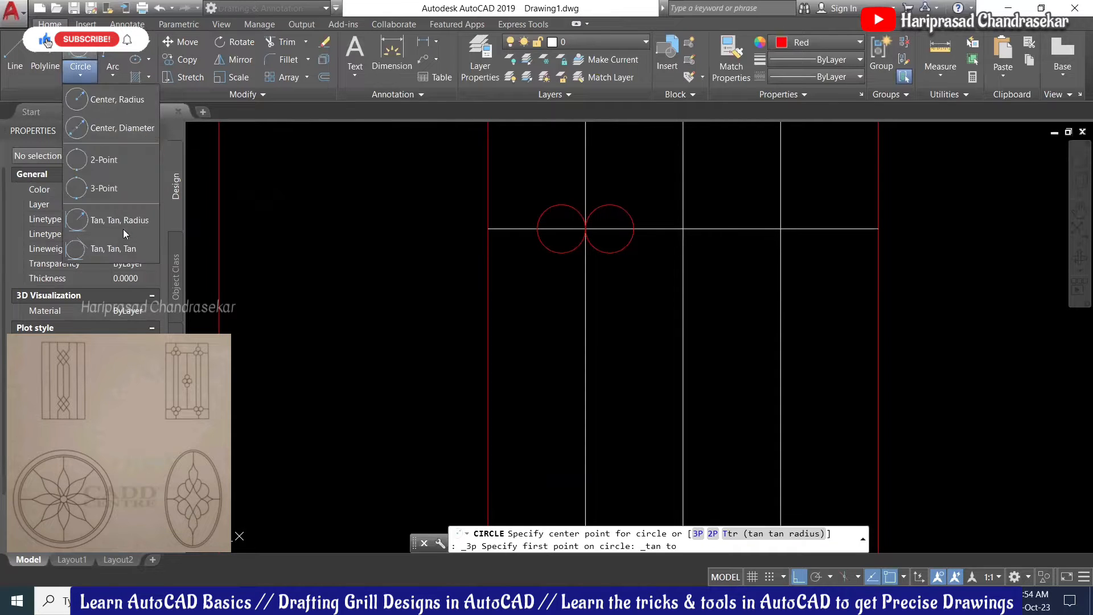
{"action": "left_click", "coordinate": [129, 225]}
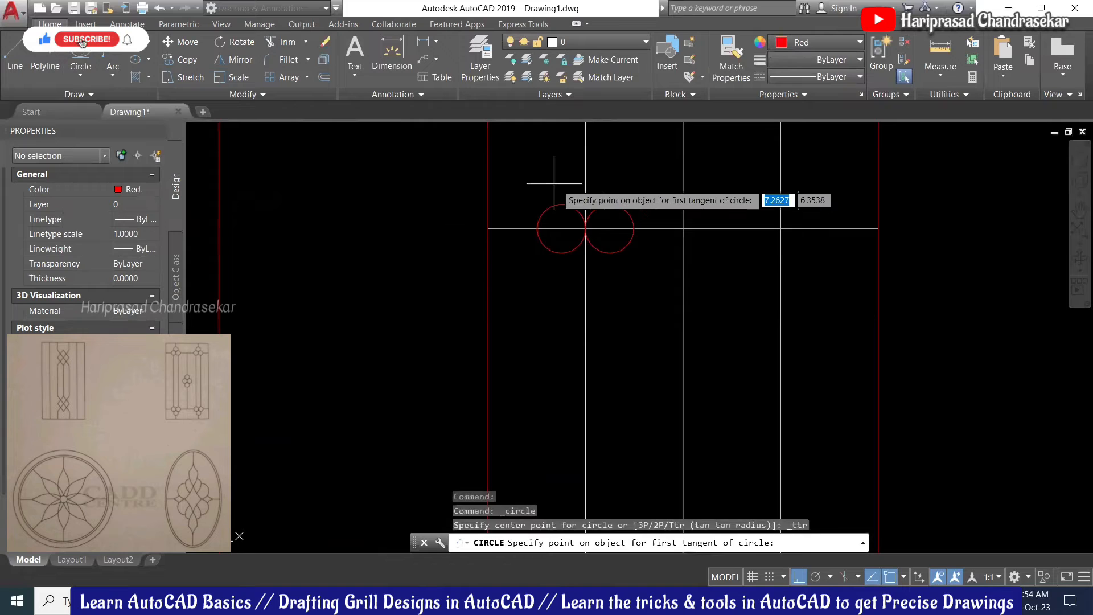
{"action": "left_click", "coordinate": [563, 206]}
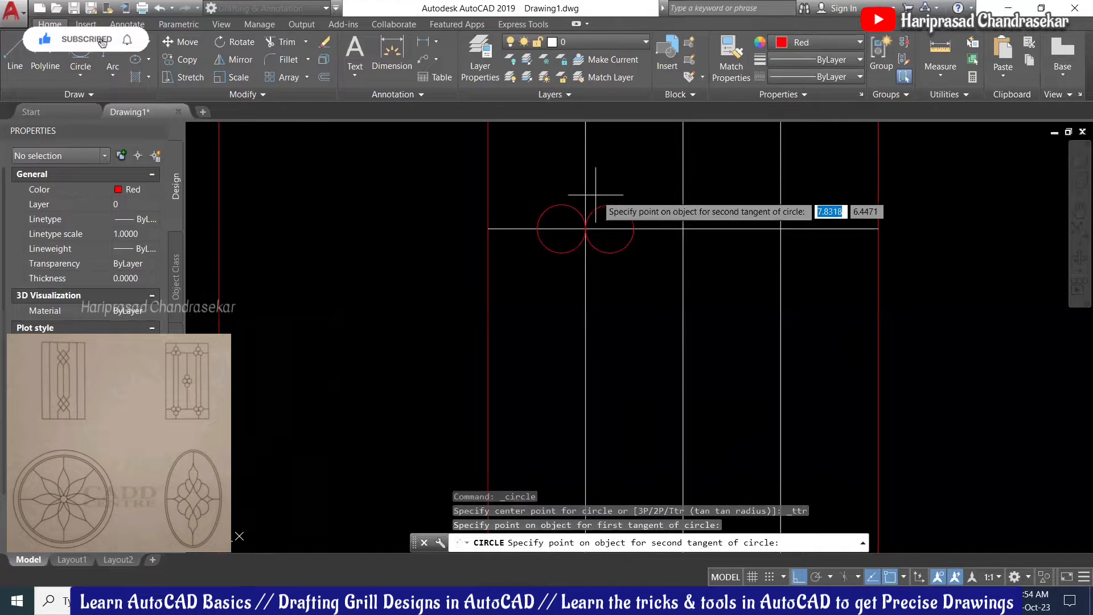
{"action": "left_click", "coordinate": [603, 205]}
{"action": "key", "text": "Return"}
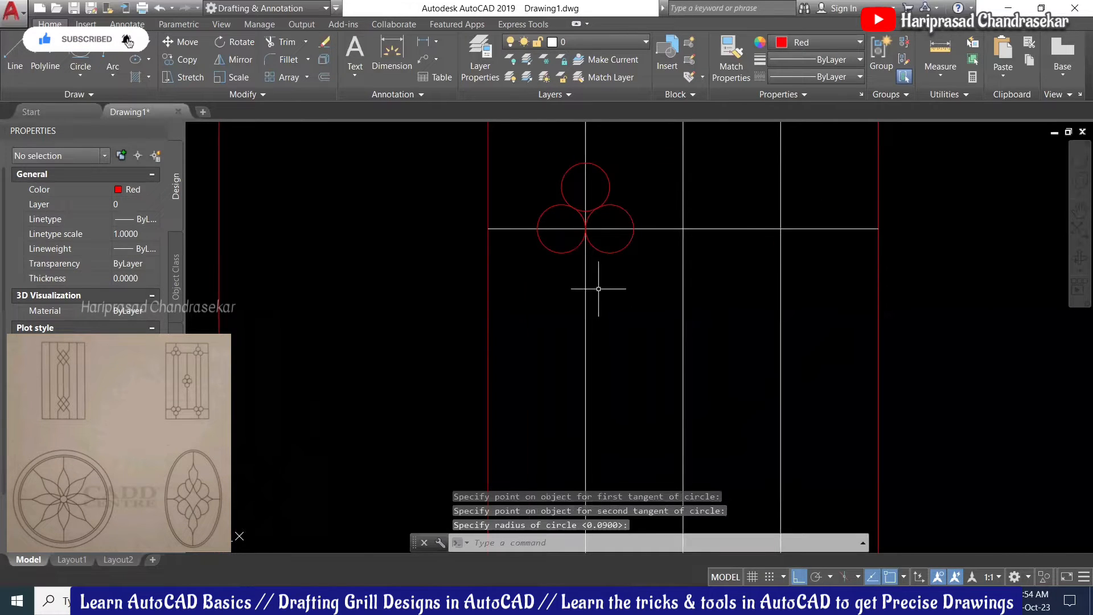
Step: Recentre the view on the grills and begin selecting the three-circle cluster
{"action": "scroll", "coordinate": [598, 288], "scroll_direction": "down", "scroll_amount": 2}
{"action": "scroll", "coordinate": [597, 231], "scroll_direction": "up", "scroll_amount": 2}
{"action": "scroll", "coordinate": [639, 206], "scroll_direction": "down", "scroll_amount": 2}
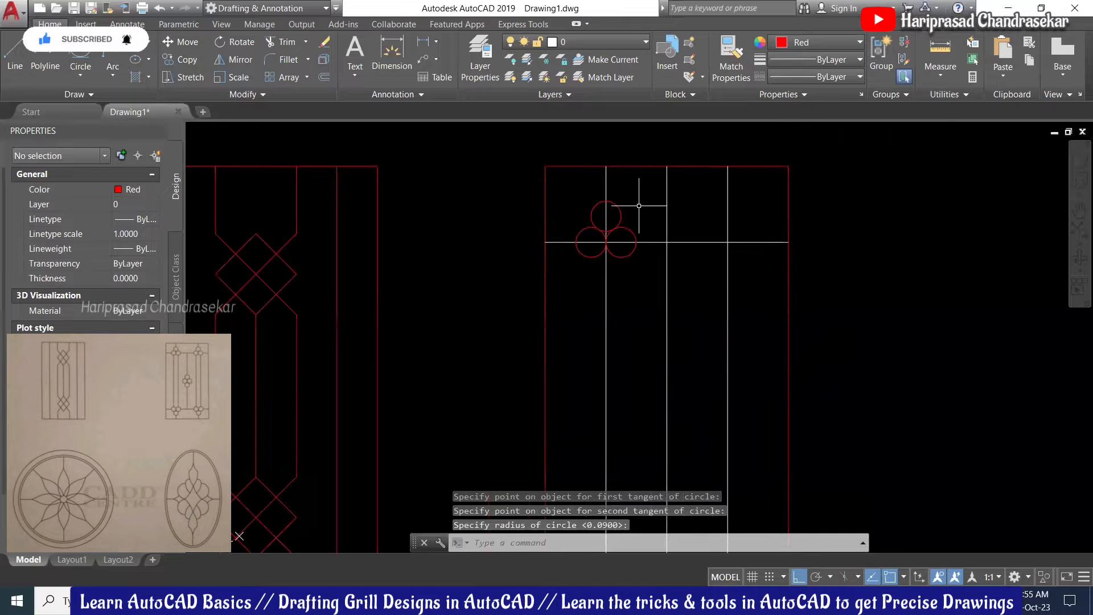
{"action": "scroll", "coordinate": [640, 200], "scroll_direction": "up", "scroll_amount": 4}
{"action": "scroll", "coordinate": [609, 207], "scroll_direction": "down", "scroll_amount": 4}
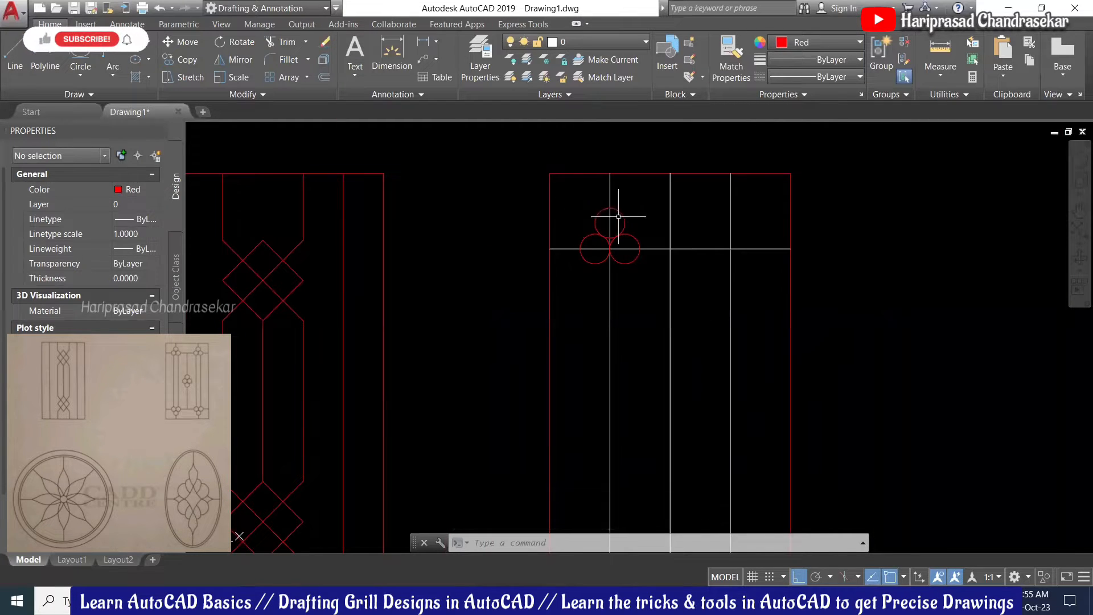
{"action": "scroll", "coordinate": [564, 227], "scroll_direction": "up", "scroll_amount": 2}
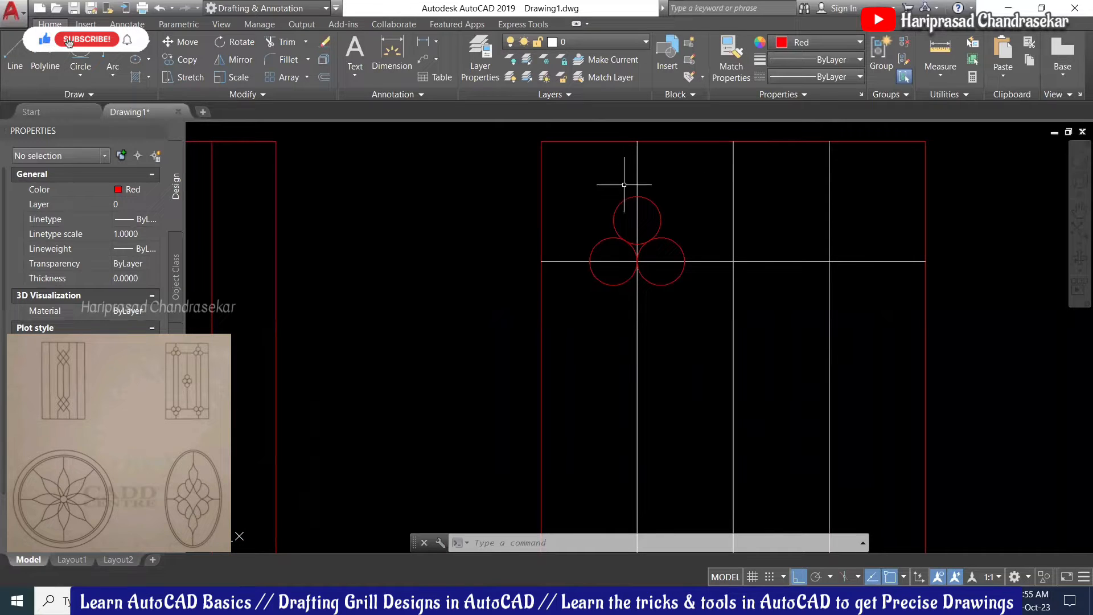
{"action": "scroll", "coordinate": [625, 184], "scroll_direction": "down", "scroll_amount": 3}
{"action": "scroll", "coordinate": [630, 183], "scroll_direction": "down", "scroll_amount": 1}
{"action": "middle_click_drag", "start_coordinate": [659, 244], "coordinate": [641, 247]}
{"action": "scroll", "coordinate": [609, 224], "scroll_direction": "up", "scroll_amount": 2}
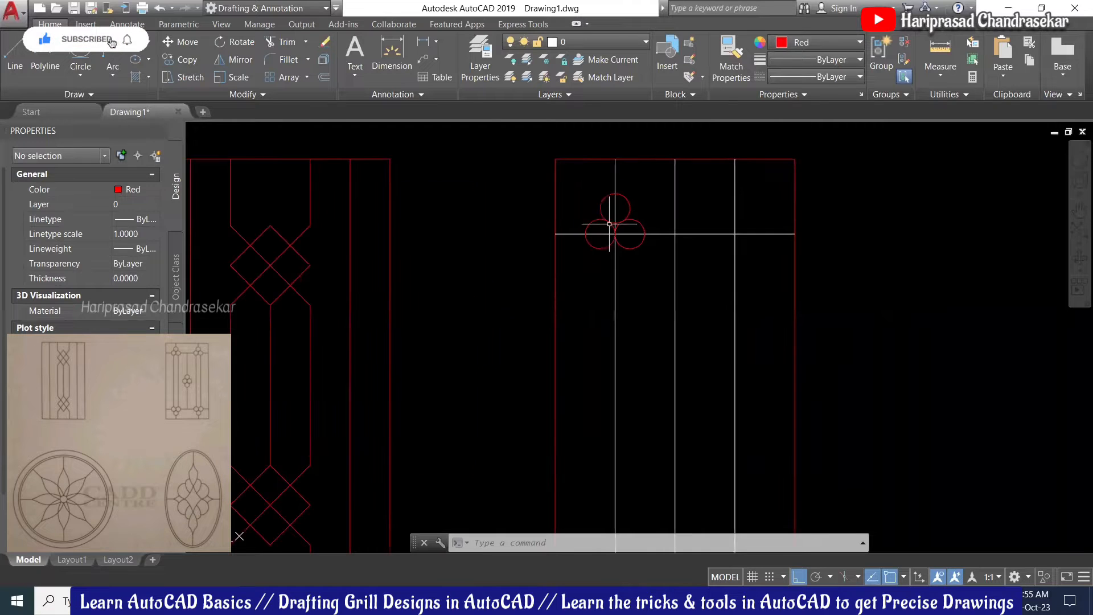
{"action": "left_click", "coordinate": [81, 76]}
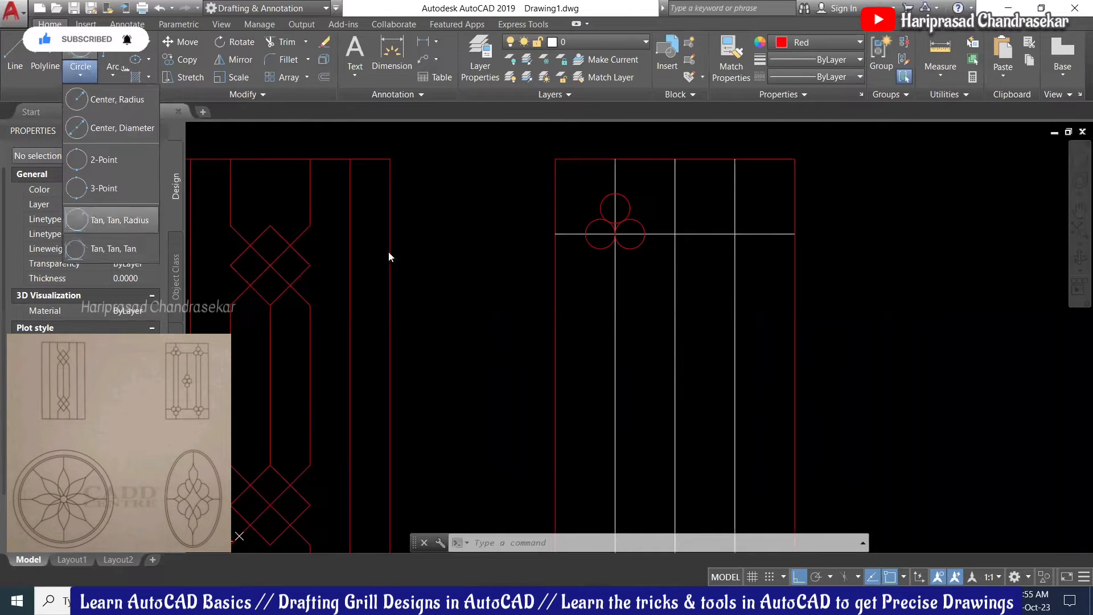
{"action": "left_click", "coordinate": [628, 309]}
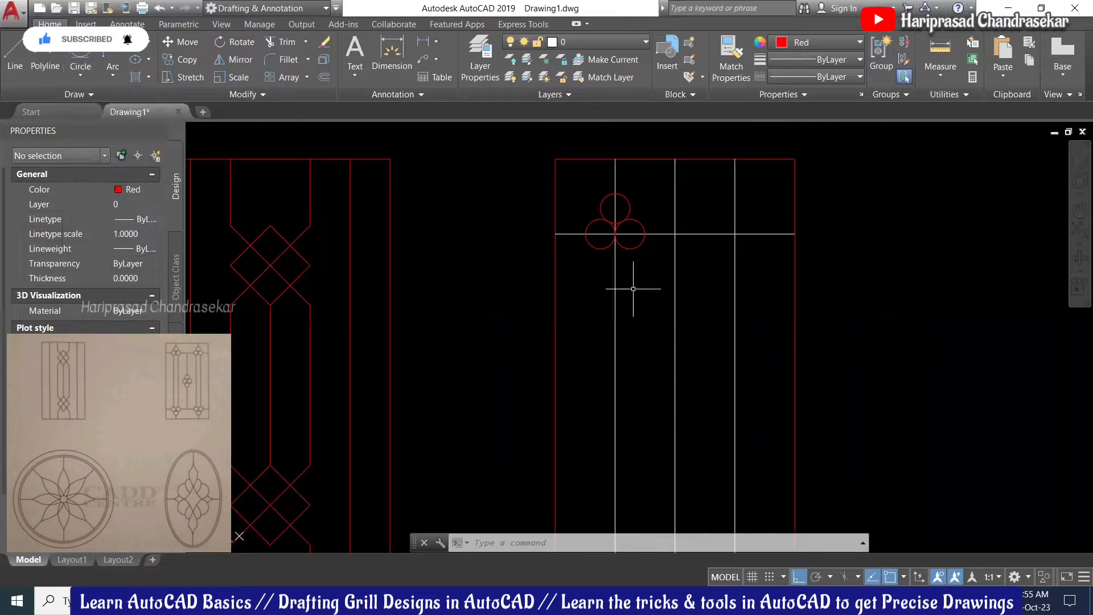
{"action": "scroll", "coordinate": [632, 288], "scroll_direction": "down", "scroll_amount": 2}
{"action": "scroll", "coordinate": [633, 291], "scroll_direction": "up", "scroll_amount": 2}
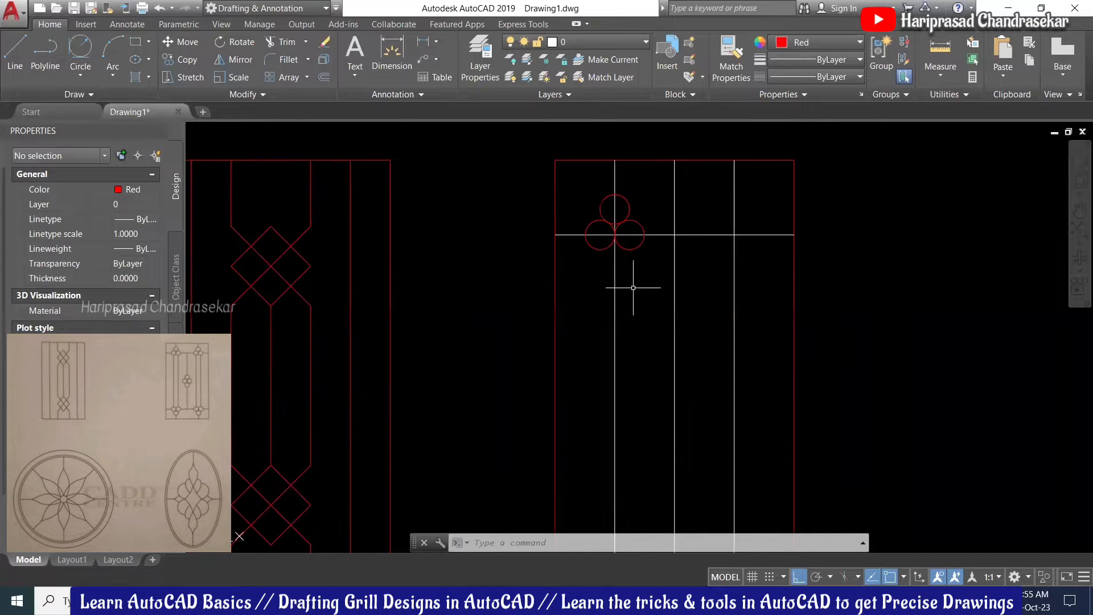
{"action": "left_click", "coordinate": [565, 184]}
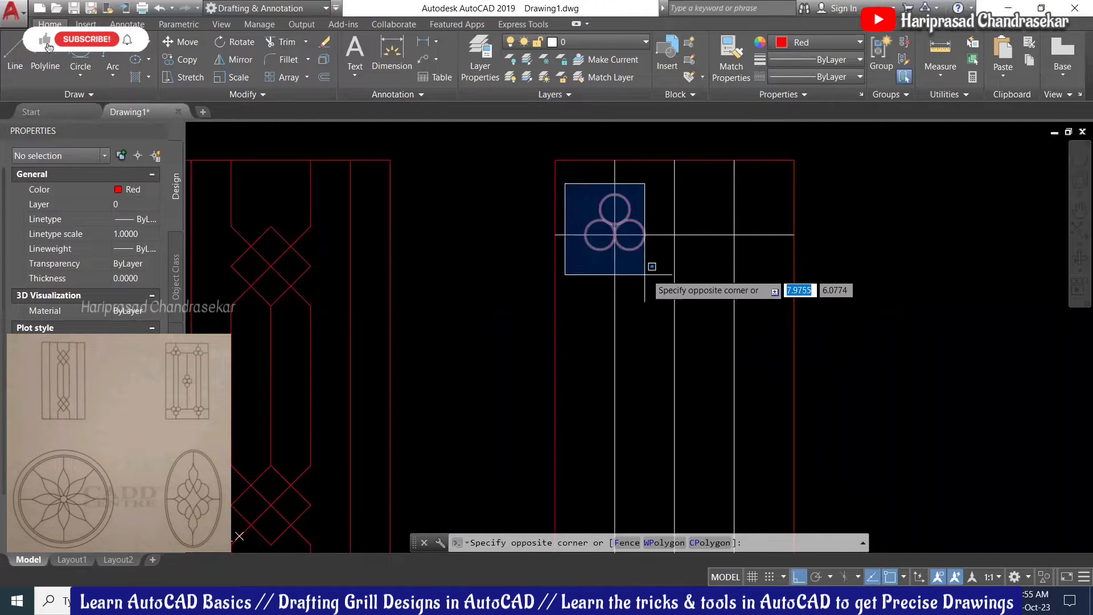
Step: Copy the three-circle cluster to the next bar's junction with the crossbar
{"action": "left_click", "coordinate": [650, 272]}
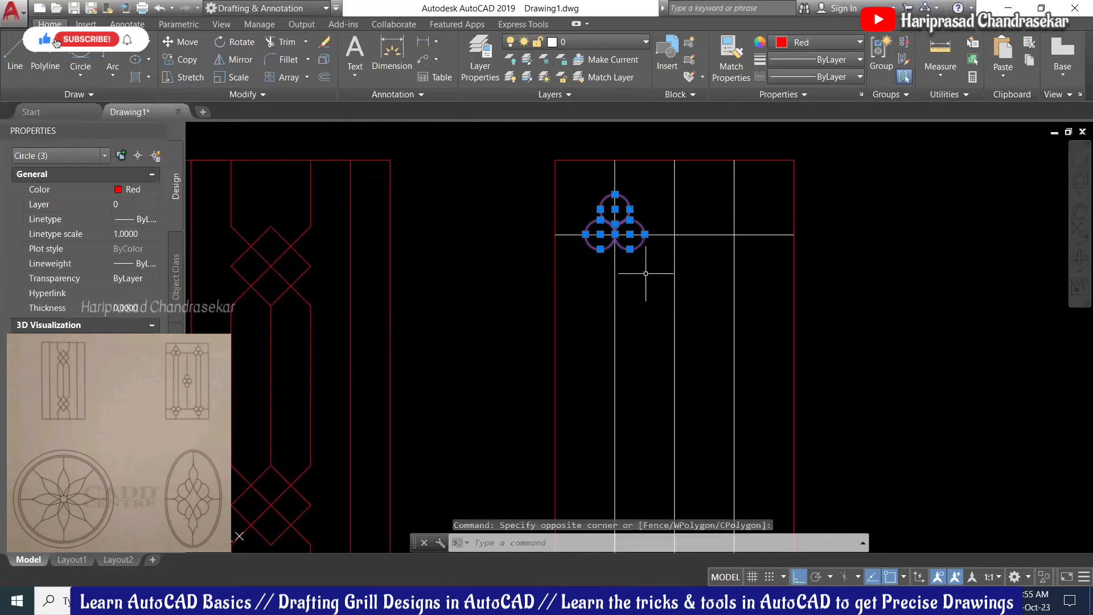
{"action": "left_click", "coordinate": [185, 59]}
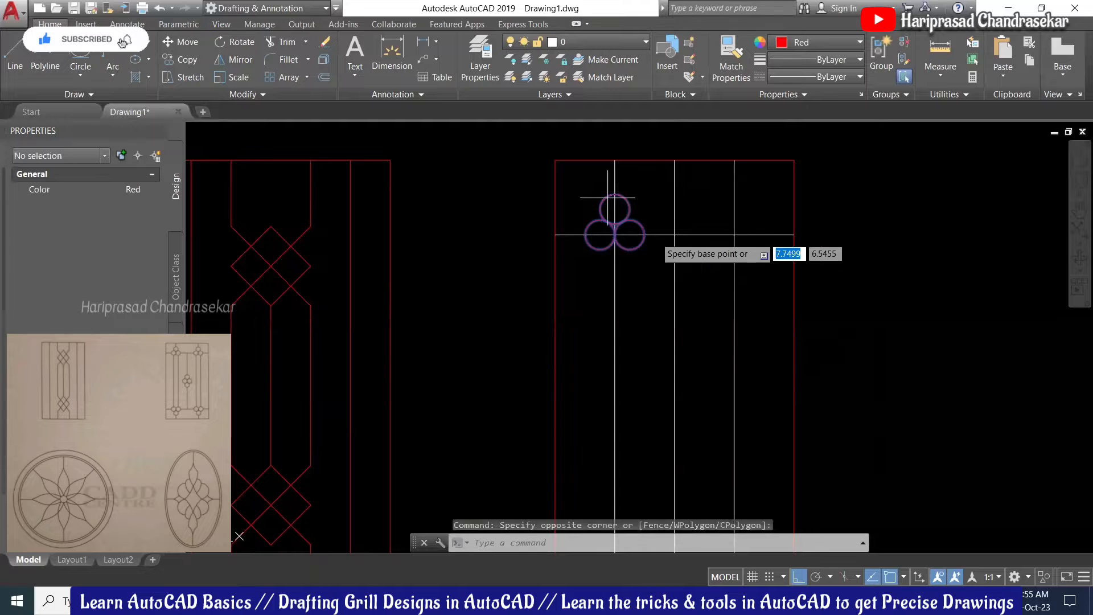
{"action": "scroll", "coordinate": [598, 232], "scroll_direction": "up", "scroll_amount": 4}
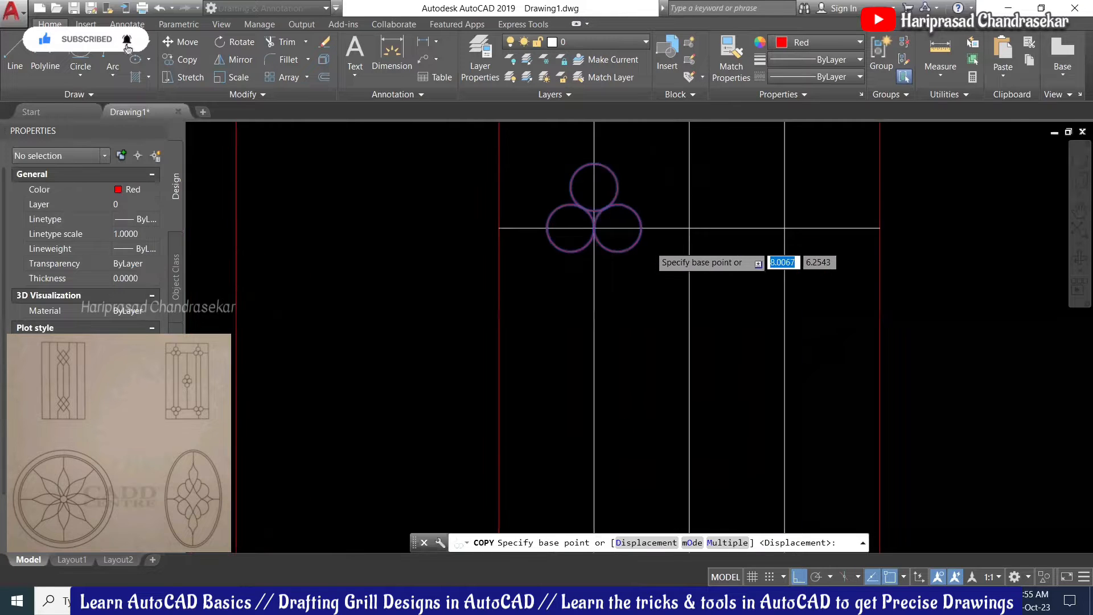
{"action": "left_click", "coordinate": [572, 218]}
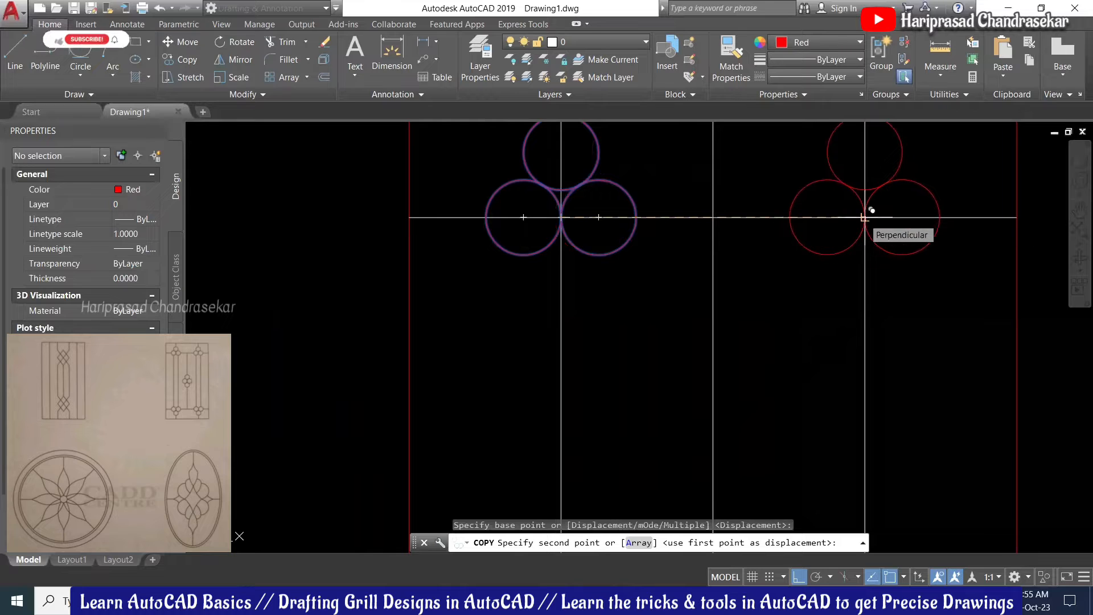
{"action": "left_click", "coordinate": [864, 218]}
{"action": "scroll", "coordinate": [738, 246], "scroll_direction": "down", "scroll_amount": 4}
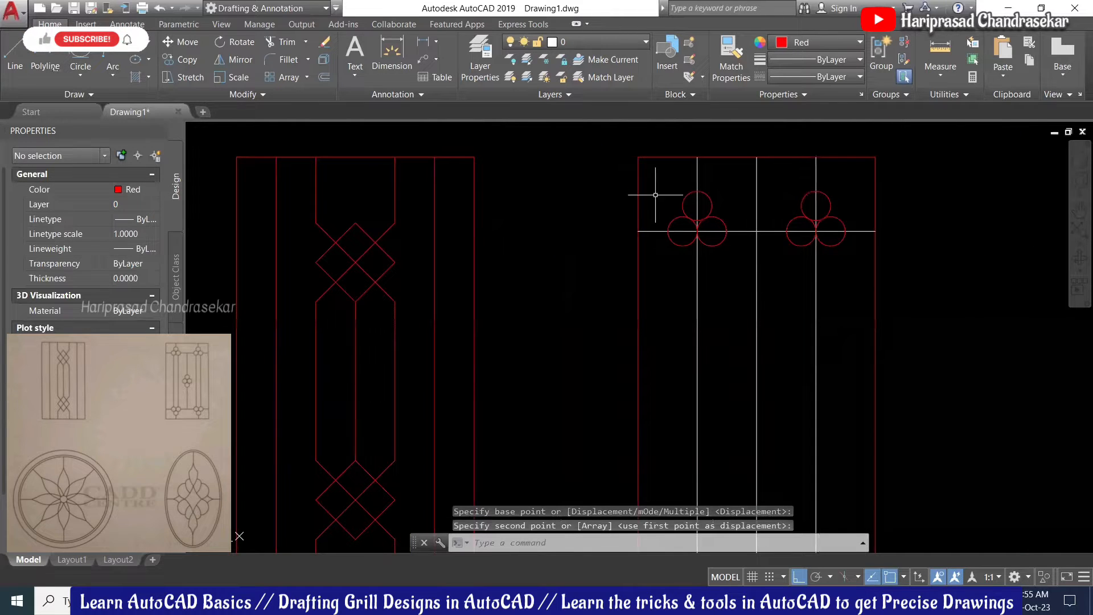
Step: Mirror all six circles about the grill's mid-height, keeping the originals
{"action": "left_click", "coordinate": [647, 183]}
{"action": "left_click", "coordinate": [859, 268]}
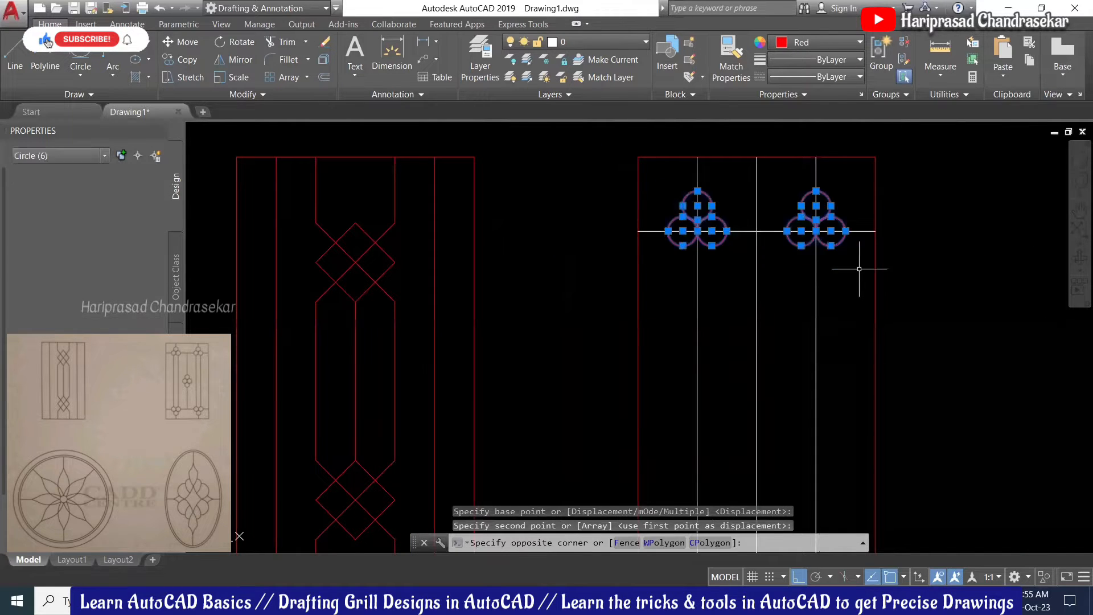
{"action": "type", "text": "m"}
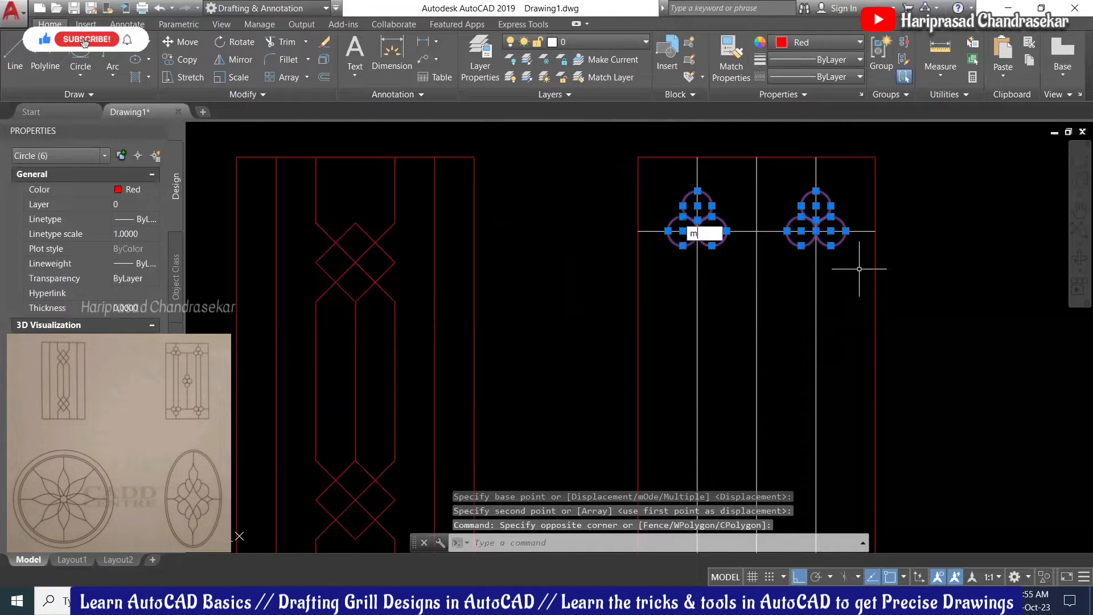
{"action": "type", "text": "i"}
{"action": "key", "text": "Return"}
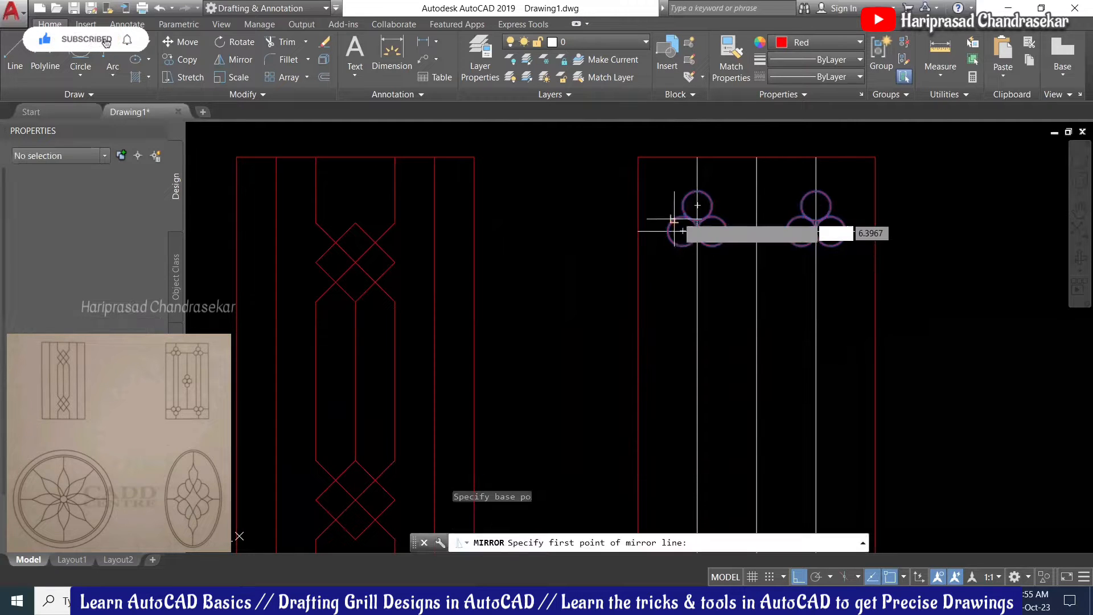
{"action": "scroll", "coordinate": [677, 231], "scroll_direction": "down", "scroll_amount": 2}
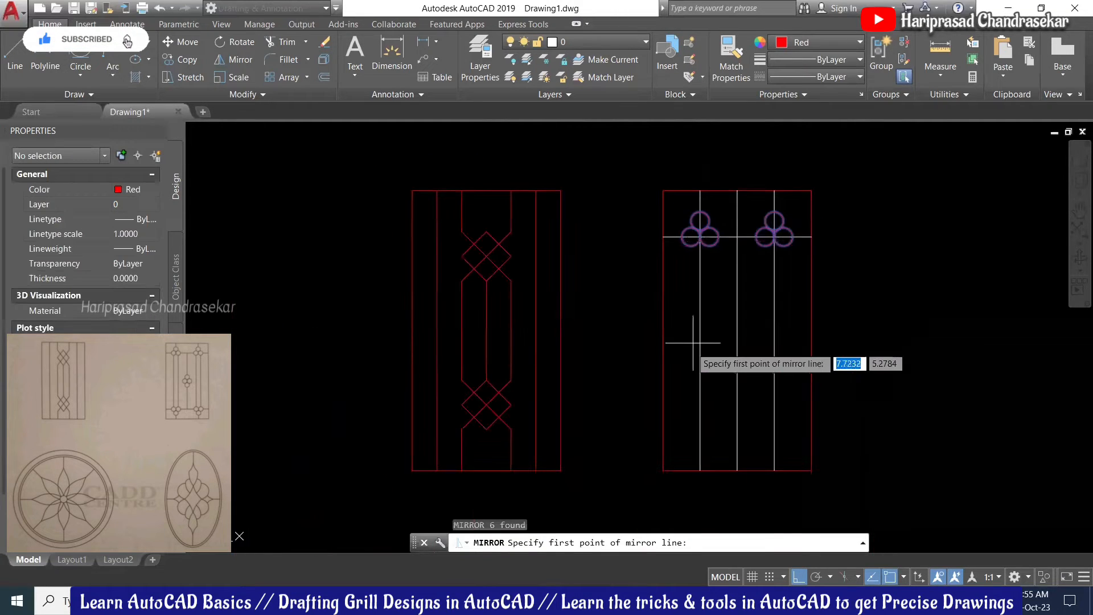
{"action": "left_click", "coordinate": [664, 330]}
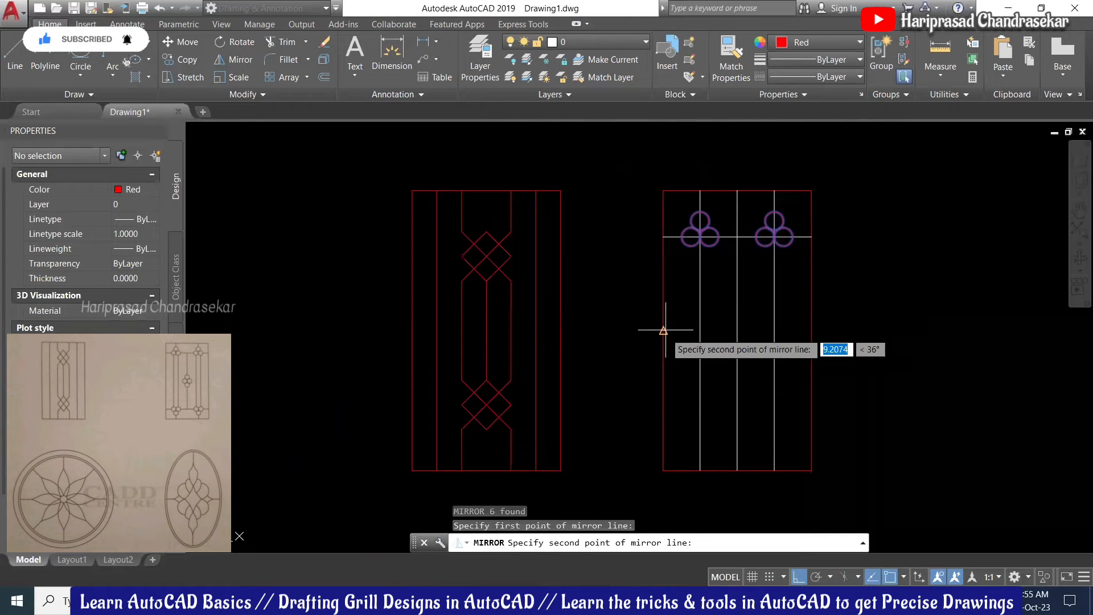
{"action": "left_click", "coordinate": [849, 324]}
{"action": "key", "text": "Return"}
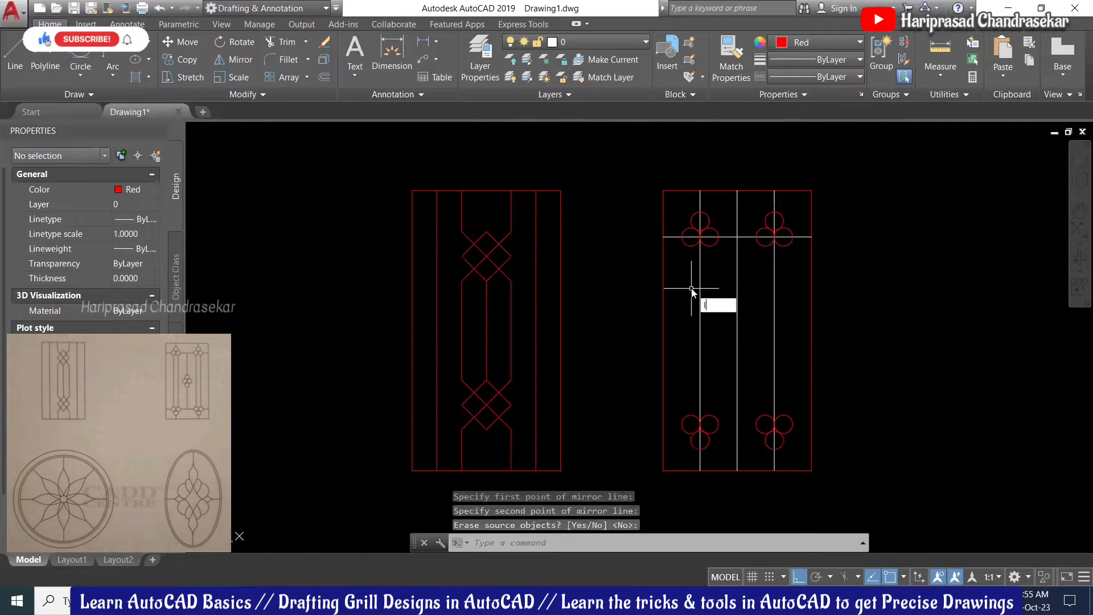
{"action": "type", "text": "l"}
{"action": "key", "text": "Return"}
Step: Draw a red line from the top-left circle cluster down to the bottom-left cluster
{"action": "scroll", "coordinate": [692, 285], "scroll_direction": "up", "scroll_amount": 4}
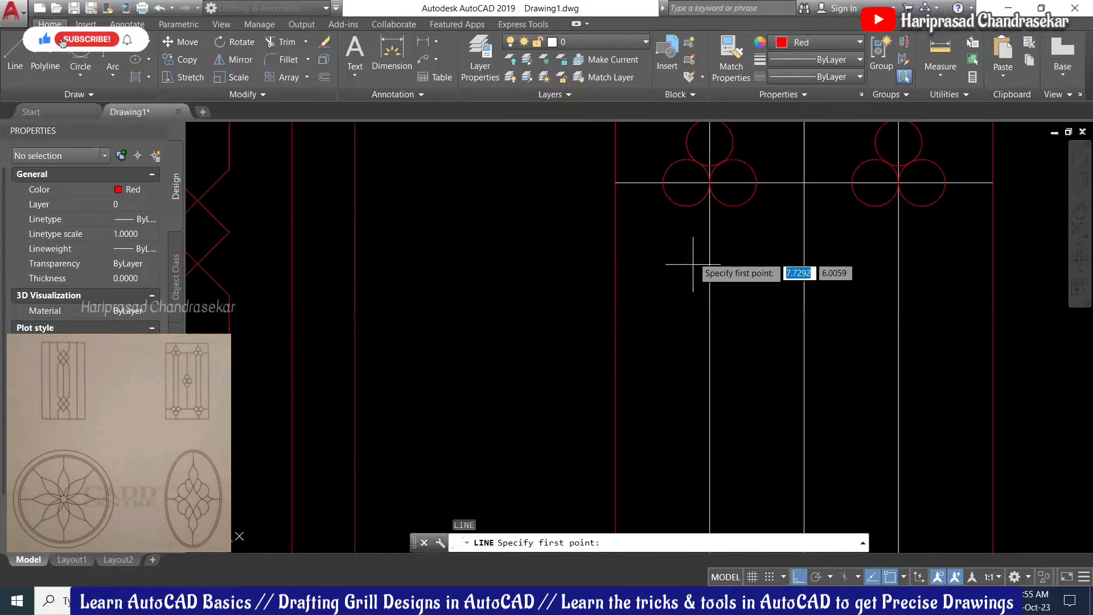
{"action": "left_click", "coordinate": [689, 206]}
{"action": "scroll", "coordinate": [688, 205], "scroll_direction": "down", "scroll_amount": 2}
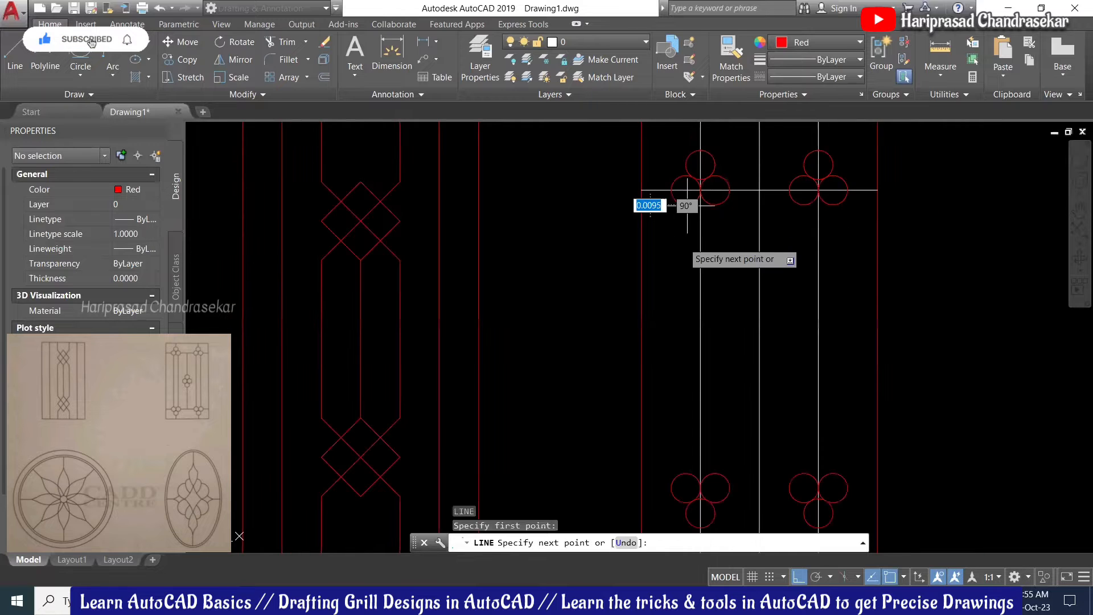
{"action": "scroll", "coordinate": [687, 205], "scroll_direction": "down", "scroll_amount": 2}
{"action": "left_click", "coordinate": [683, 404]}
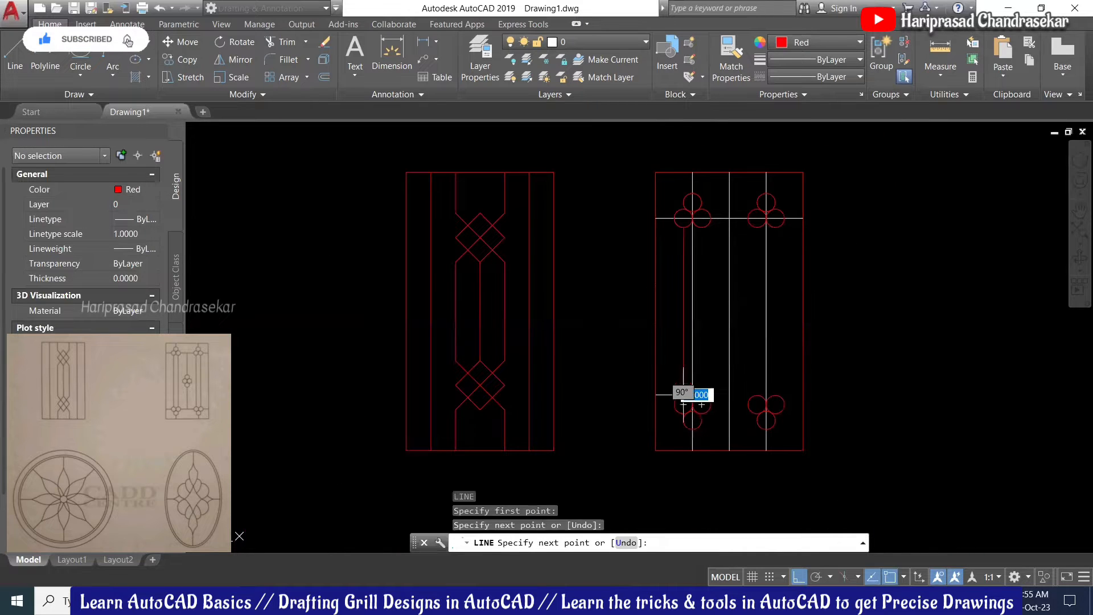
{"action": "key", "text": "Return"}
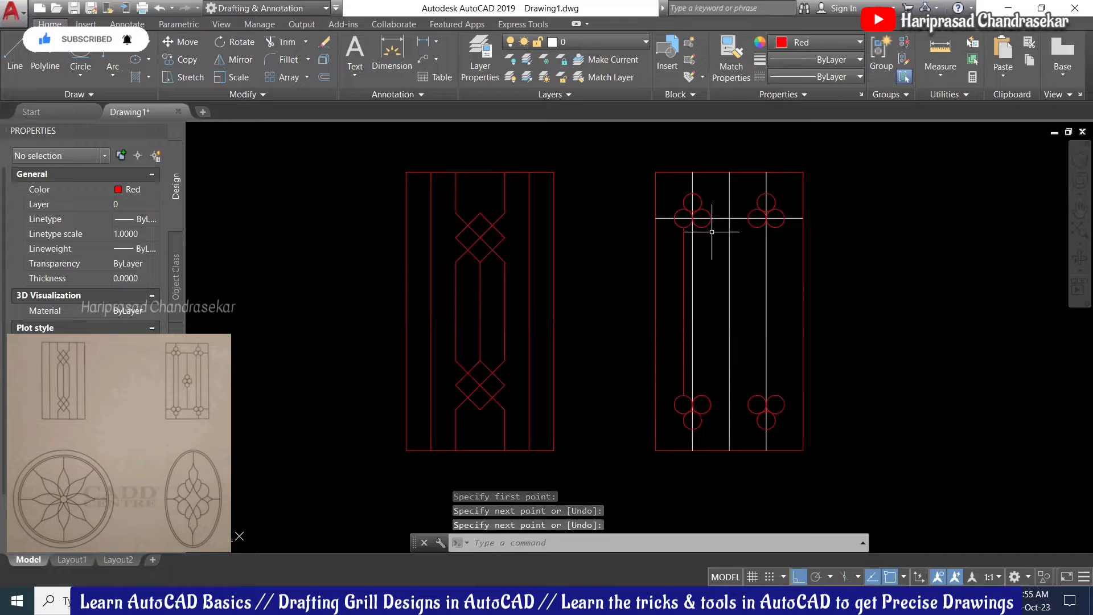
{"action": "key", "text": "Return"}
{"action": "left_click", "coordinate": [697, 218]}
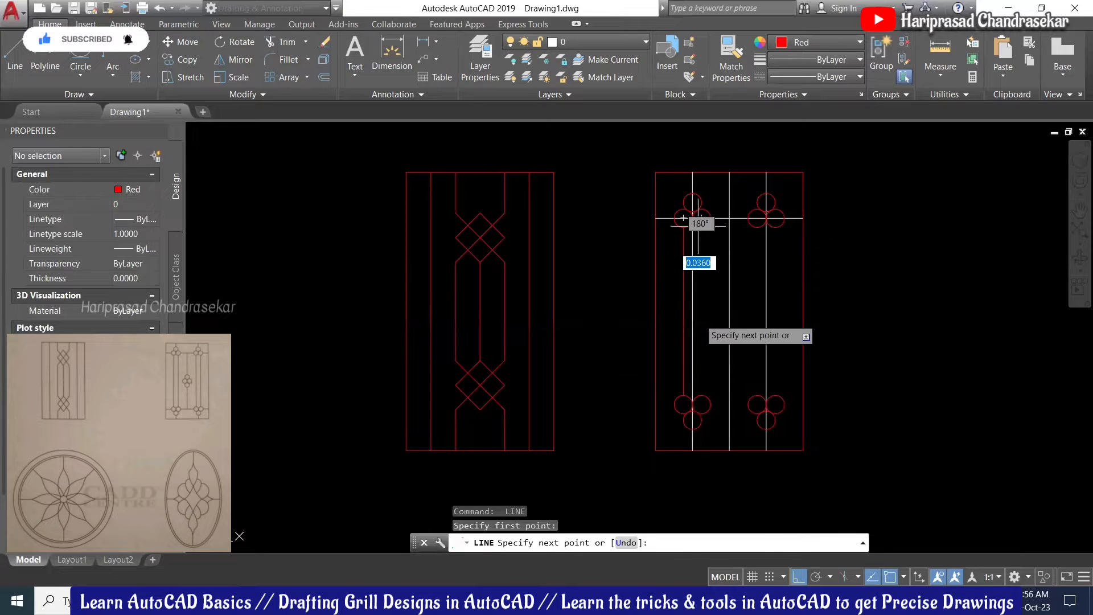
{"action": "key", "text": "Escape"}
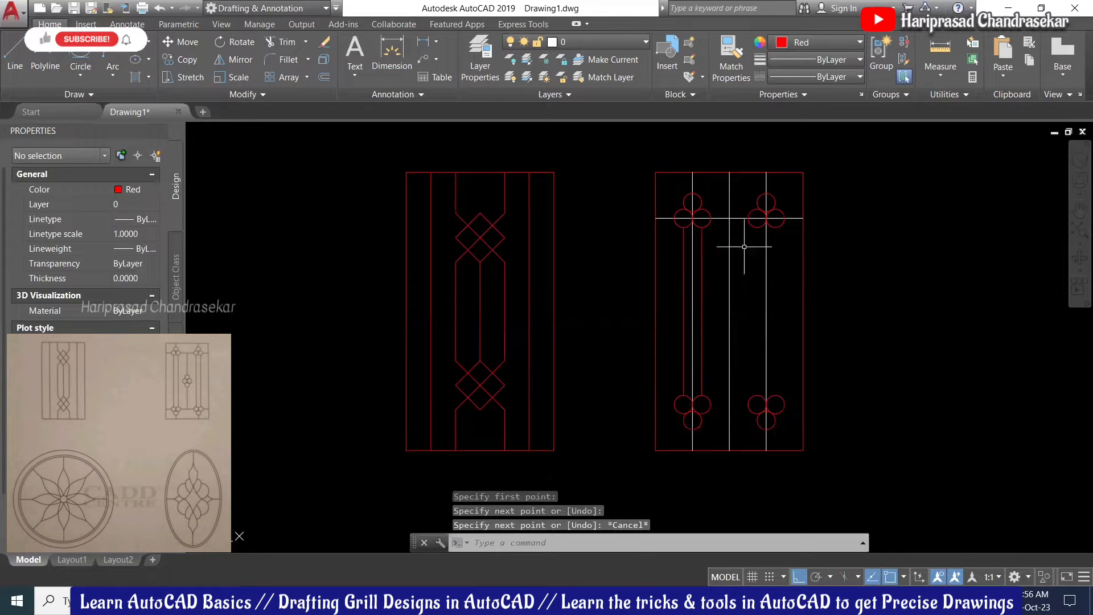
Step: Draw two red lines linking the top-right and bottom-right clusters alongside the bar
{"action": "key", "text": "Return"}
{"action": "left_click", "coordinate": [757, 227]}
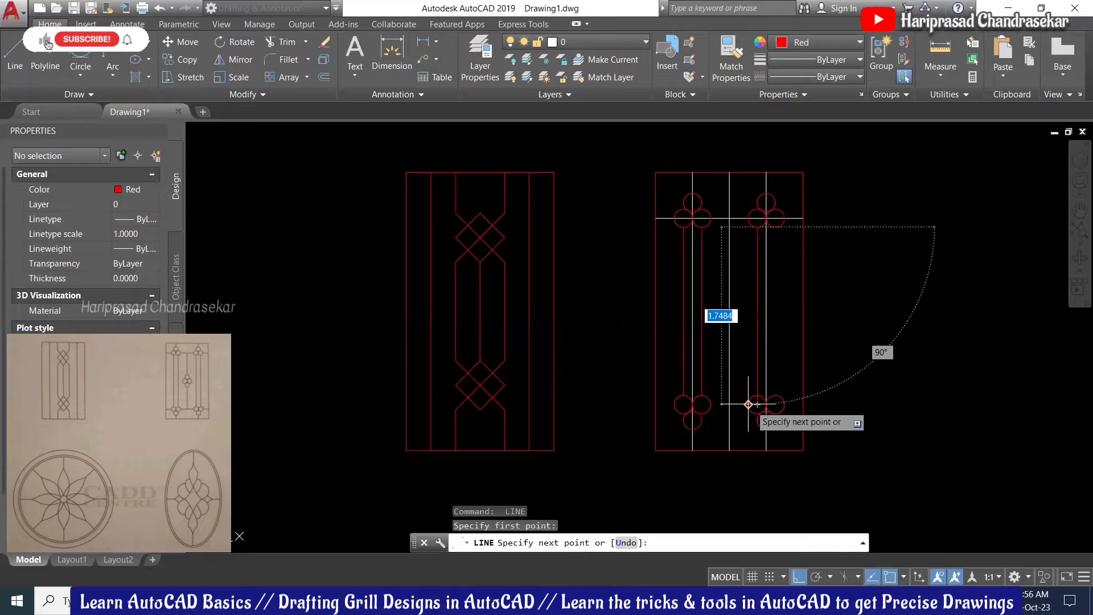
{"action": "left_click", "coordinate": [757, 398]}
{"action": "key", "text": "Escape"}
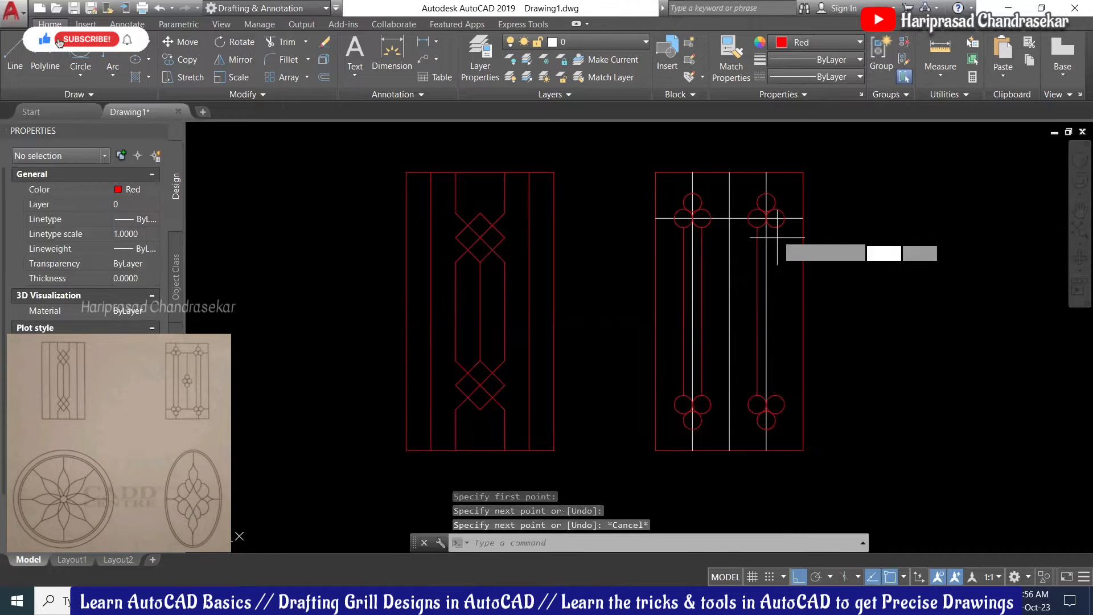
{"action": "key", "text": "space"}
{"action": "left_click", "coordinate": [775, 218]}
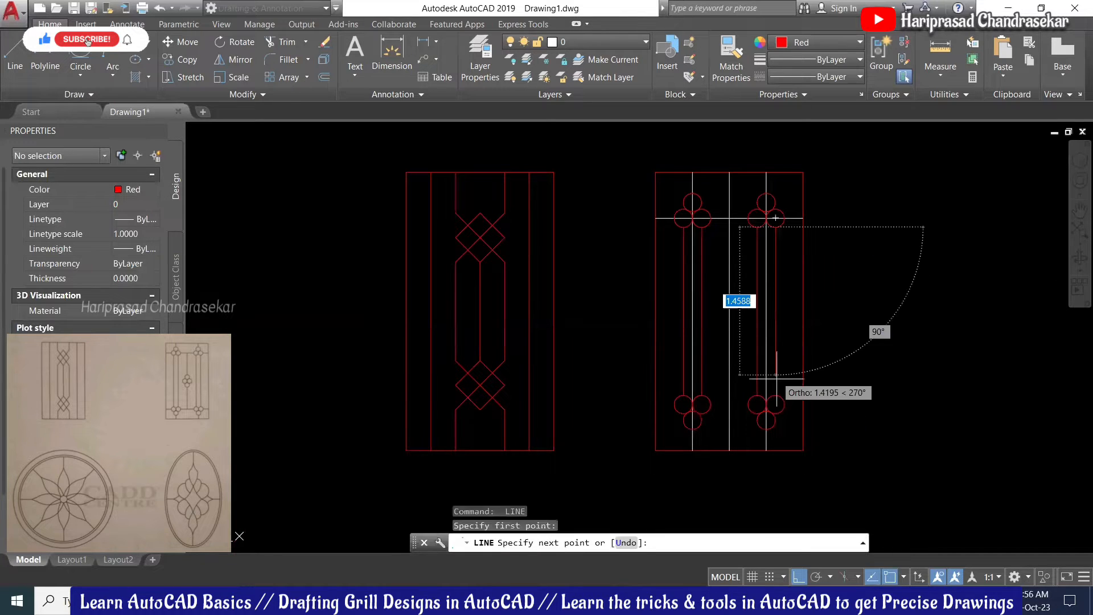
{"action": "left_click", "coordinate": [775, 391]}
{"action": "key", "text": "Escape"}
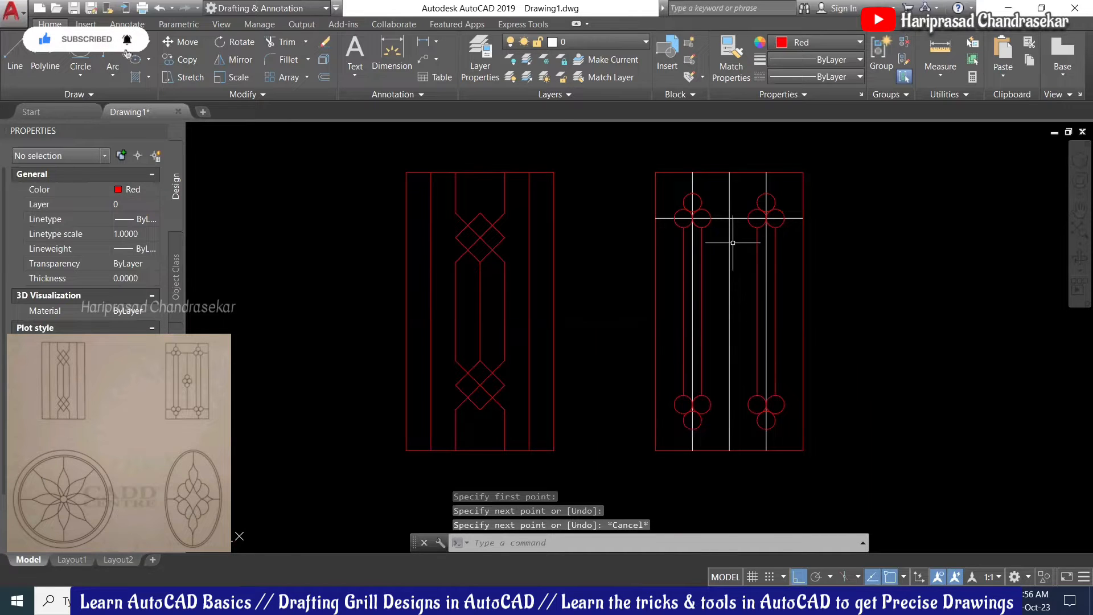
Step: Select the middle bar and crossbar lines, then clear the selection
{"action": "scroll", "coordinate": [733, 243], "scroll_direction": "up", "scroll_amount": 2}
{"action": "scroll", "coordinate": [732, 243], "scroll_direction": "down", "scroll_amount": 2}
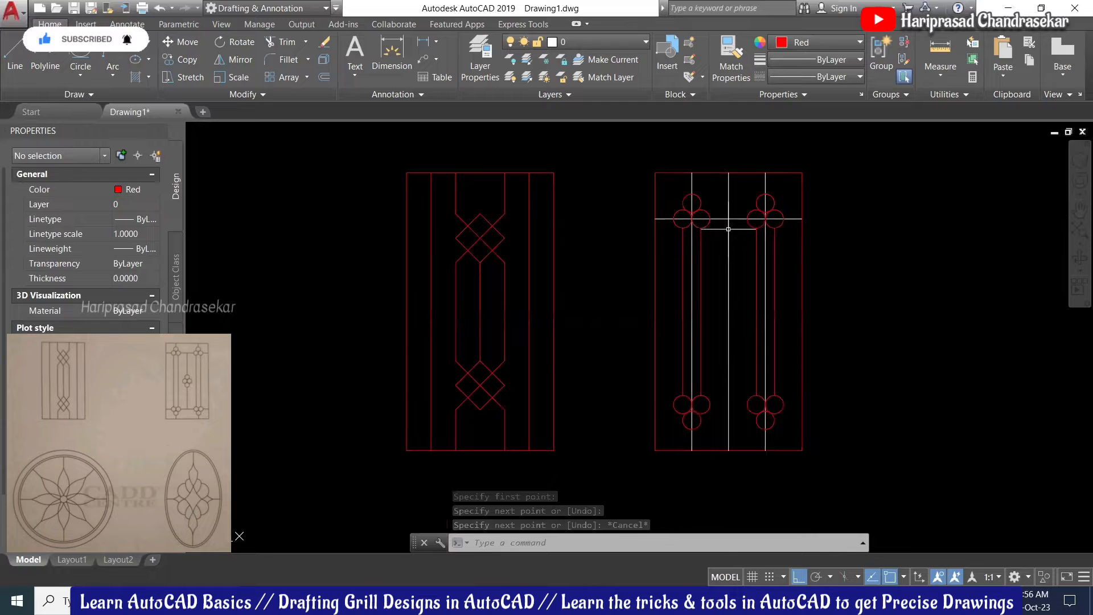
{"action": "left_click", "coordinate": [734, 211]}
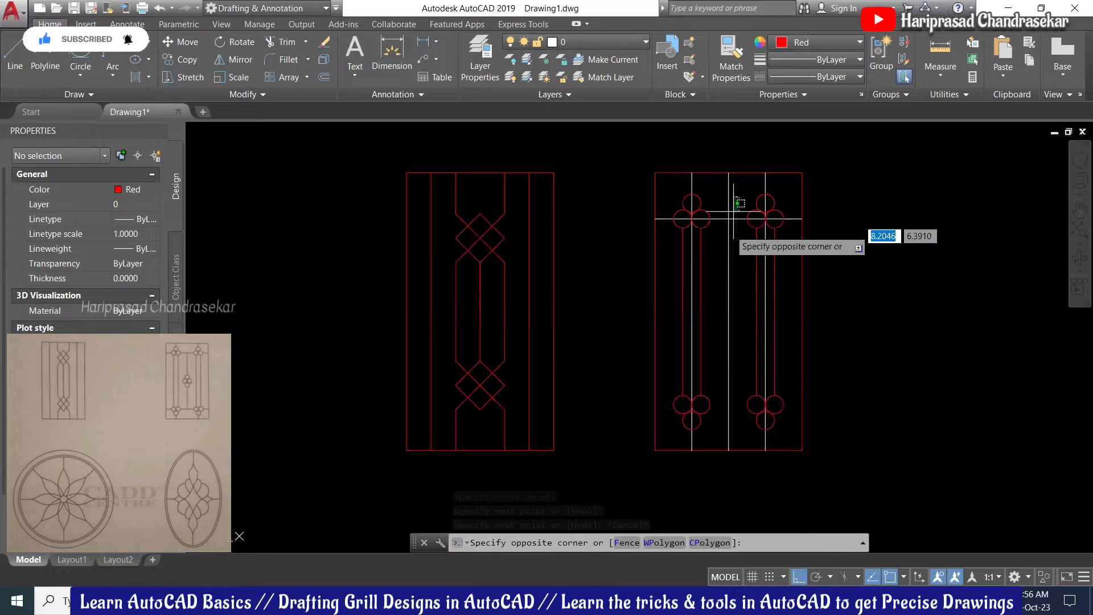
{"action": "left_click", "coordinate": [722, 397]}
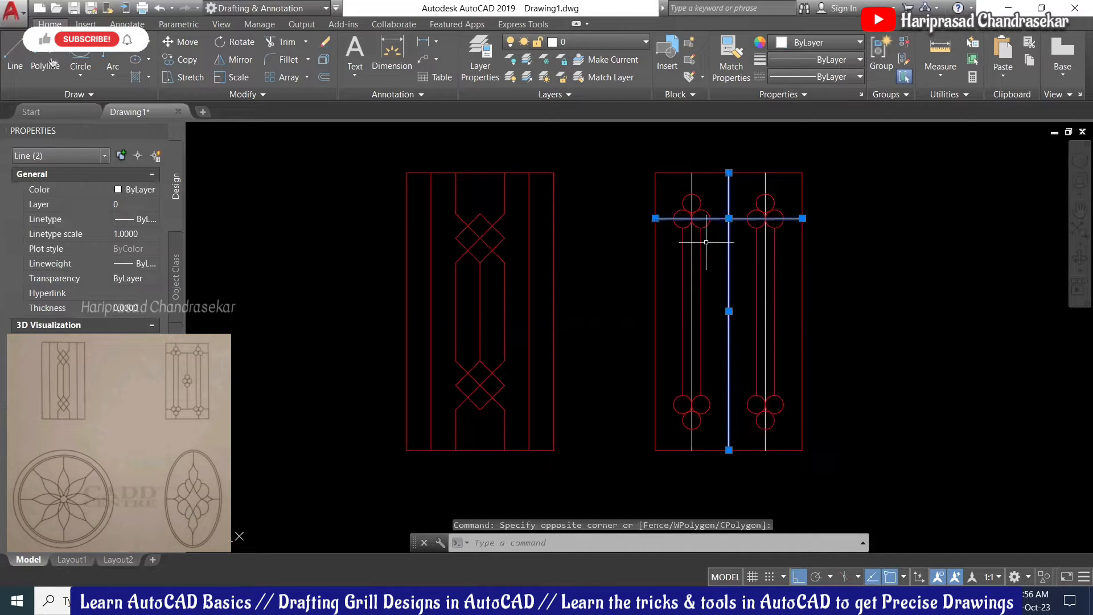
{"action": "key", "text": "Escape"}
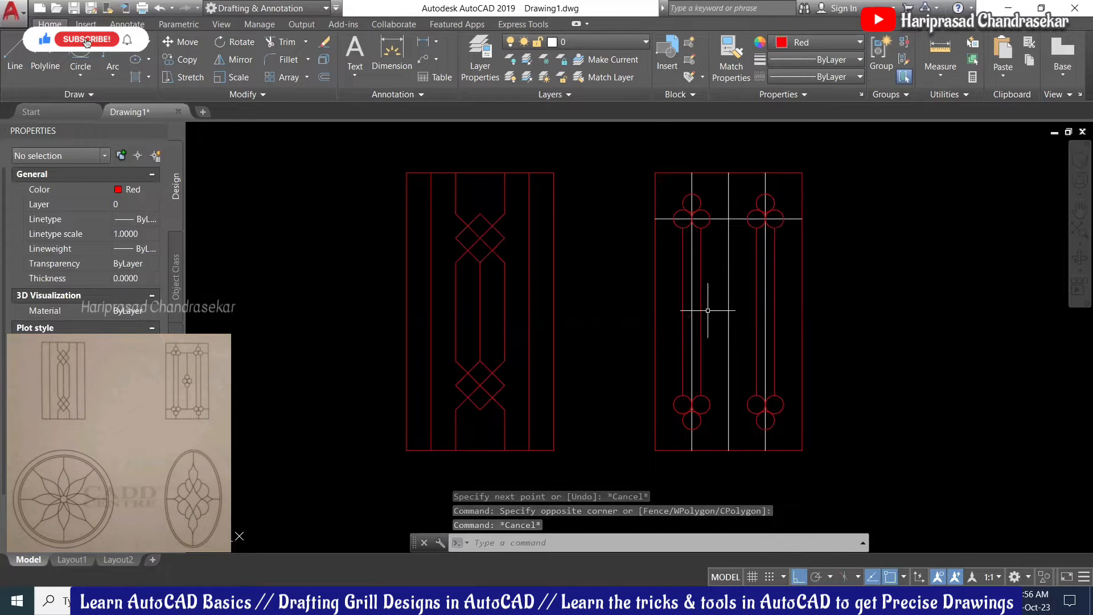
{"action": "left_click", "coordinate": [672, 186]}
Step: Copy the top-left trefoil circles from their junction to the grill centre
{"action": "left_click", "coordinate": [713, 256]}
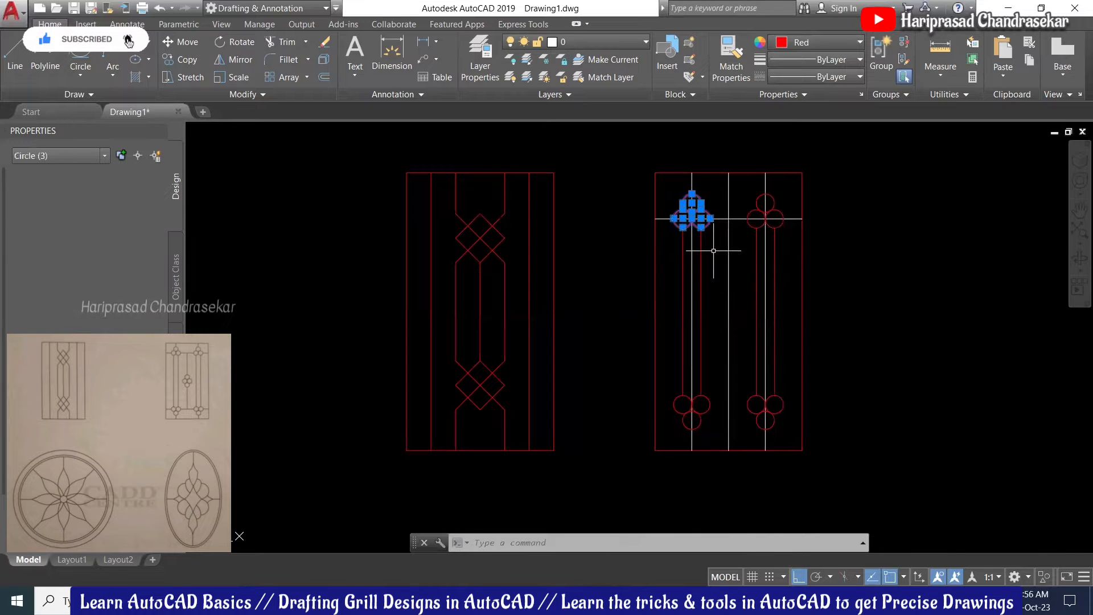
{"action": "left_click", "coordinate": [189, 61]}
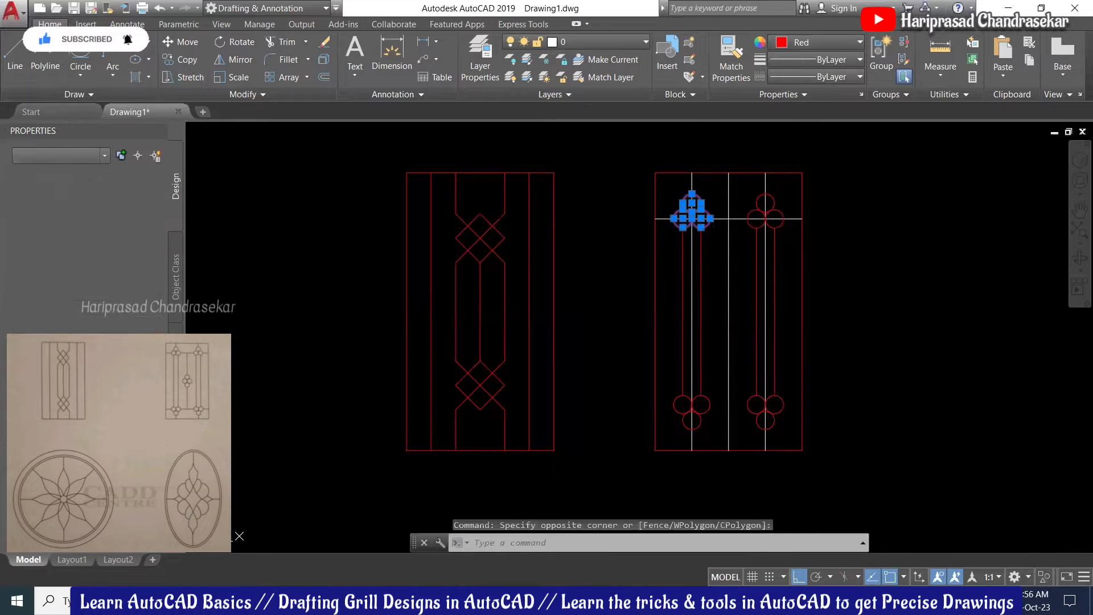
{"action": "scroll", "coordinate": [692, 220], "scroll_direction": "up", "scroll_amount": 5}
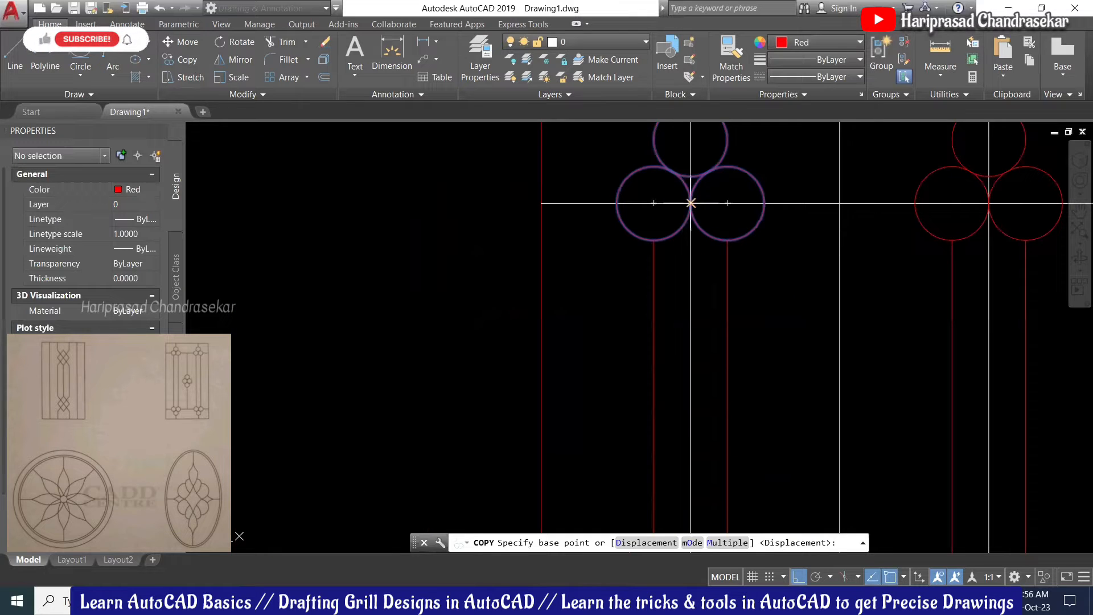
{"action": "left_click", "coordinate": [691, 203]}
{"action": "scroll", "coordinate": [734, 216], "scroll_direction": "down", "scroll_amount": 4}
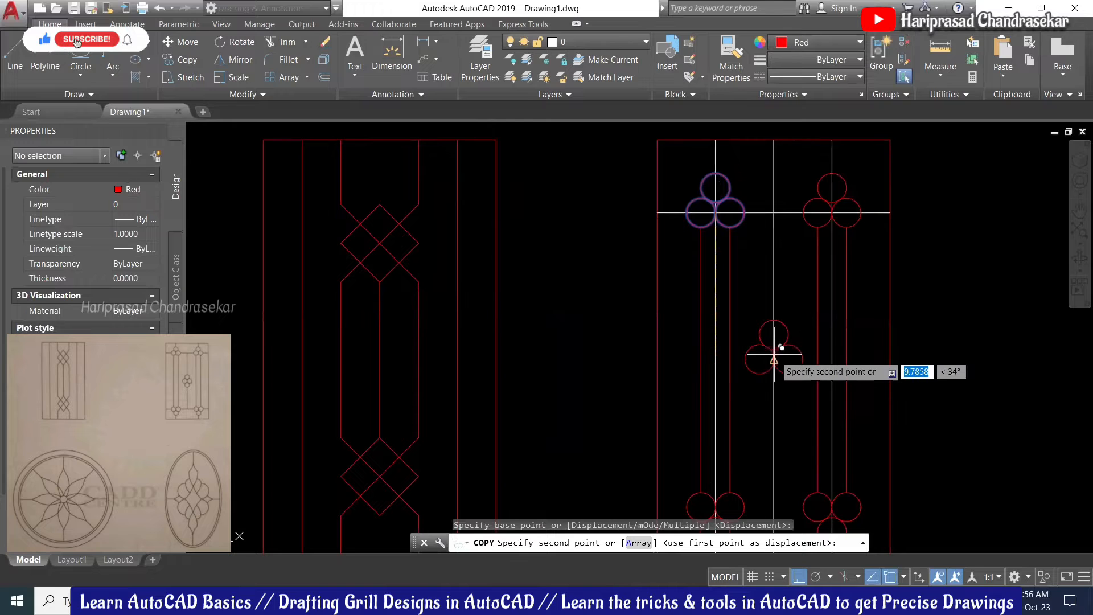
{"action": "left_click", "coordinate": [774, 359]}
{"action": "scroll", "coordinate": [758, 243], "scroll_direction": "down", "scroll_amount": 2}
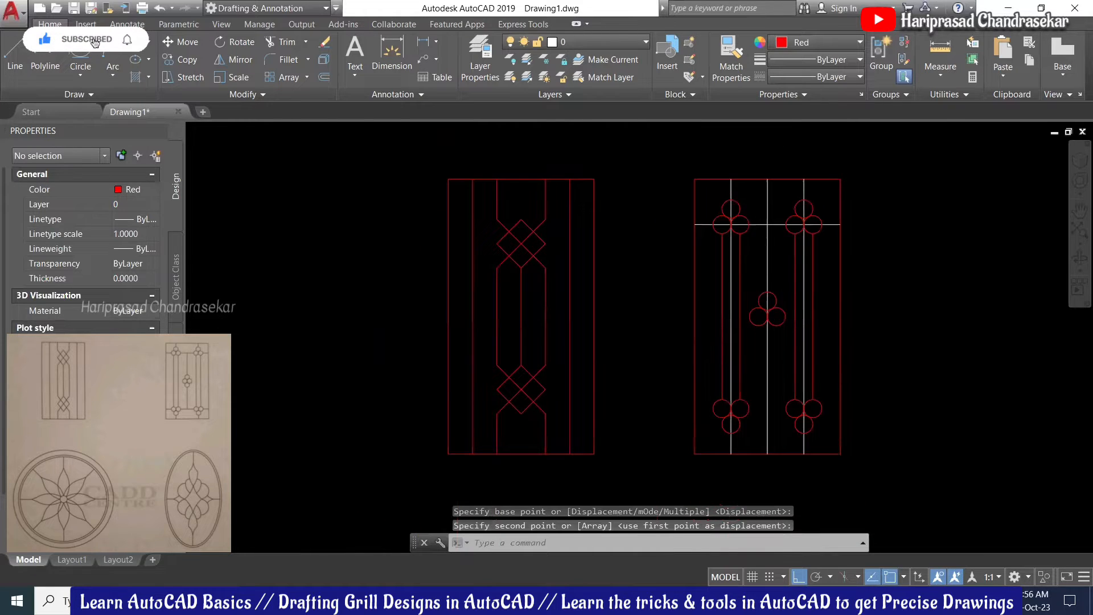
{"action": "scroll", "coordinate": [788, 327], "scroll_direction": "up", "scroll_amount": 2}
Step: Mirror the centre cluster's top circle downward, keeping the source, to form four circles
{"action": "left_click", "coordinate": [767, 282]}
{"action": "type", "text": "mi"}
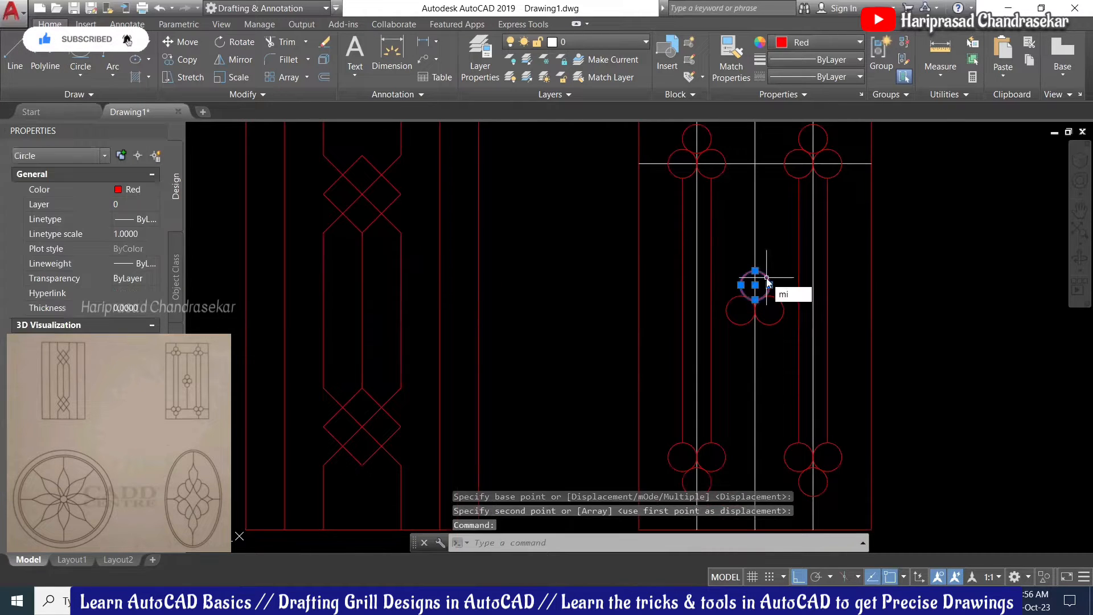
{"action": "key", "text": "Return"}
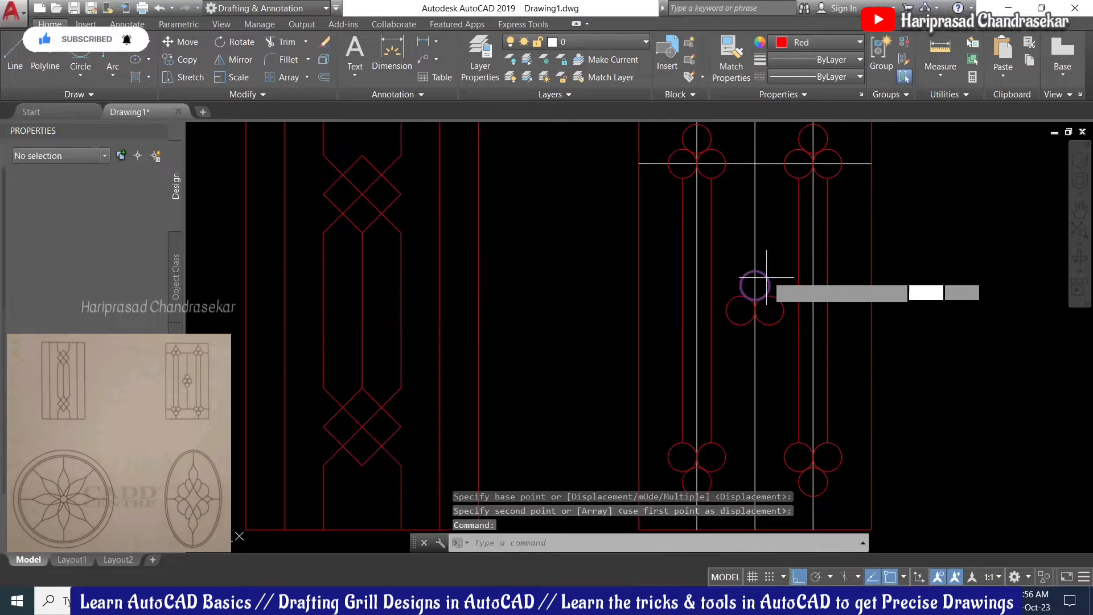
{"action": "left_click", "coordinate": [767, 278]}
{"action": "key", "text": "Return"}
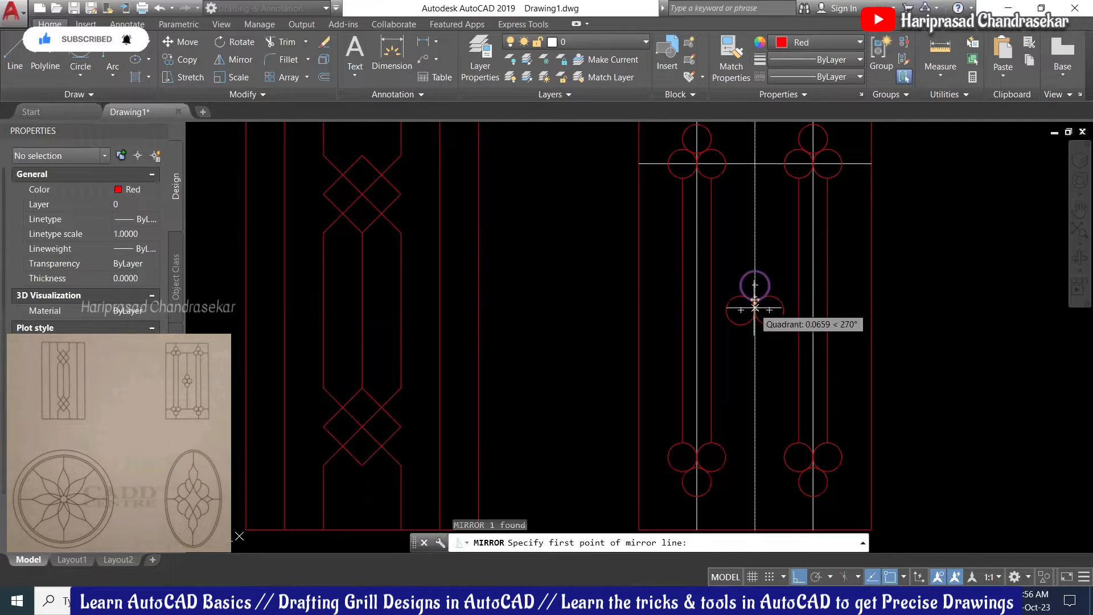
{"action": "left_click", "coordinate": [755, 309]}
{"action": "left_click", "coordinate": [576, 287]}
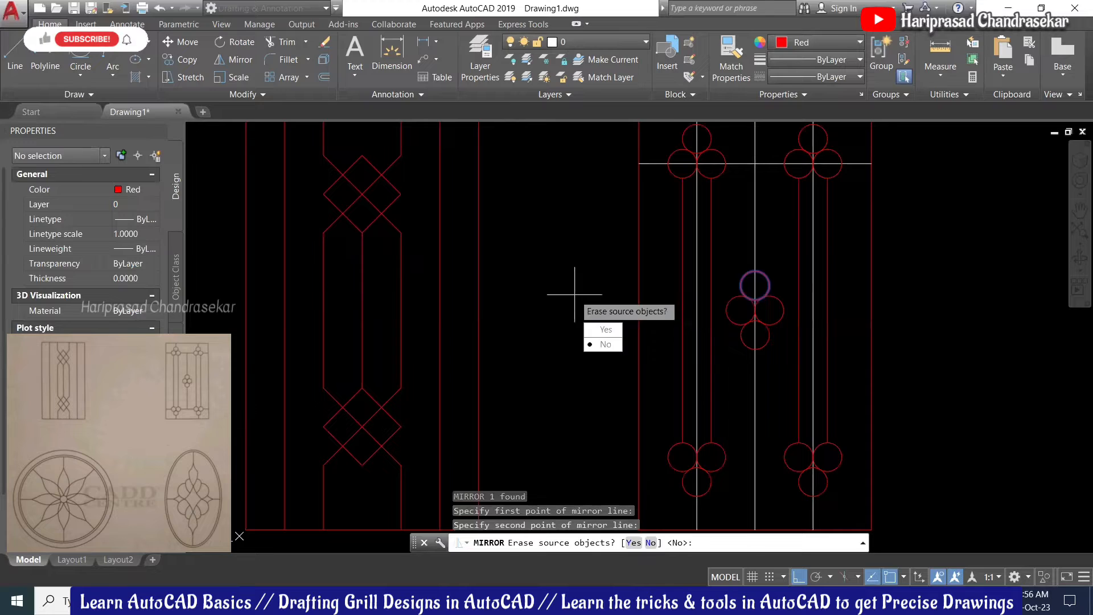
{"action": "key", "text": "Return"}
{"action": "scroll", "coordinate": [686, 283], "scroll_direction": "down", "scroll_amount": 1}
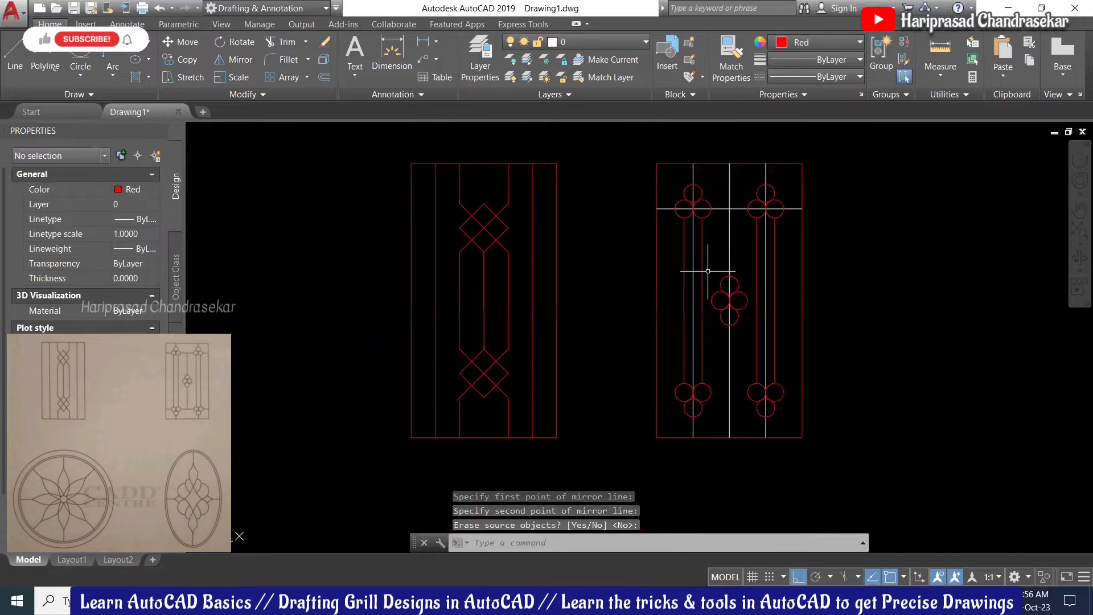
{"action": "left_click", "coordinate": [760, 238]}
{"action": "key", "text": "Escape"}
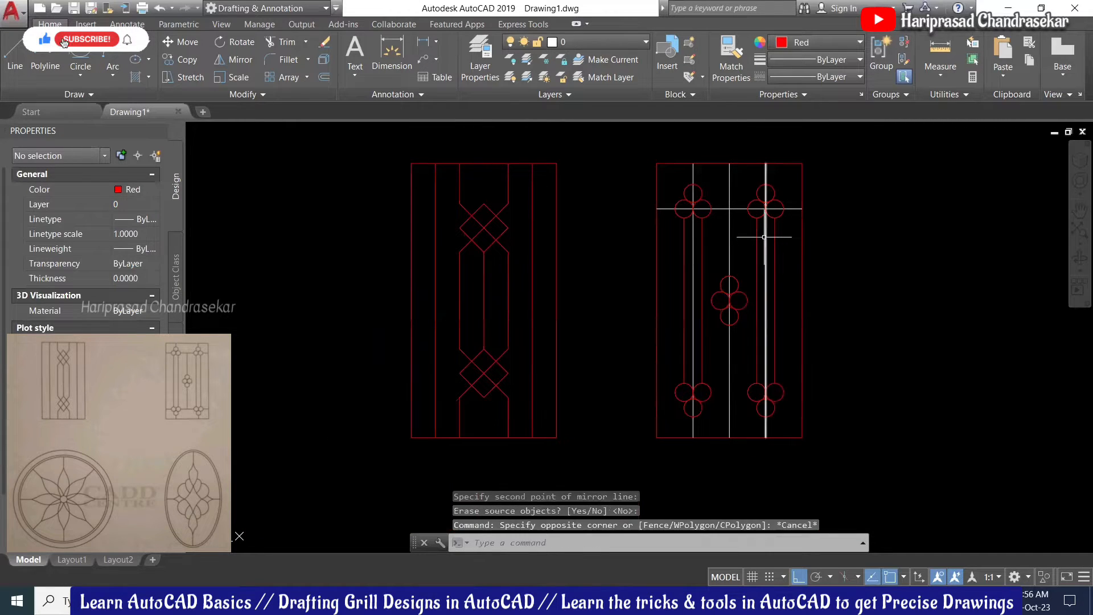
Step: Select the four white vertical and horizontal guide lines and delete them
{"action": "left_click", "coordinate": [764, 237]}
{"action": "left_click", "coordinate": [735, 196]}
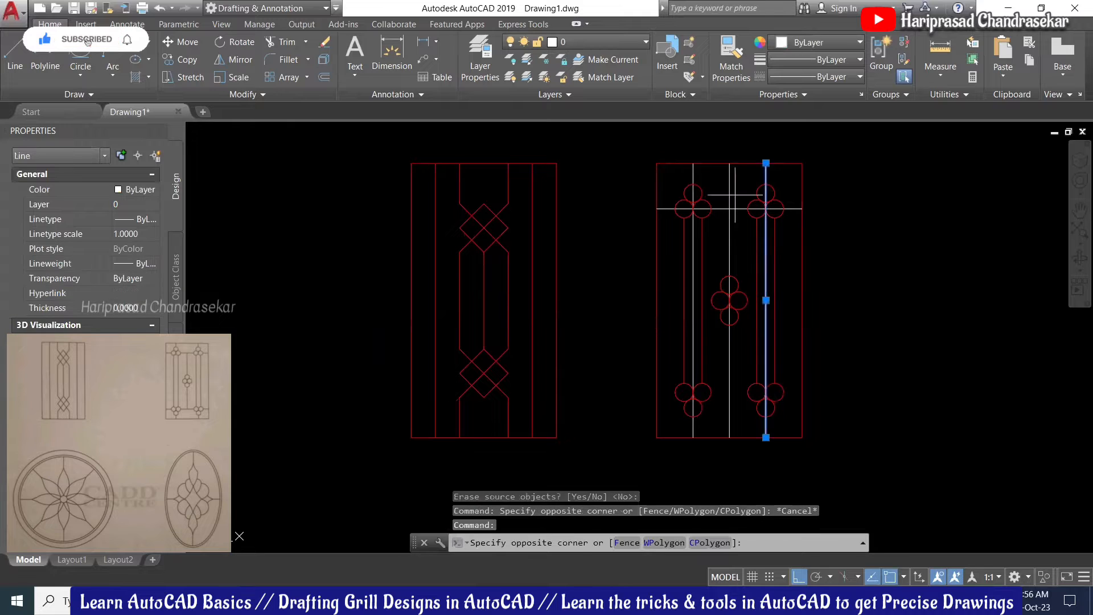
{"action": "left_click", "coordinate": [720, 228]}
{"action": "left_click", "coordinate": [690, 254]}
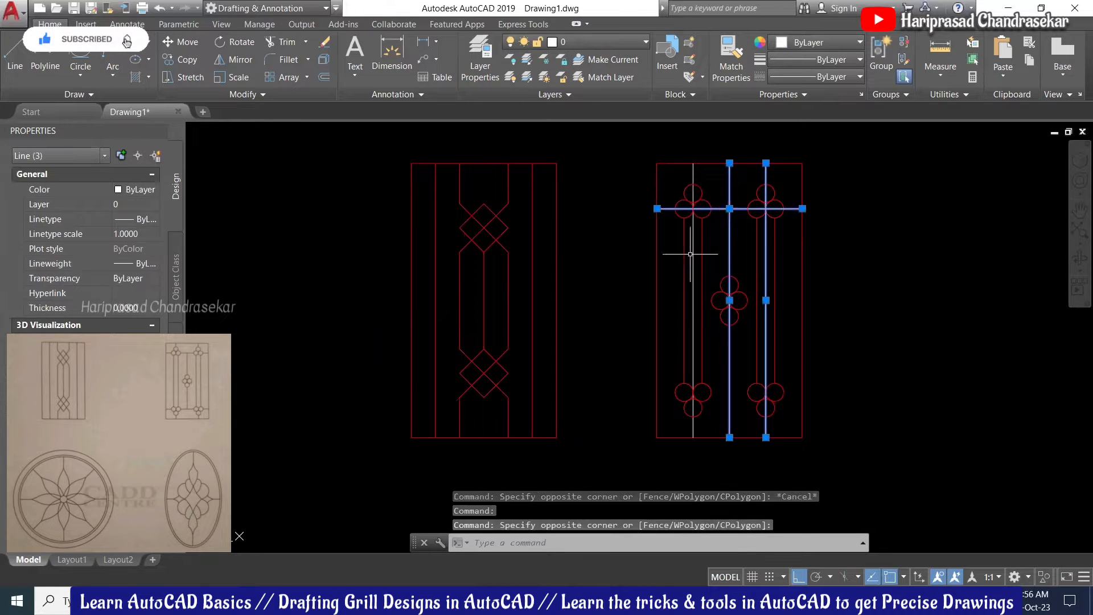
{"action": "left_click", "coordinate": [693, 252]}
{"action": "key", "text": "Delete"}
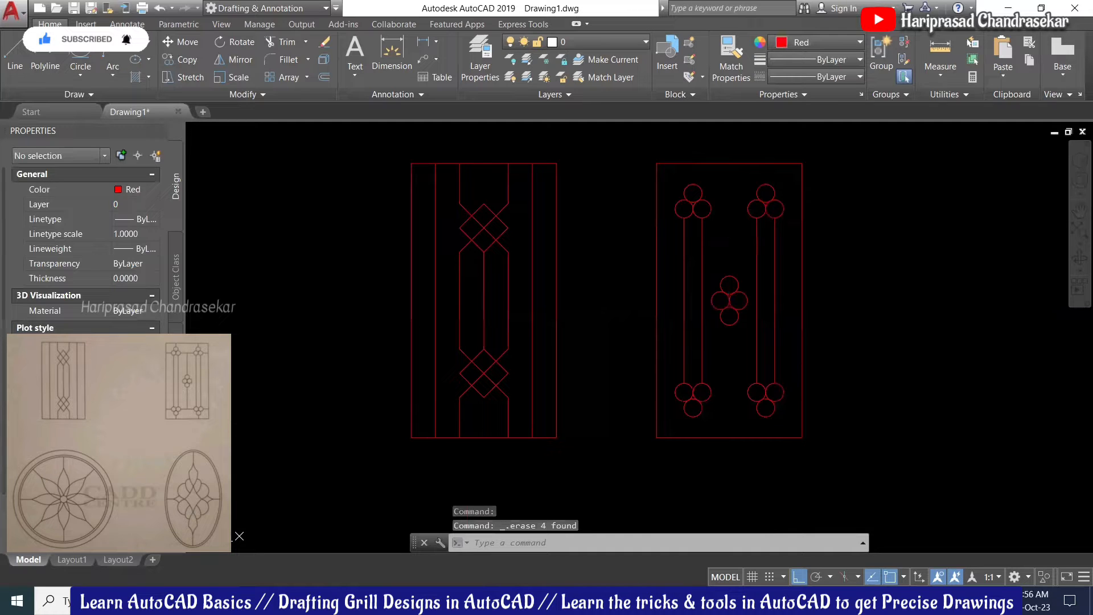
{"action": "type", "text": "l"}
{"action": "key", "text": "Return"}
Step: Draw short vertical bars from the left and right top clusters up to the frame's top edge
{"action": "scroll", "coordinate": [689, 202], "scroll_direction": "up", "scroll_amount": 4}
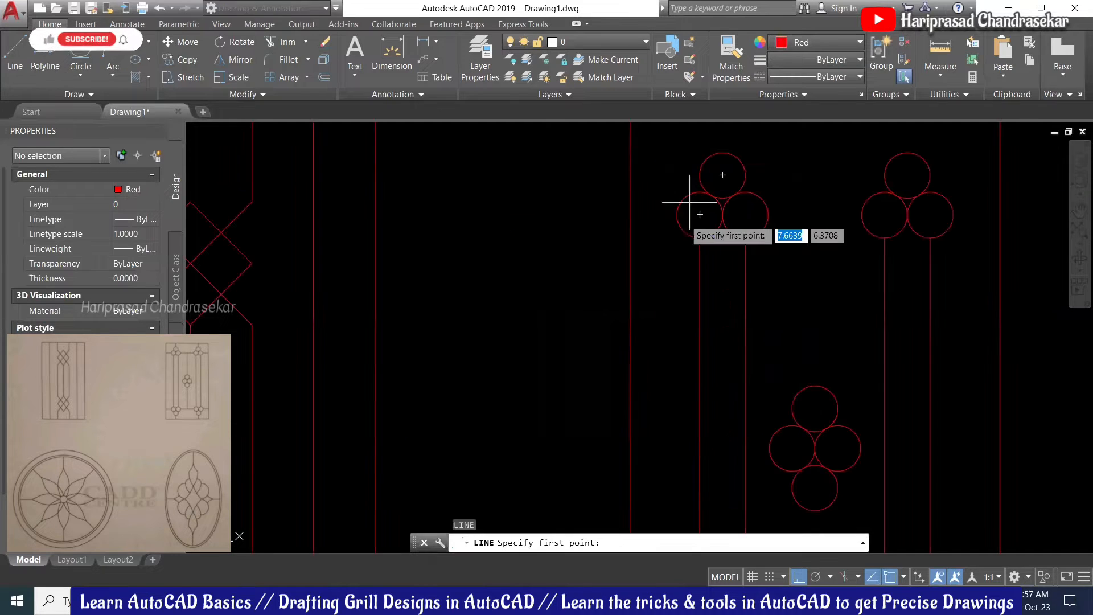
{"action": "scroll", "coordinate": [690, 202], "scroll_direction": "down", "scroll_amount": 2}
{"action": "left_click", "coordinate": [705, 186]}
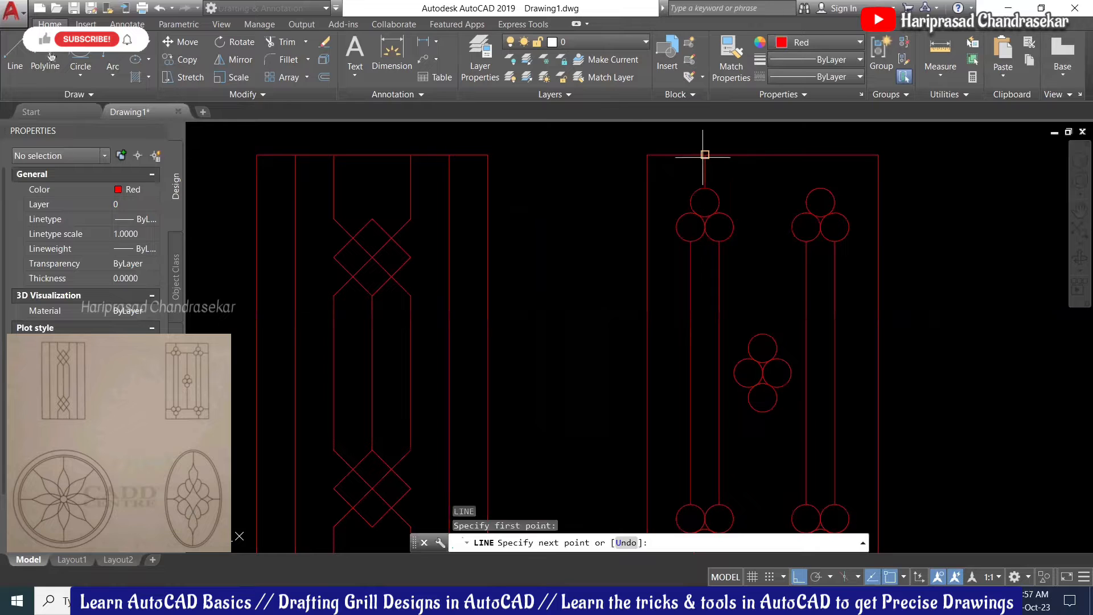
{"action": "left_click", "coordinate": [705, 154]}
{"action": "key", "text": "Escape"}
{"action": "key", "text": "Return"}
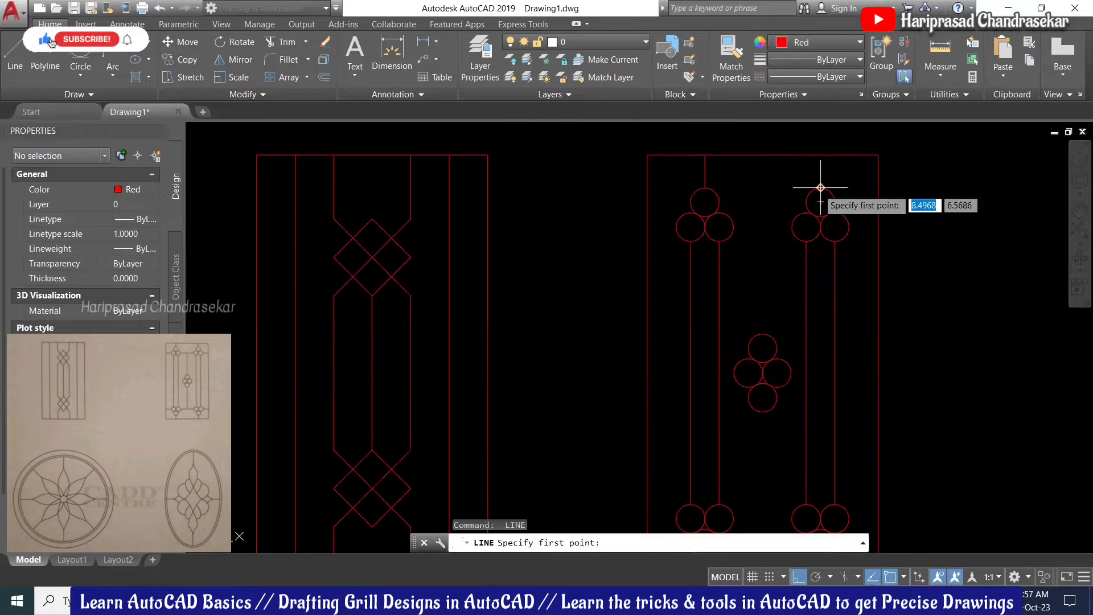
{"action": "left_click", "coordinate": [821, 187]}
{"action": "left_click", "coordinate": [820, 154]}
{"action": "key", "text": "Escape"}
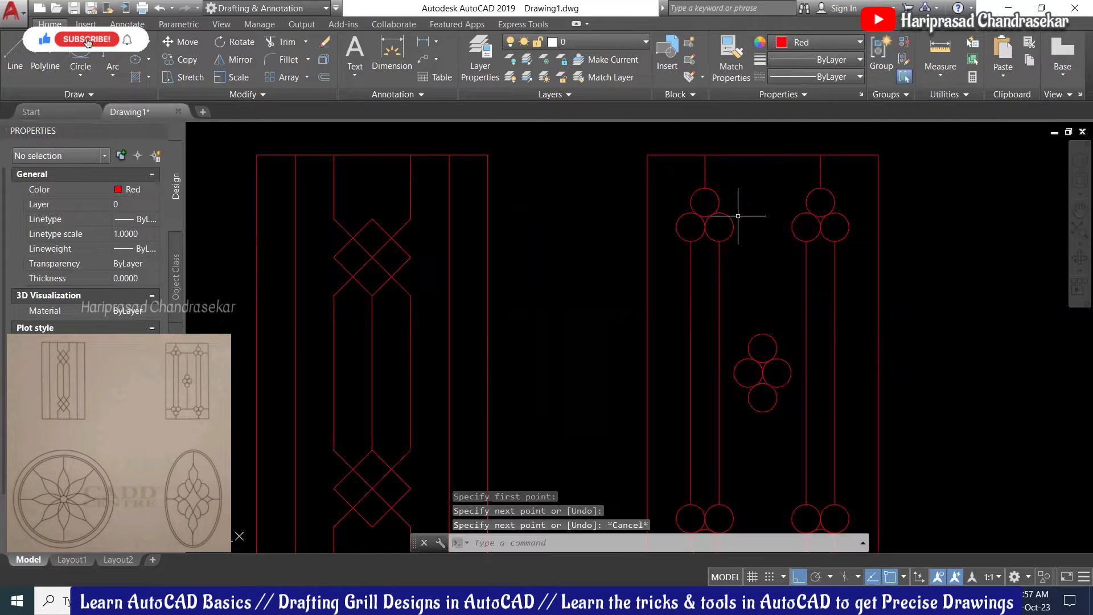
Step: Join the top clusters with a horizontal link and drop a vertical line to the centre cluster
{"action": "key", "text": "Return"}
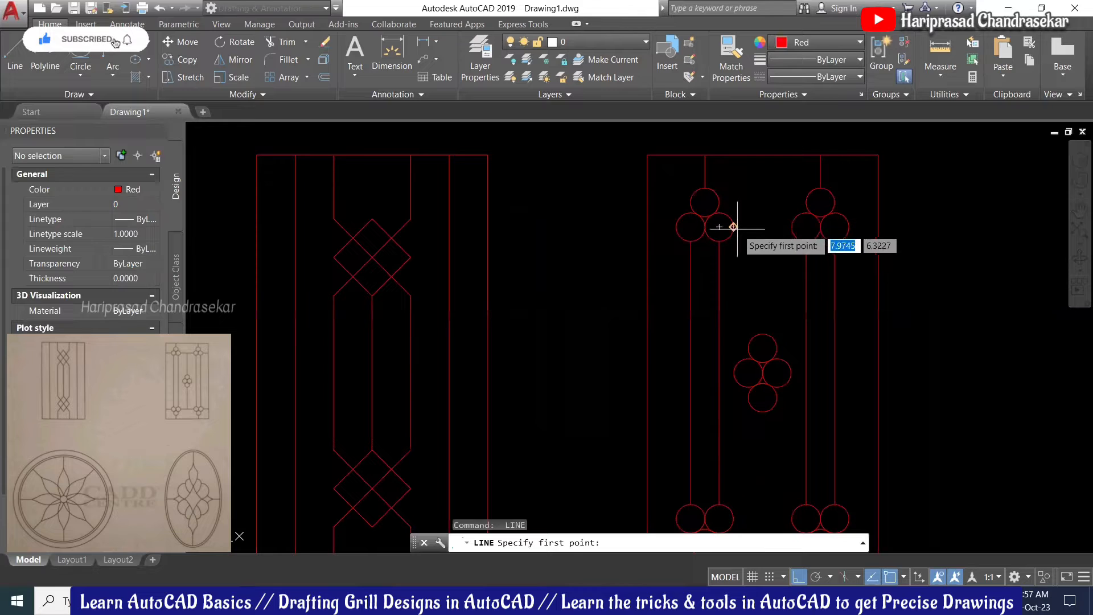
{"action": "left_click", "coordinate": [734, 227]}
{"action": "left_click", "coordinate": [806, 227]}
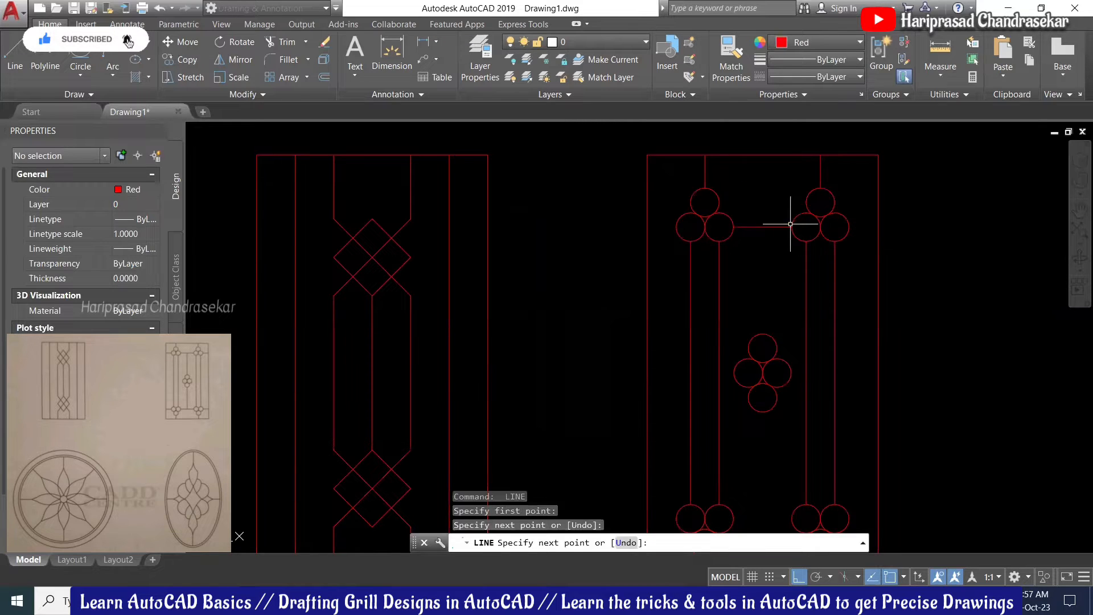
{"action": "key", "text": "Escape"}
{"action": "key", "text": "Return"}
{"action": "left_click", "coordinate": [763, 227]}
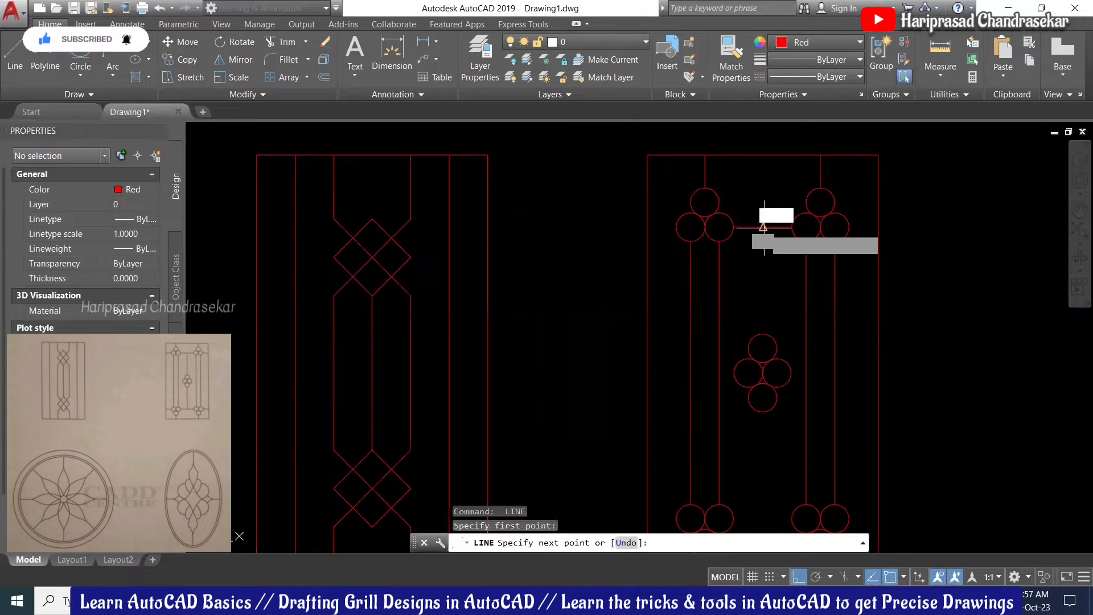
{"action": "left_click", "coordinate": [763, 333]}
{"action": "key", "text": "Escape"}
Step: Join the lower clusters with a horizontal link and connect the centre cluster's bottom to it
{"action": "scroll", "coordinate": [725, 244], "scroll_direction": "down", "scroll_amount": 3}
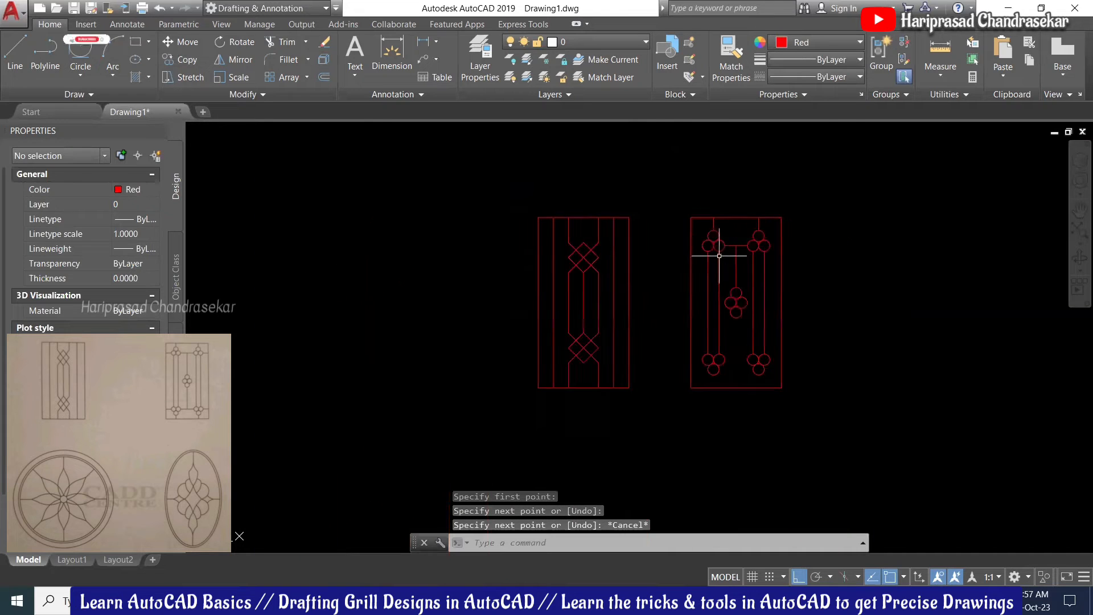
{"action": "scroll", "coordinate": [735, 324], "scroll_direction": "up", "scroll_amount": 3}
{"action": "key", "text": "Return"}
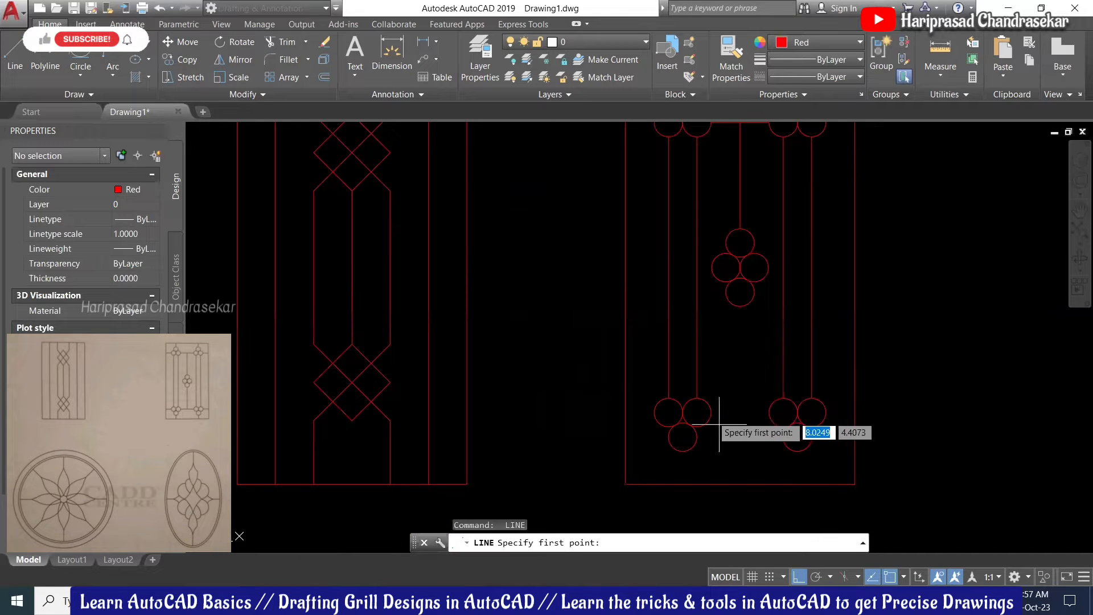
{"action": "left_click", "coordinate": [712, 412]}
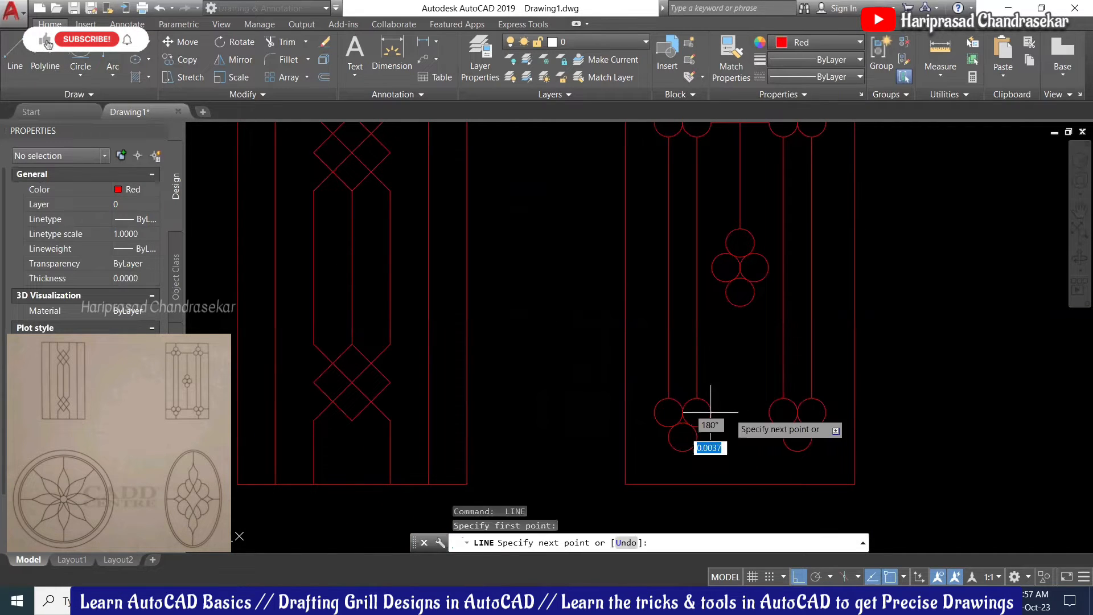
{"action": "left_click", "coordinate": [769, 411]}
{"action": "key", "text": "Return"}
{"action": "key", "text": "Return"}
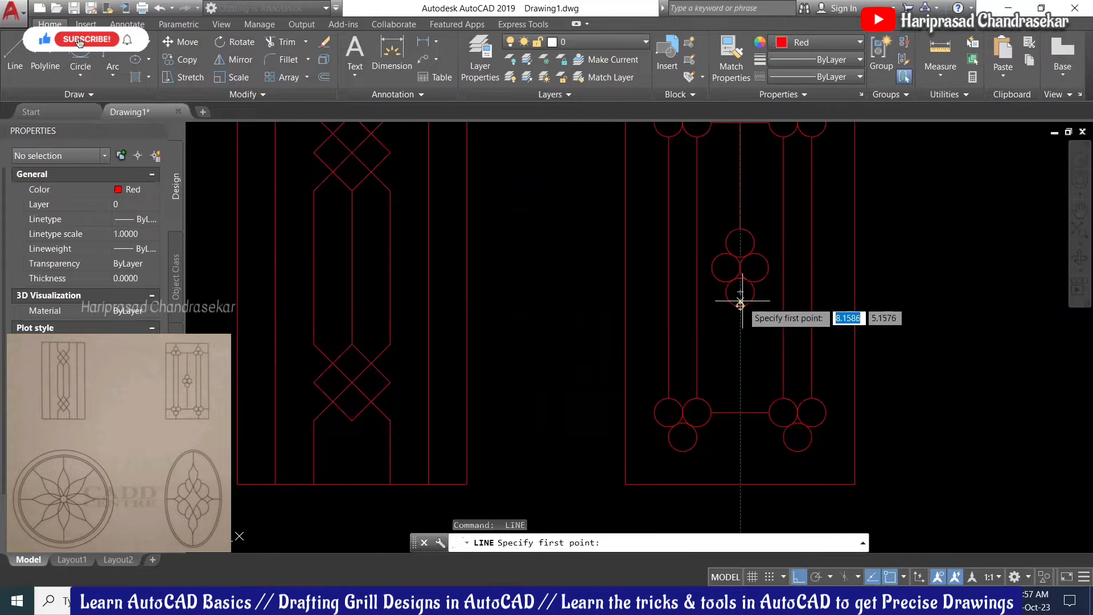
{"action": "left_click", "coordinate": [741, 306]}
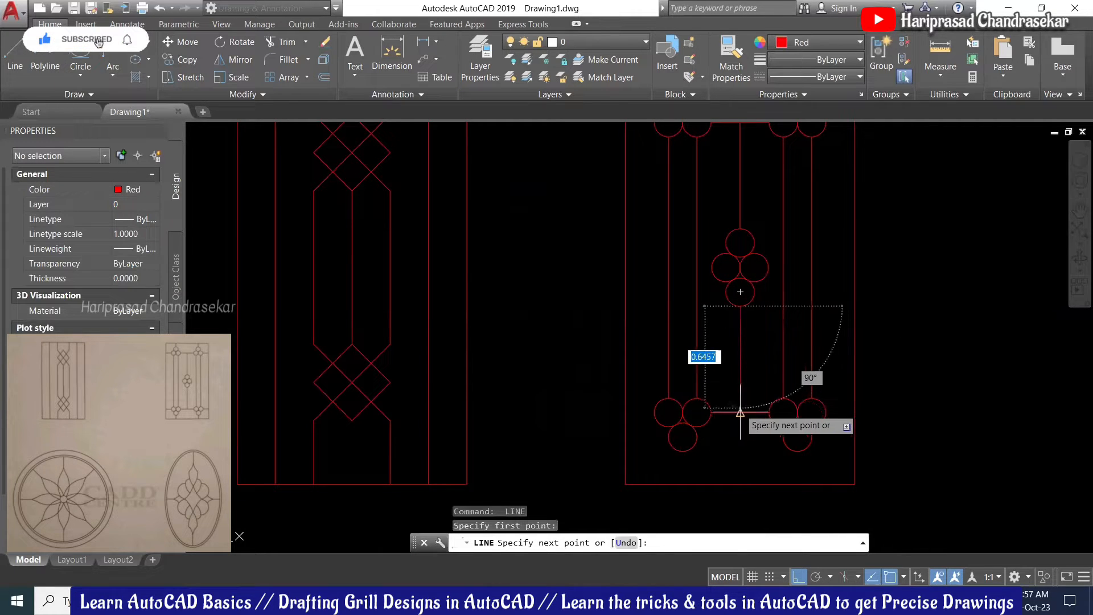
{"action": "left_click", "coordinate": [741, 412]}
{"action": "key", "text": "Escape"}
{"action": "scroll", "coordinate": [735, 425], "scroll_direction": "down", "scroll_amount": 3}
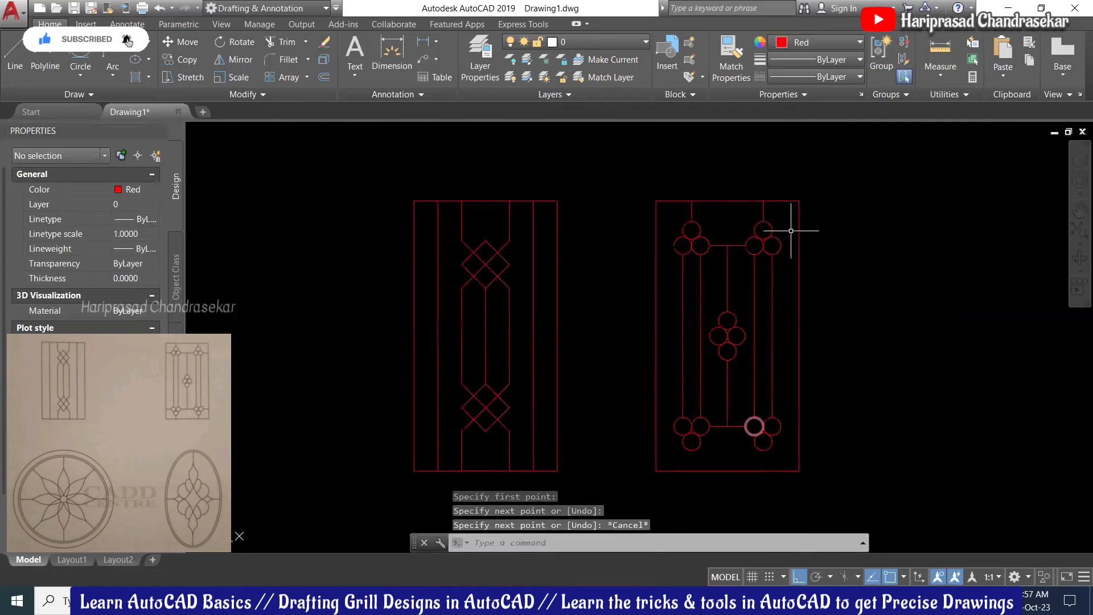
{"action": "key", "text": "Return"}
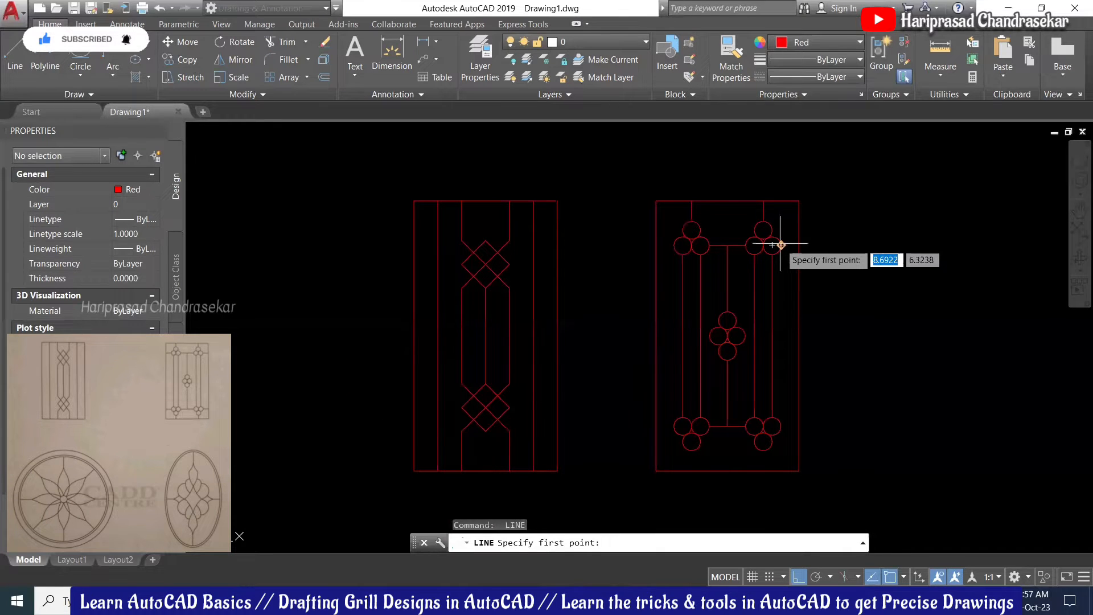
Step: Link the lower-left circle to the grill's left frame edge with a short horizontal line
{"action": "left_click", "coordinate": [800, 246]}
{"action": "key", "text": "Escape"}
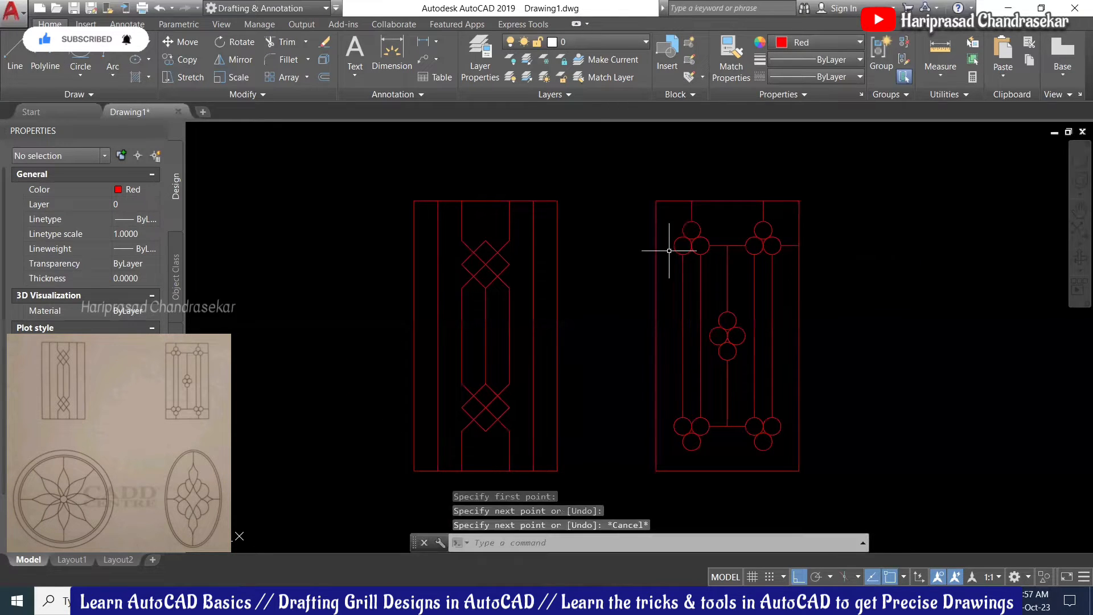
{"action": "key", "text": "Return"}
{"action": "left_click", "coordinate": [674, 245]}
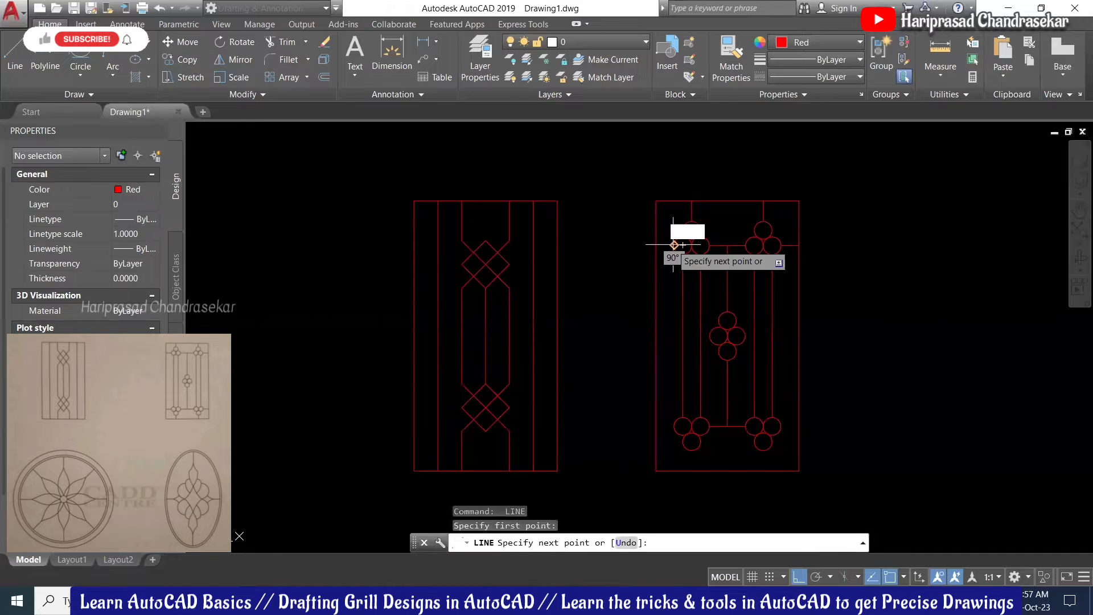
{"action": "key", "text": "Escape"}
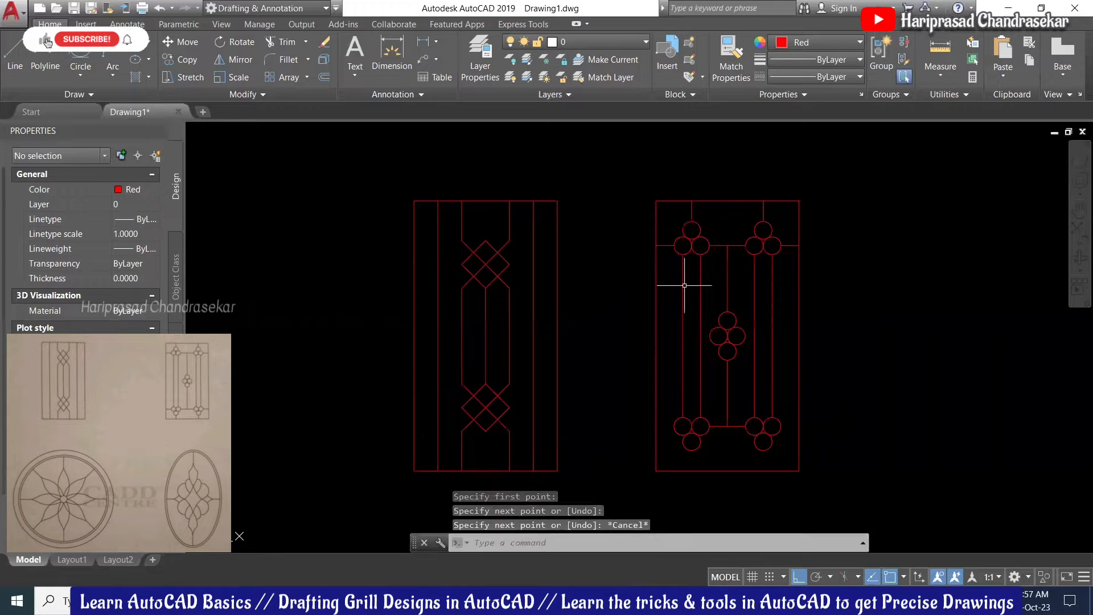
{"action": "key", "text": "Return"}
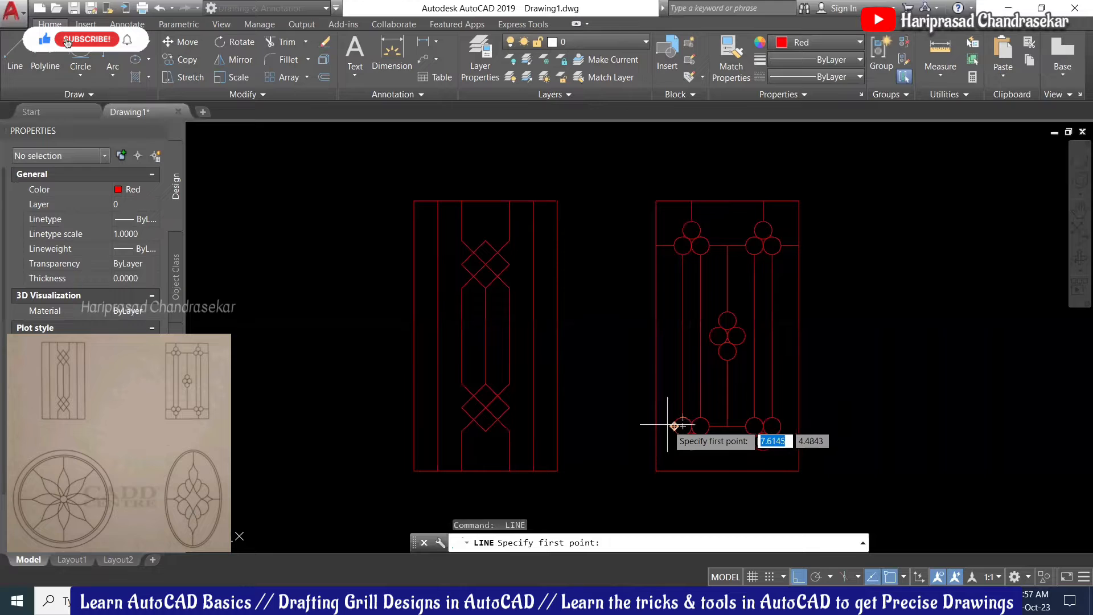
{"action": "left_click", "coordinate": [674, 426]}
{"action": "left_click", "coordinate": [656, 426]}
{"action": "key", "text": "Escape"}
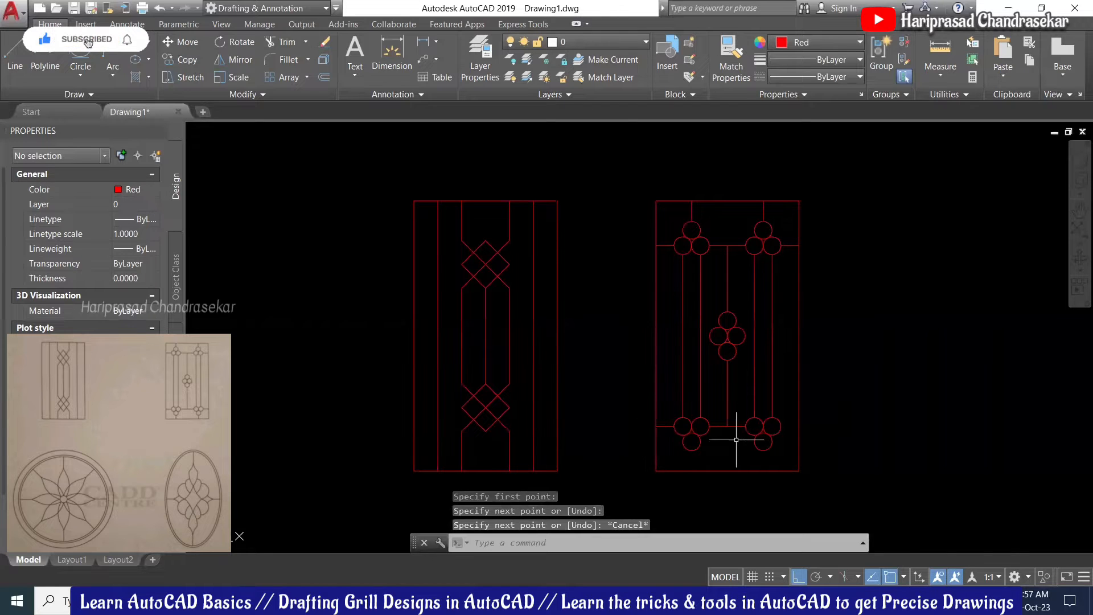
Step: Draw two short vertical bars from the lower circles down to the grill's bottom edge
{"action": "key", "text": "Return"}
{"action": "left_click", "coordinate": [691, 472]}
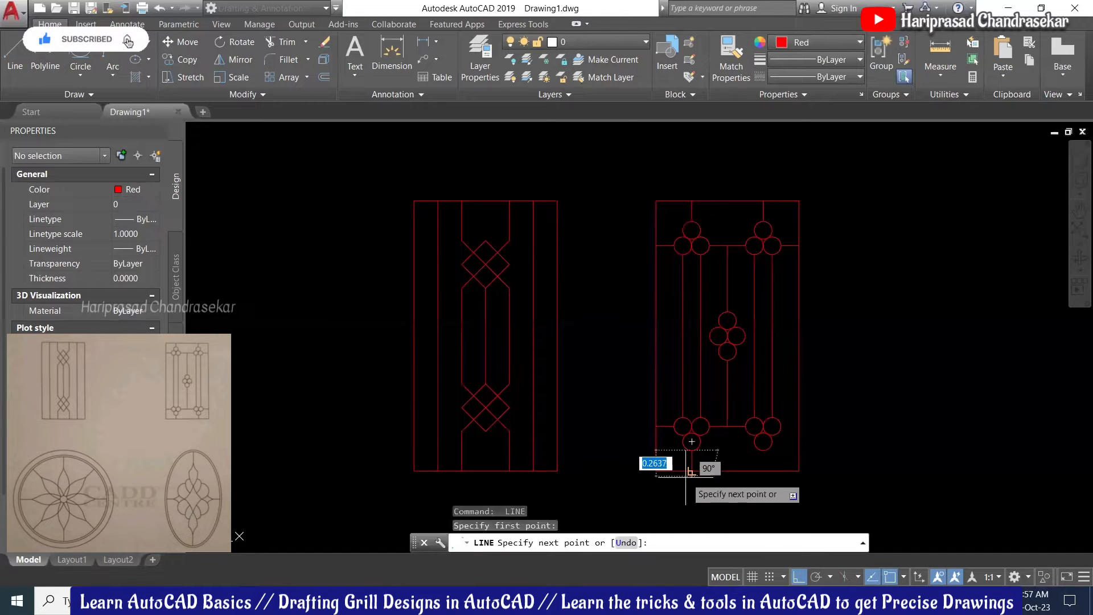
{"action": "left_click", "coordinate": [691, 450]}
{"action": "key", "text": "Return"}
{"action": "key", "text": "Return"}
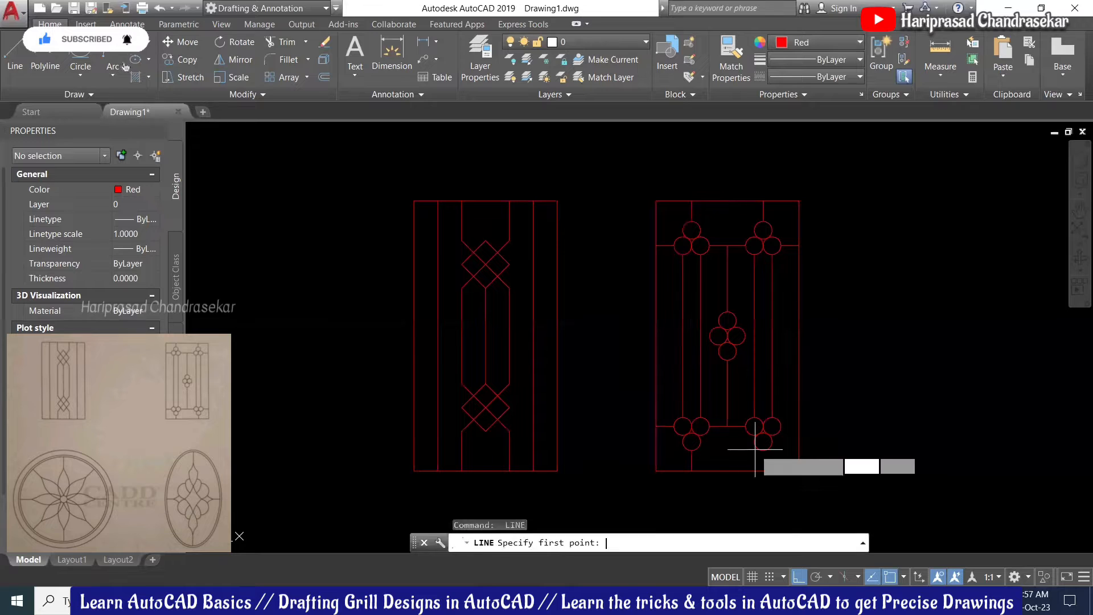
{"action": "left_click", "coordinate": [763, 450]}
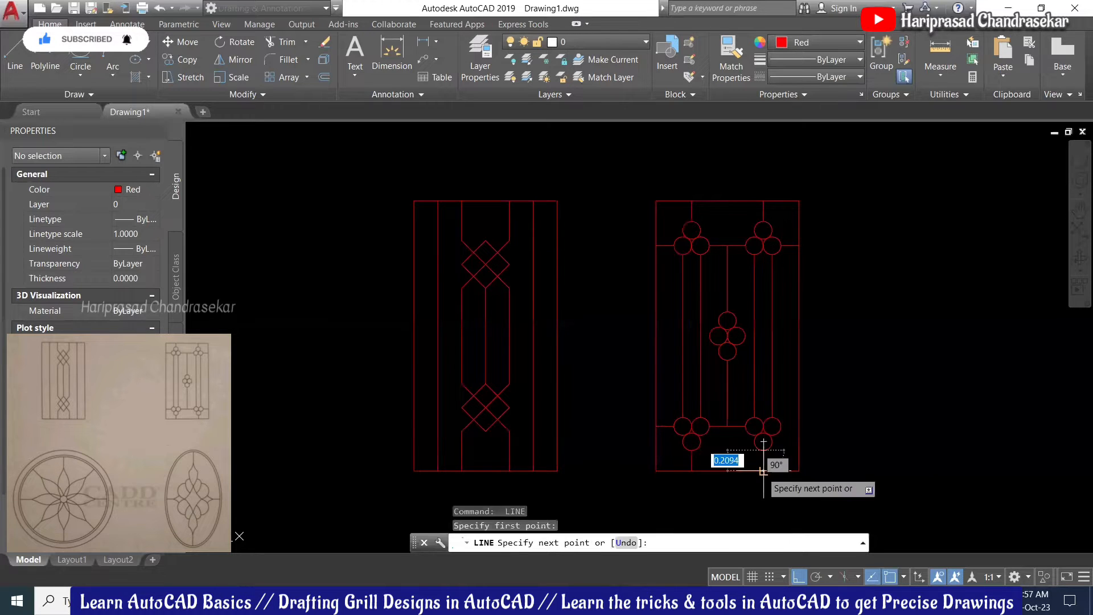
{"action": "left_click", "coordinate": [763, 471]}
{"action": "key", "text": "Return"}
{"action": "key", "text": "Return"}
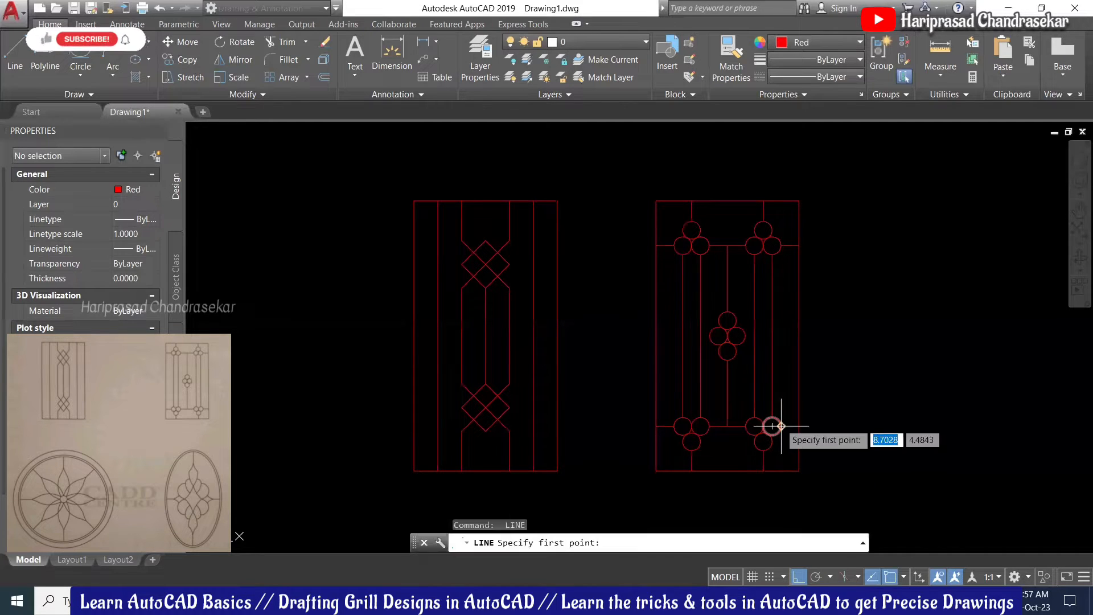
Step: Pan the view so both grills sit further left
{"action": "left_click", "coordinate": [780, 425]}
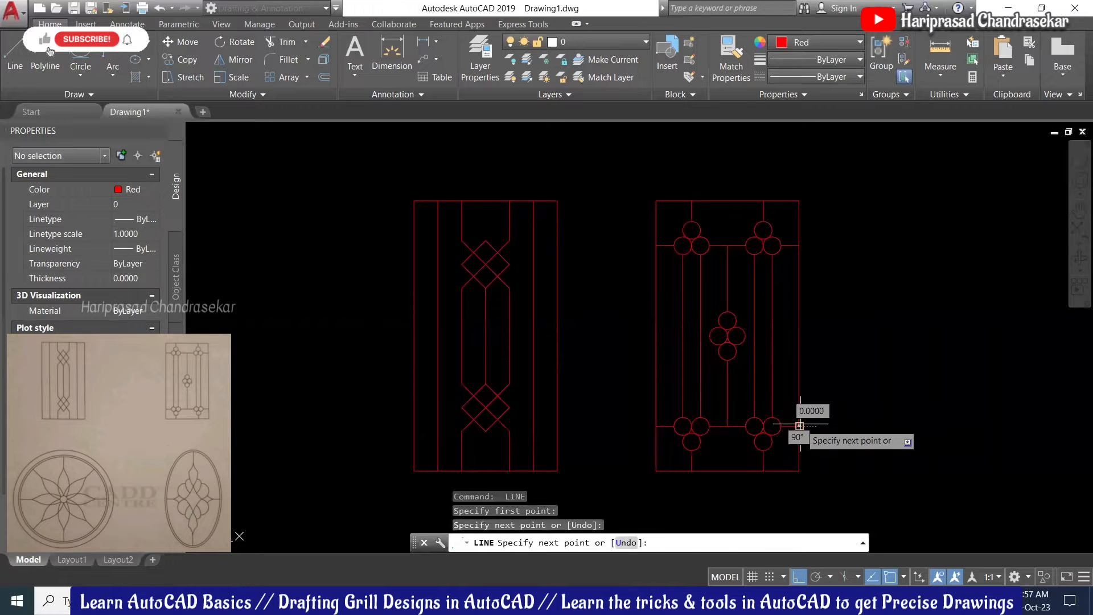
{"action": "key", "text": "Escape"}
{"action": "scroll", "coordinate": [690, 282], "scroll_direction": "down", "scroll_amount": 2}
{"action": "mouse_move", "coordinate": [818, 278]}
{"action": "middle_mouse_down"}
{"action": "mouse_move", "coordinate": [724, 276]}
{"action": "mouse_move", "coordinate": [700, 257]}
{"action": "middle_mouse_up"}
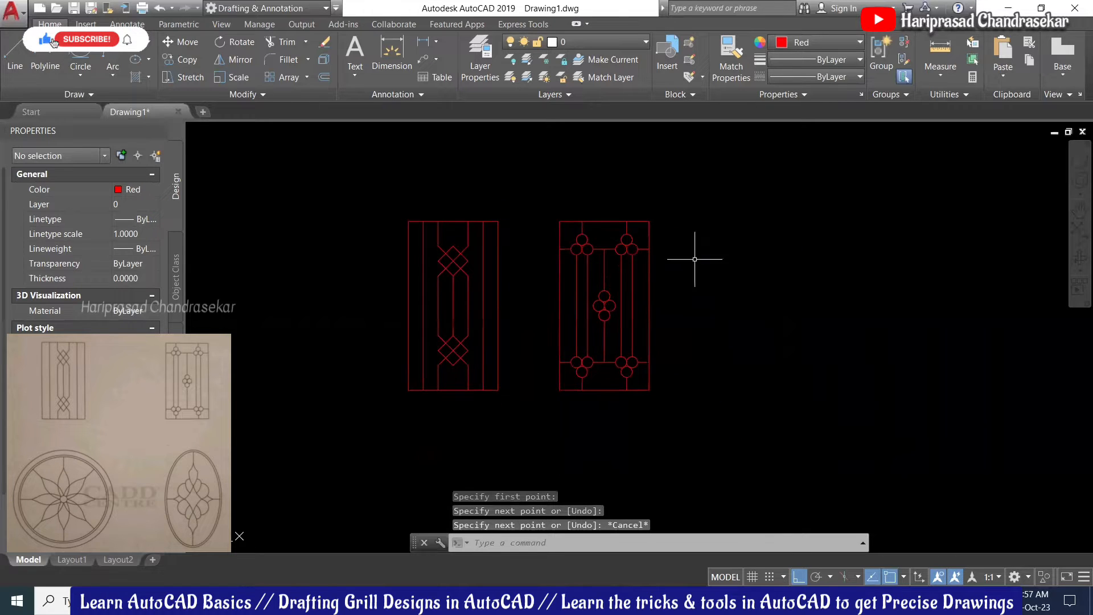
{"action": "scroll", "coordinate": [701, 259], "scroll_direction": "up", "scroll_amount": 2}
Step: Shift the grills left and draw a large circle in the open space to their right
{"action": "scroll", "coordinate": [682, 270], "scroll_direction": "down", "scroll_amount": 2}
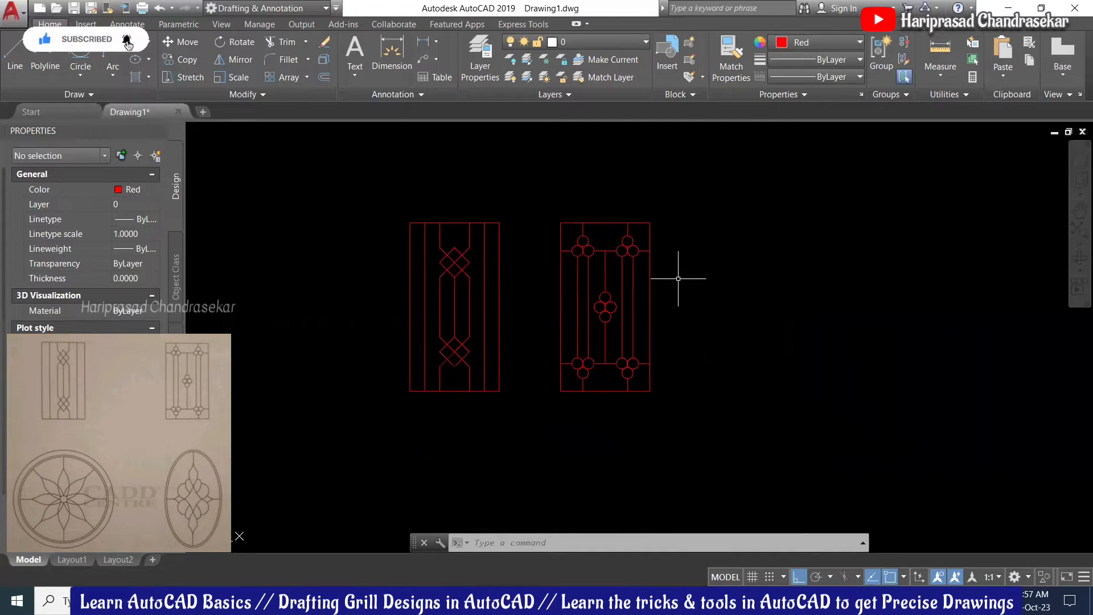
{"action": "middle_click_drag", "start_coordinate": [804, 245], "coordinate": [763, 249]}
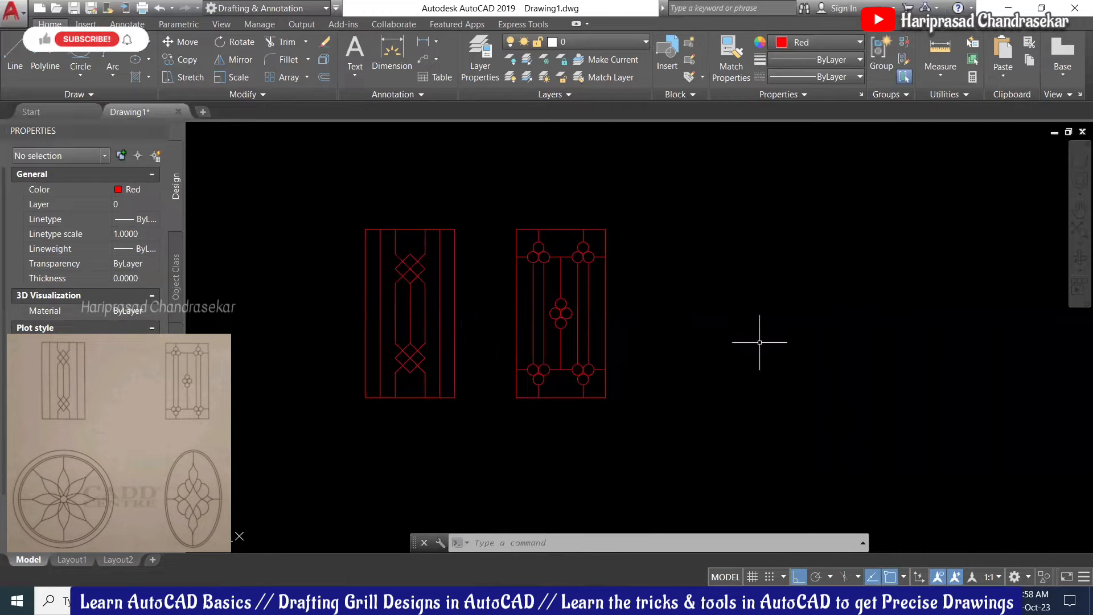
{"action": "middle_click_drag", "start_coordinate": [734, 272], "coordinate": [729, 280]}
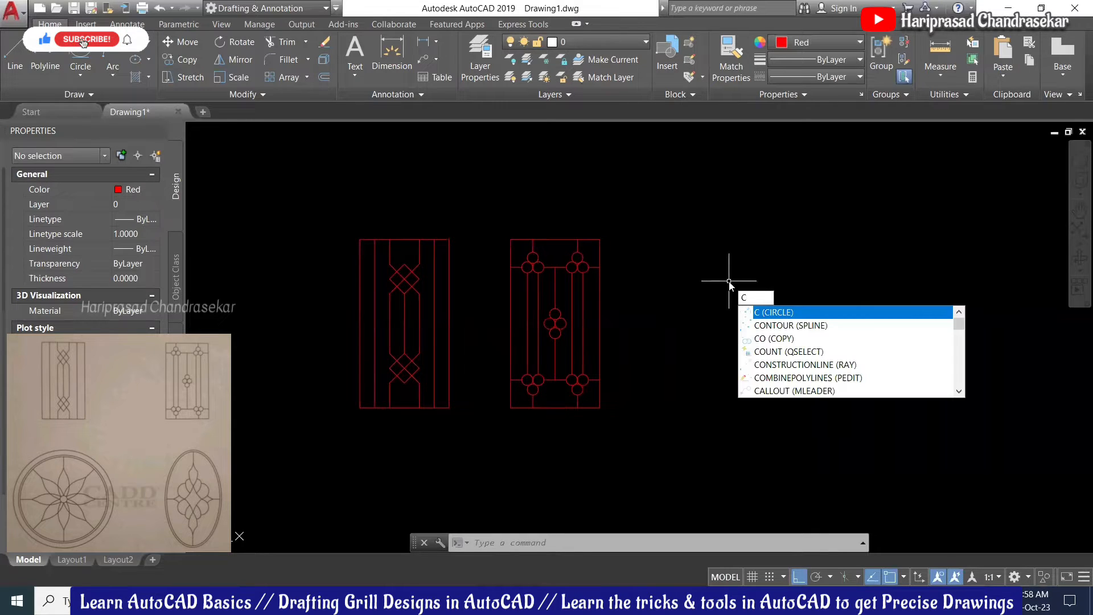
{"action": "key", "text": "Return"}
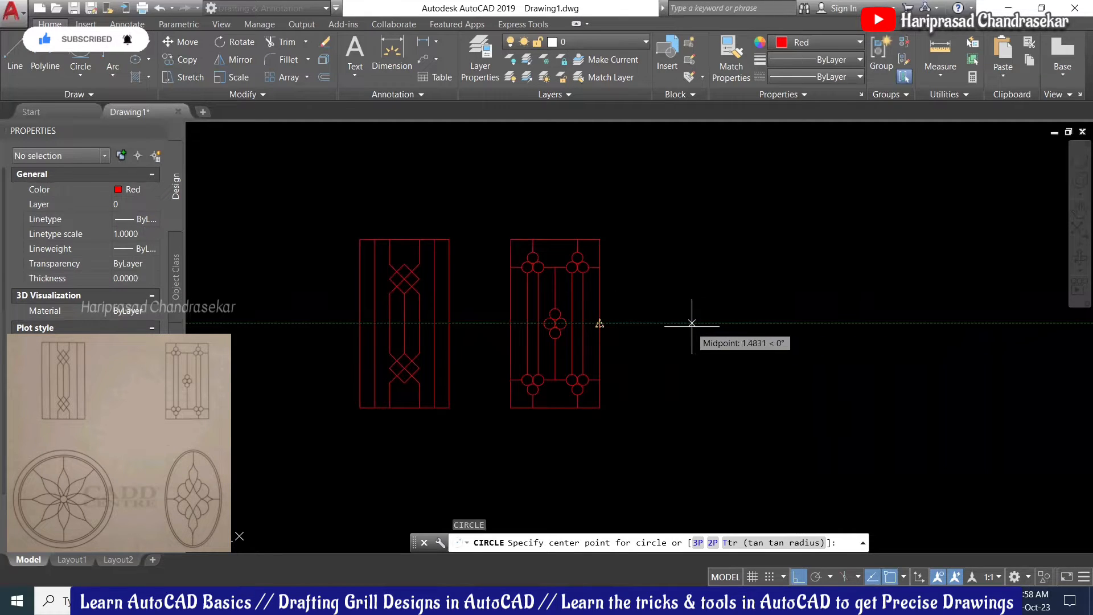
{"action": "left_click", "coordinate": [749, 323]}
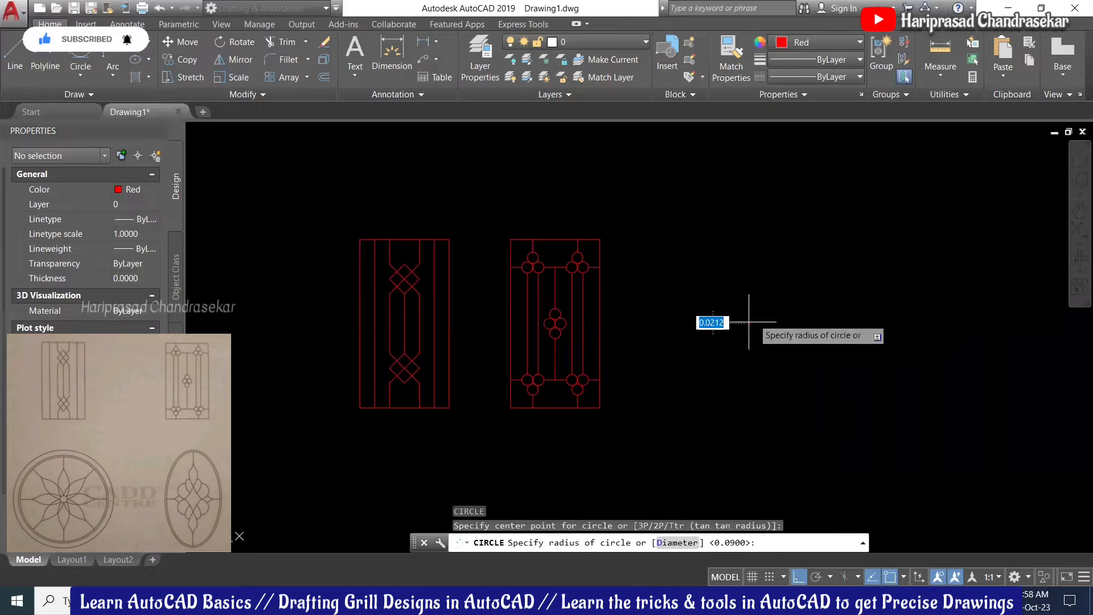
{"action": "left_click", "coordinate": [799, 235]}
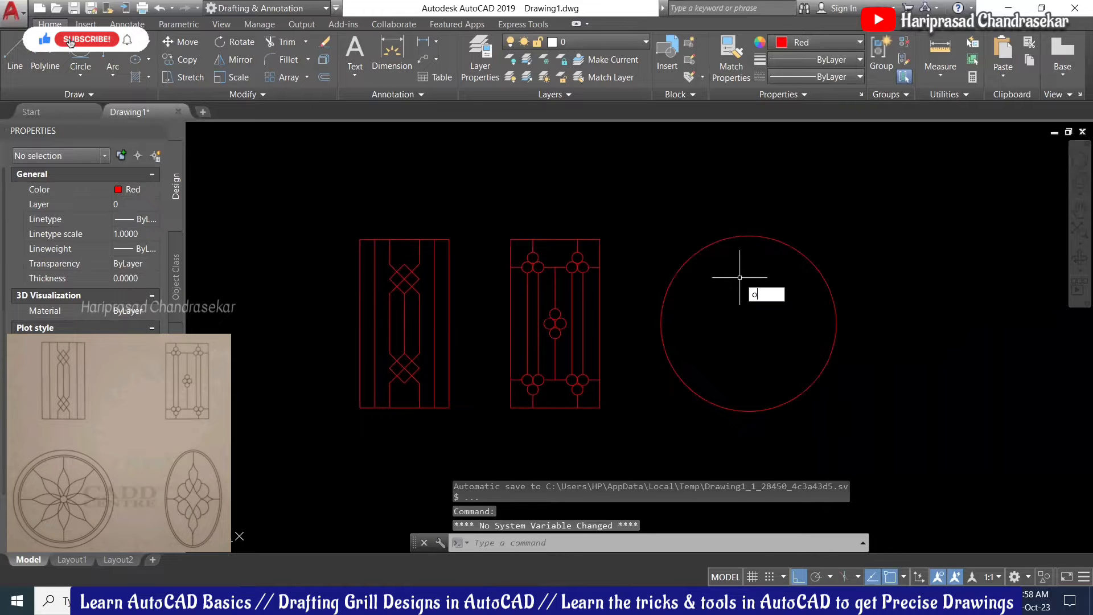
{"action": "key", "text": "Return"}
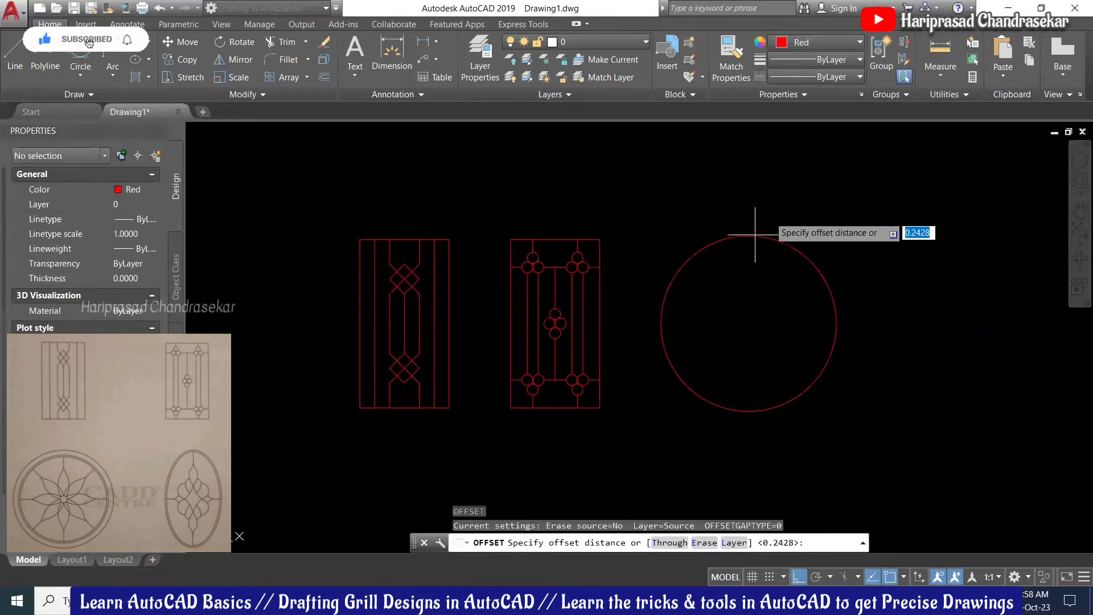
Step: Offset the large circle by a picked distance to create a first concentric ring
{"action": "left_click", "coordinate": [748, 235]}
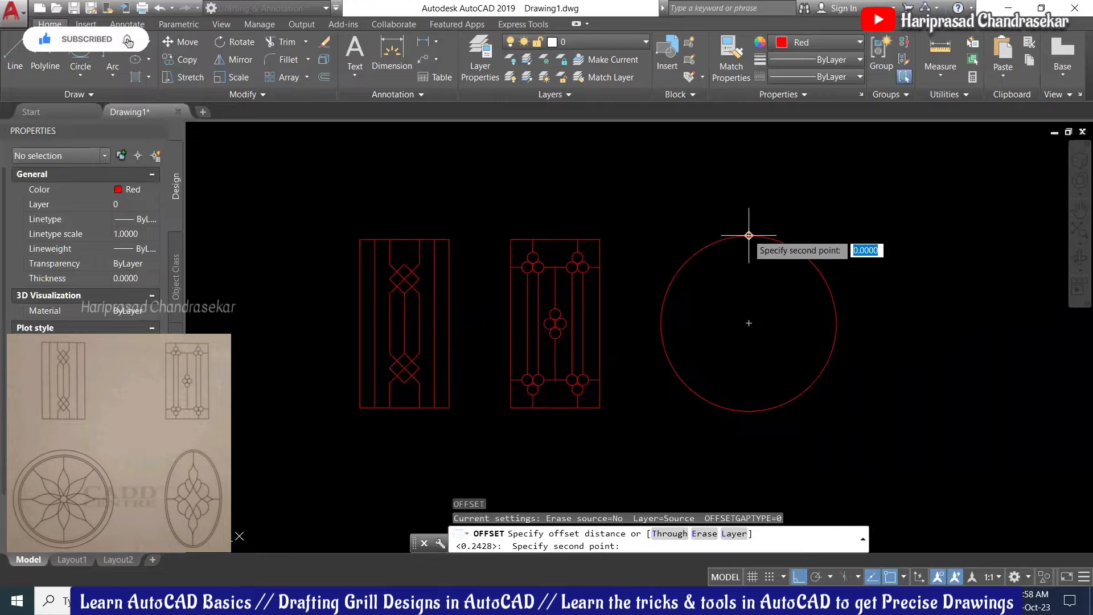
{"action": "scroll", "coordinate": [750, 226], "scroll_direction": "up", "scroll_amount": 4}
{"action": "left_click", "coordinate": [744, 237]}
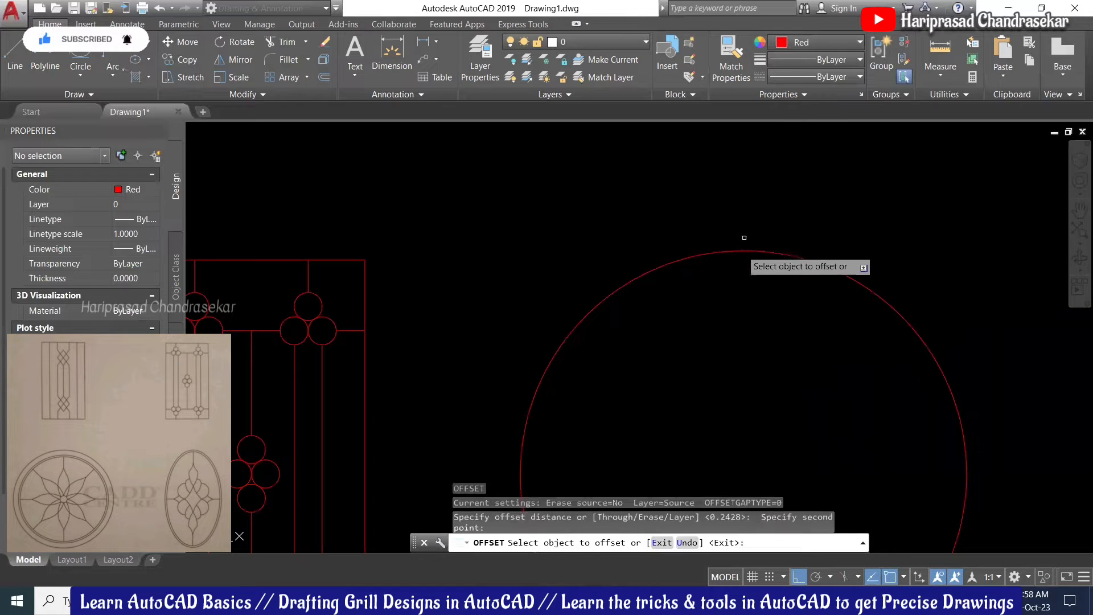
{"action": "left_click", "coordinate": [742, 250]}
{"action": "left_click", "coordinate": [739, 209]}
{"action": "scroll", "coordinate": [739, 209], "scroll_direction": "down", "scroll_amount": 3}
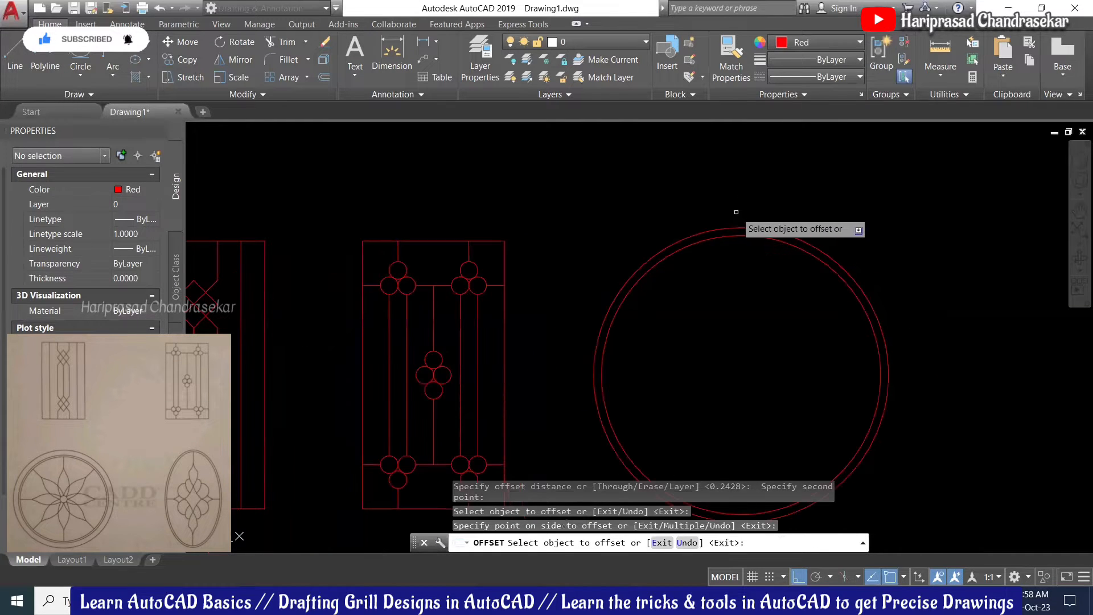
Step: Offset the outer circle again by a new picked distance to add a second ring
{"action": "key", "text": "Return"}
{"action": "key", "text": "Return"}
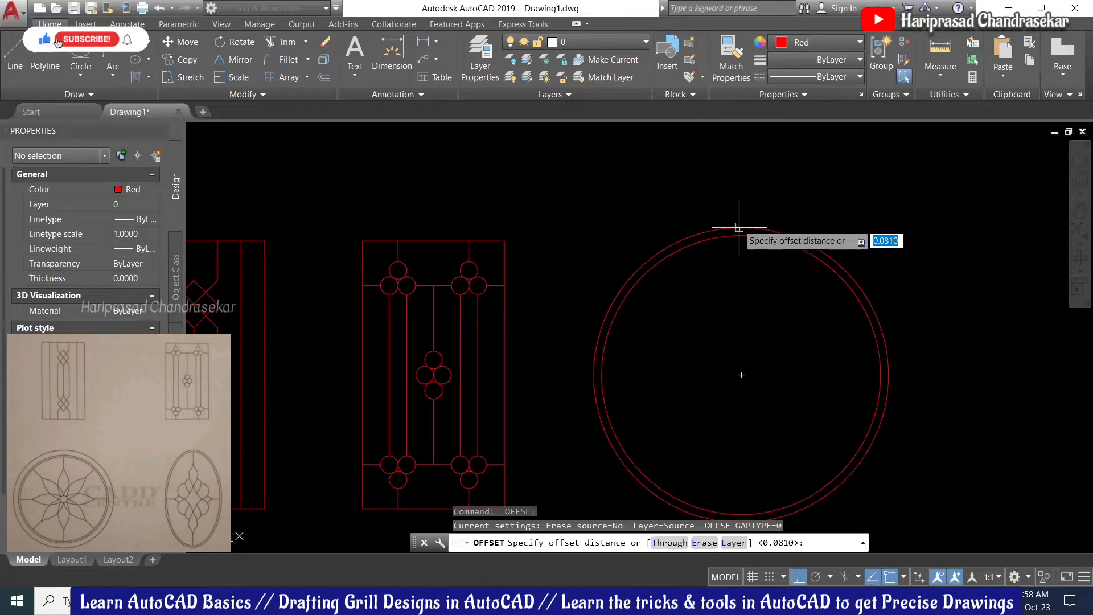
{"action": "left_click", "coordinate": [740, 228]}
{"action": "left_click", "coordinate": [735, 203]}
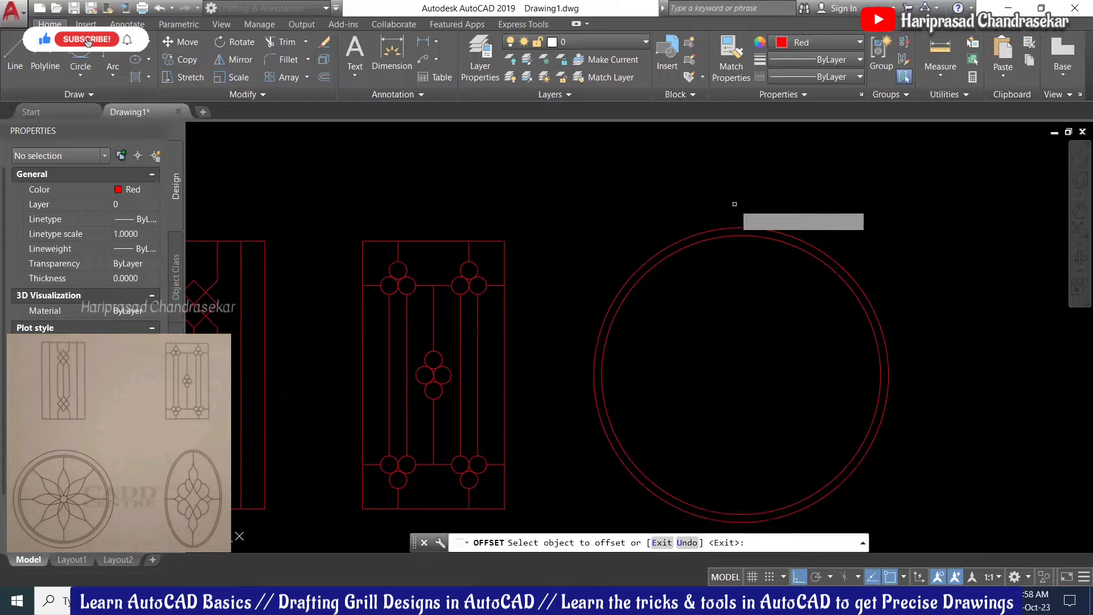
{"action": "left_click", "coordinate": [739, 228]}
{"action": "left_click", "coordinate": [739, 166]}
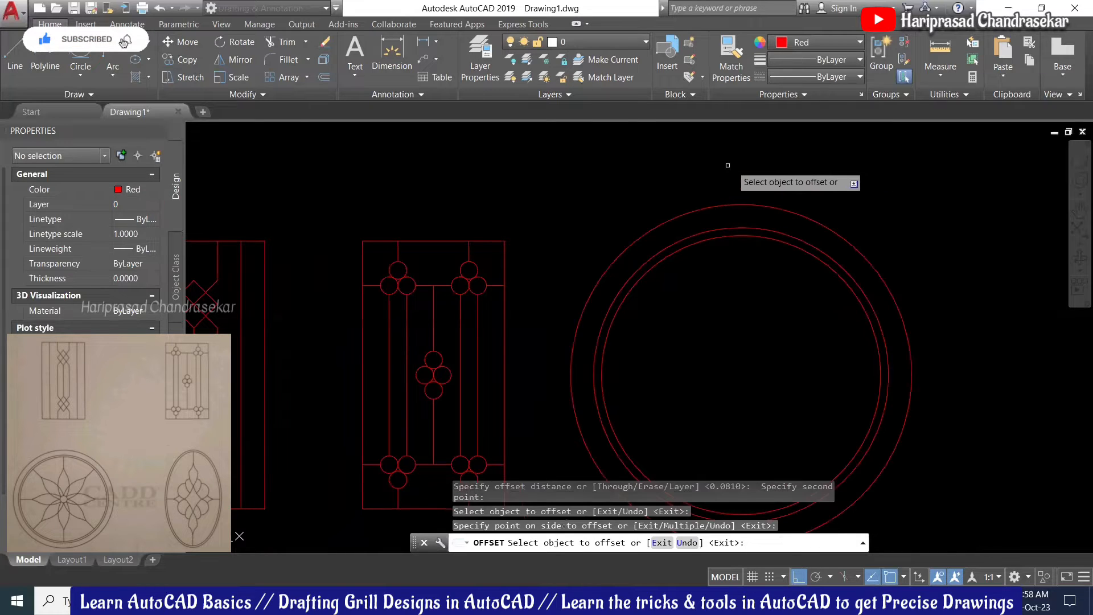
{"action": "scroll", "coordinate": [730, 179], "scroll_direction": "down", "scroll_amount": 4}
{"action": "key", "text": "Escape"}
{"action": "scroll", "coordinate": [746, 255], "scroll_direction": "up", "scroll_amount": 2}
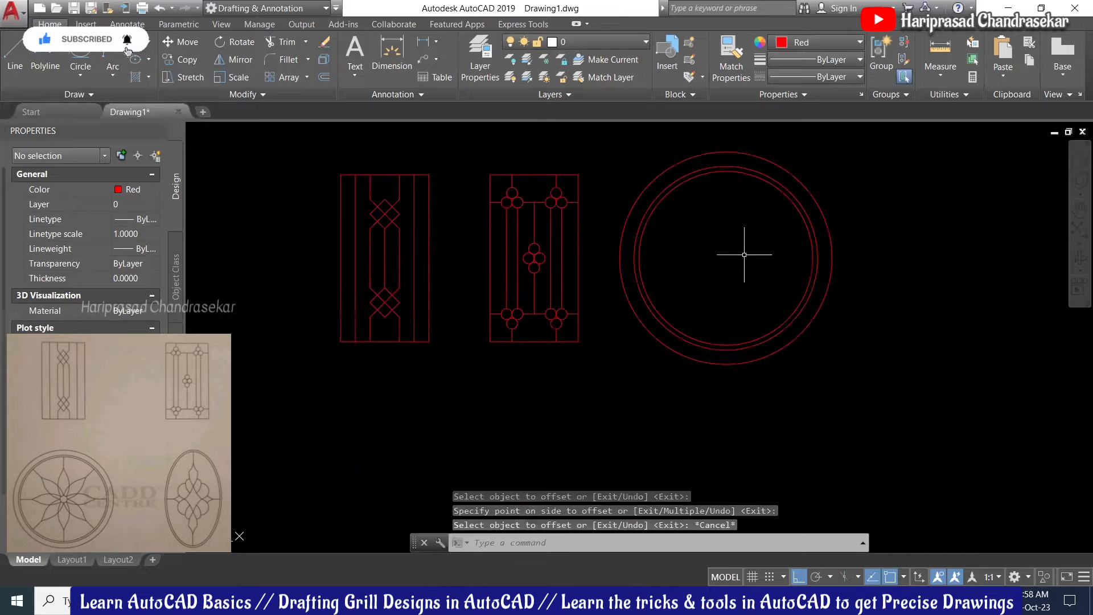
Step: Draw a small circle centred at the rings' common centre
{"action": "key", "text": "Return"}
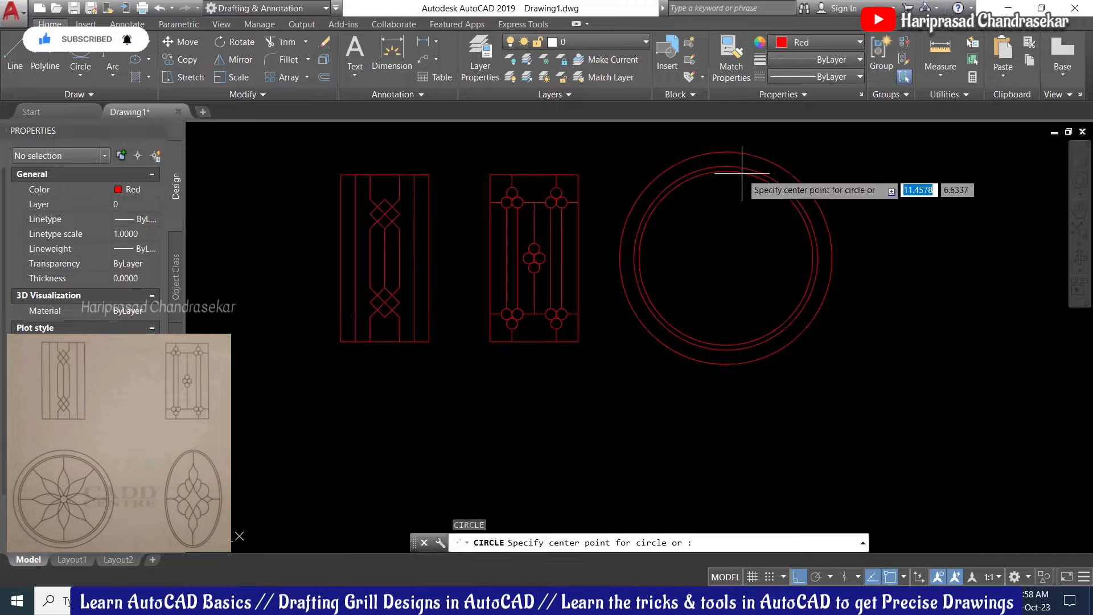
{"action": "left_click", "coordinate": [726, 258]}
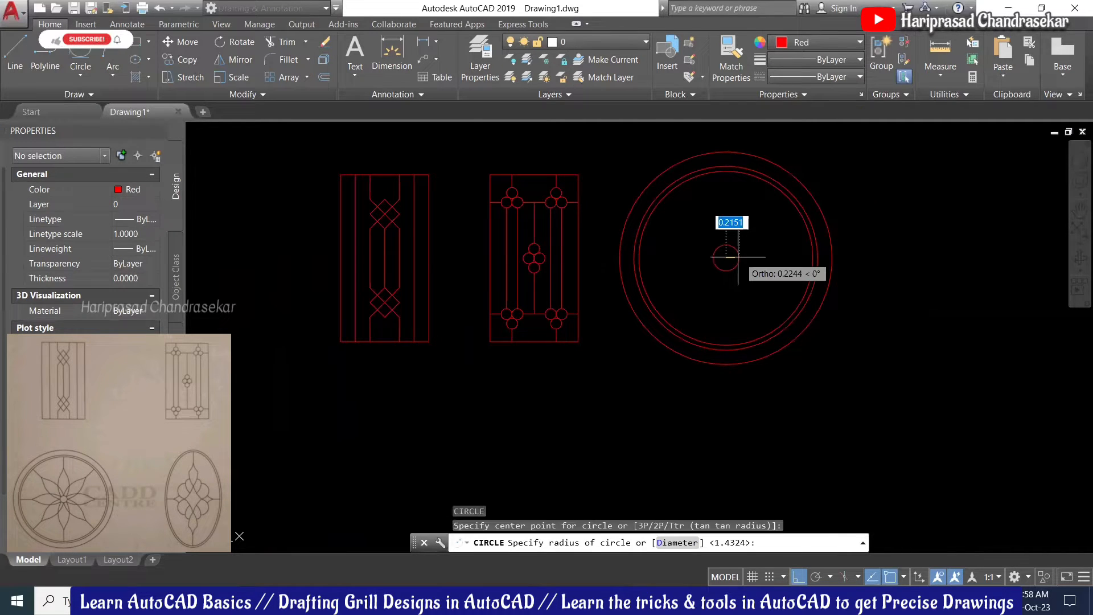
{"action": "scroll", "coordinate": [733, 256], "scroll_direction": "up", "scroll_amount": 4}
{"action": "left_click", "coordinate": [728, 257]}
{"action": "scroll", "coordinate": [781, 272], "scroll_direction": "down", "scroll_amount": 4}
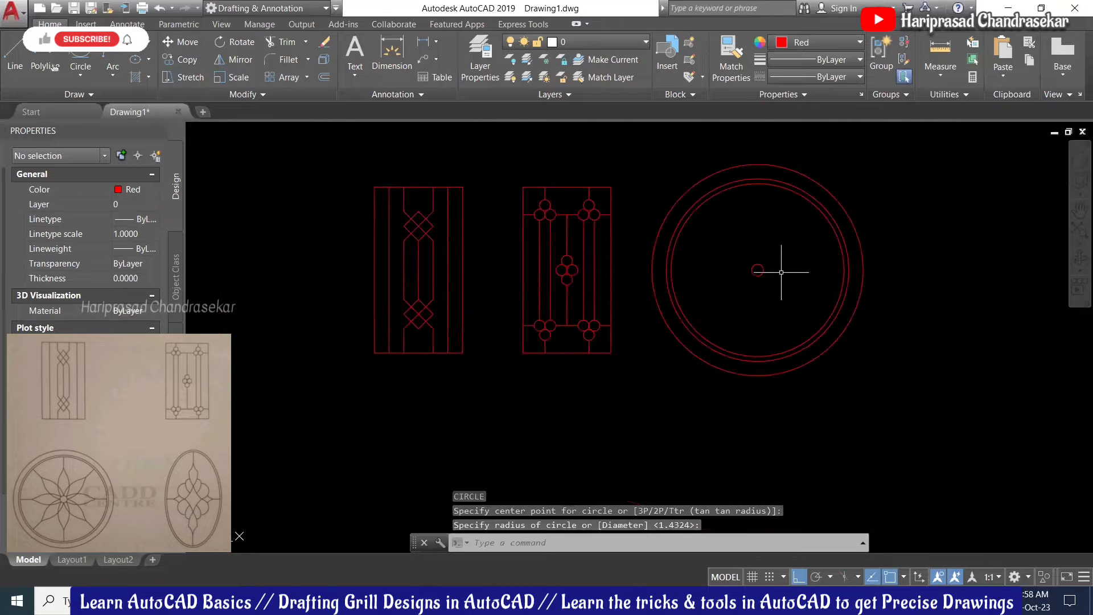
{"action": "scroll", "coordinate": [770, 238], "scroll_direction": "up", "scroll_amount": 4}
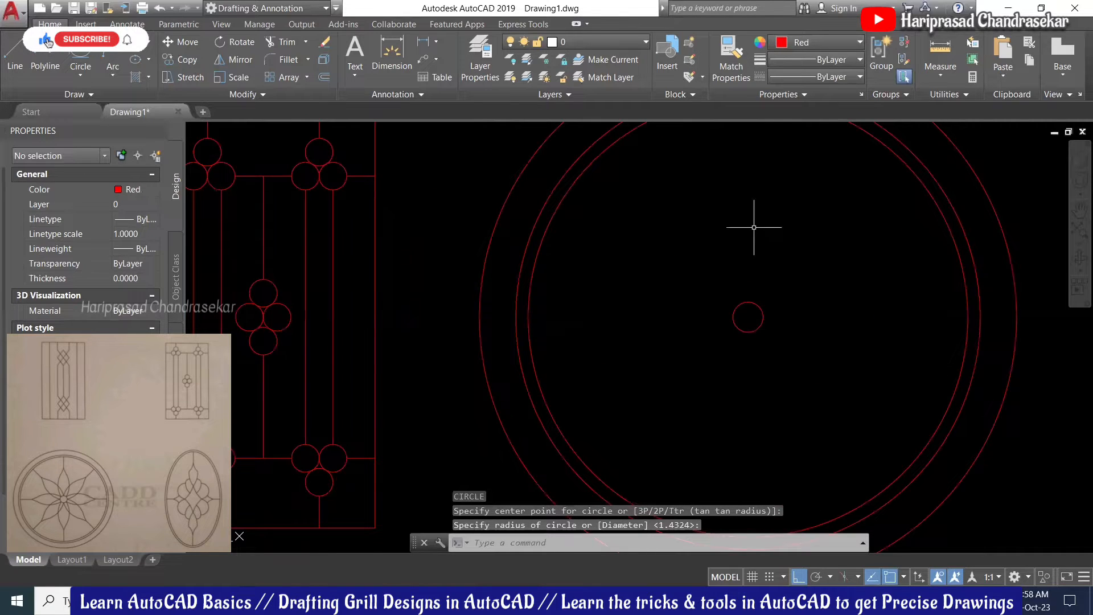
{"action": "middle_click_drag", "start_coordinate": [754, 228], "coordinate": [754, 283]}
Step: Draw a vertical spoke from the inner ring's top down to the small centre circle
{"action": "type", "text": "sp"}
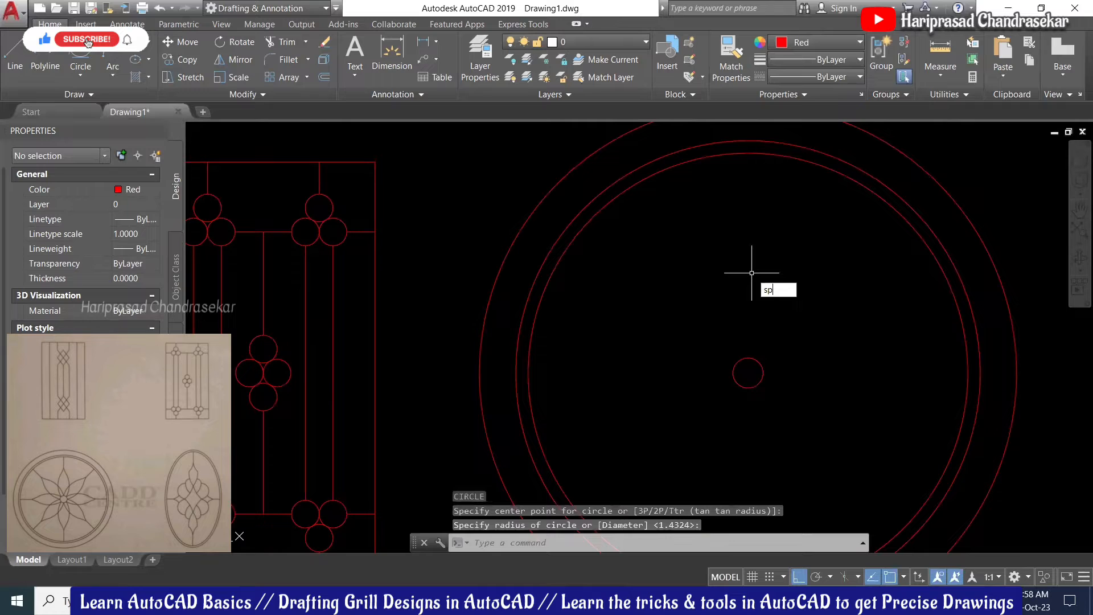
{"action": "key", "text": "Escape"}
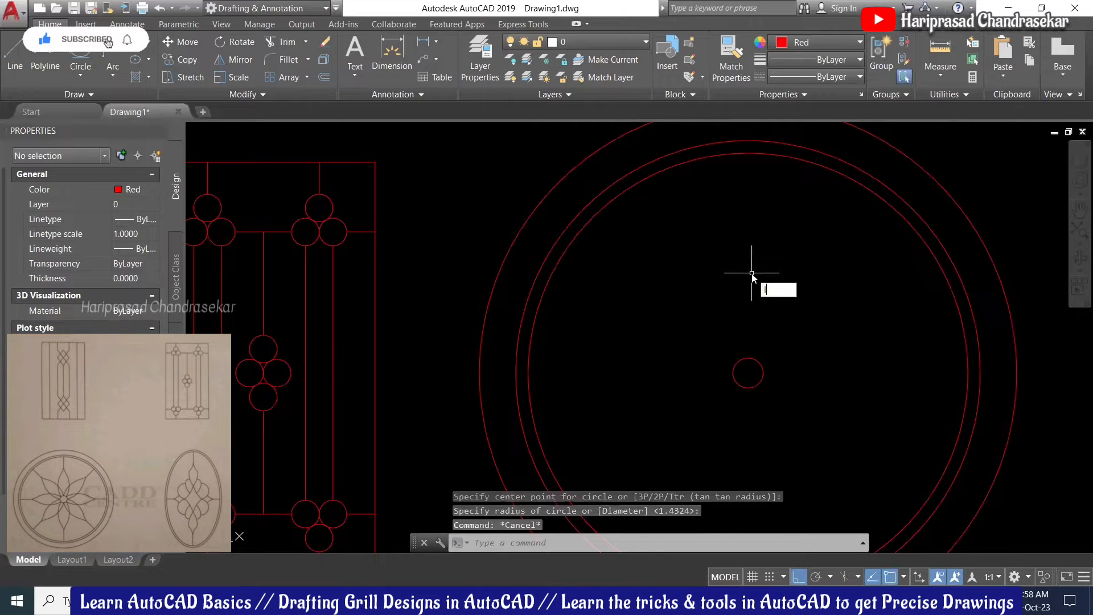
{"action": "type", "text": "l"}
{"action": "key", "text": "Return"}
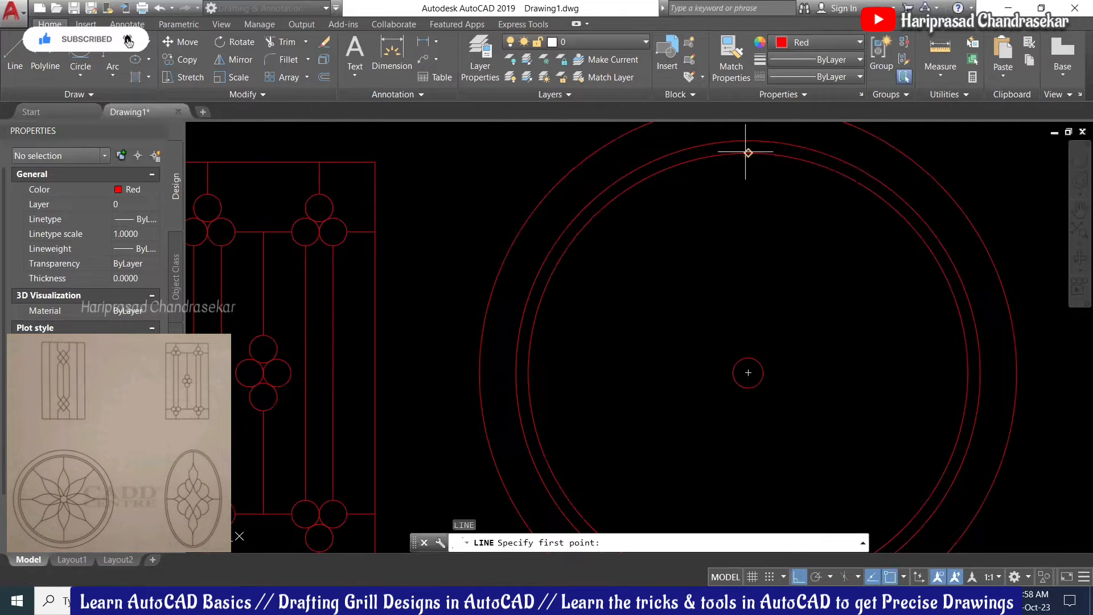
{"action": "left_click", "coordinate": [746, 151]}
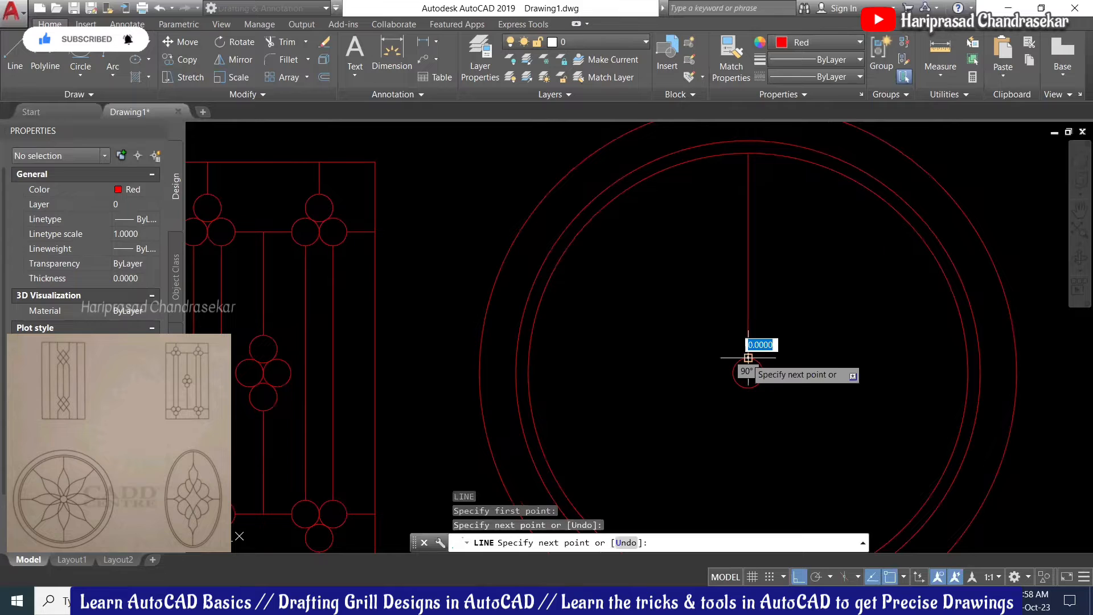
{"action": "left_click", "coordinate": [748, 357]}
{"action": "key", "text": "Return"}
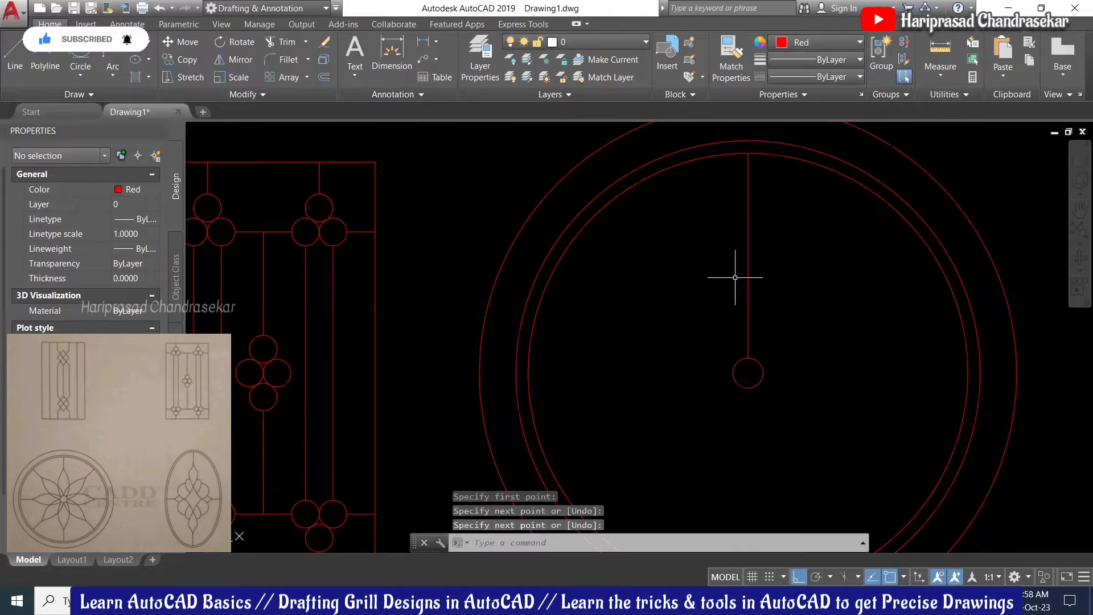
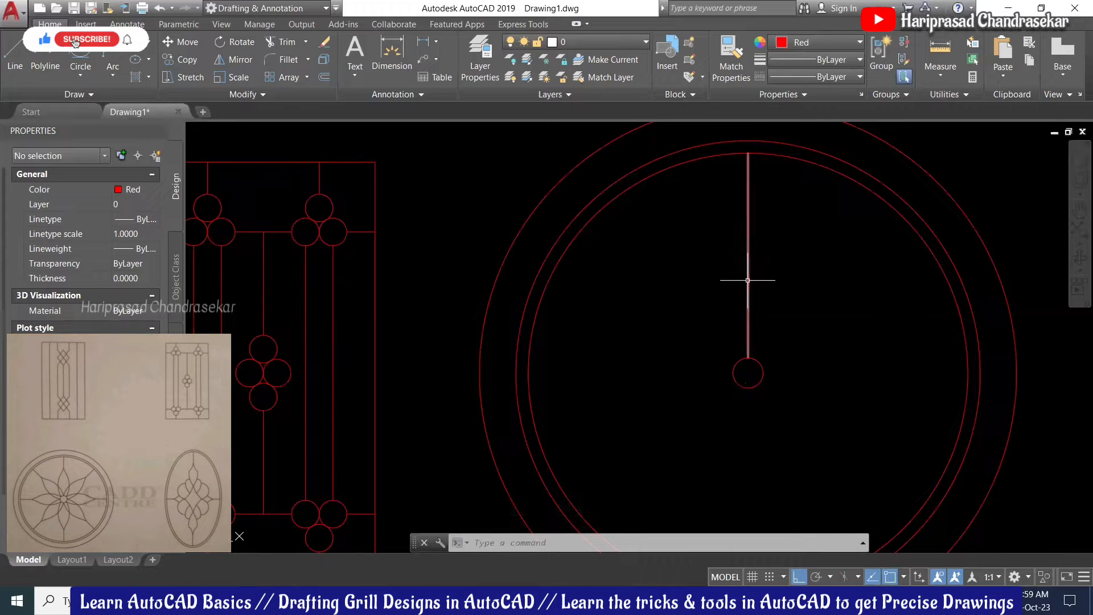
Step: Draw a short horizontal guide line leftward from the vertical spoke
{"action": "type", "text": "l"}
{"action": "key", "text": "Return"}
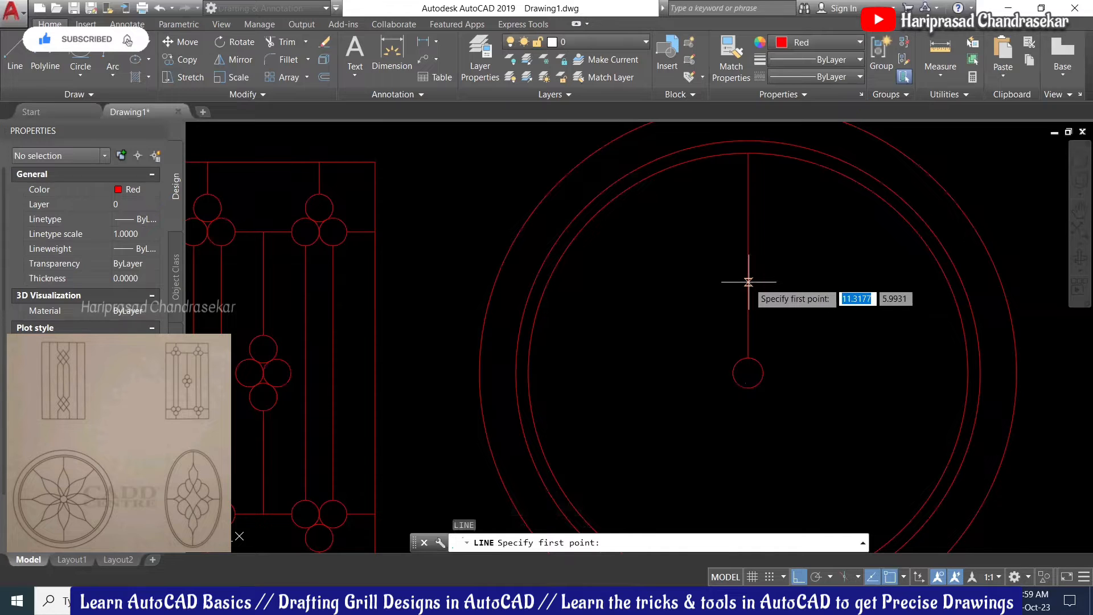
{"action": "left_click", "coordinate": [748, 281]}
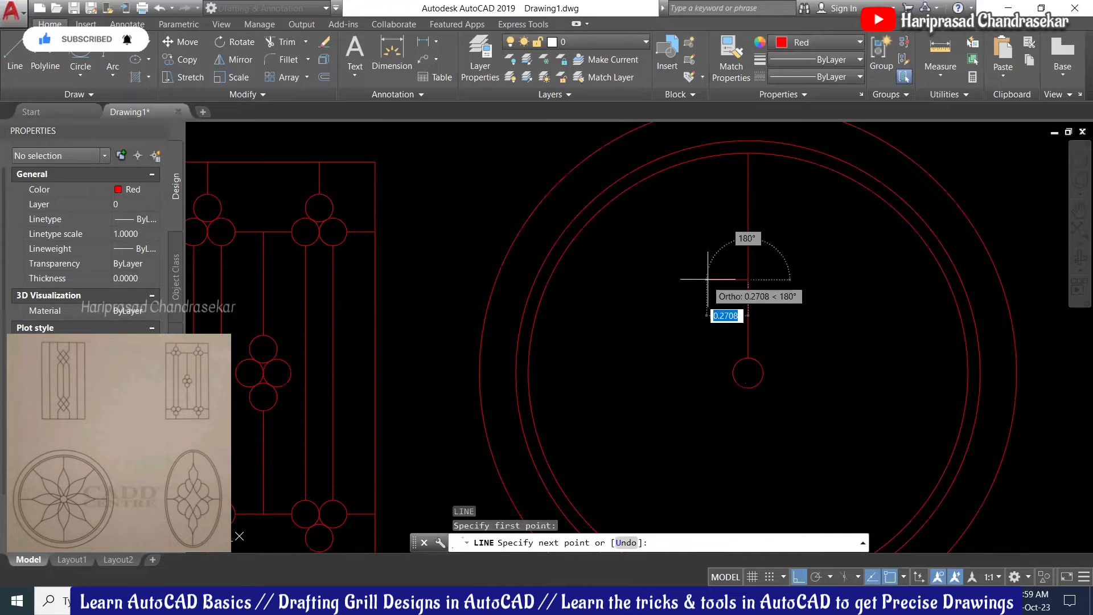
{"action": "left_click", "coordinate": [708, 280]}
{"action": "key", "text": "Escape"}
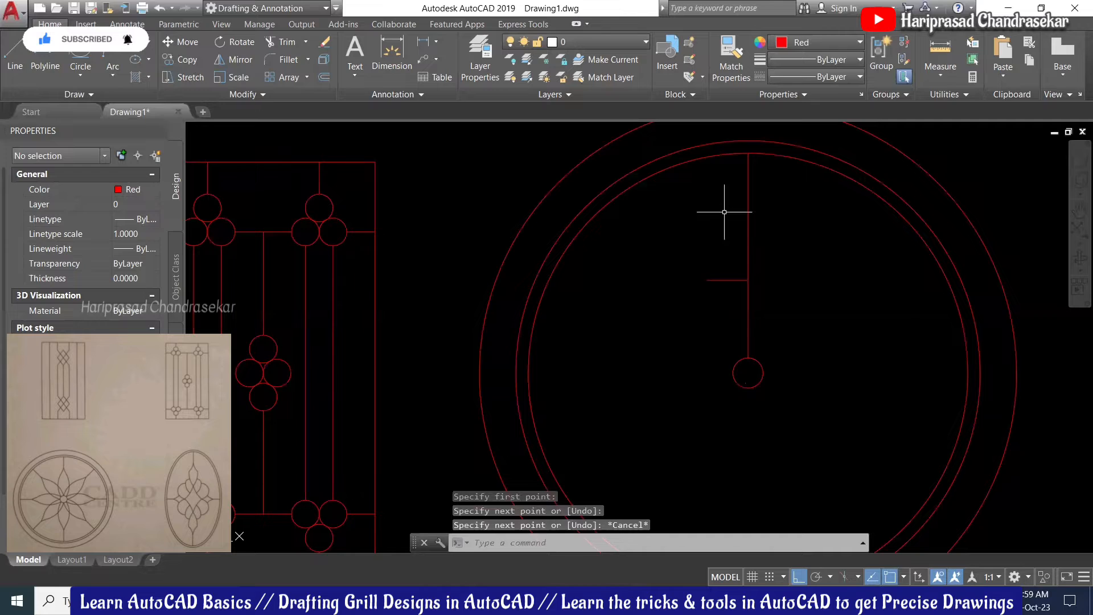
Step: Draw a three-point spline from the spoke's top through the guide's left end to the small circle
{"action": "type", "text": "spline"}
{"action": "key", "text": "Return"}
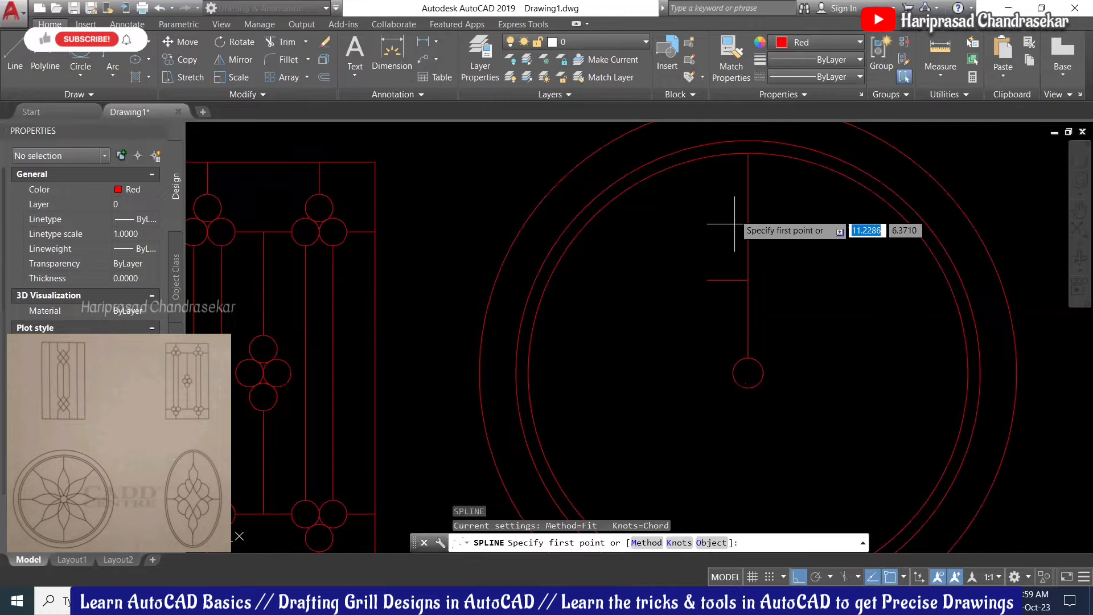
{"action": "left_click", "coordinate": [748, 153]}
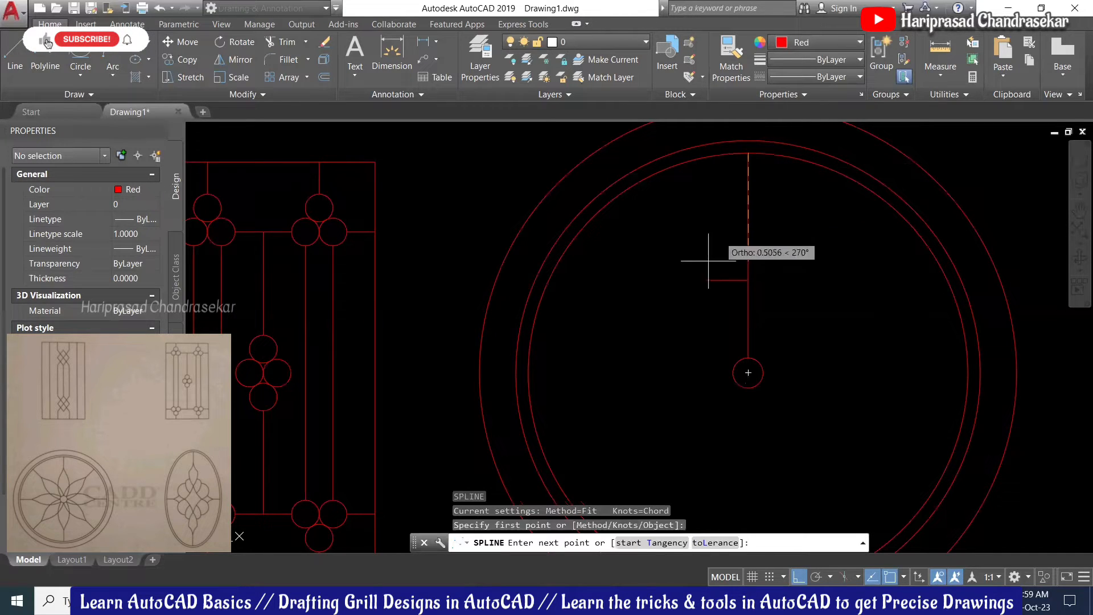
{"action": "left_click", "coordinate": [707, 280]}
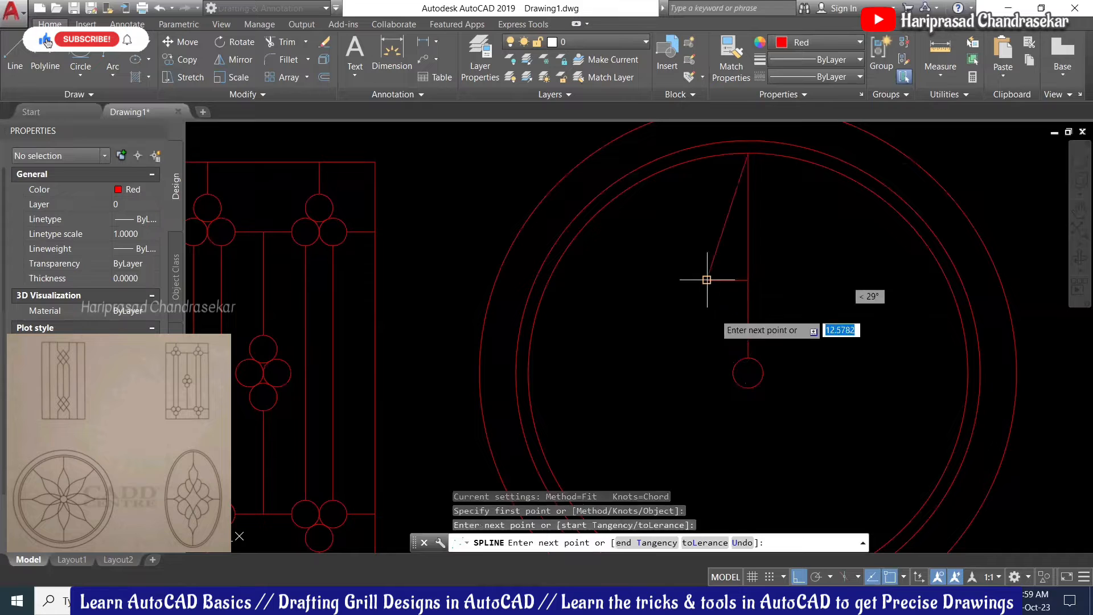
{"action": "left_click", "coordinate": [741, 360]}
{"action": "key", "text": "Return"}
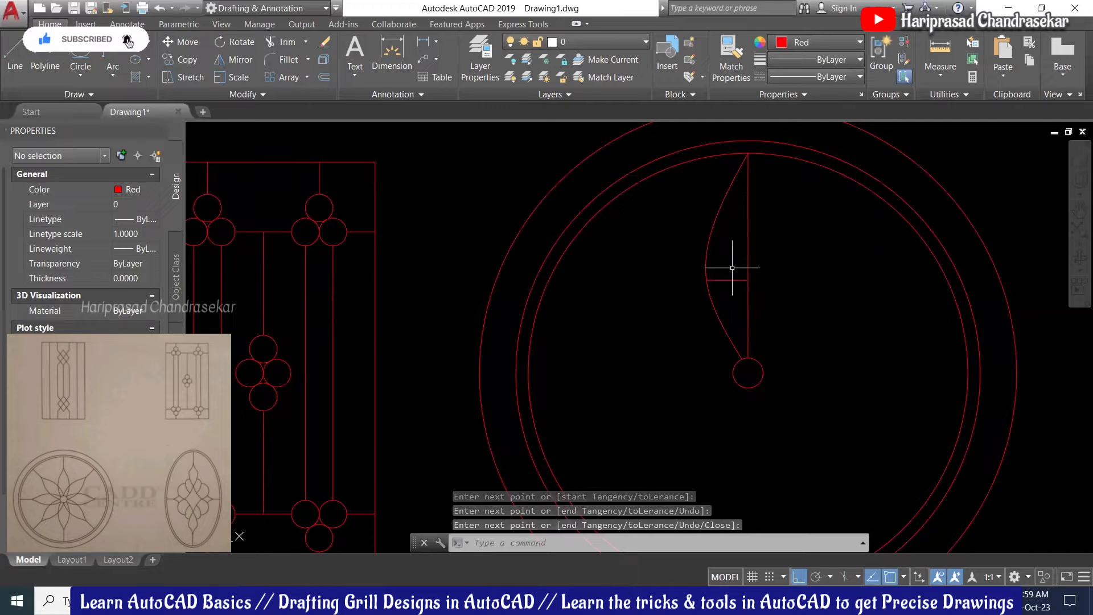
Step: Erase the vertical and horizontal guide lines and select the new spline
{"action": "left_click", "coordinate": [781, 253]}
{"action": "left_click", "coordinate": [729, 305]}
{"action": "key", "text": "Delete"}
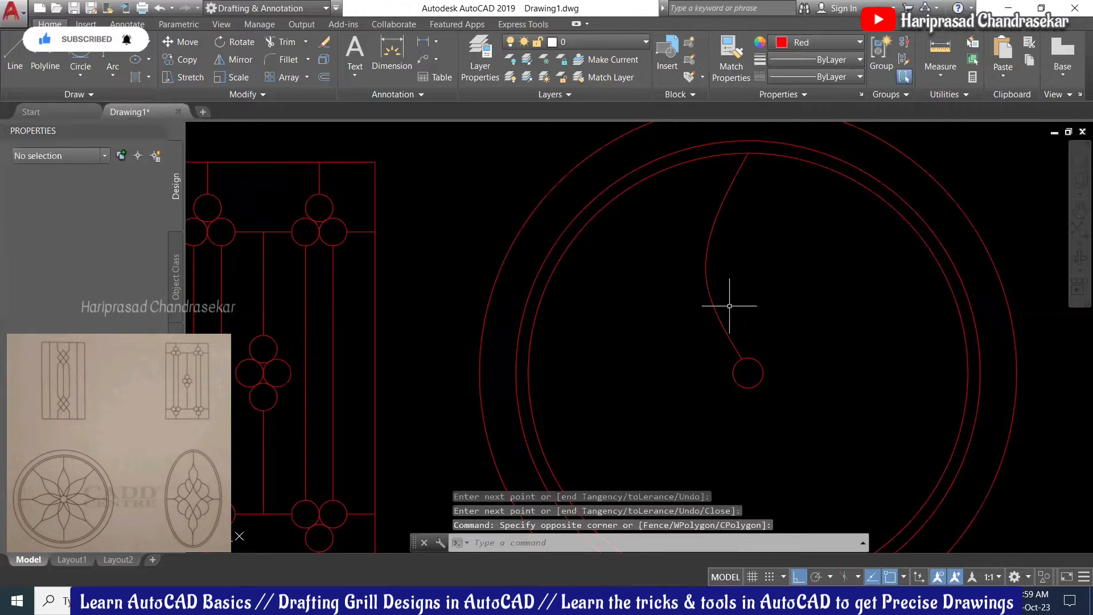
{"action": "left_click", "coordinate": [743, 275]}
{"action": "left_click", "coordinate": [667, 318]}
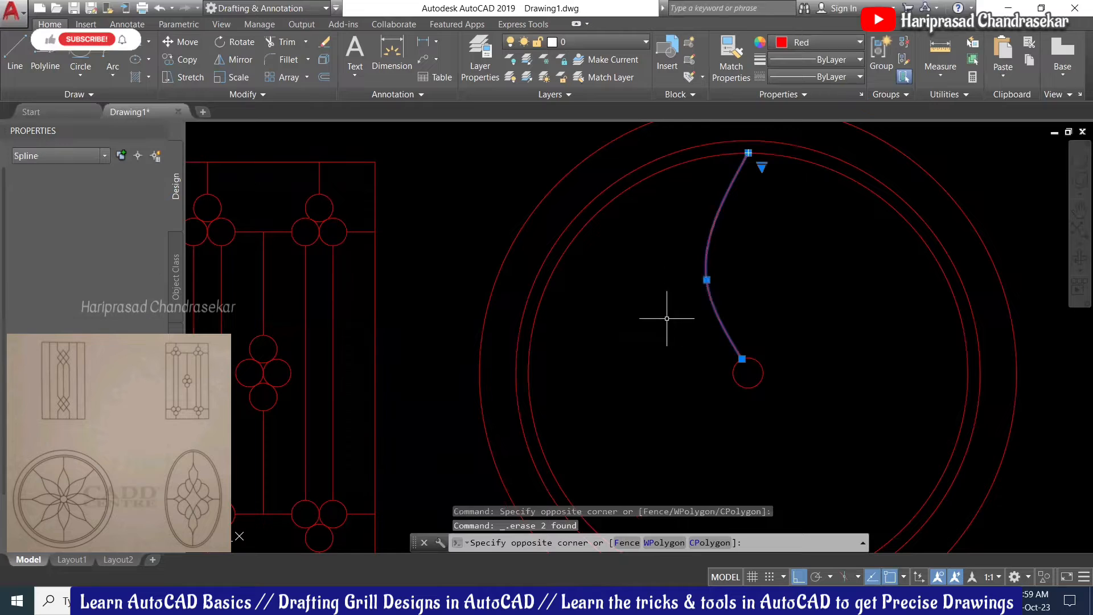
{"action": "type", "text": "mi"}
{"action": "key", "text": "Return"}
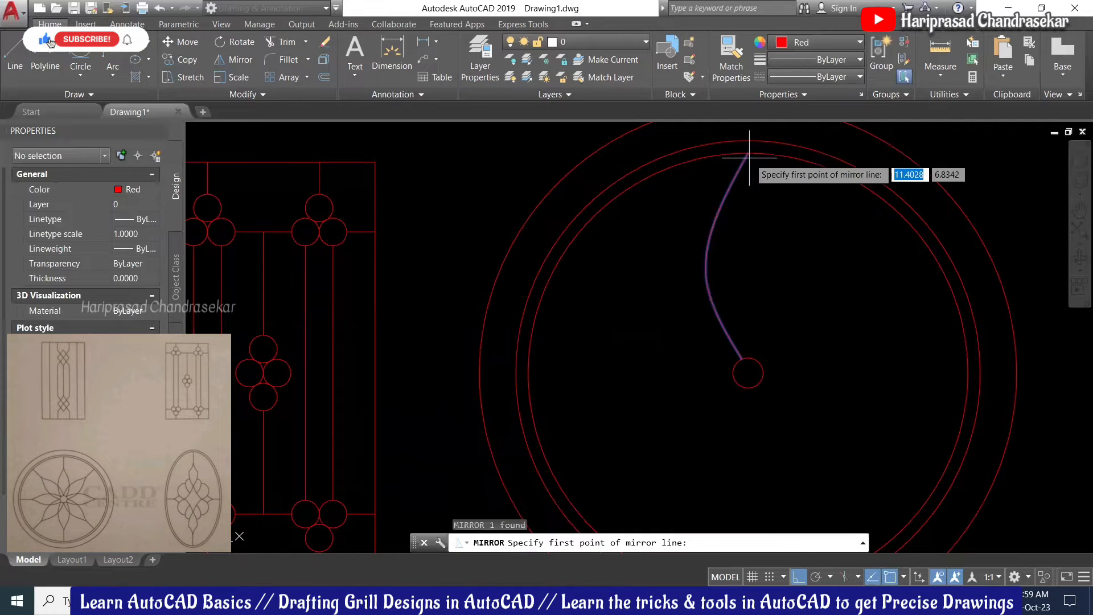
Step: Mirror the spline about the vertical axis through the small circle's centre, keeping the original
{"action": "left_click", "coordinate": [748, 153]}
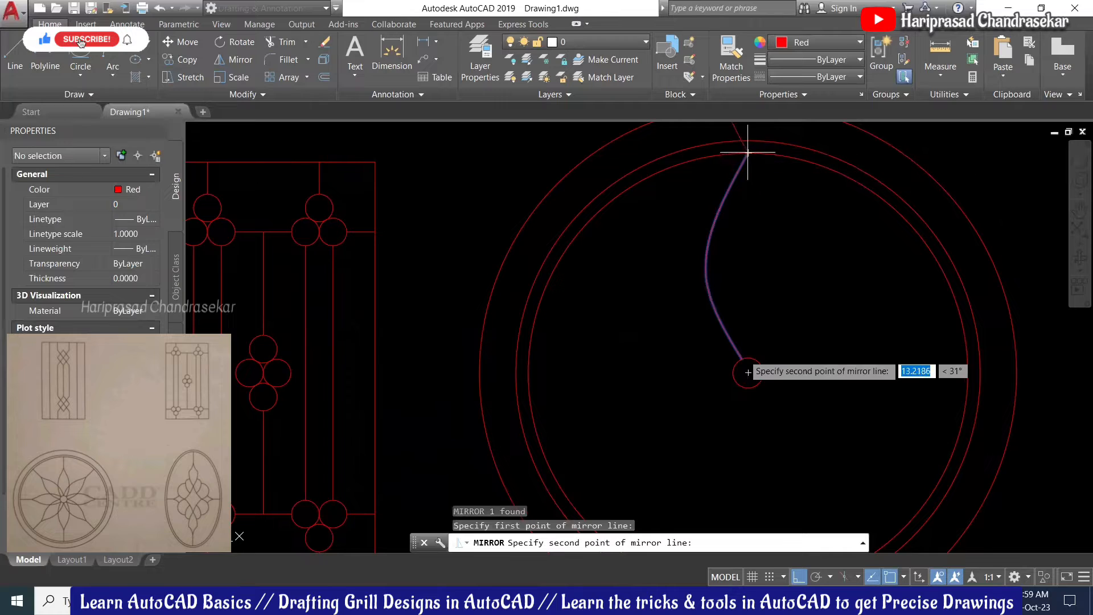
{"action": "left_click", "coordinate": [748, 374]}
{"action": "key", "text": "Return"}
{"action": "scroll", "coordinate": [760, 308], "scroll_direction": "down", "scroll_amount": 3}
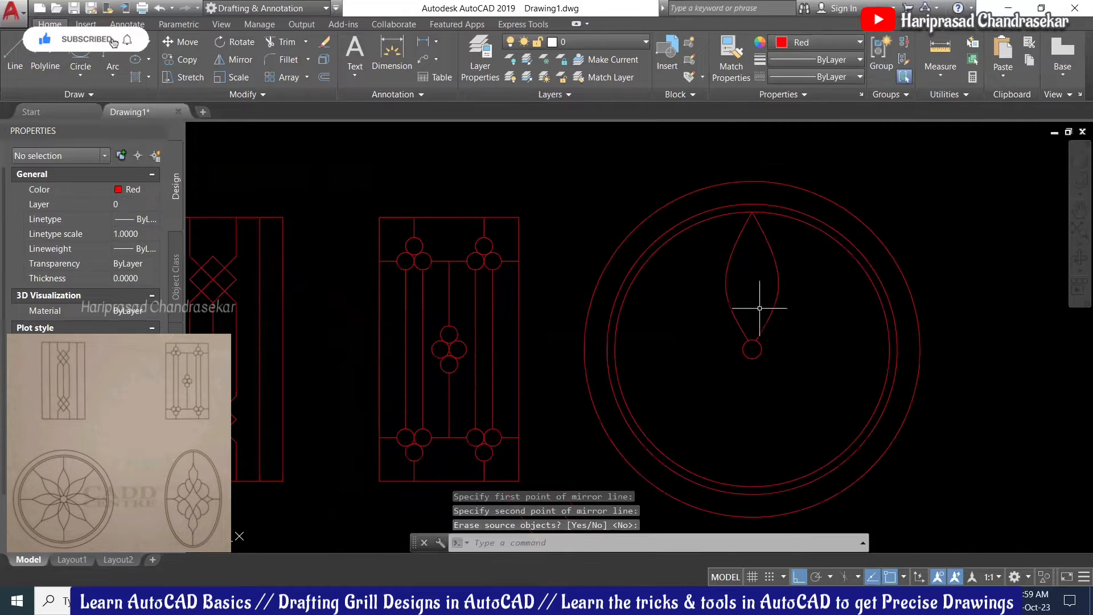
{"action": "left_click", "coordinate": [799, 273]}
{"action": "key", "text": "Escape"}
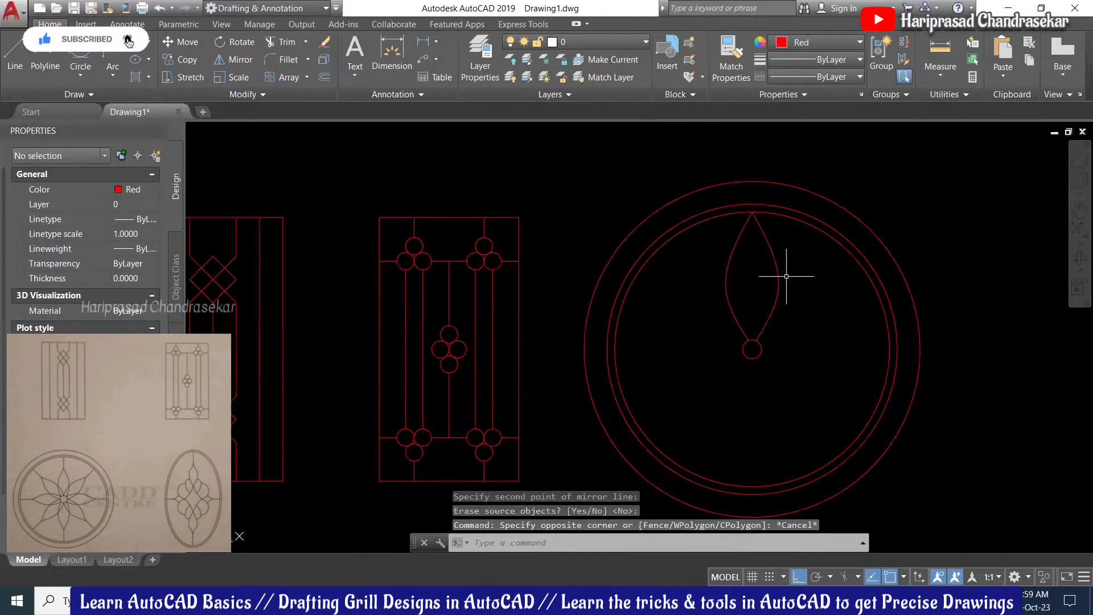
{"action": "scroll", "coordinate": [790, 271], "scroll_direction": "up", "scroll_amount": 2}
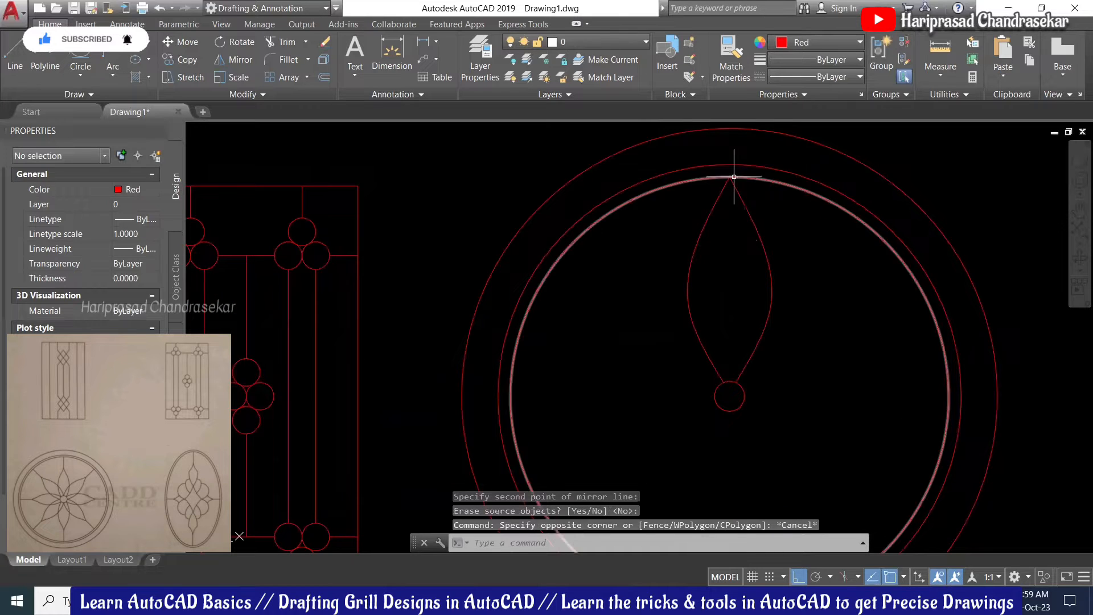
Step: Draw a short vertical stem line down from the inner circle's top
{"action": "type", "text": "l"}
{"action": "key", "text": "Return"}
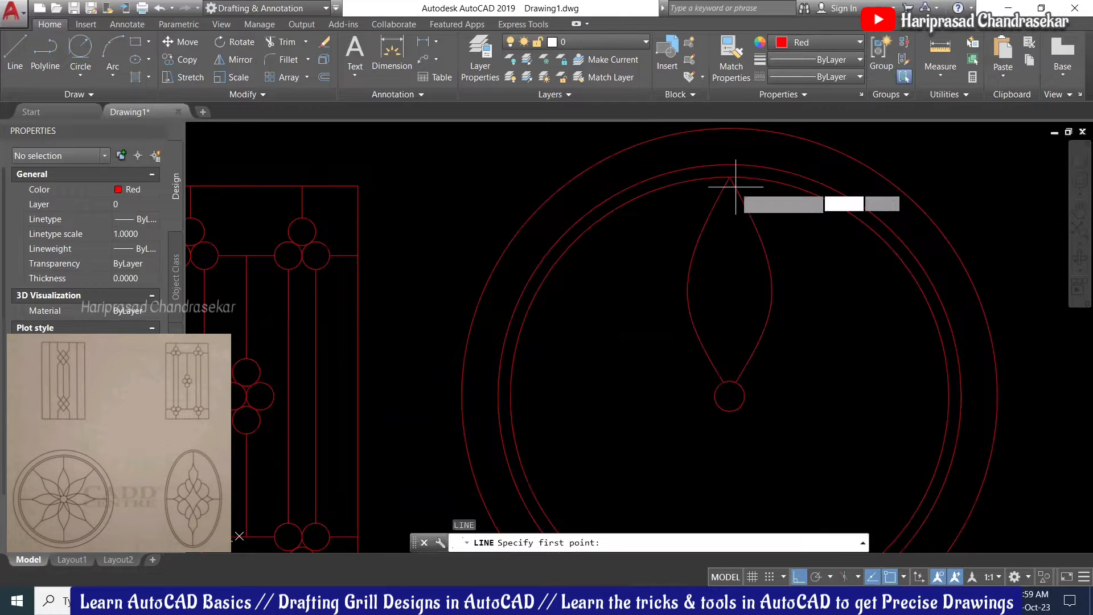
{"action": "left_click", "coordinate": [730, 178]}
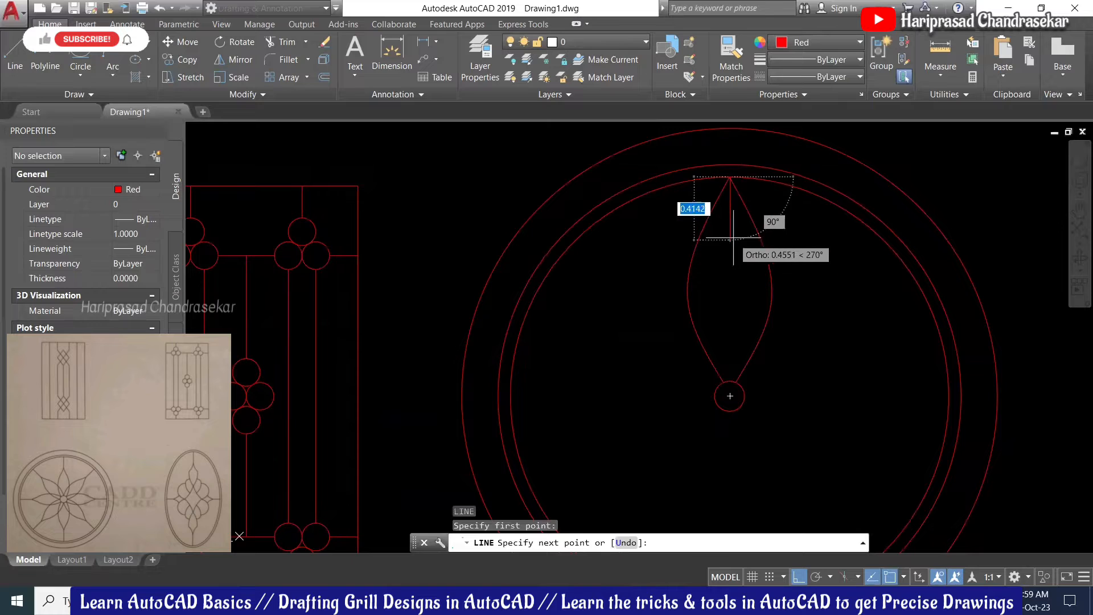
{"action": "left_click", "coordinate": [730, 221]}
{"action": "key", "text": "Escape"}
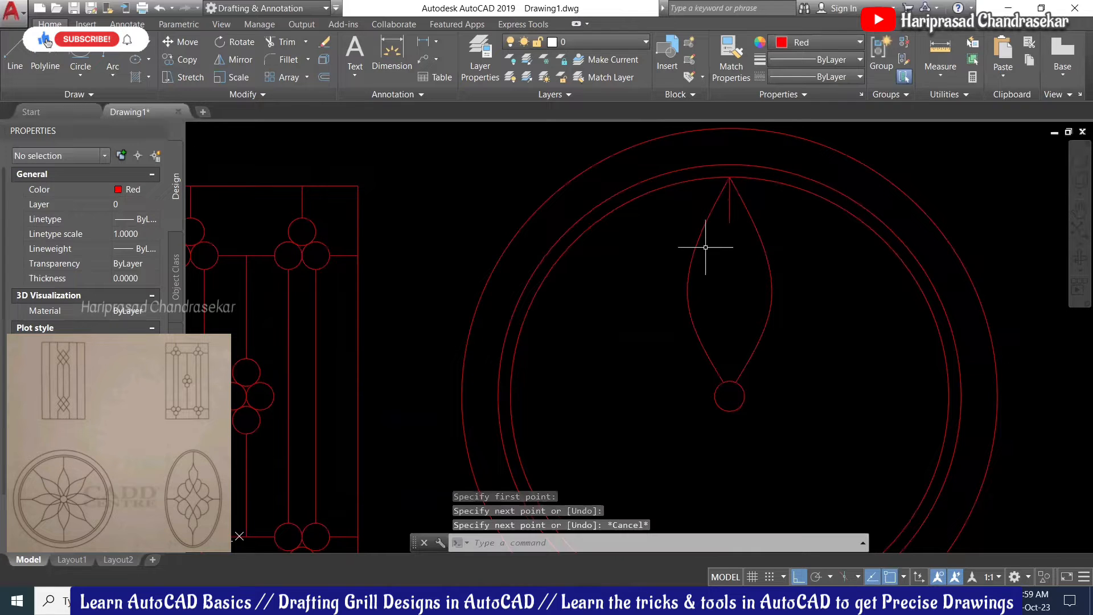
Step: Stretch both splines' top endpoints down to the stem line's lower end to form the leaf tip
{"action": "left_click", "coordinate": [701, 235]}
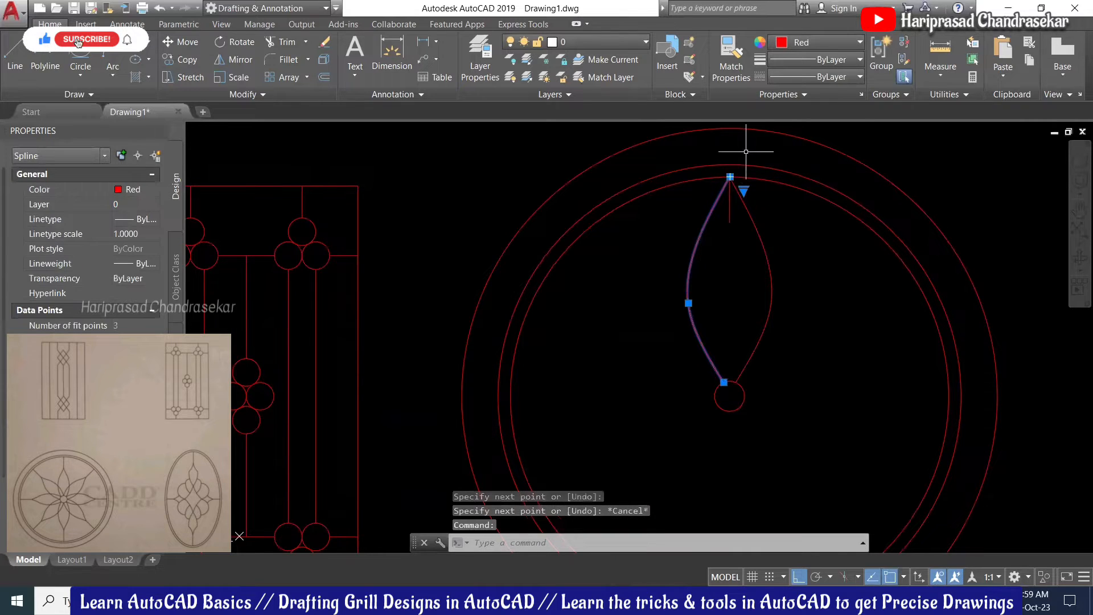
{"action": "left_click", "coordinate": [730, 177]}
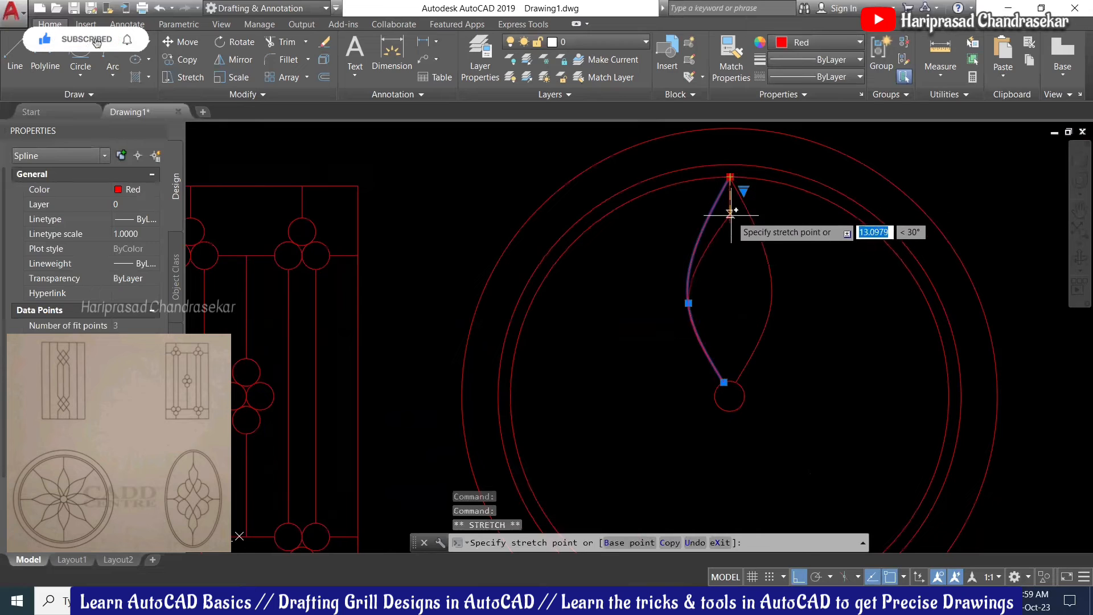
{"action": "left_click", "coordinate": [730, 221]}
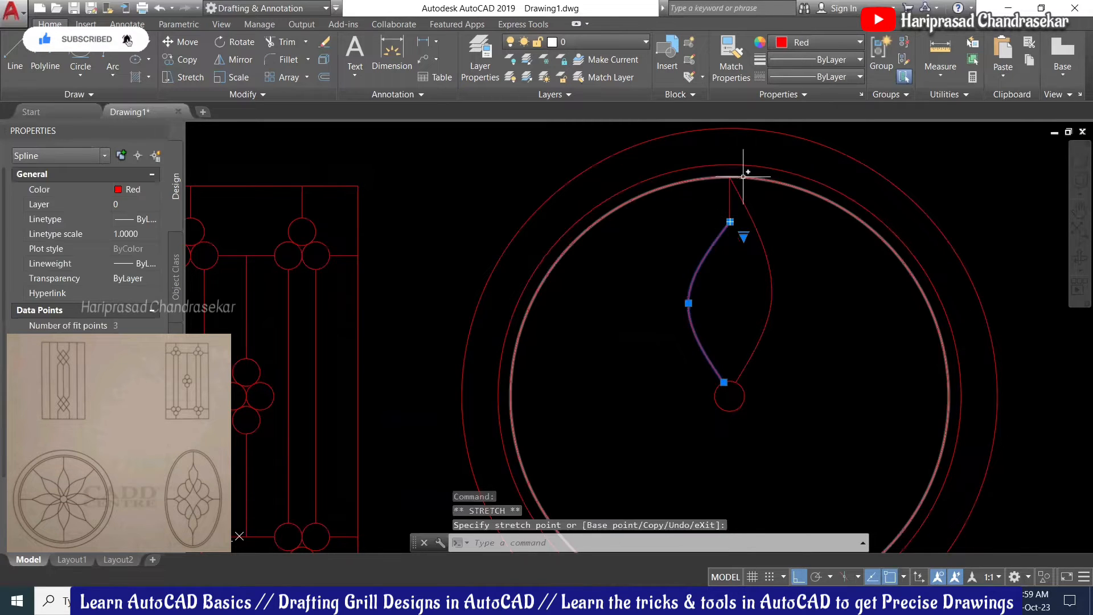
{"action": "key", "text": "Escape"}
{"action": "left_click", "coordinate": [738, 194]}
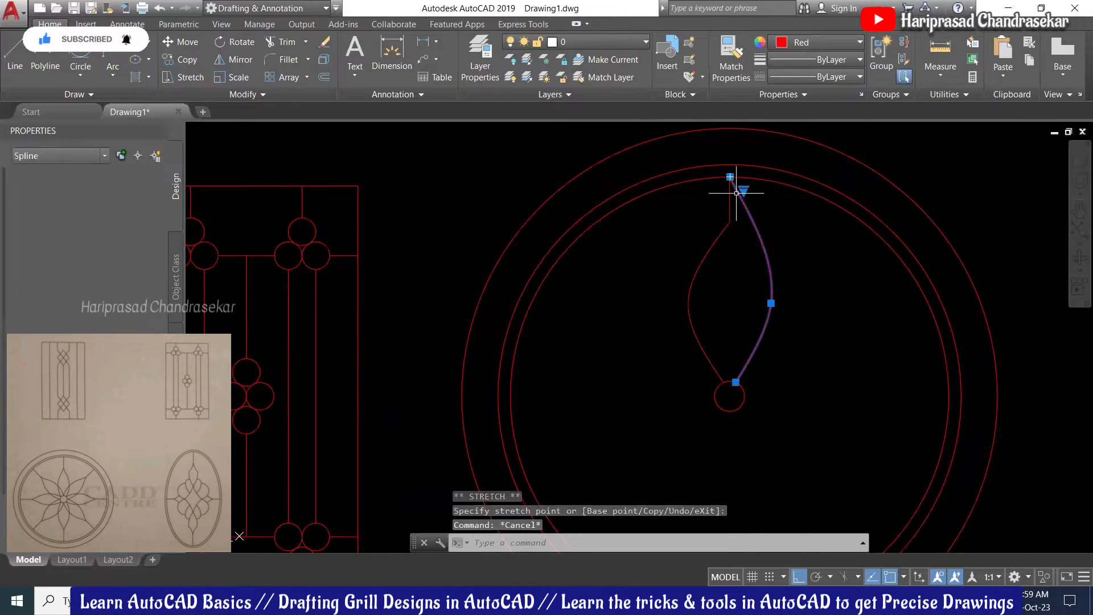
{"action": "left_click", "coordinate": [730, 176]}
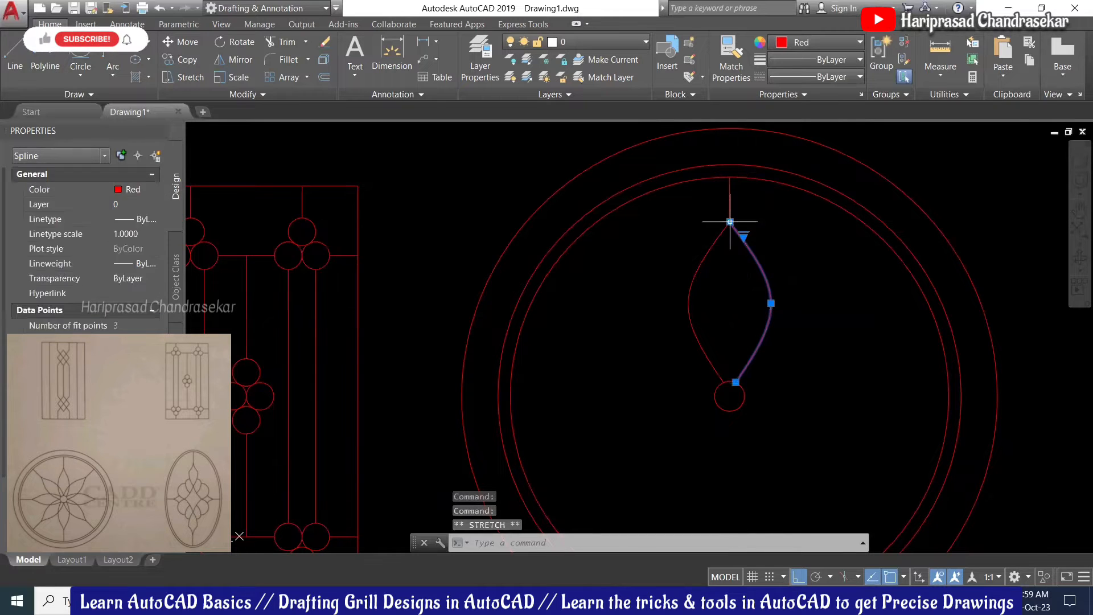
{"action": "key", "text": "Escape"}
{"action": "key", "text": "Escape"}
{"action": "scroll", "coordinate": [764, 224], "scroll_direction": "down", "scroll_amount": 4}
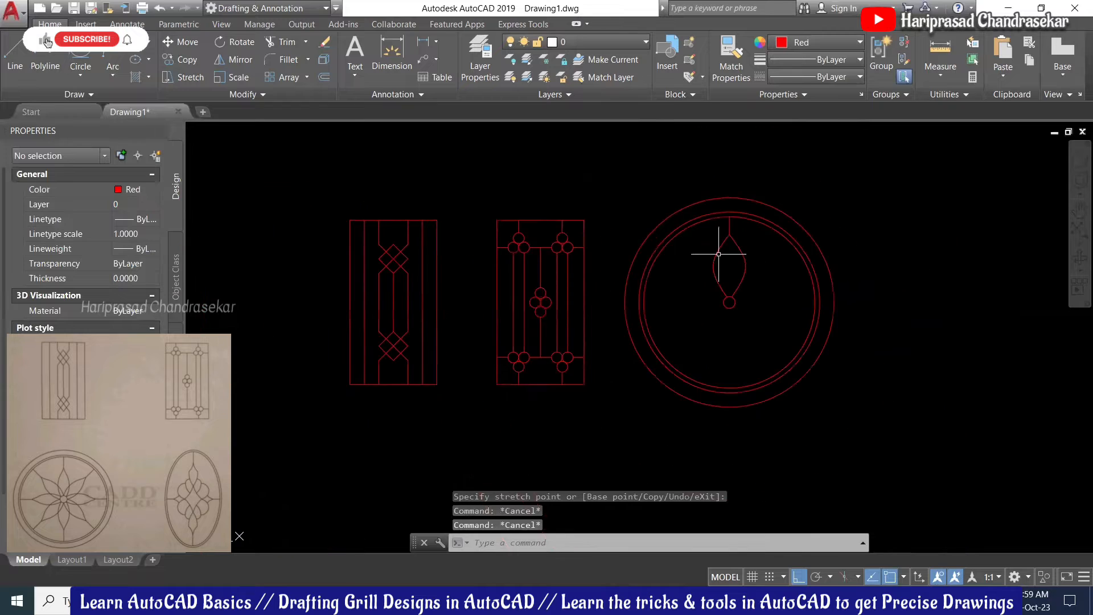
{"action": "scroll", "coordinate": [734, 251], "scroll_direction": "up", "scroll_amount": 2}
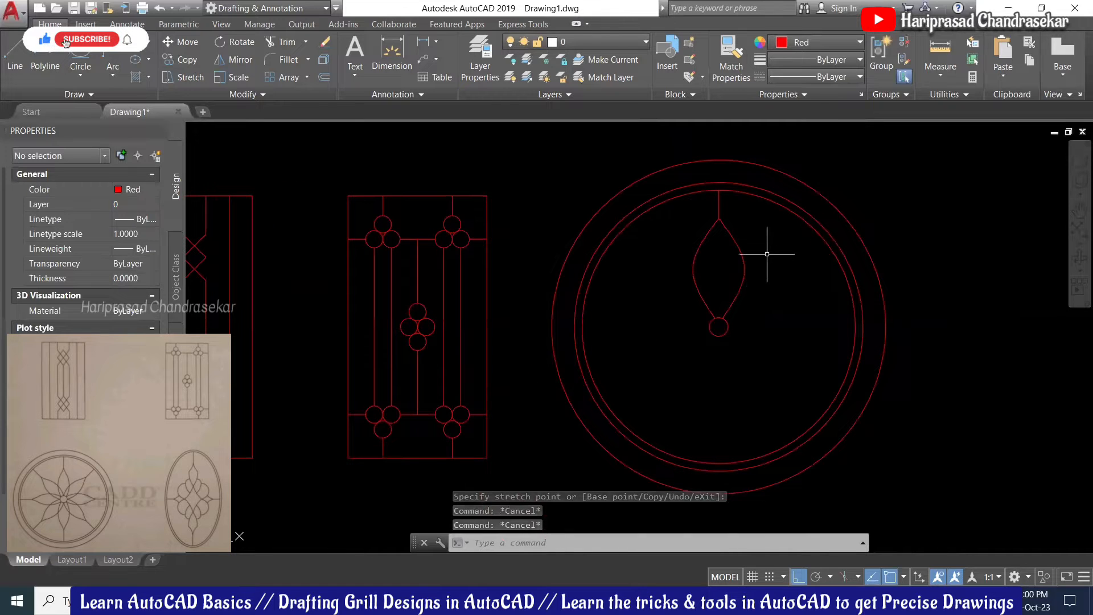
Step: Select the leaf's two curves and stem, then polar-array them around the small circle's centre
{"action": "left_click", "coordinate": [769, 254]}
{"action": "left_click", "coordinate": [656, 288]}
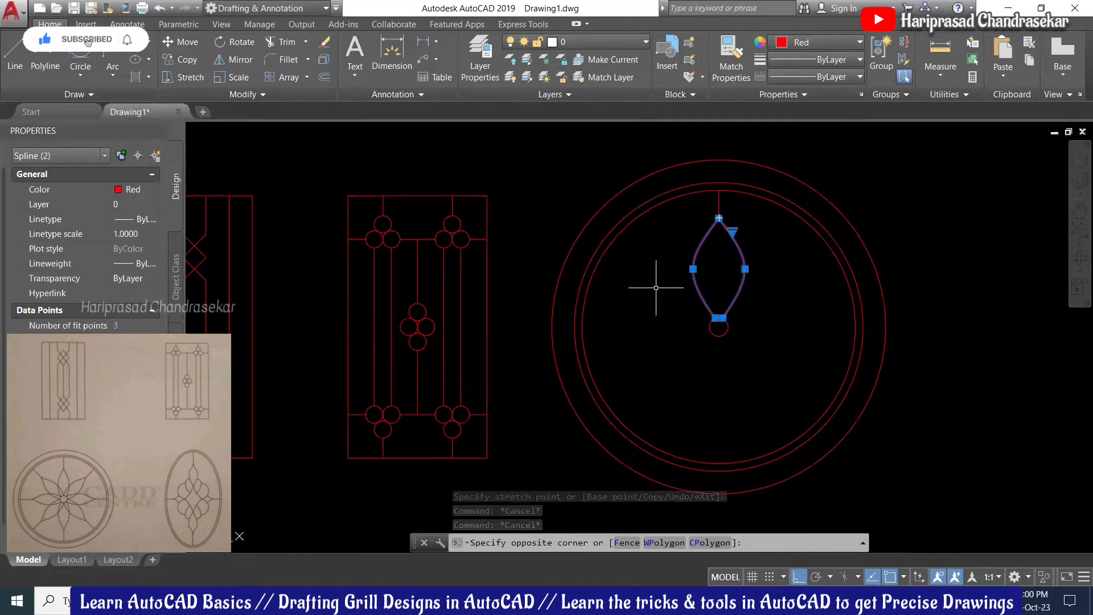
{"action": "left_click", "coordinate": [721, 198]}
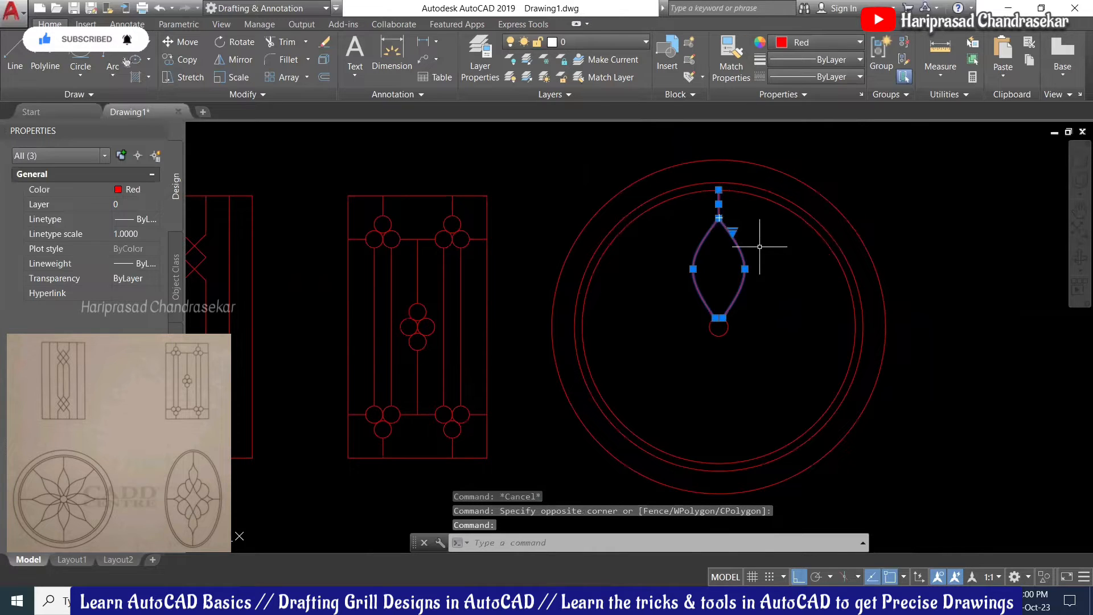
{"action": "type", "text": "ar"}
{"action": "key", "text": "Return"}
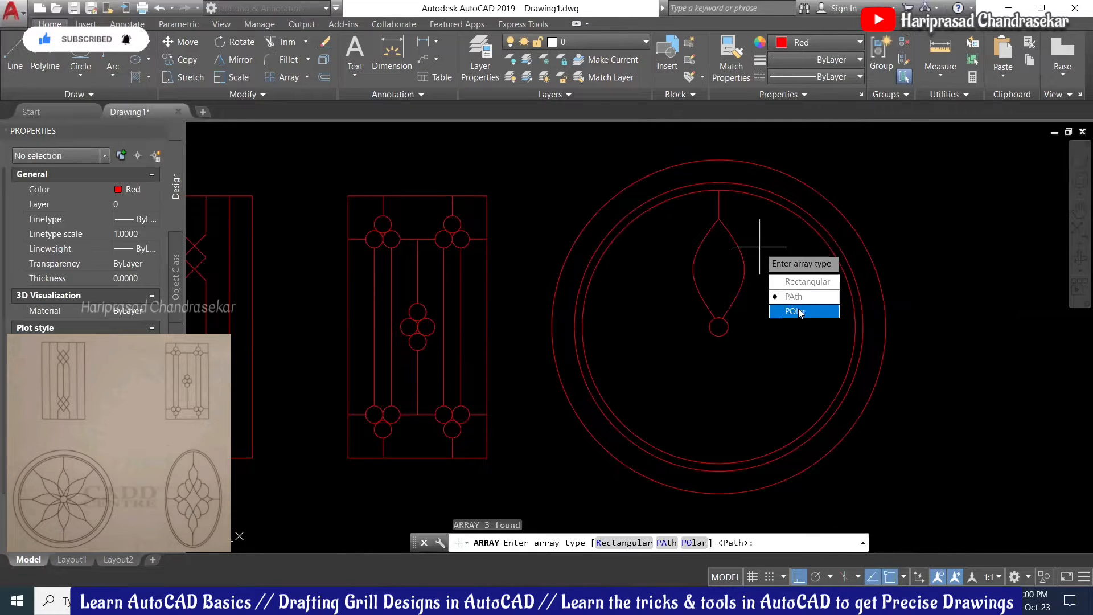
{"action": "left_click", "coordinate": [800, 311]}
{"action": "scroll", "coordinate": [719, 311], "scroll_direction": "up", "scroll_amount": 4}
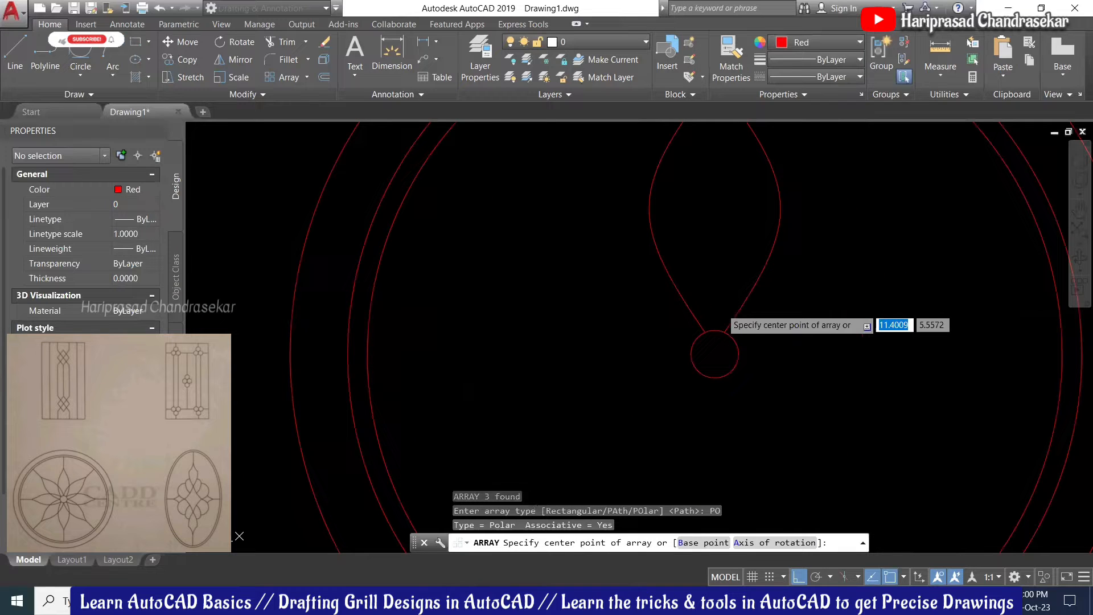
{"action": "left_click", "coordinate": [716, 354]}
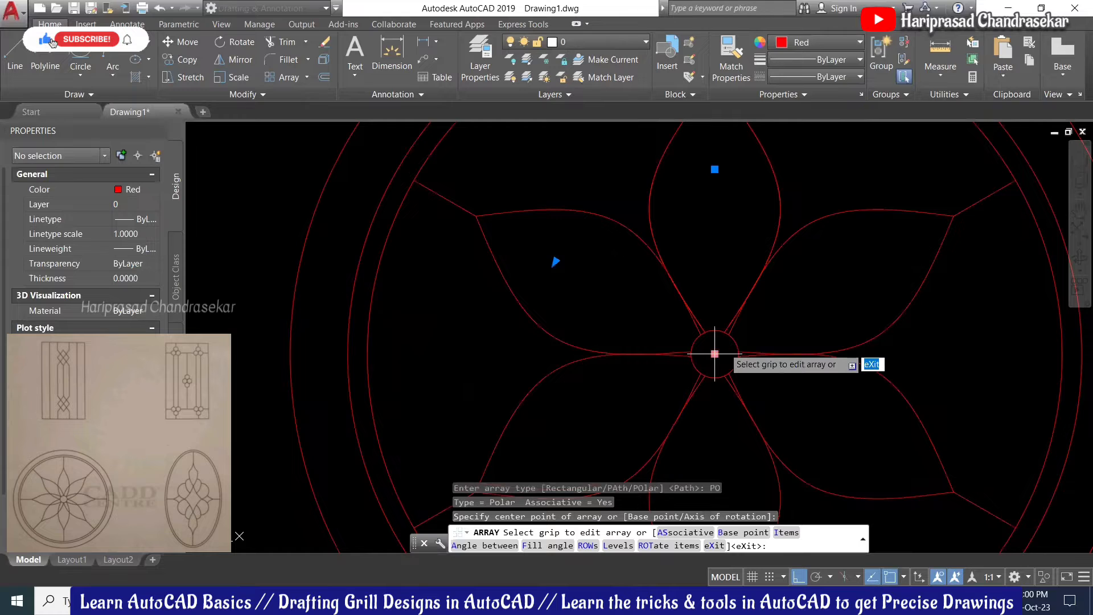
Step: Set 45° between array items to get eight petals and finish the array
{"action": "scroll", "coordinate": [683, 256], "scroll_direction": "down", "scroll_amount": 2}
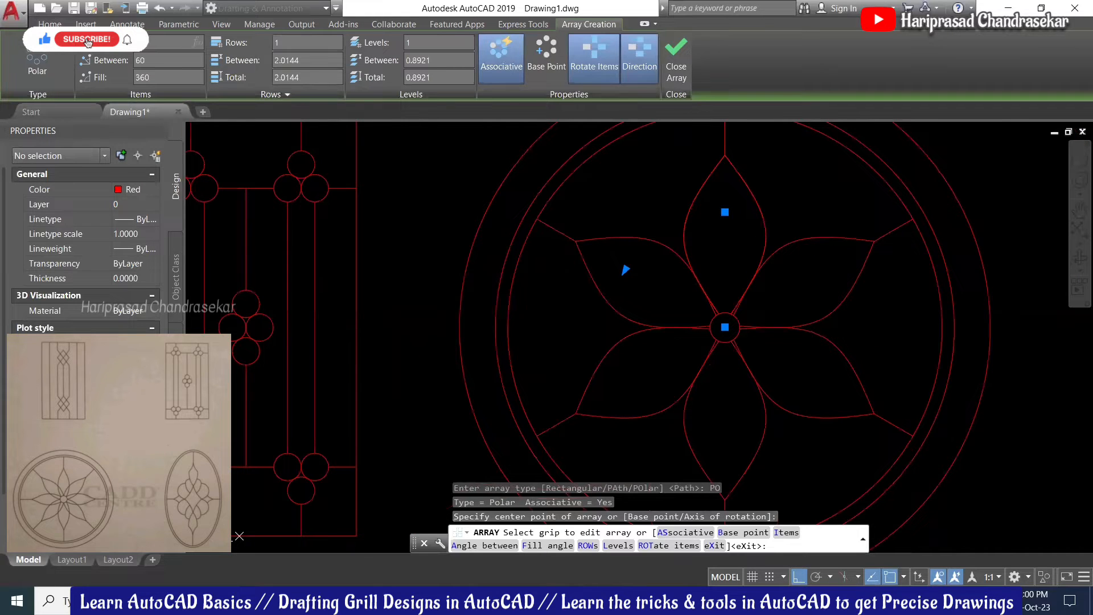
{"action": "type", "text": "45"}
{"action": "key", "text": "Return"}
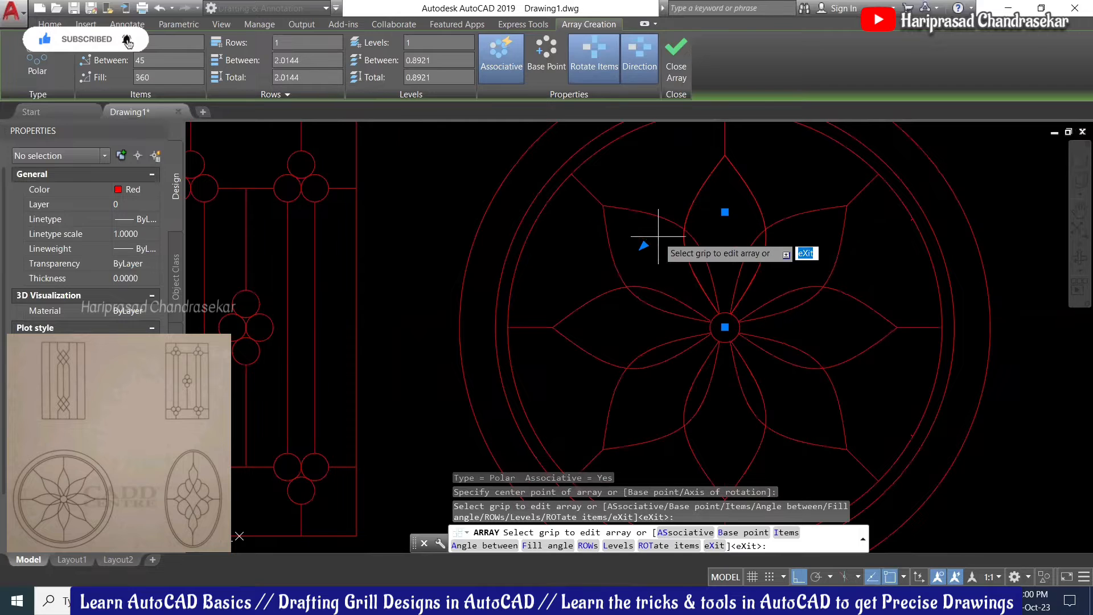
{"action": "key", "text": "Return"}
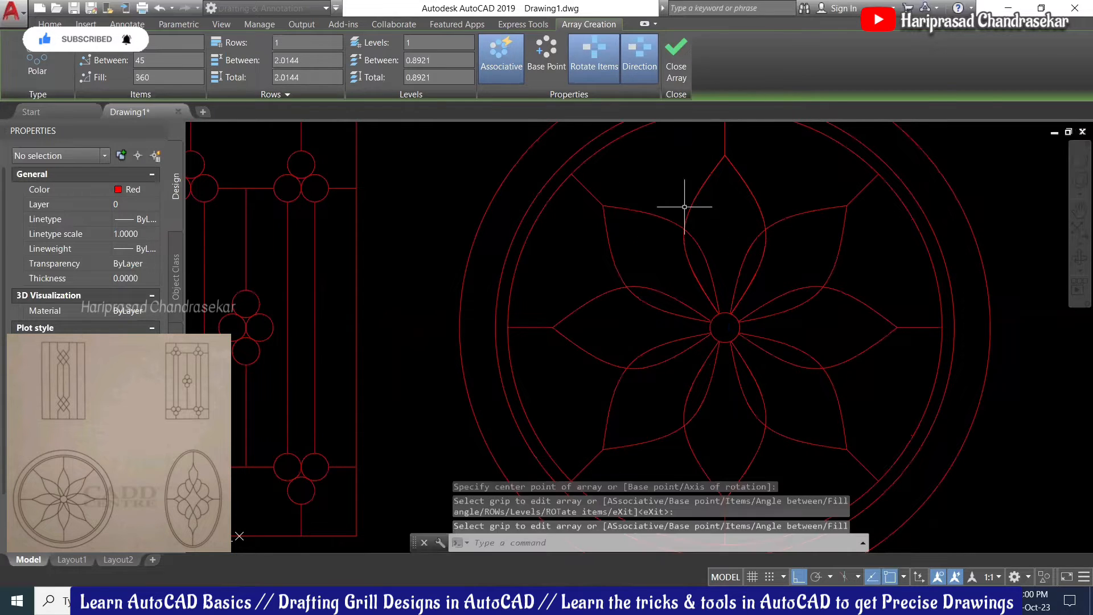
{"action": "scroll", "coordinate": [729, 302], "scroll_direction": "down", "scroll_amount": 2}
{"action": "scroll", "coordinate": [797, 326], "scroll_direction": "up", "scroll_amount": 2}
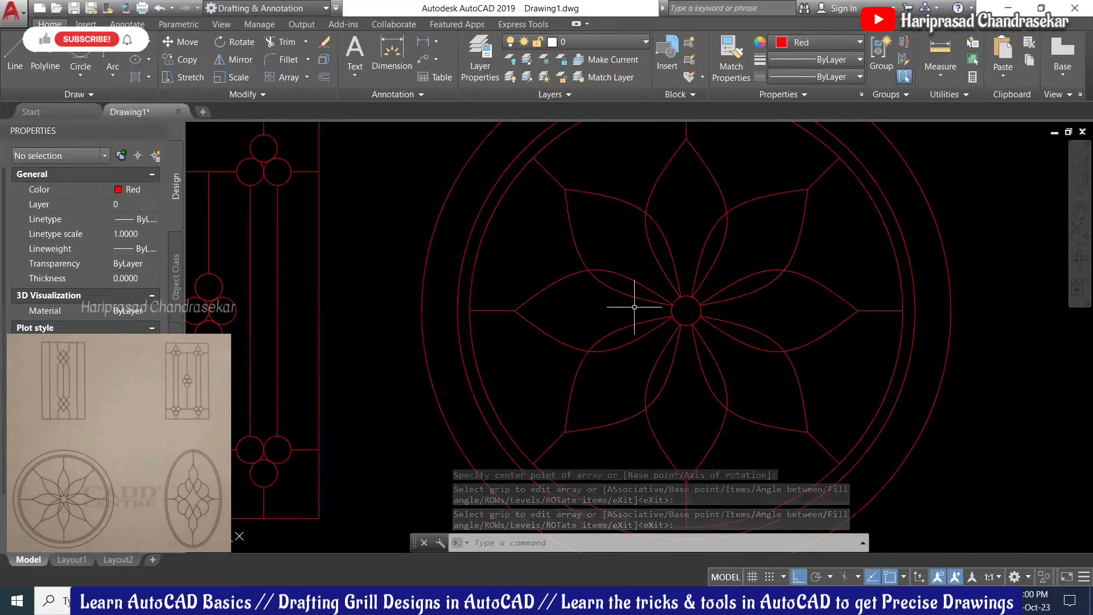
{"action": "scroll", "coordinate": [671, 273], "scroll_direction": "down", "scroll_amount": 2}
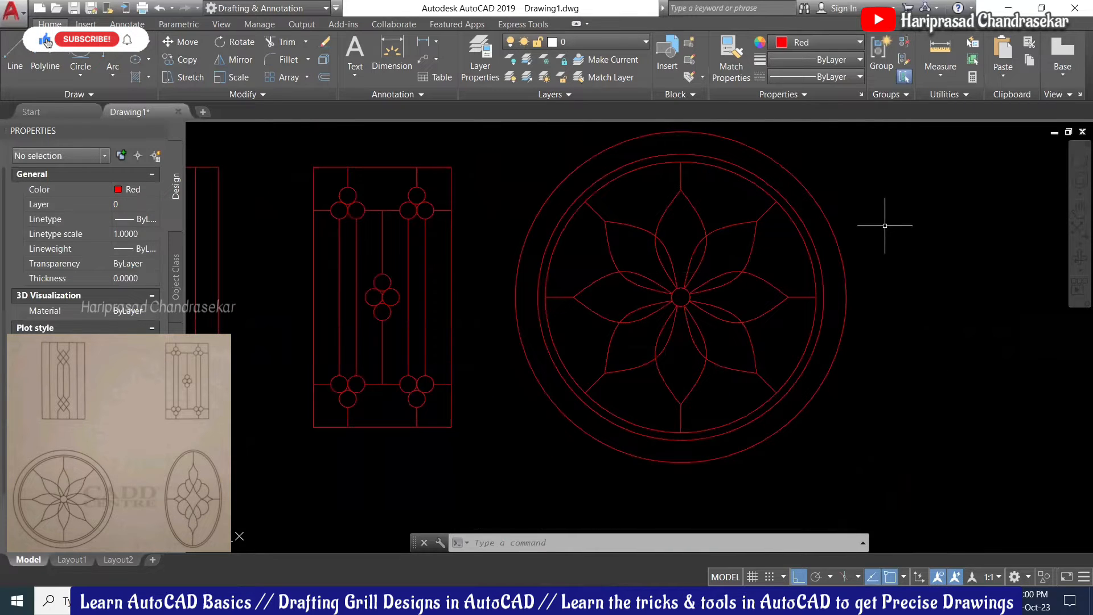
Step: Enter the polar array's source editing, picking the top petal as the item to edit
{"action": "scroll", "coordinate": [886, 226], "scroll_direction": "down", "scroll_amount": 2}
{"action": "mouse_move", "coordinate": [901, 223]}
{"action": "middle_mouse_down"}
{"action": "mouse_move", "coordinate": [810, 239]}
{"action": "mouse_move", "coordinate": [817, 230]}
{"action": "mouse_move", "coordinate": [799, 230]}
{"action": "middle_mouse_up"}
{"action": "scroll", "coordinate": [625, 282], "scroll_direction": "up", "scroll_amount": 5}
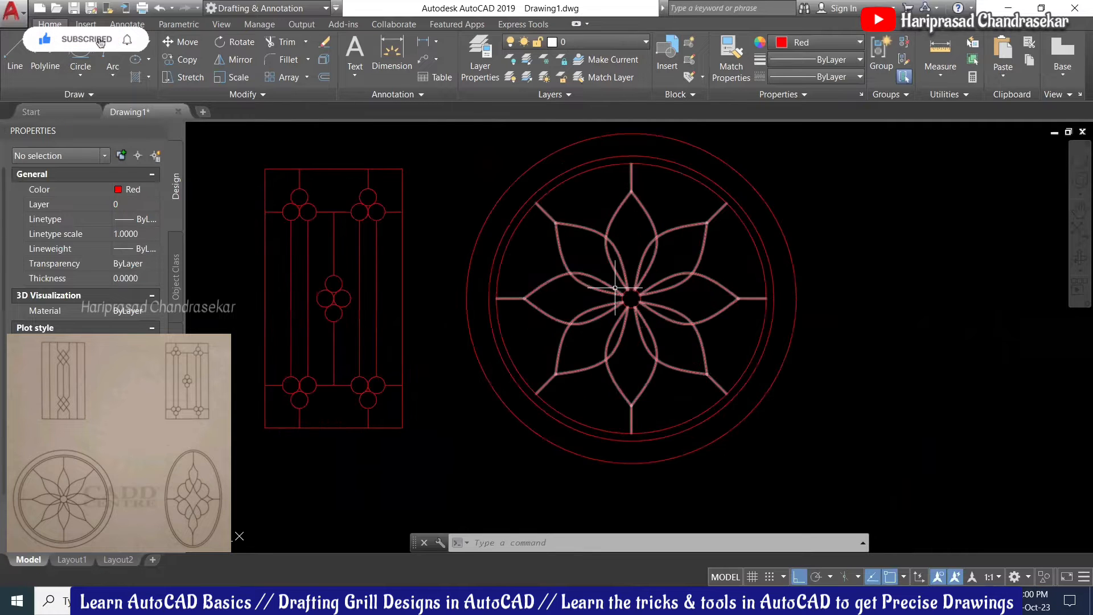
{"action": "mouse_move", "coordinate": [600, 268]}
{"action": "middle_mouse_down"}
{"action": "mouse_move", "coordinate": [603, 245]}
{"action": "mouse_move", "coordinate": [634, 293]}
{"action": "middle_mouse_up"}
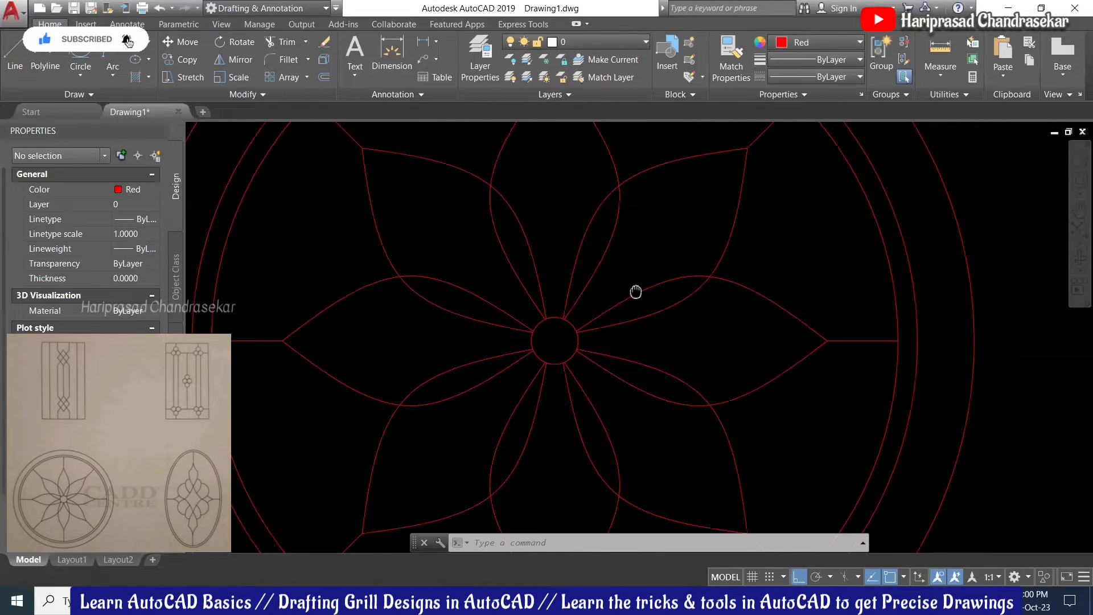
{"action": "scroll", "coordinate": [577, 293], "scroll_direction": "up", "scroll_amount": 2}
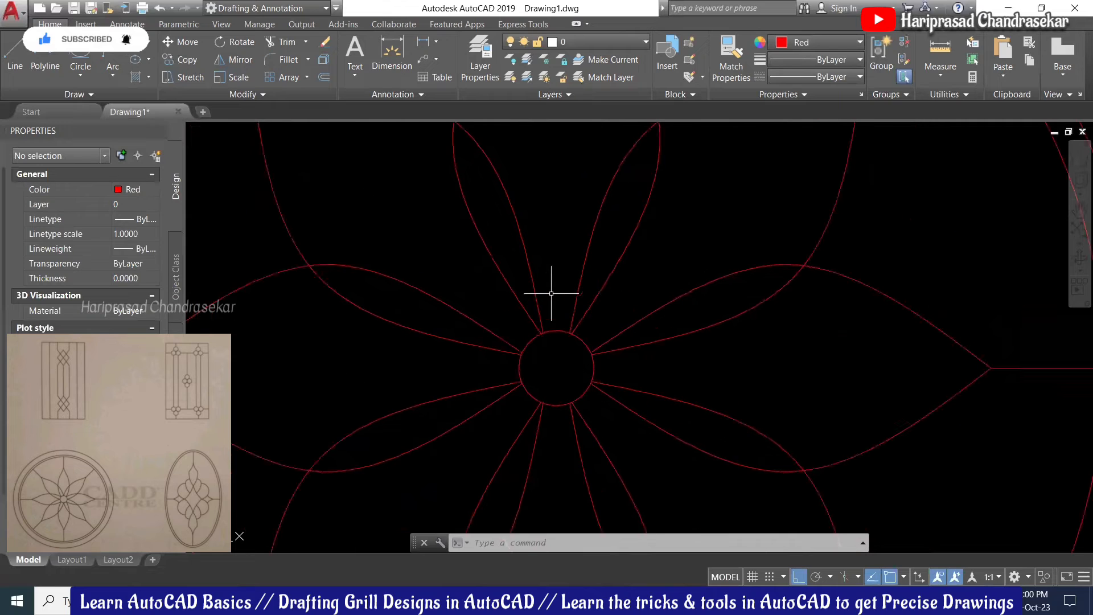
{"action": "left_click", "coordinate": [520, 311]}
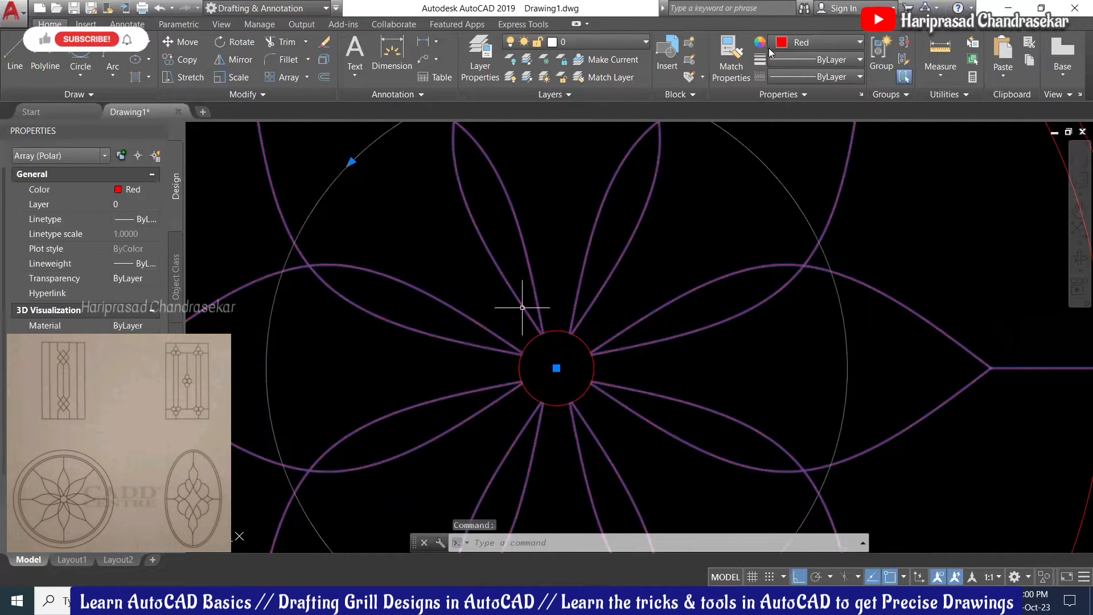
{"action": "key", "text": "Escape"}
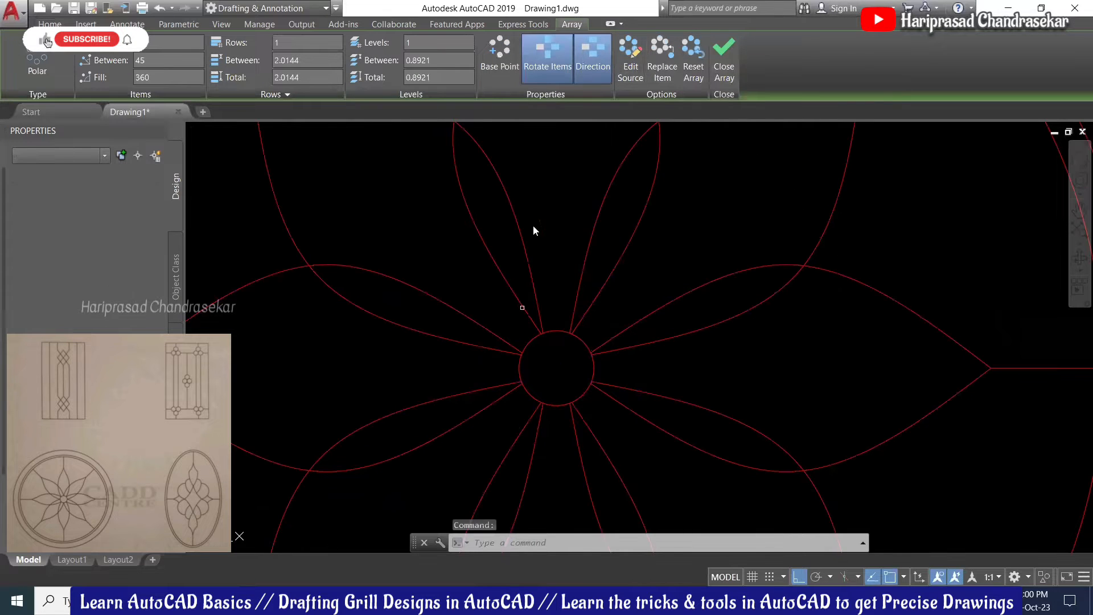
{"action": "left_click", "coordinate": [512, 290]}
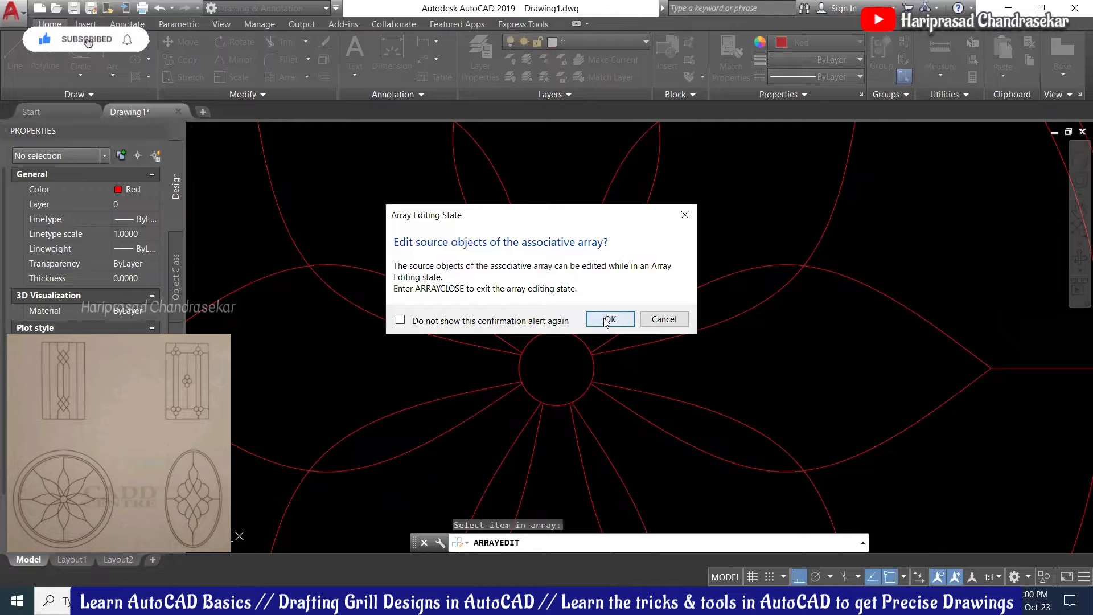
{"action": "left_click", "coordinate": [608, 320]}
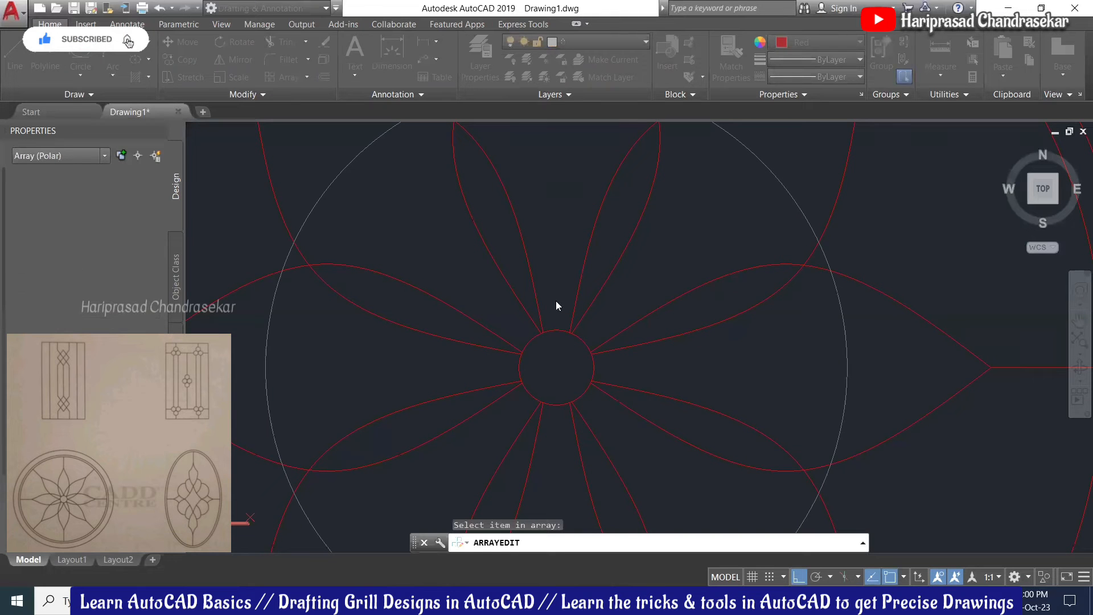
{"action": "left_click", "coordinate": [556, 301]}
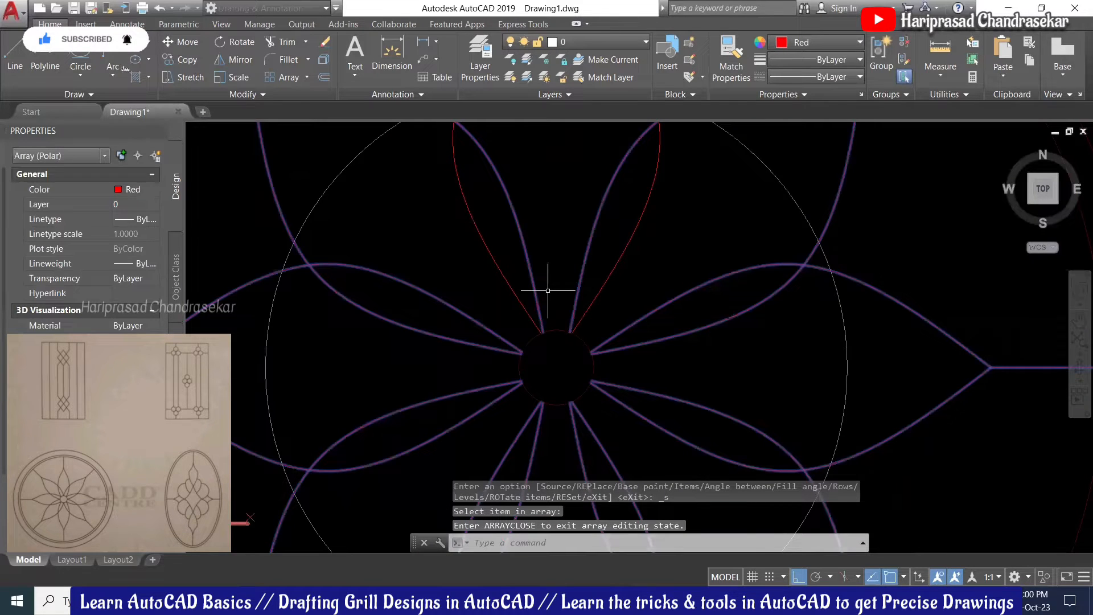
Step: Stretch both petal curves' inner ends onto the centre circle and save the array changes
{"action": "scroll", "coordinate": [495, 245], "scroll_direction": "up", "scroll_amount": 1}
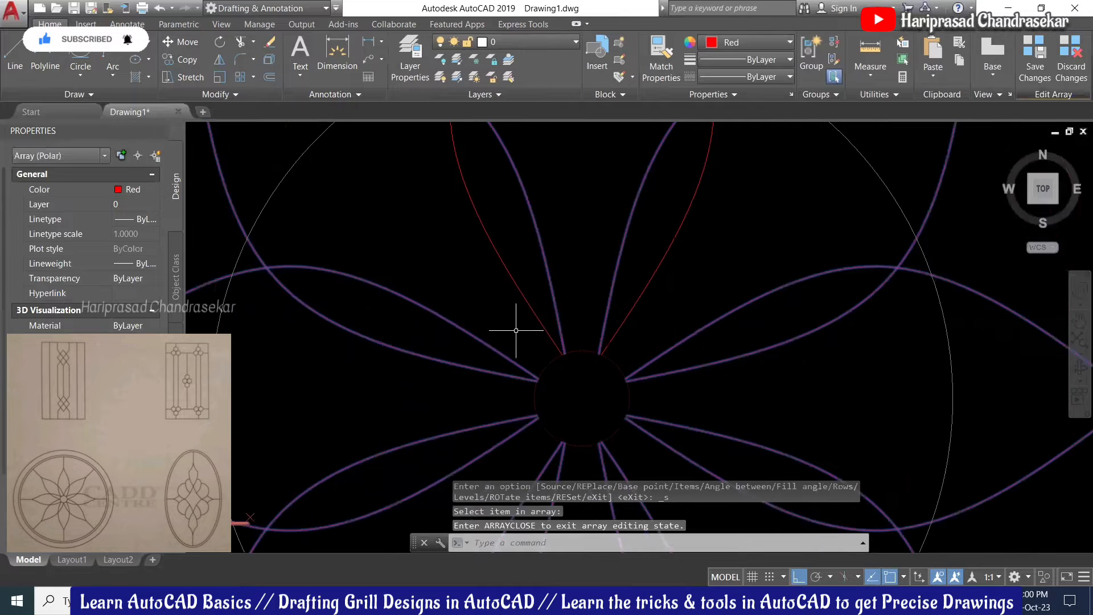
{"action": "scroll", "coordinate": [516, 330], "scroll_direction": "up", "scroll_amount": 2}
{"action": "left_click", "coordinate": [561, 328]}
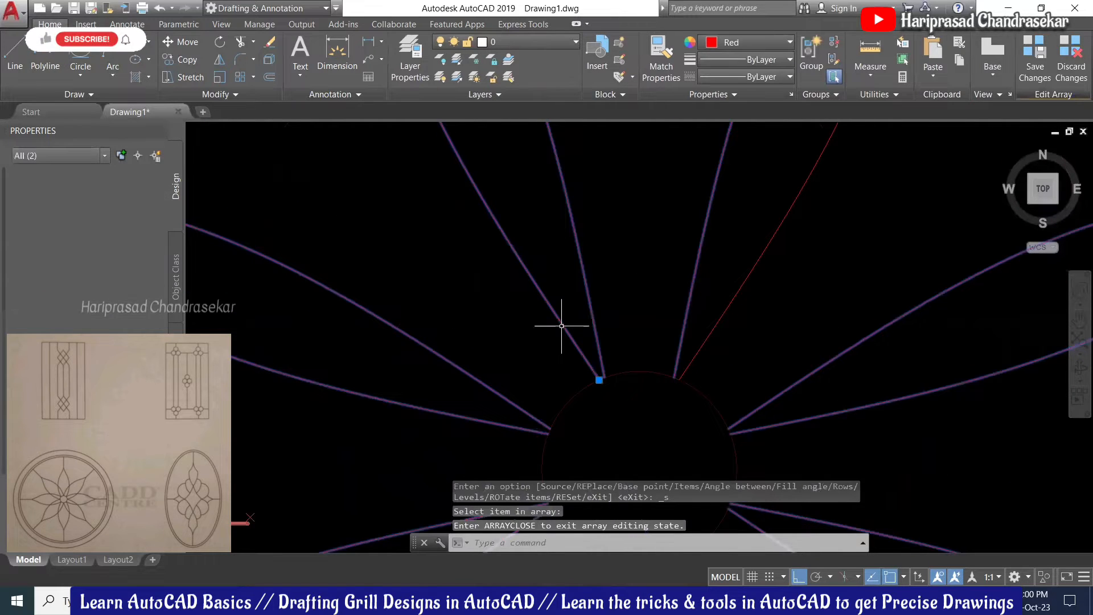
{"action": "left_click", "coordinate": [599, 380]}
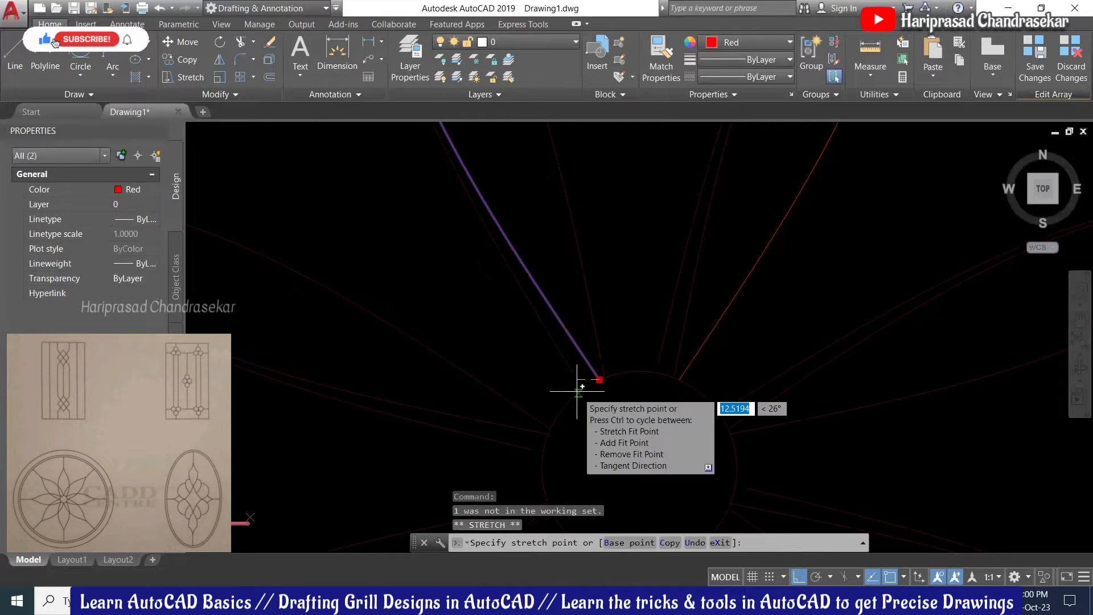
{"action": "left_click", "coordinate": [573, 397]}
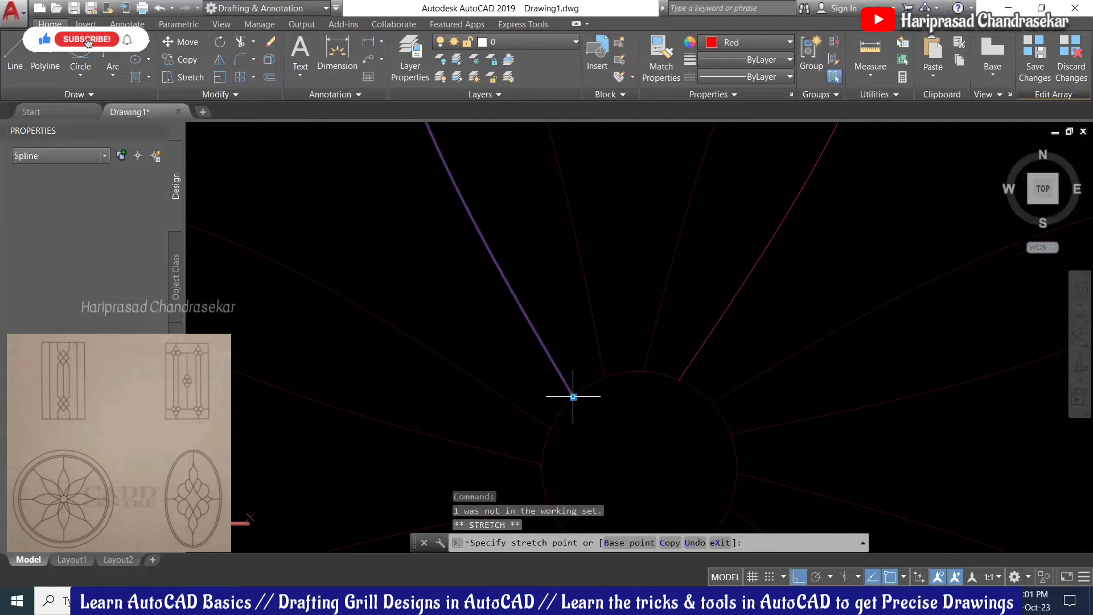
{"action": "left_click", "coordinate": [695, 361]}
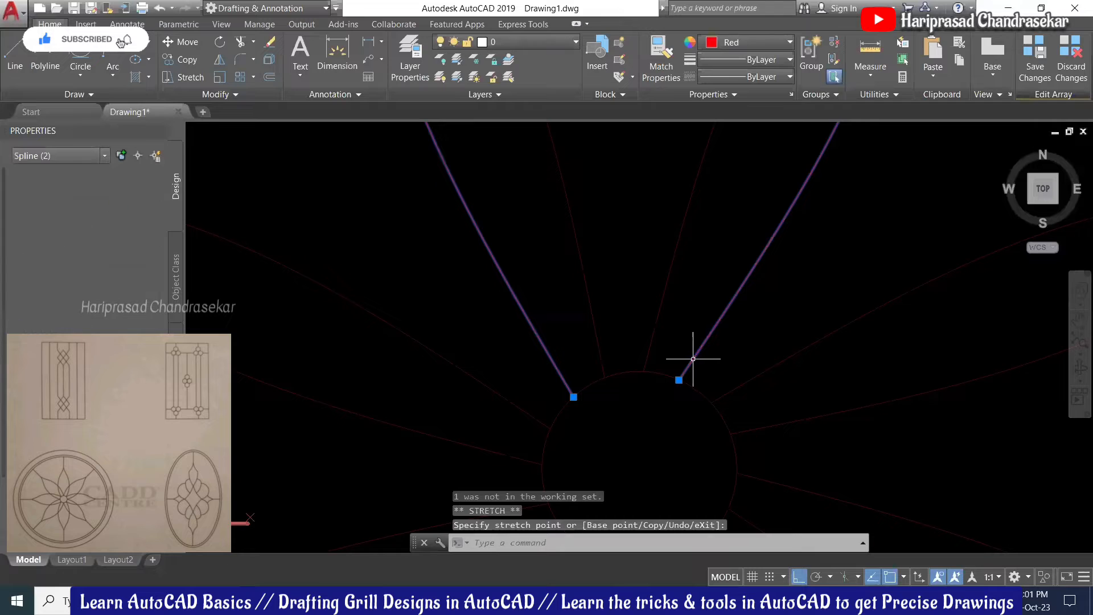
{"action": "left_click", "coordinate": [679, 380]}
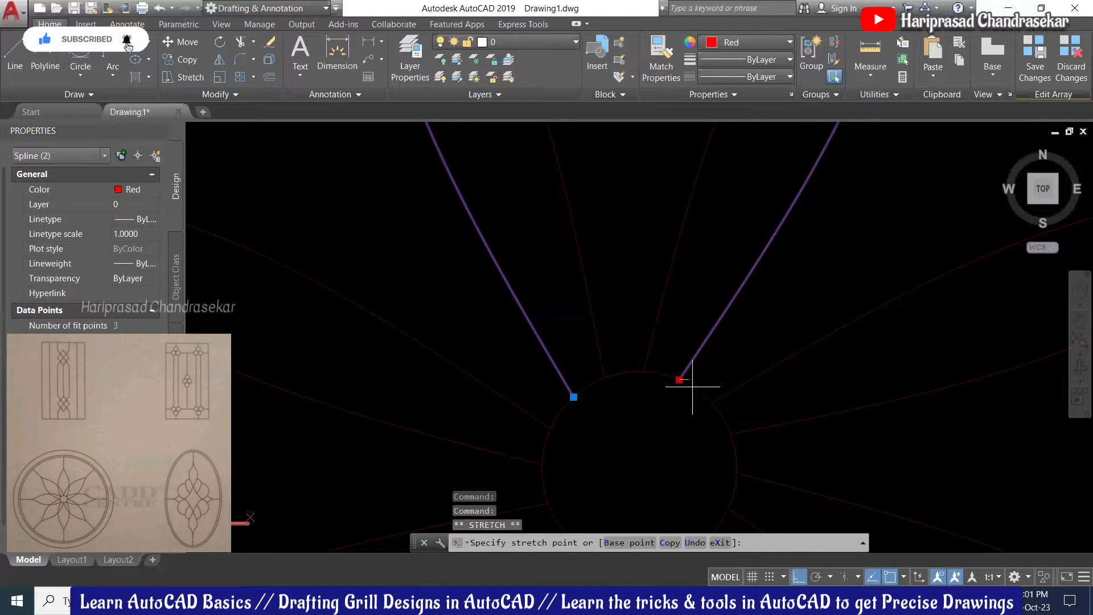
{"action": "left_click", "coordinate": [702, 393]}
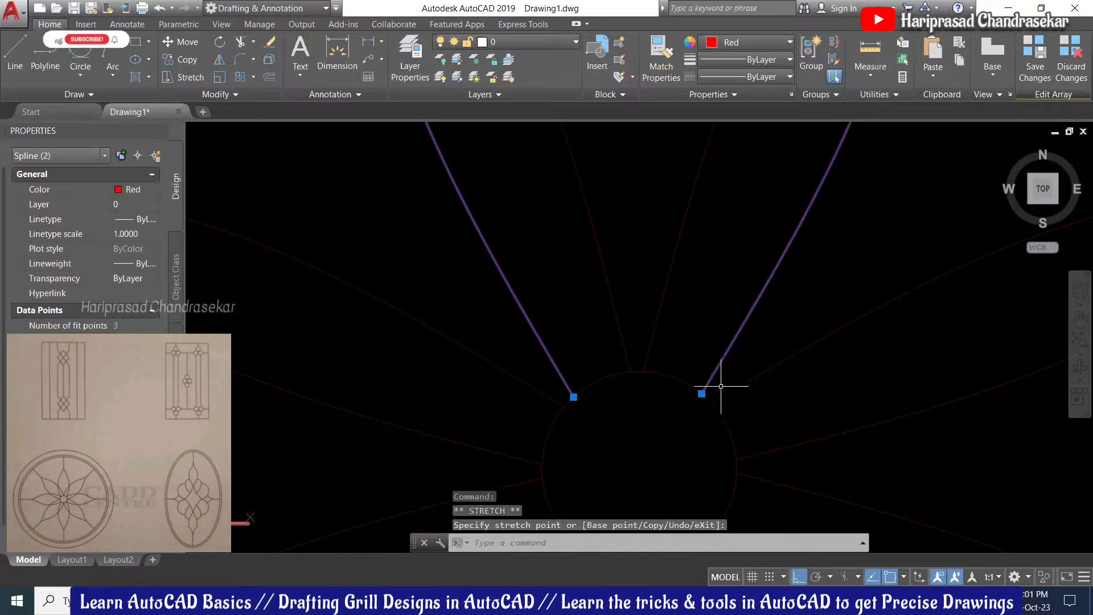
{"action": "scroll", "coordinate": [712, 398], "scroll_direction": "down", "scroll_amount": 3}
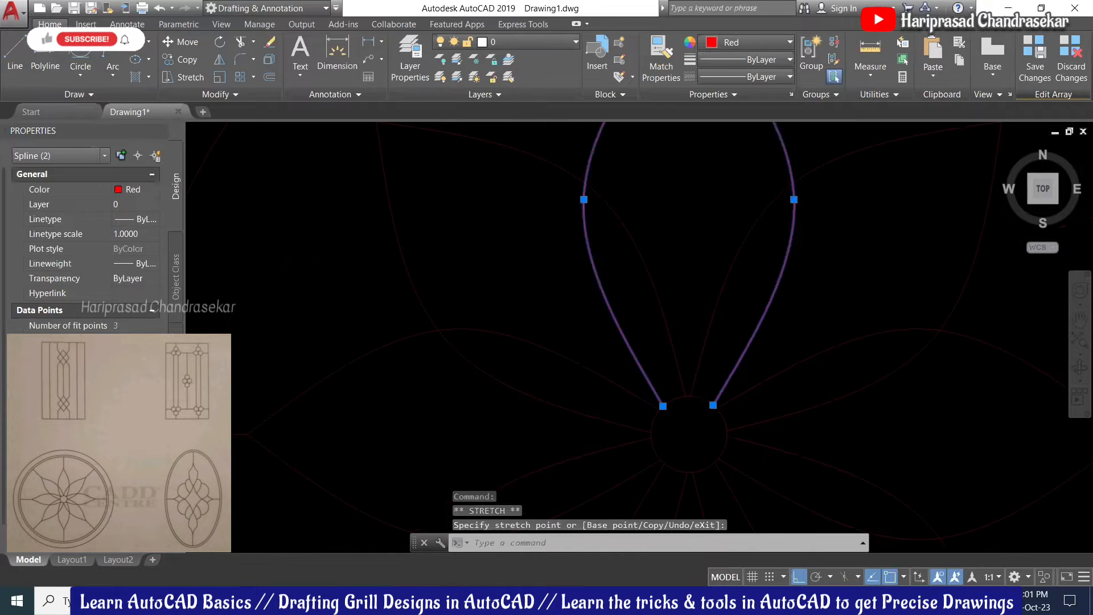
{"action": "left_click", "coordinate": [1028, 60]}
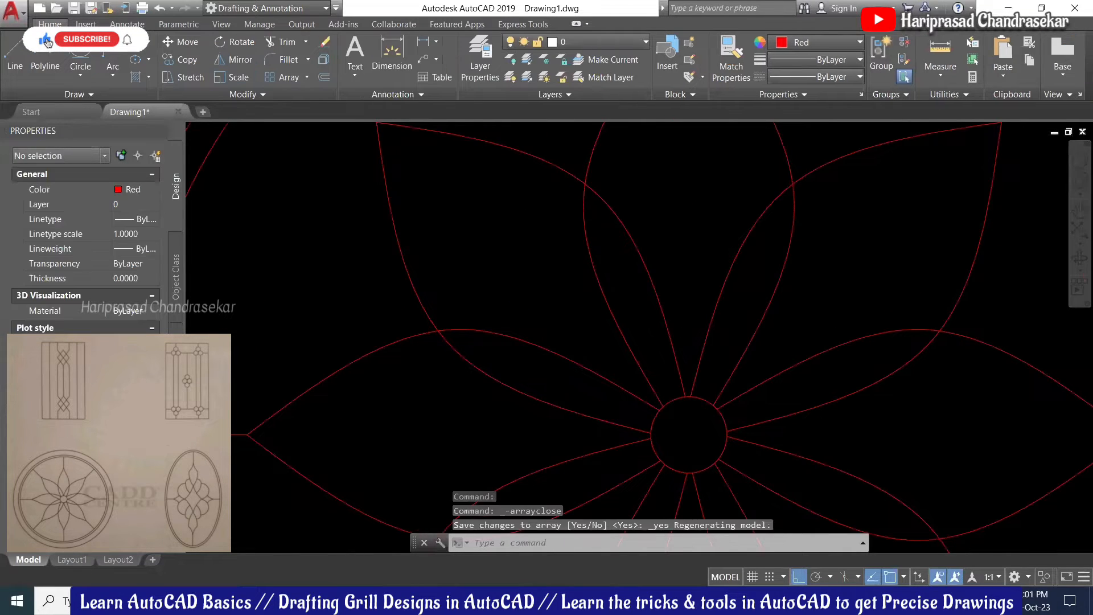
{"action": "scroll", "coordinate": [653, 318], "scroll_direction": "down", "scroll_amount": 2}
{"action": "scroll", "coordinate": [698, 361], "scroll_direction": "up", "scroll_amount": 2}
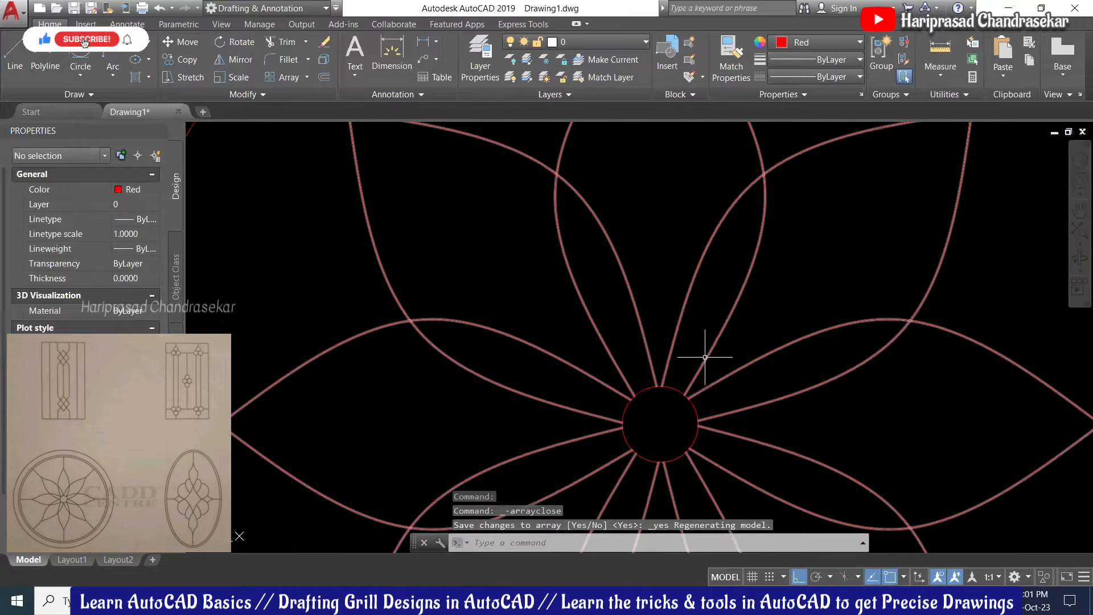
{"action": "scroll", "coordinate": [711, 351], "scroll_direction": "down", "scroll_amount": 3}
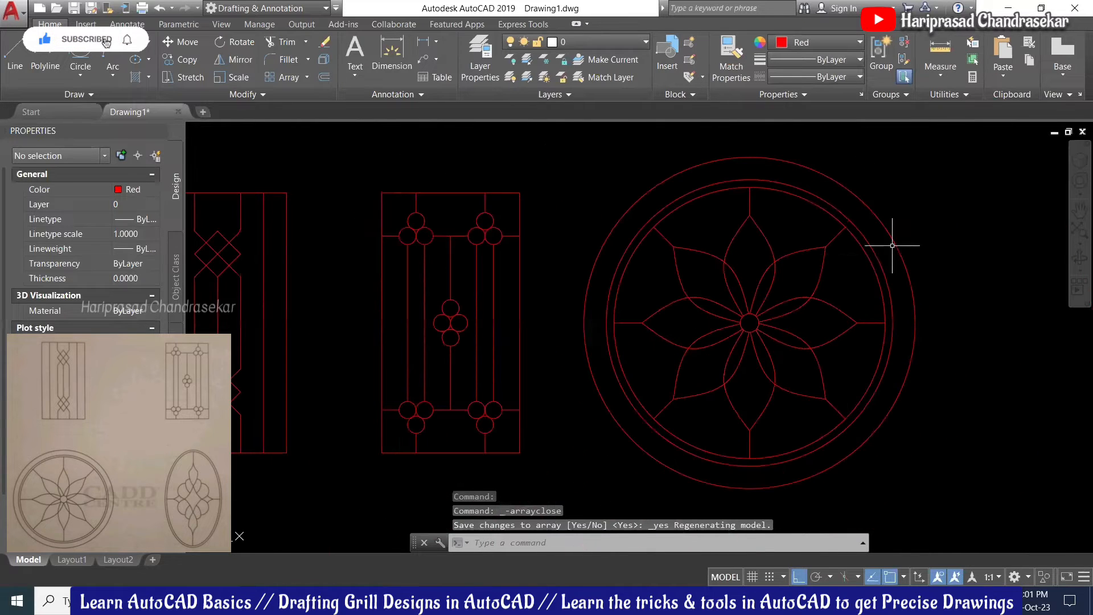
{"action": "scroll", "coordinate": [758, 334], "scroll_direction": "up", "scroll_amount": 4}
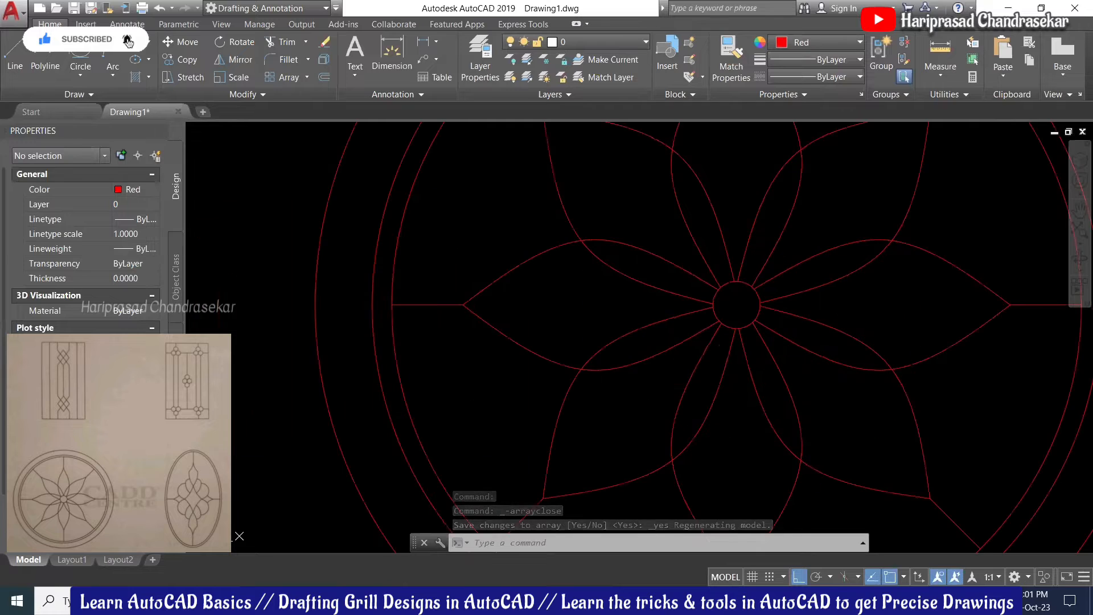
{"action": "scroll", "coordinate": [678, 260], "scroll_direction": "up", "scroll_amount": 3}
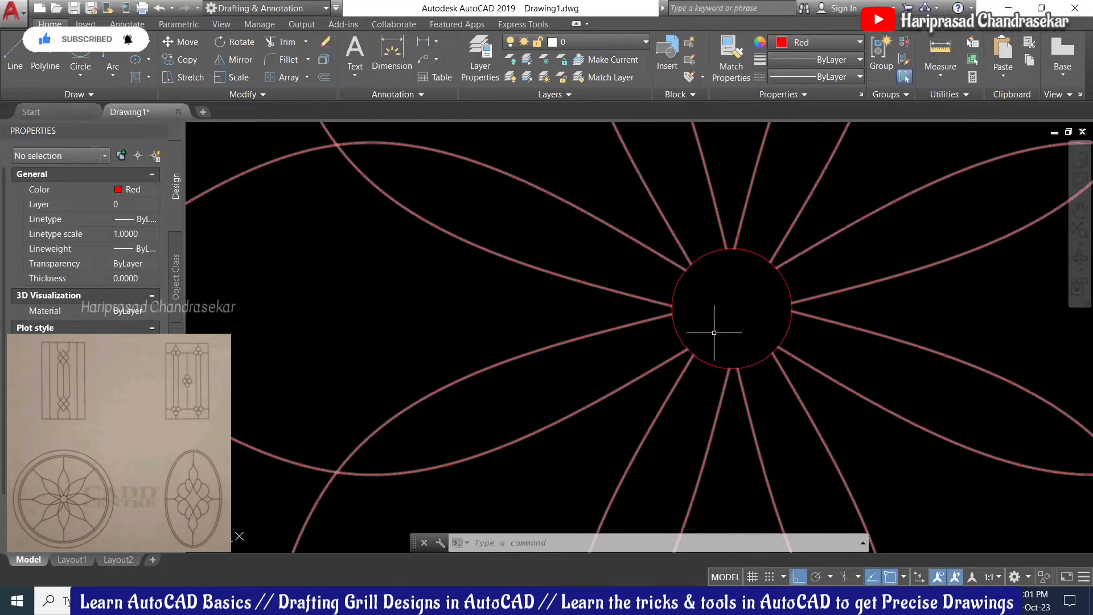
{"action": "scroll", "coordinate": [714, 333], "scroll_direction": "down", "scroll_amount": 6}
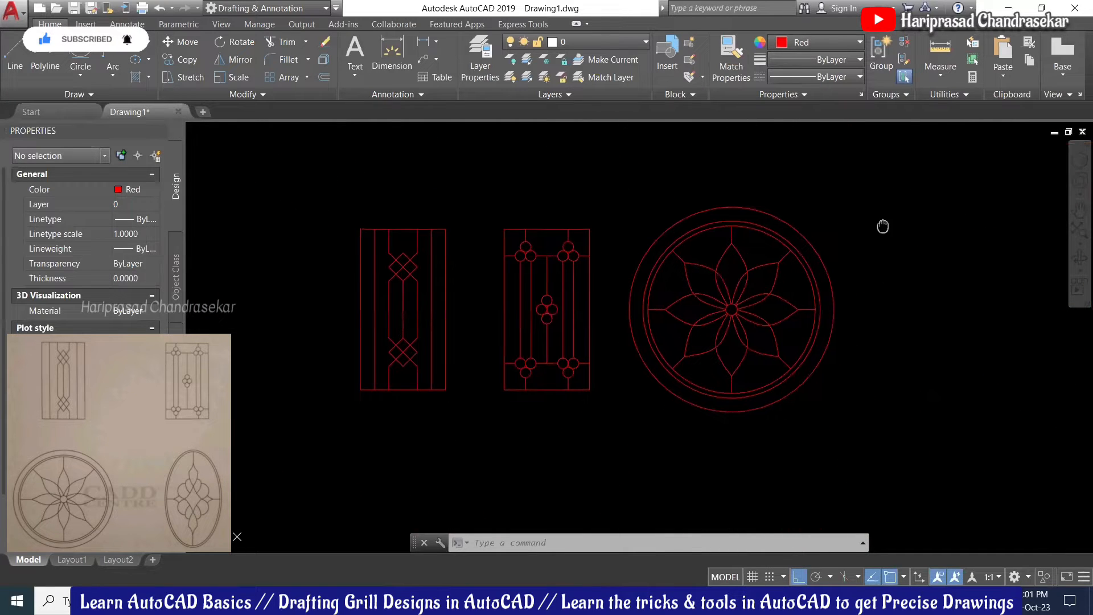
{"action": "scroll", "coordinate": [780, 236], "scroll_direction": "down", "scroll_amount": 2}
{"action": "middle_click_drag", "start_coordinate": [847, 236], "coordinate": [778, 251]}
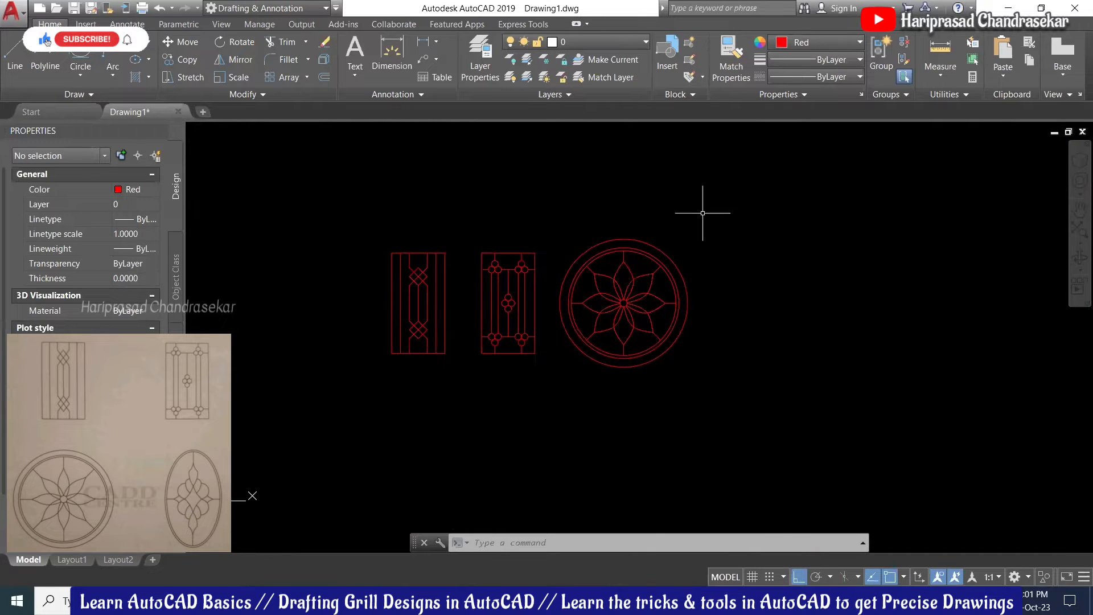
{"action": "scroll", "coordinate": [793, 264], "scroll_direction": "up", "scroll_amount": 2}
{"action": "middle_click_drag", "start_coordinate": [793, 264], "coordinate": [745, 276]}
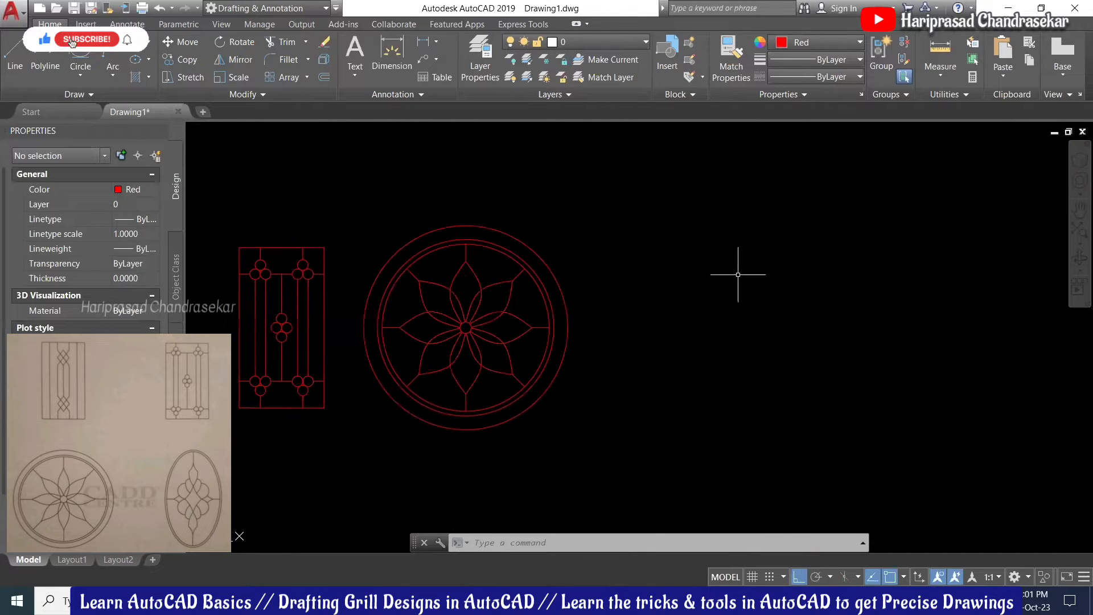
{"action": "scroll", "coordinate": [779, 274], "scroll_direction": "down", "scroll_amount": 1}
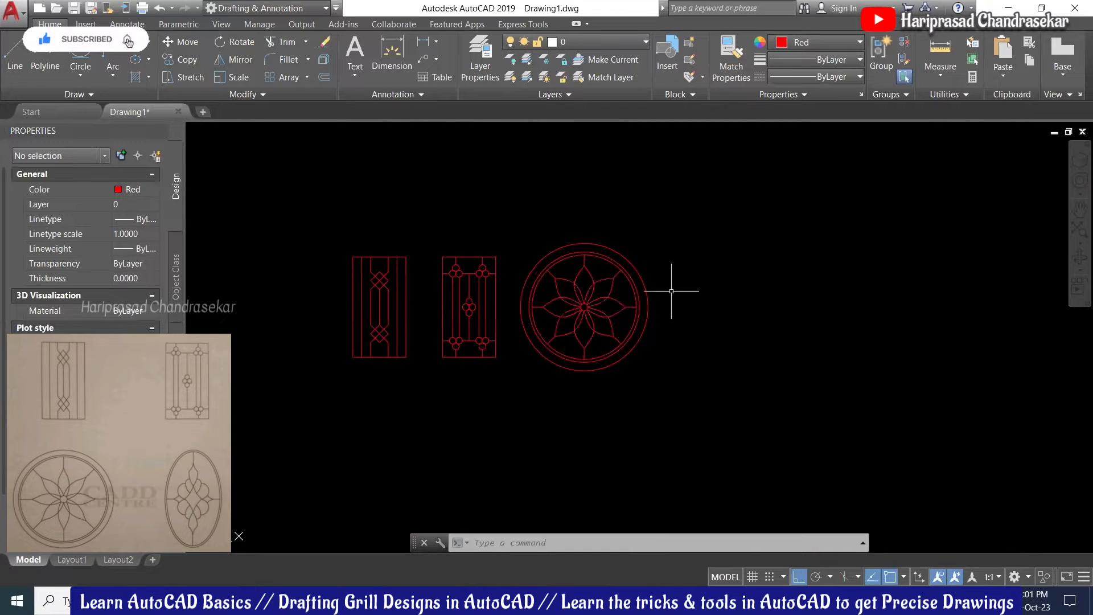
Step: Scale the circular rosette grill by 0.85 about the circle's centre
{"action": "left_click", "coordinate": [730, 221]}
{"action": "left_click", "coordinate": [514, 392]}
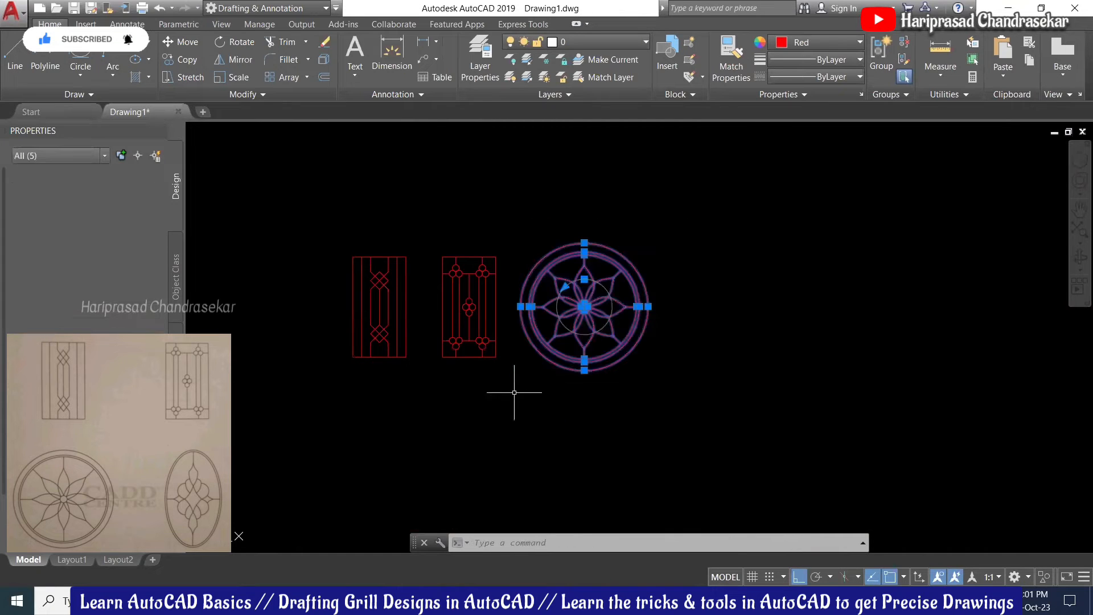
{"action": "key", "text": "Escape"}
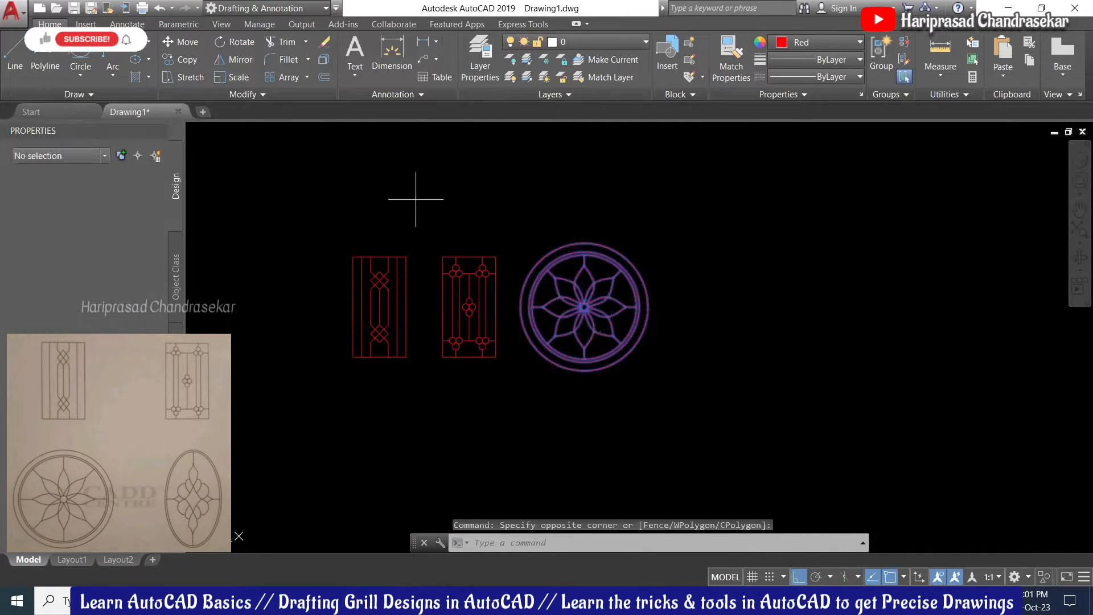
{"action": "scroll", "coordinate": [596, 322], "scroll_direction": "up", "scroll_amount": 10}
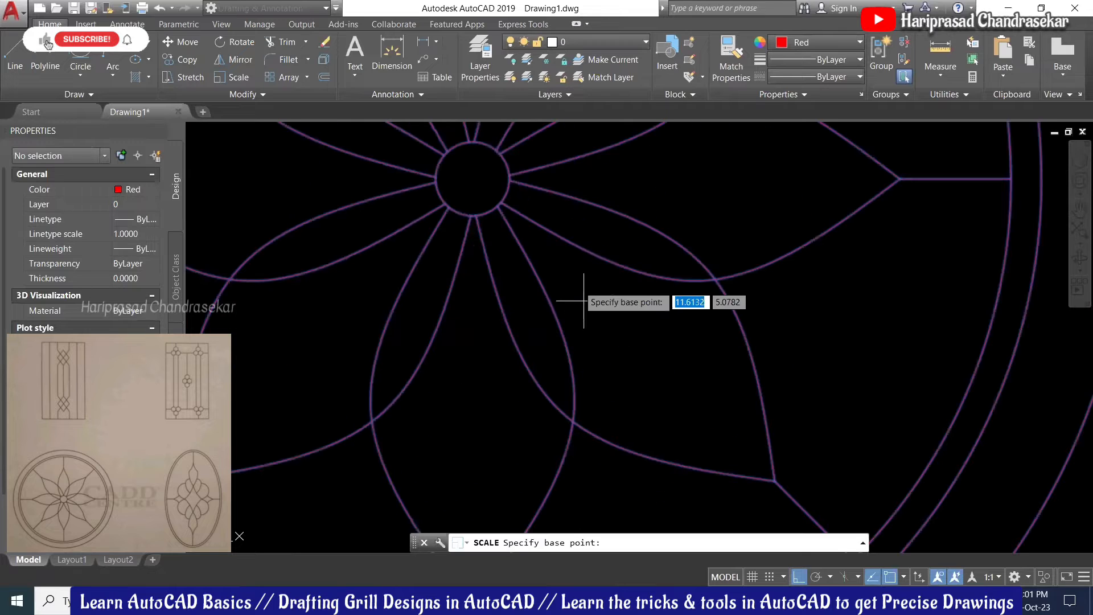
{"action": "left_click", "coordinate": [473, 179]}
{"action": "type", "text": "."}
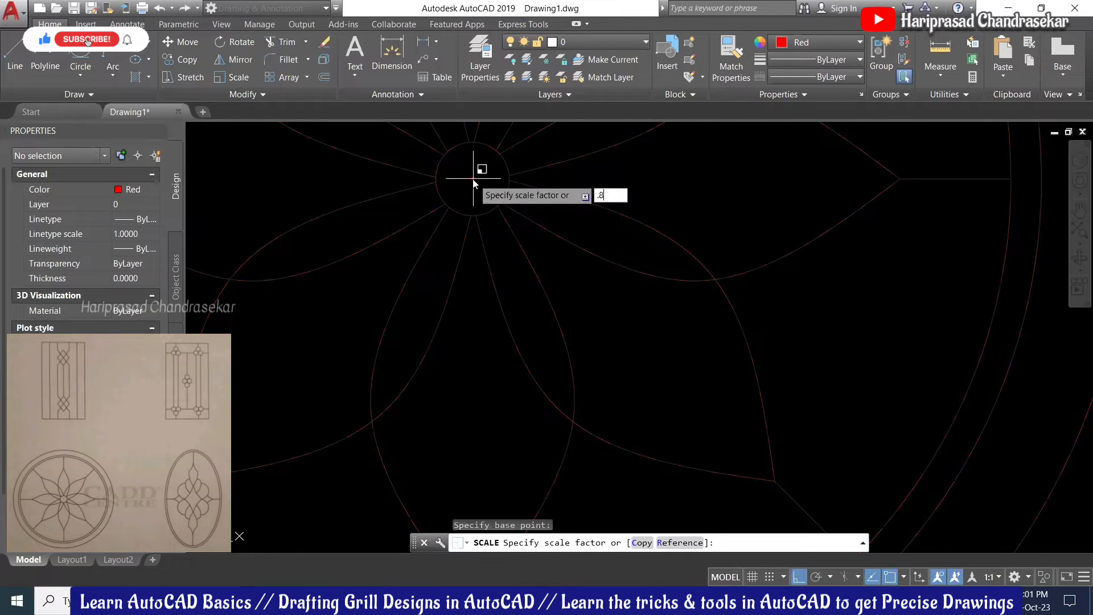
{"action": "type", "text": "85"}
{"action": "key", "text": "Return"}
{"action": "scroll", "coordinate": [619, 250], "scroll_direction": "down", "scroll_amount": 8}
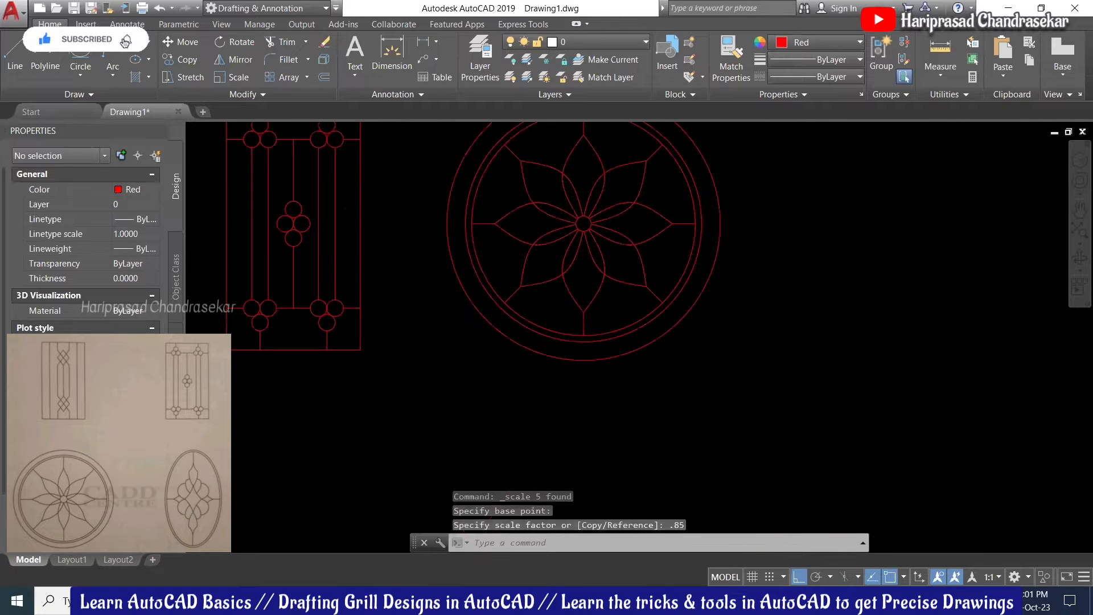
{"action": "middle_click_drag", "start_coordinate": [699, 212], "coordinate": [684, 224]}
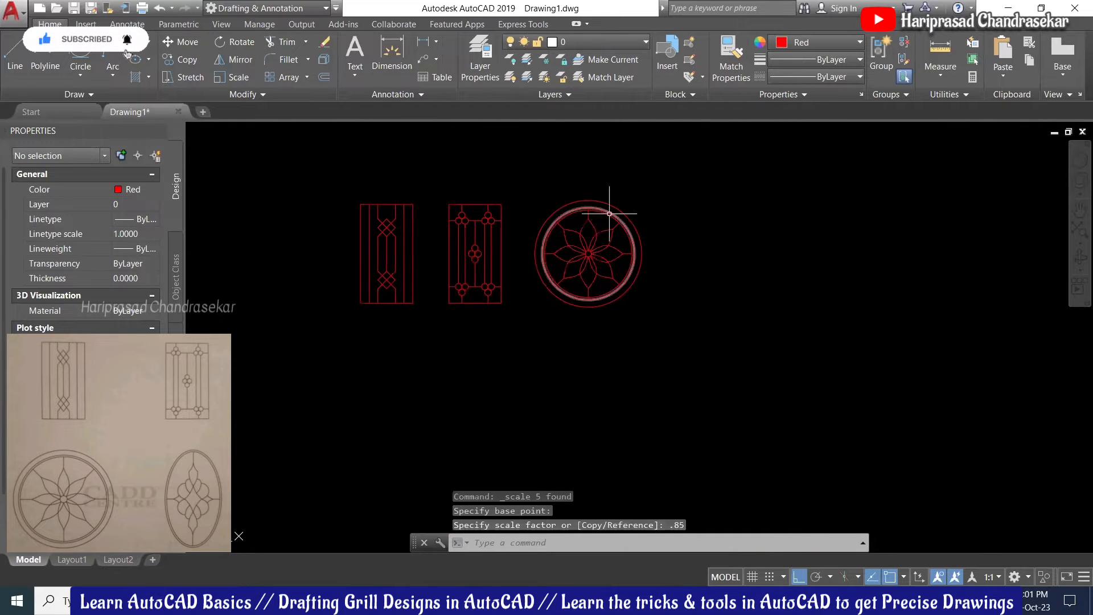
{"action": "scroll", "coordinate": [609, 214], "scroll_direction": "up", "scroll_amount": 2}
{"action": "scroll", "coordinate": [730, 222], "scroll_direction": "down", "scroll_amount": 2}
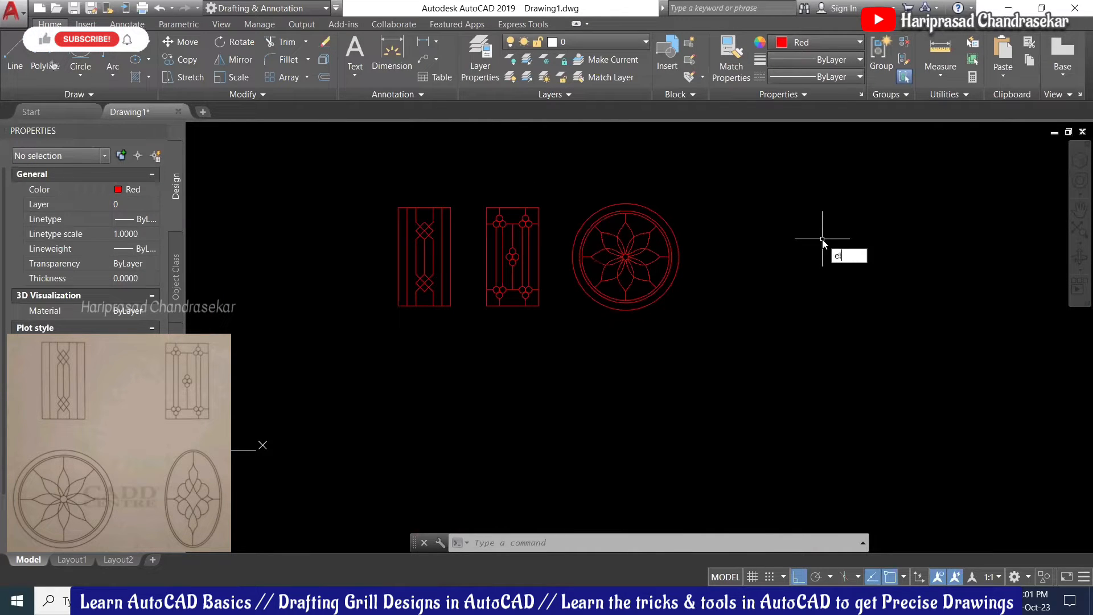
Step: Start an ellipse, cancel it, and pan the view to leave room on the right
{"action": "key", "text": "Return"}
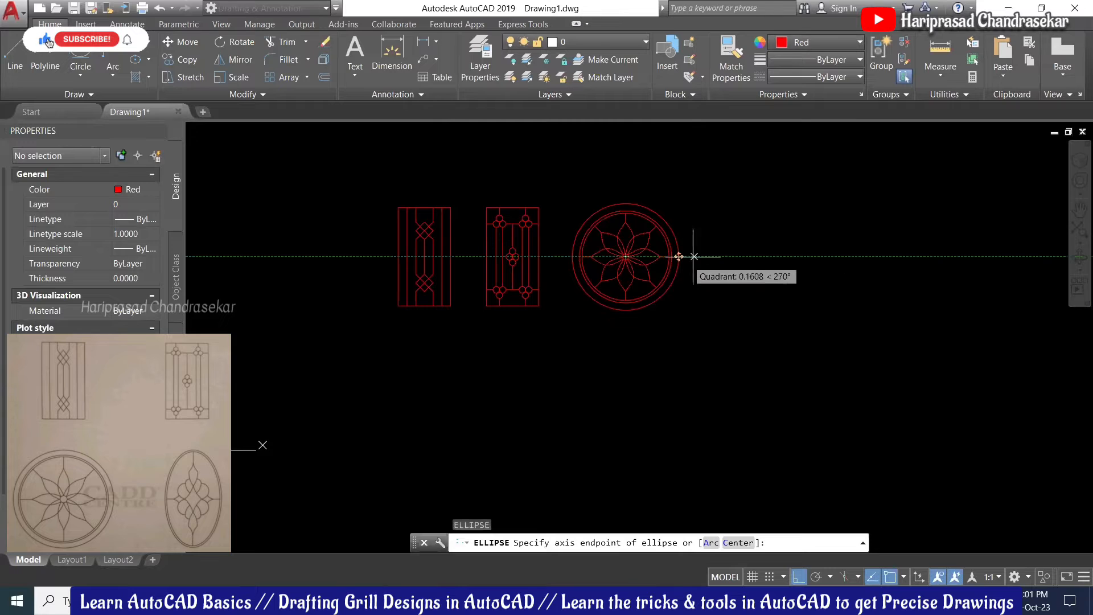
{"action": "left_click", "coordinate": [723, 256]}
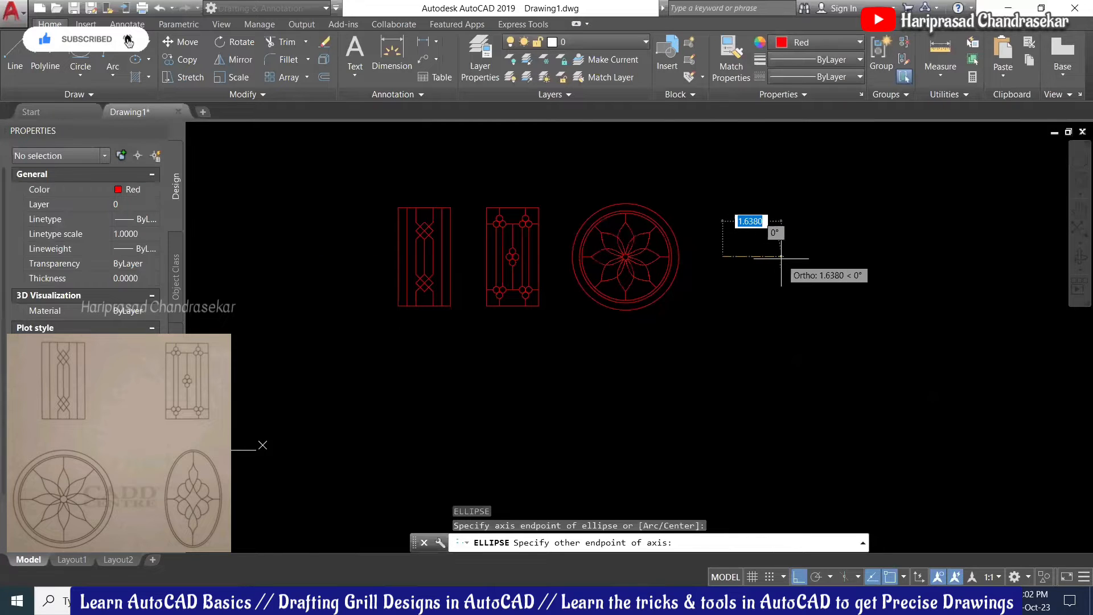
{"action": "left_click", "coordinate": [772, 255]}
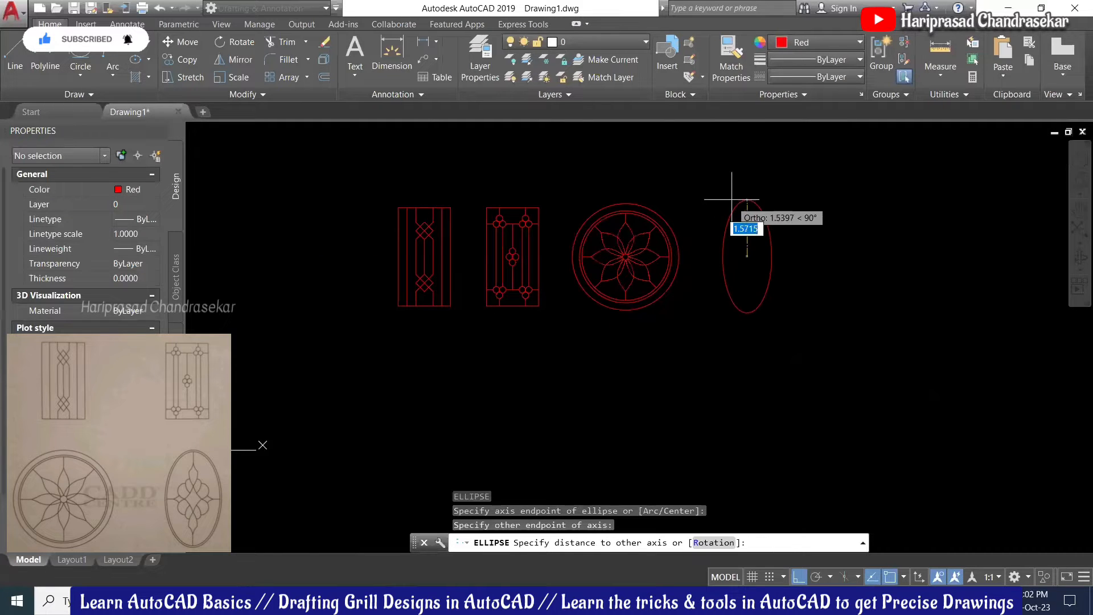
{"action": "key", "text": "Escape"}
{"action": "scroll", "coordinate": [664, 232], "scroll_direction": "down", "scroll_amount": 3}
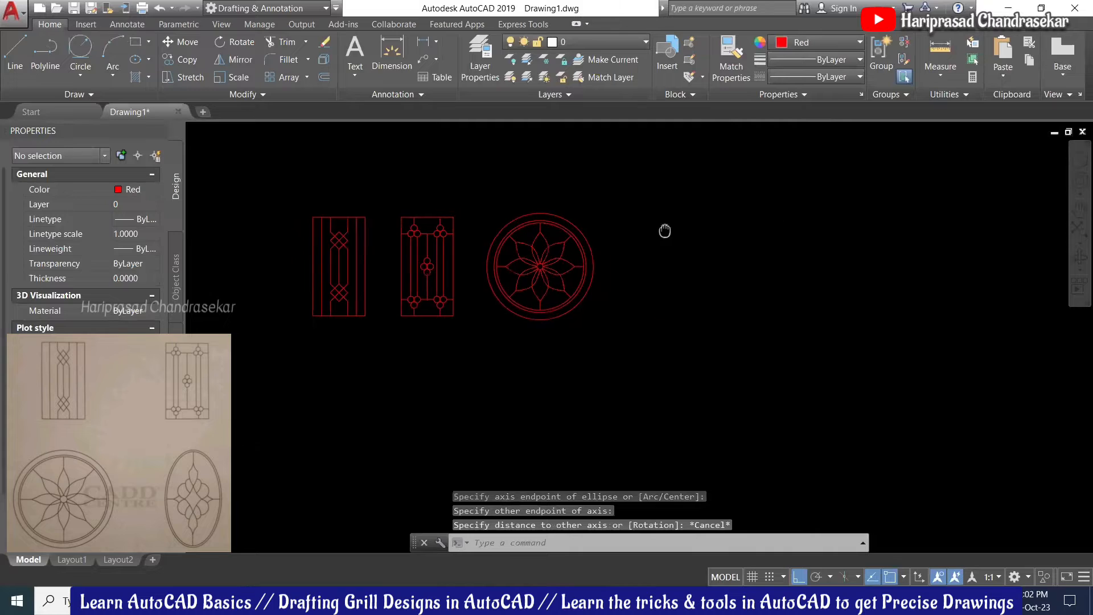
{"action": "middle_click_drag", "start_coordinate": [468, 210], "coordinate": [577, 221]}
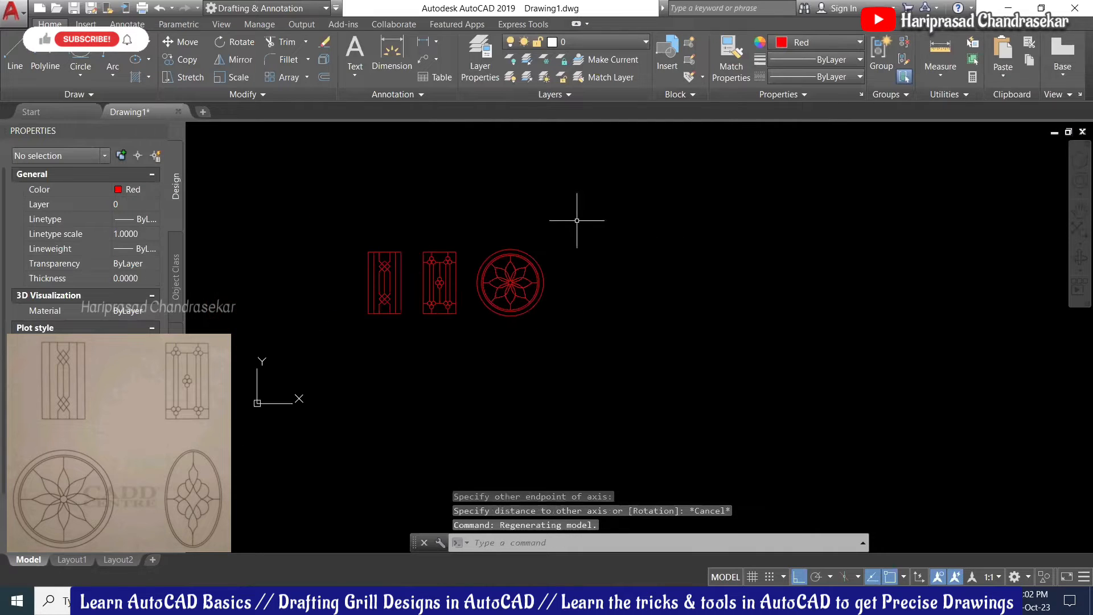
Step: Draw a tall rectangle to the right of the circular grill
{"action": "type", "text": "rec"}
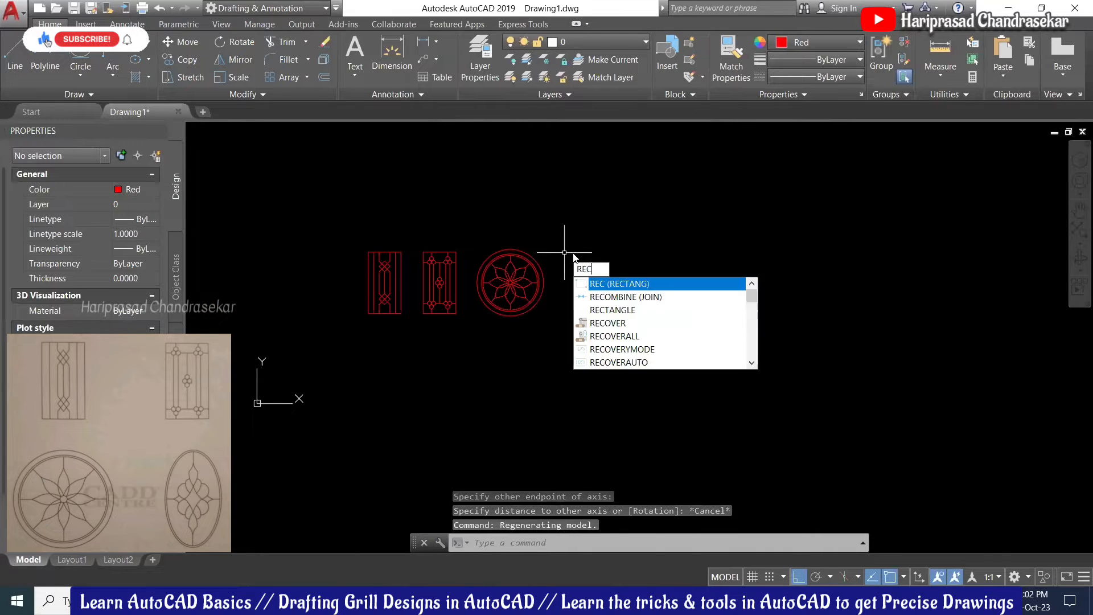
{"action": "key", "text": "Return"}
{"action": "left_click", "coordinate": [571, 246]}
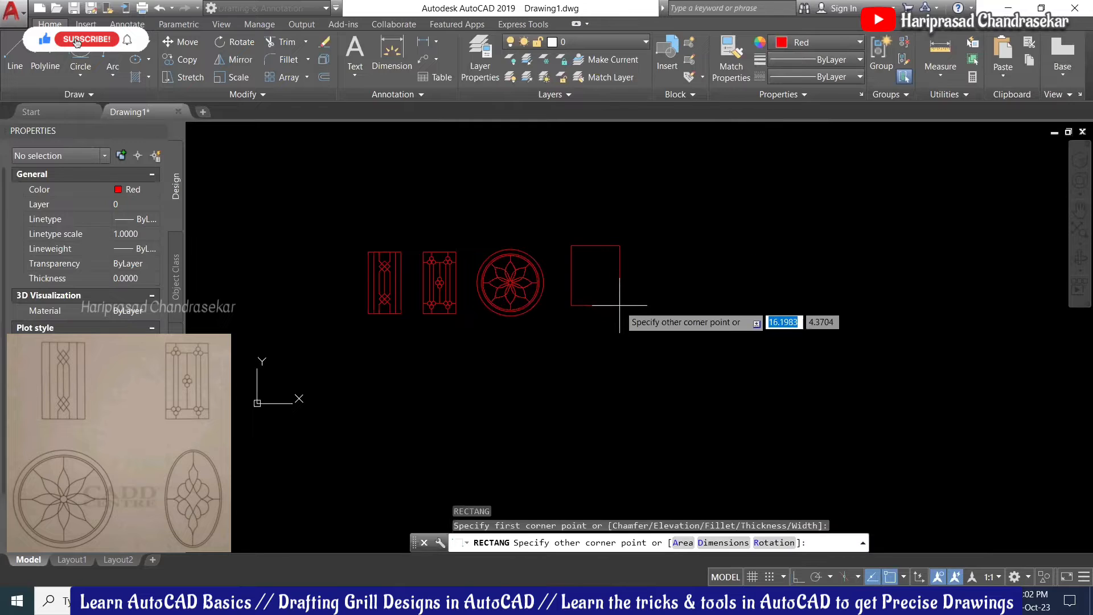
{"action": "left_click", "coordinate": [627, 346]}
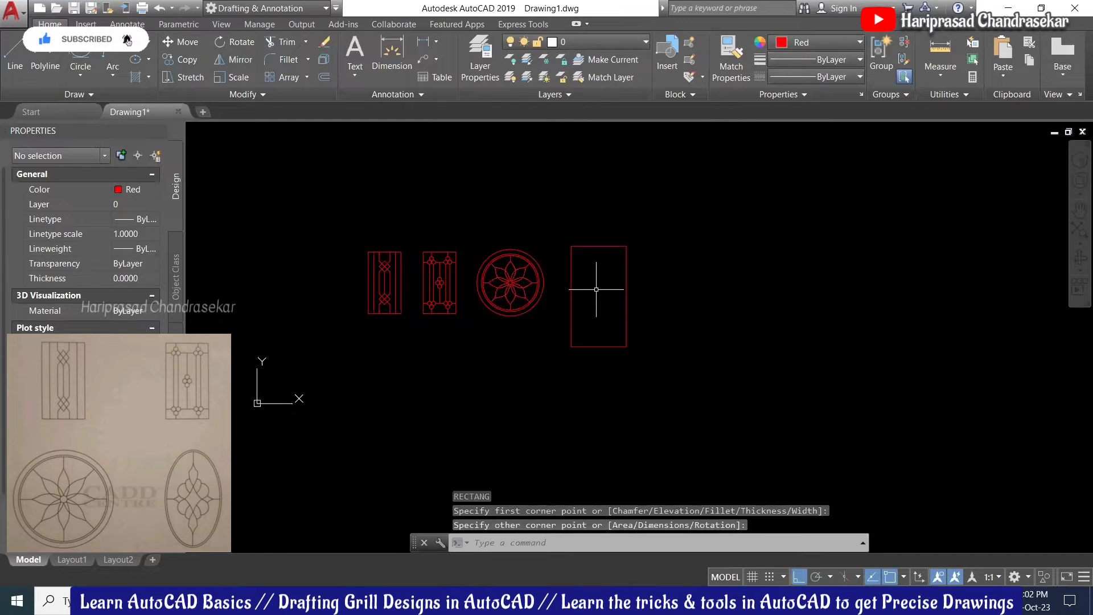
Step: Inscribe an ellipse in the rectangle through its left, right and top edge midpoints
{"action": "type", "text": "el"}
{"action": "key", "text": "Return"}
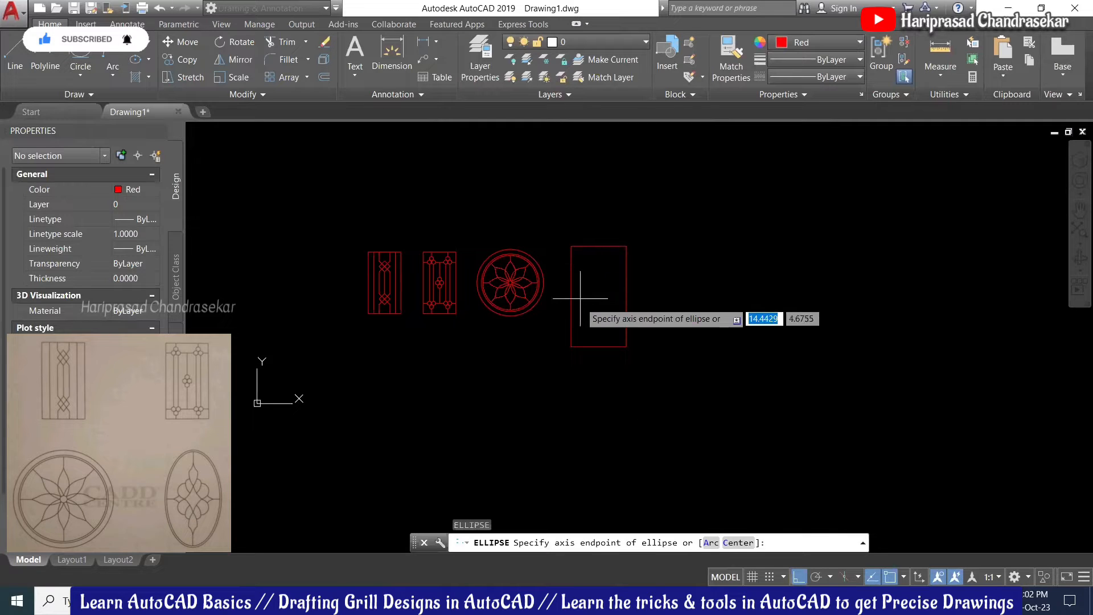
{"action": "left_click", "coordinate": [572, 296]}
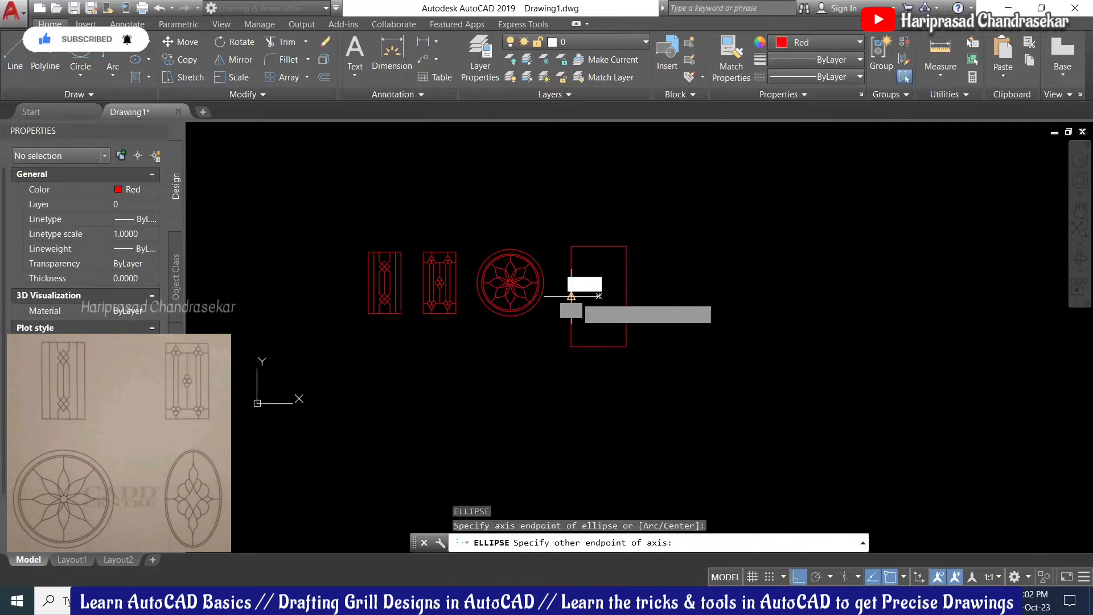
{"action": "left_click", "coordinate": [626, 296]}
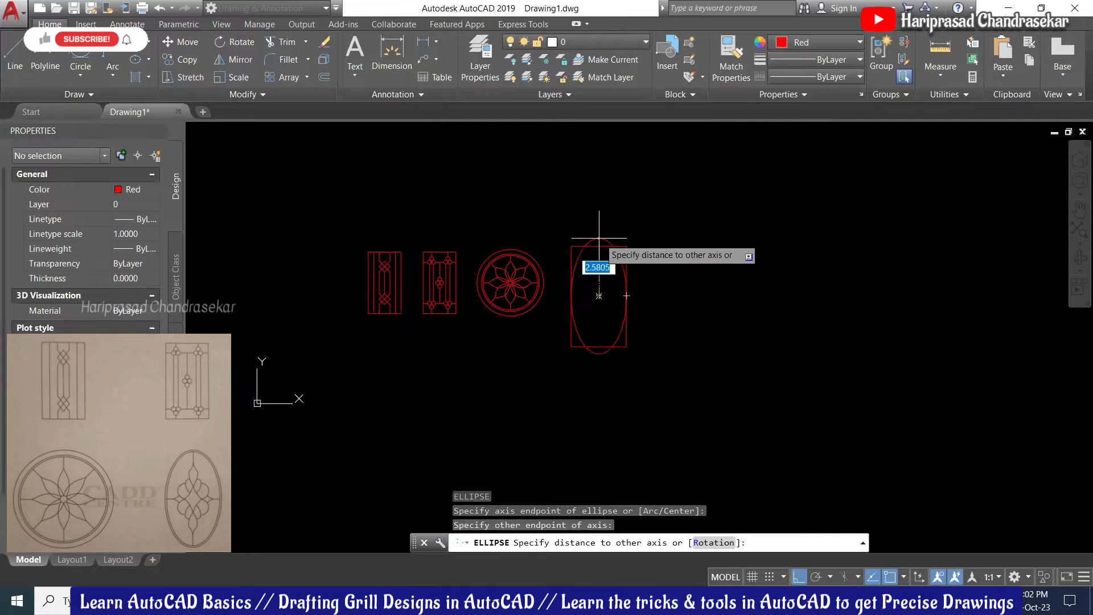
{"action": "left_click", "coordinate": [599, 247]}
{"action": "scroll", "coordinate": [589, 289], "scroll_direction": "up", "scroll_amount": 2}
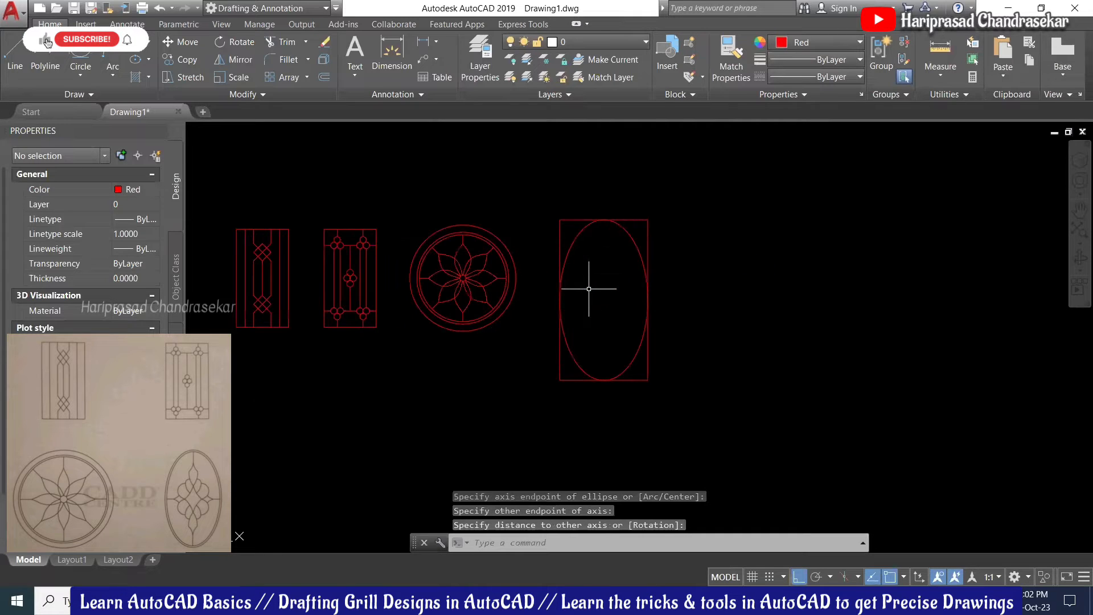
{"action": "type", "text": "o"}
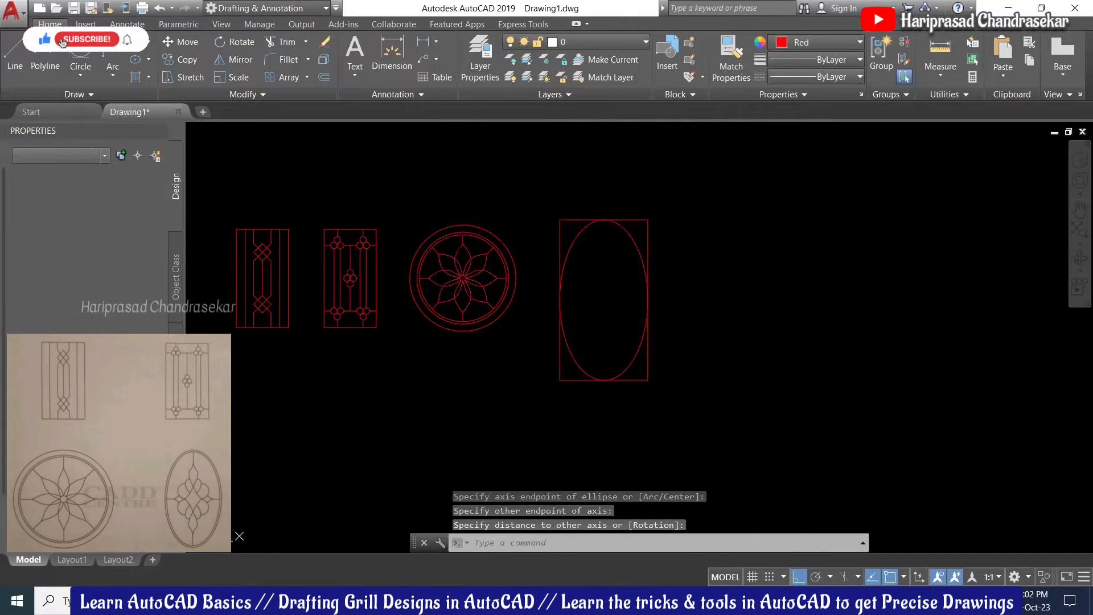
{"action": "key", "text": "Return"}
Step: Offset the ellipse inward by a small picked distance to create an inner ellipse
{"action": "scroll", "coordinate": [704, 200], "scroll_direction": "up", "scroll_amount": 4}
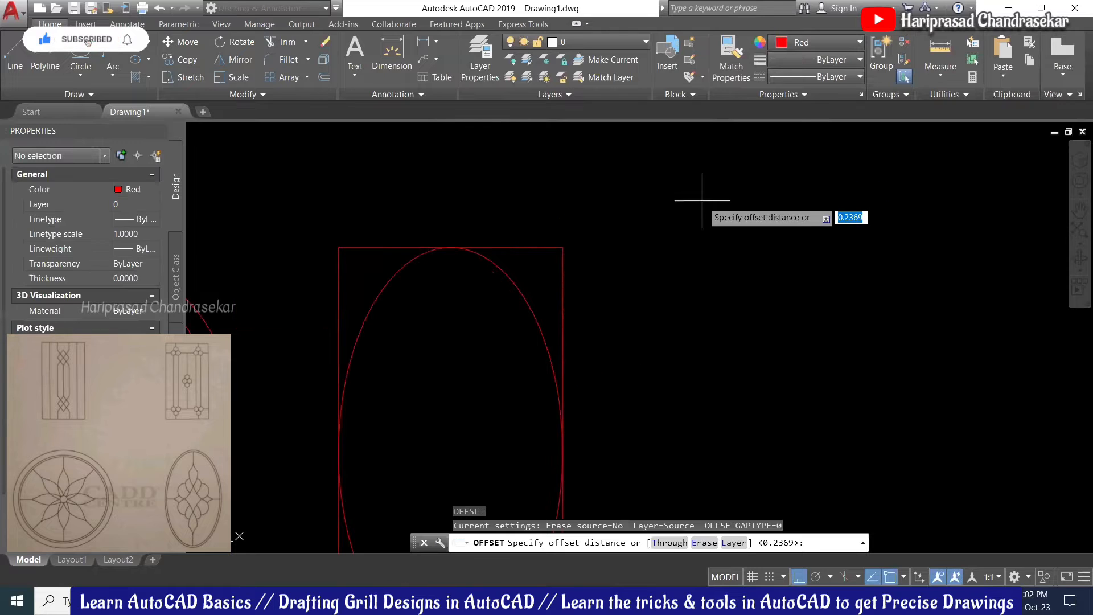
{"action": "left_click", "coordinate": [632, 265]}
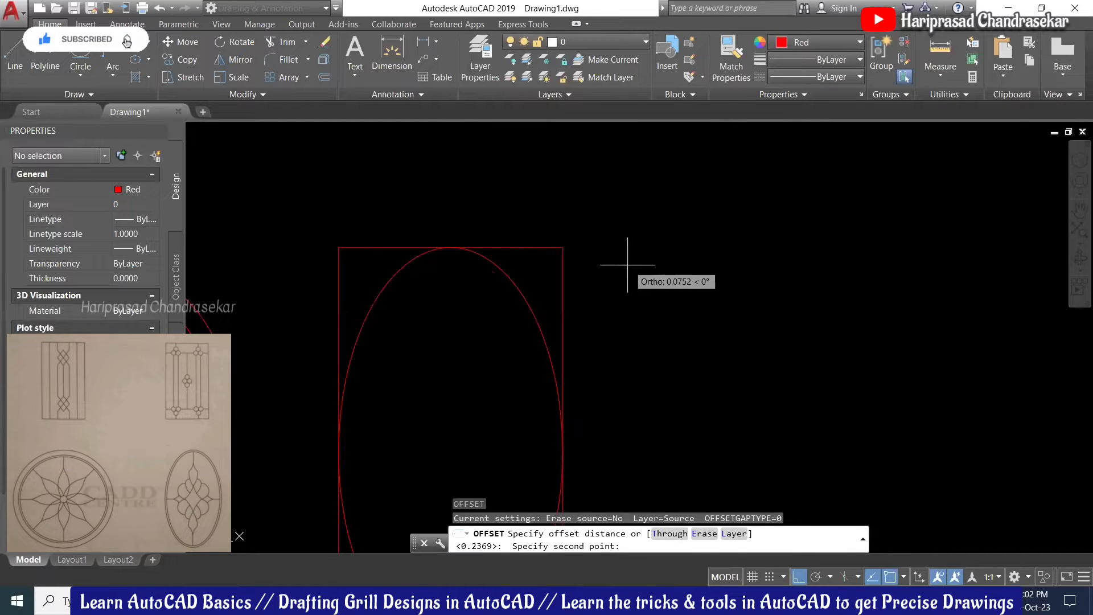
{"action": "left_click", "coordinate": [628, 265]}
{"action": "left_click", "coordinate": [514, 287]}
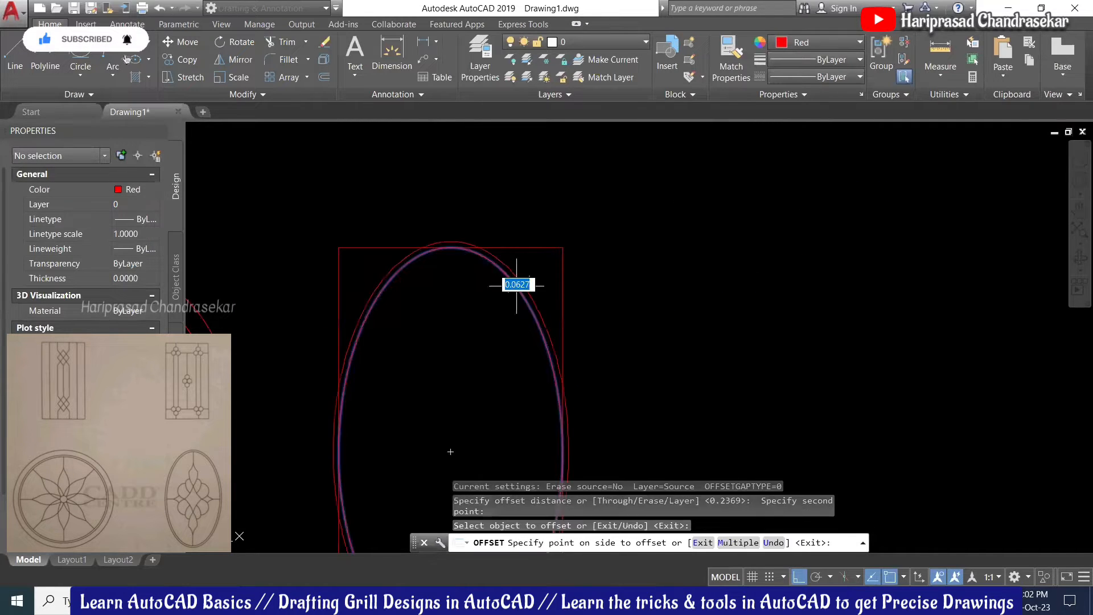
{"action": "left_click", "coordinate": [502, 296]}
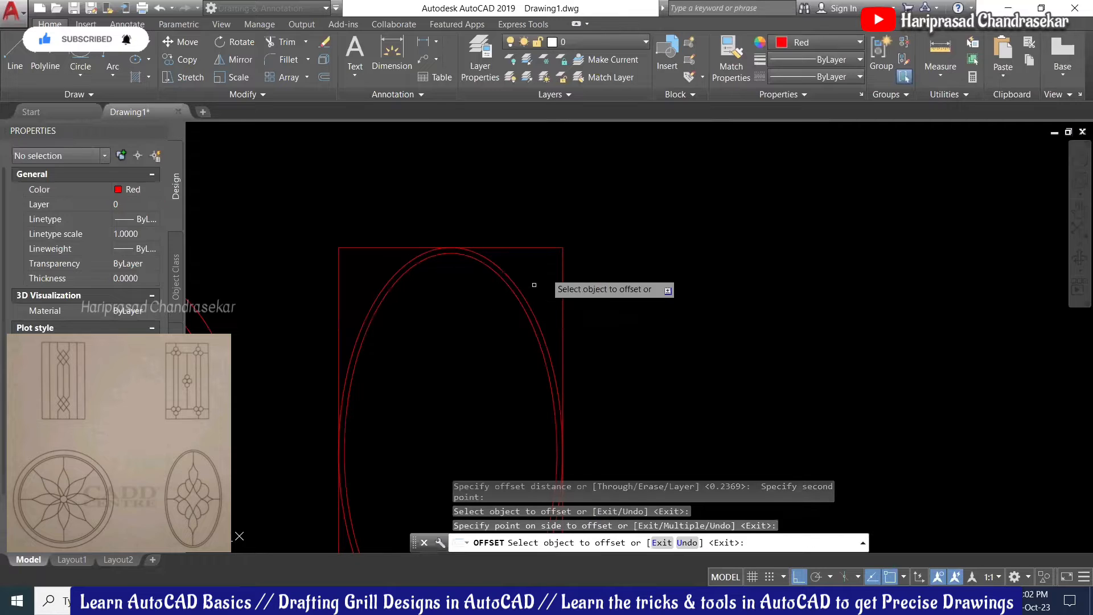
{"action": "scroll", "coordinate": [607, 228], "scroll_direction": "down", "scroll_amount": 4}
{"action": "key", "text": "Escape"}
{"action": "scroll", "coordinate": [560, 247], "scroll_direction": "up", "scroll_amount": 3}
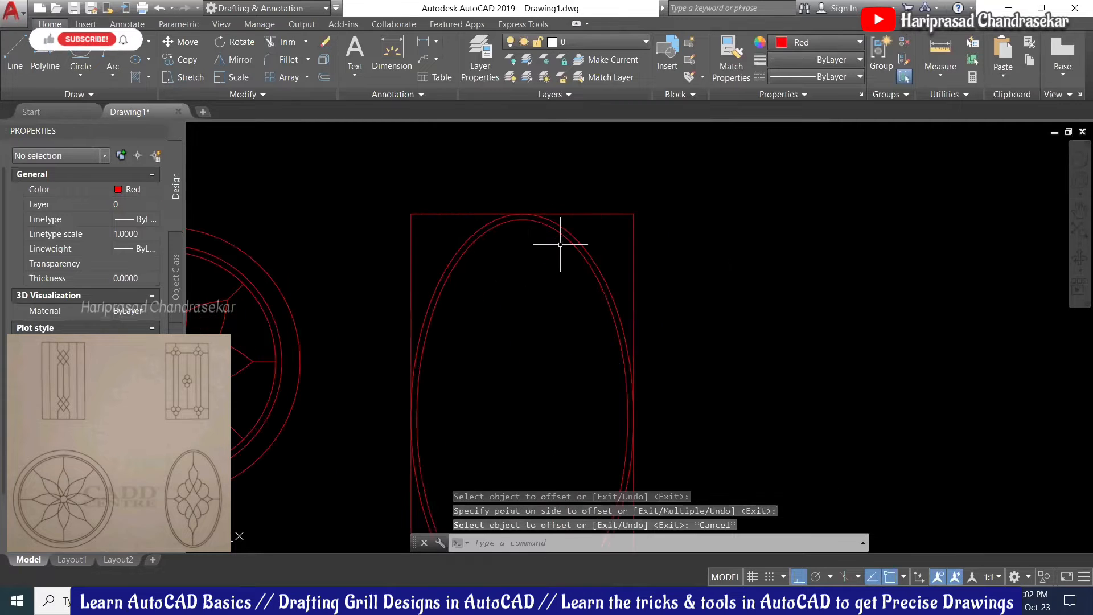
{"action": "left_click", "coordinate": [565, 233]}
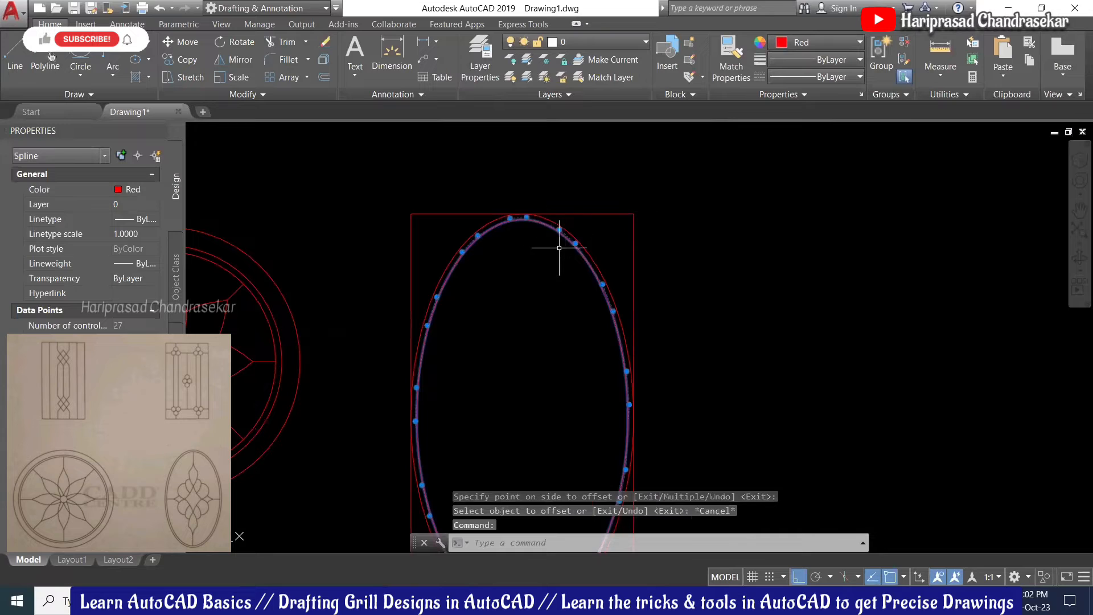
{"action": "key", "text": "Escape"}
{"action": "key", "text": "Escape"}
Step: Draw a horizontal line from the oval's centre to its left edge
{"action": "scroll", "coordinate": [708, 225], "scroll_direction": "down", "scroll_amount": 3}
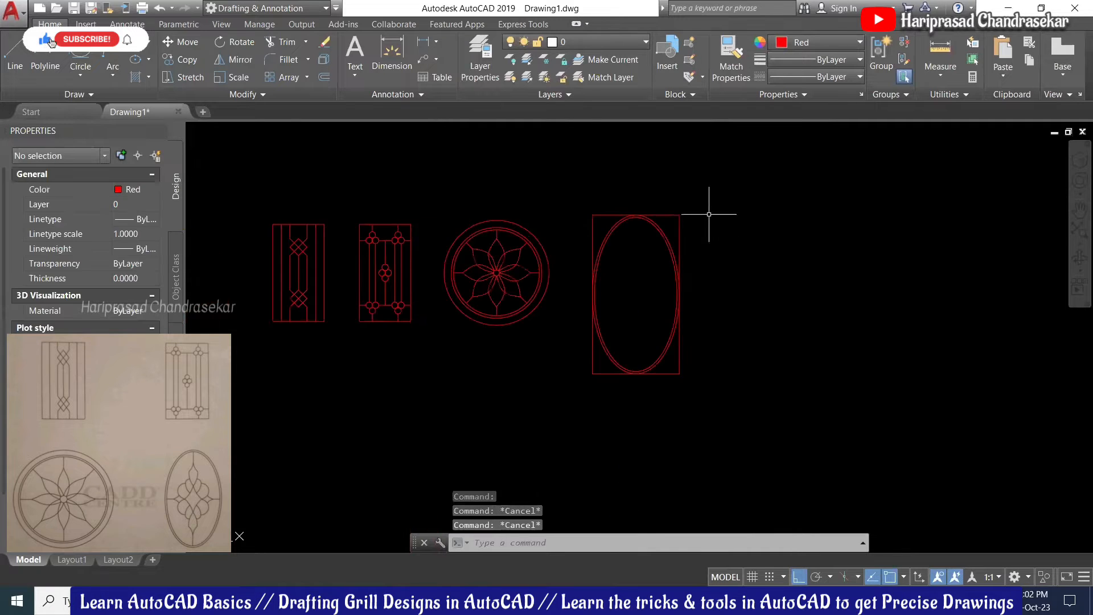
{"action": "scroll", "coordinate": [709, 216], "scroll_direction": "up", "scroll_amount": 2}
{"action": "scroll", "coordinate": [590, 269], "scroll_direction": "up", "scroll_amount": 2}
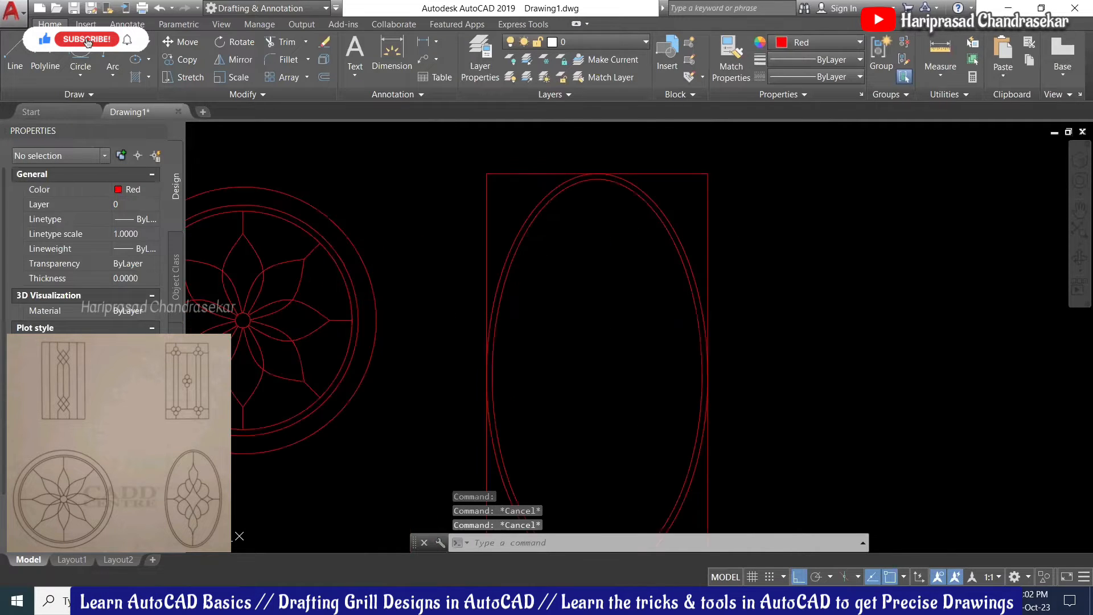
{"action": "scroll", "coordinate": [586, 273], "scroll_direction": "down", "scroll_amount": 1}
{"action": "scroll", "coordinate": [590, 269], "scroll_direction": "up", "scroll_amount": 1}
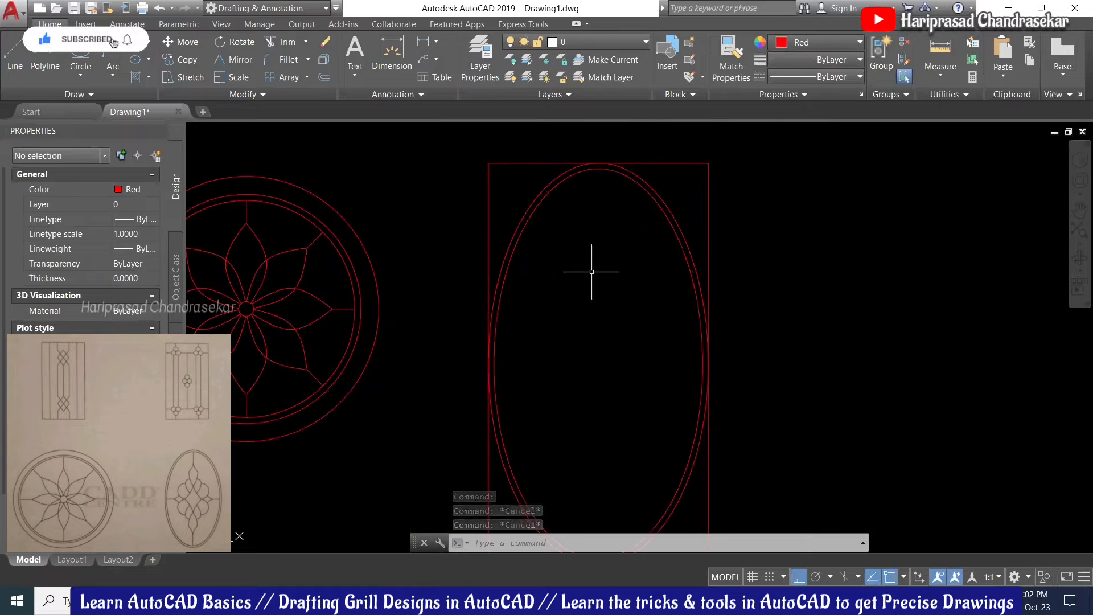
{"action": "type", "text": "l"}
{"action": "key", "text": "Return"}
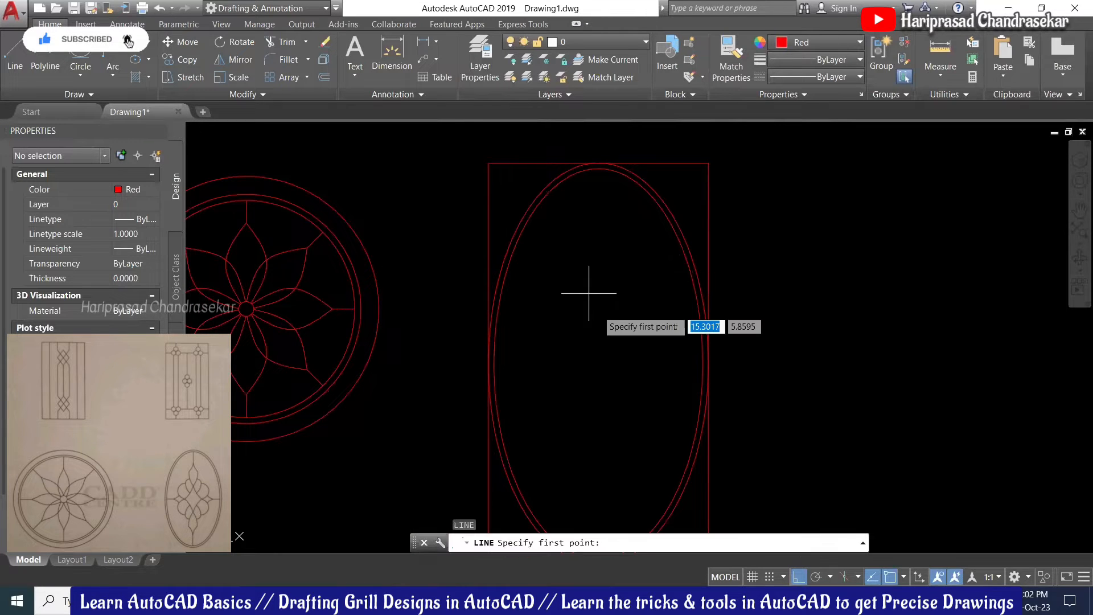
{"action": "middle_click_drag", "start_coordinate": [598, 318], "coordinate": [557, 248]}
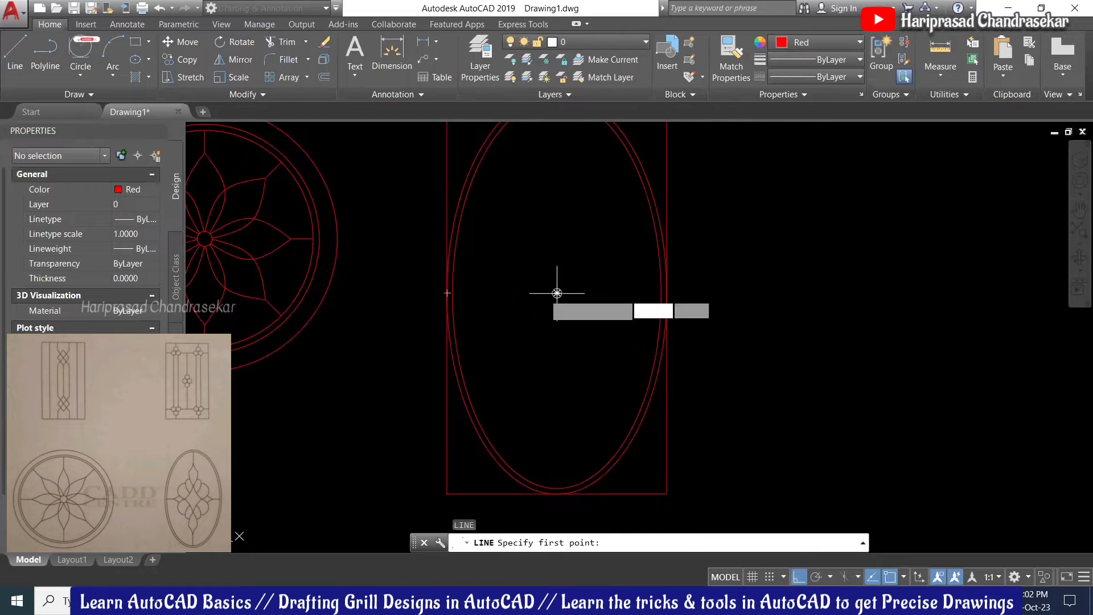
{"action": "scroll", "coordinate": [453, 293], "scroll_direction": "up", "scroll_amount": 5}
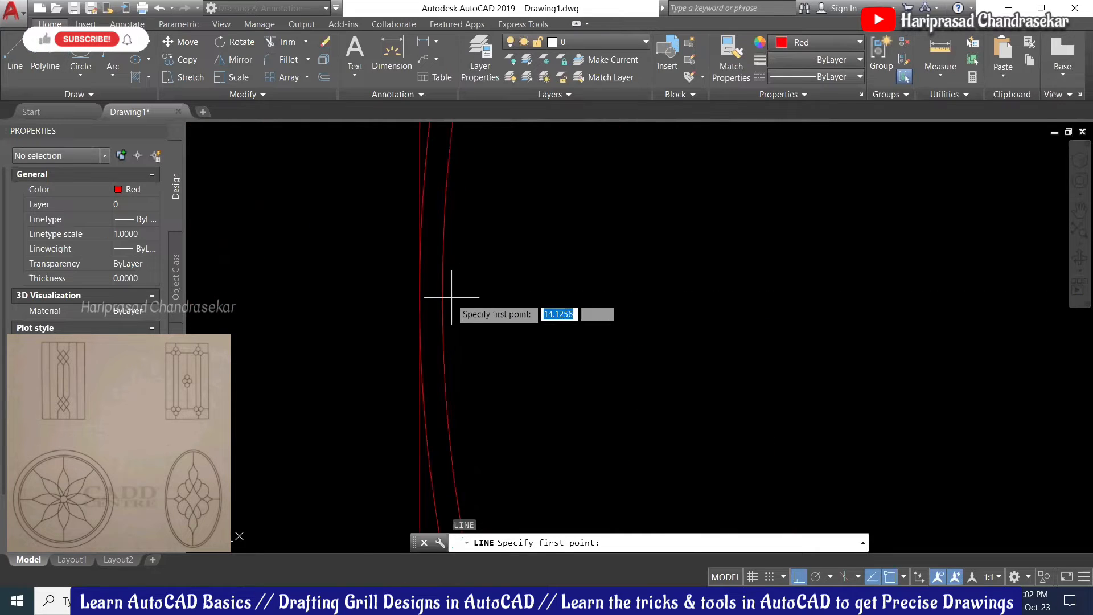
{"action": "left_click", "coordinate": [866, 293]}
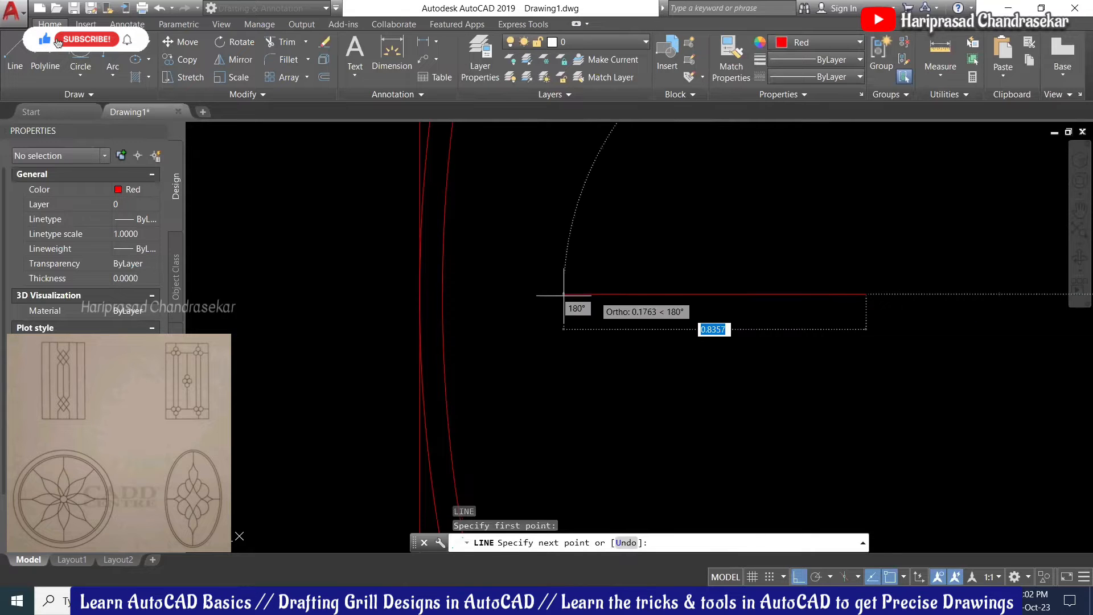
{"action": "left_click", "coordinate": [443, 293]}
{"action": "key", "text": "Escape"}
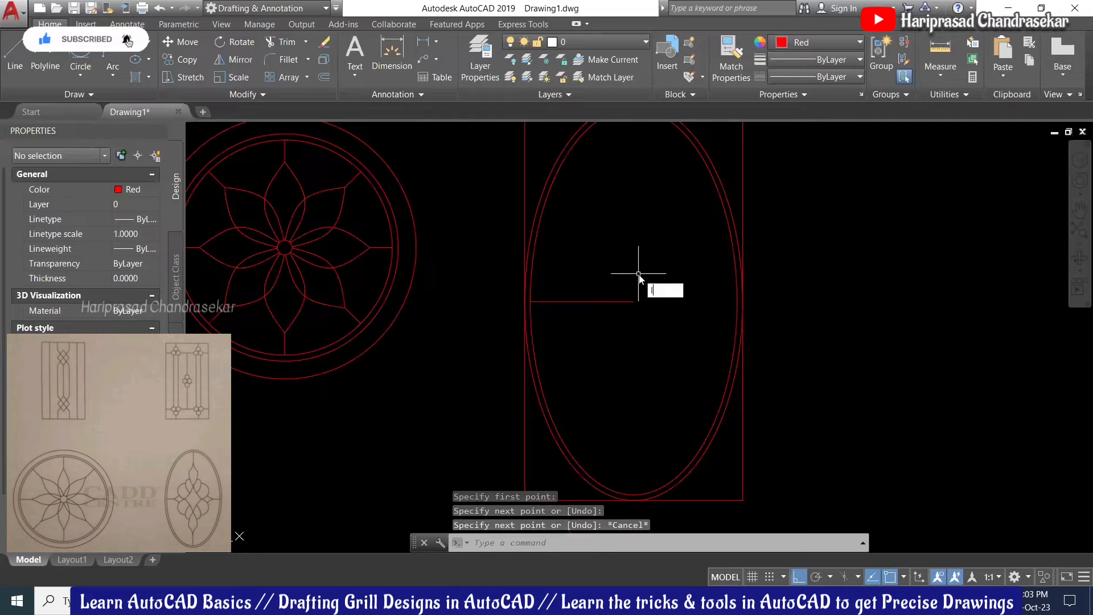
Step: Draw a vertical line from the oval's centre up to its top
{"action": "key", "text": "Return"}
{"action": "left_click", "coordinate": [598, 301]}
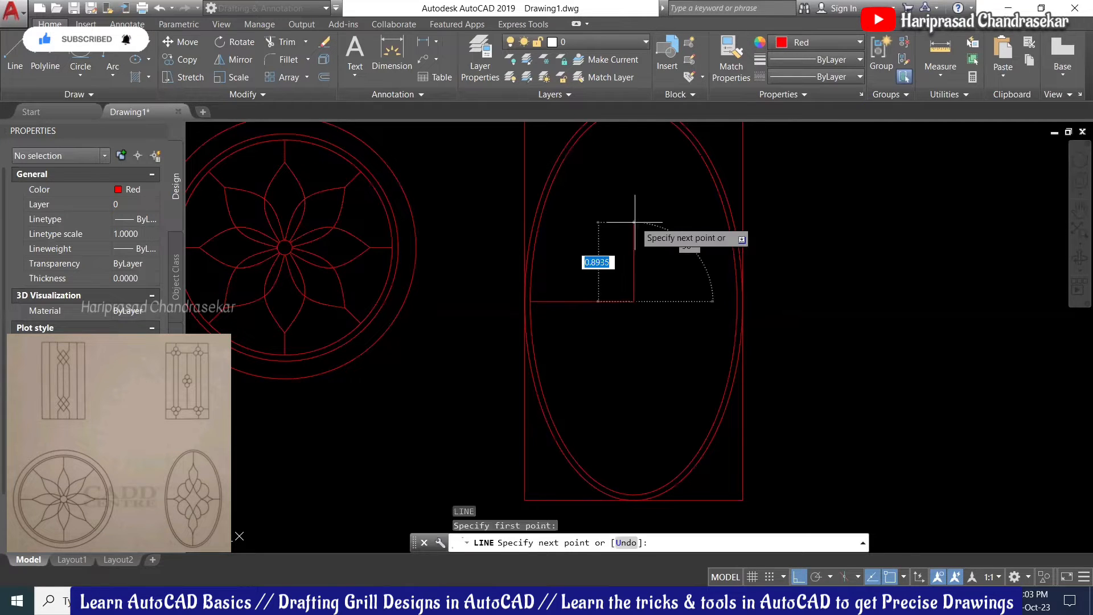
{"action": "middle_click_drag", "start_coordinate": [638, 211], "coordinate": [606, 337]}
{"action": "scroll", "coordinate": [609, 269], "scroll_direction": "up", "scroll_amount": 4}
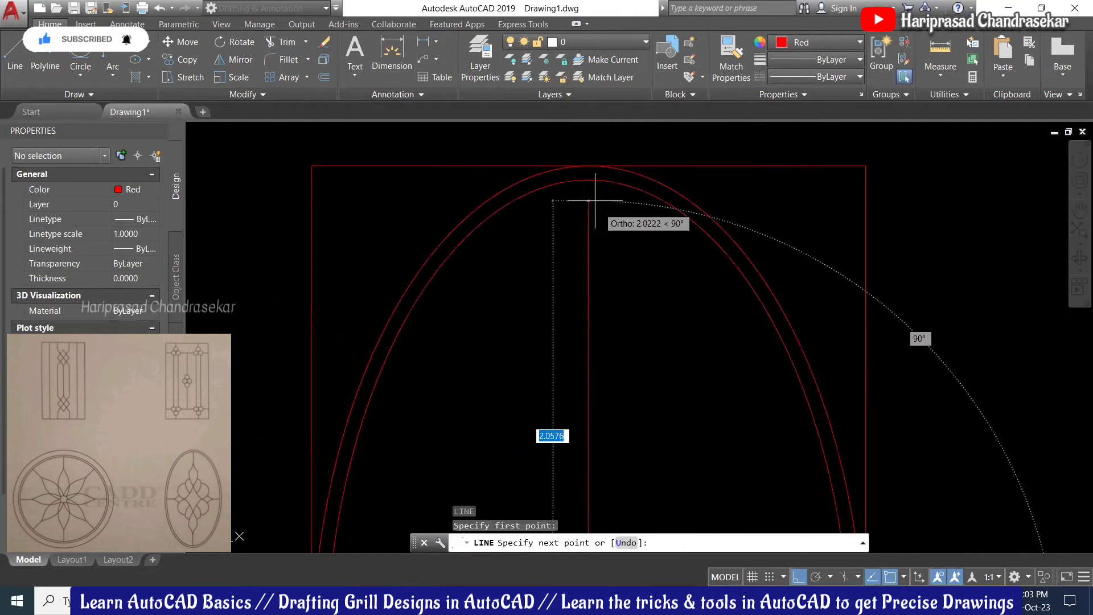
{"action": "left_click", "coordinate": [590, 181]}
{"action": "key", "text": "Escape"}
{"action": "scroll", "coordinate": [624, 186], "scroll_direction": "down", "scroll_amount": 4}
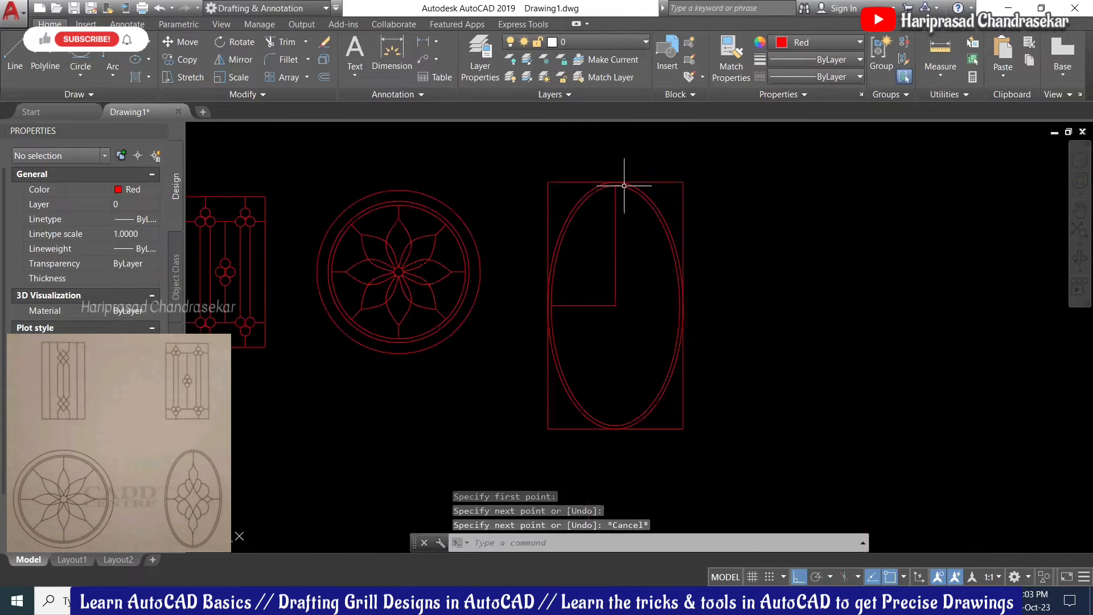
{"action": "scroll", "coordinate": [594, 236], "scroll_direction": "up", "scroll_amount": 2}
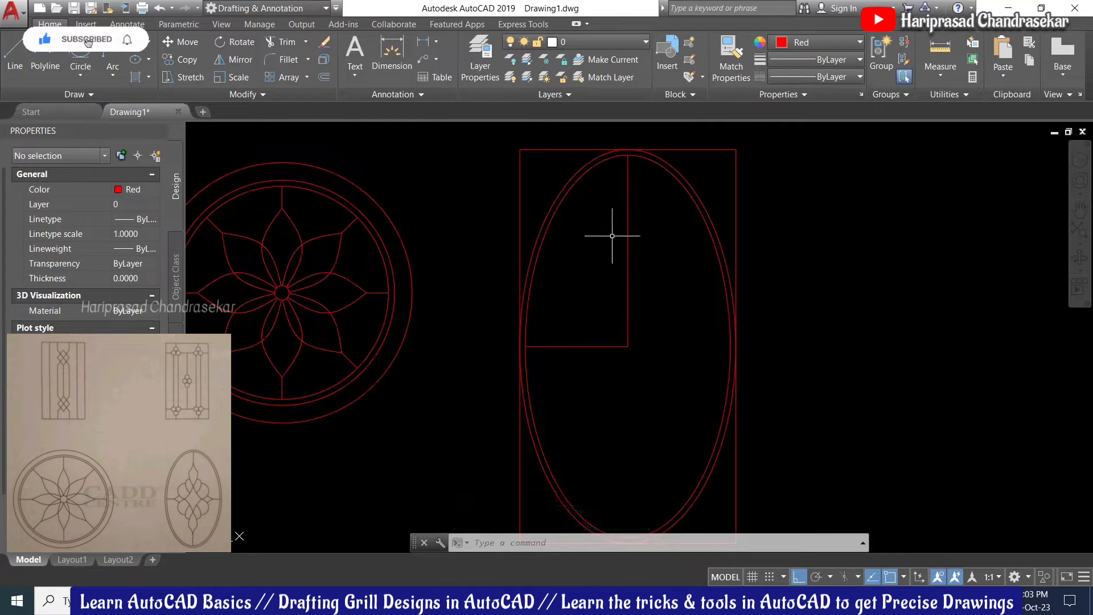
Step: Mirror the horizontal line about a vertical axis through the oval's centre, keeping the original
{"action": "left_click", "coordinate": [653, 298]}
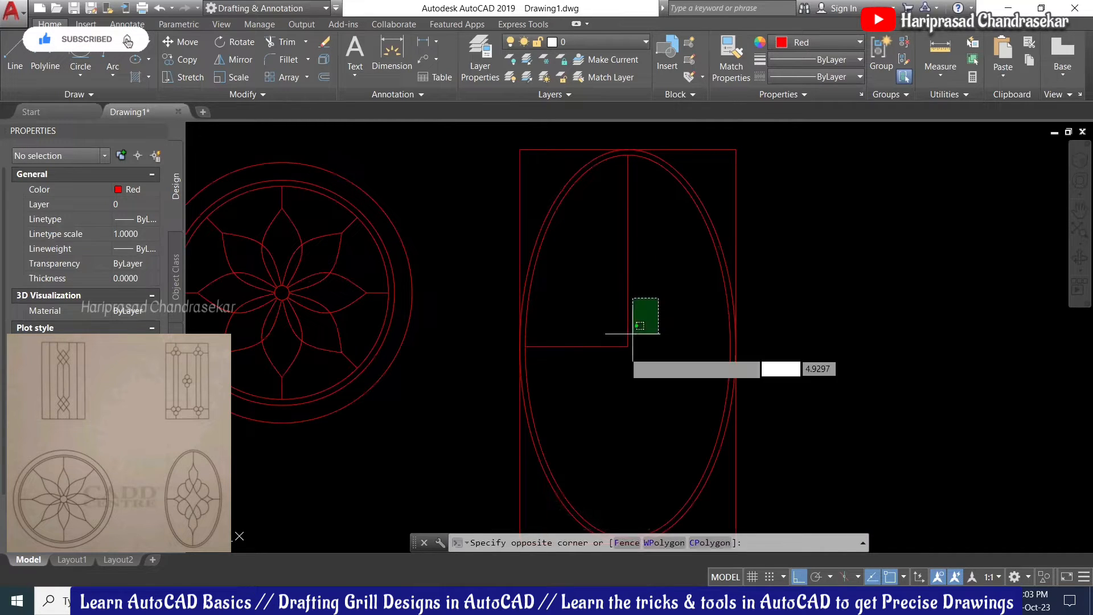
{"action": "left_click", "coordinate": [612, 359]}
{"action": "key", "text": "Escape"}
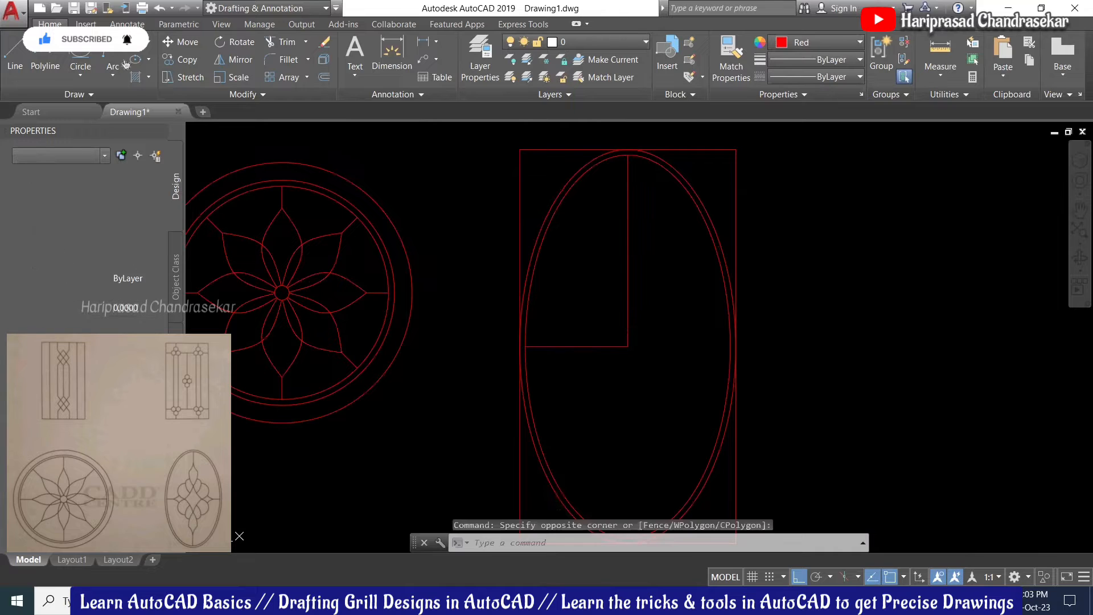
{"action": "left_click", "coordinate": [610, 320]}
{"action": "left_click", "coordinate": [566, 371]}
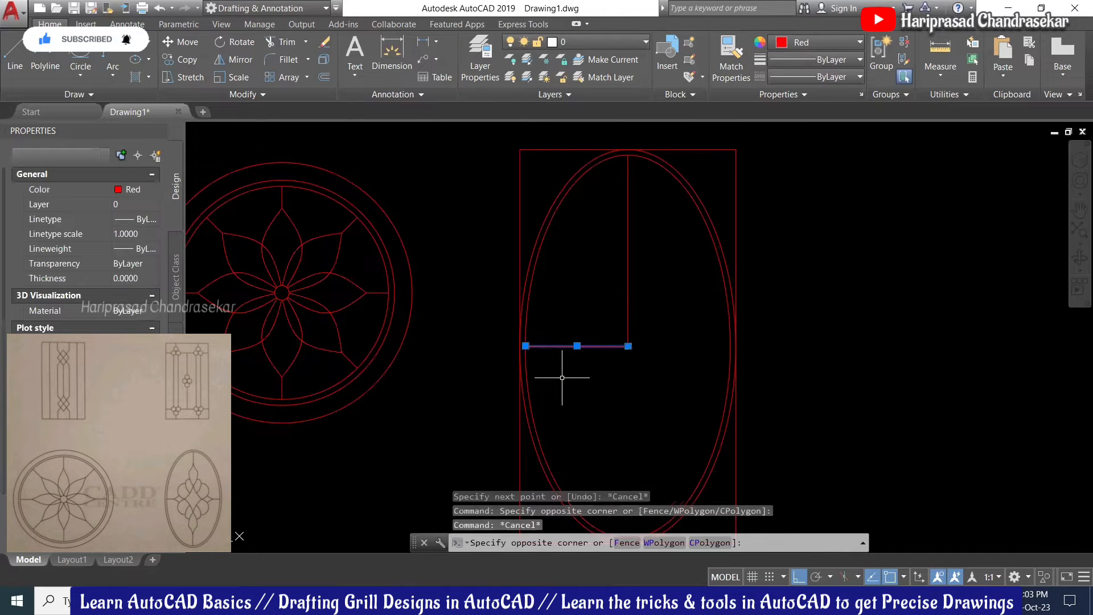
{"action": "type", "text": "MI"}
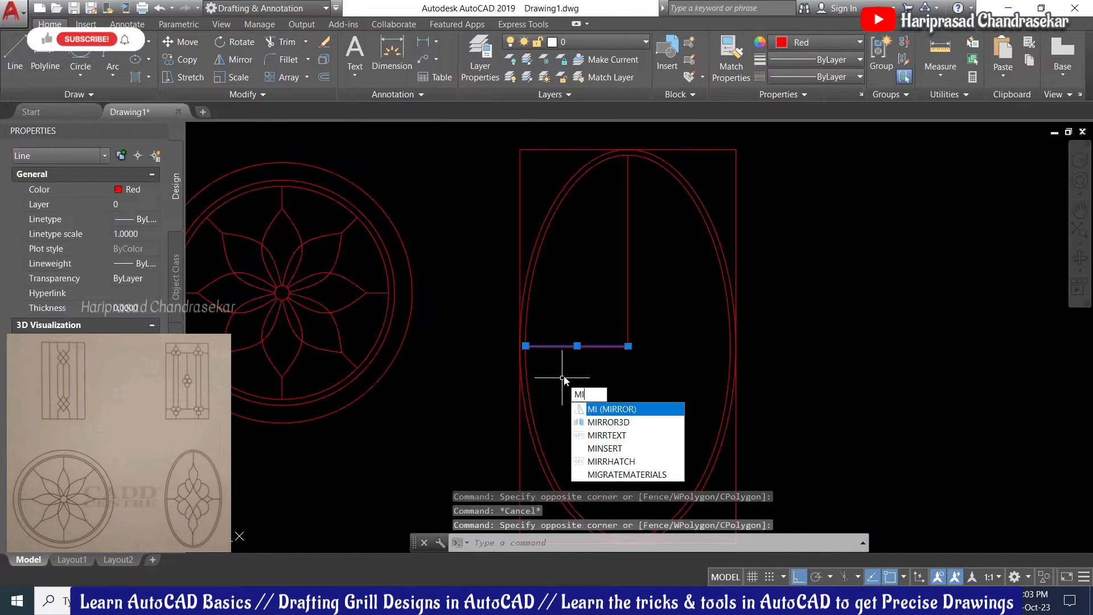
{"action": "key", "text": "Return"}
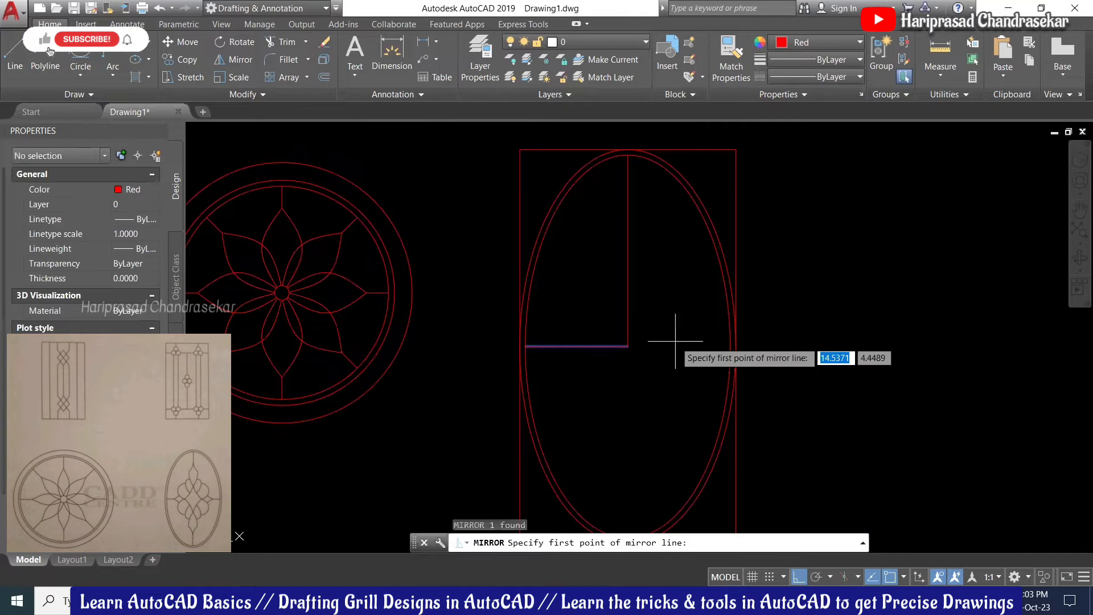
{"action": "left_click", "coordinate": [628, 346]}
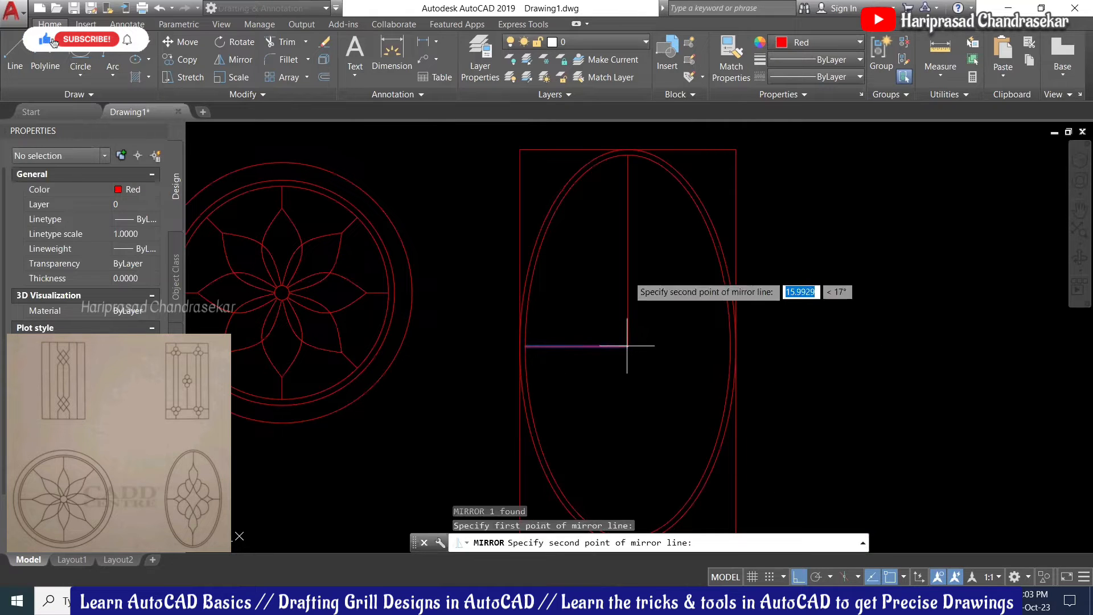
{"action": "left_click", "coordinate": [623, 201]}
{"action": "key", "text": "Return"}
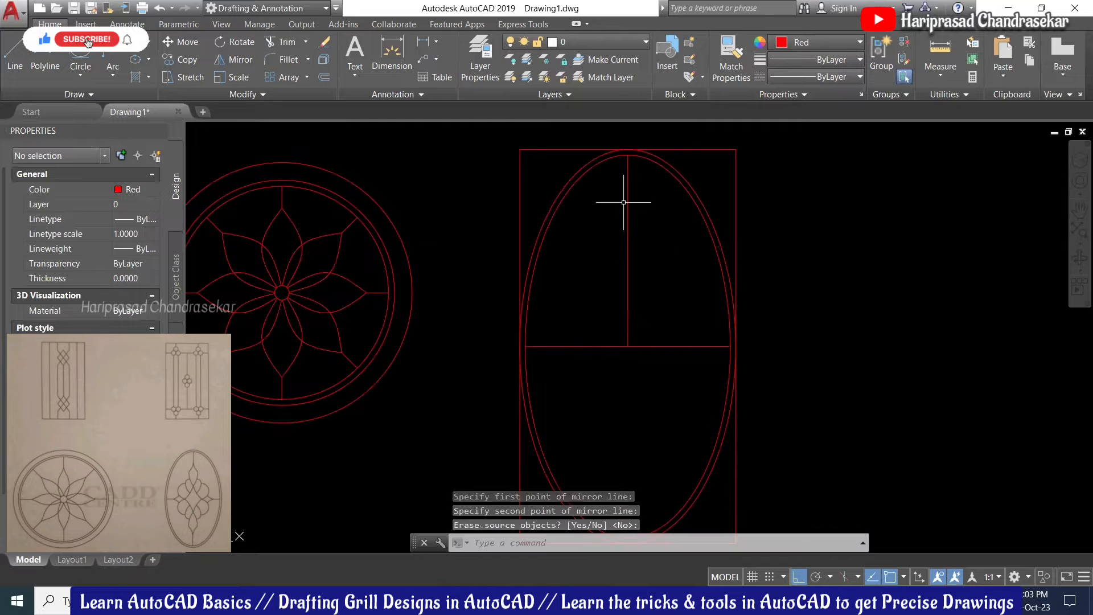
Step: Mirror the vertical line downward about the horizontal axis, keeping the original, to complete the cross
{"action": "key", "text": "Return"}
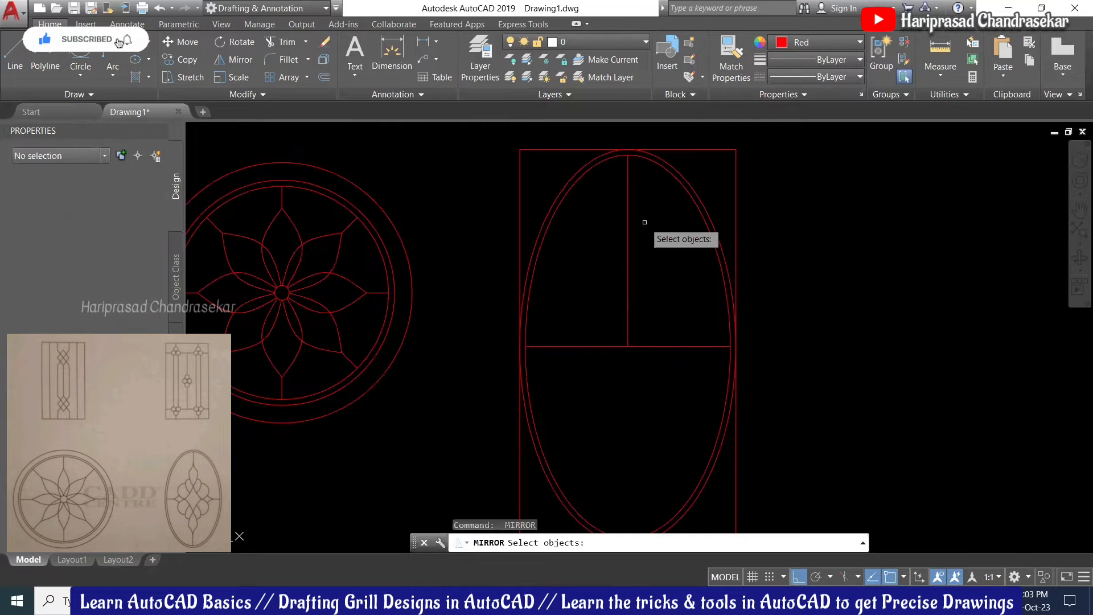
{"action": "left_click", "coordinate": [644, 222]}
{"action": "left_click", "coordinate": [598, 273]}
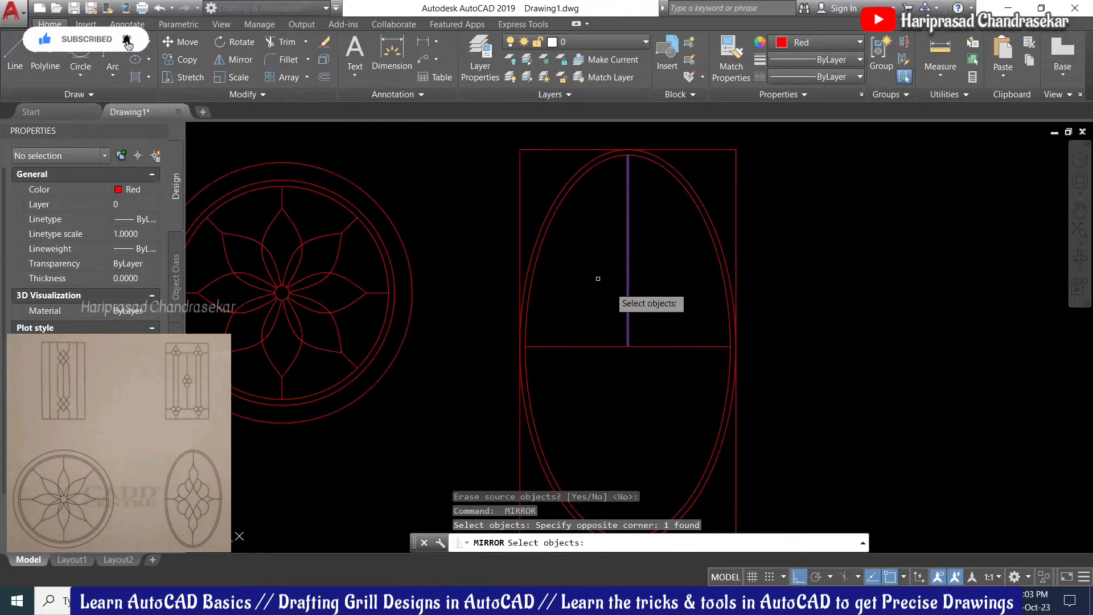
{"action": "key", "text": "Return"}
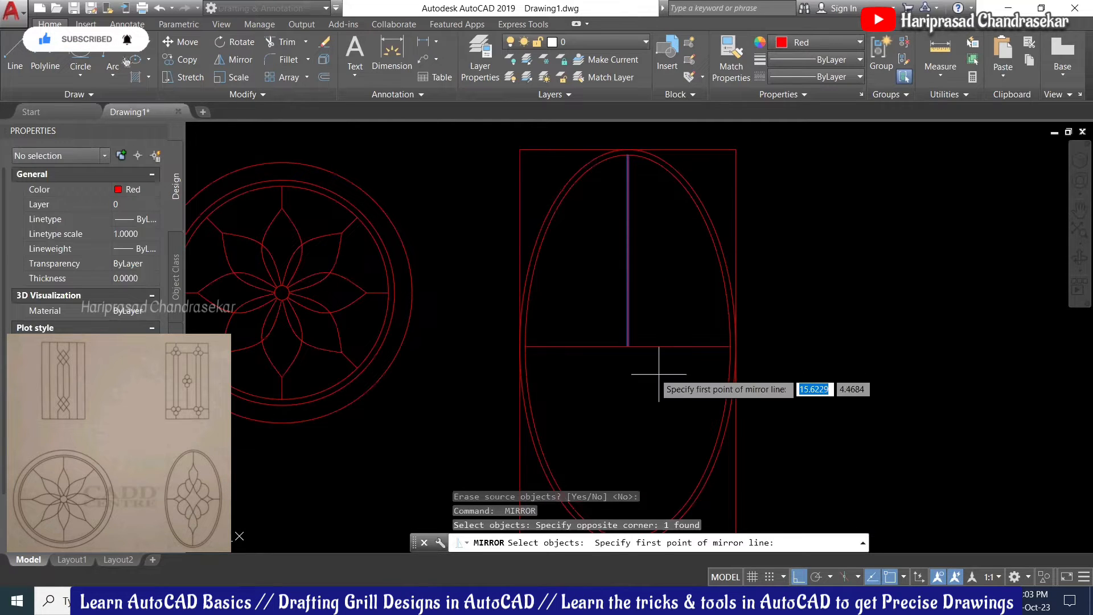
{"action": "left_click", "coordinate": [628, 347]}
{"action": "left_click", "coordinate": [501, 330]}
{"action": "key", "text": "Return"}
{"action": "scroll", "coordinate": [640, 283], "scroll_direction": "down", "scroll_amount": 4}
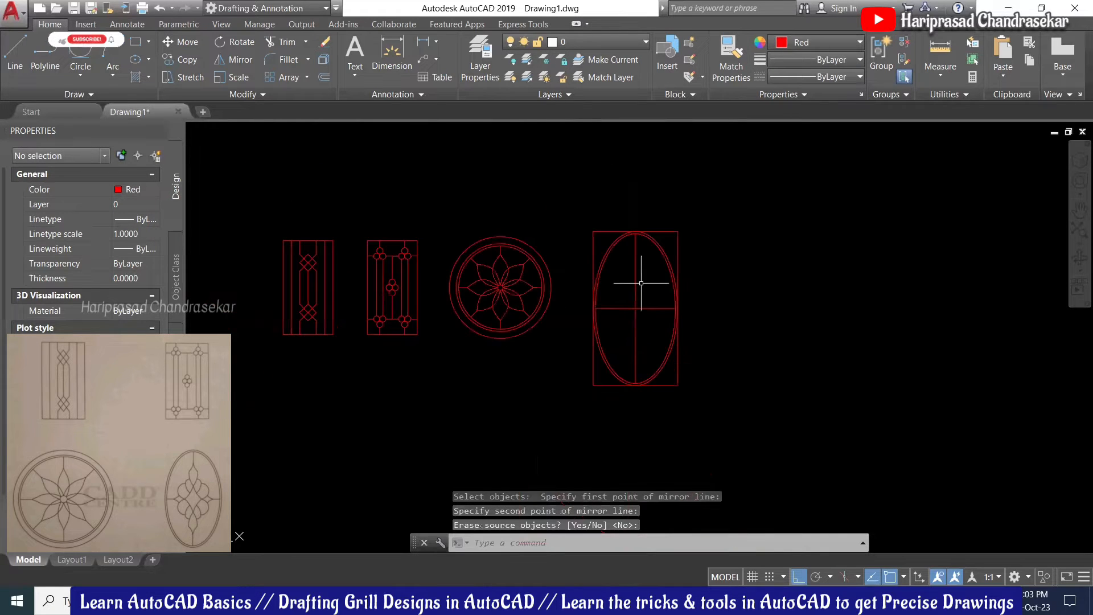
{"action": "scroll", "coordinate": [641, 283], "scroll_direction": "up", "scroll_amount": 2}
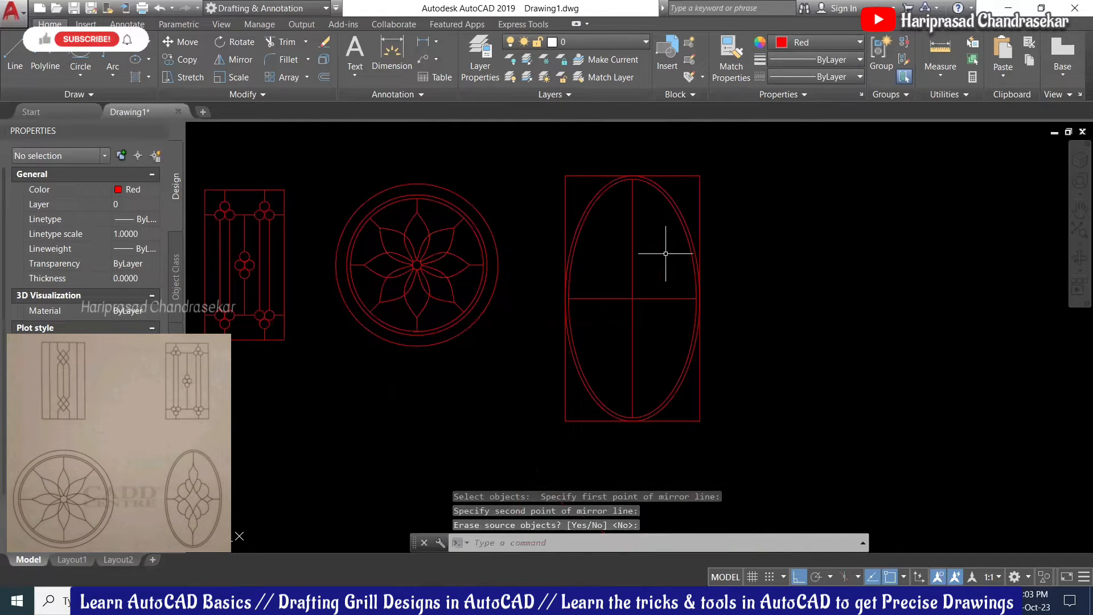
{"action": "scroll", "coordinate": [666, 254], "scroll_direction": "up", "scroll_amount": 2}
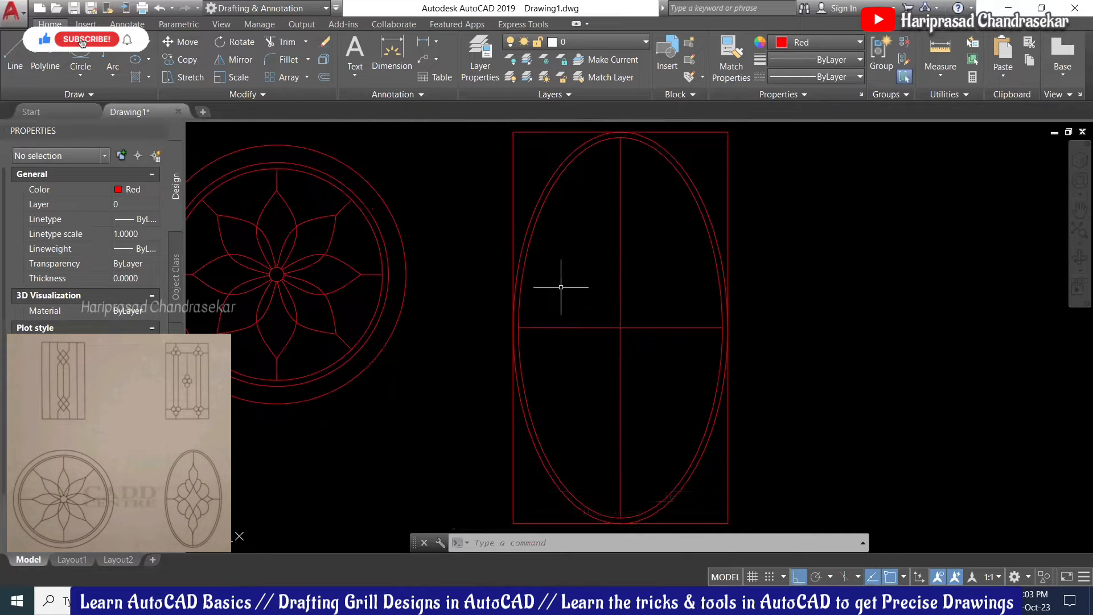
{"action": "scroll", "coordinate": [627, 167], "scroll_direction": "up", "scroll_amount": 2}
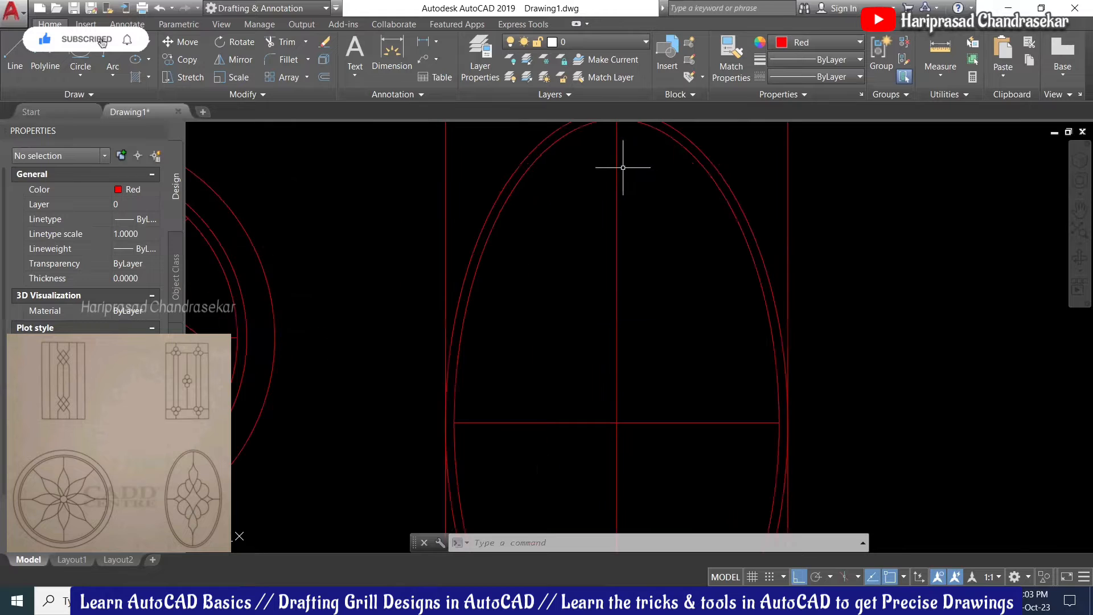
Step: Centre the short horizontal guide line on the oval's vertical centre line near the top
{"action": "type", "text": "l"}
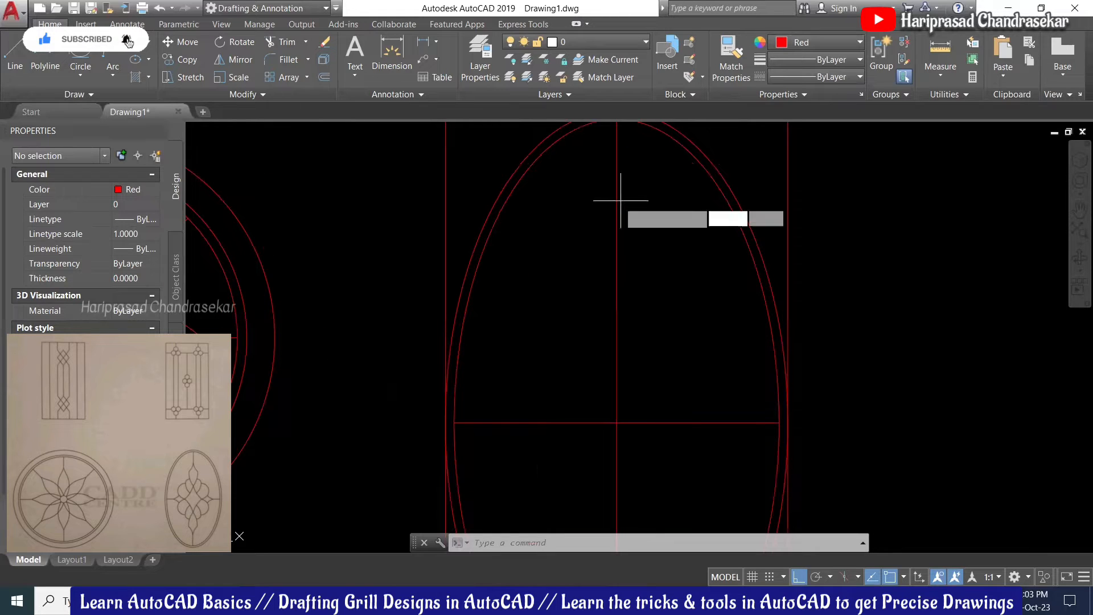
{"action": "key", "text": "Return"}
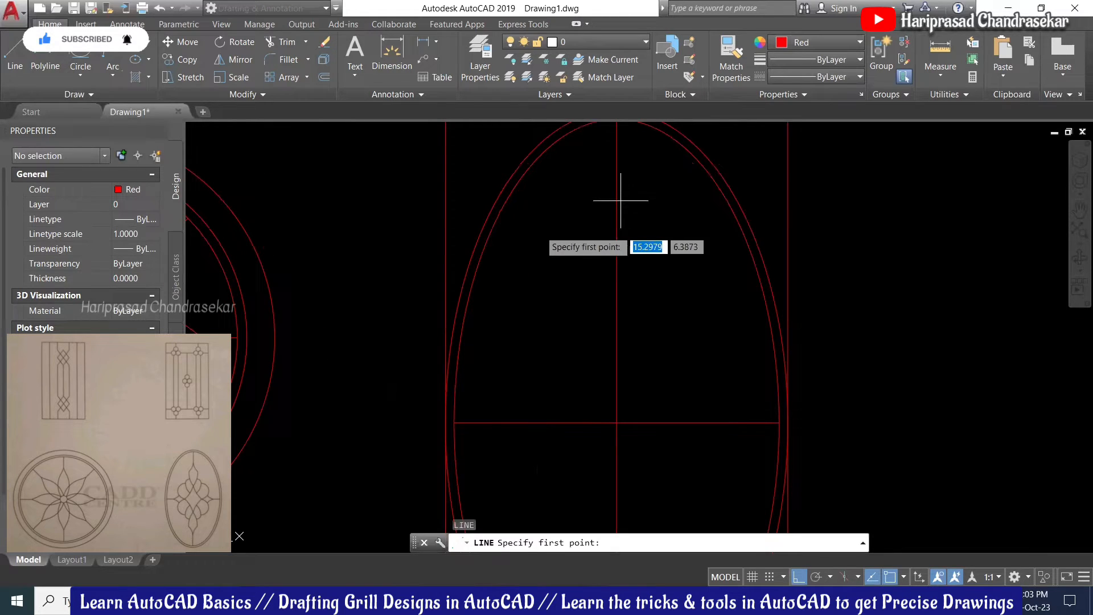
{"action": "left_click", "coordinate": [568, 217]}
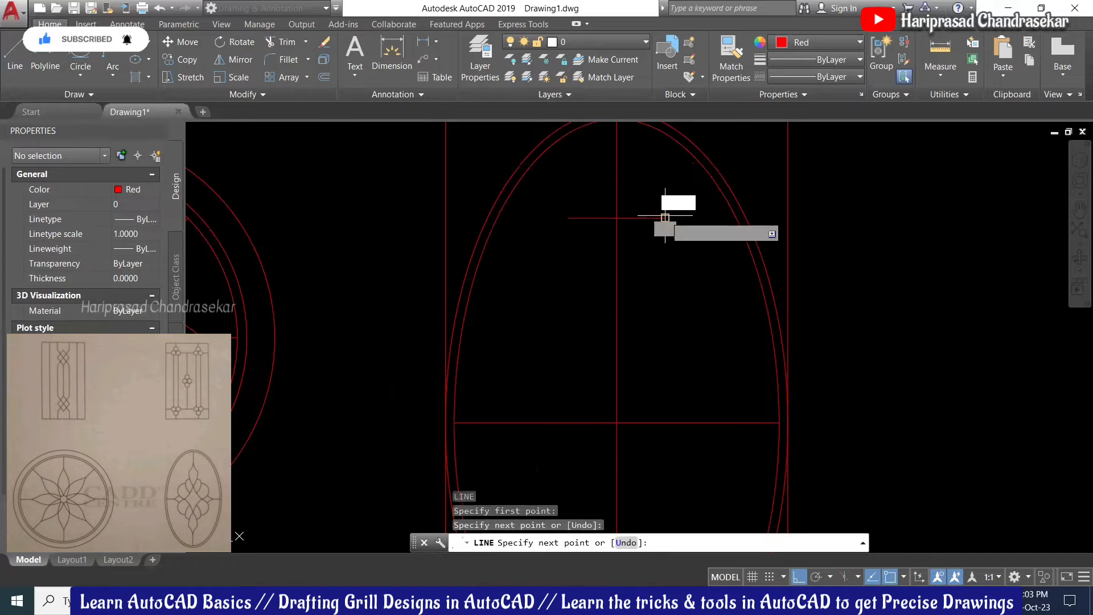
{"action": "key", "text": "Escape"}
{"action": "middle_click_drag", "start_coordinate": [627, 231], "coordinate": [611, 294]}
{"action": "scroll", "coordinate": [598, 265], "scroll_direction": "up", "scroll_amount": 2}
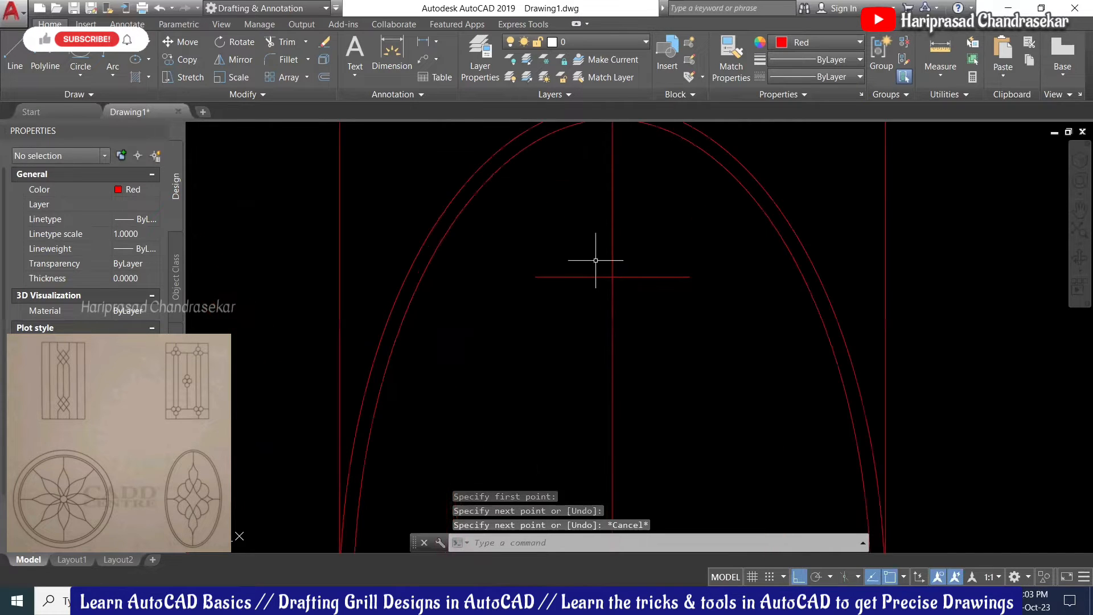
{"action": "scroll", "coordinate": [630, 204], "scroll_direction": "down", "scroll_amount": 3}
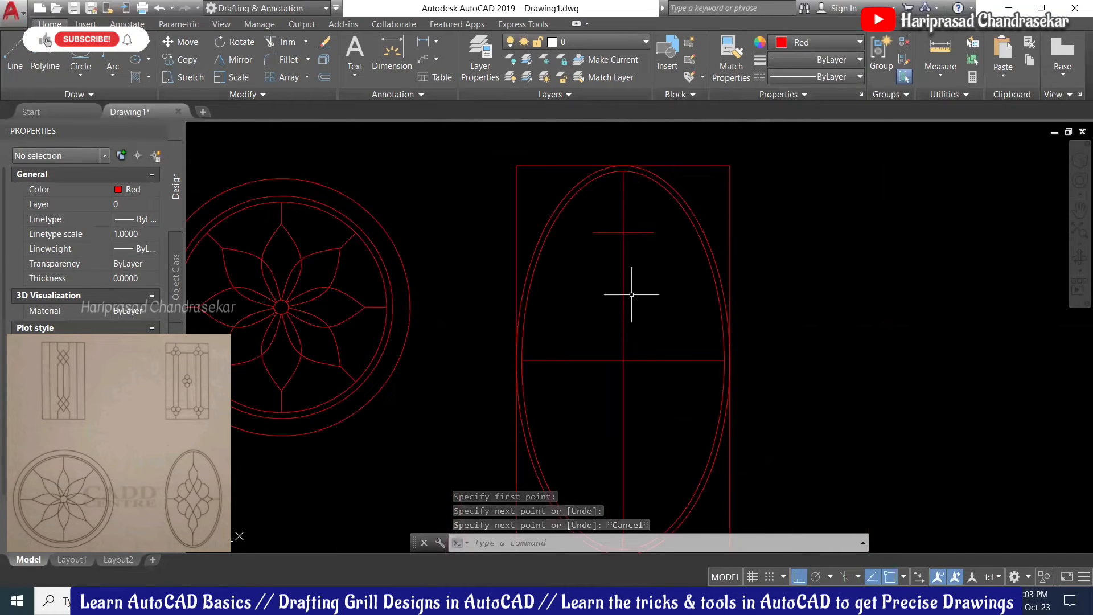
{"action": "left_click", "coordinate": [644, 231]}
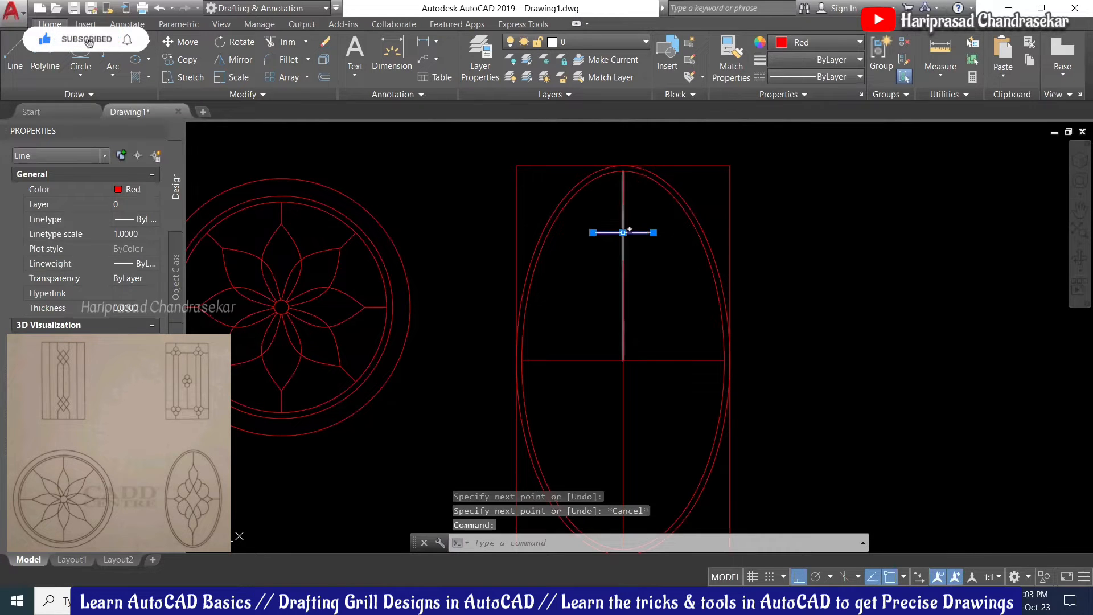
{"action": "left_click", "coordinate": [624, 232]}
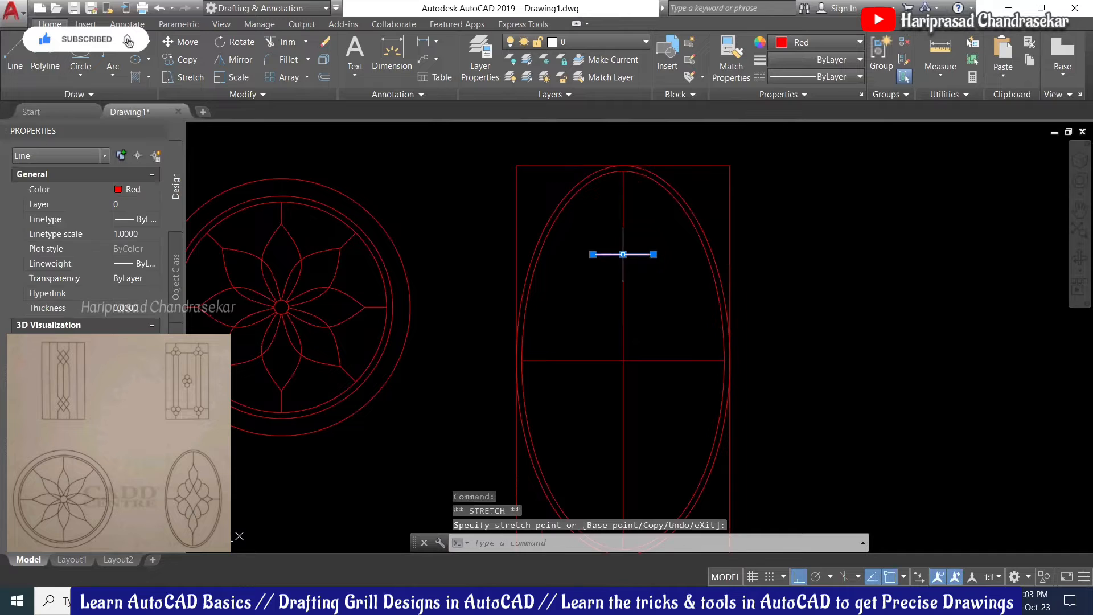
{"action": "scroll", "coordinate": [656, 221], "scroll_direction": "up", "scroll_amount": 2}
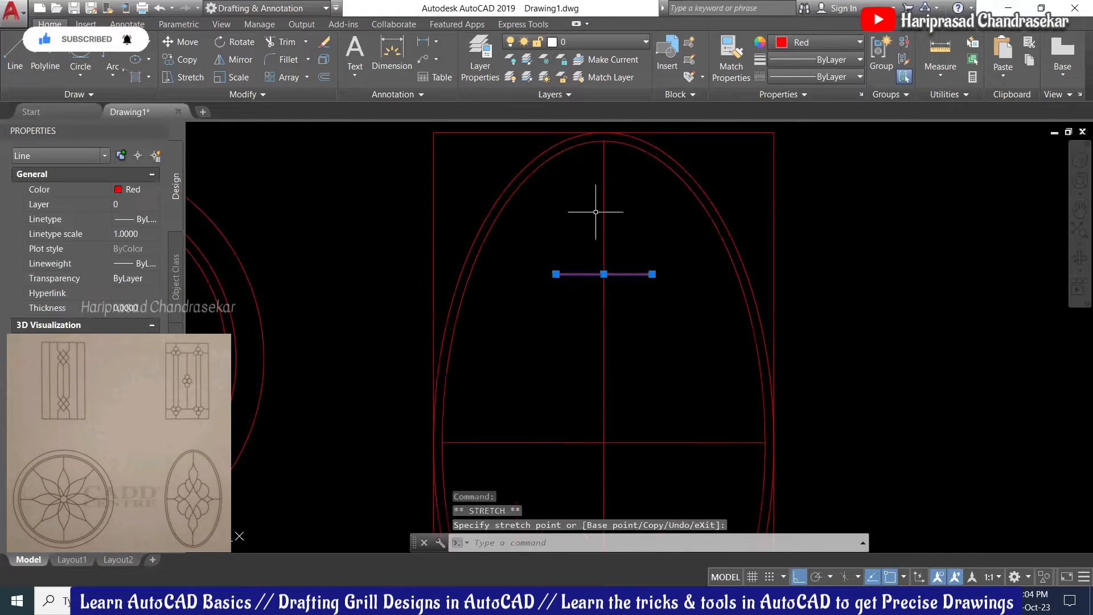
{"action": "key", "text": "Escape"}
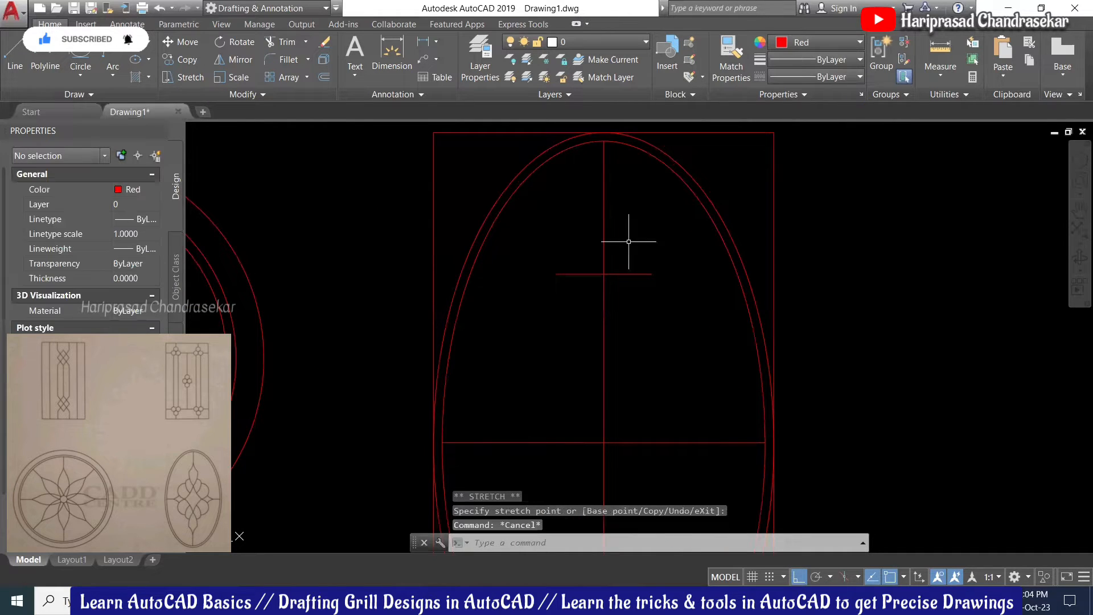
Step: Offset the short horizontal guide line upward by a distance picked from two points
{"action": "type", "text": "o"}
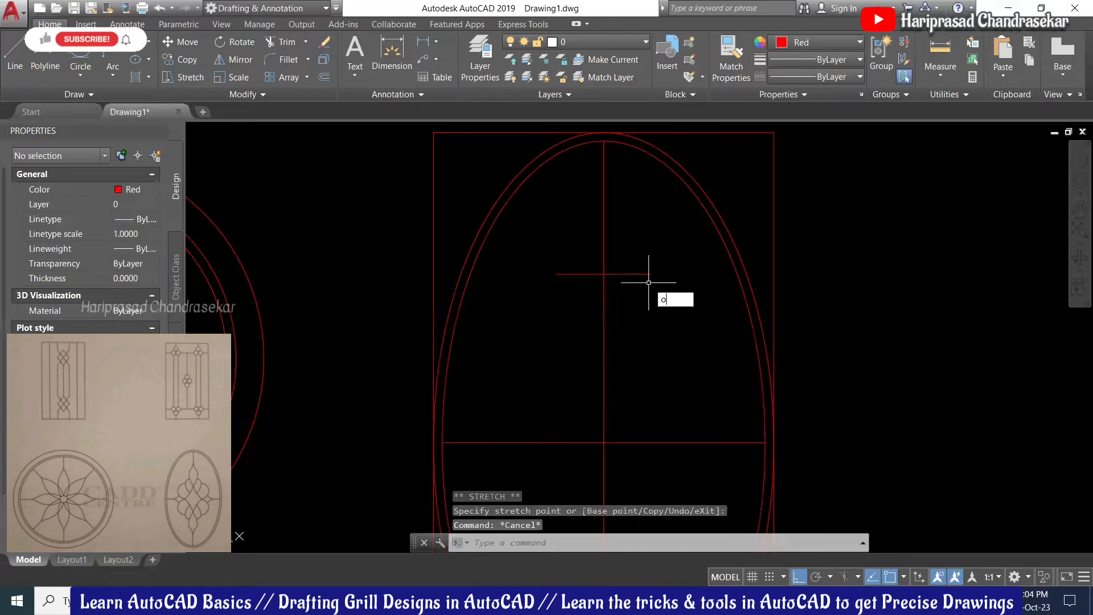
{"action": "key", "text": "Return"}
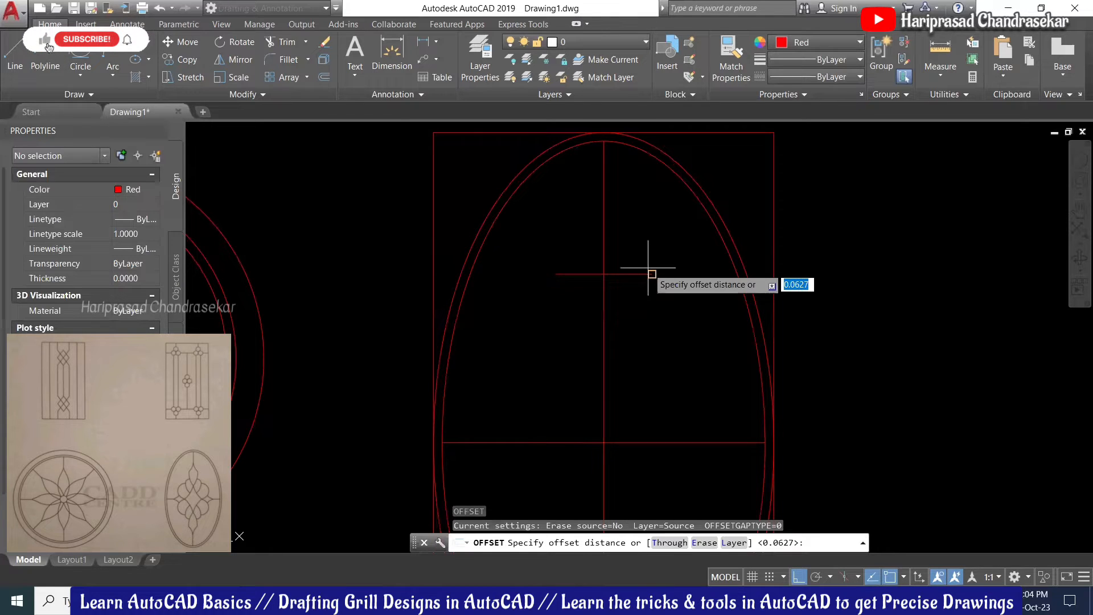
{"action": "left_click", "coordinate": [646, 271]}
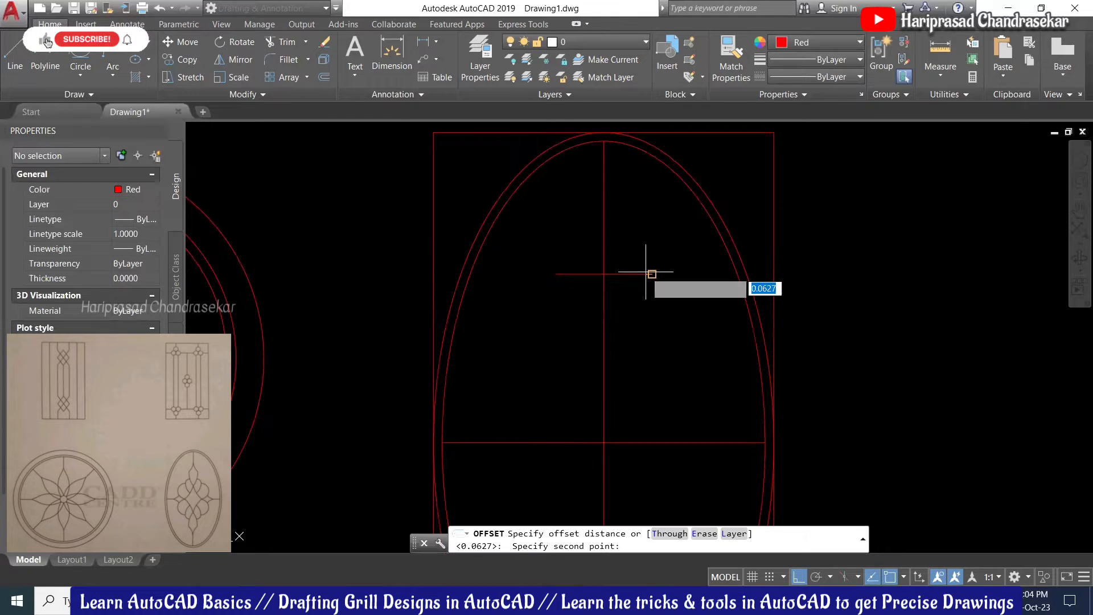
{"action": "left_click", "coordinate": [641, 207]}
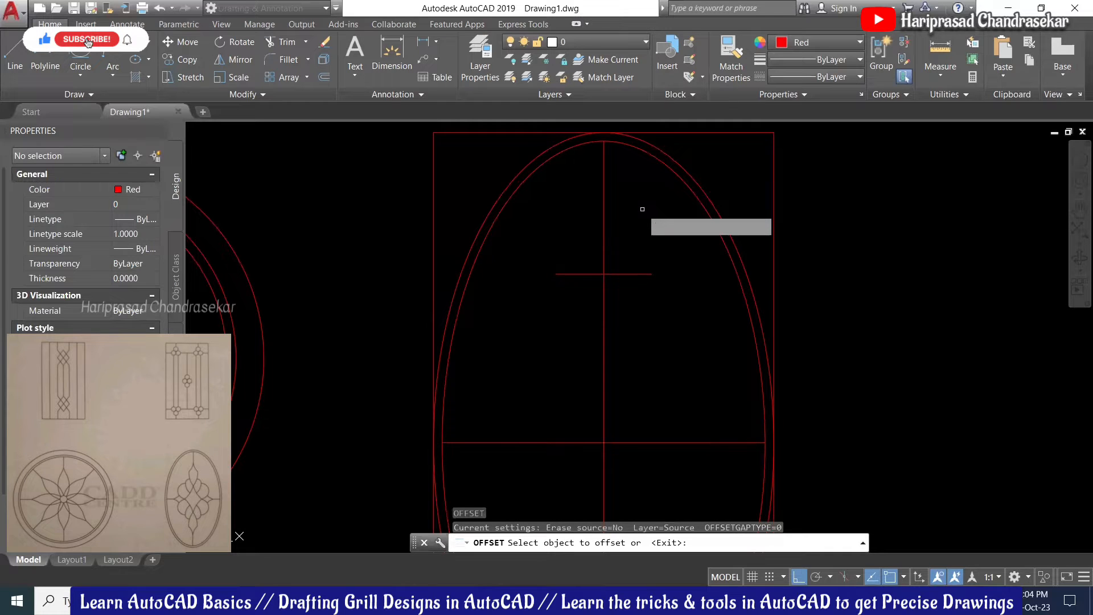
{"action": "left_click", "coordinate": [647, 272]}
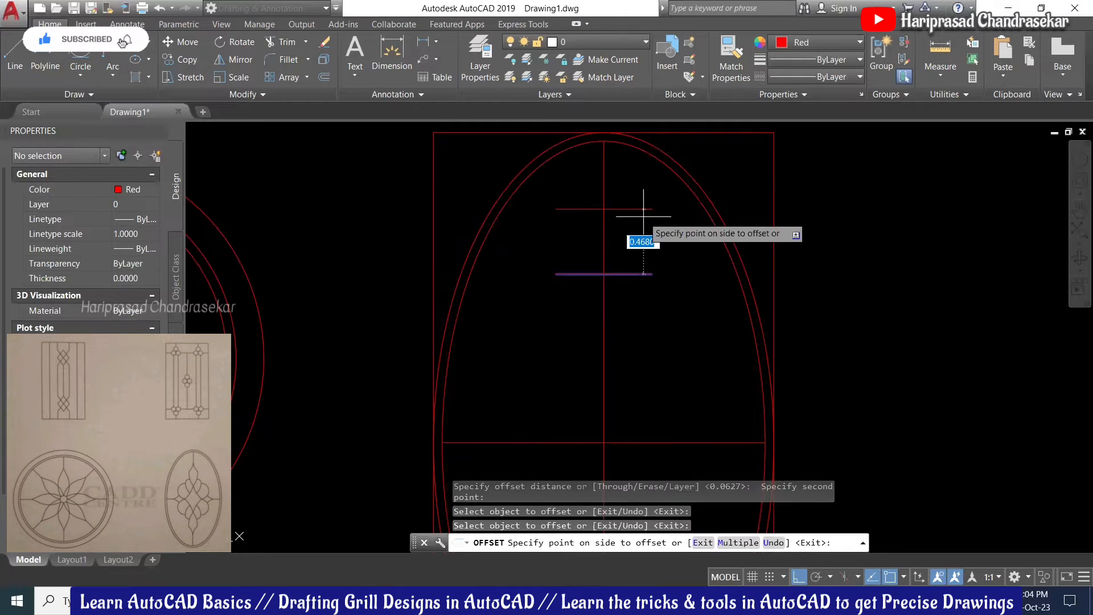
{"action": "left_click", "coordinate": [643, 216]}
{"action": "key", "text": "F1"}
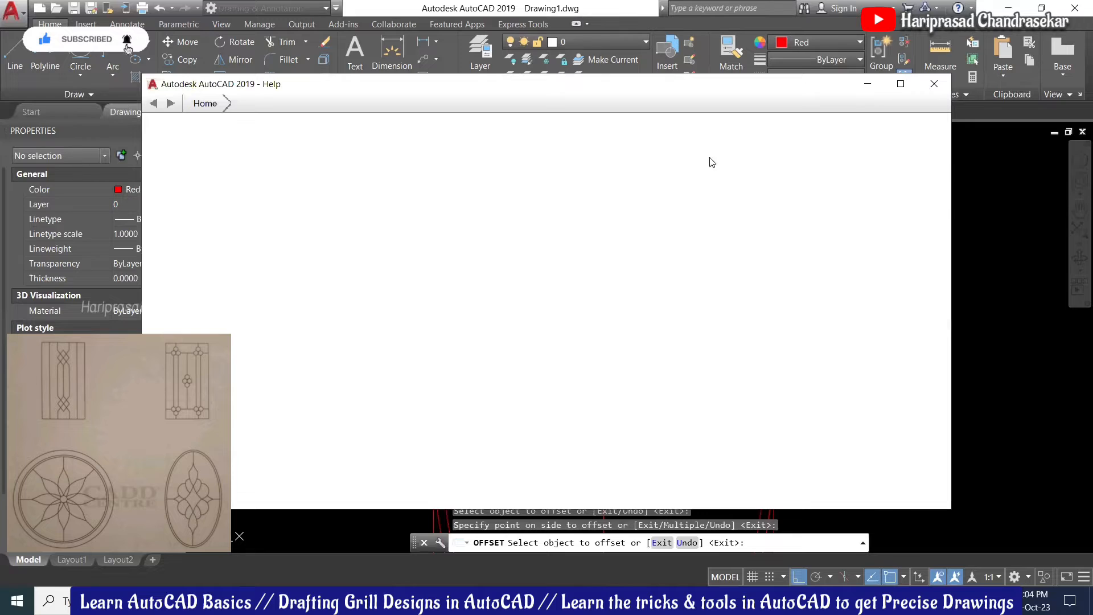
{"action": "key", "text": "Escape"}
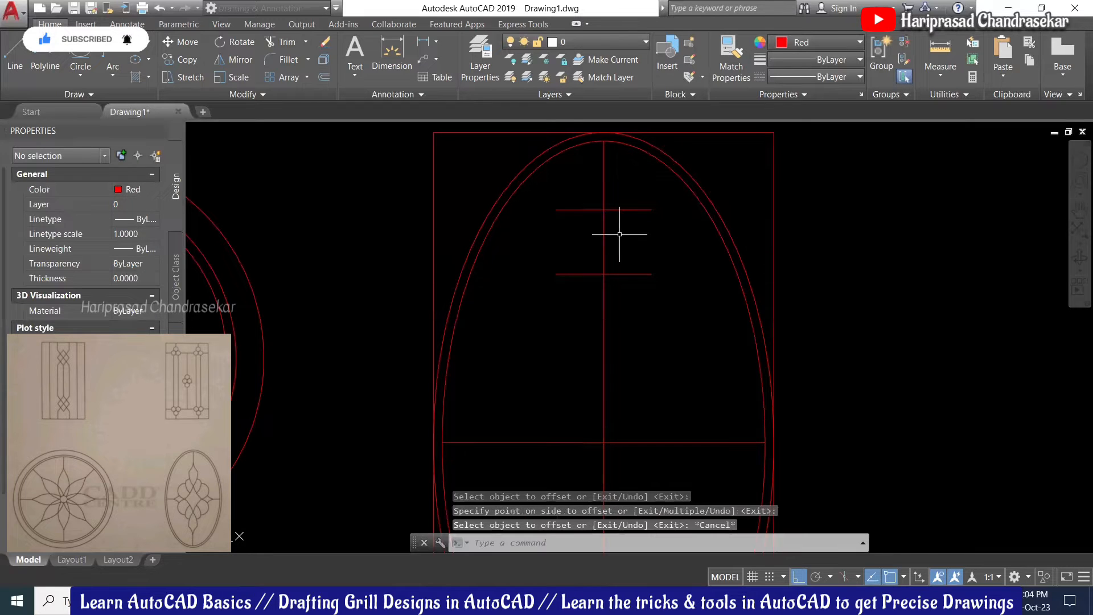
{"action": "type", "text": "spl"}
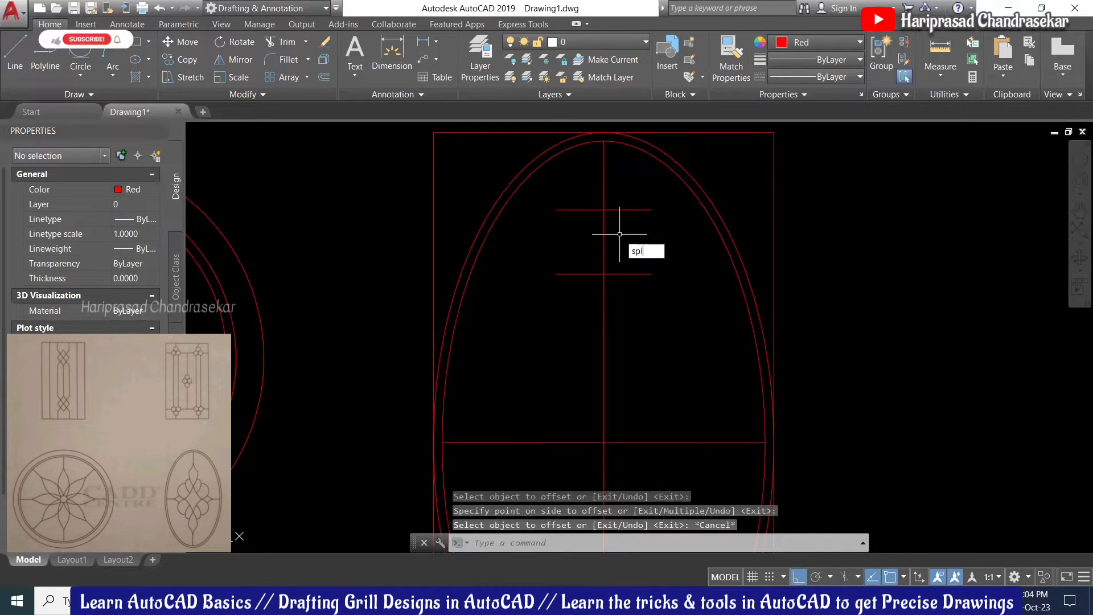
{"action": "key", "text": "Return"}
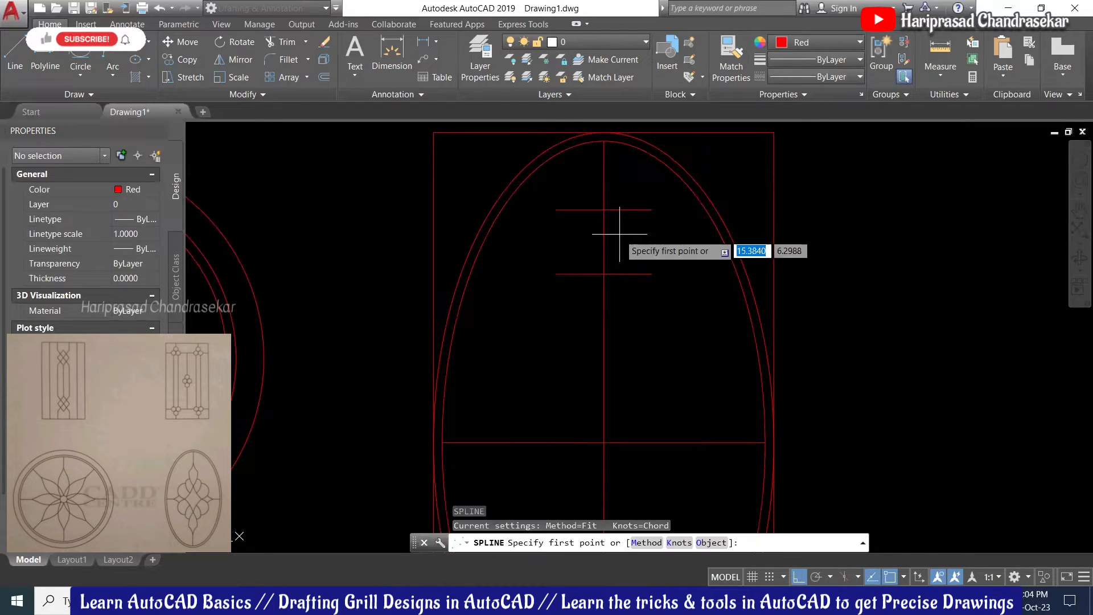
Step: With Ortho off, draw a three-point spline from the lower guide line's centre-line intersection up toward the upper guide
{"action": "left_click", "coordinate": [604, 273]}
{"action": "scroll", "coordinate": [626, 238], "scroll_direction": "up", "scroll_amount": 2}
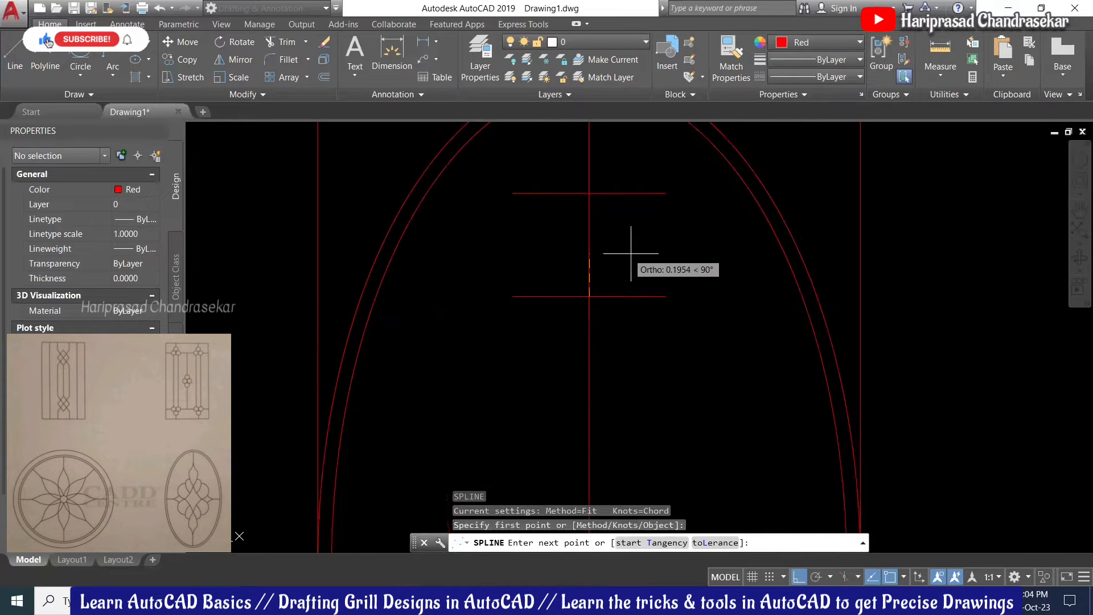
{"action": "key", "text": "F8"}
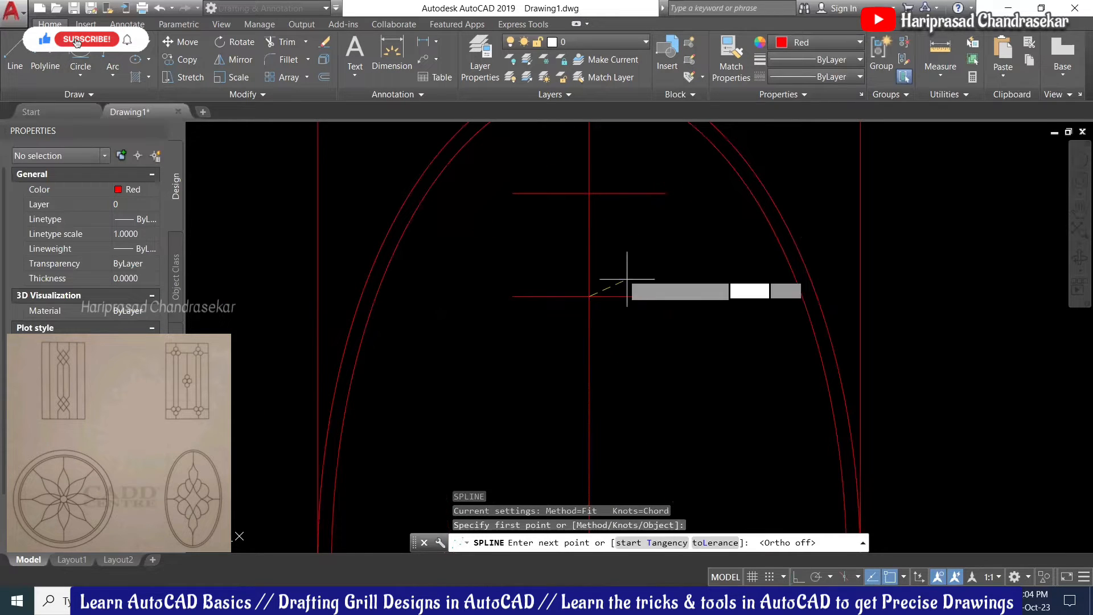
{"action": "left_click", "coordinate": [624, 248]}
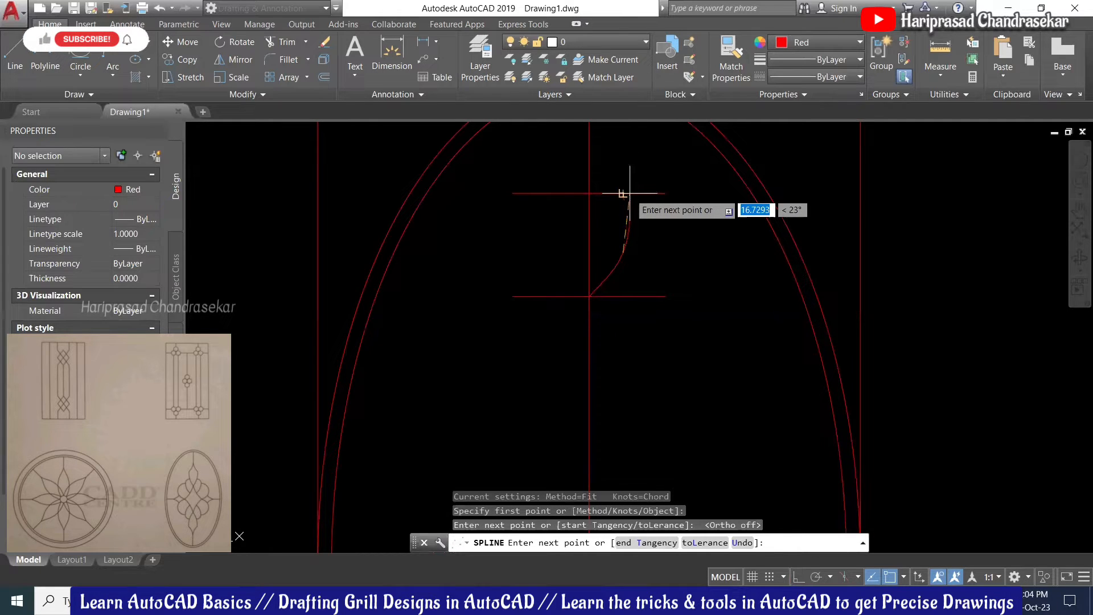
{"action": "scroll", "coordinate": [630, 193], "scroll_direction": "up", "scroll_amount": 2}
{"action": "left_click", "coordinate": [633, 193]}
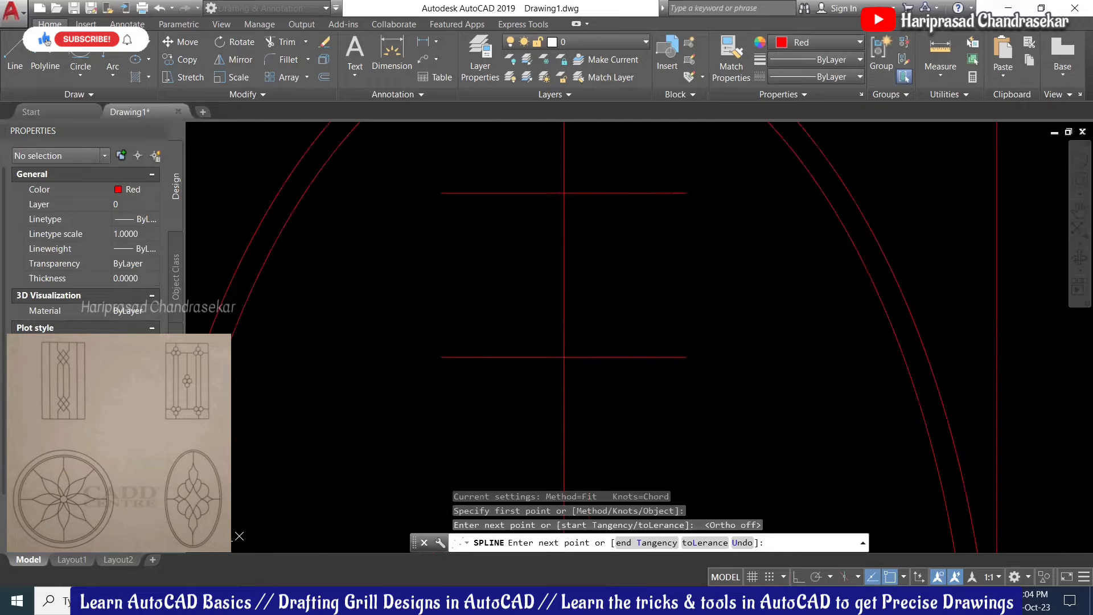
{"action": "key", "text": "Return"}
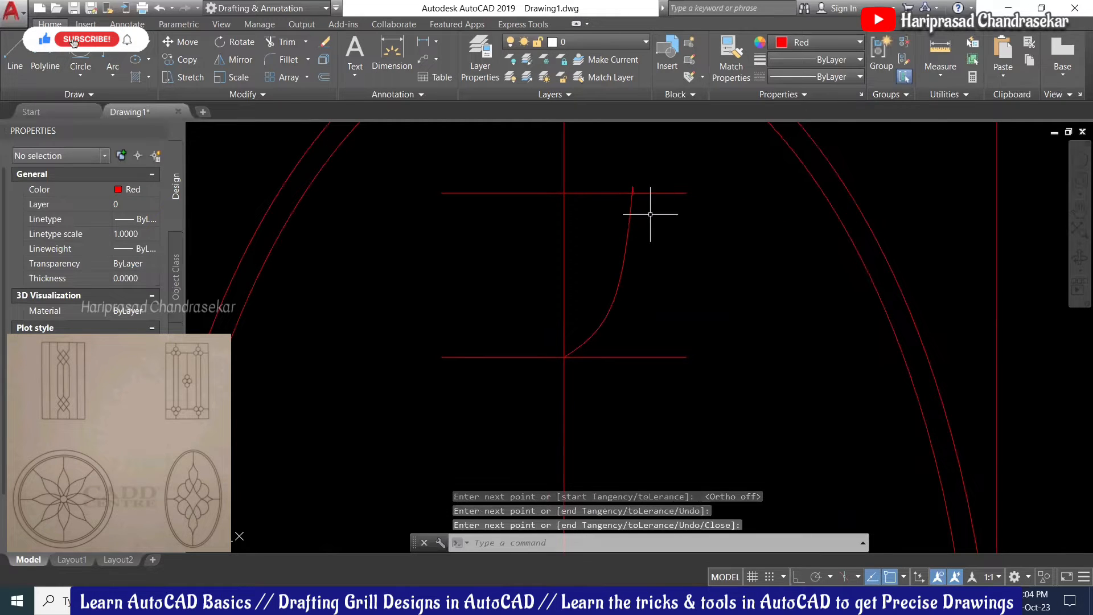
Step: Grip-stretch the spline's end so it snaps onto the upper guide line
{"action": "scroll", "coordinate": [650, 214], "scroll_direction": "up", "scroll_amount": 4}
{"action": "left_click", "coordinate": [593, 262]}
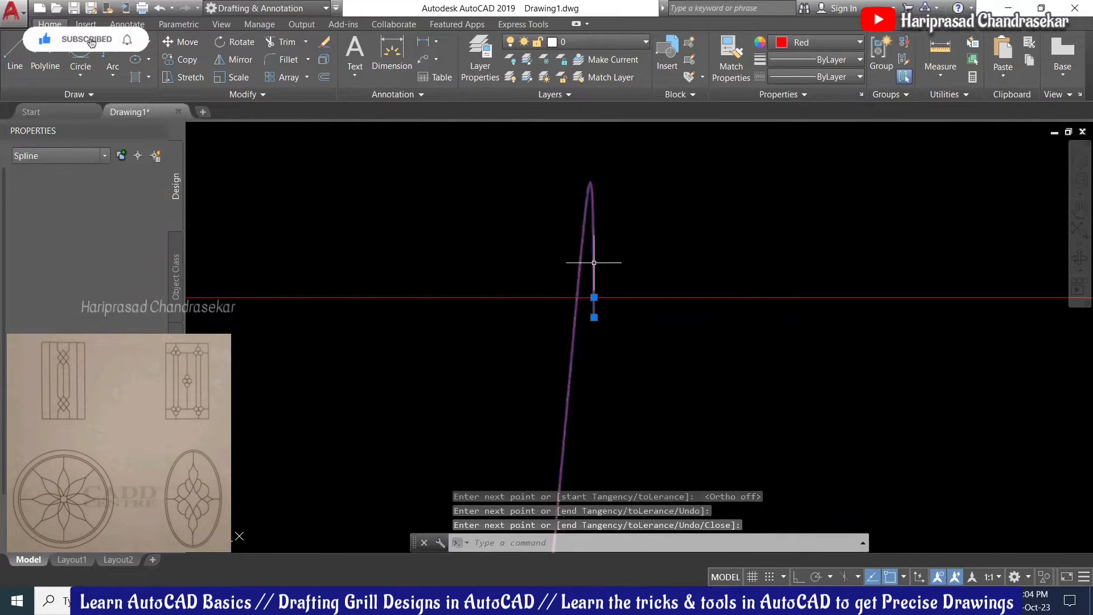
{"action": "left_click", "coordinate": [594, 297]}
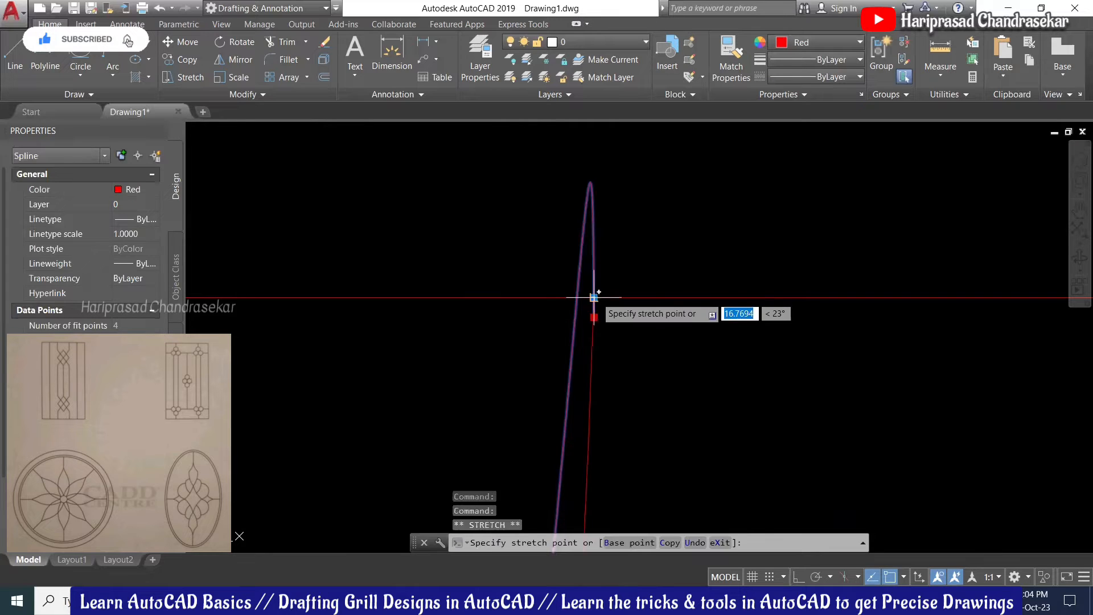
{"action": "scroll", "coordinate": [617, 288], "scroll_direction": "down", "scroll_amount": 3}
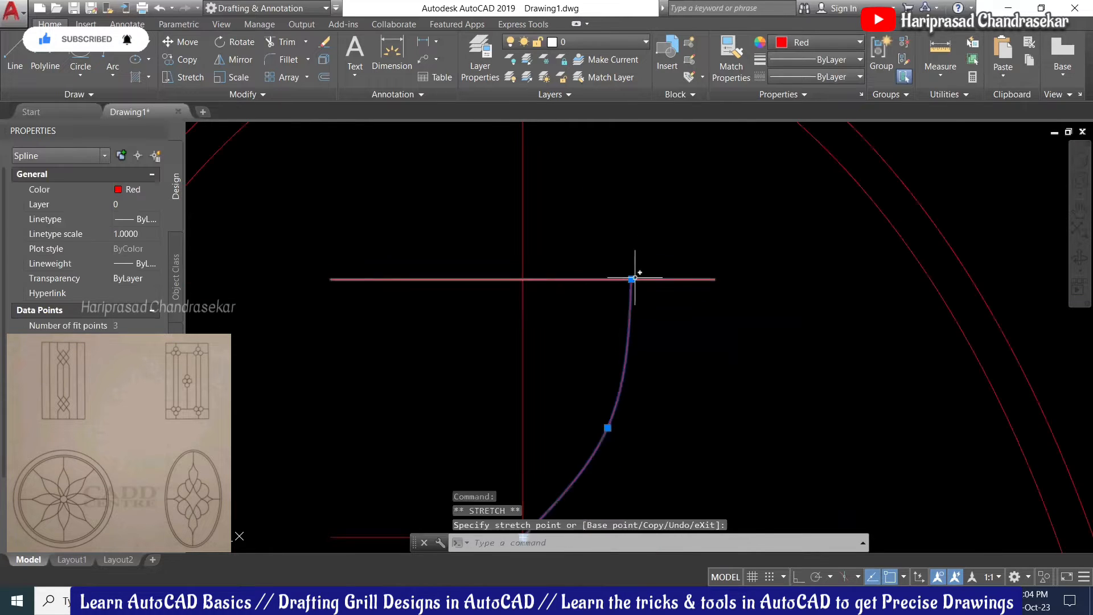
{"action": "left_click", "coordinate": [634, 273]}
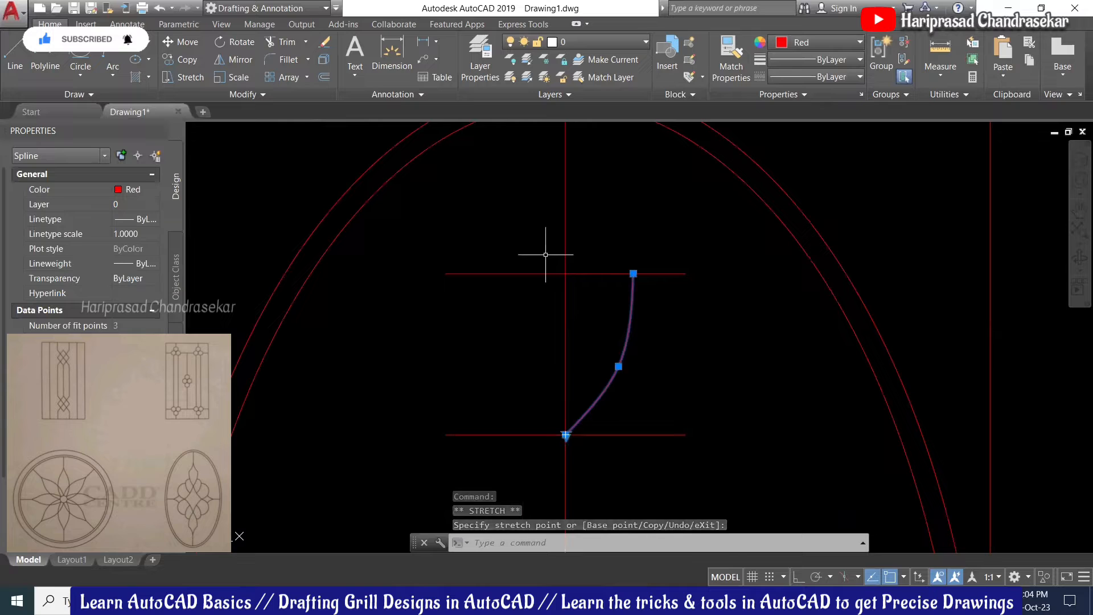
{"action": "key", "text": "Escape"}
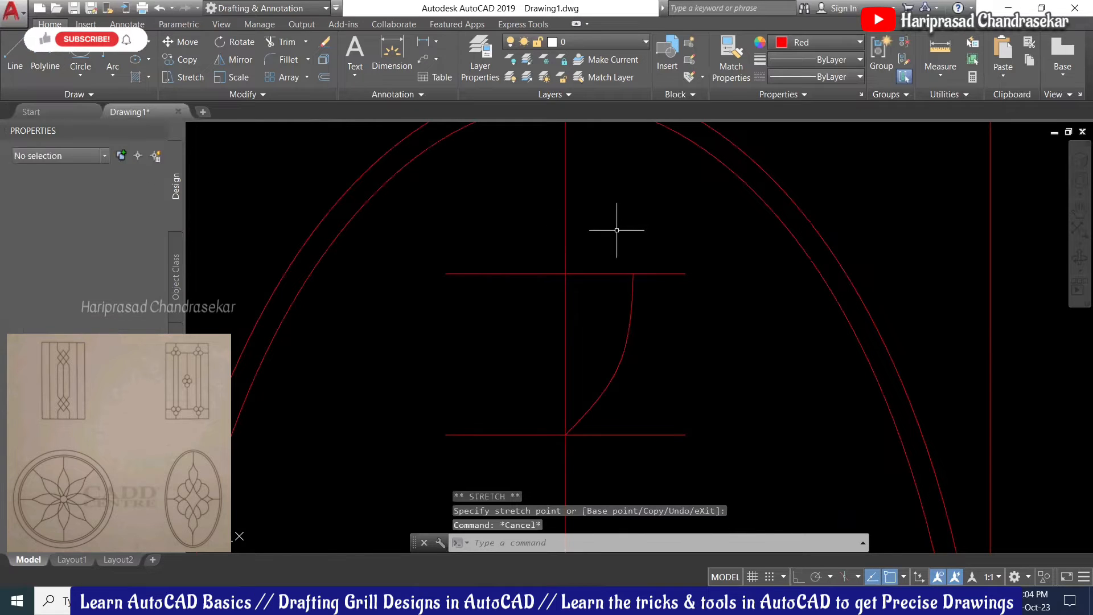
Step: Draw a second spline from the first curve's top end through a middle point to the centre line above
{"action": "type", "text": "spl"}
{"action": "key", "text": "Return"}
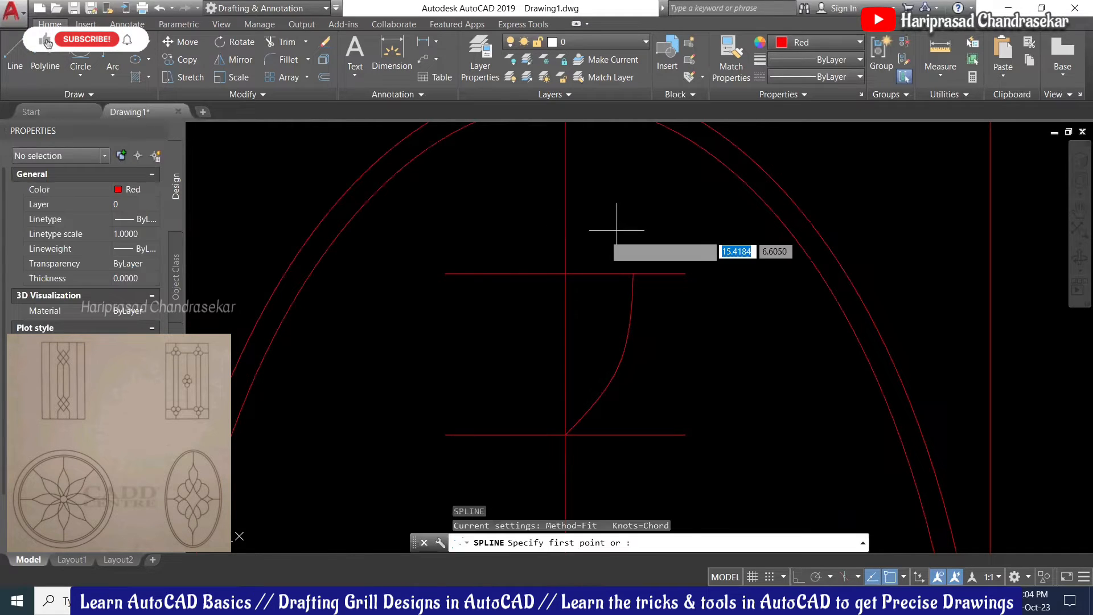
{"action": "left_click", "coordinate": [633, 275]}
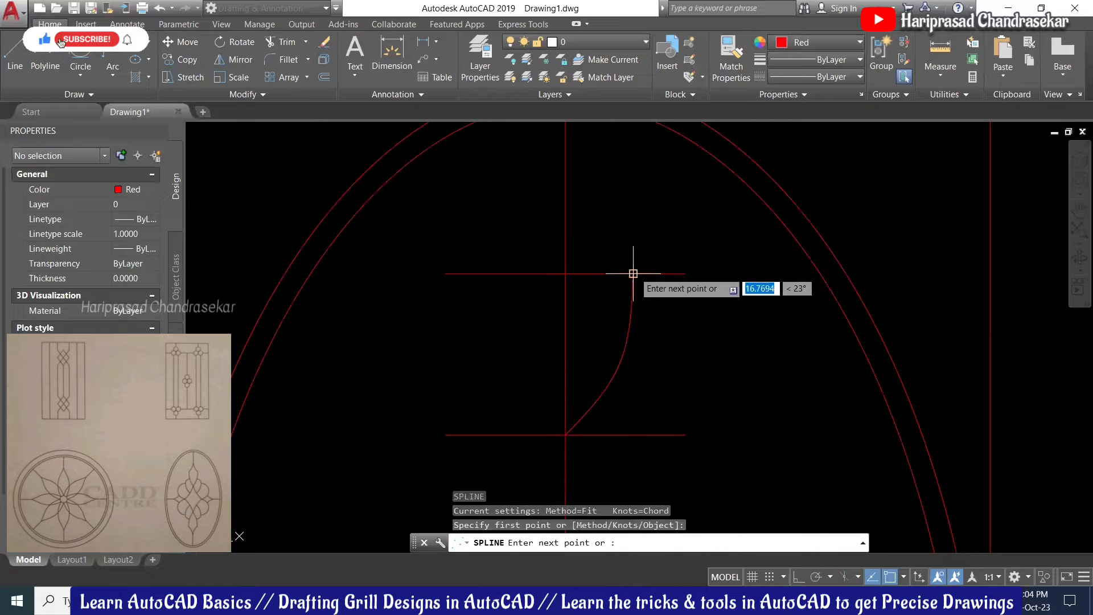
{"action": "middle_click_drag", "start_coordinate": [598, 208], "coordinate": [590, 221]}
{"action": "left_click", "coordinate": [587, 242]}
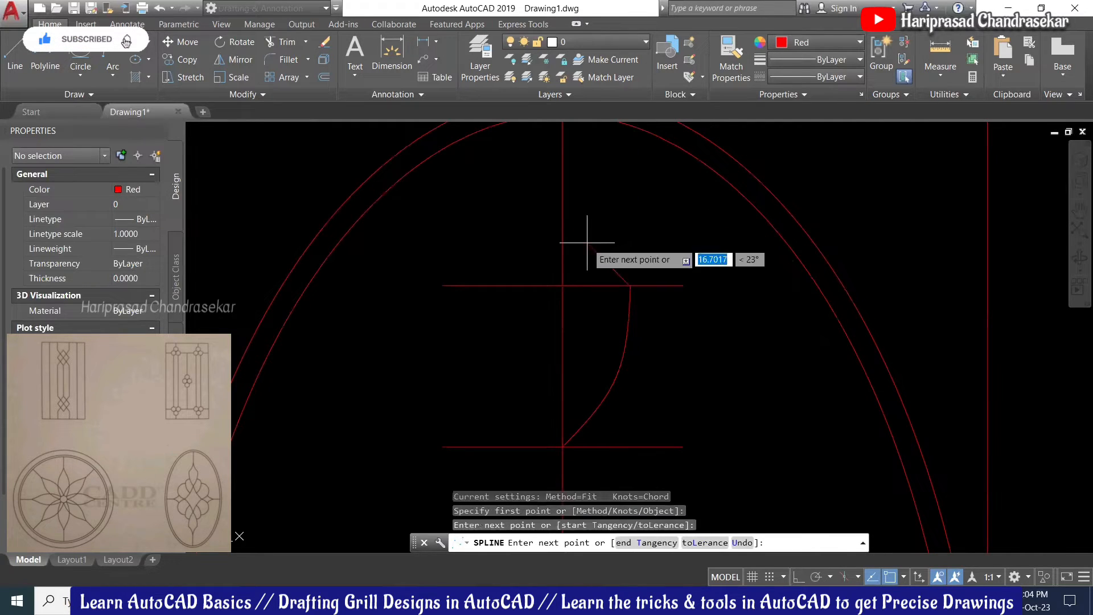
{"action": "left_click", "coordinate": [563, 167]}
{"action": "key", "text": "Return"}
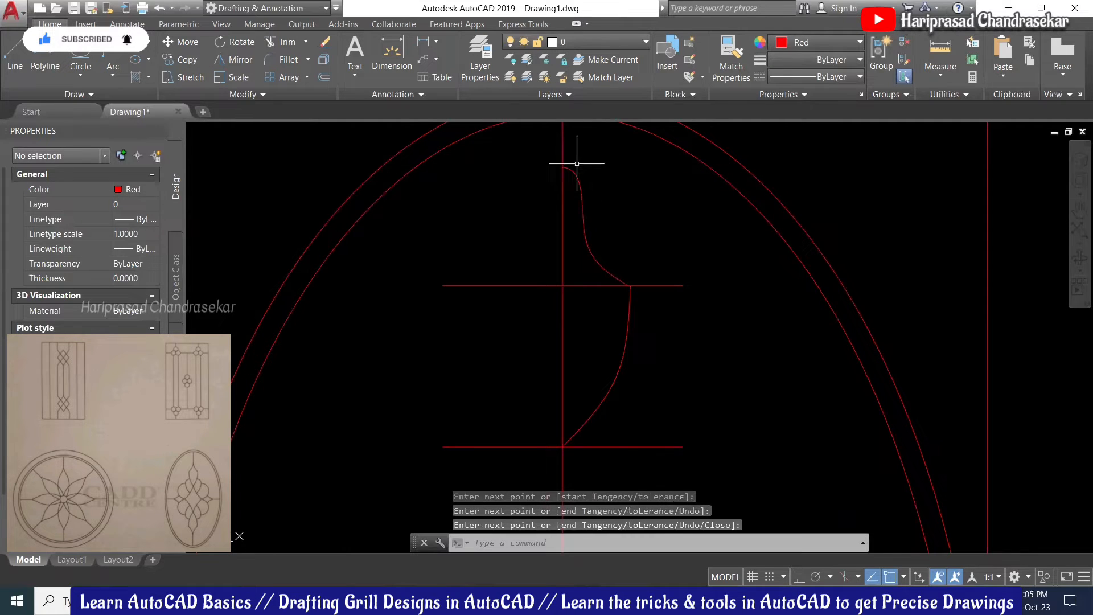
Step: Grip-stretch the second spline's top end to snap exactly onto the vertical centre line
{"action": "scroll", "coordinate": [577, 163], "scroll_direction": "up", "scroll_amount": 3}
{"action": "left_click", "coordinate": [569, 171]}
{"action": "left_click", "coordinate": [555, 180]}
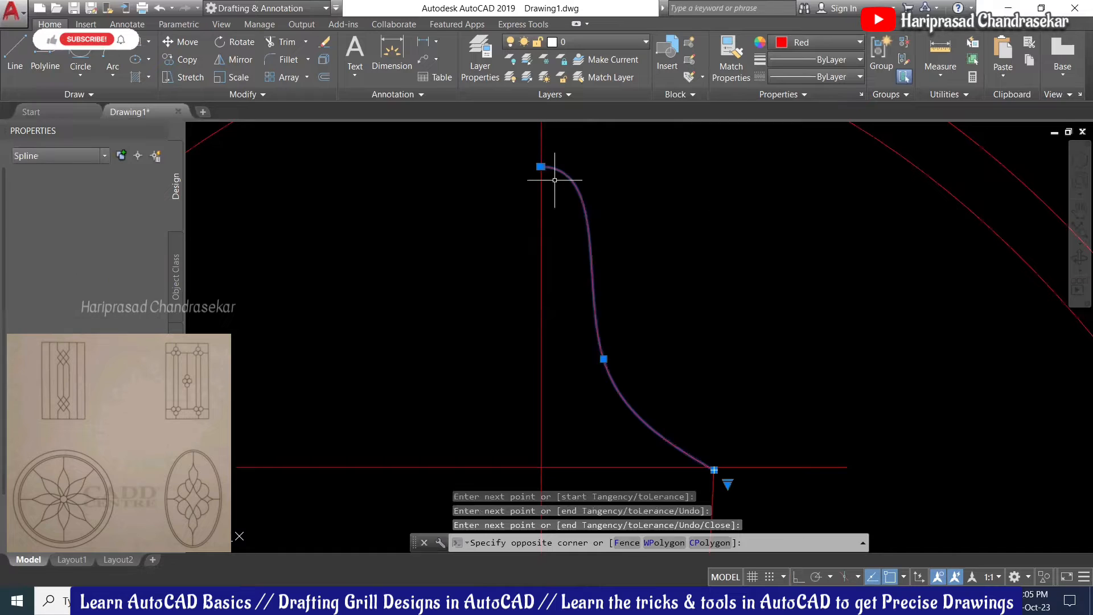
{"action": "scroll", "coordinate": [555, 180], "scroll_direction": "up", "scroll_amount": 2}
{"action": "scroll", "coordinate": [531, 237], "scroll_direction": "up", "scroll_amount": 4}
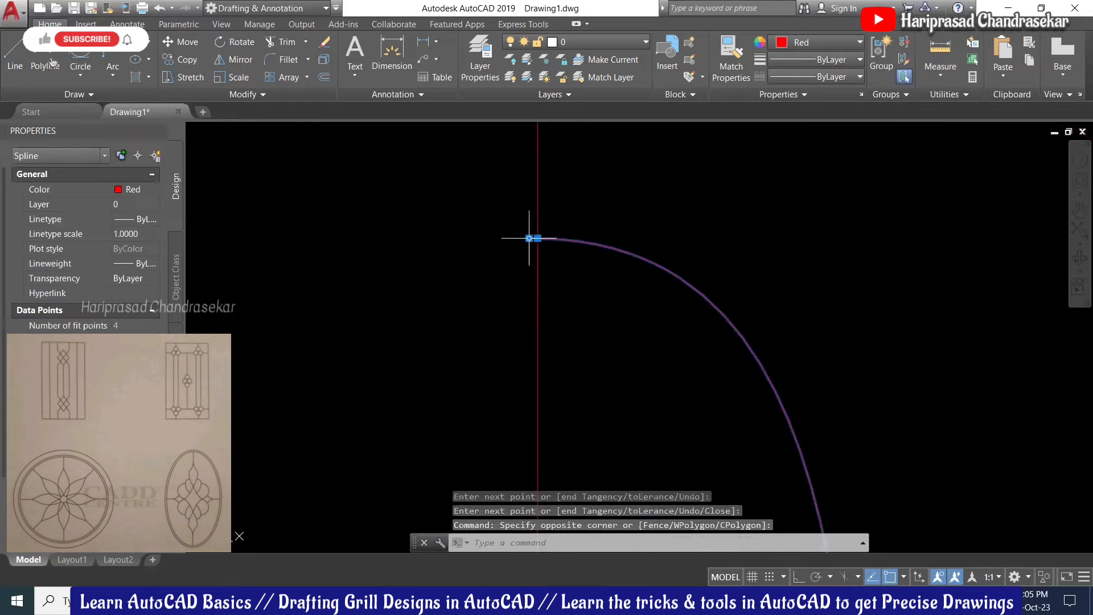
{"action": "left_click", "coordinate": [538, 238]}
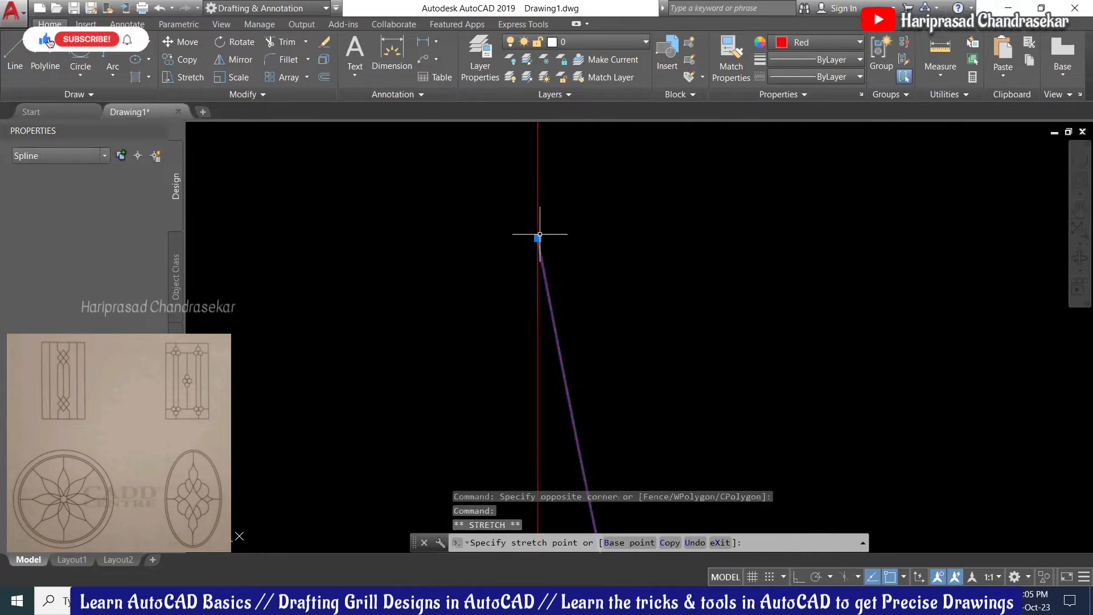
{"action": "left_click", "coordinate": [540, 234]}
{"action": "scroll", "coordinate": [542, 232], "scroll_direction": "down", "scroll_amount": 5}
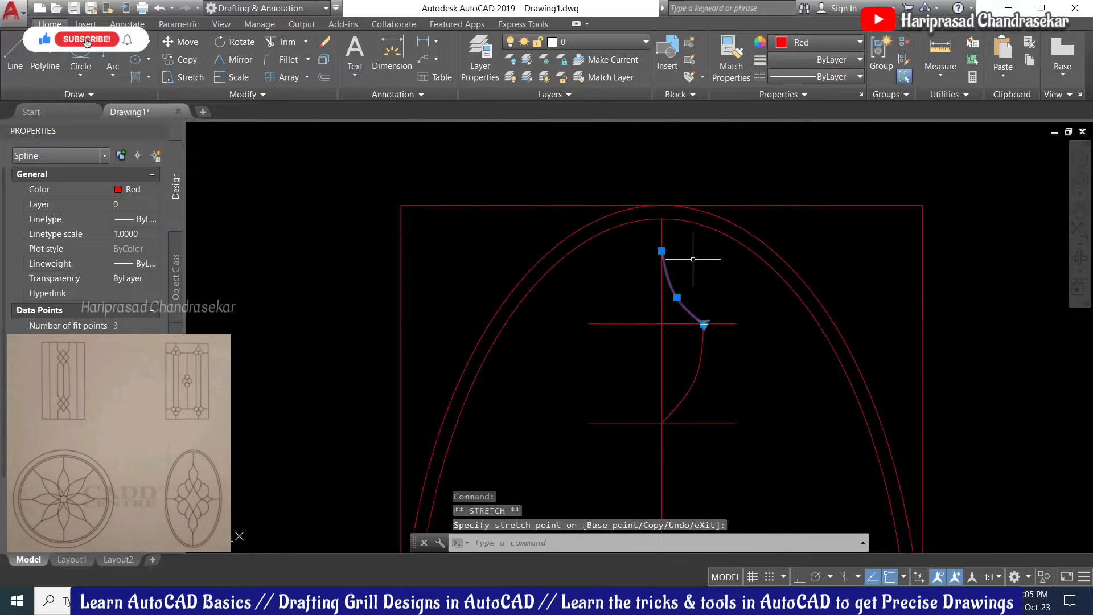
{"action": "scroll", "coordinate": [703, 290], "scroll_direction": "up", "scroll_amount": 2}
{"action": "key", "text": "Escape"}
{"action": "scroll", "coordinate": [660, 230], "scroll_direction": "down", "scroll_amount": 4}
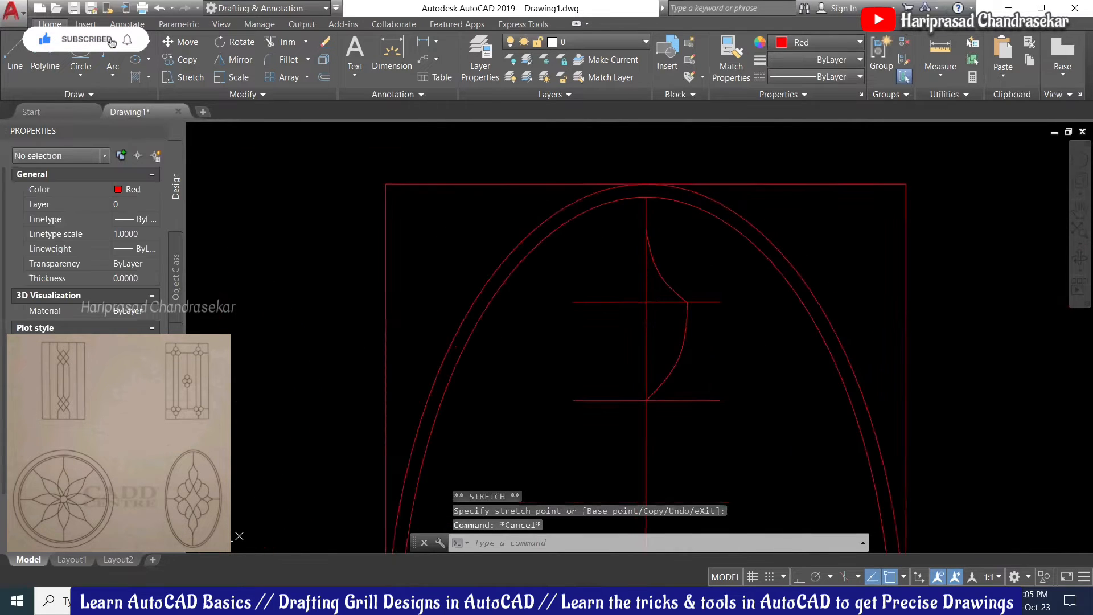
{"action": "scroll", "coordinate": [631, 262], "scroll_direction": "up", "scroll_amount": 2}
Step: Mirror both motif splines about the vertical centre line, keeping the source curves
{"action": "left_click", "coordinate": [670, 259]}
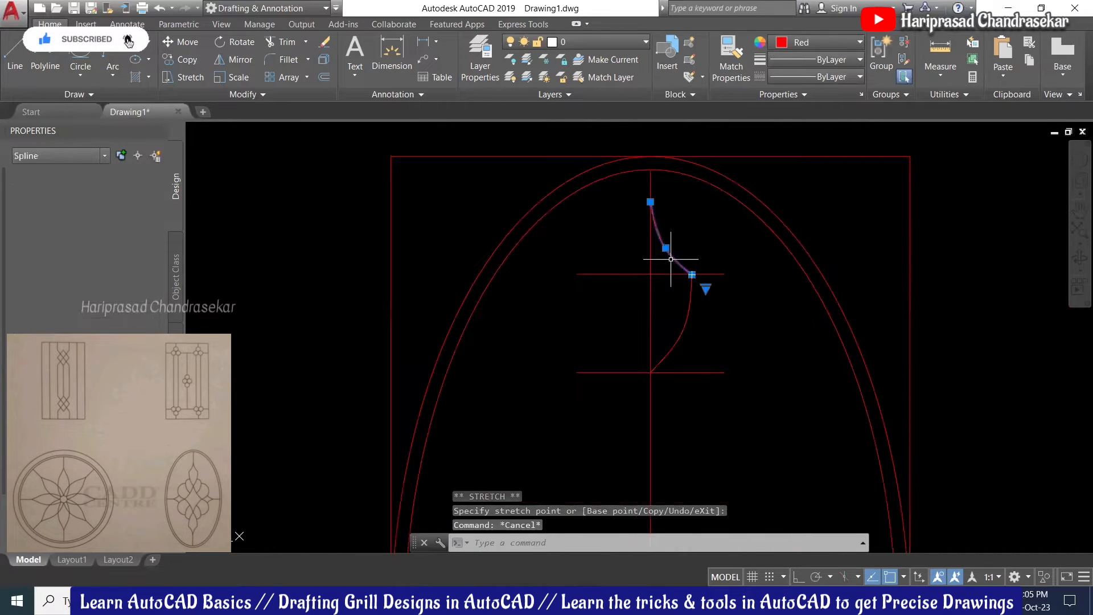
{"action": "left_click", "coordinate": [687, 326]}
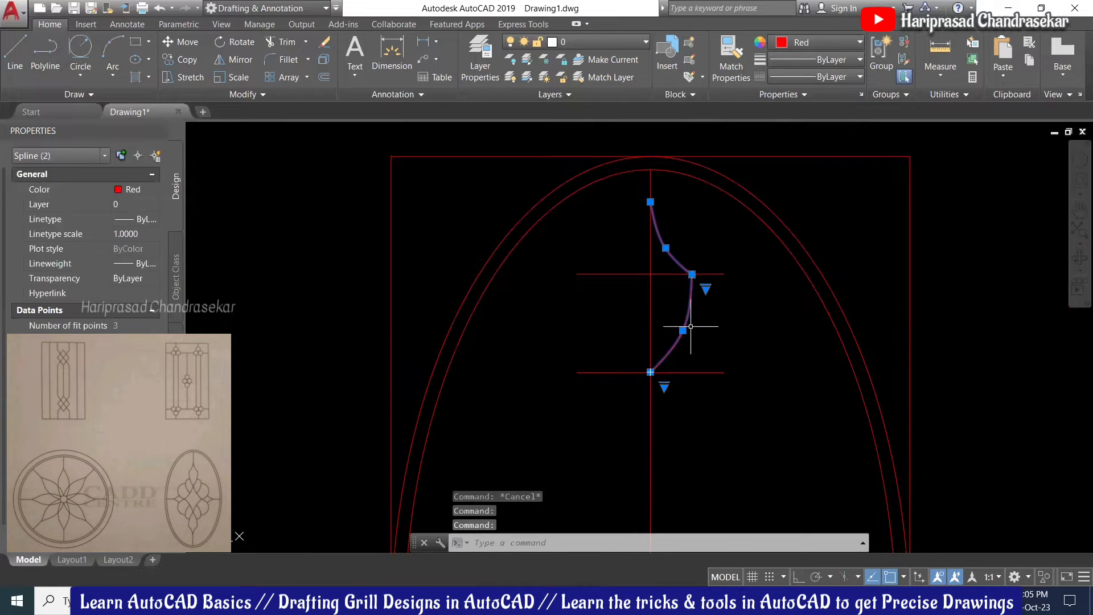
{"action": "key", "text": "Return"}
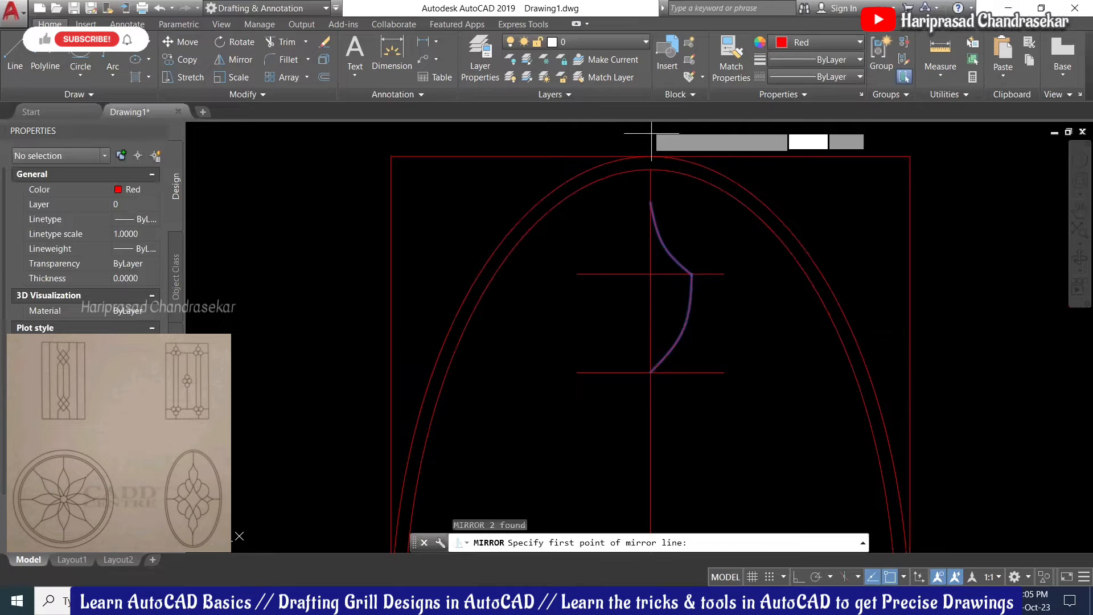
{"action": "left_click", "coordinate": [649, 169]}
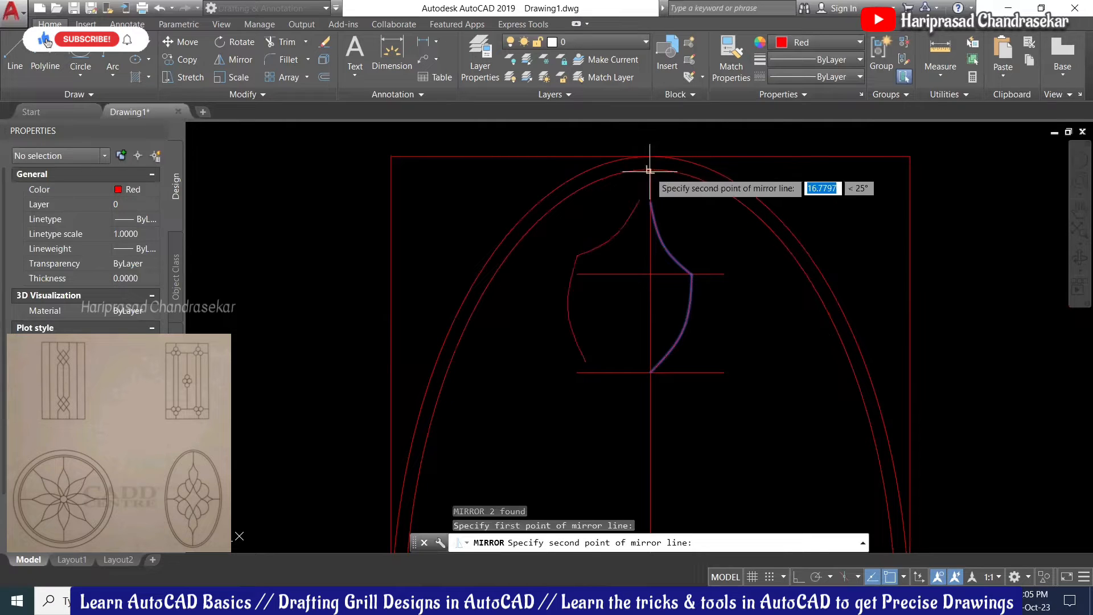
{"action": "left_click", "coordinate": [650, 373]}
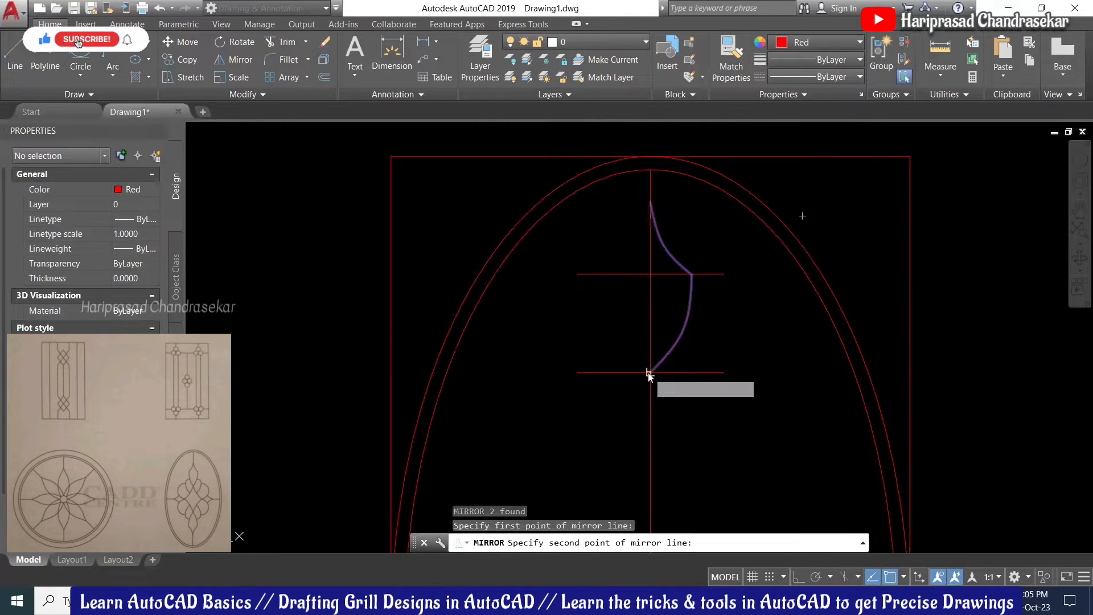
{"action": "key", "text": "Return"}
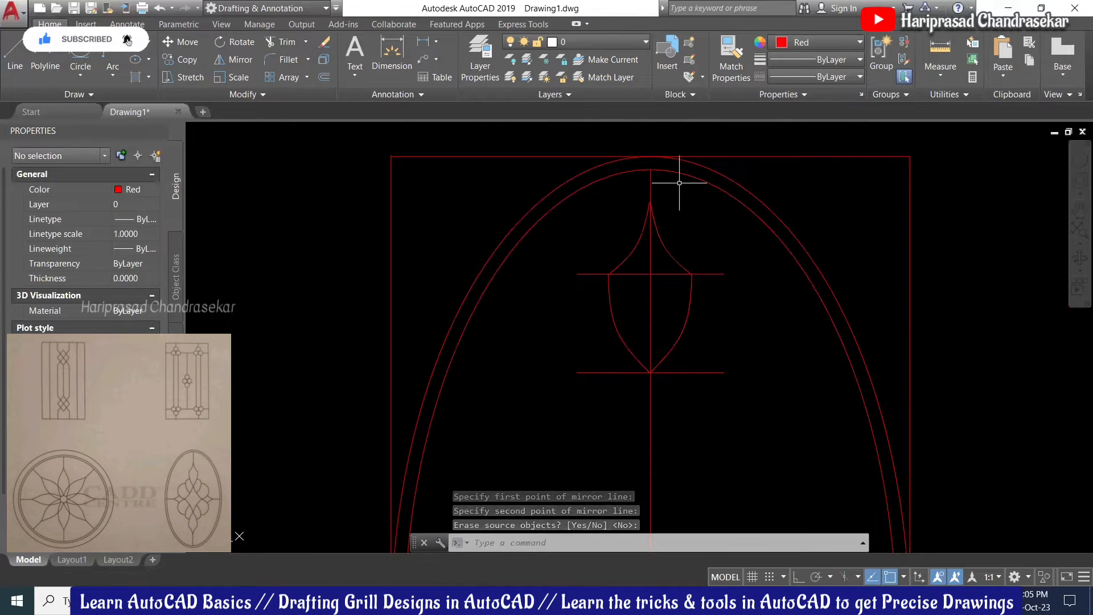
Step: Delete the upper-left and lower-left splines of the mirrored motif
{"action": "scroll", "coordinate": [671, 188], "scroll_direction": "up", "scroll_amount": 2}
{"action": "scroll", "coordinate": [668, 186], "scroll_direction": "up", "scroll_amount": 4}
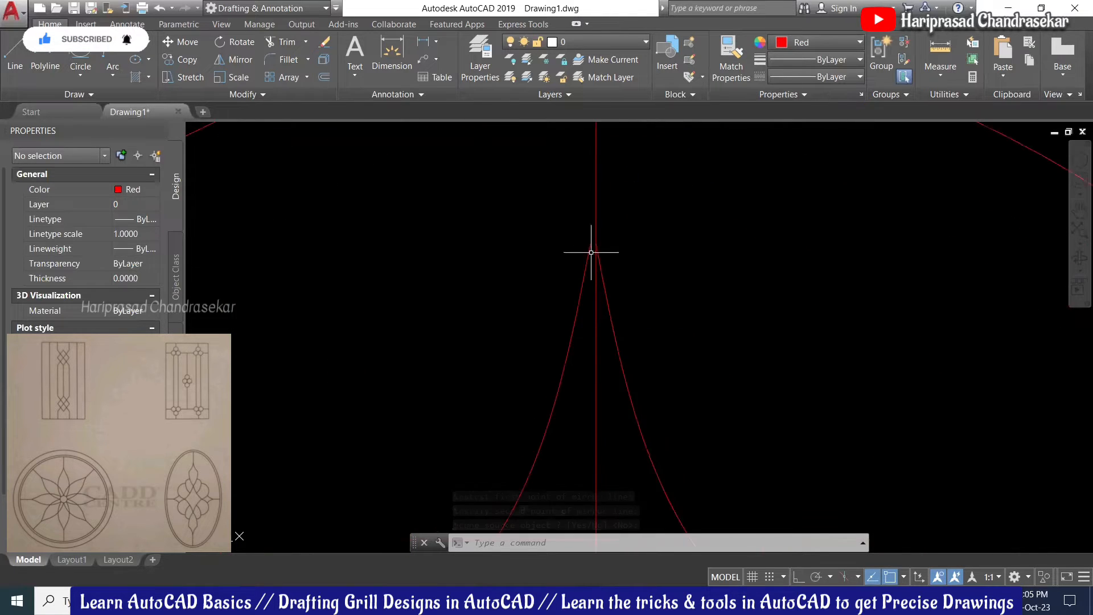
{"action": "scroll", "coordinate": [586, 244], "scroll_direction": "down", "scroll_amount": 3}
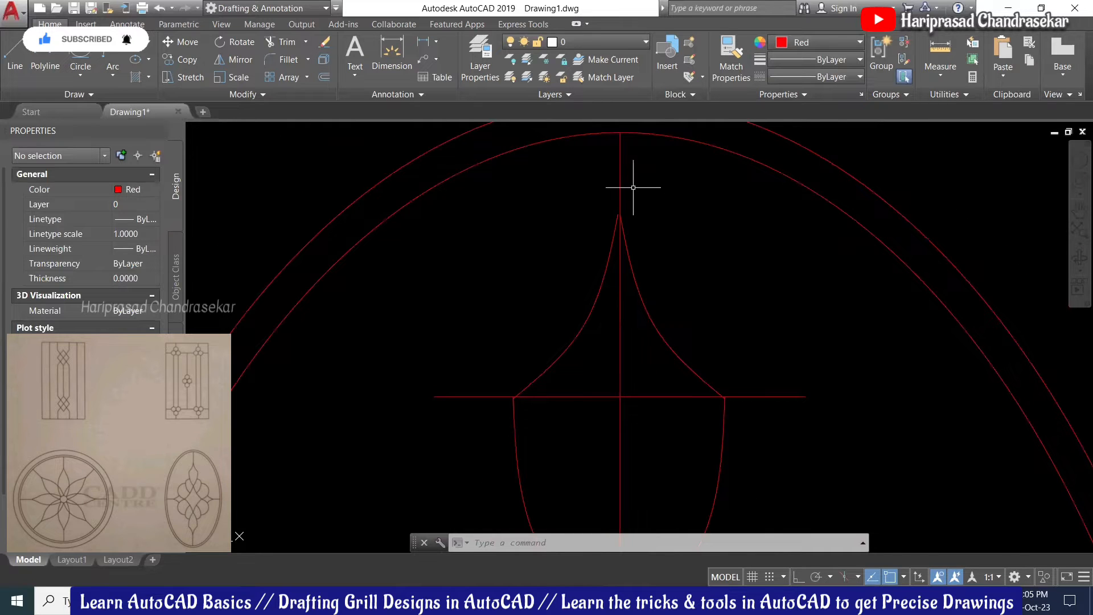
{"action": "scroll", "coordinate": [658, 262], "scroll_direction": "down", "scroll_amount": 3}
{"action": "scroll", "coordinate": [661, 273], "scroll_direction": "up", "scroll_amount": 2}
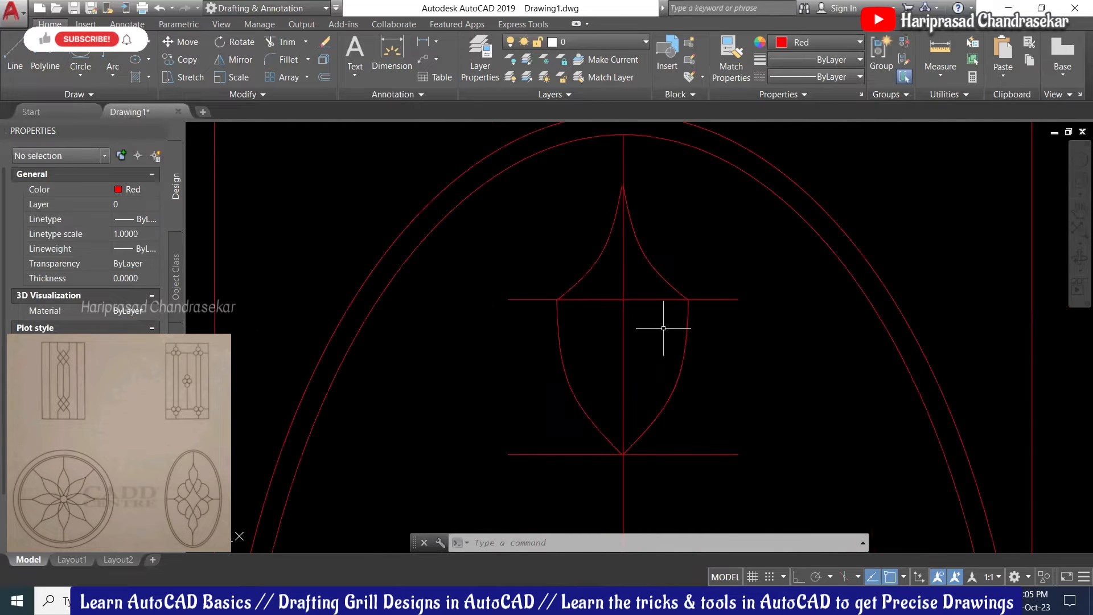
{"action": "scroll", "coordinate": [630, 165], "scroll_direction": "up", "scroll_amount": 4}
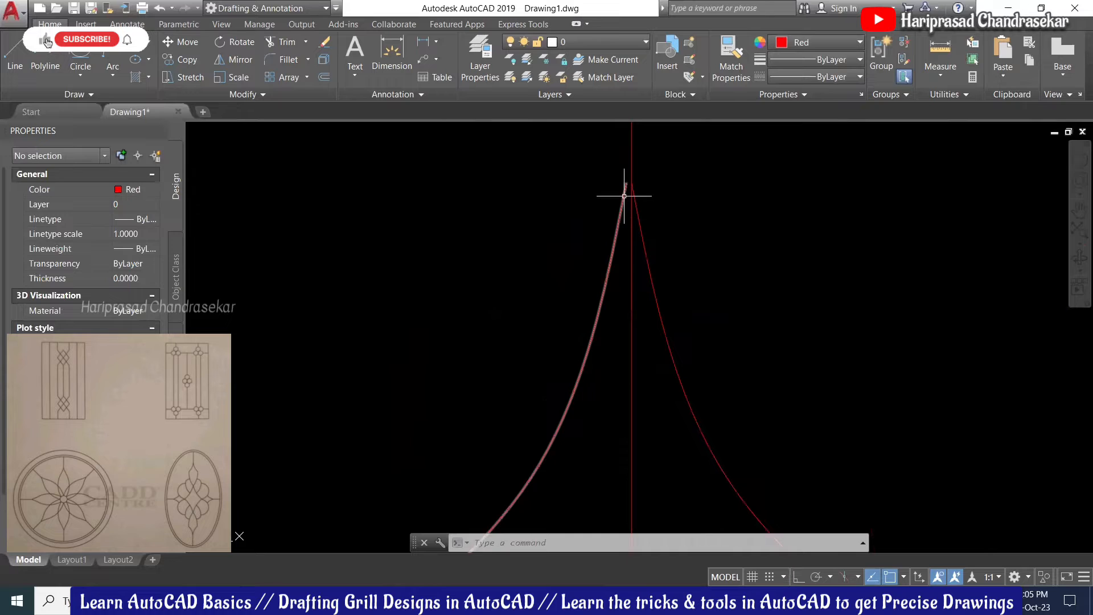
{"action": "scroll", "coordinate": [630, 190], "scroll_direction": "down", "scroll_amount": 1}
{"action": "scroll", "coordinate": [634, 185], "scroll_direction": "down", "scroll_amount": 2}
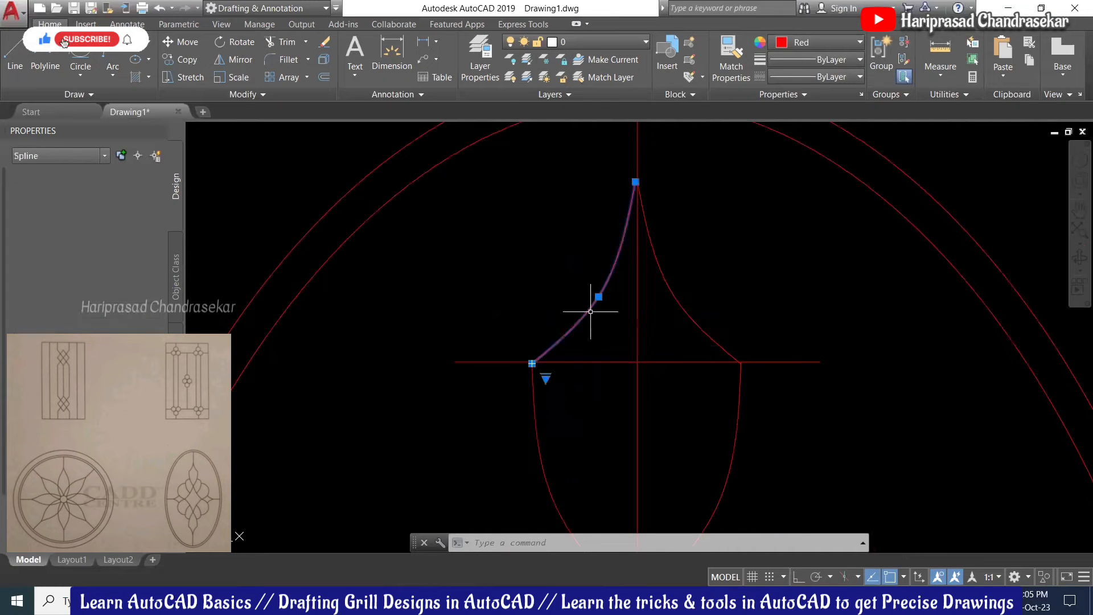
{"action": "key", "text": "Delete"}
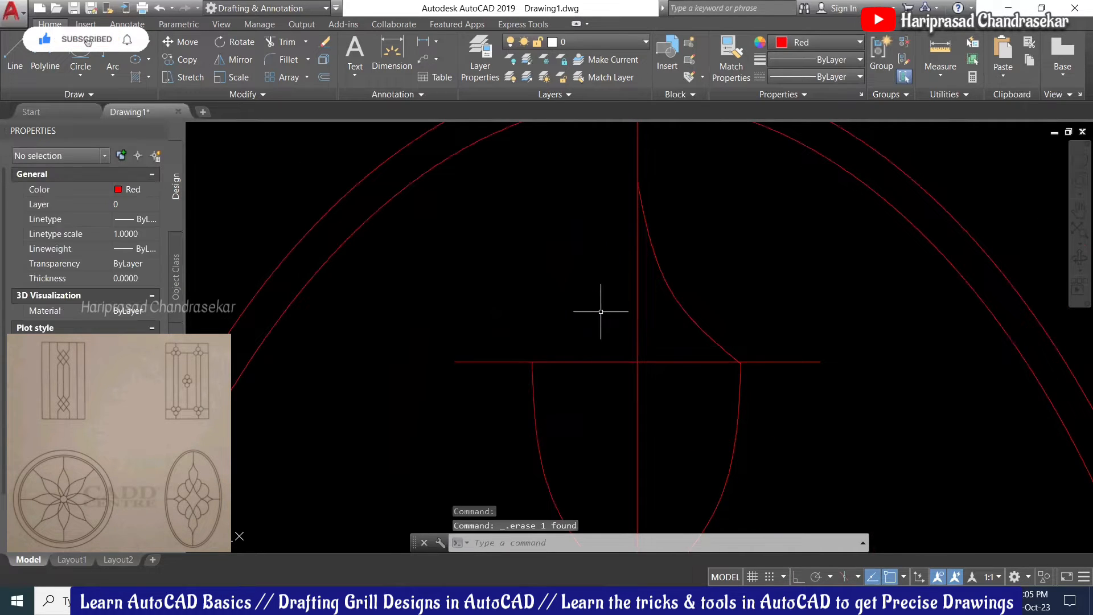
{"action": "left_click", "coordinate": [555, 415]}
{"action": "left_click", "coordinate": [495, 439]}
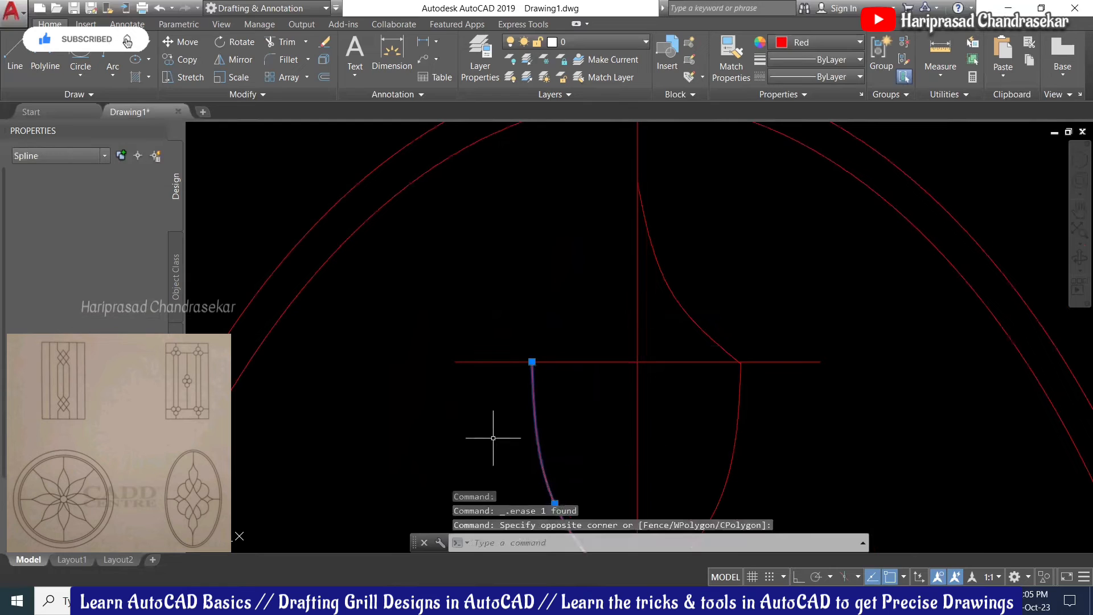
{"action": "key", "text": "Delete"}
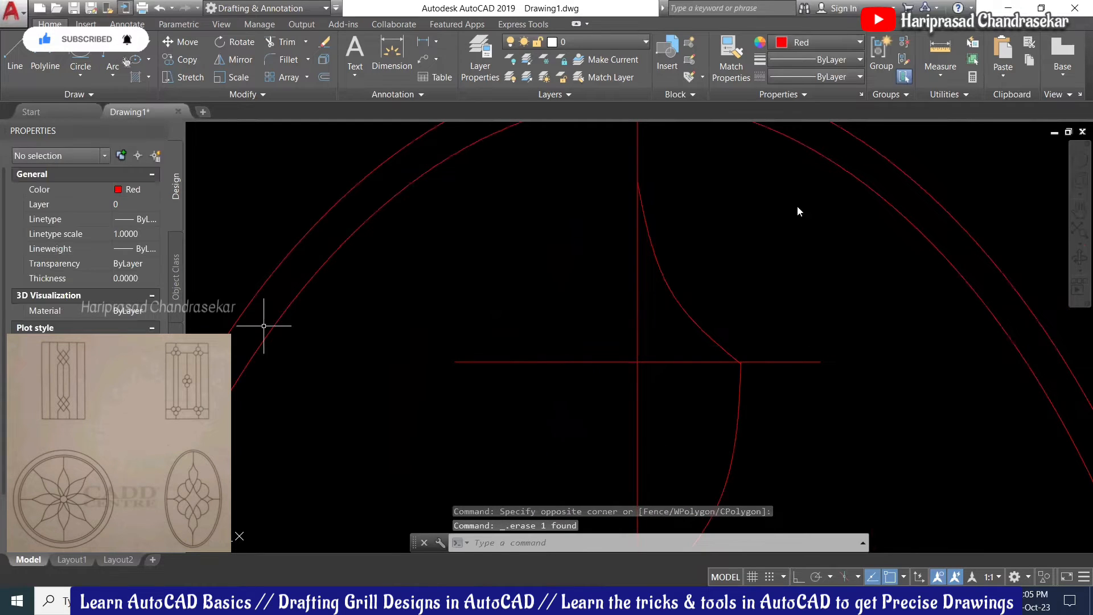
Step: Re-snap the upper-right spline's lower end onto the horizontal line intersection
{"action": "scroll", "coordinate": [717, 365], "scroll_direction": "up", "scroll_amount": 5}
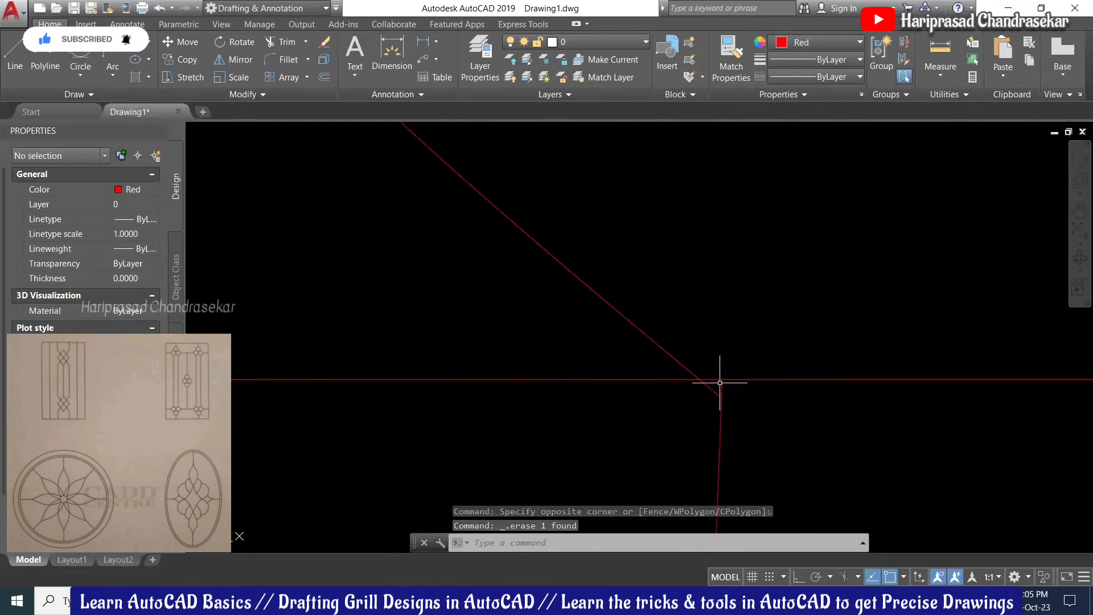
{"action": "left_click", "coordinate": [715, 387]}
{"action": "left_click", "coordinate": [713, 391]}
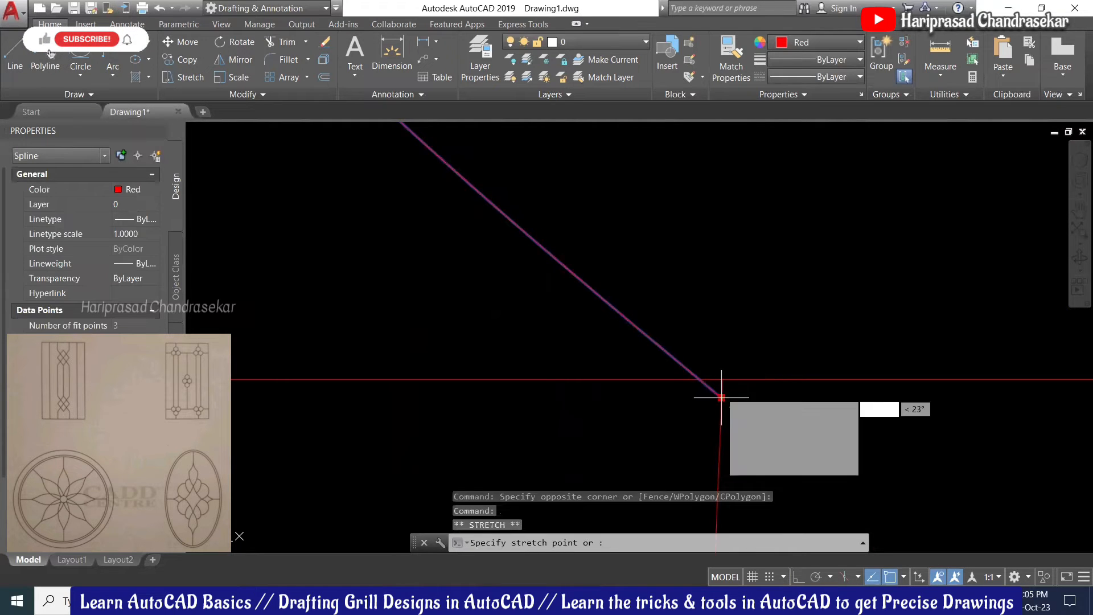
{"action": "left_click", "coordinate": [721, 397]}
{"action": "left_click", "coordinate": [721, 378]}
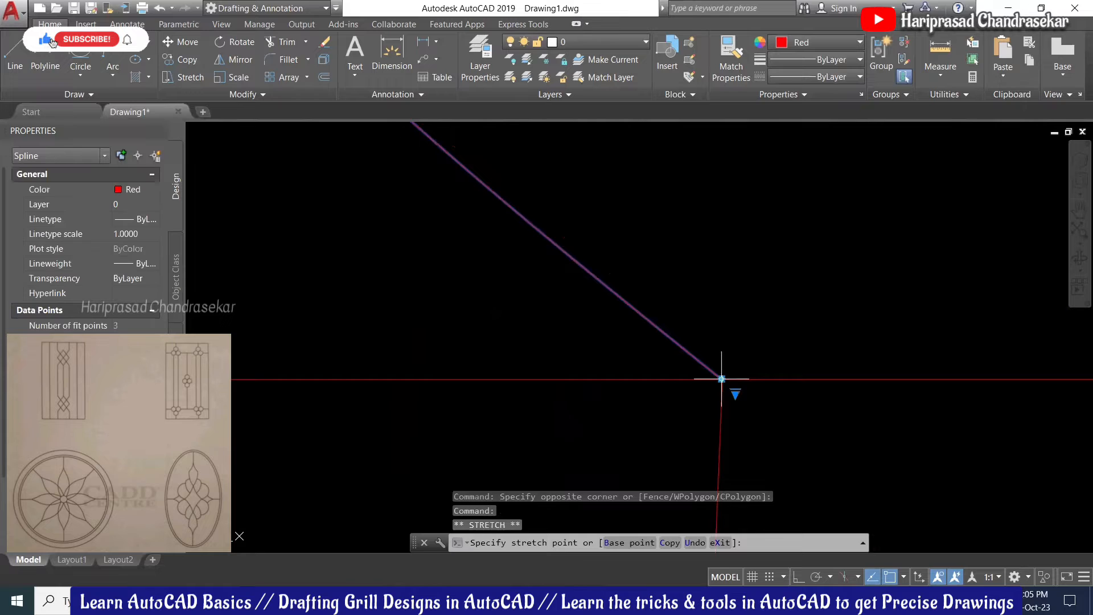
{"action": "scroll", "coordinate": [784, 311], "scroll_direction": "down", "scroll_amount": 4}
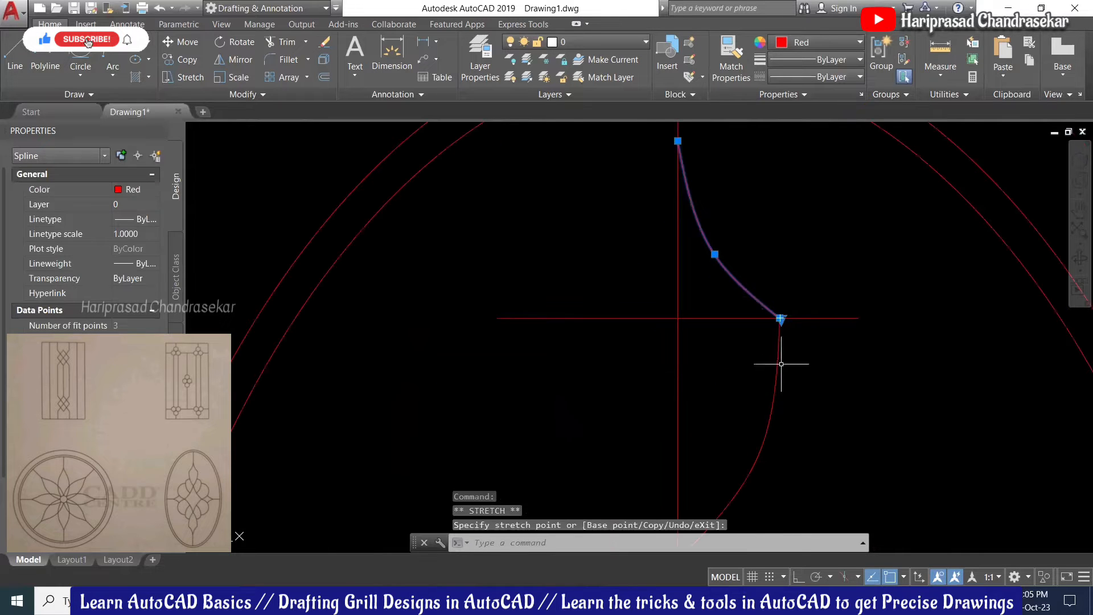
{"action": "left_click", "coordinate": [781, 364]}
{"action": "left_click", "coordinate": [763, 367]}
Step: Mirror the two right-hand splines about a vertical axis through the centre-line intersection, keeping the originals
{"action": "type", "text": "mi"}
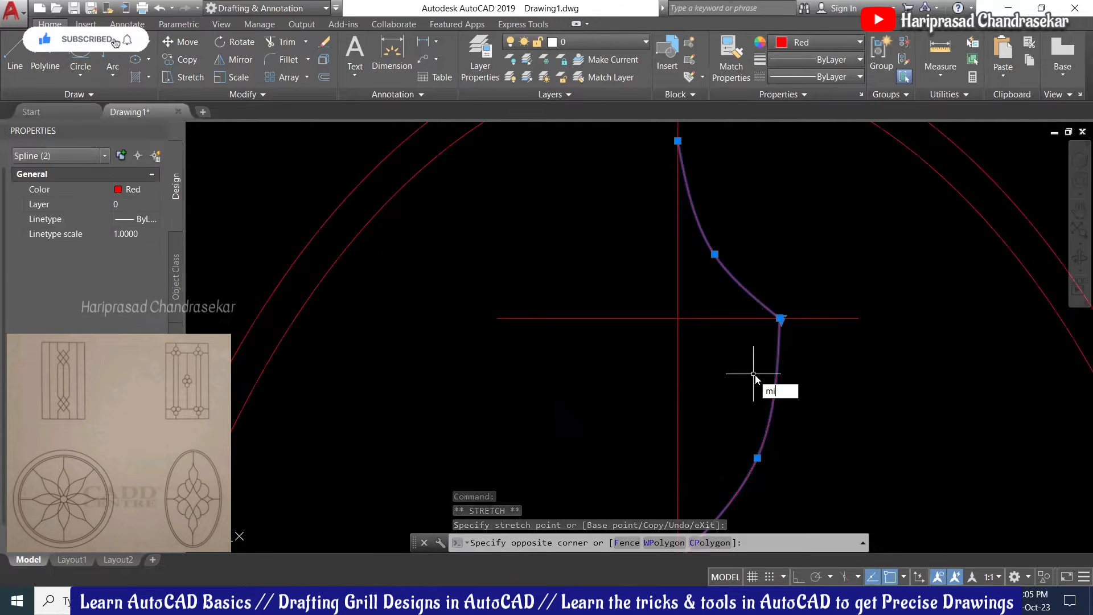
{"action": "key", "text": "Return"}
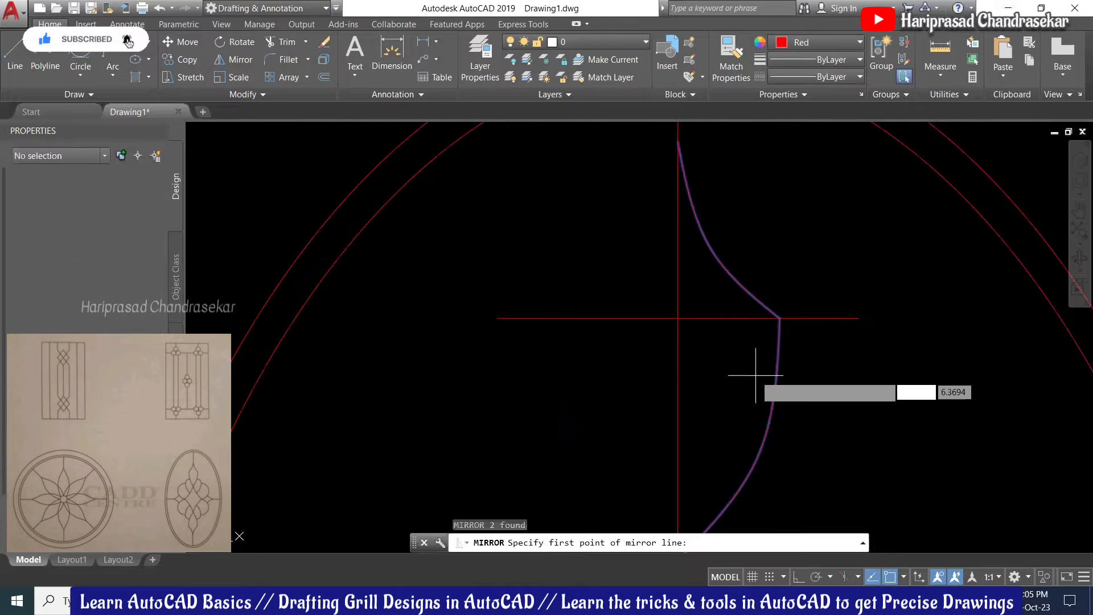
{"action": "left_click", "coordinate": [677, 317]}
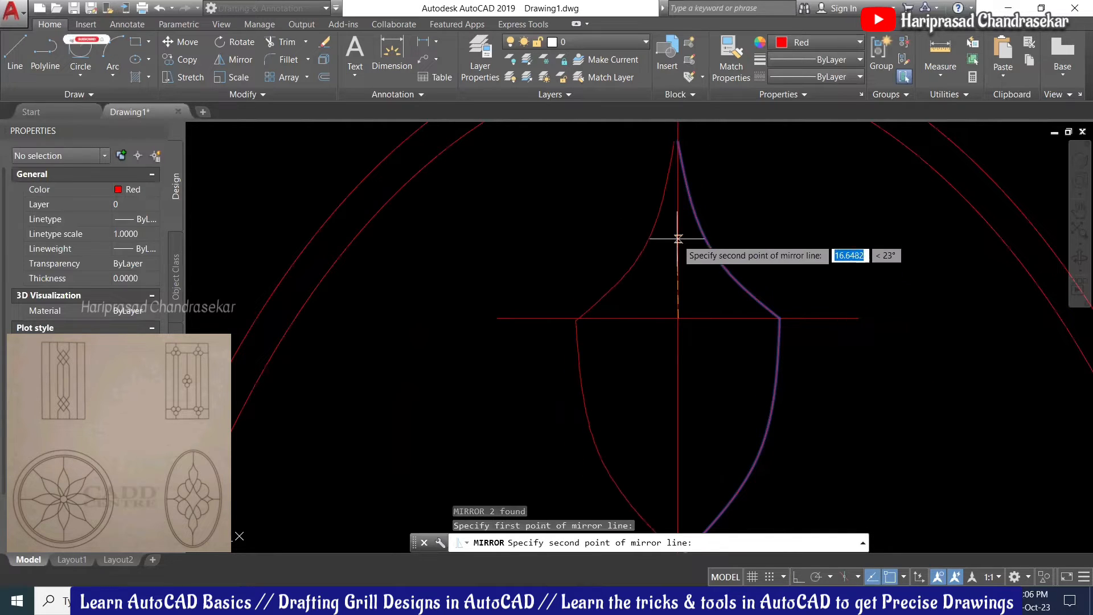
{"action": "scroll", "coordinate": [680, 299], "scroll_direction": "down", "scroll_amount": 2}
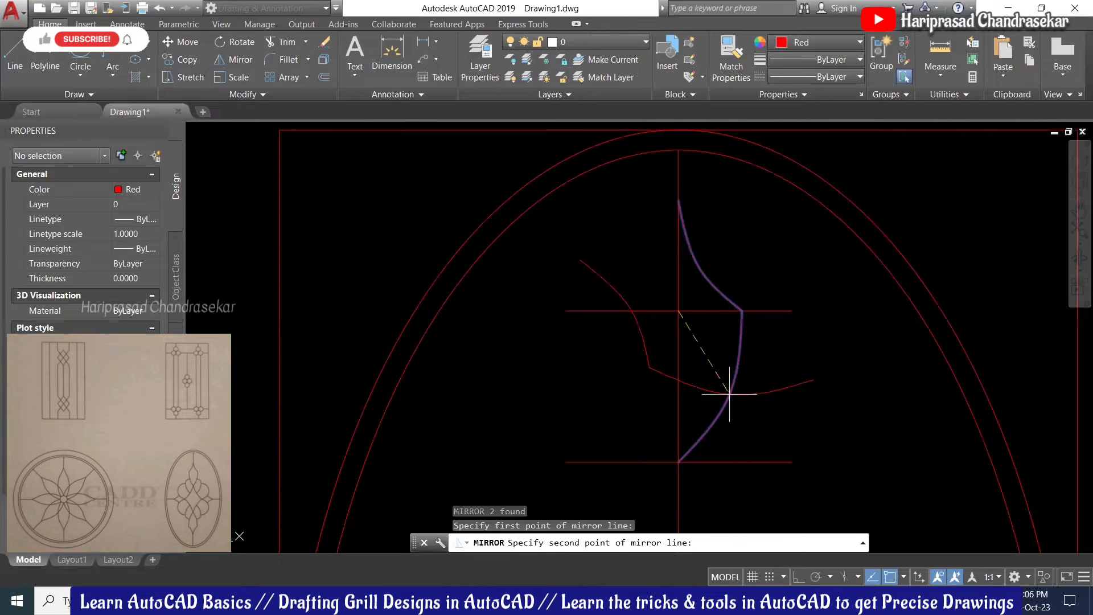
{"action": "key", "text": "F8"}
{"action": "left_click", "coordinate": [693, 202]}
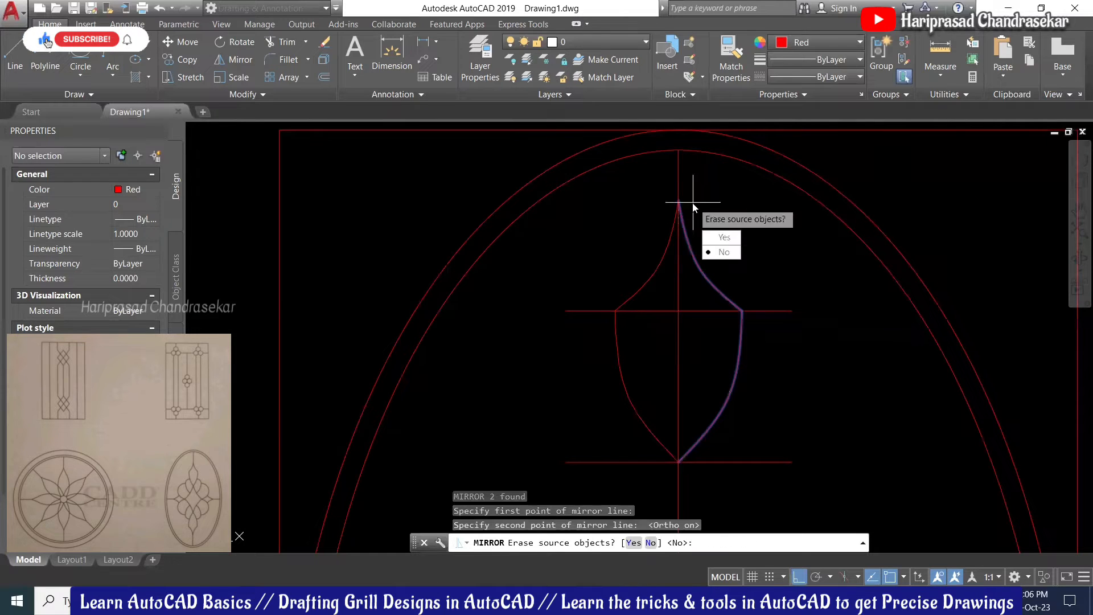
{"action": "key", "text": "Return"}
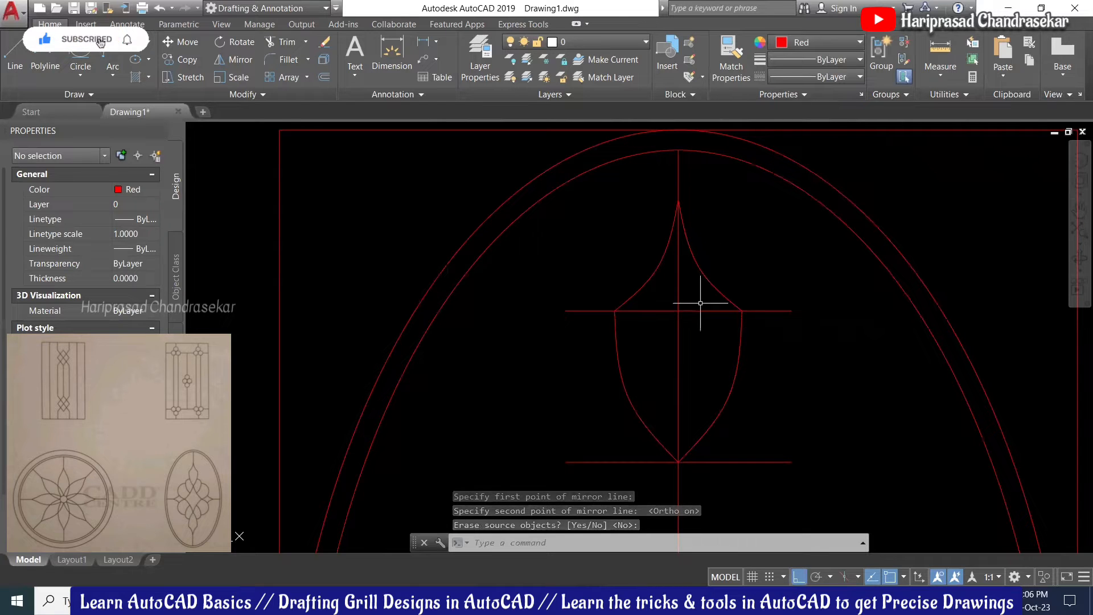
Step: Crossing-select the two short horizontal guide lines and delete them, leaving the leaf motif
{"action": "left_click", "coordinate": [705, 303]}
{"action": "left_click", "coordinate": [660, 376]}
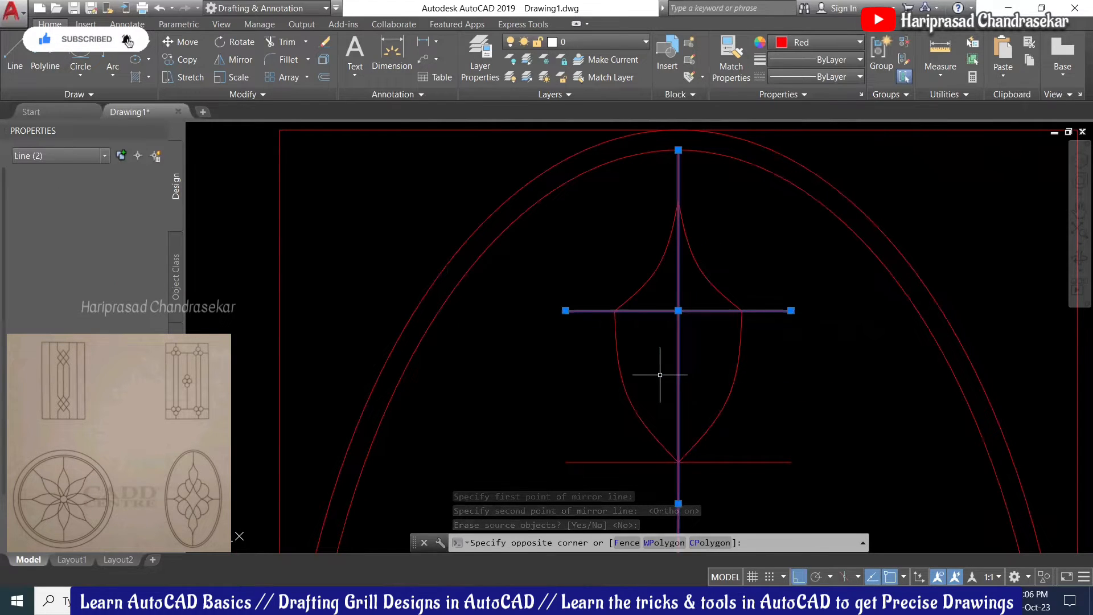
{"action": "scroll", "coordinate": [700, 352], "scroll_direction": "down", "scroll_amount": 2}
{"action": "key", "text": "Escape"}
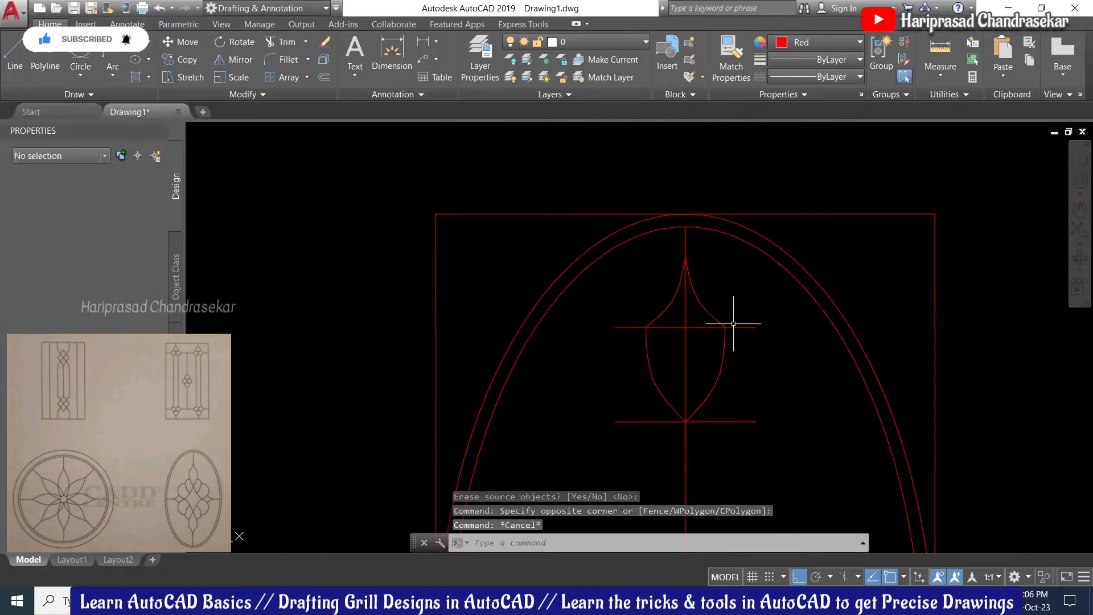
{"action": "left_click", "coordinate": [755, 325]}
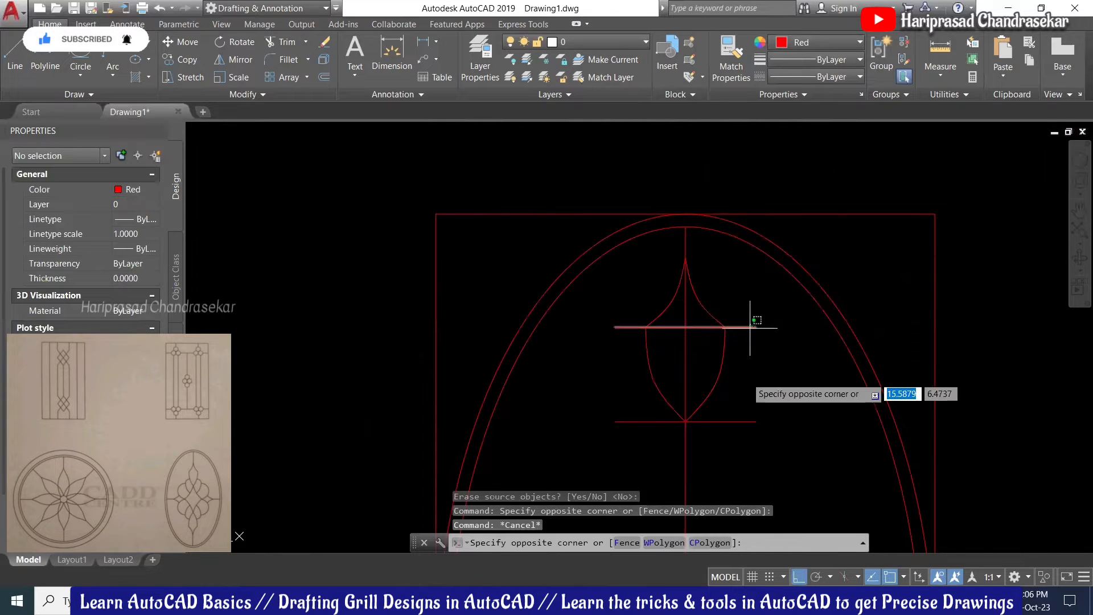
{"action": "left_click", "coordinate": [738, 435]}
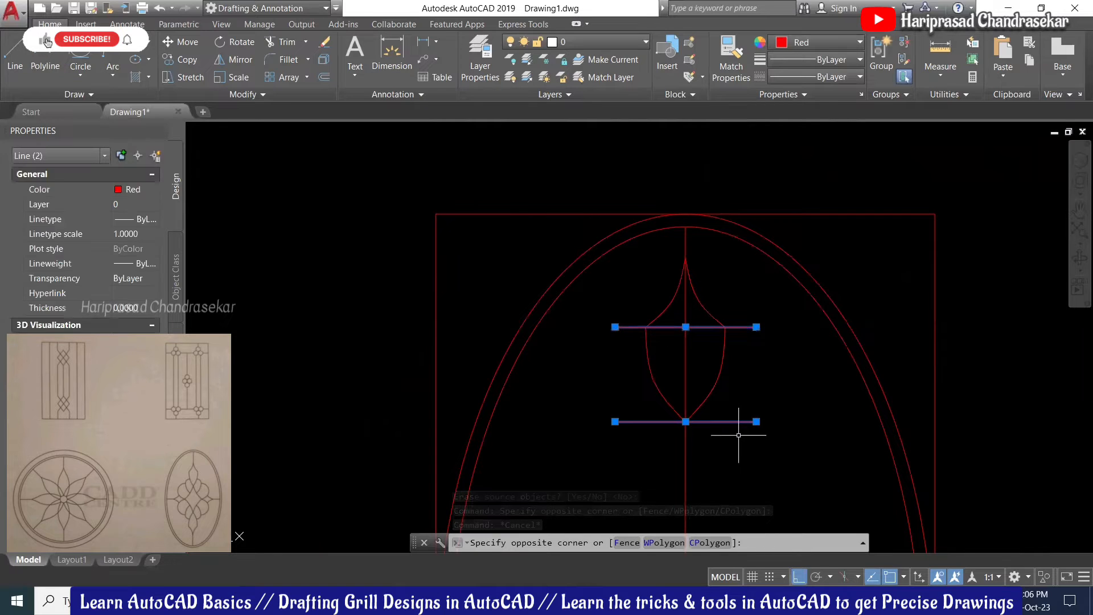
{"action": "key", "text": "Delete"}
{"action": "scroll", "coordinate": [739, 435], "scroll_direction": "down", "scroll_amount": 4}
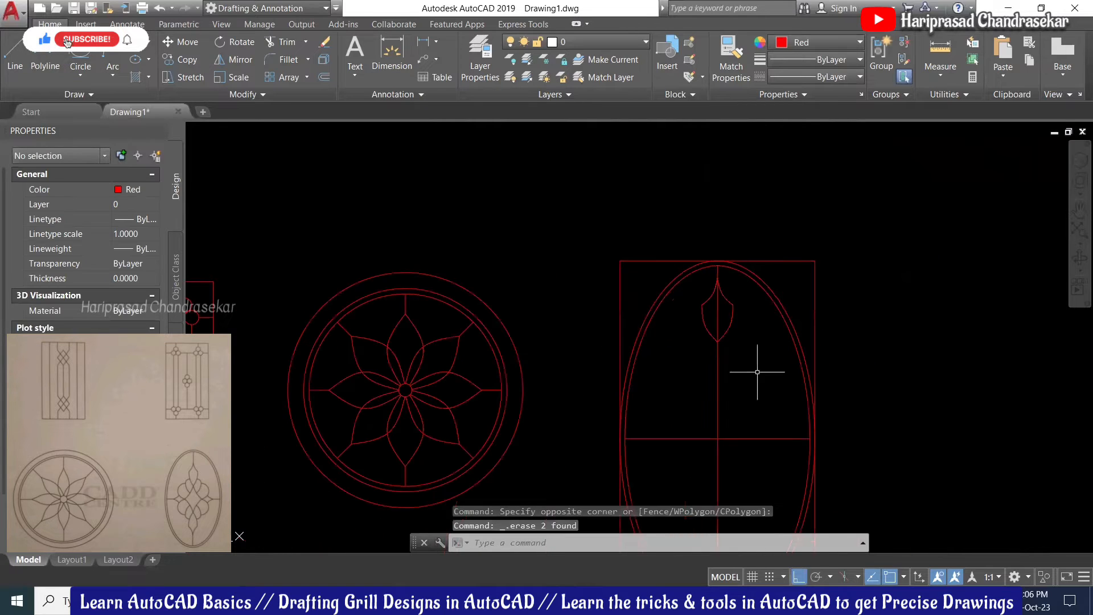
{"action": "scroll", "coordinate": [740, 381], "scroll_direction": "up", "scroll_amount": 2}
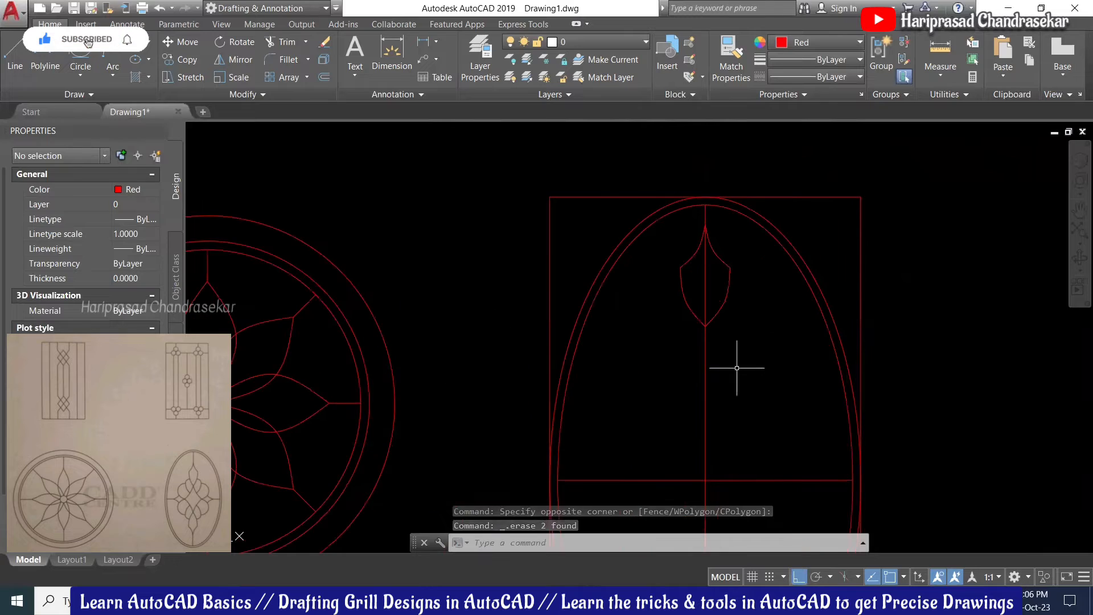
Step: Draw a spline from the top leaf's lower tip through a middle point to the horizontal centre line
{"action": "scroll", "coordinate": [725, 313], "scroll_direction": "down", "scroll_amount": 2}
{"action": "scroll", "coordinate": [707, 420], "scroll_direction": "up", "scroll_amount": 2}
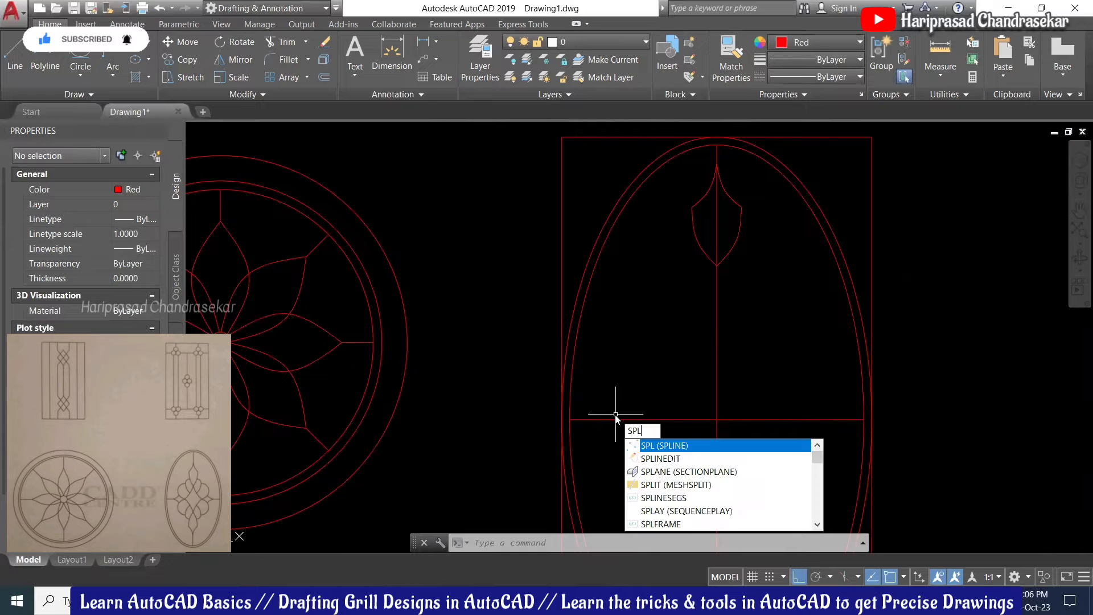
{"action": "key", "text": "Return"}
{"action": "scroll", "coordinate": [617, 418], "scroll_direction": "up", "scroll_amount": 3}
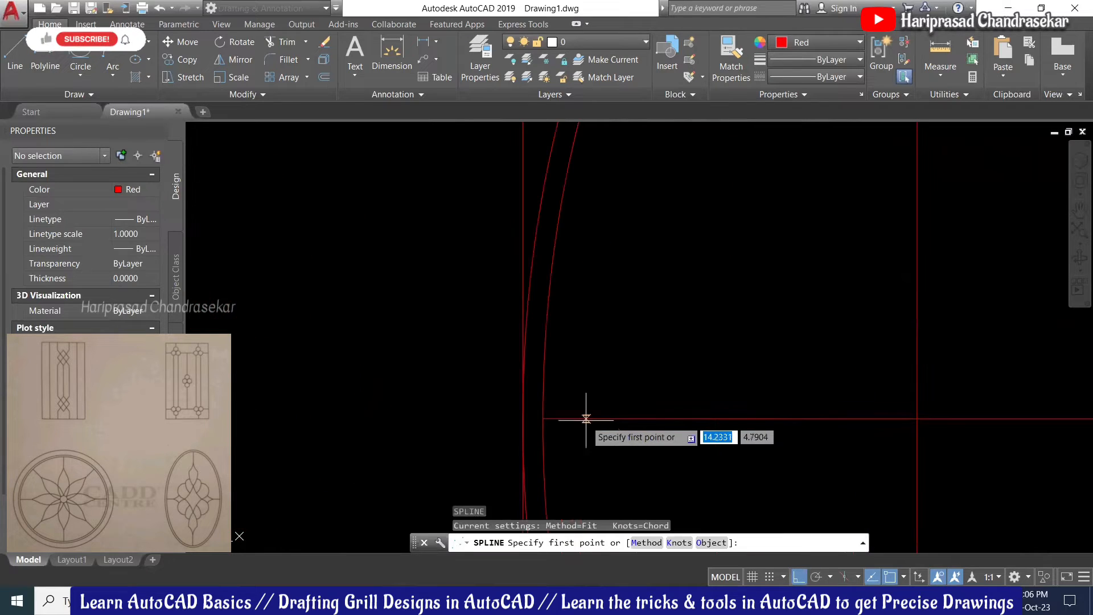
{"action": "left_click", "coordinate": [619, 418]}
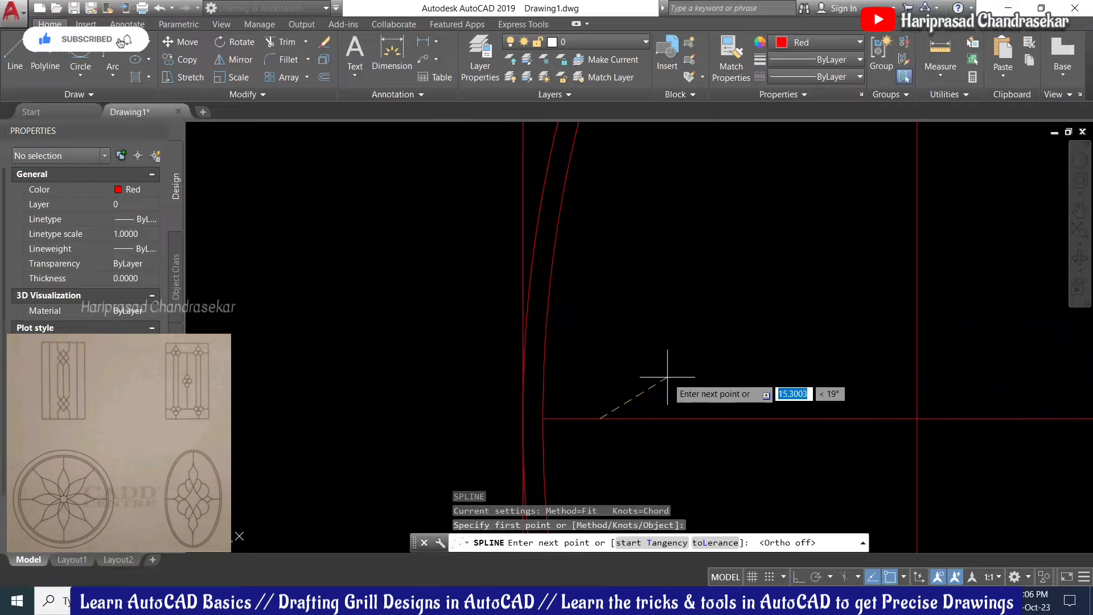
{"action": "key", "text": "Escape"}
{"action": "scroll", "coordinate": [706, 433], "scroll_direction": "down", "scroll_amount": 2}
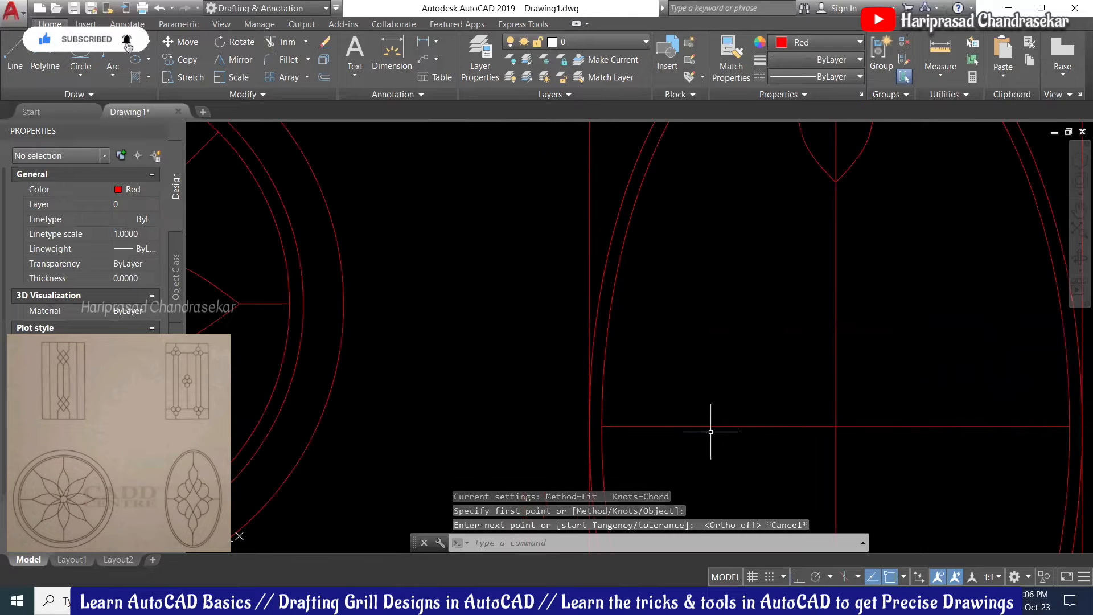
{"action": "middle_click_drag", "start_coordinate": [785, 371], "coordinate": [735, 361]}
{"action": "key", "text": "Return"}
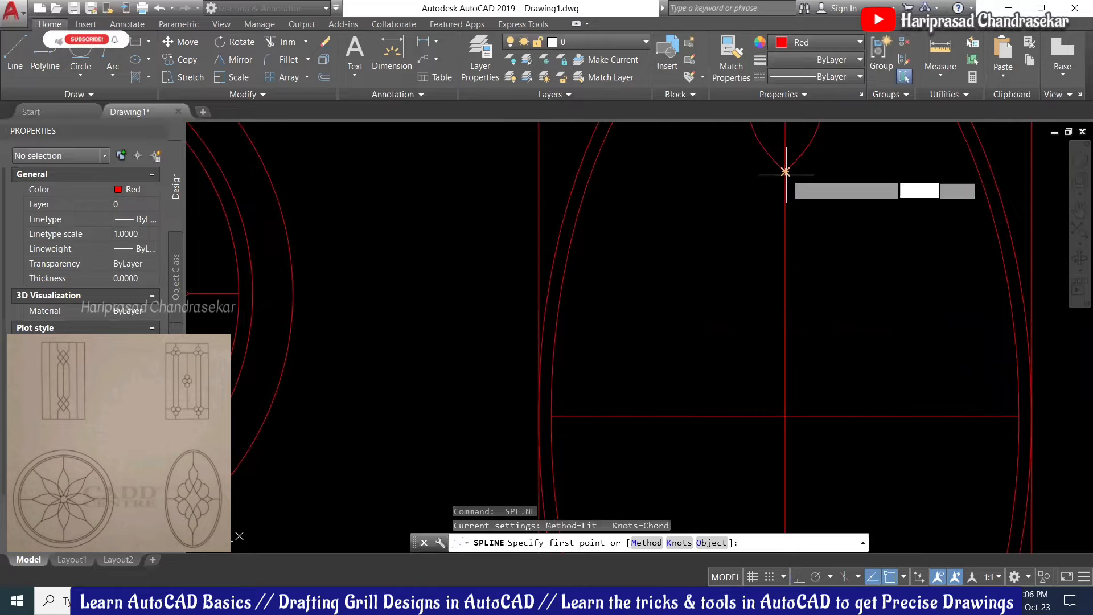
{"action": "left_click", "coordinate": [785, 171]}
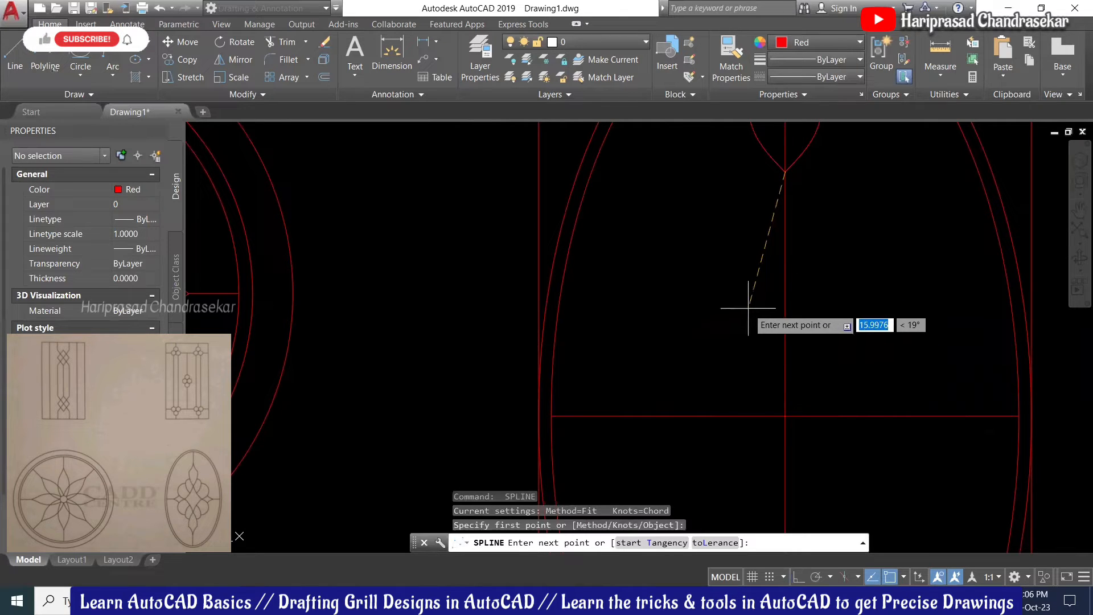
{"action": "left_click", "coordinate": [758, 300]}
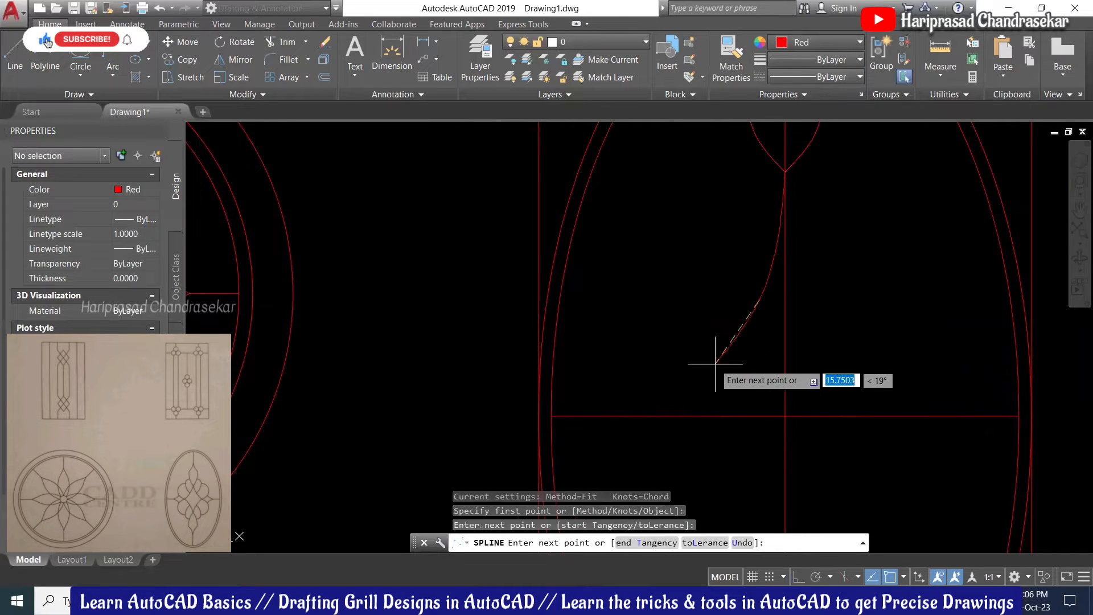
{"action": "left_click", "coordinate": [669, 416]}
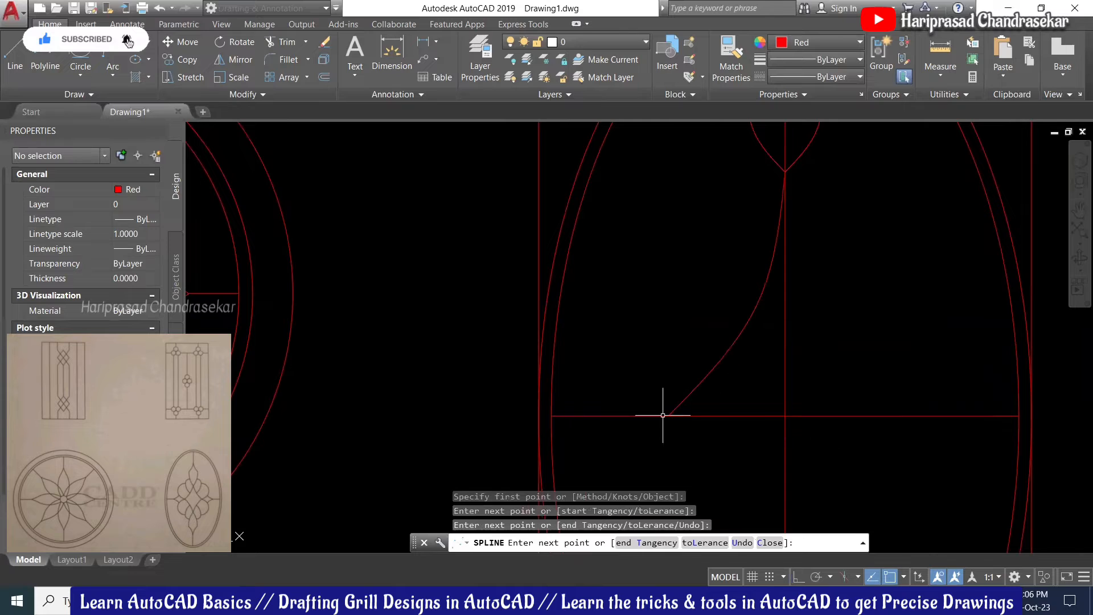
{"action": "key", "text": "Return"}
Step: Drag the new spline's middle fit point to smooth its bend
{"action": "left_click", "coordinate": [751, 320]}
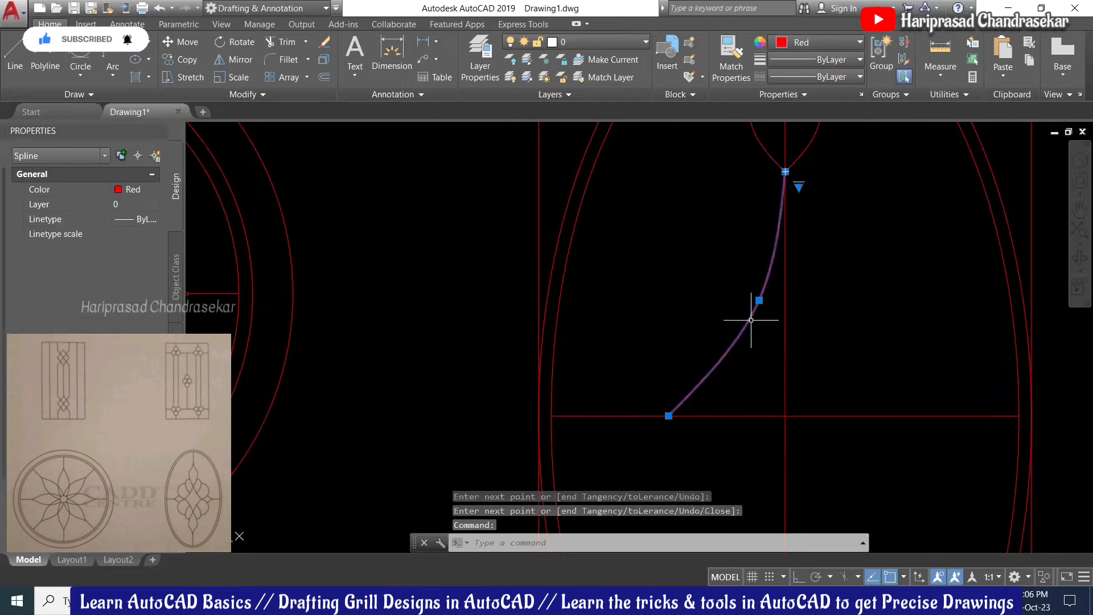
{"action": "left_click", "coordinate": [759, 300]}
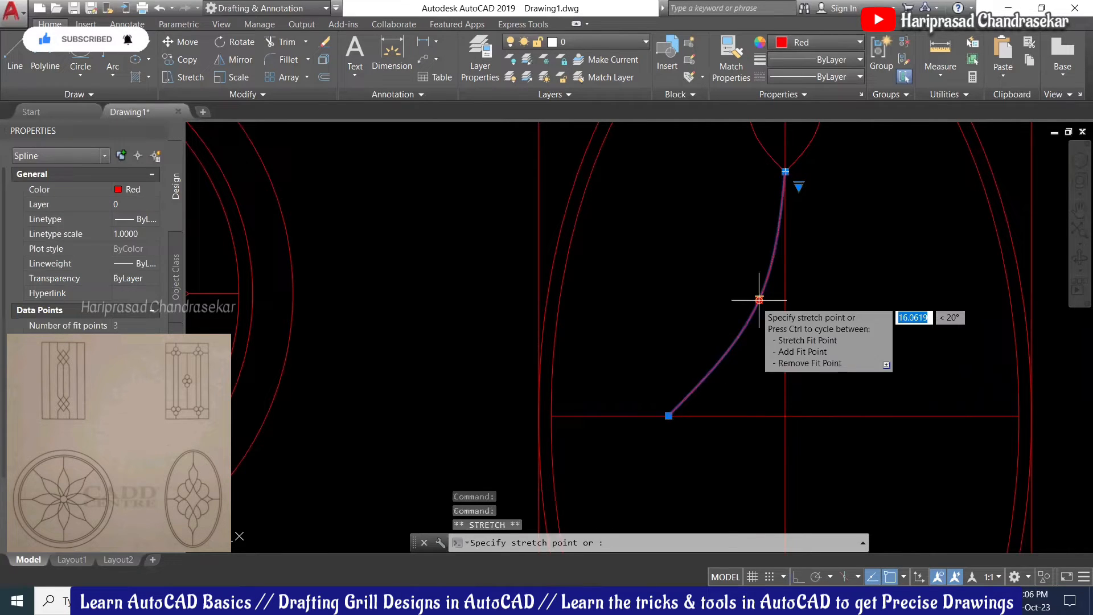
{"action": "left_click", "coordinate": [730, 327]}
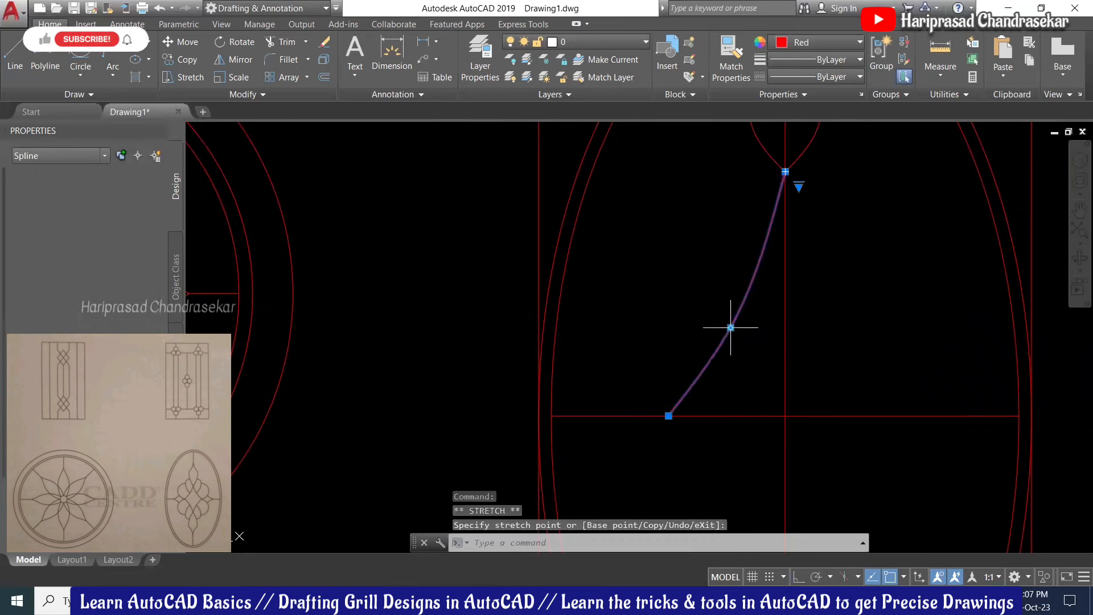
{"action": "scroll", "coordinate": [741, 319], "scroll_direction": "down", "scroll_amount": 5}
{"action": "scroll", "coordinate": [784, 308], "scroll_direction": "up", "scroll_amount": 2}
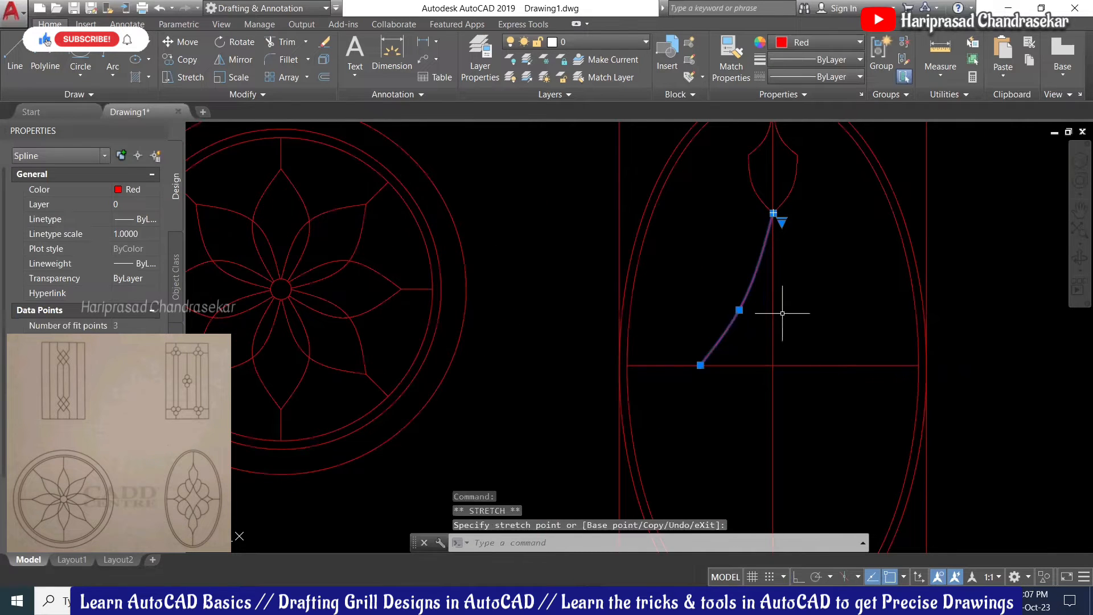
{"action": "left_click", "coordinate": [700, 361]}
{"action": "key", "text": "Escape"}
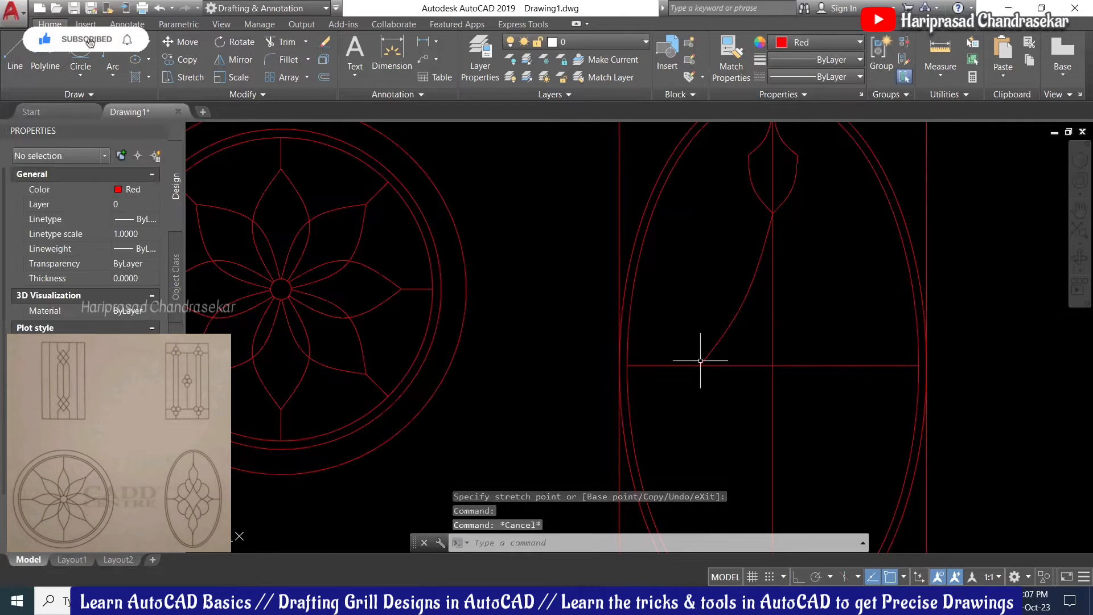
{"action": "left_click", "coordinate": [740, 308]}
{"action": "left_click", "coordinate": [740, 309]}
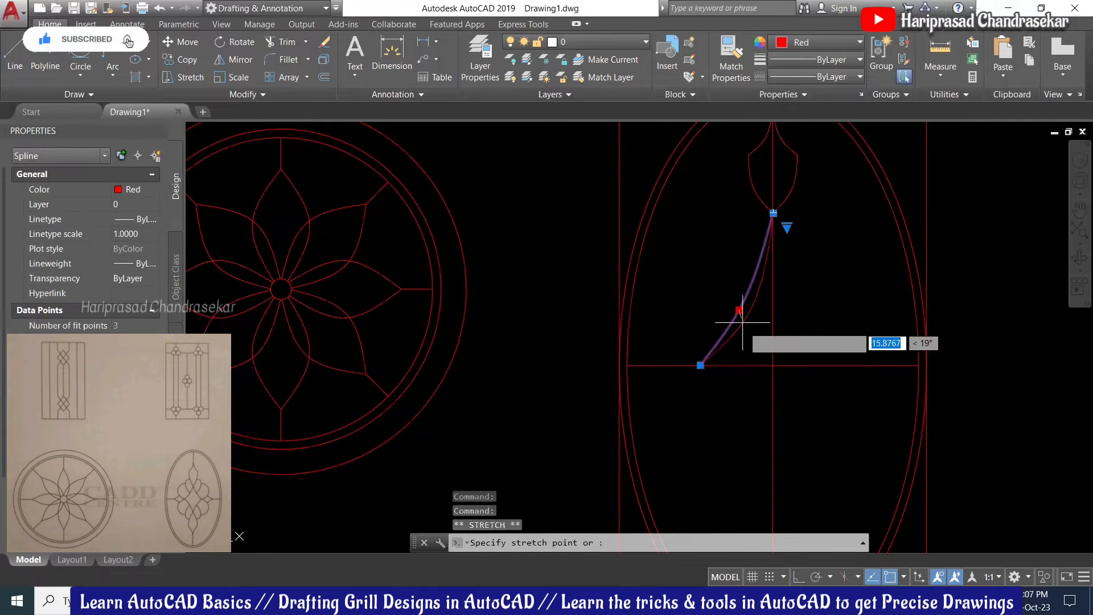
{"action": "left_click", "coordinate": [743, 327]}
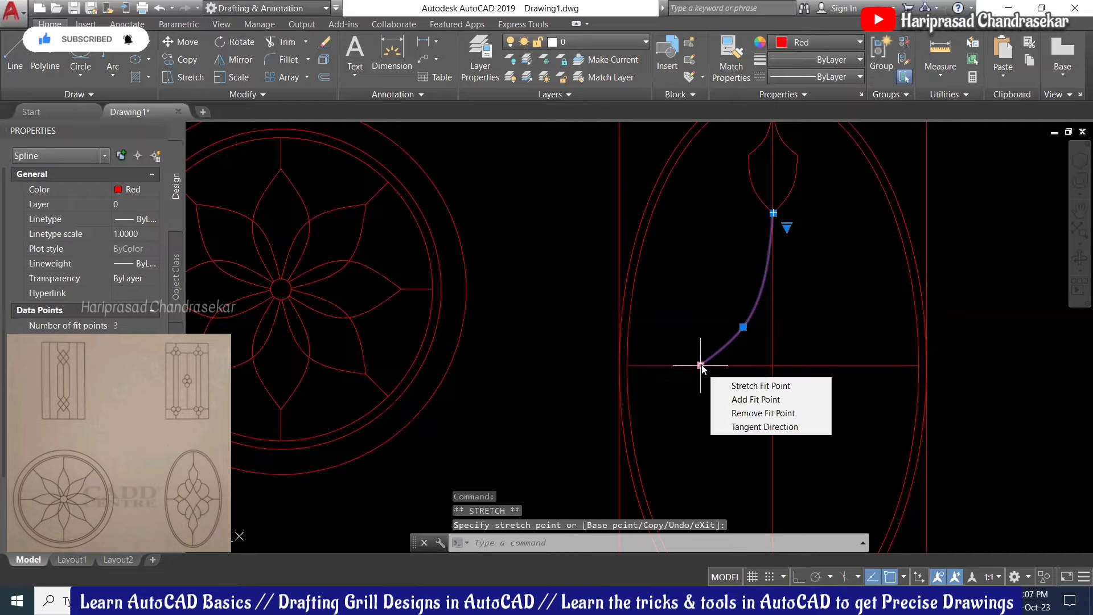
{"action": "scroll", "coordinate": [651, 361], "scroll_direction": "up", "scroll_amount": 2}
{"action": "key", "text": "Escape"}
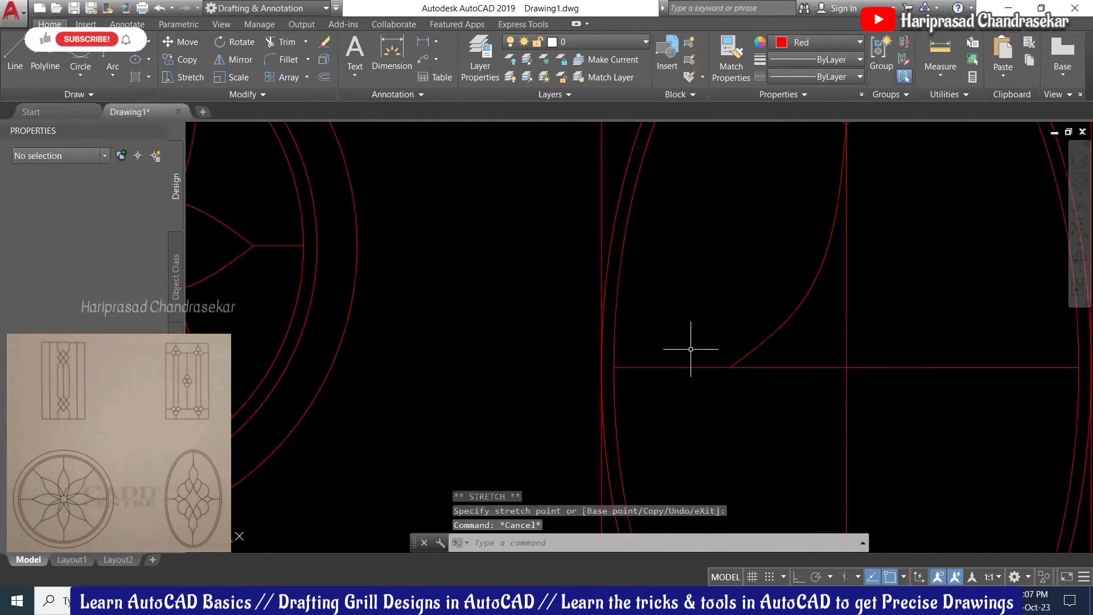
{"action": "scroll", "coordinate": [707, 318], "scroll_direction": "down", "scroll_amount": 4}
{"action": "scroll", "coordinate": [700, 314], "scroll_direction": "up", "scroll_amount": 2}
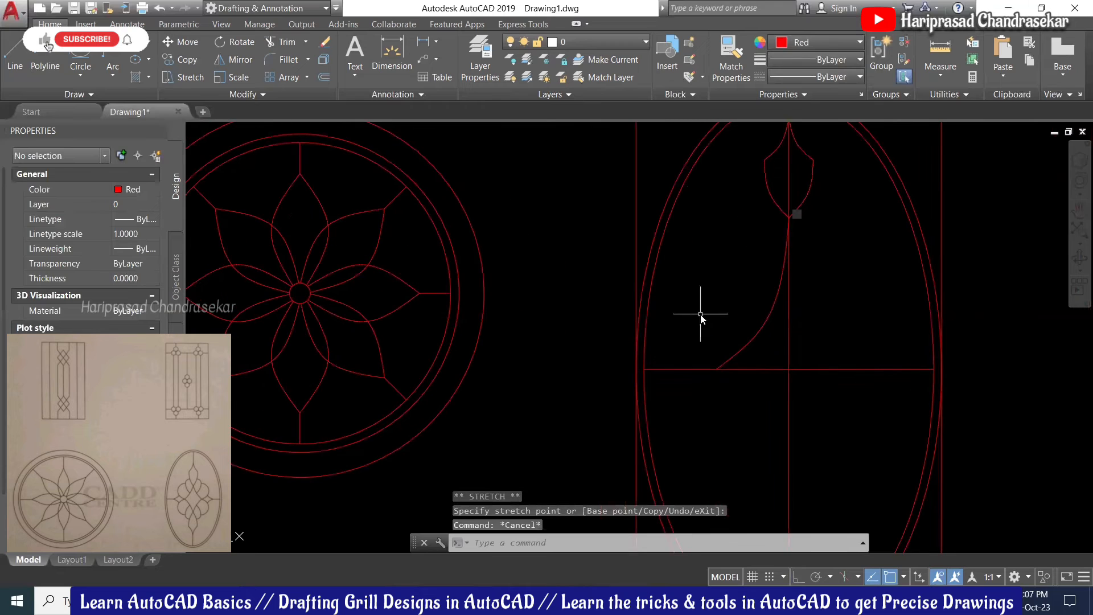
Step: Draw a spline from the leaf side's midpoint, bulging outward and down toward the first curve
{"action": "type", "text": "spl"}
{"action": "key", "text": "Return"}
{"action": "scroll", "coordinate": [698, 322], "scroll_direction": "up", "scroll_amount": 2}
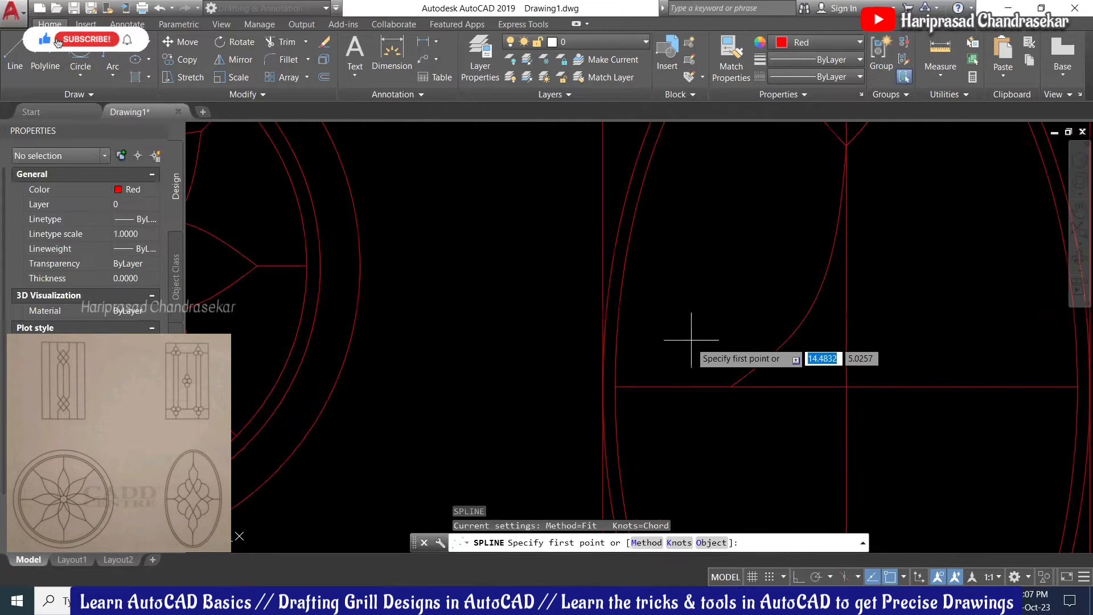
{"action": "scroll", "coordinate": [685, 369], "scroll_direction": "down", "scroll_amount": 2}
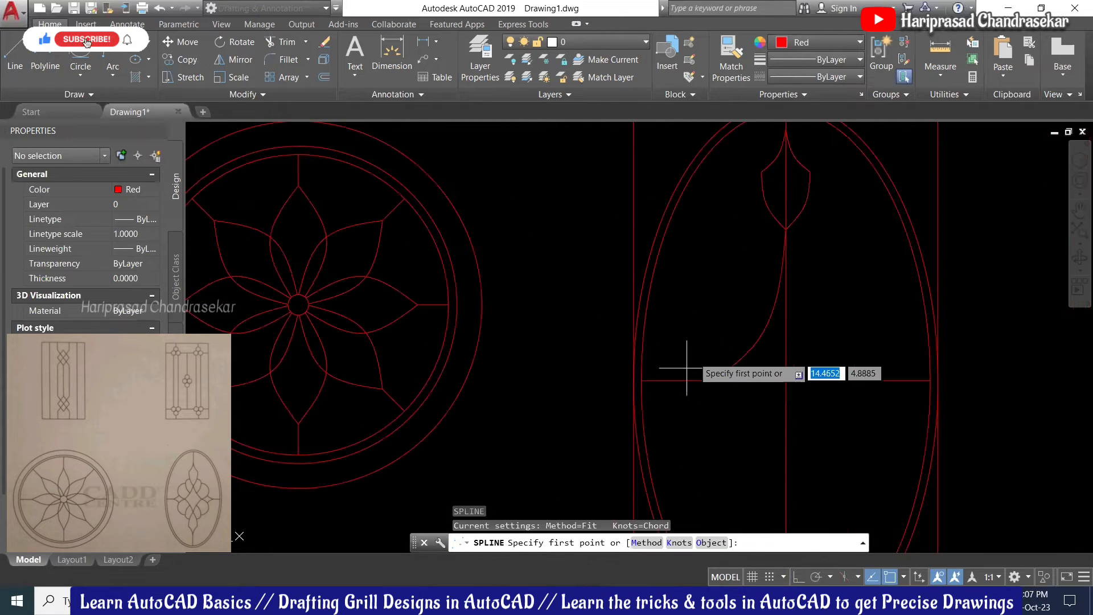
{"action": "left_click", "coordinate": [767, 204]}
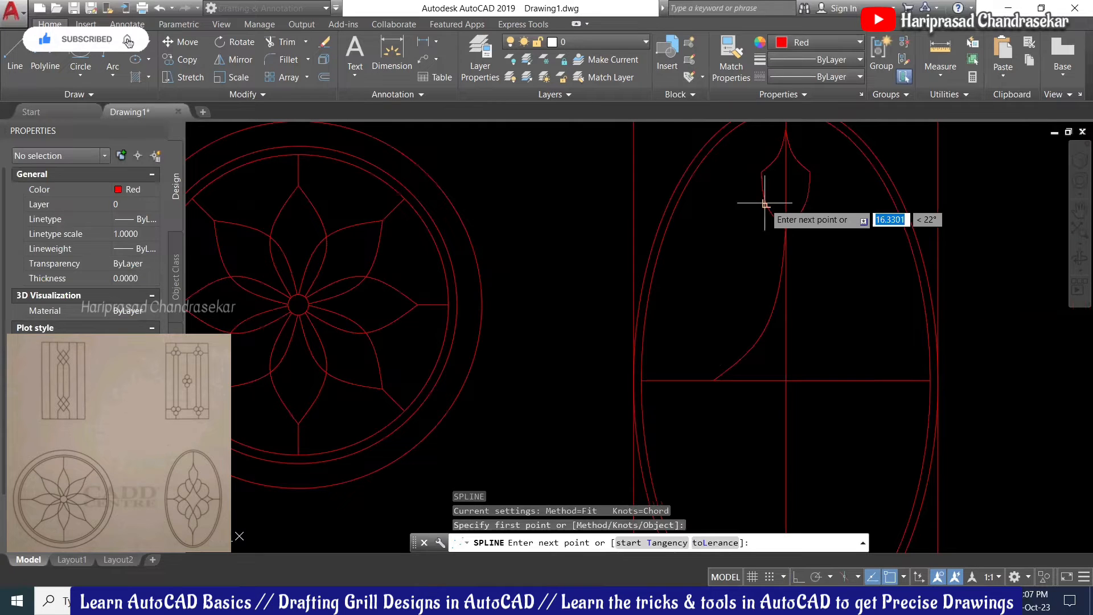
{"action": "left_click", "coordinate": [742, 225]}
{"action": "left_click", "coordinate": [741, 262]}
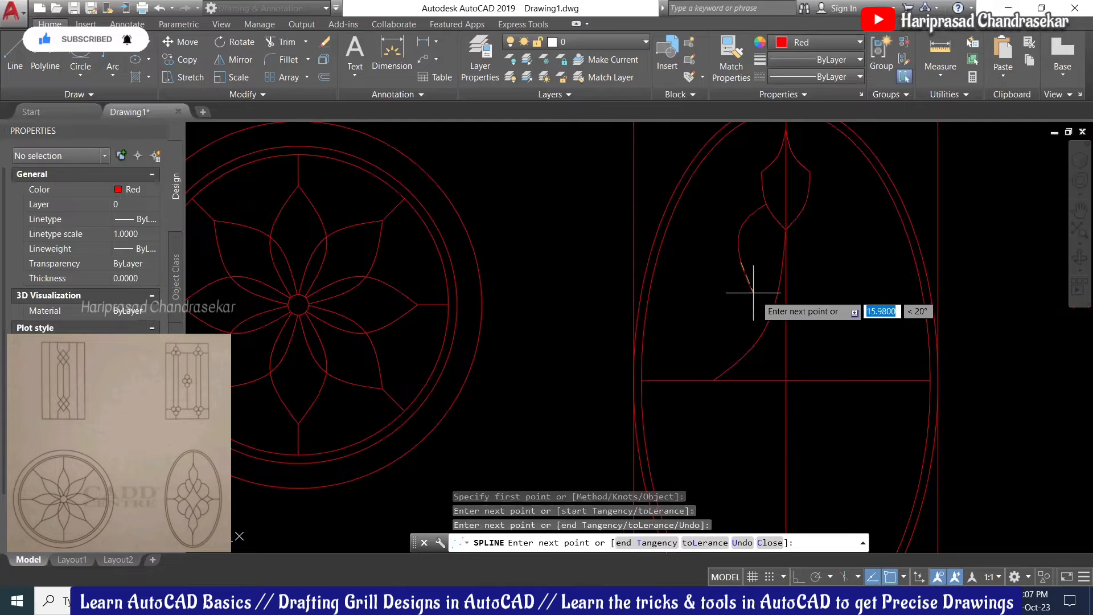
{"action": "left_click", "coordinate": [774, 302]}
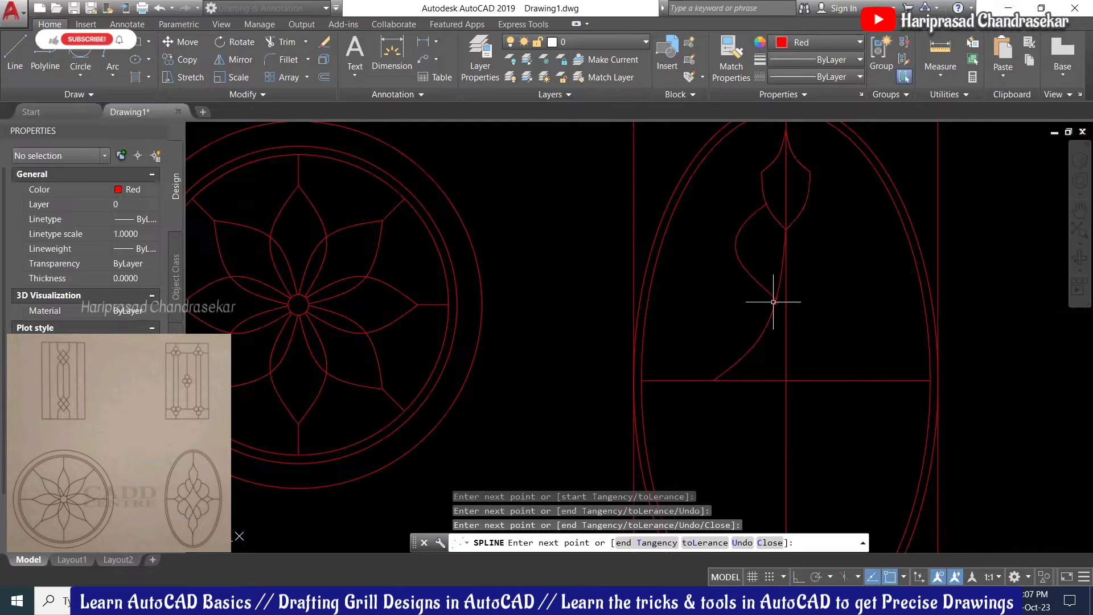
{"action": "key", "text": "Return"}
Step: Stretch the second spline's end point so it lands on the first curve
{"action": "scroll", "coordinate": [774, 303], "scroll_direction": "up", "scroll_amount": 5}
{"action": "left_click", "coordinate": [772, 297]}
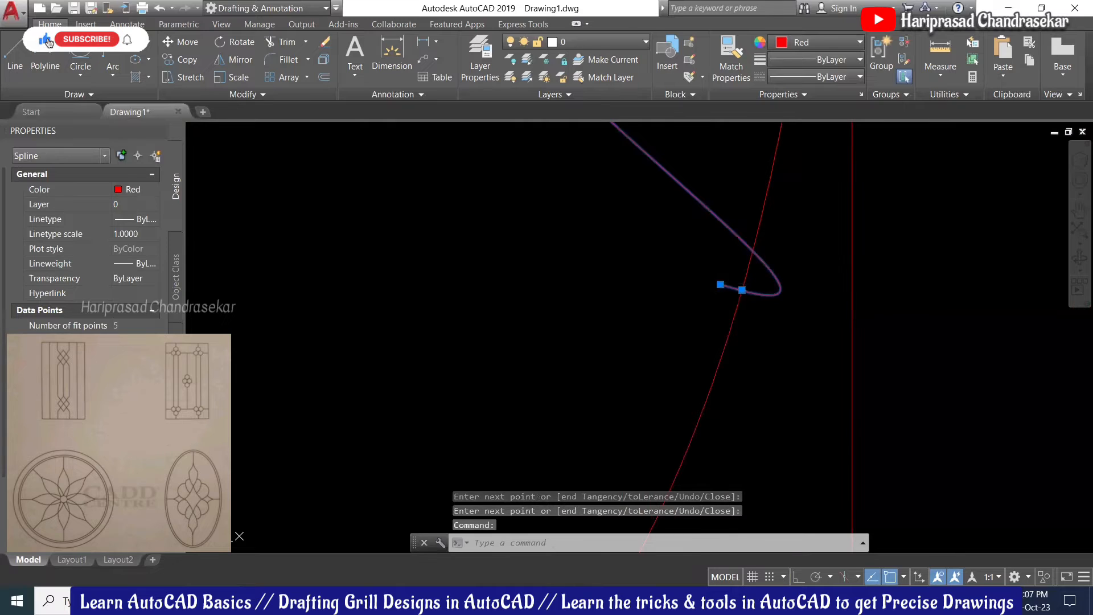
{"action": "left_click", "coordinate": [742, 290]}
{"action": "scroll", "coordinate": [739, 289], "scroll_direction": "down", "scroll_amount": 4}
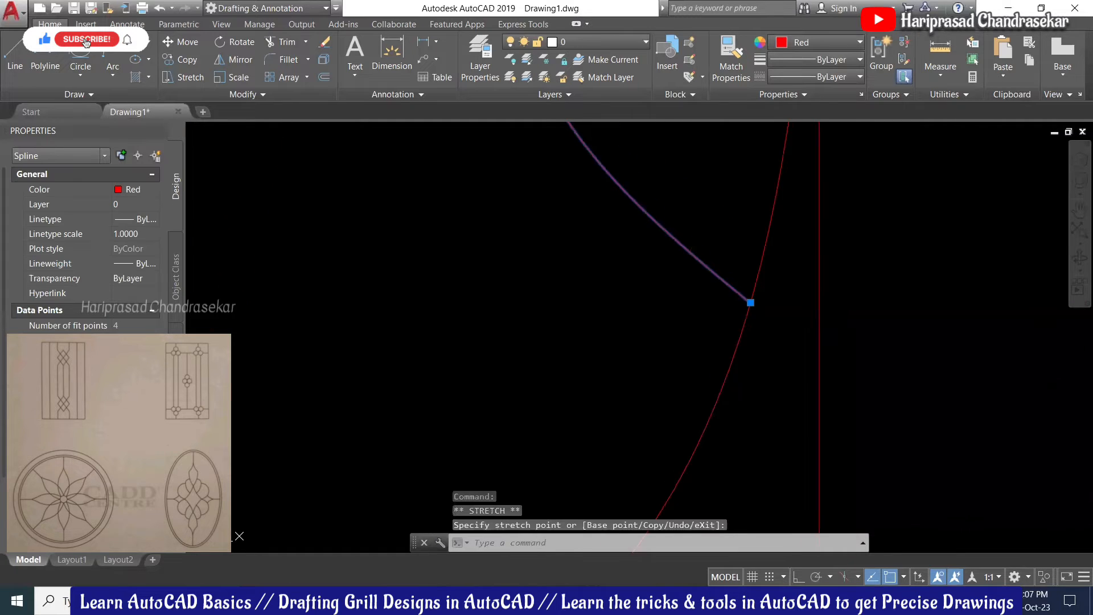
{"action": "left_click", "coordinate": [775, 302]}
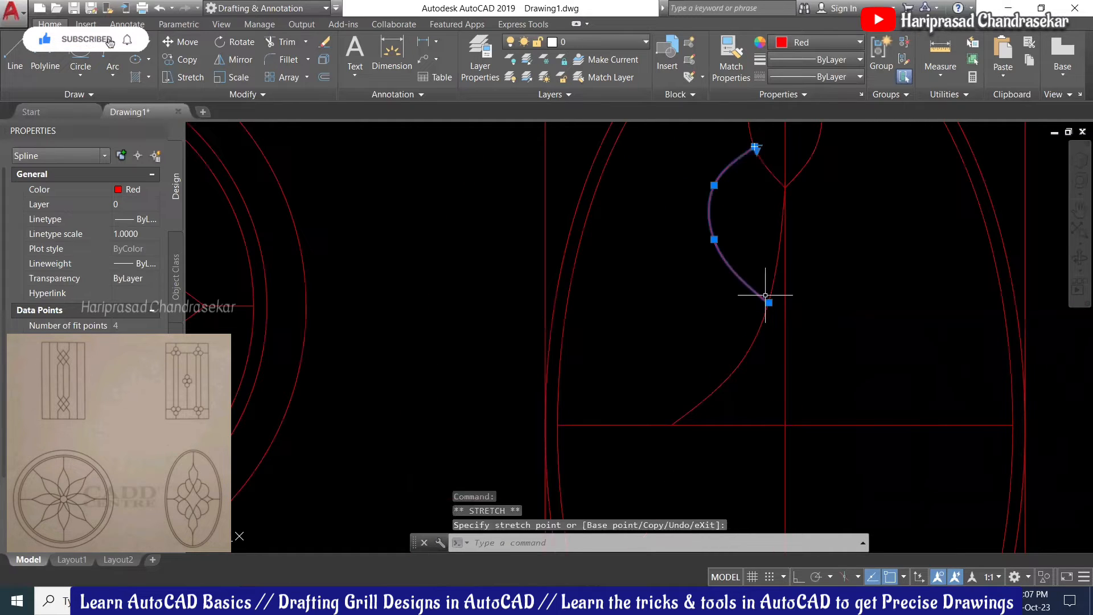
{"action": "key", "text": "Escape"}
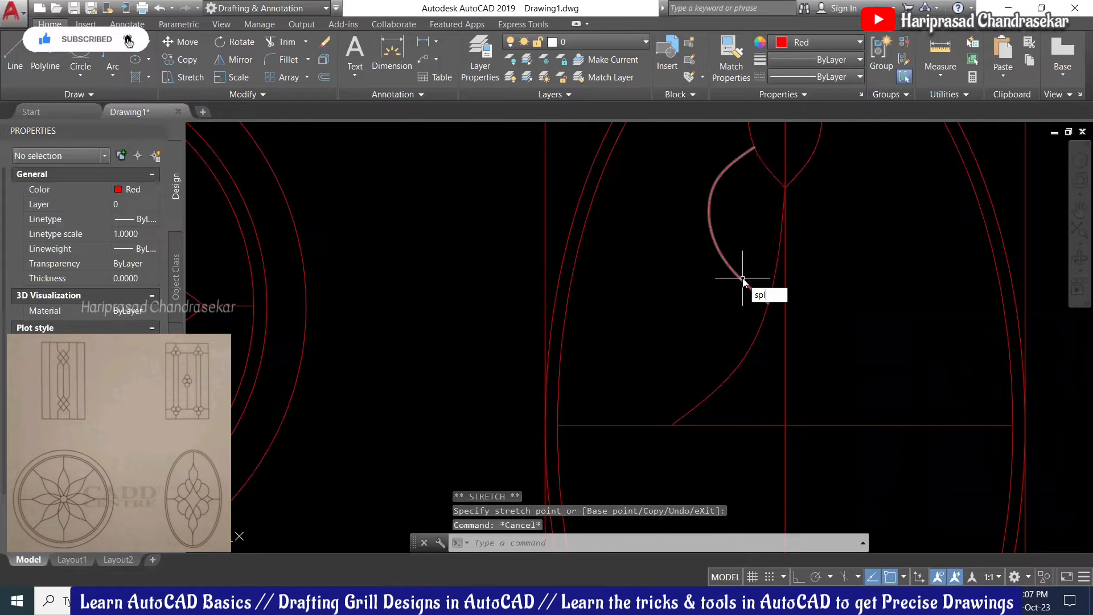
{"action": "type", "text": "spl"}
{"action": "key", "text": "Return"}
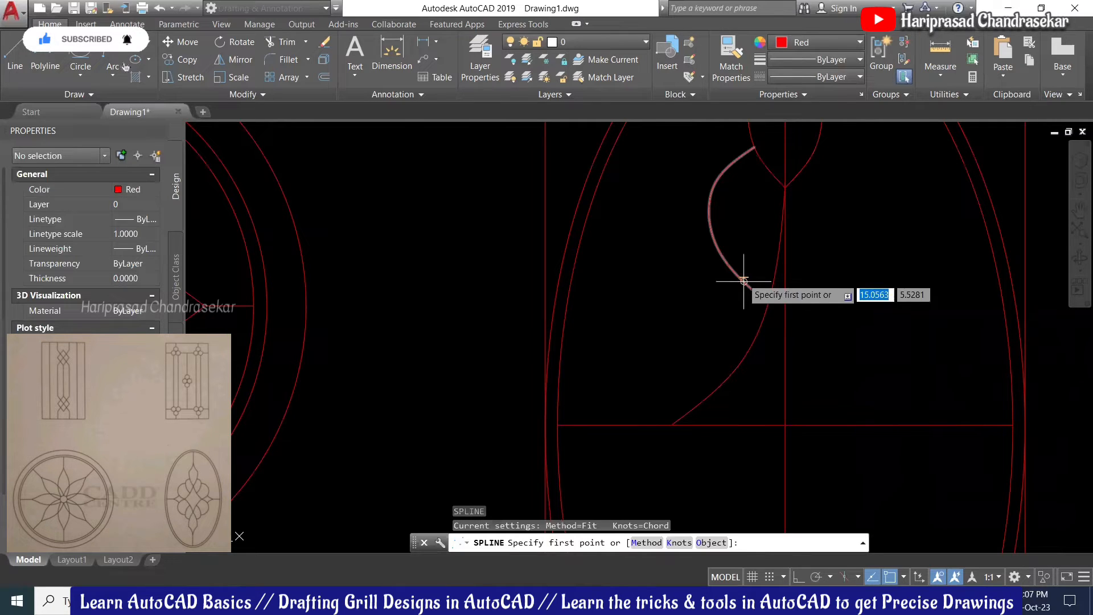
Step: Draw a four-point spline from near the second curve's top, bending outward and down
{"action": "left_click", "coordinate": [709, 206]}
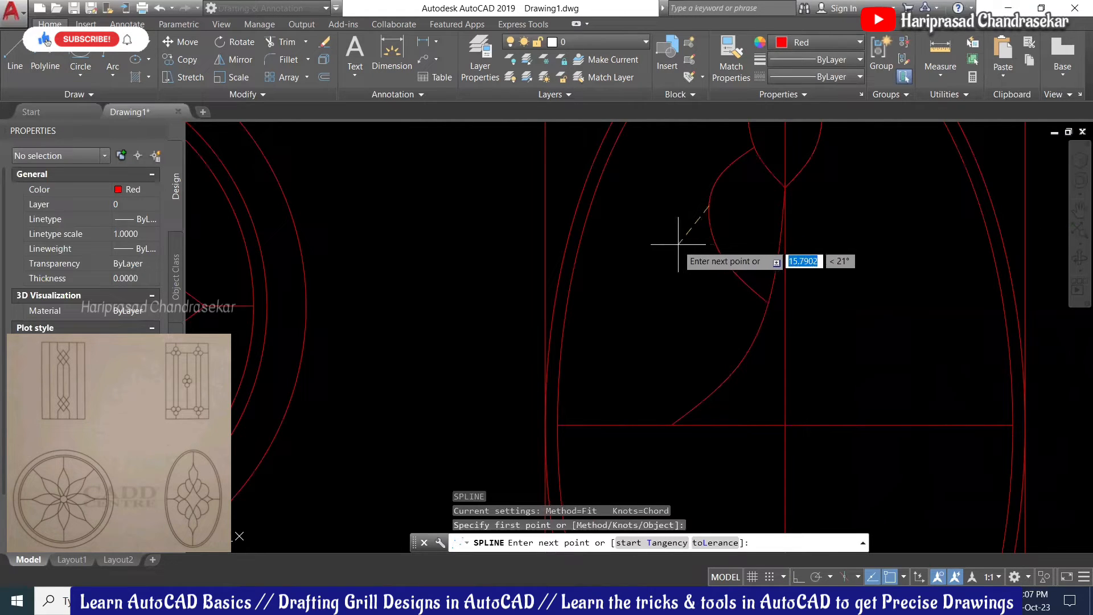
{"action": "left_click", "coordinate": [675, 245]}
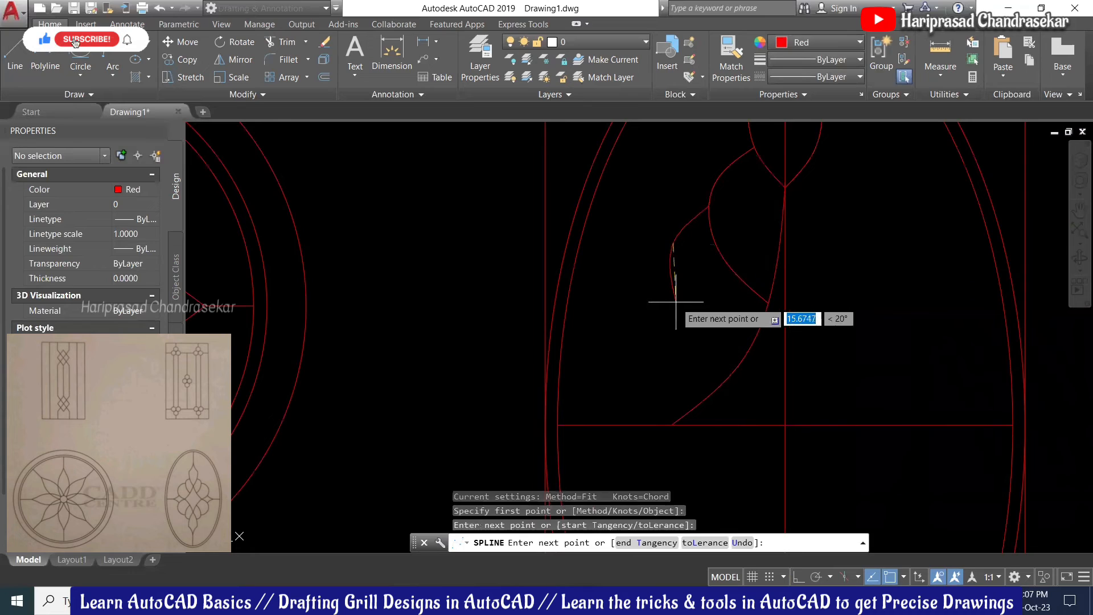
{"action": "left_click", "coordinate": [668, 312]}
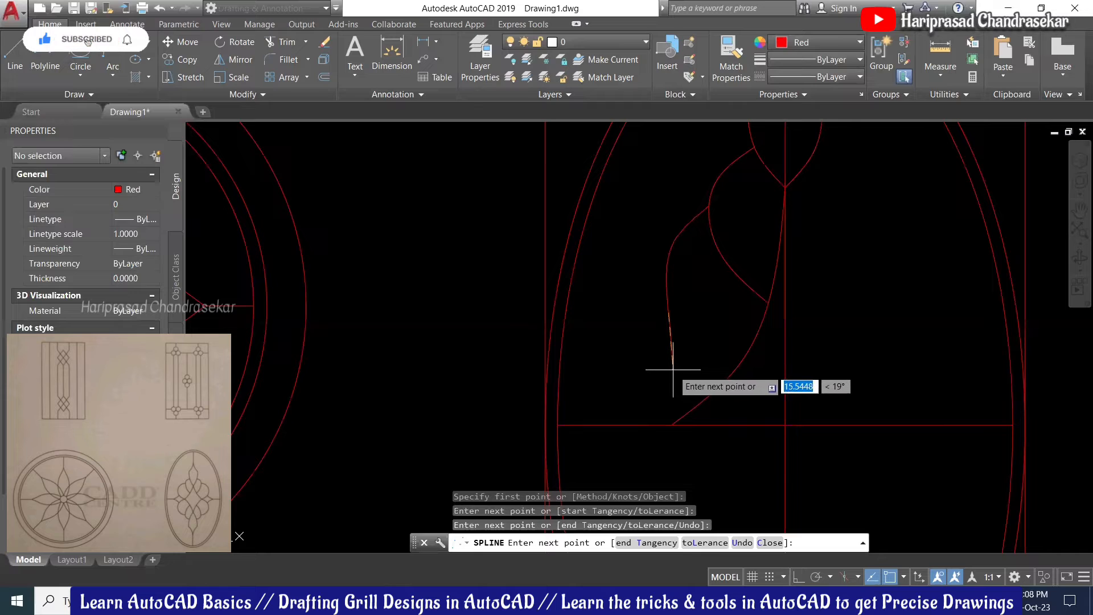
{"action": "left_click", "coordinate": [677, 363]}
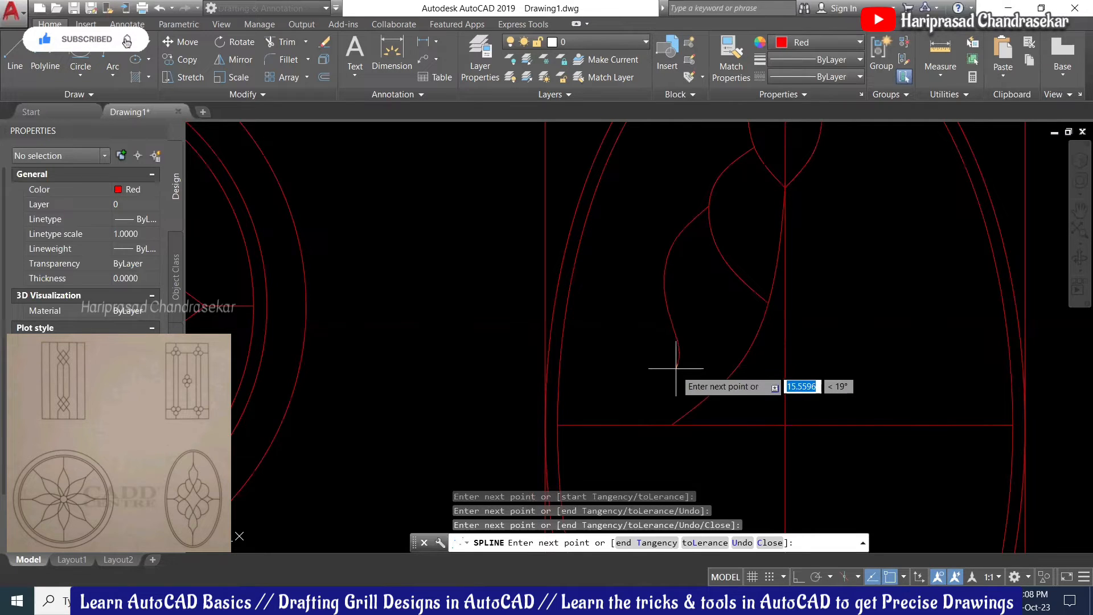
{"action": "key", "text": "Return"}
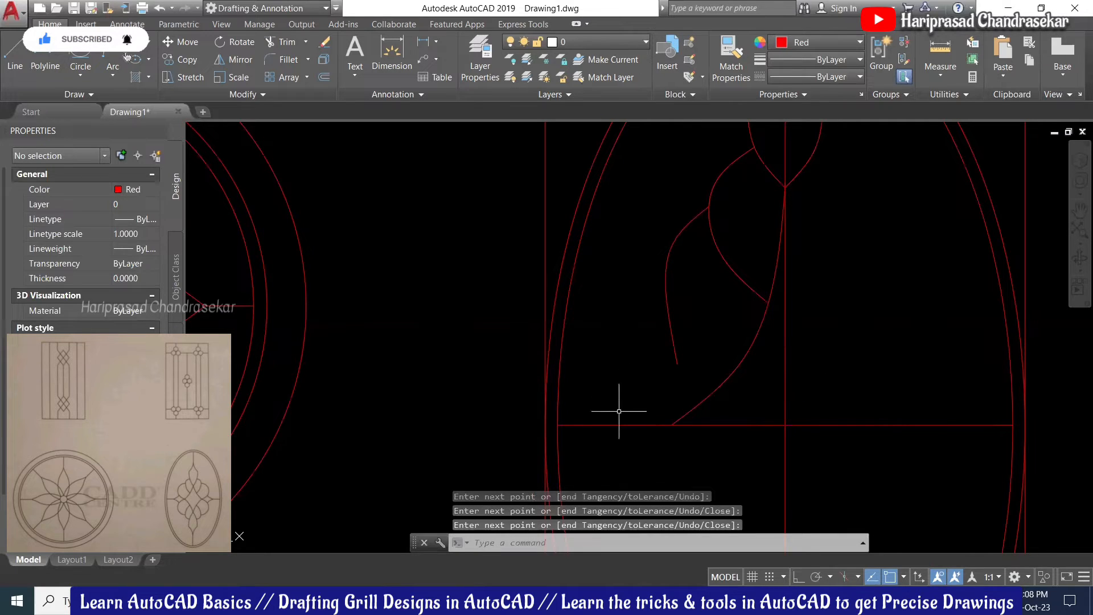
Step: Draw a three-point spline rising from the horizontal line to the left lobe curve's lower end
{"action": "key", "text": "Return"}
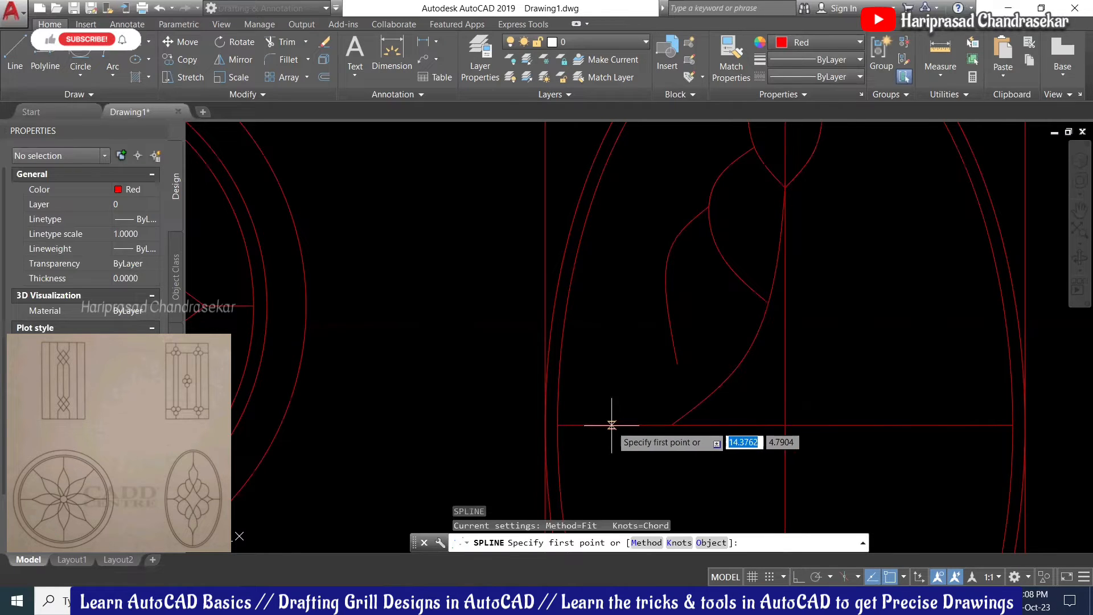
{"action": "left_click", "coordinate": [612, 424]}
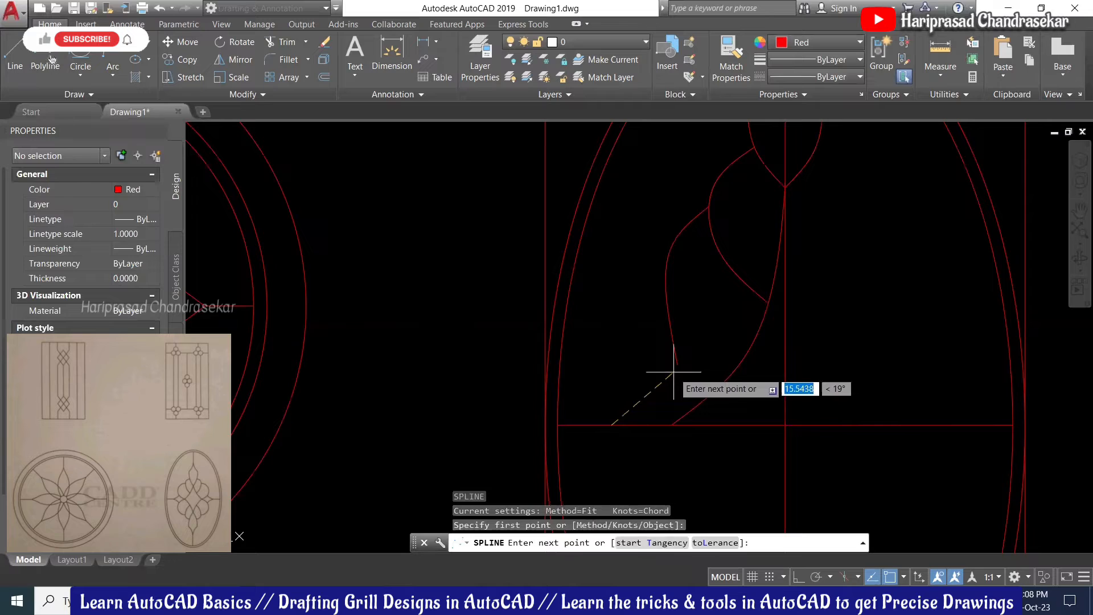
{"action": "left_click", "coordinate": [659, 391]}
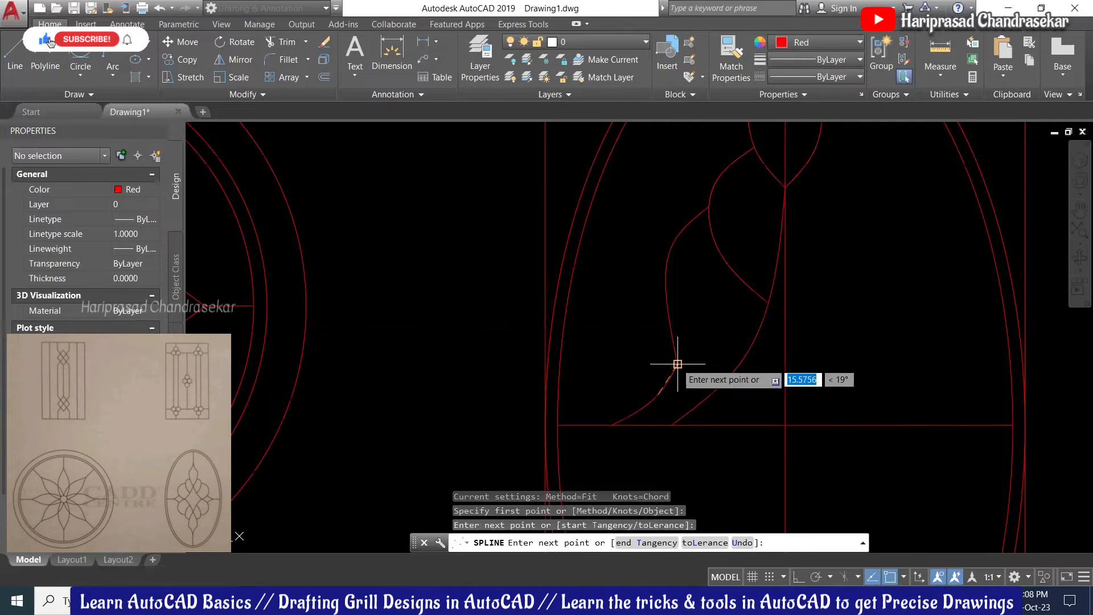
{"action": "left_click", "coordinate": [677, 365]}
{"action": "key", "text": "Return"}
Step: Drag a fit point on the rising spline to smooth its curve
{"action": "scroll", "coordinate": [683, 374], "scroll_direction": "up", "scroll_amount": 3}
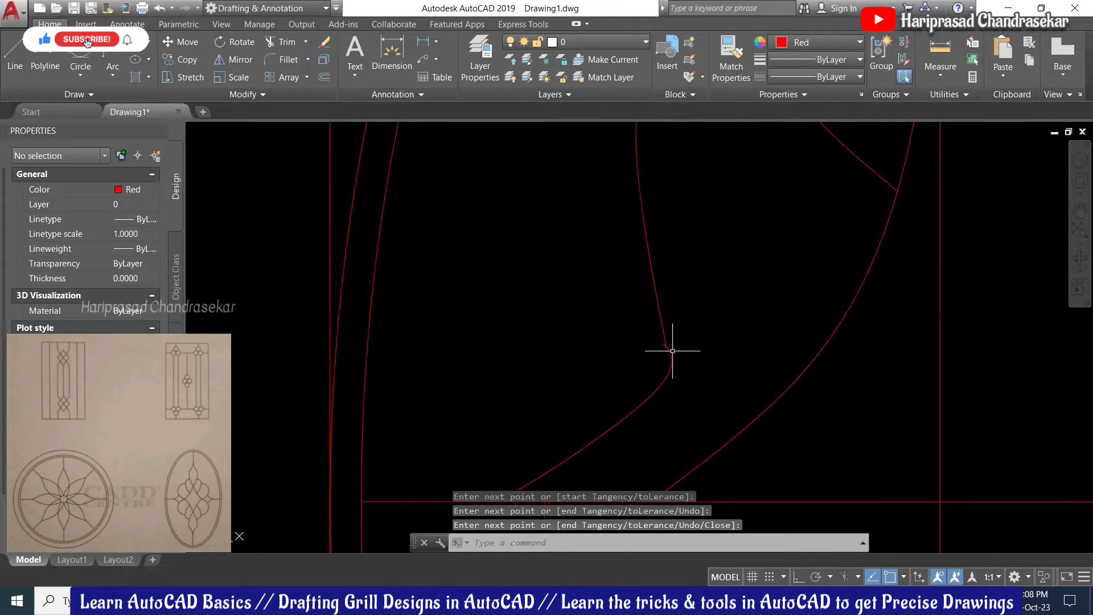
{"action": "scroll", "coordinate": [660, 347], "scroll_direction": "up", "scroll_amount": 2}
{"action": "left_click", "coordinate": [640, 339]}
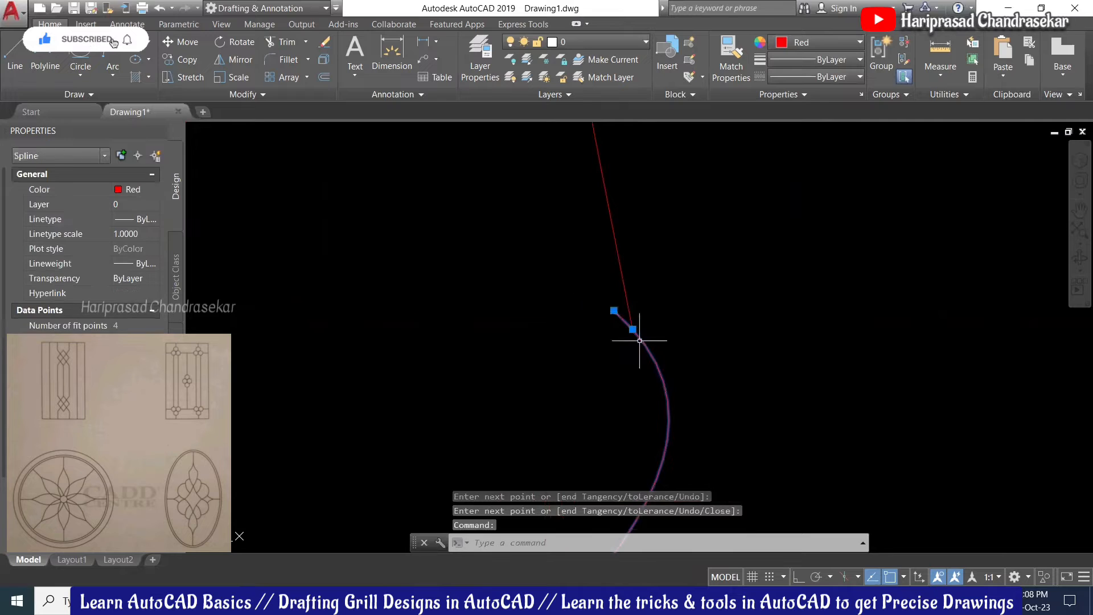
{"action": "left_click", "coordinate": [614, 311]}
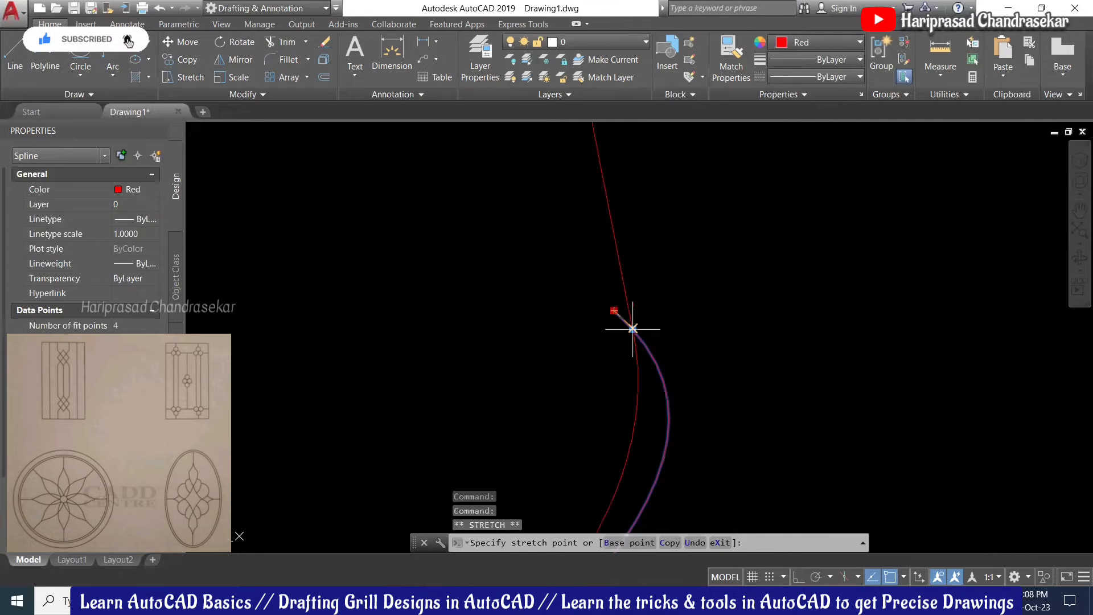
{"action": "left_click", "coordinate": [649, 319]}
{"action": "scroll", "coordinate": [698, 259], "scroll_direction": "down", "scroll_amount": 3}
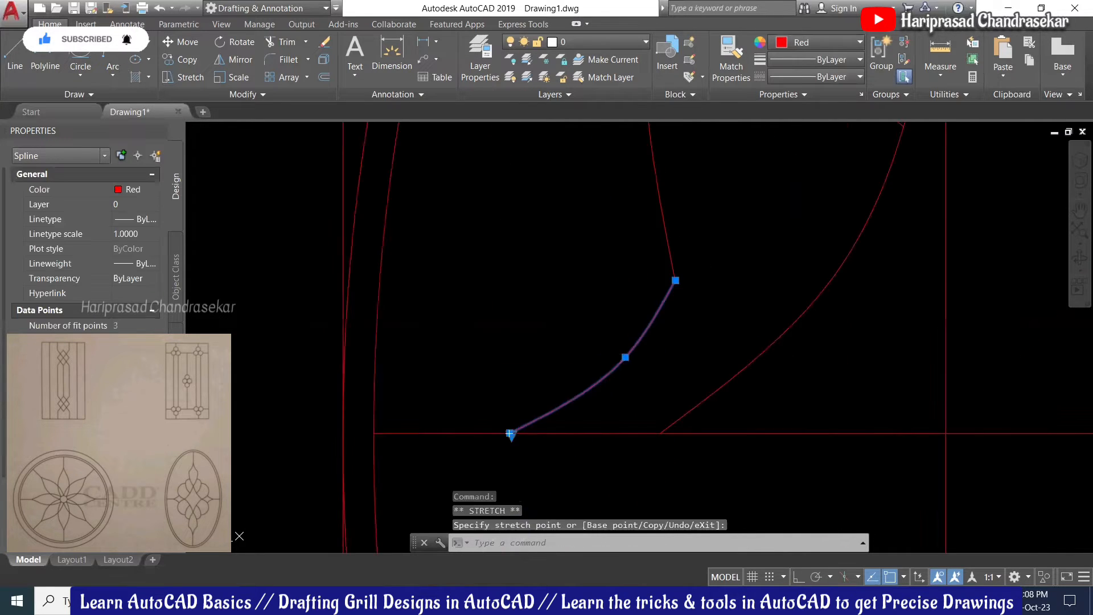
{"action": "scroll", "coordinate": [696, 262], "scroll_direction": "up", "scroll_amount": 2}
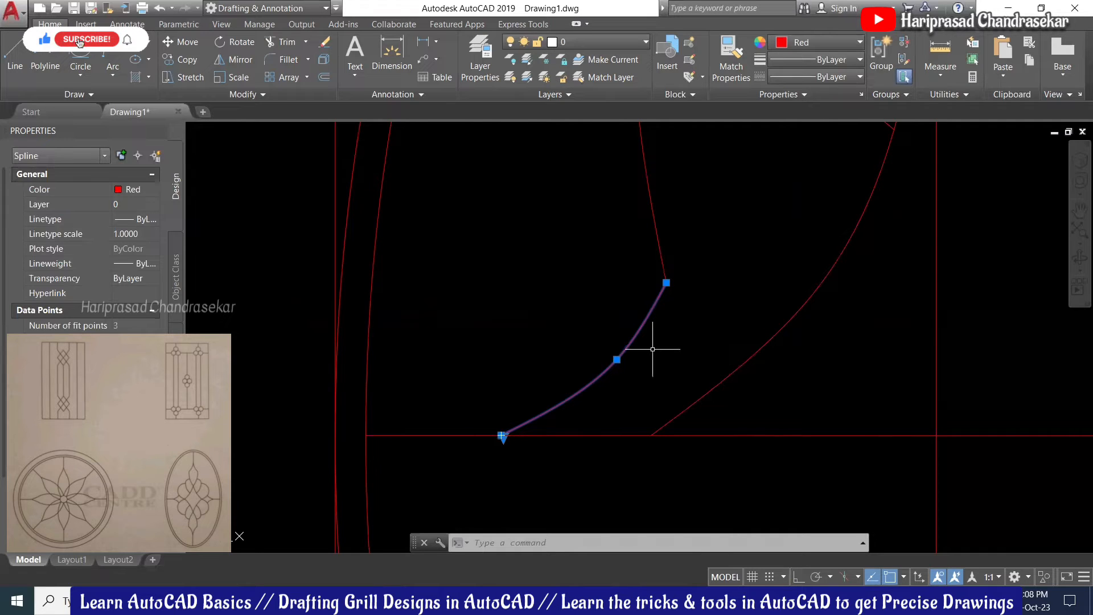
{"action": "key", "text": "Return"}
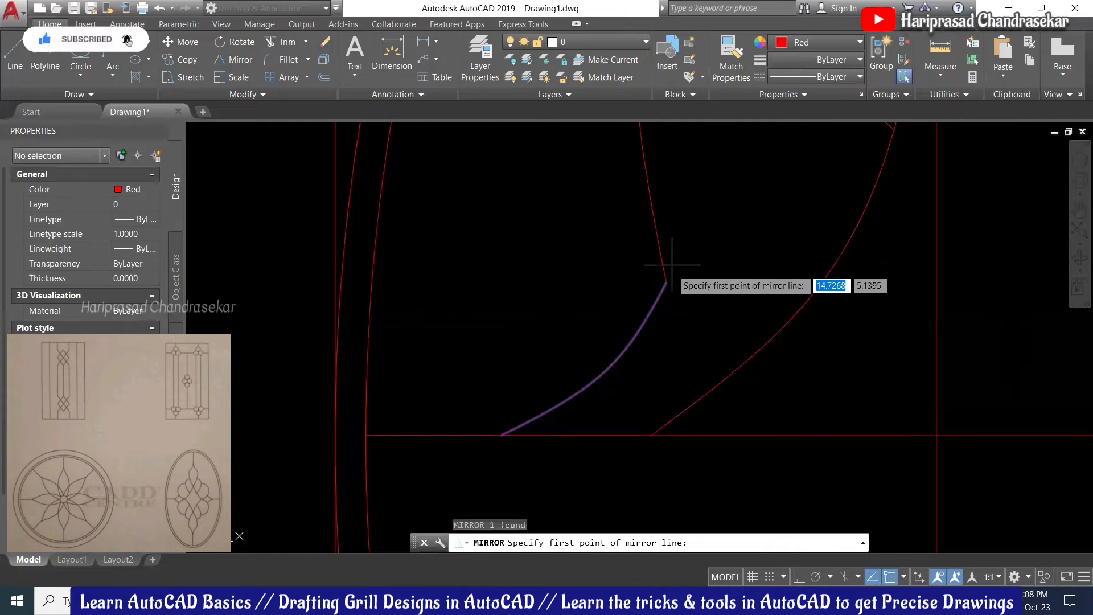
Step: Mirror the spline about a vertical axis through its top point, keeping the original, to form a pointed arch
{"action": "left_click", "coordinate": [666, 283]}
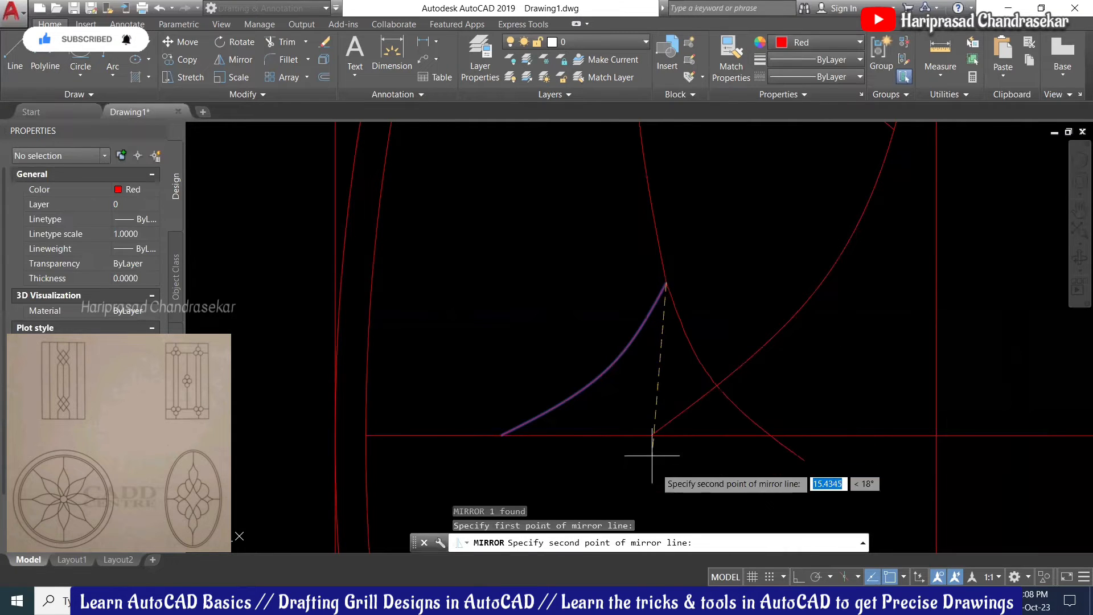
{"action": "key", "text": "F8"}
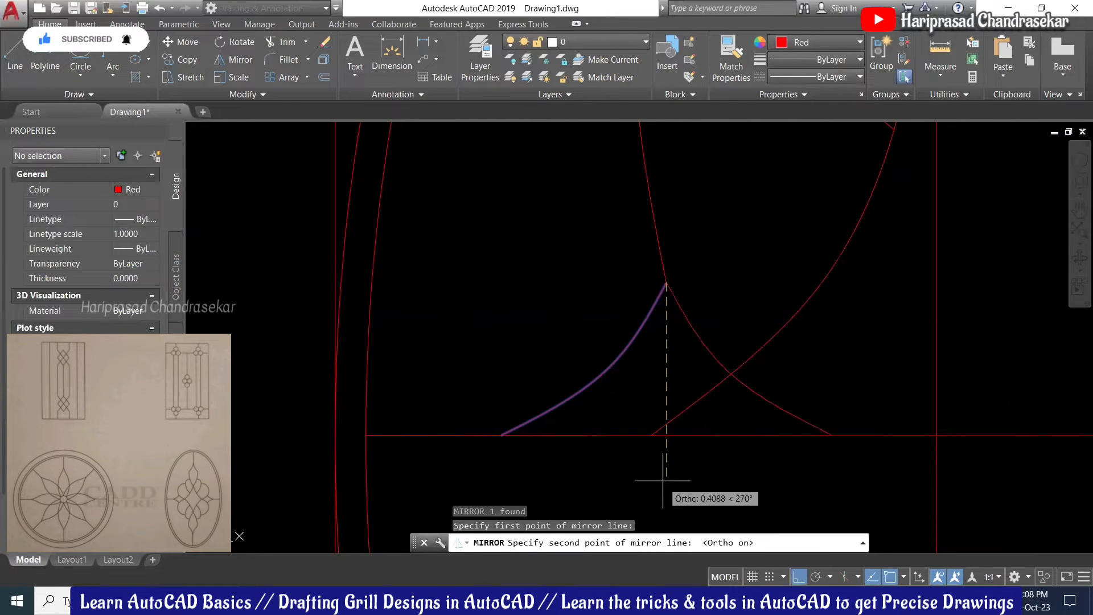
{"action": "left_click", "coordinate": [666, 455]}
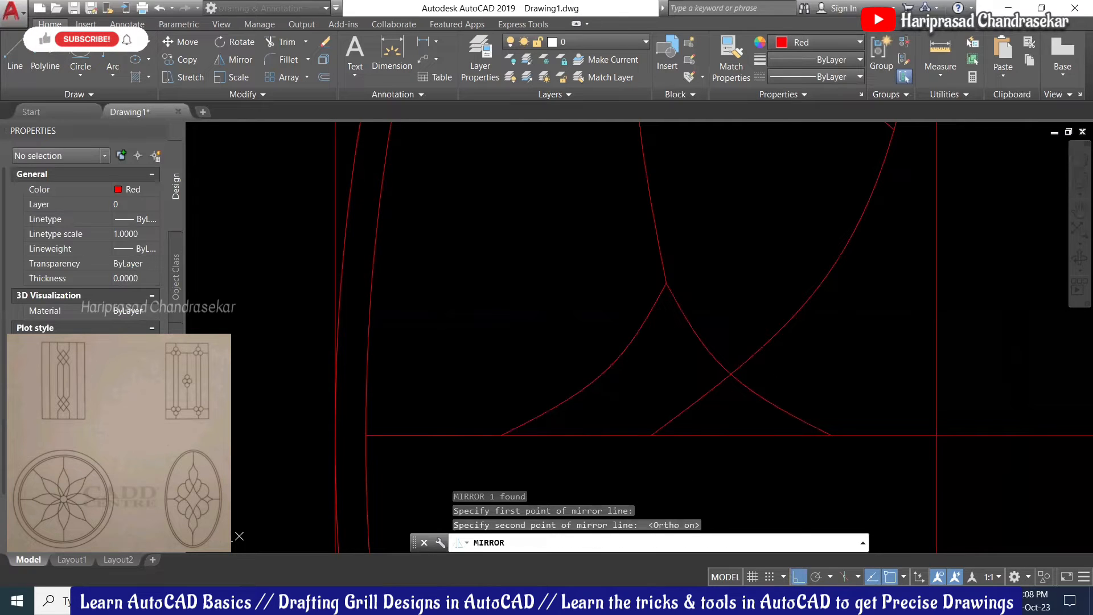
{"action": "key", "text": "Return"}
{"action": "scroll", "coordinate": [597, 370], "scroll_direction": "down", "scroll_amount": 2}
{"action": "scroll", "coordinate": [735, 344], "scroll_direction": "down", "scroll_amount": 2}
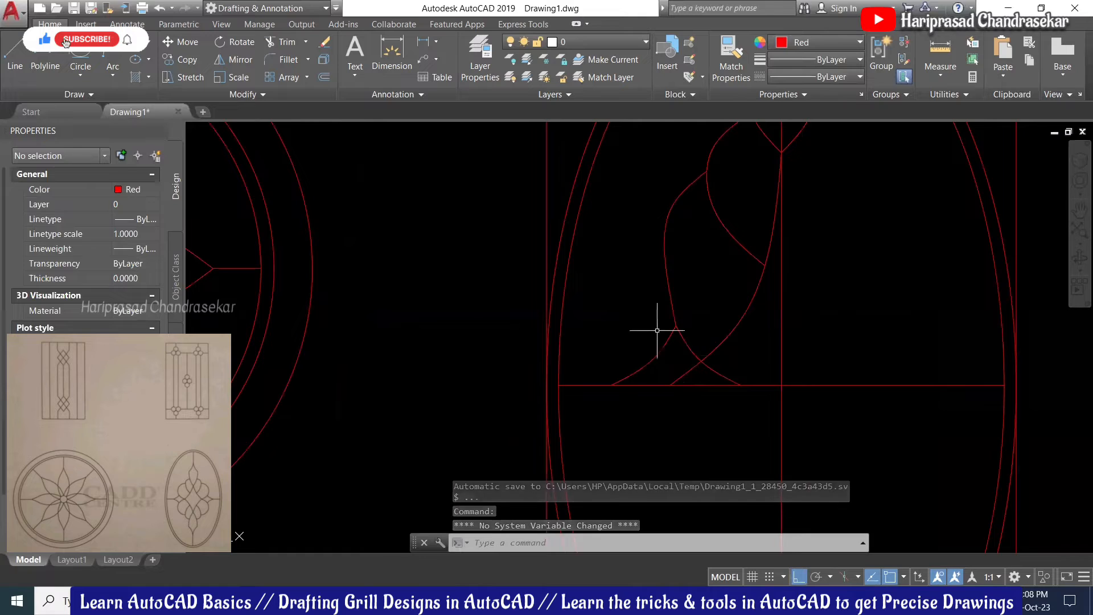
Step: Move both arch splines a short distance left along the horizontal centre line
{"action": "scroll", "coordinate": [734, 334], "scroll_direction": "down", "scroll_amount": 3}
{"action": "scroll", "coordinate": [706, 344], "scroll_direction": "up", "scroll_amount": 3}
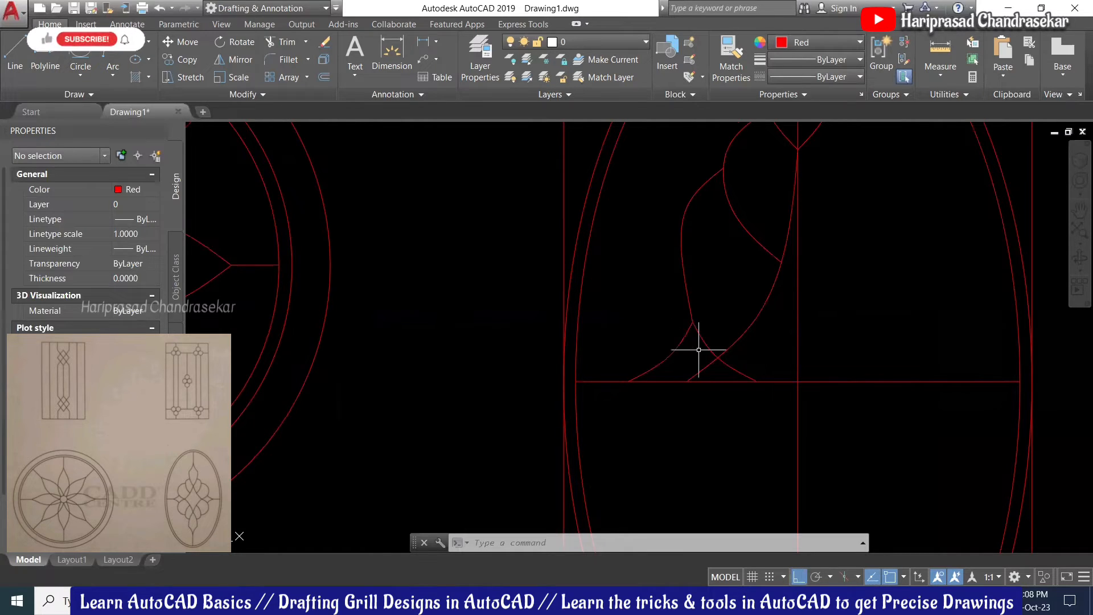
{"action": "scroll", "coordinate": [683, 356], "scroll_direction": "down", "scroll_amount": 2}
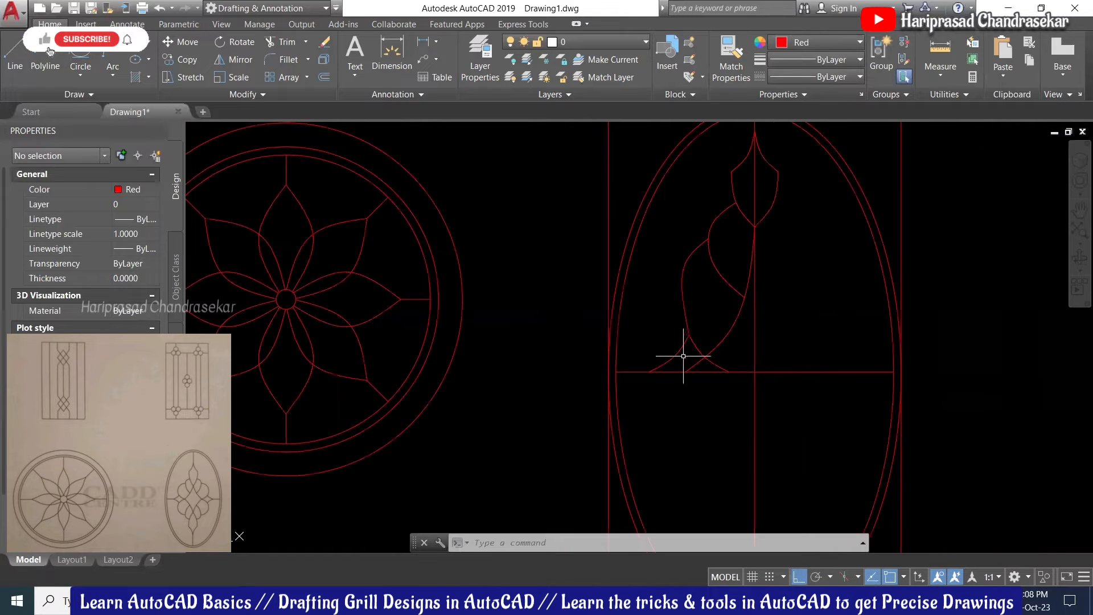
{"action": "scroll", "coordinate": [688, 349], "scroll_direction": "up", "scroll_amount": 2}
{"action": "scroll", "coordinate": [689, 345], "scroll_direction": "down", "scroll_amount": 2}
{"action": "scroll", "coordinate": [690, 345], "scroll_direction": "up", "scroll_amount": 2}
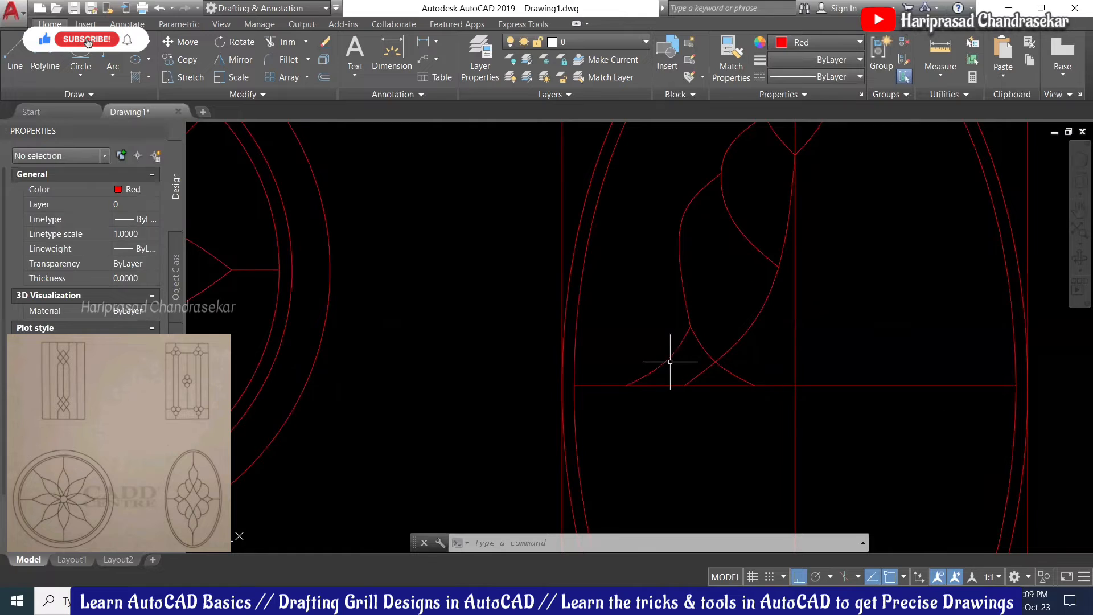
{"action": "scroll", "coordinate": [676, 373], "scroll_direction": "down", "scroll_amount": 2}
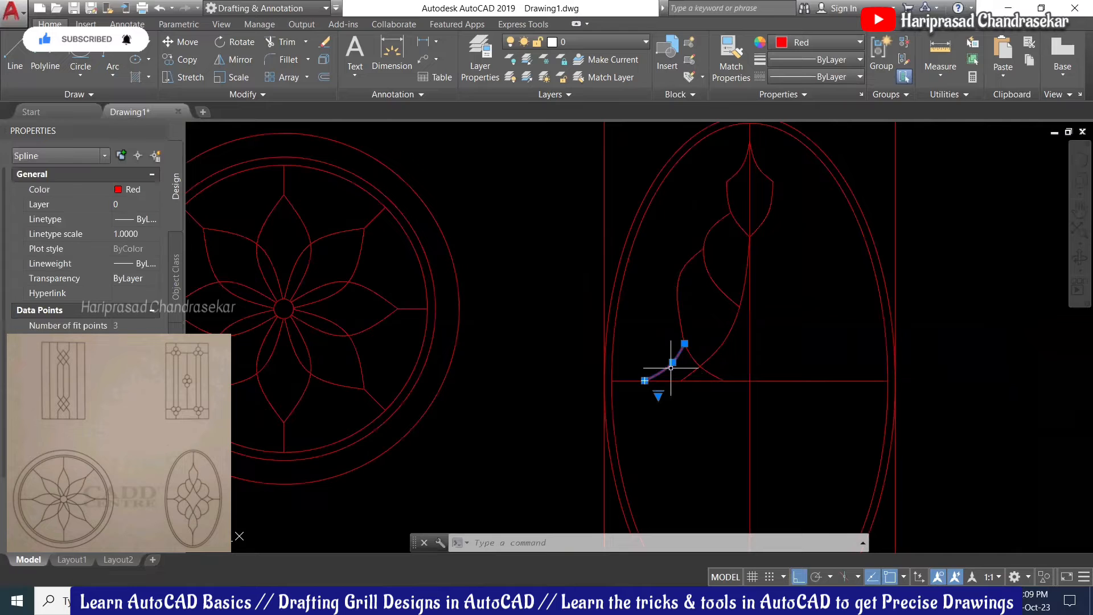
{"action": "left_click", "coordinate": [692, 356]}
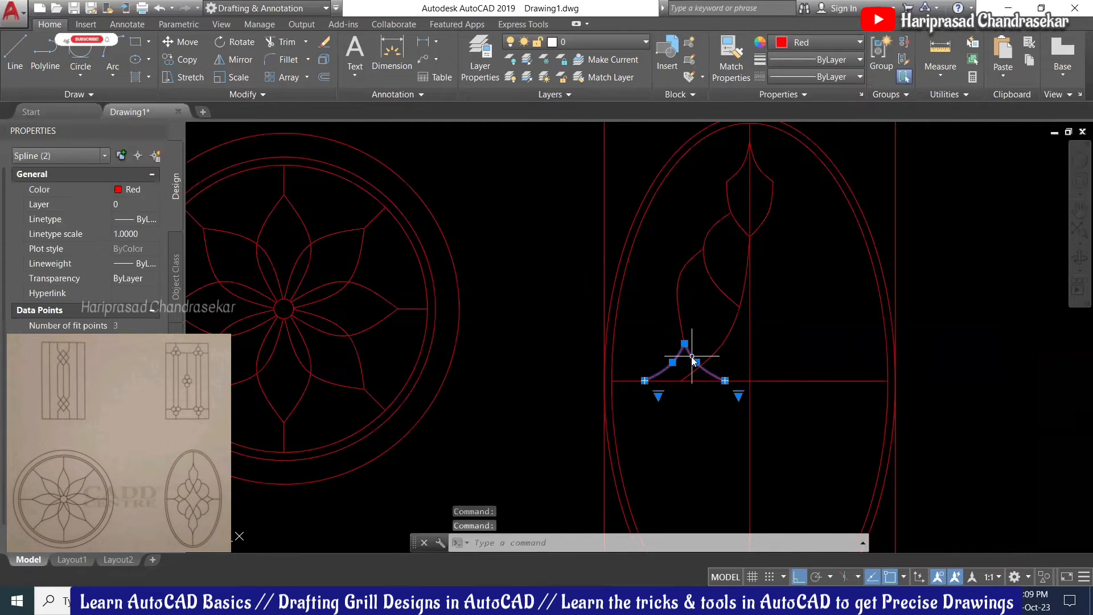
{"action": "type", "text": "m"}
{"action": "key", "text": "space"}
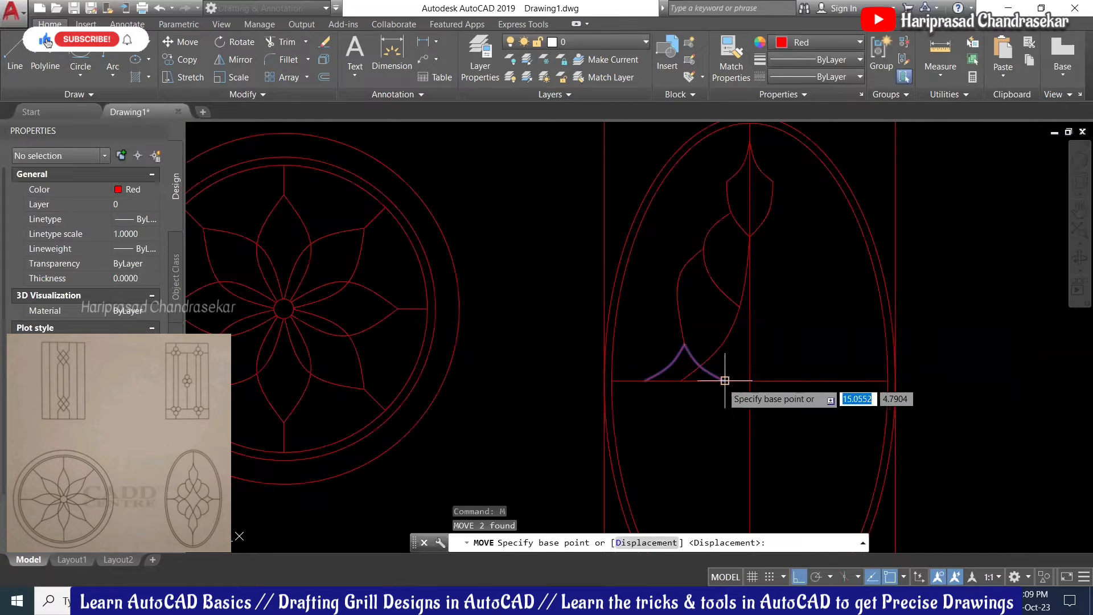
{"action": "left_click", "coordinate": [724, 380]}
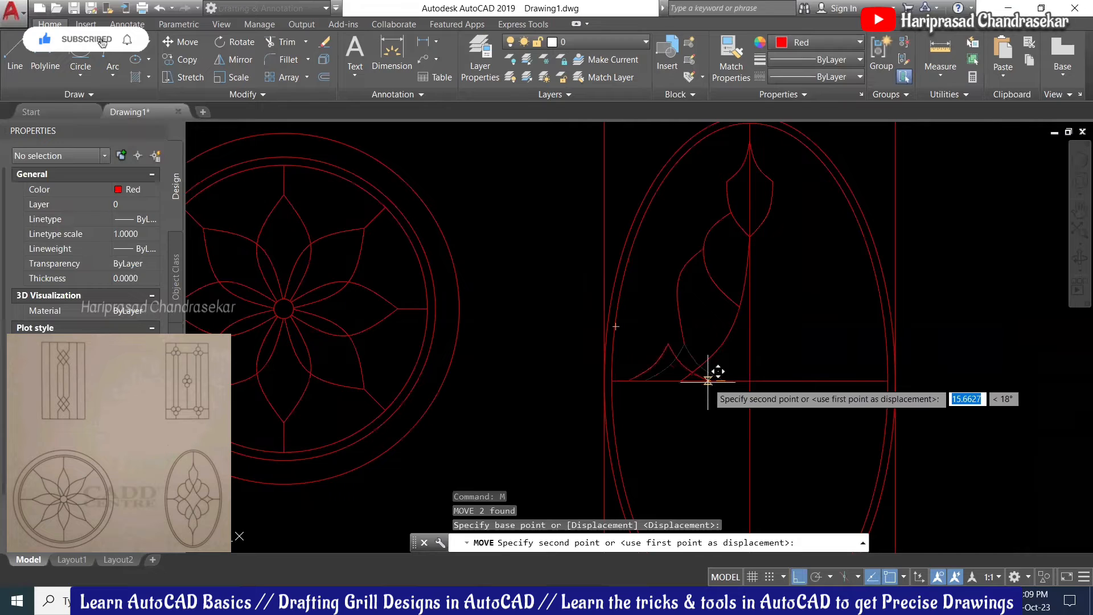
{"action": "left_click", "coordinate": [708, 381]}
{"action": "scroll", "coordinate": [698, 401], "scroll_direction": "up", "scroll_amount": 2}
{"action": "left_click", "coordinate": [705, 349]}
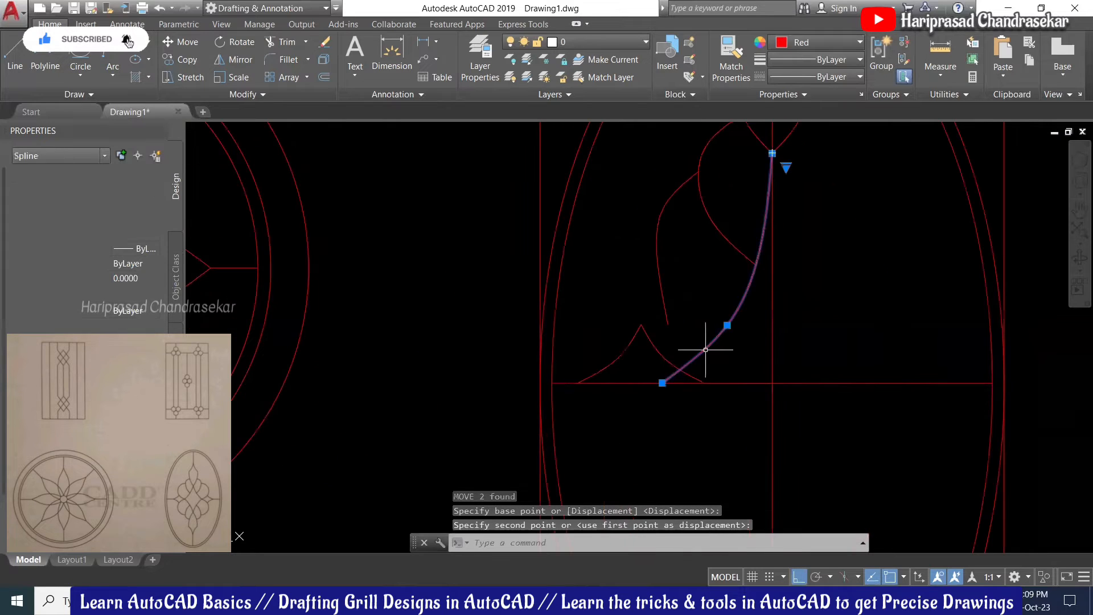
Step: Stretch the long curve's lower end onto the horizontal line and bow its middle fit point outward
{"action": "left_click", "coordinate": [663, 383]}
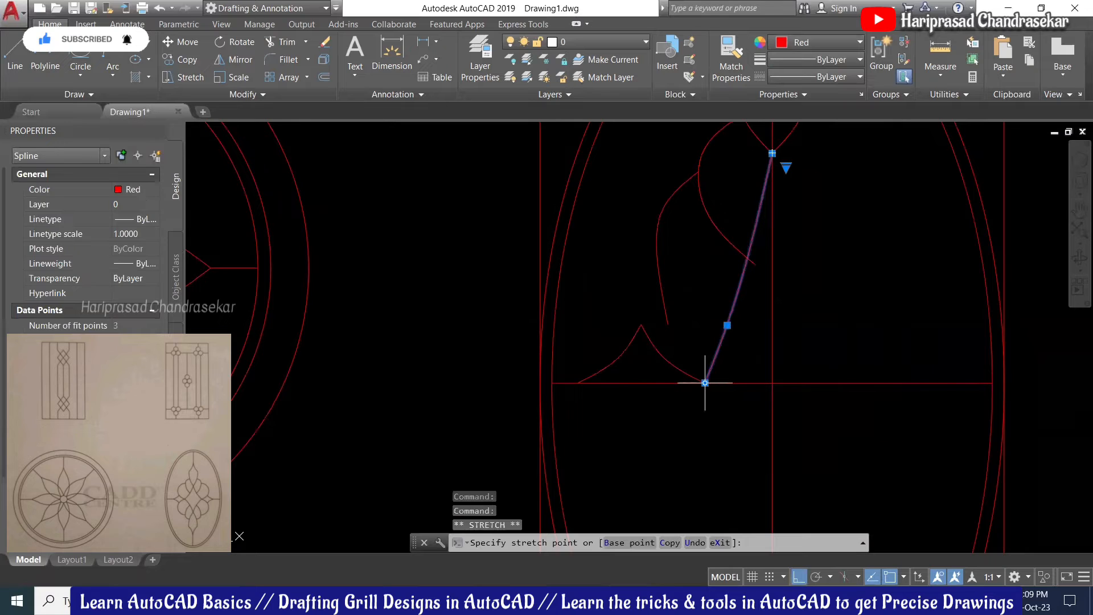
{"action": "left_click", "coordinate": [704, 382]}
{"action": "scroll", "coordinate": [724, 353], "scroll_direction": "down", "scroll_amount": 2}
{"action": "scroll", "coordinate": [740, 324], "scroll_direction": "up", "scroll_amount": 2}
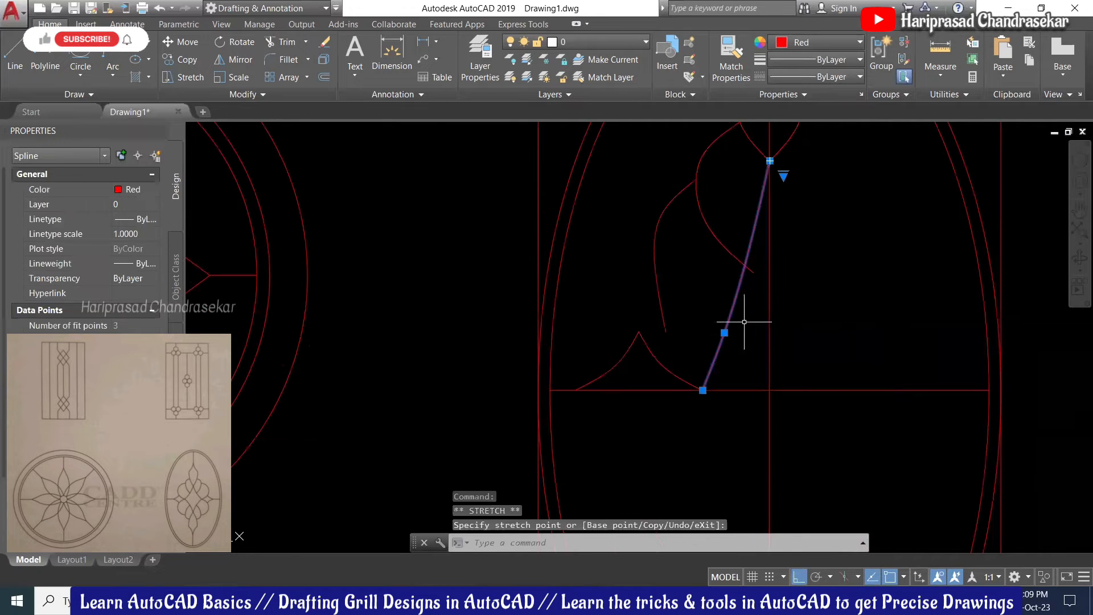
{"action": "left_click", "coordinate": [724, 332]}
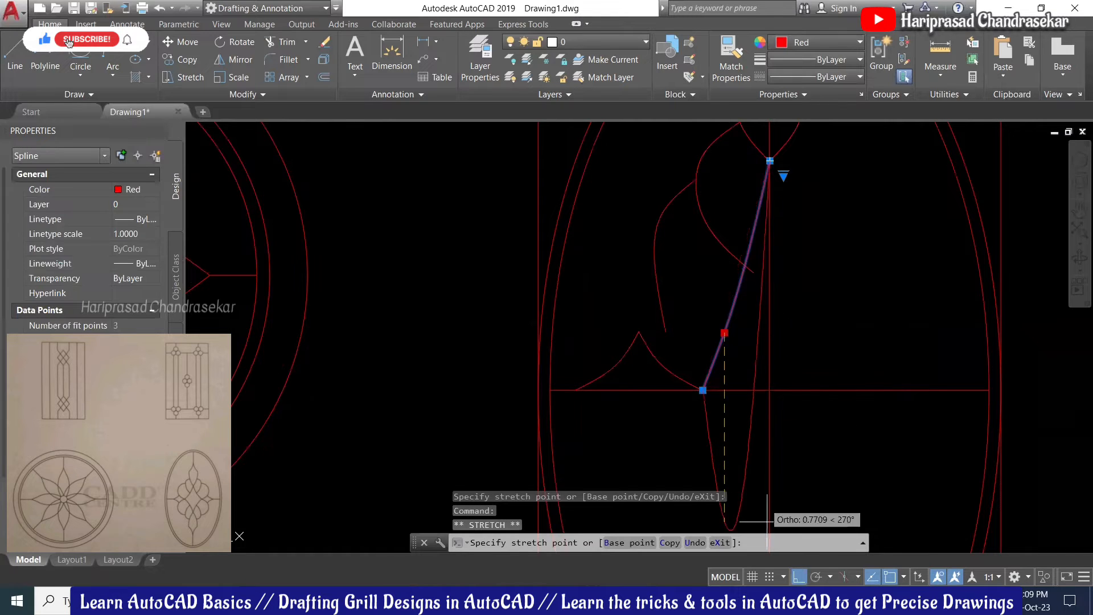
{"action": "left_click", "coordinate": [799, 577]}
{"action": "scroll", "coordinate": [729, 319], "scroll_direction": "up", "scroll_amount": 3}
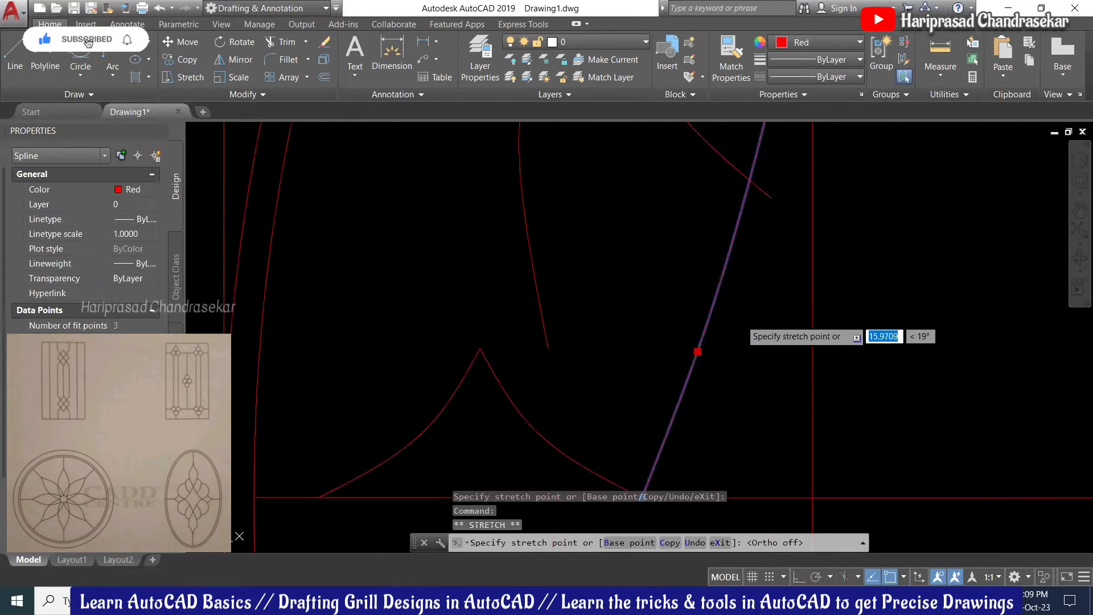
{"action": "key", "text": "Down"}
{"action": "left_click", "coordinate": [736, 311]}
{"action": "scroll", "coordinate": [736, 312], "scroll_direction": "down", "scroll_amount": 2}
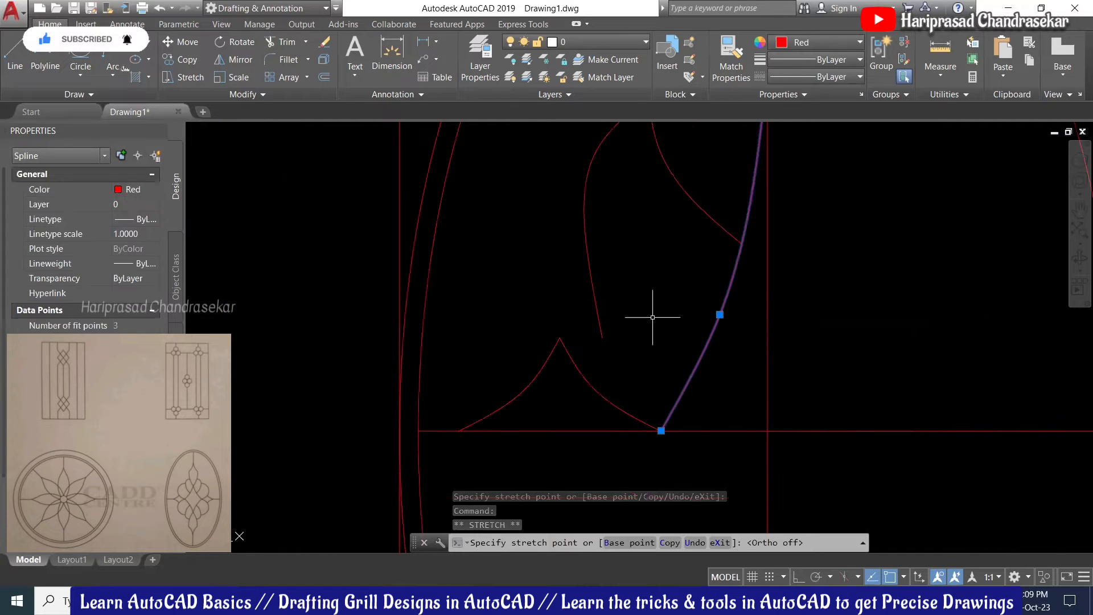
{"action": "scroll", "coordinate": [615, 330], "scroll_direction": "down", "scroll_amount": 4}
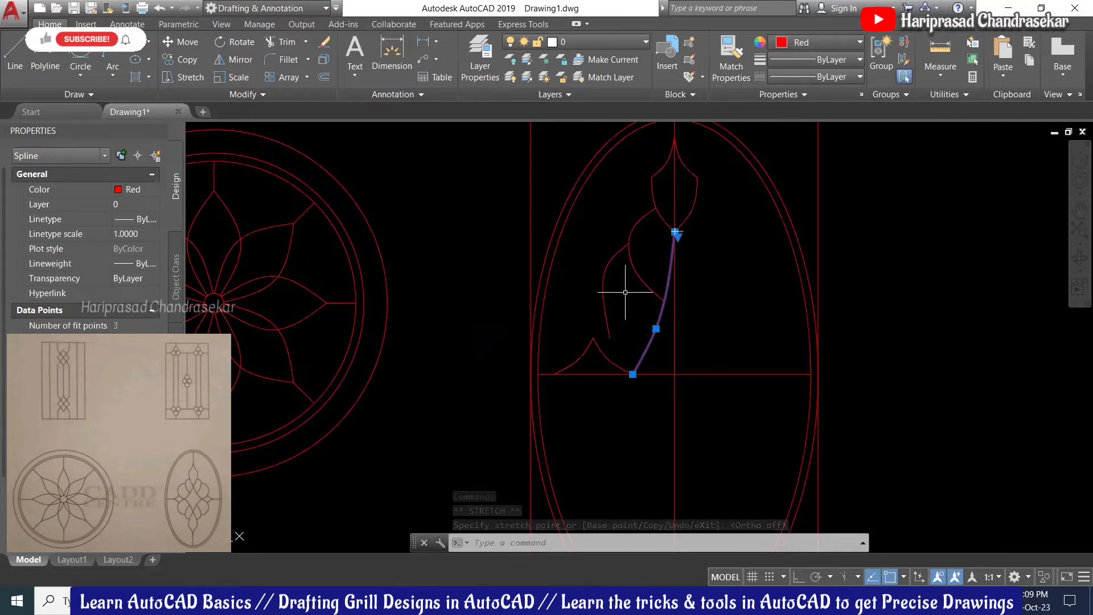
Step: Move two fit points on the left curve above the arch to reshape its bulge
{"action": "left_click", "coordinate": [606, 324]}
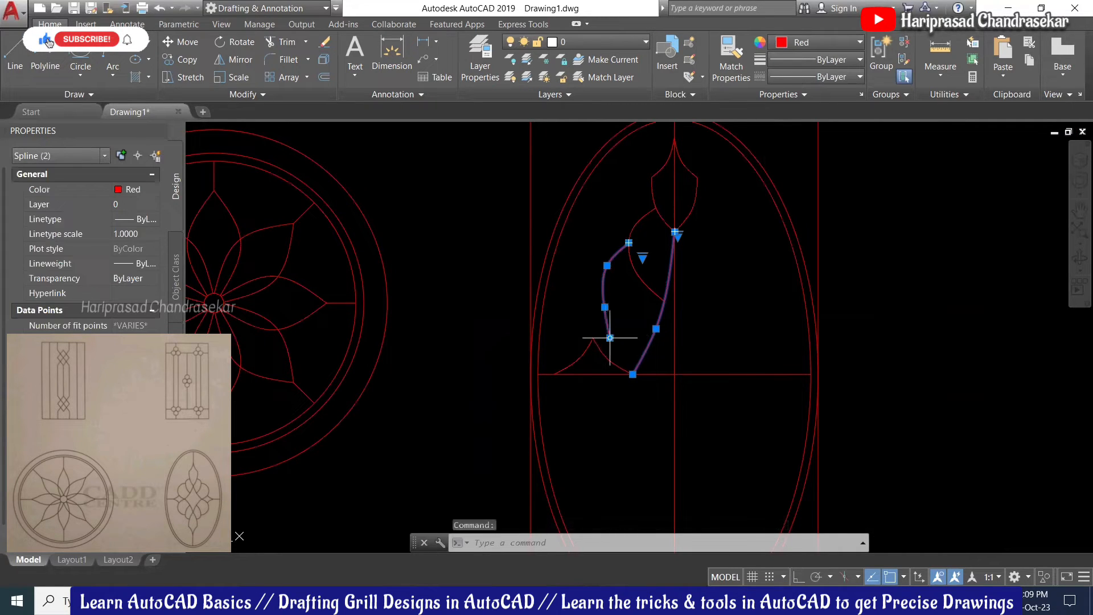
{"action": "left_click", "coordinate": [604, 307]}
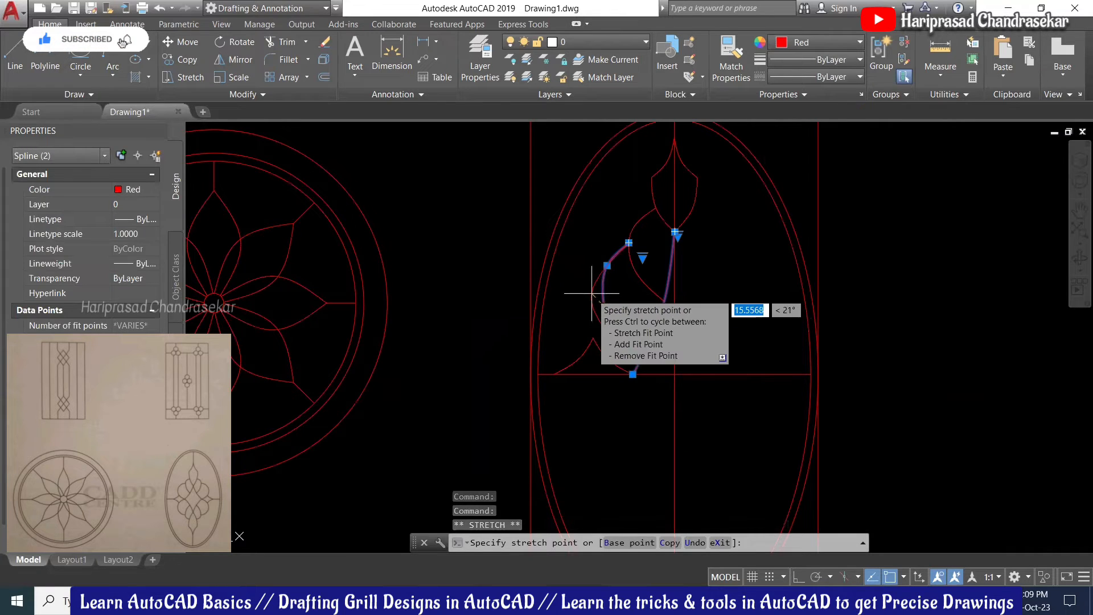
{"action": "left_click", "coordinate": [590, 292]}
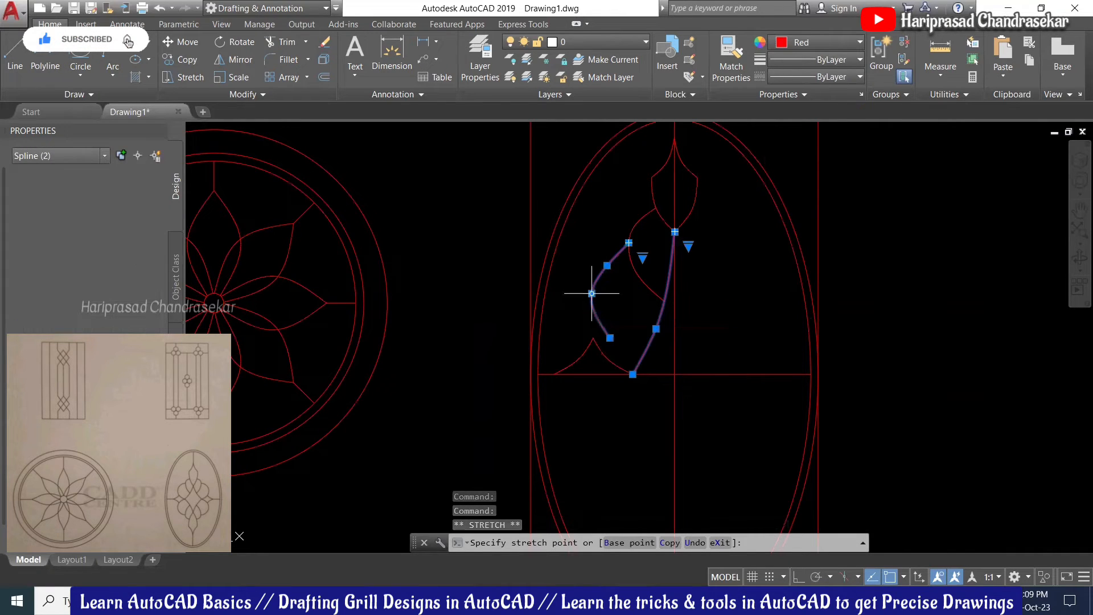
{"action": "left_click", "coordinate": [610, 337]}
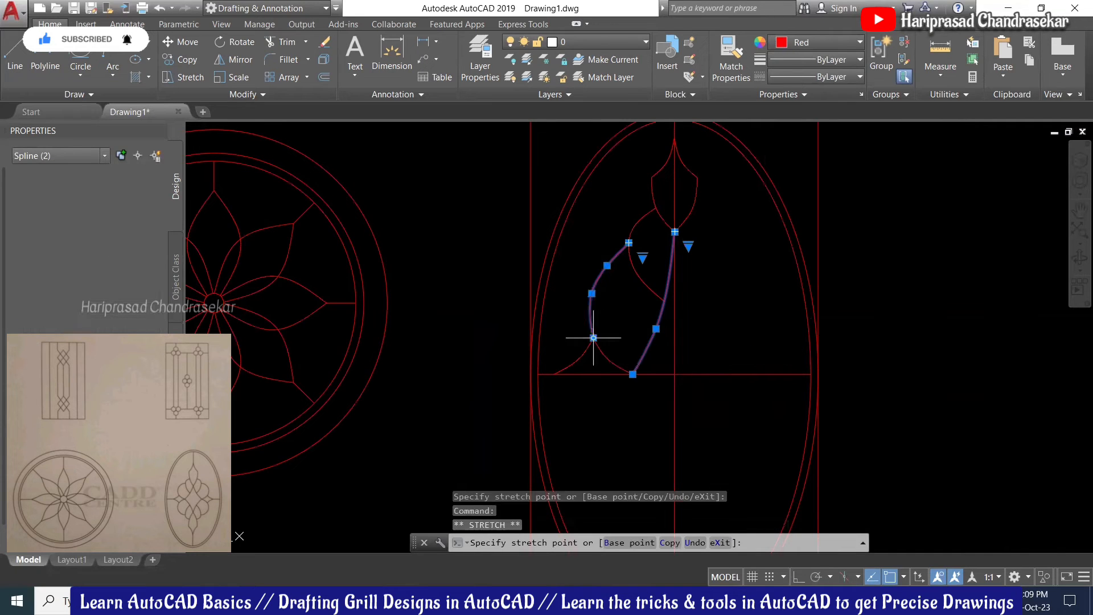
{"action": "left_click", "coordinate": [593, 337]}
{"action": "key", "text": "Escape"}
{"action": "key", "text": "Escape"}
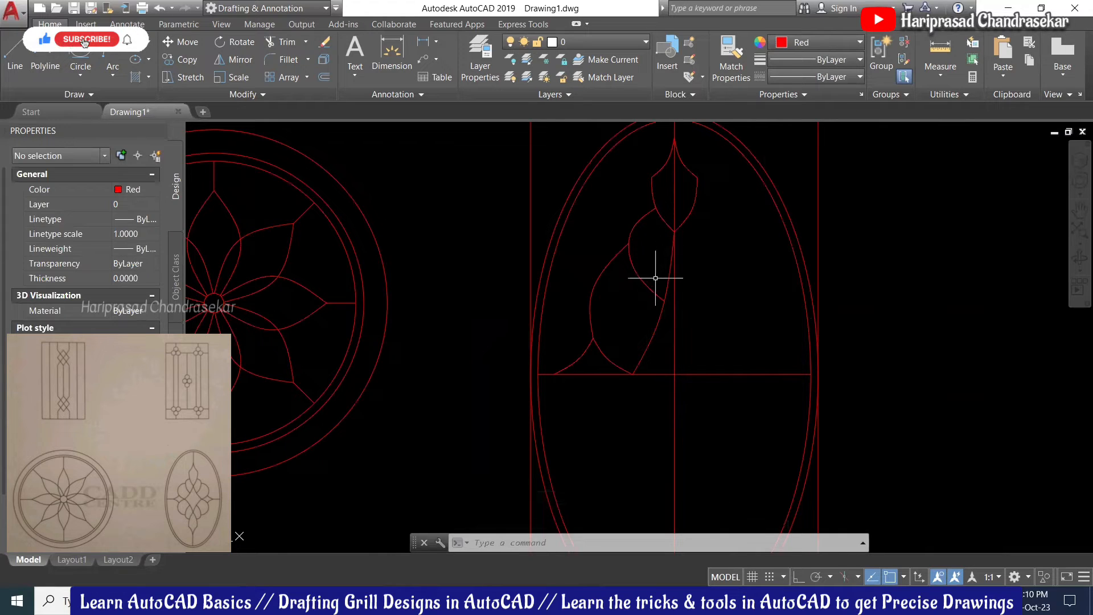
Step: Mirror the five left-side motif splines across the vertical centre line with Ortho on, keeping the originals
{"action": "left_click", "coordinate": [665, 343]}
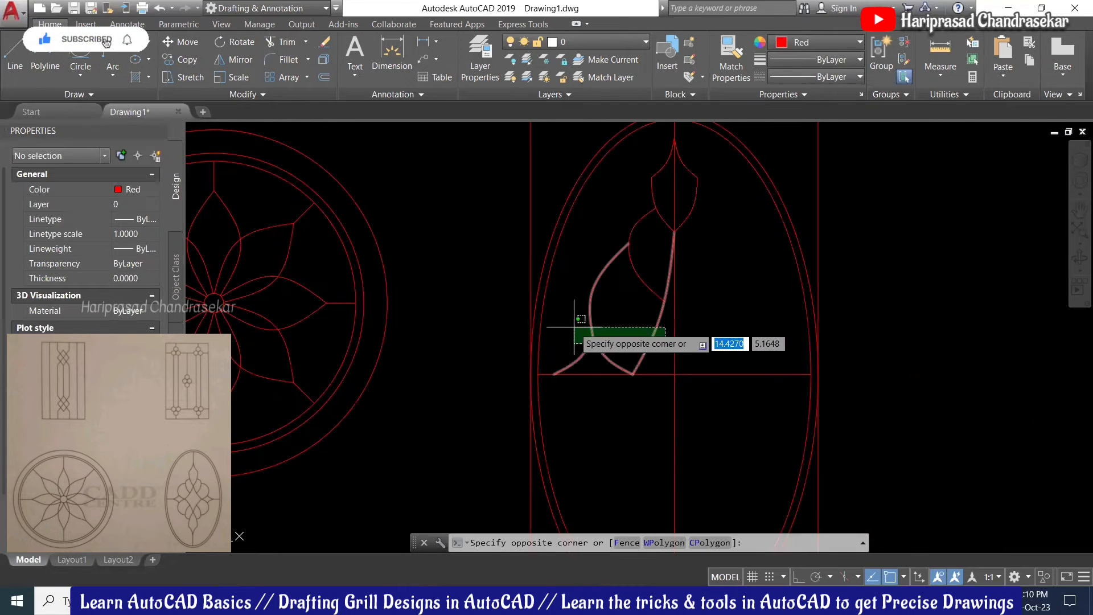
{"action": "left_click", "coordinate": [595, 229]}
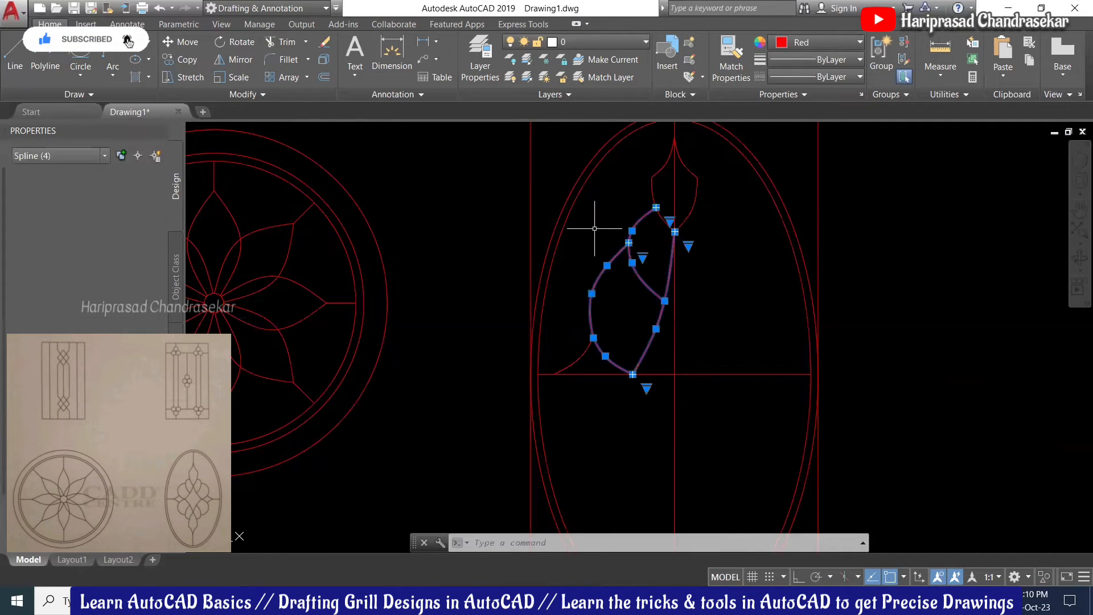
{"action": "left_click", "coordinate": [580, 360]}
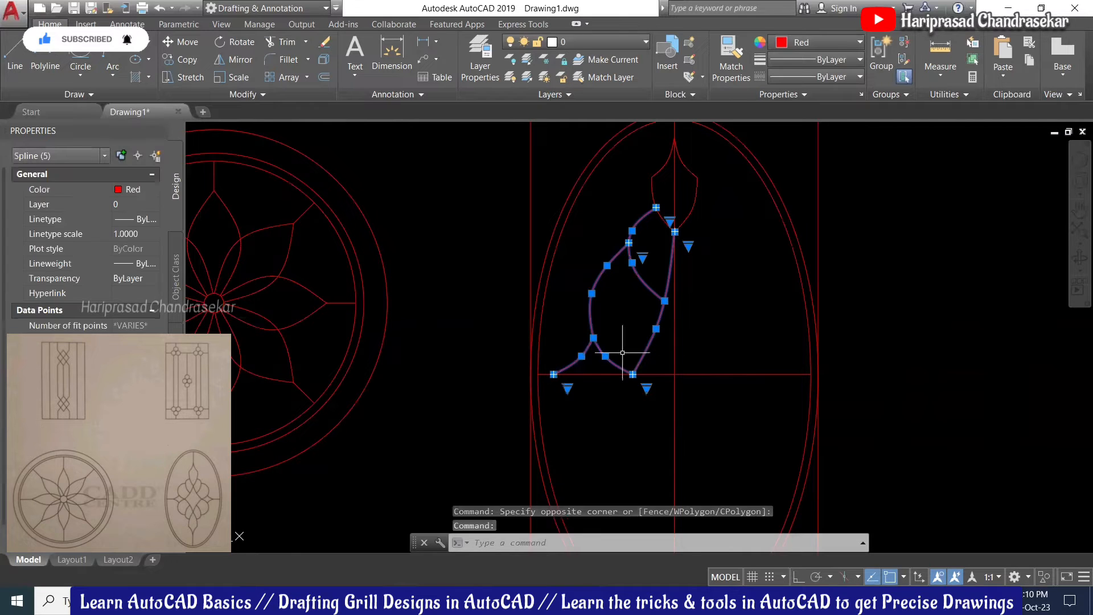
{"action": "type", "text": "m"}
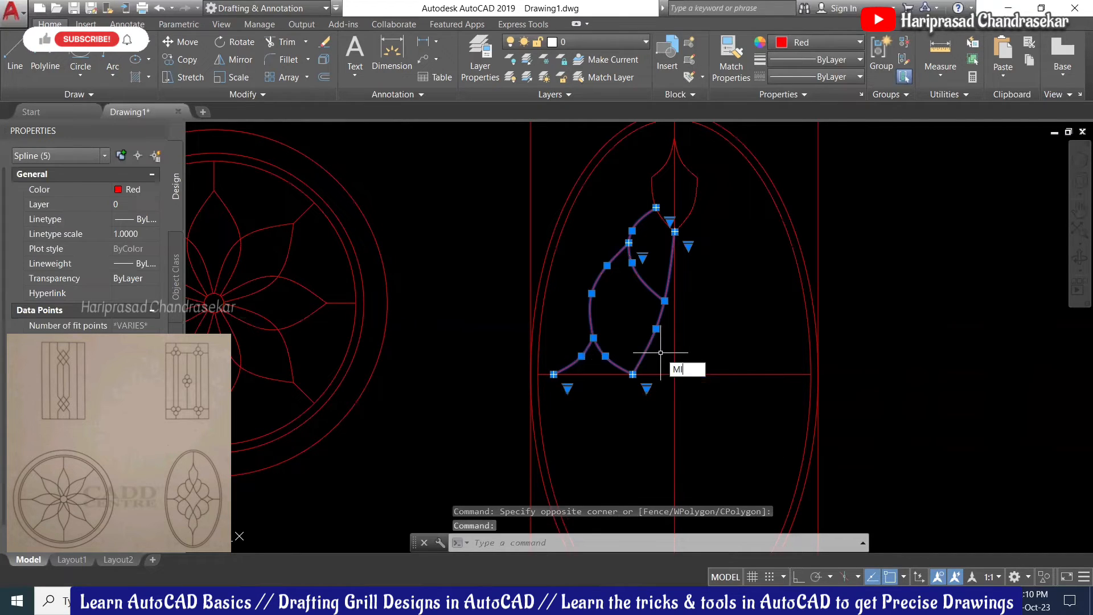
{"action": "key", "text": "Return"}
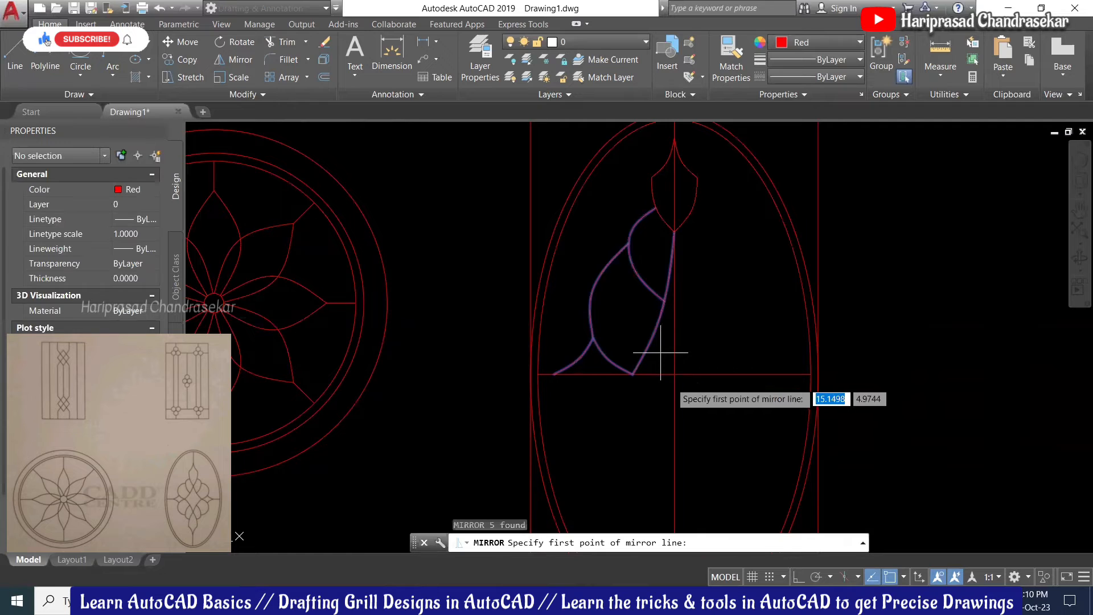
{"action": "left_click", "coordinate": [675, 374]}
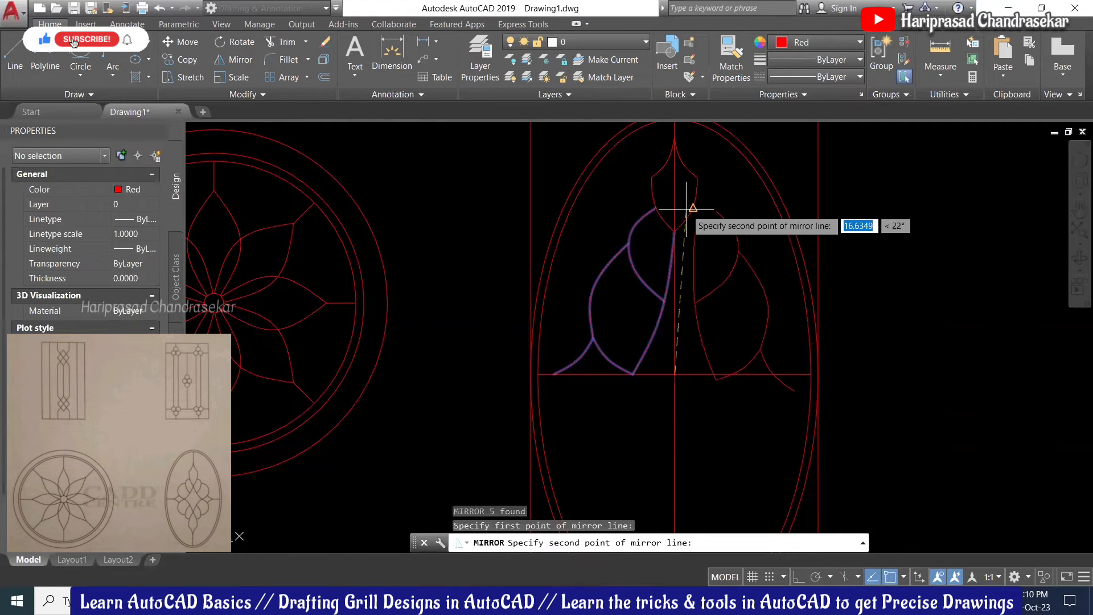
{"action": "middle_click_drag", "start_coordinate": [690, 210], "coordinate": [676, 289]}
{"action": "key", "text": "F8"}
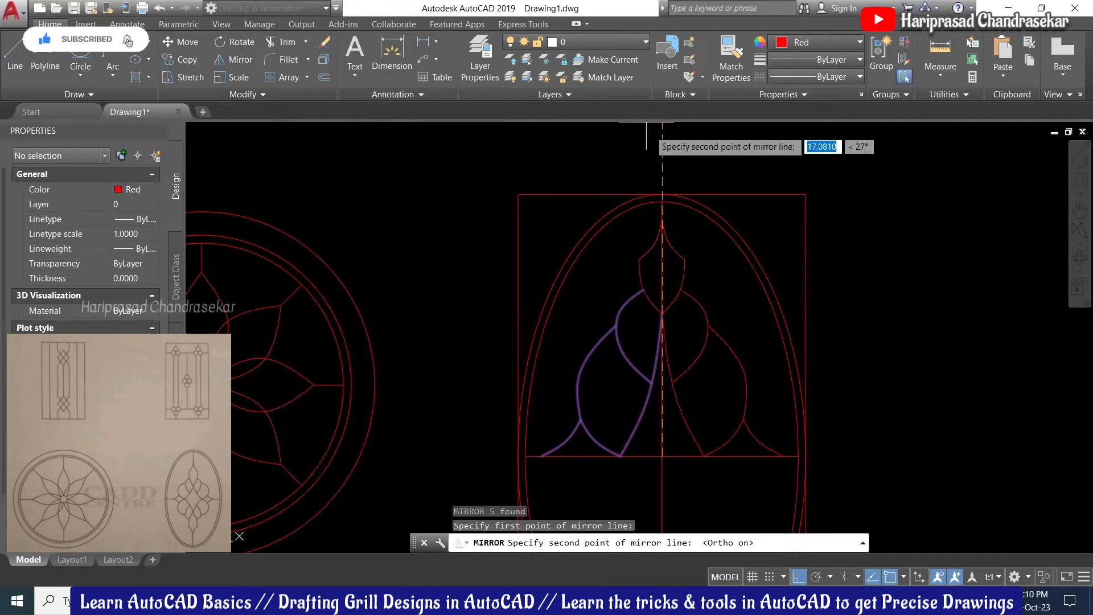
{"action": "left_click", "coordinate": [656, 142]}
{"action": "key", "text": "Return"}
{"action": "scroll", "coordinate": [704, 273], "scroll_direction": "down", "scroll_amount": 2}
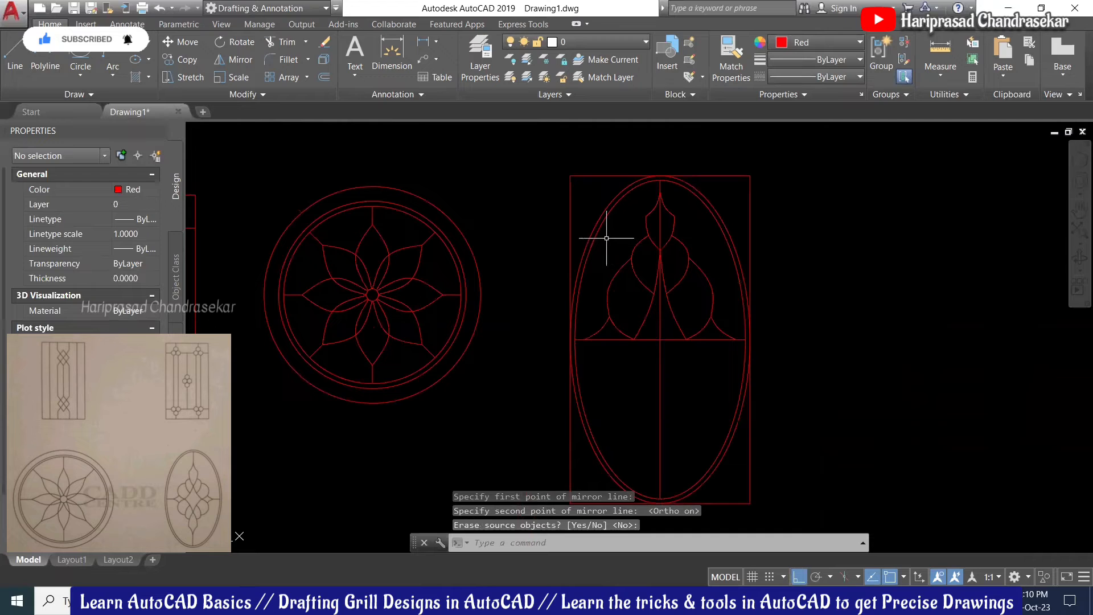
Step: Mirror the 17-object upper motif down across the horizontal centre line, keeping the original
{"action": "left_click", "coordinate": [538, 226]}
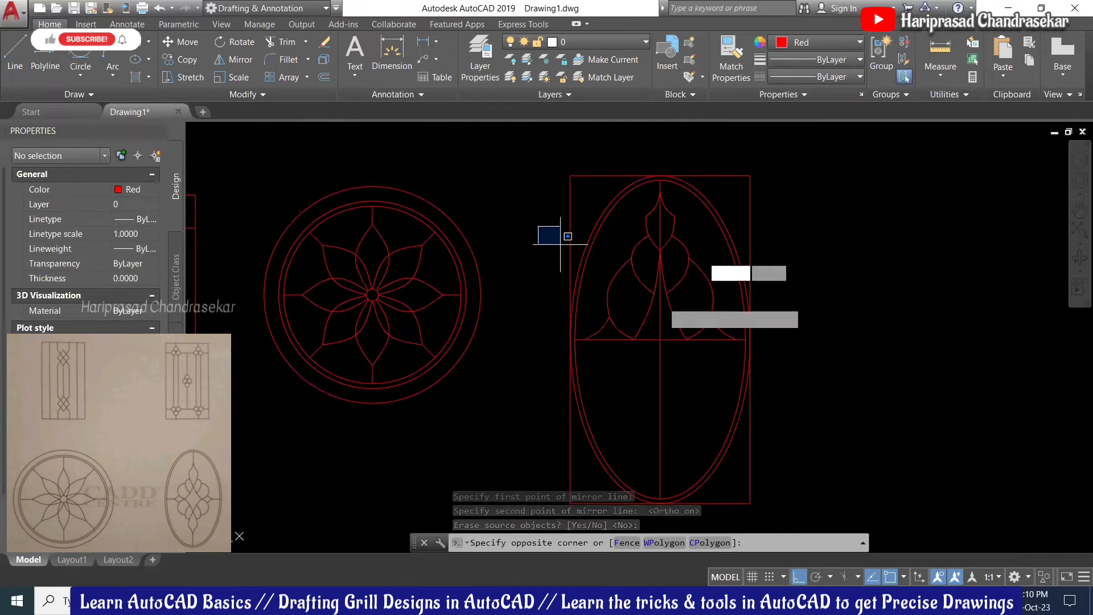
{"action": "left_click", "coordinate": [778, 354]}
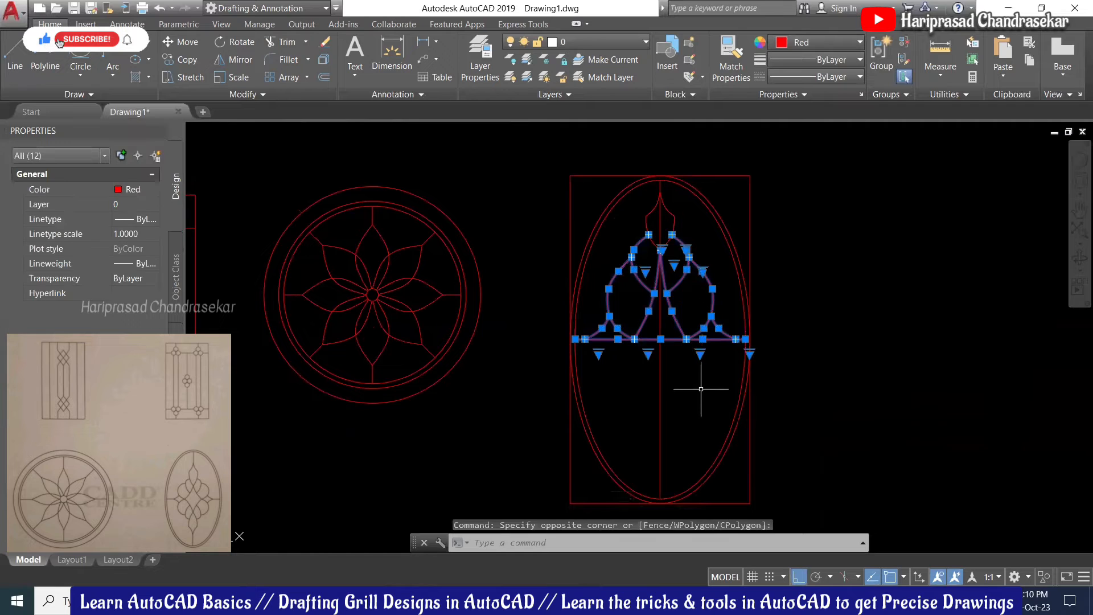
{"action": "key", "text": "Return"}
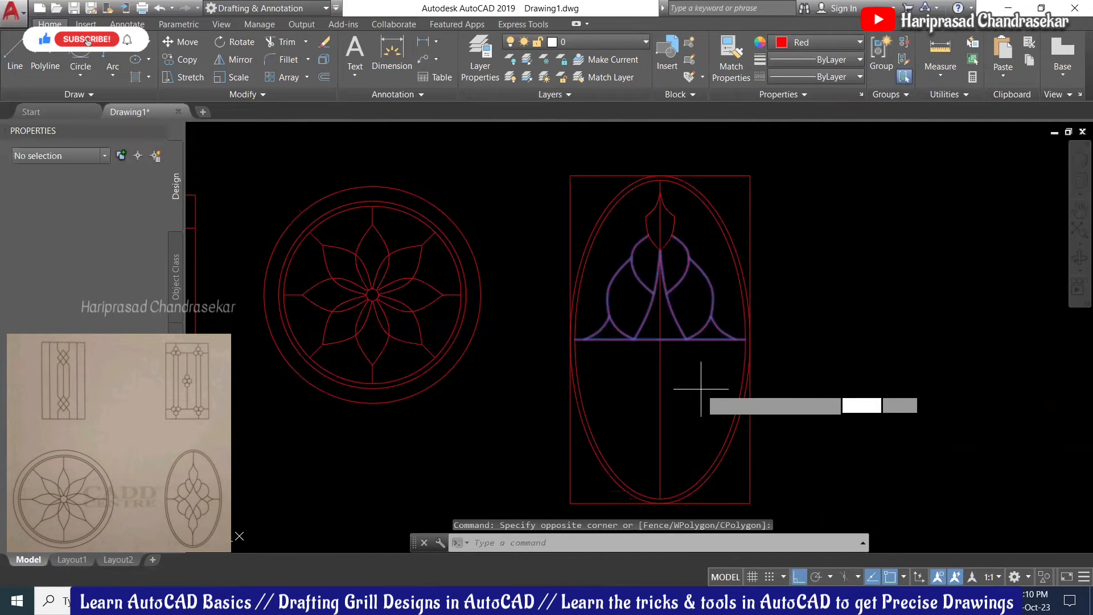
{"action": "key", "text": "Escape"}
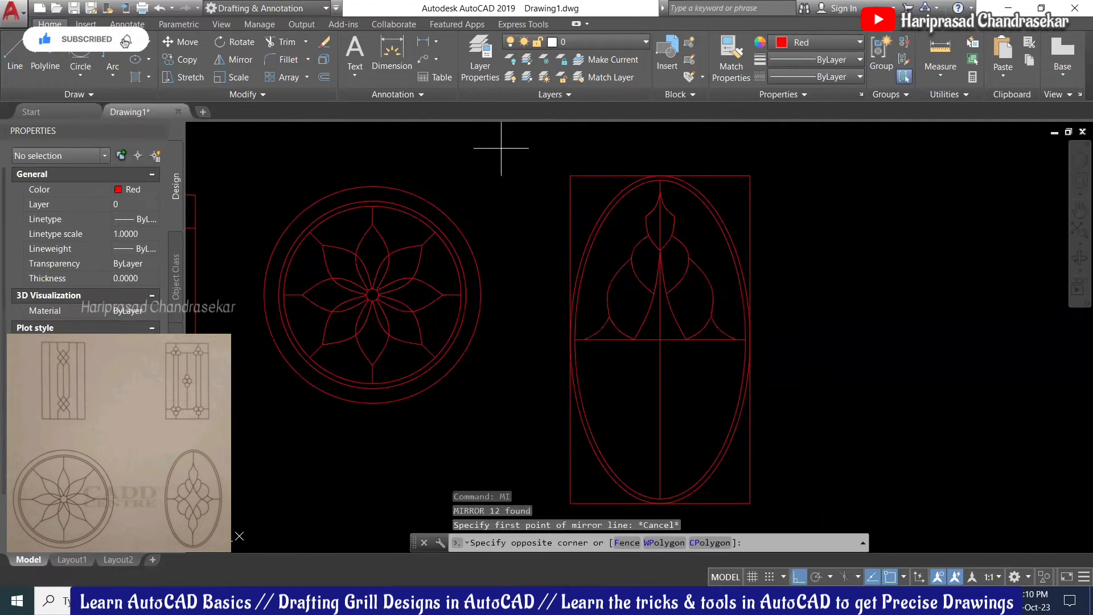
{"action": "left_click", "coordinate": [500, 148]}
{"action": "left_click", "coordinate": [843, 409]}
{"action": "type", "text": "mi"}
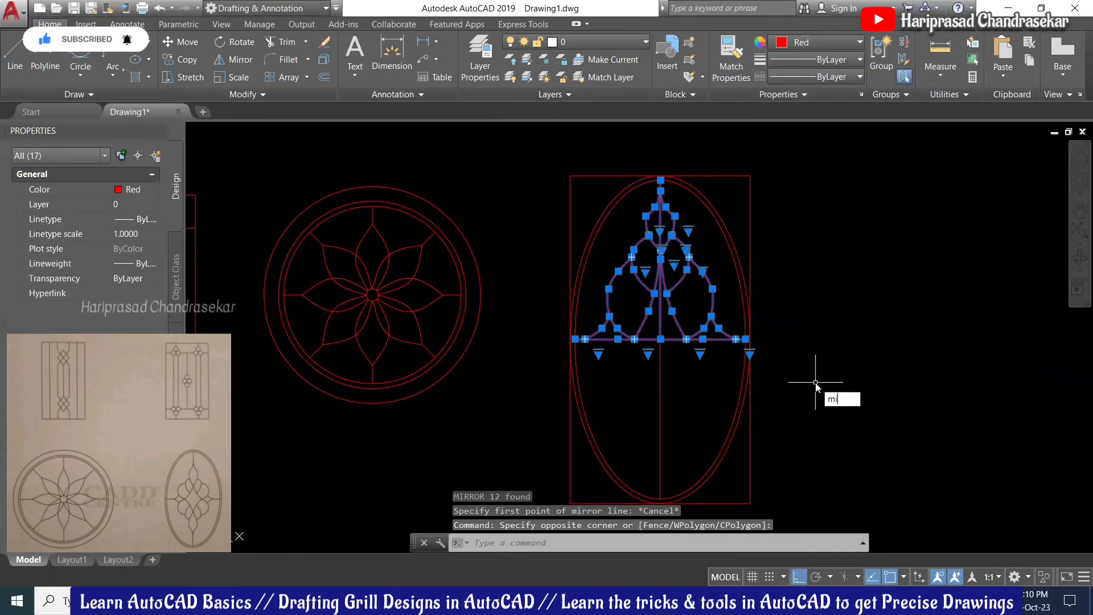
{"action": "key", "text": "Return"}
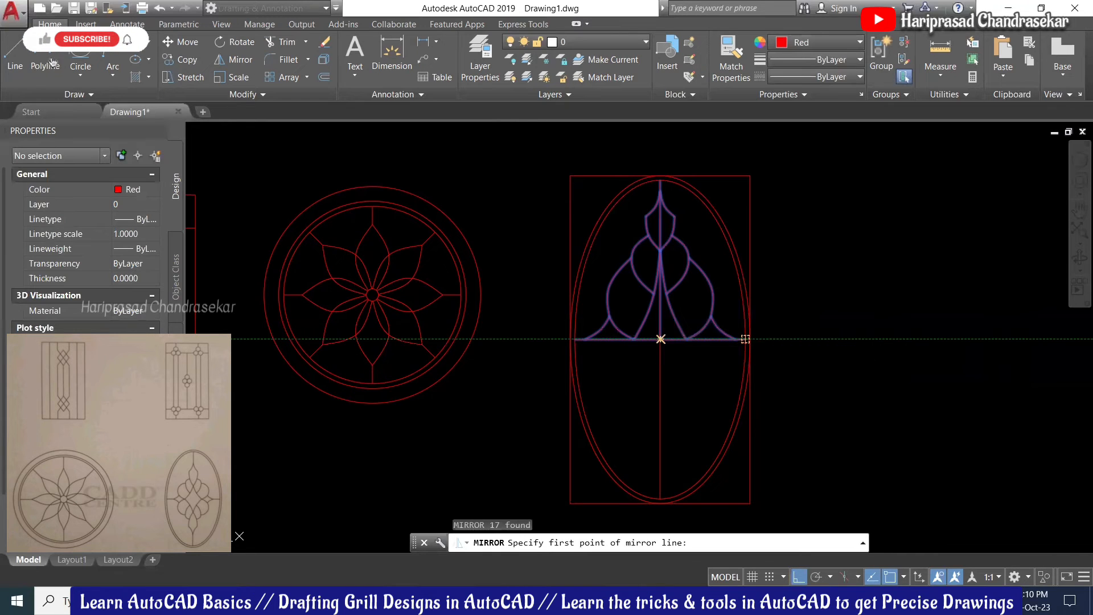
{"action": "left_click", "coordinate": [661, 339]}
{"action": "left_click", "coordinate": [883, 343]}
{"action": "key", "text": "Return"}
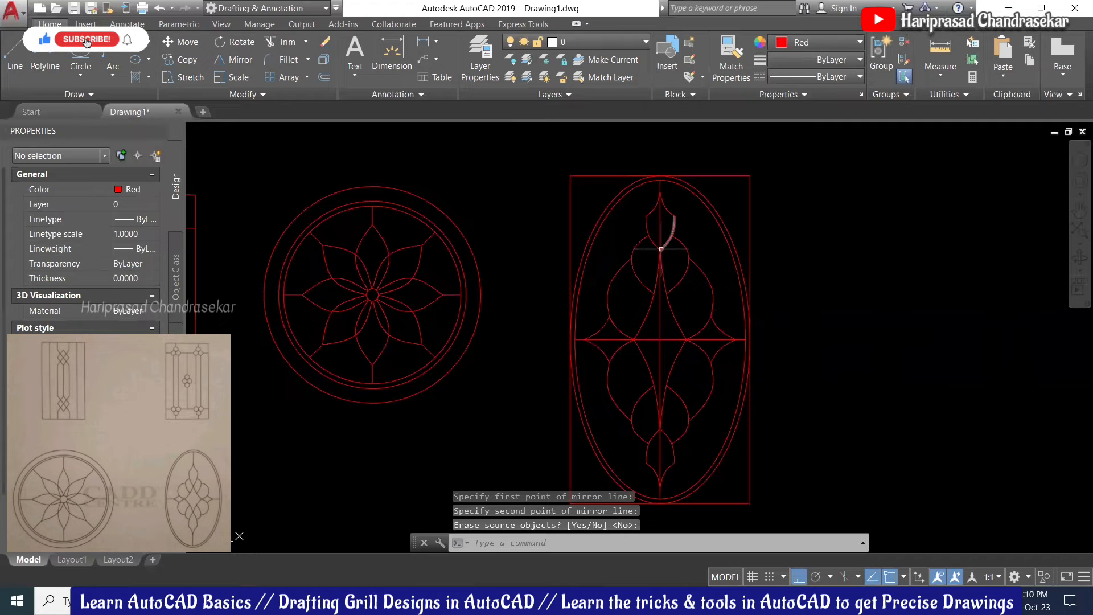
Step: Delete the seven central cross guide lines
{"action": "left_click", "coordinate": [673, 338]}
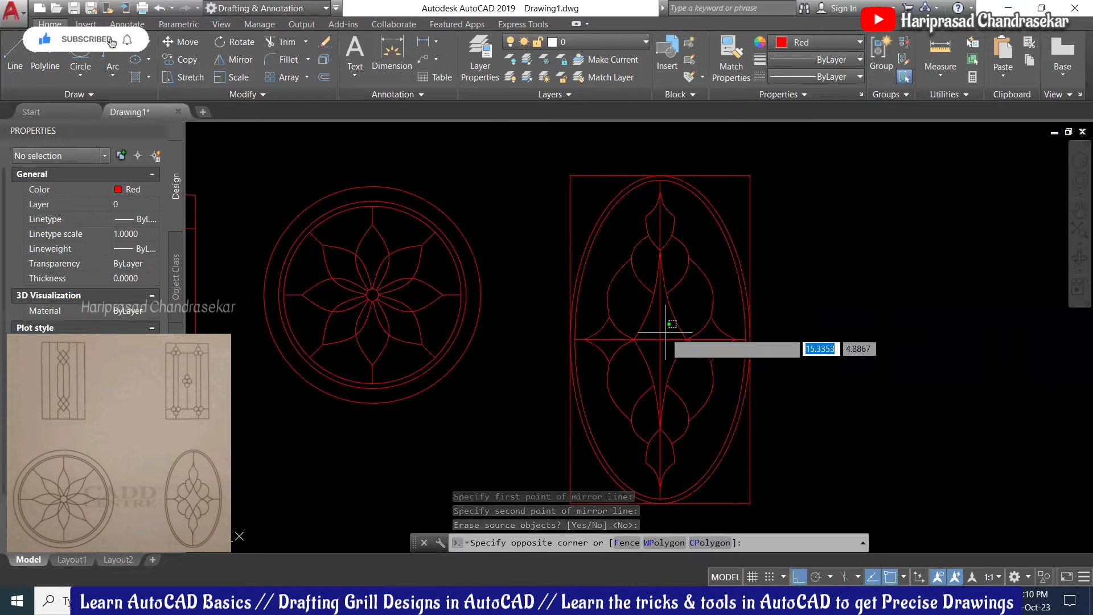
{"action": "left_click", "coordinate": [653, 349]}
{"action": "key", "text": "Delete"}
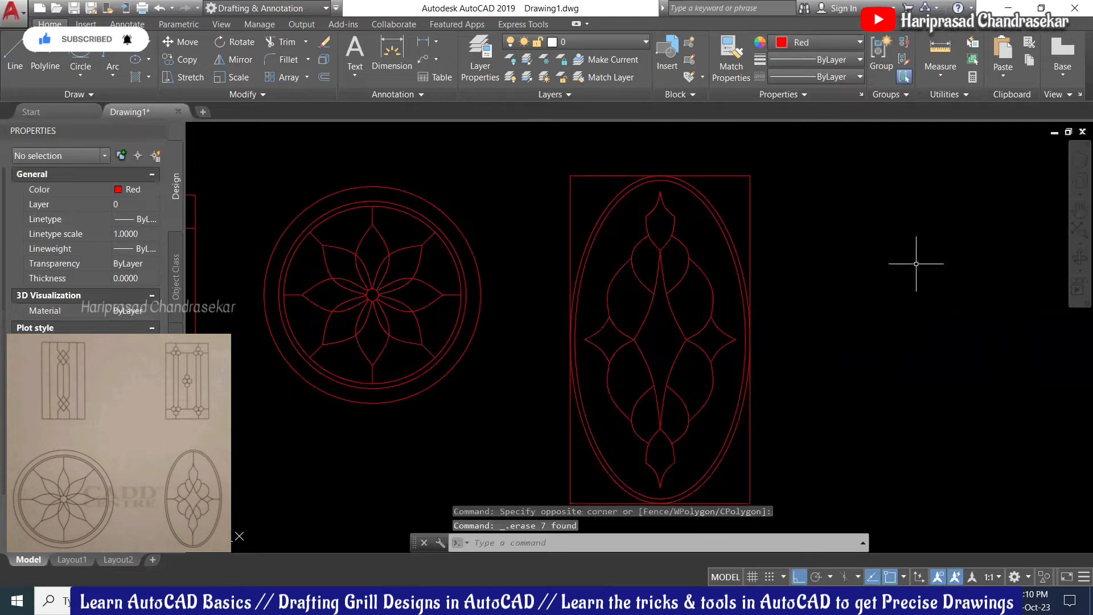
{"action": "scroll", "coordinate": [761, 250], "scroll_direction": "down", "scroll_amount": 2}
{"action": "scroll", "coordinate": [752, 393], "scroll_direction": "up", "scroll_amount": 2}
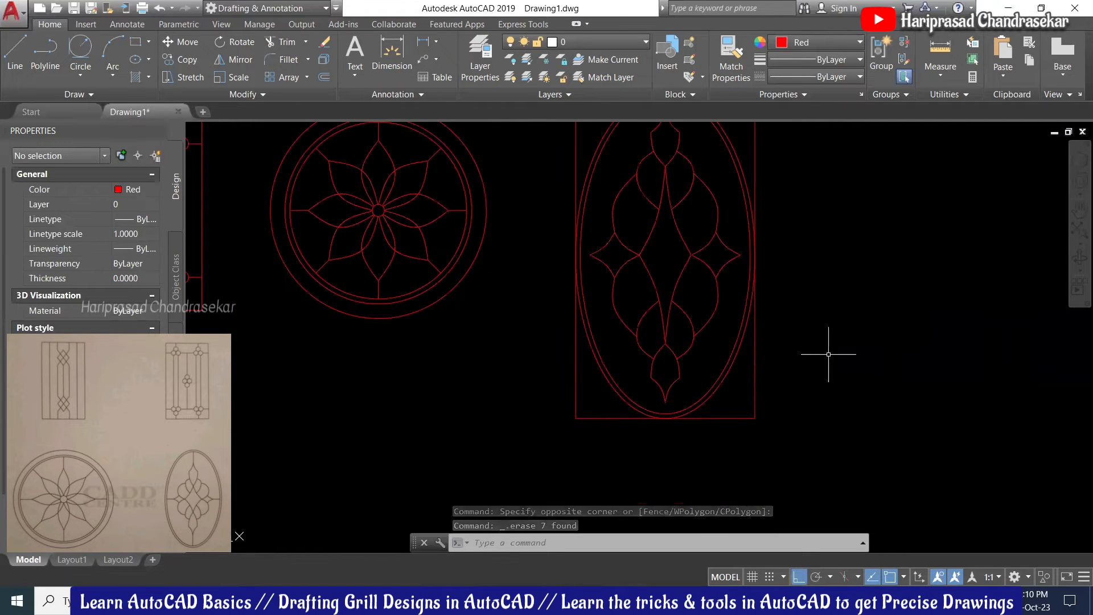
Step: Draw short lines joining the motif's right and left diamond tips to the inner ellipse
{"action": "middle_click_drag", "start_coordinate": [758, 267], "coordinate": [779, 313]}
{"action": "type", "text": "l"}
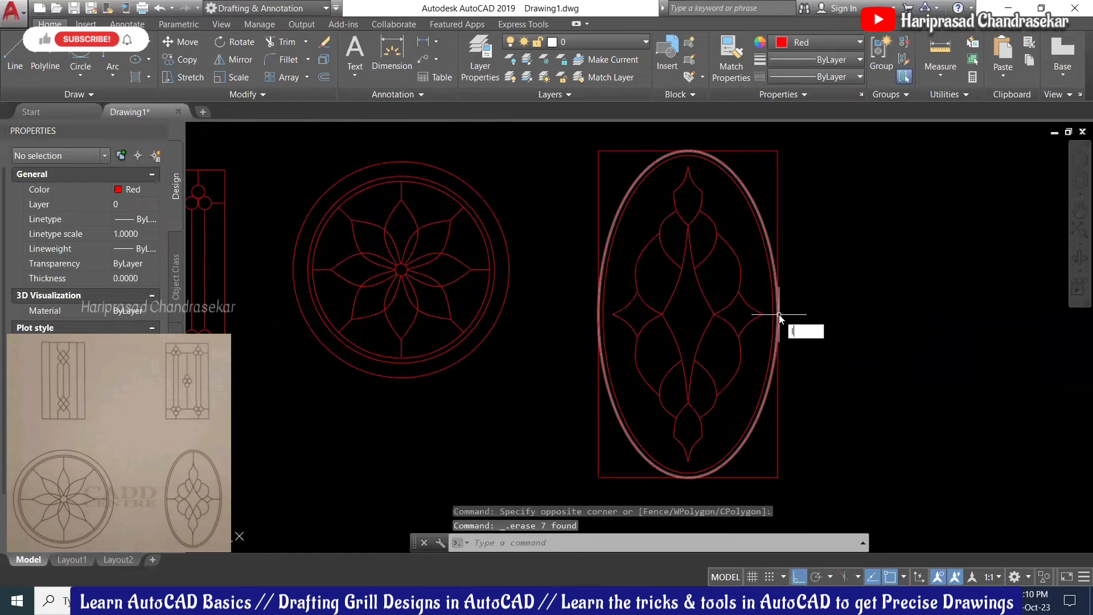
{"action": "key", "text": "Return"}
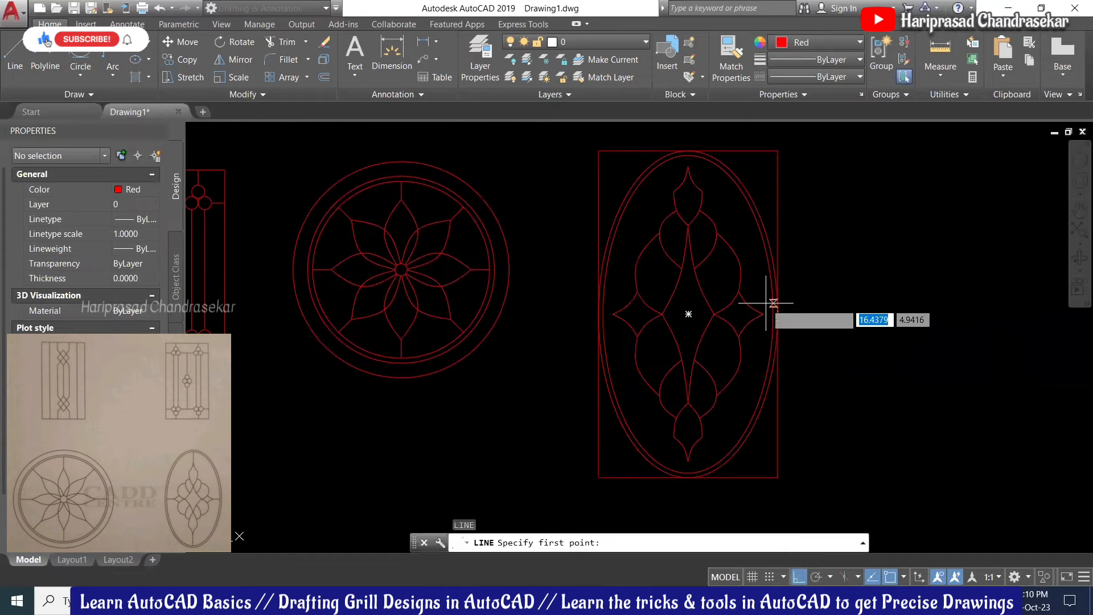
{"action": "scroll", "coordinate": [769, 308], "scroll_direction": "up", "scroll_amount": 3}
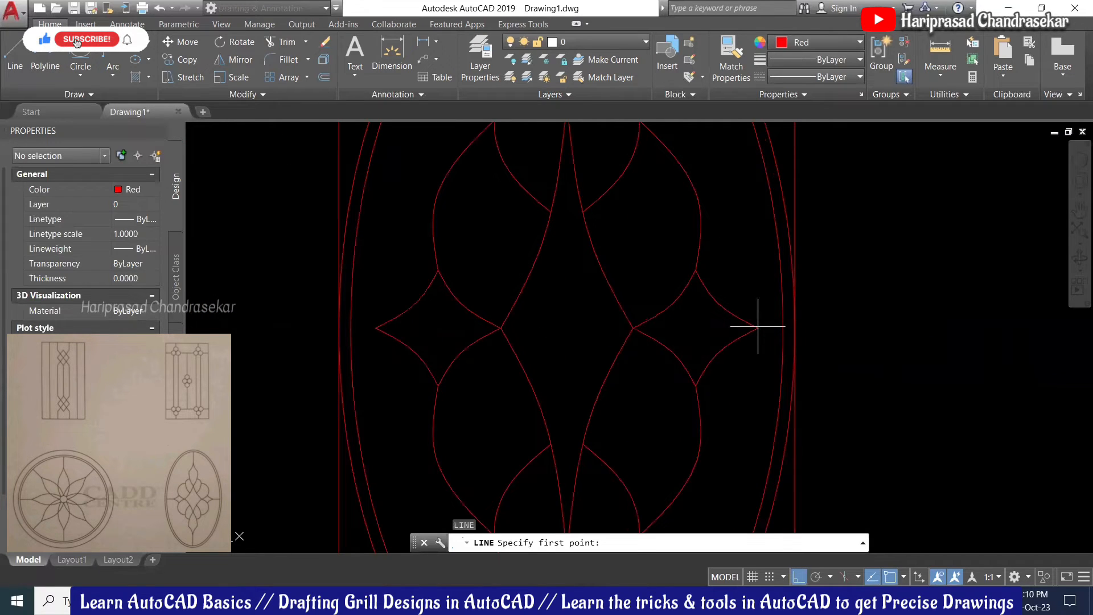
{"action": "left_click", "coordinate": [759, 328]}
{"action": "left_click", "coordinate": [795, 328]}
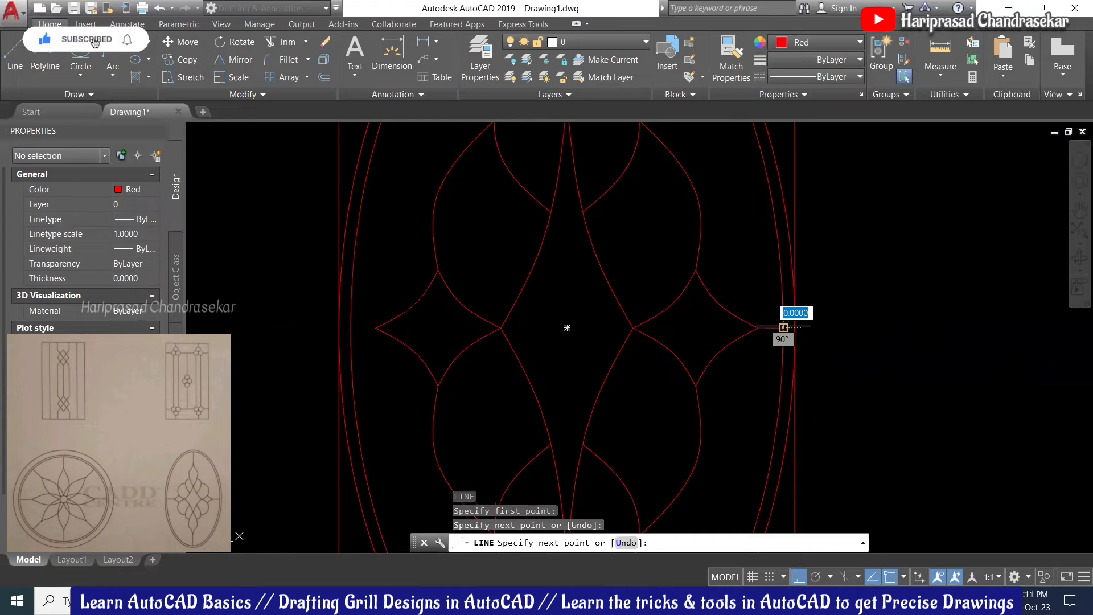
{"action": "key", "text": "Return"}
{"action": "scroll", "coordinate": [847, 293], "scroll_direction": "down", "scroll_amount": 2}
{"action": "key", "text": "Return"}
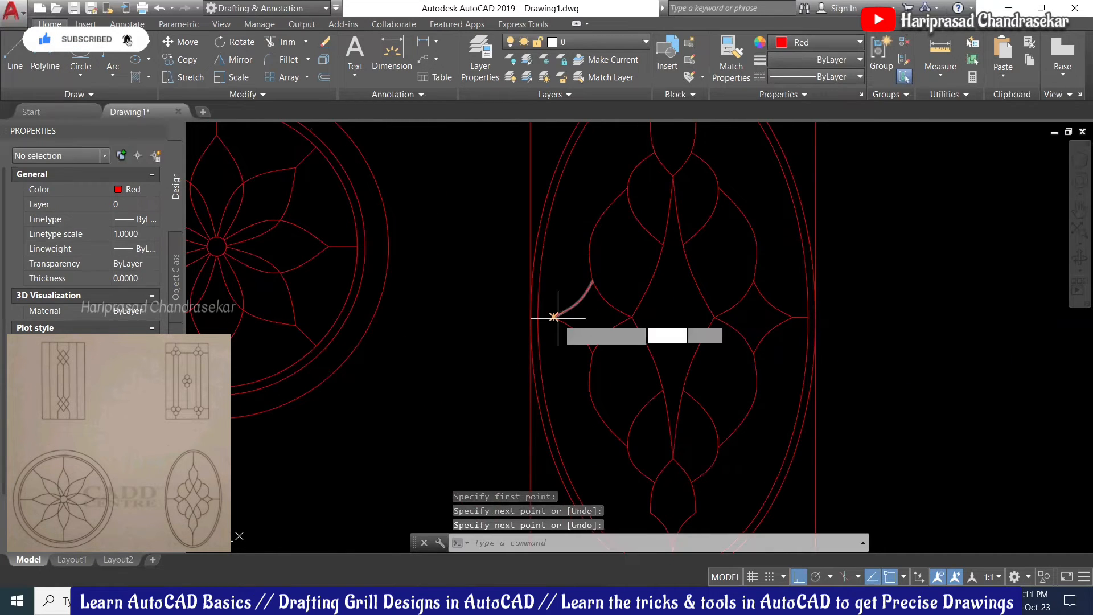
{"action": "left_click", "coordinate": [555, 317]}
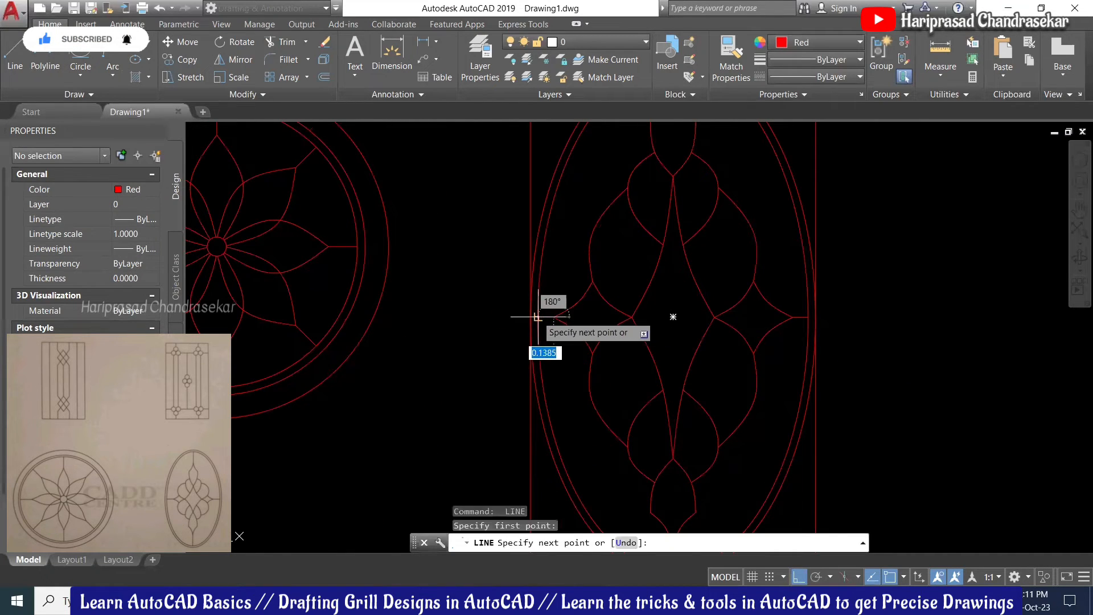
{"action": "left_click", "coordinate": [538, 317]}
{"action": "key", "text": "Return"}
{"action": "scroll", "coordinate": [570, 330], "scroll_direction": "down", "scroll_amount": 3}
{"action": "scroll", "coordinate": [626, 228], "scroll_direction": "up", "scroll_amount": 2}
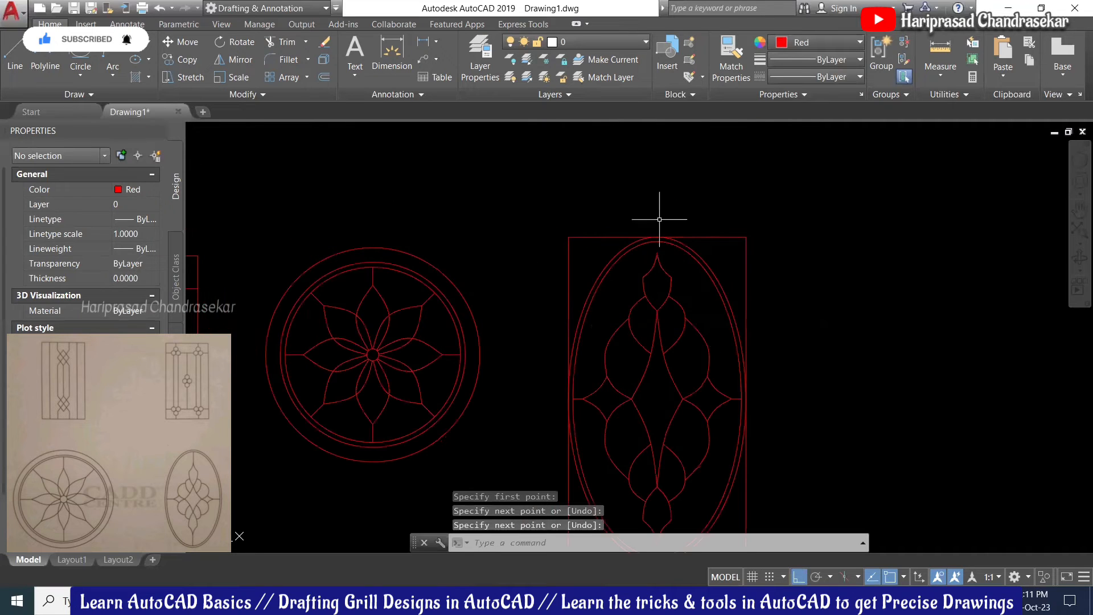
Step: Add short vertical stems linking the motif's top and bottom tips to the inner oval
{"action": "key", "text": "Return"}
{"action": "scroll", "coordinate": [659, 249], "scroll_direction": "up", "scroll_amount": 4}
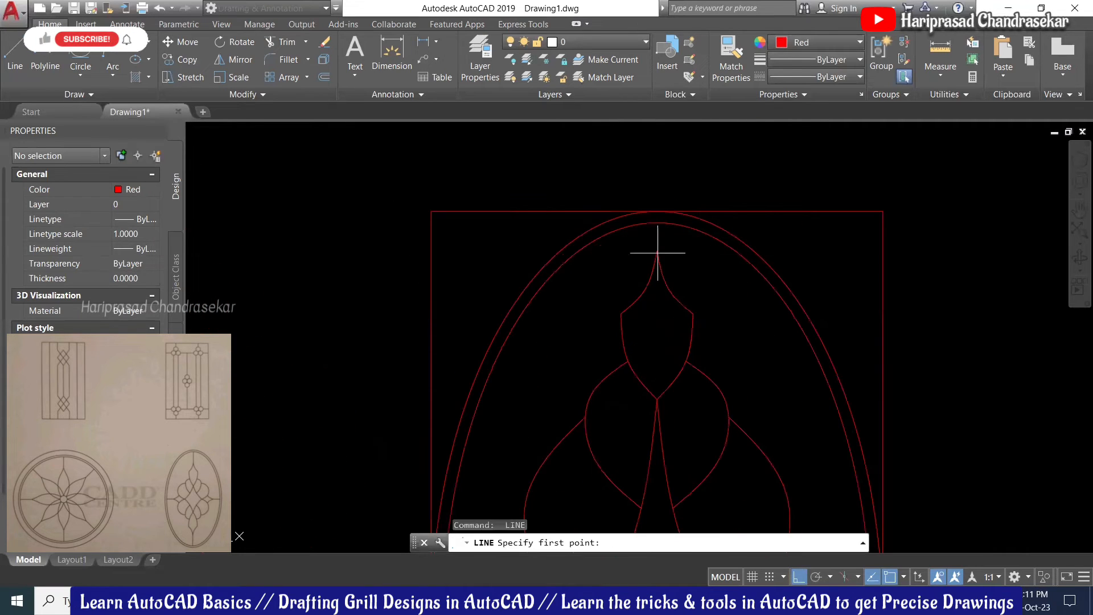
{"action": "left_click", "coordinate": [657, 222]}
{"action": "left_click", "coordinate": [656, 227]}
{"action": "key", "text": "Return"}
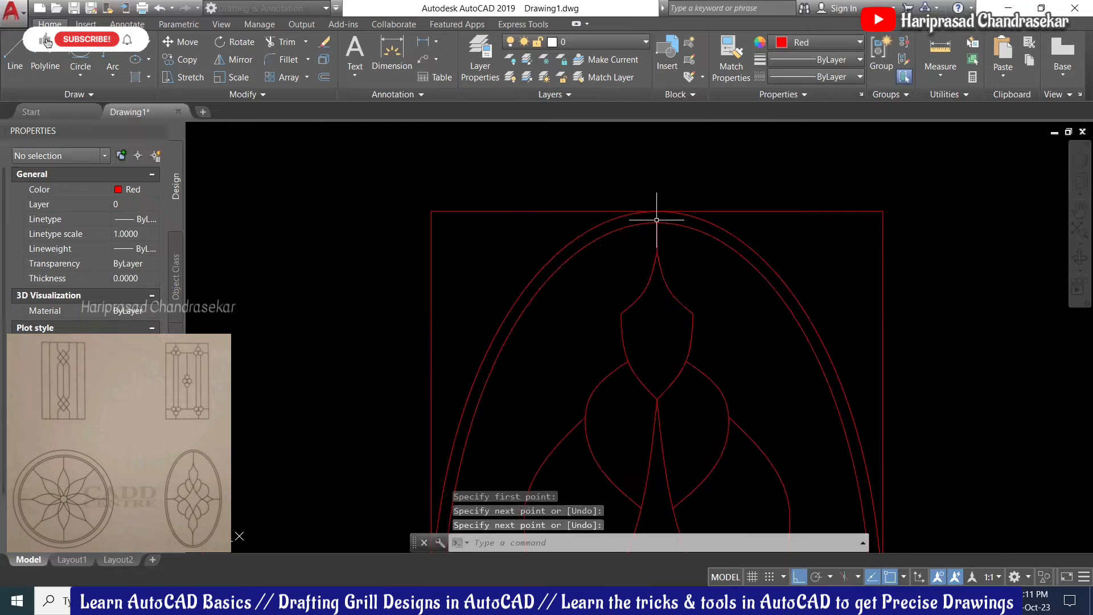
{"action": "scroll", "coordinate": [671, 196], "scroll_direction": "down", "scroll_amount": 5}
{"action": "scroll", "coordinate": [662, 391], "scroll_direction": "up", "scroll_amount": 4}
{"action": "key", "text": "Return"}
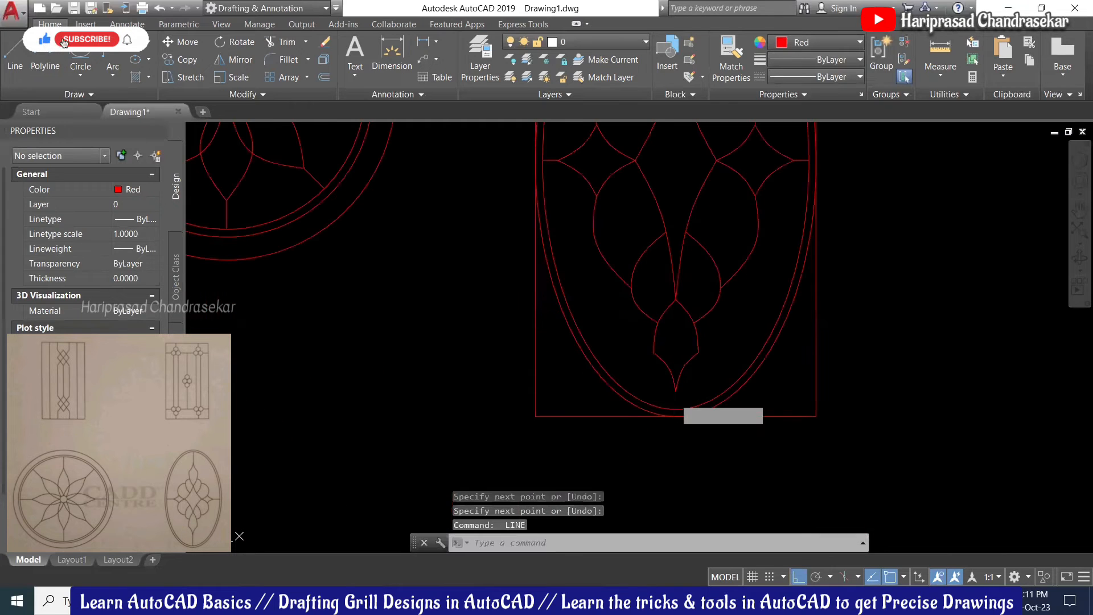
{"action": "left_click", "coordinate": [678, 391]}
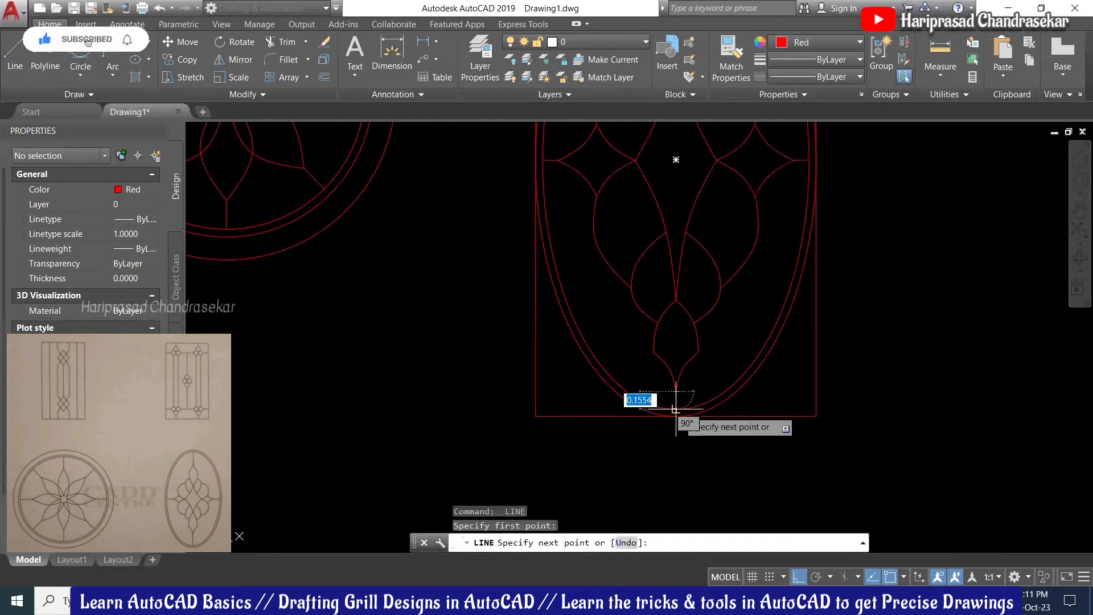
{"action": "left_click", "coordinate": [680, 408]}
{"action": "key", "text": "Return"}
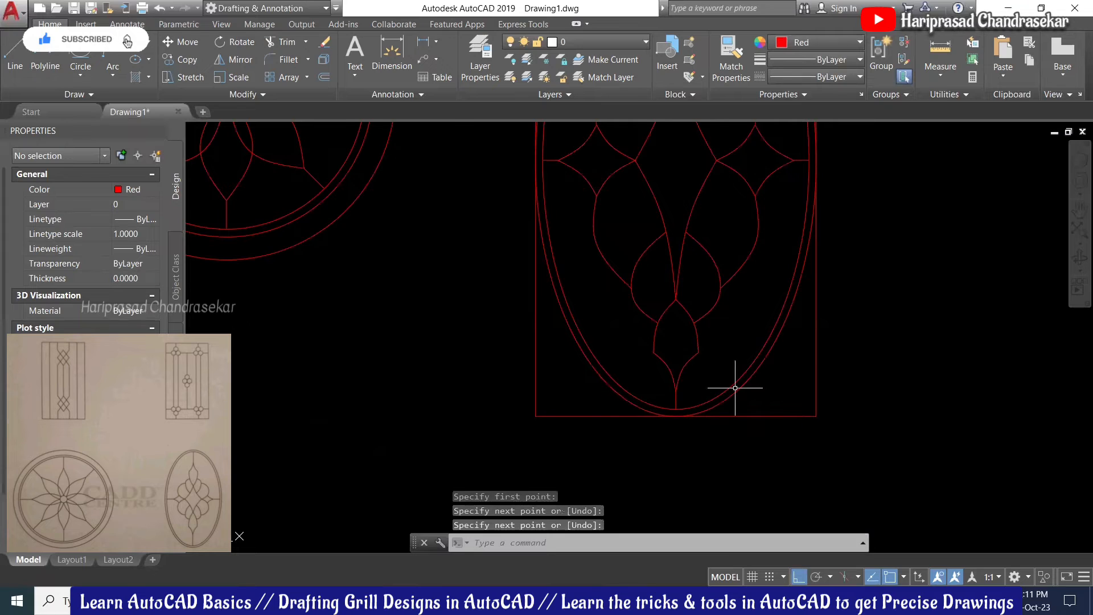
{"action": "scroll", "coordinate": [734, 381], "scroll_direction": "down", "scroll_amount": 6}
{"action": "scroll", "coordinate": [770, 361], "scroll_direction": "up", "scroll_amount": 3}
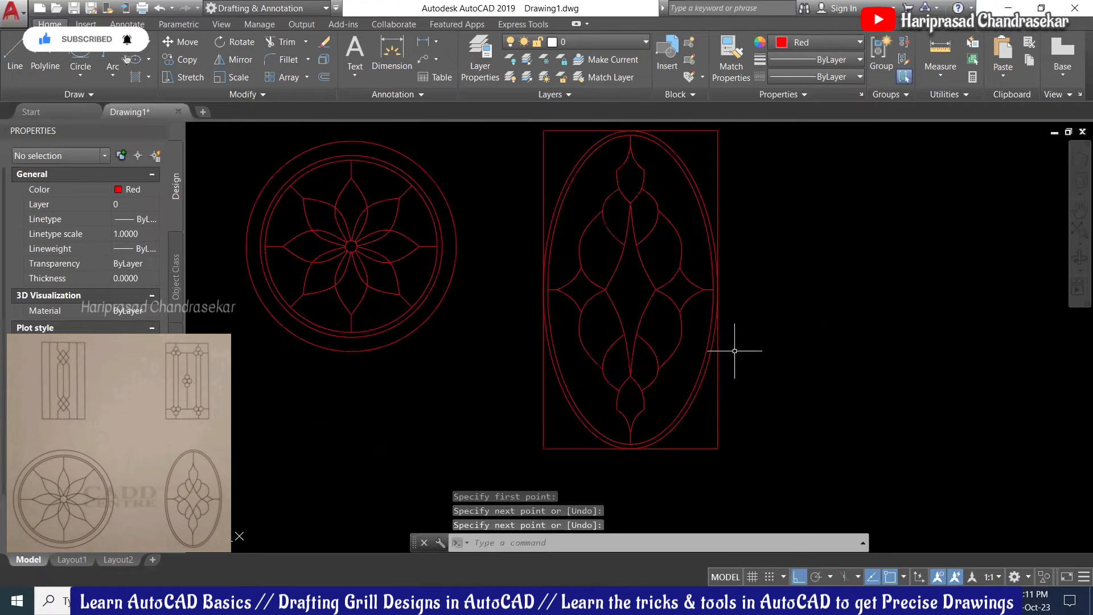
Step: Erase the rectangle framing the oval grill
{"action": "scroll", "coordinate": [726, 344], "scroll_direction": "down", "scroll_amount": 2}
{"action": "left_click", "coordinate": [709, 210]}
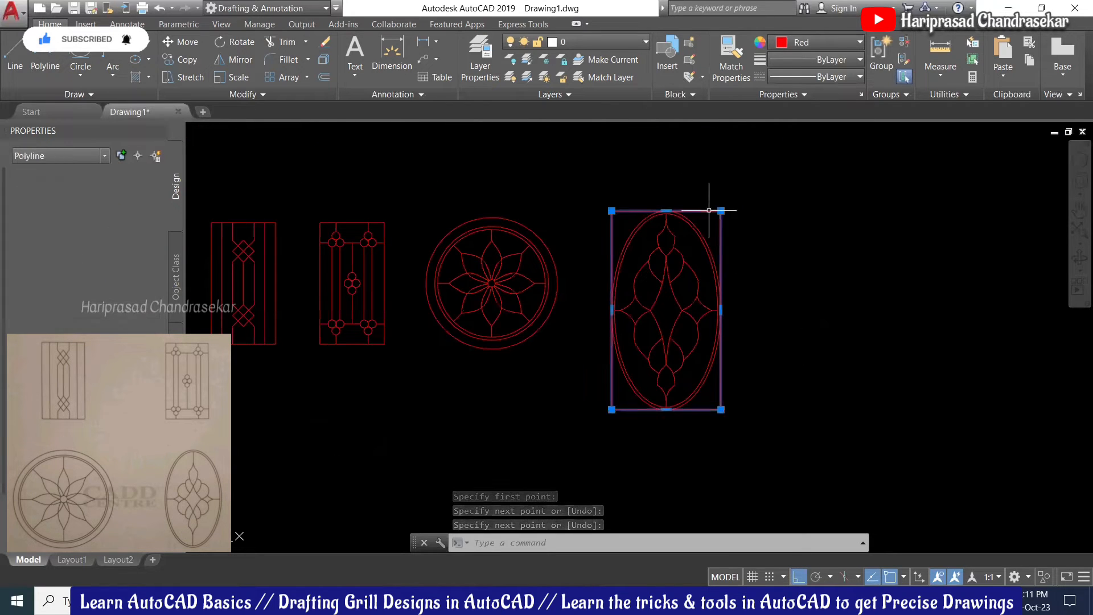
{"action": "key", "text": "Delete"}
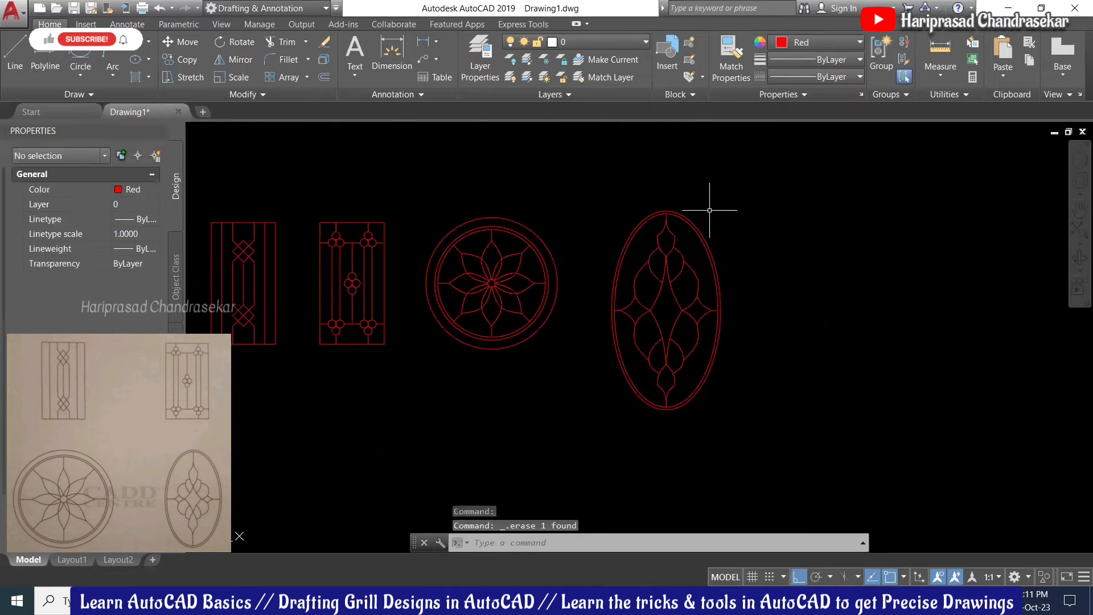
Step: Cut all 34 objects of the oval design and paste them back in
{"action": "left_click", "coordinate": [784, 201]}
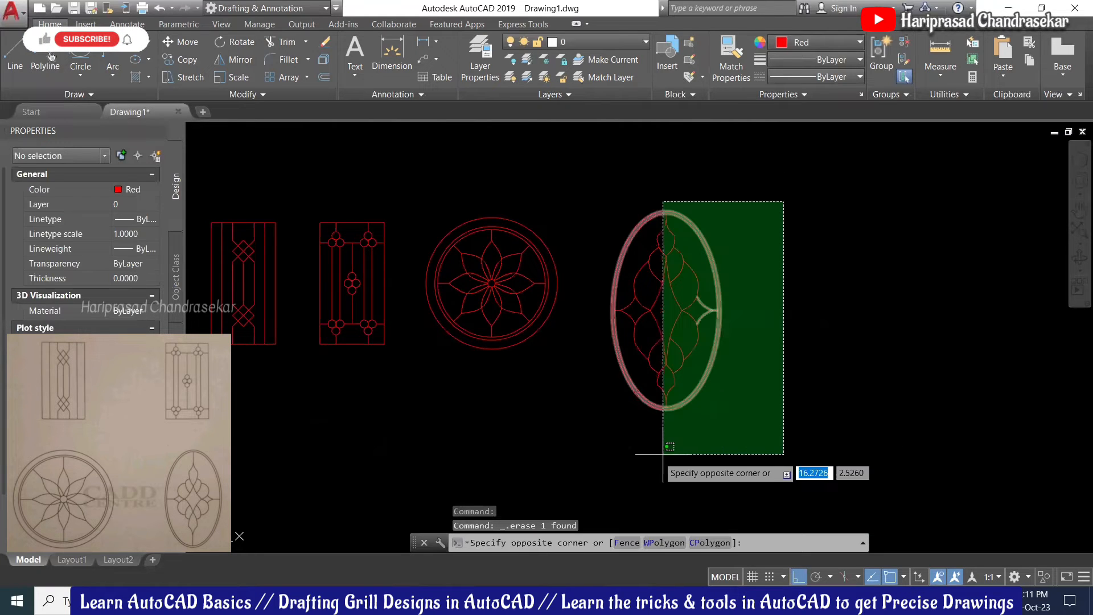
{"action": "left_click", "coordinate": [594, 453]}
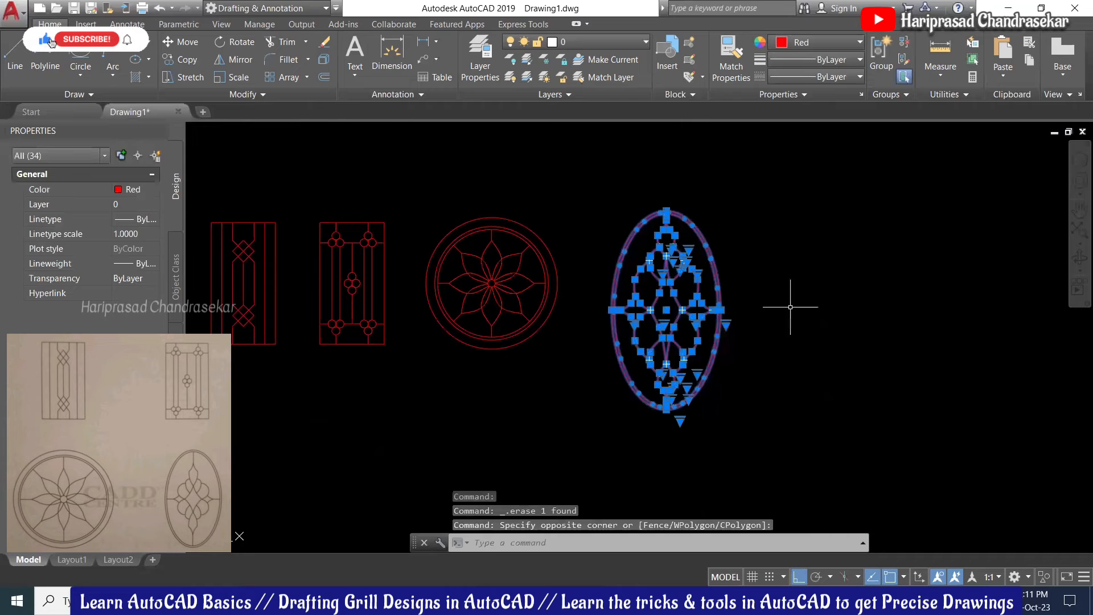
{"action": "key", "text": "Escape"}
{"action": "key", "text": "ctrl+x"}
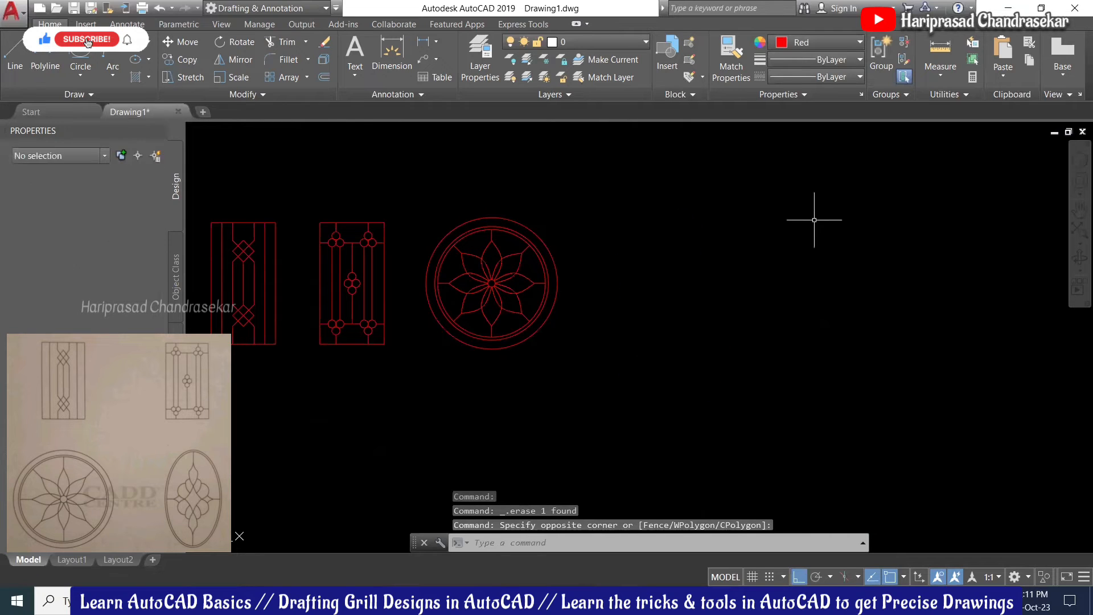
{"action": "key", "text": "ctrl+v"}
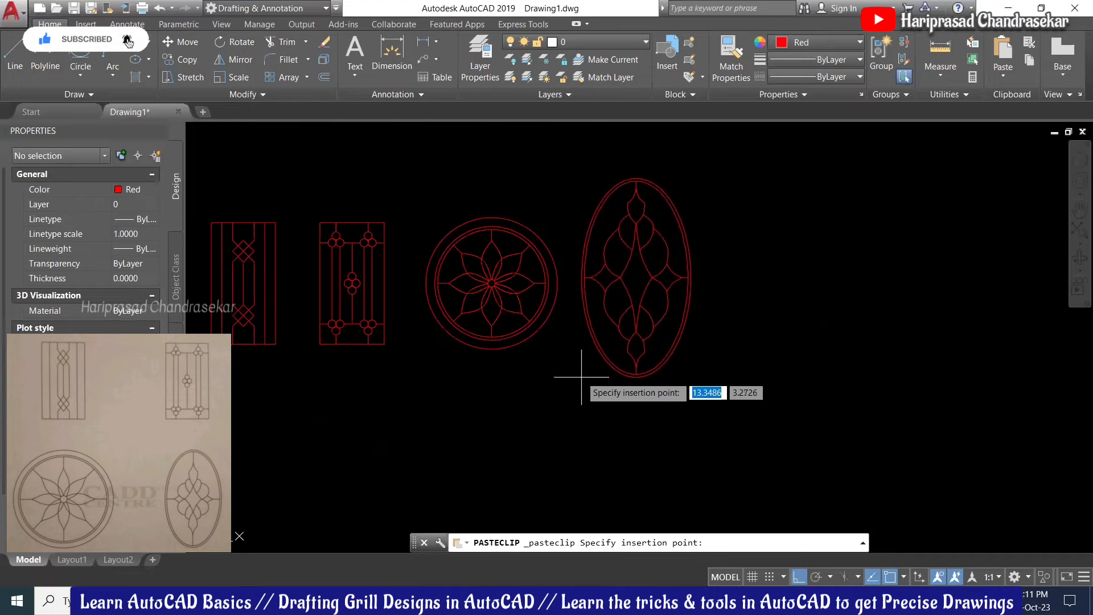
Step: Place the pasted oval in line with the other designs and scale it by 0.8 about its centre
{"action": "left_click", "coordinate": [580, 374]}
{"action": "left_click", "coordinate": [752, 168]}
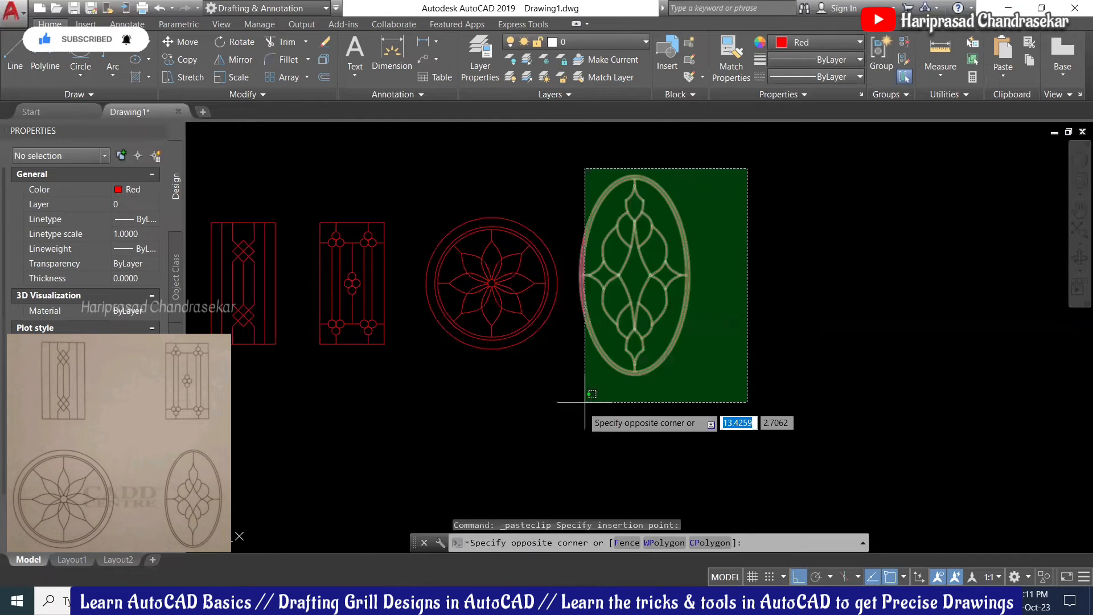
{"action": "left_click", "coordinate": [566, 419]}
{"action": "type", "text": "sc"}
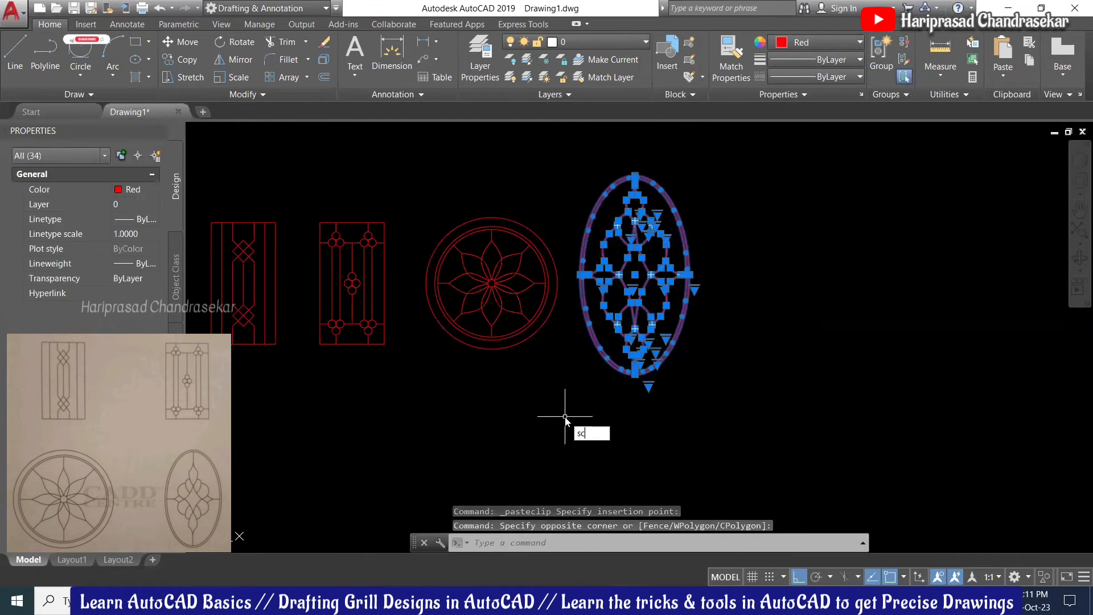
{"action": "key", "text": "Return"}
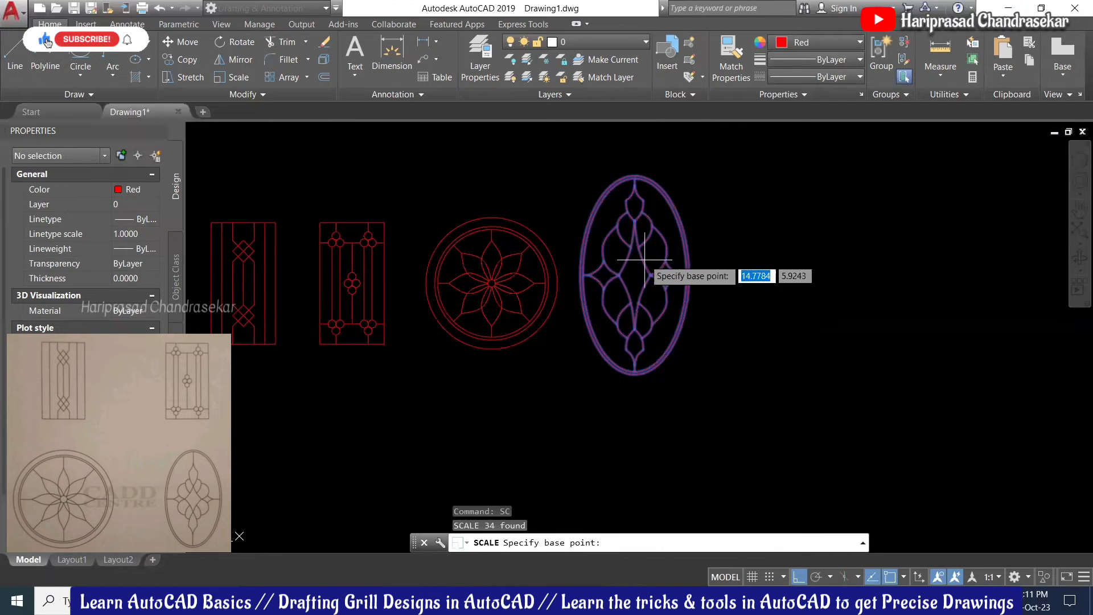
{"action": "scroll", "coordinate": [635, 276], "scroll_direction": "up", "scroll_amount": 2}
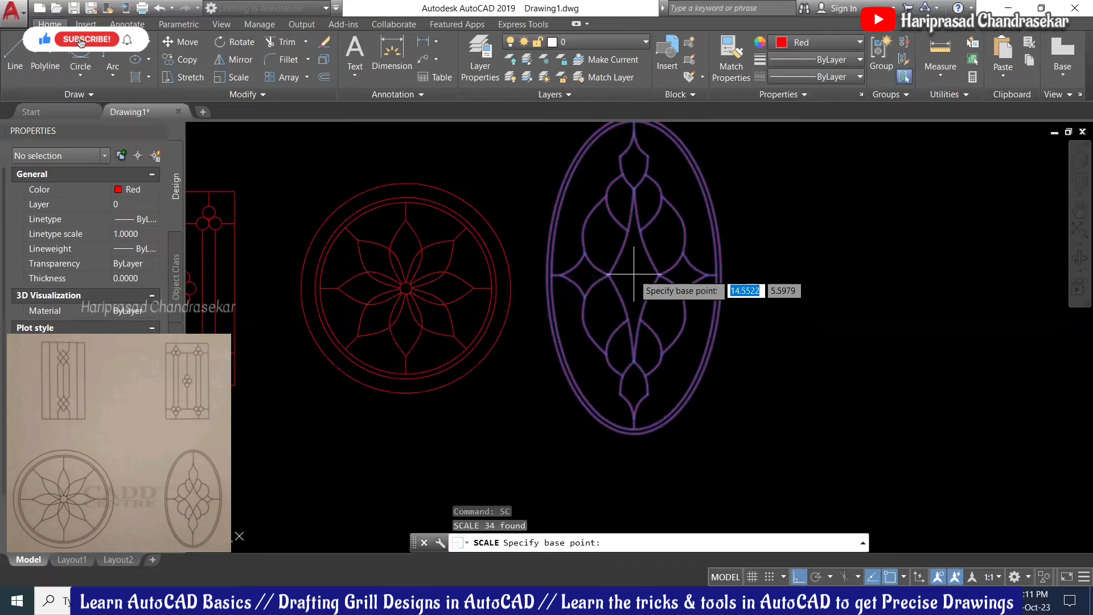
{"action": "right_click", "coordinate": [633, 274], "text": "shift"}
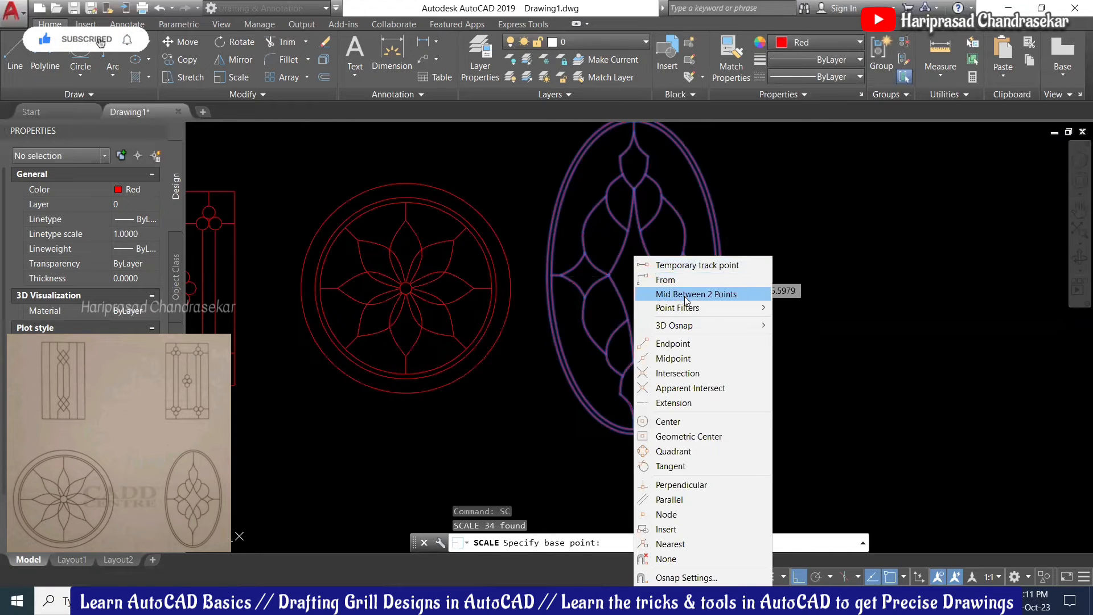
{"action": "left_click", "coordinate": [686, 295]}
{"action": "left_click", "coordinate": [608, 275]}
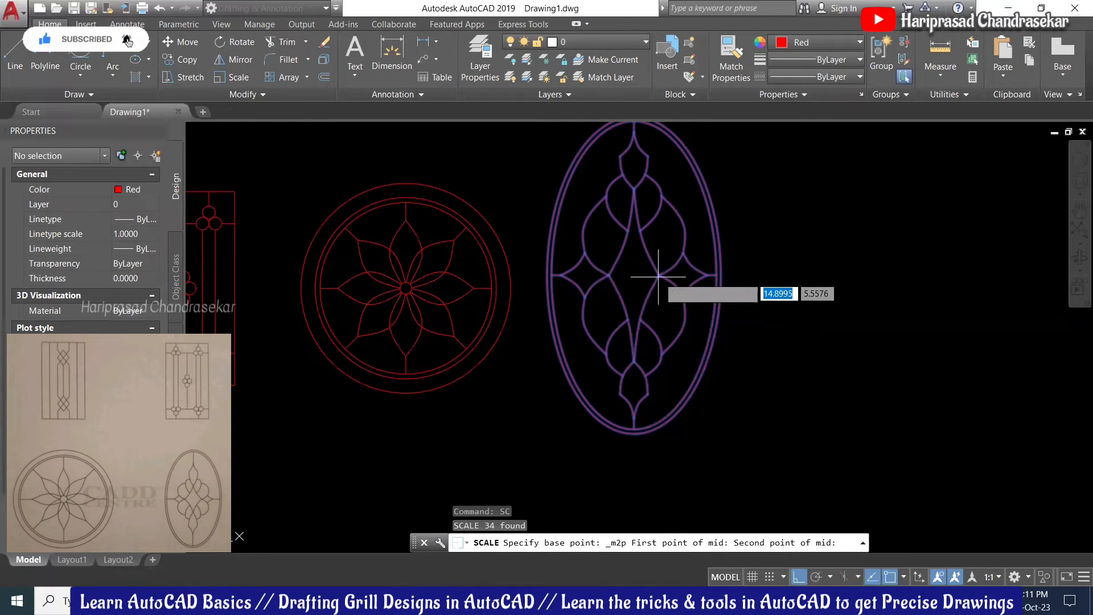
{"action": "left_click", "coordinate": [658, 275]}
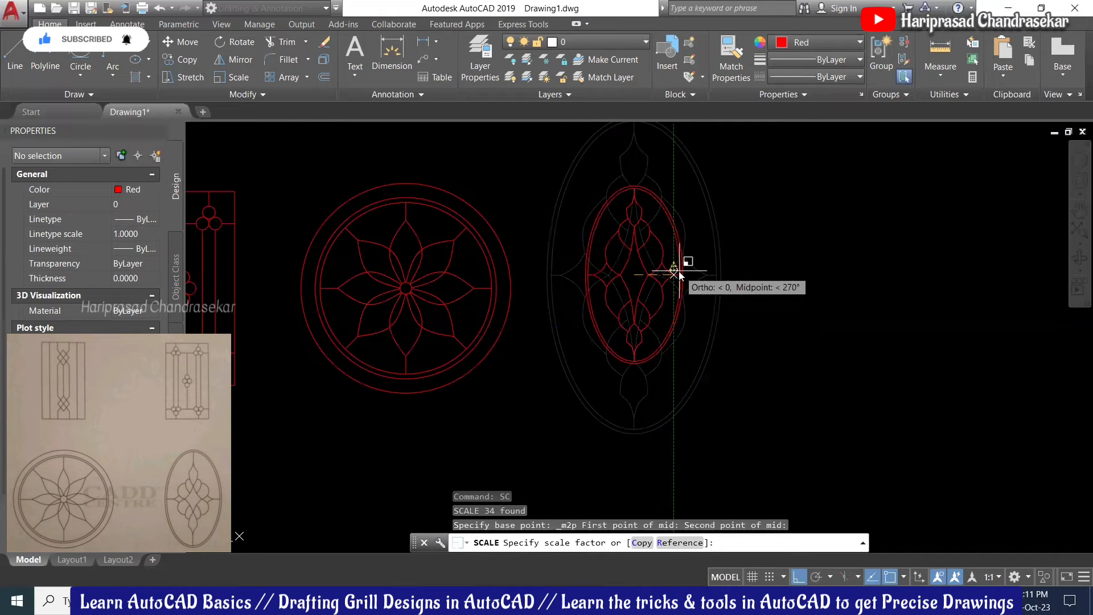
{"action": "type", "text": ".8"}
{"action": "key", "text": "Return"}
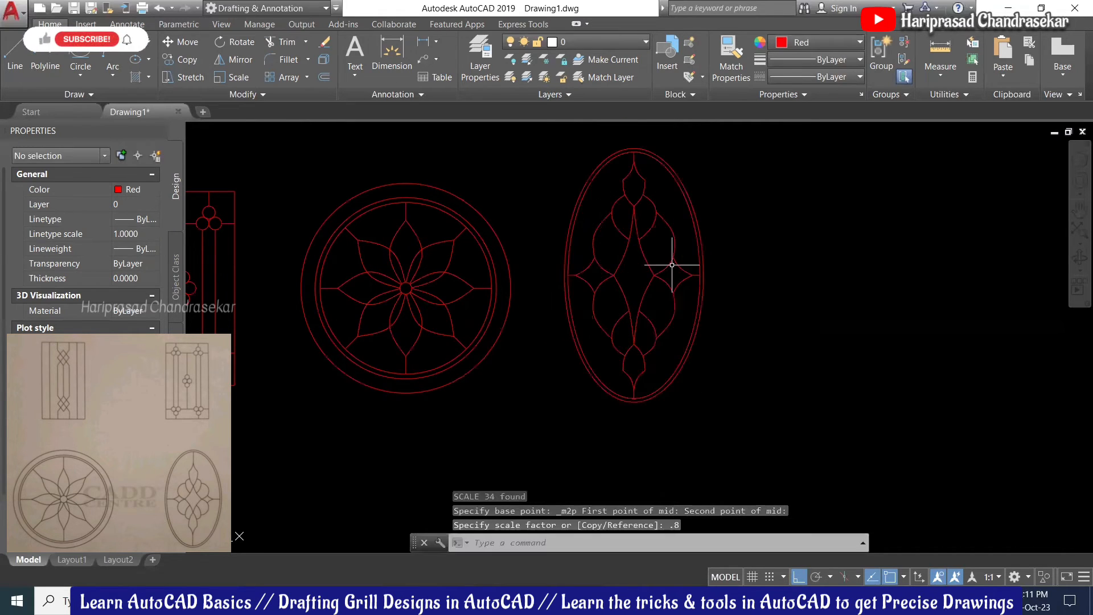
{"action": "scroll", "coordinate": [648, 286], "scroll_direction": "up", "scroll_amount": 2}
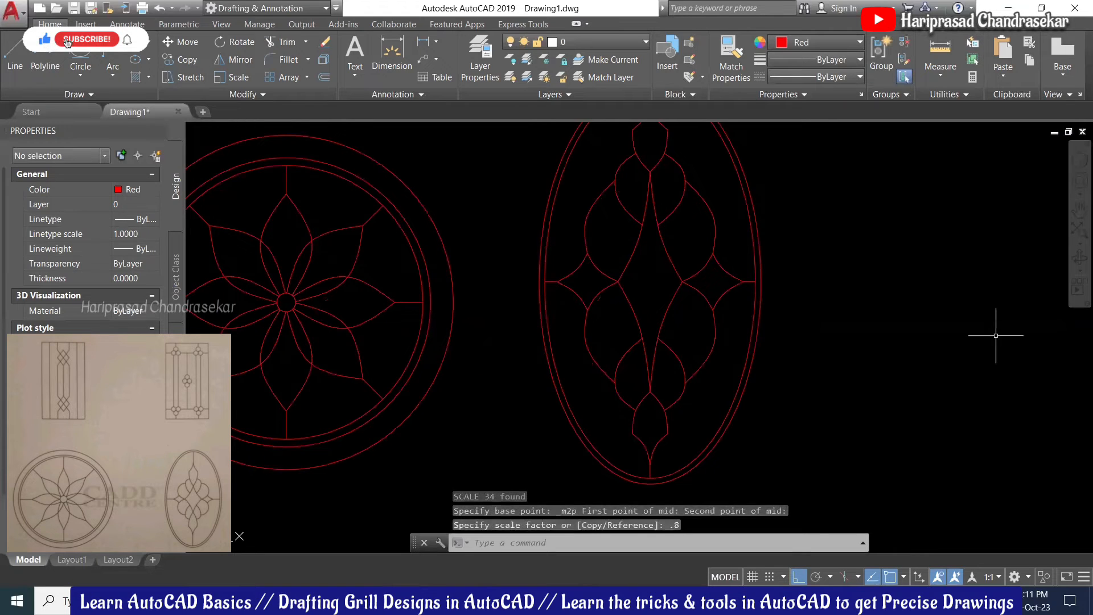
{"action": "type", "text": "l"}
{"action": "key", "text": "Return"}
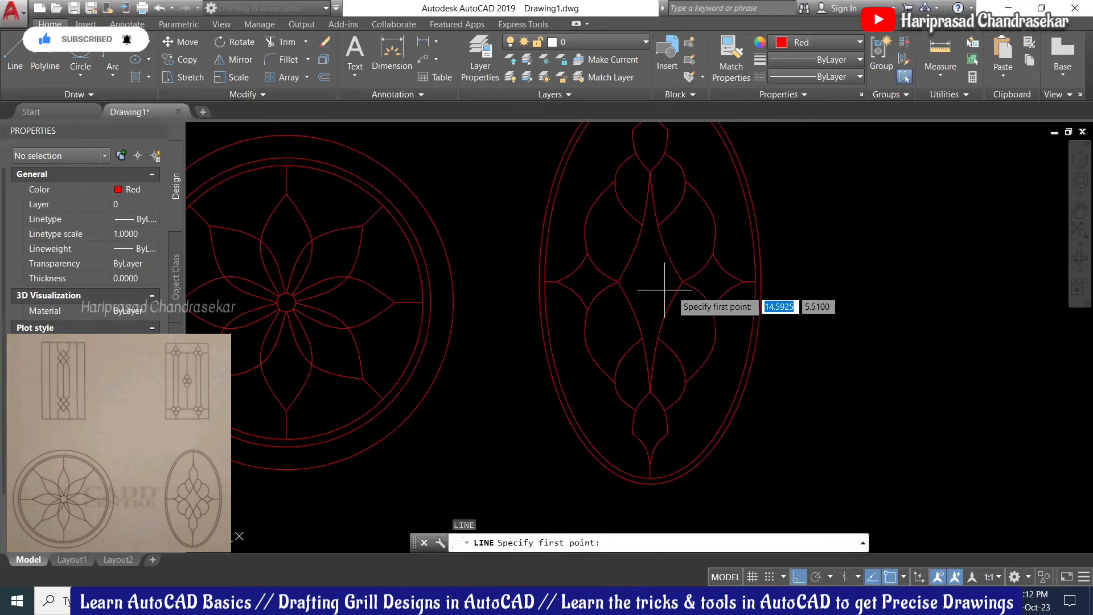
{"action": "right_click", "coordinate": [900, 293], "text": "shift"}
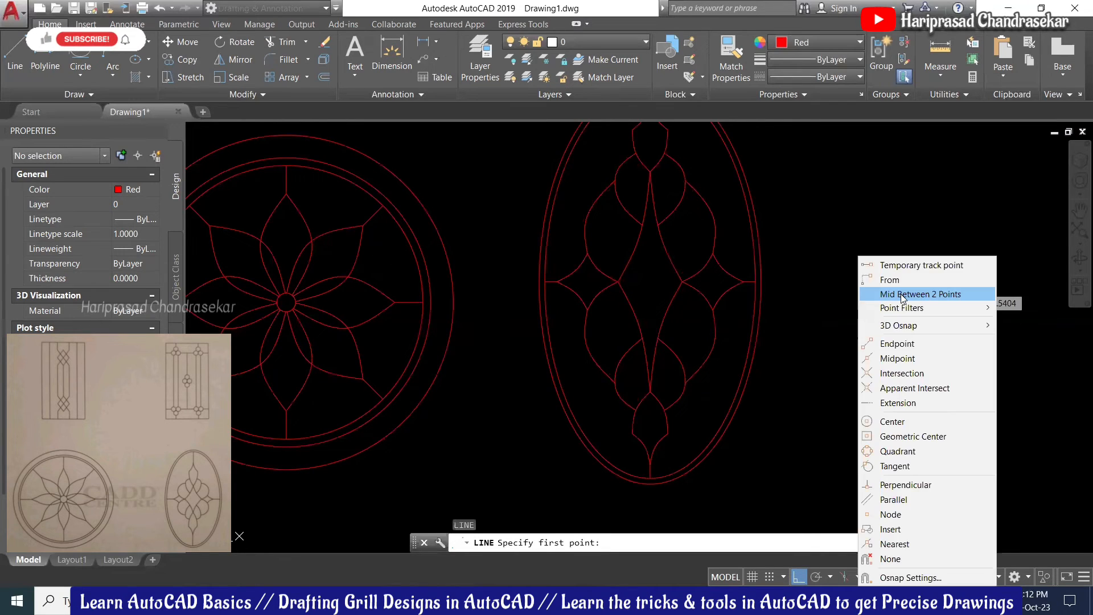
{"action": "left_click", "coordinate": [906, 294]}
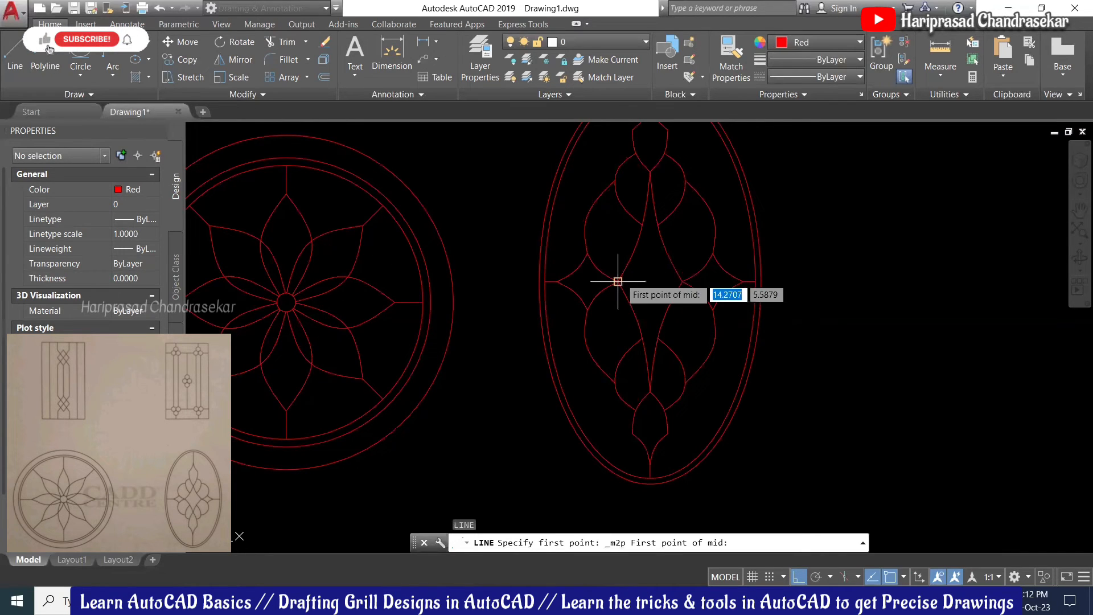
{"action": "left_click", "coordinate": [618, 281]}
{"action": "left_click", "coordinate": [682, 282]}
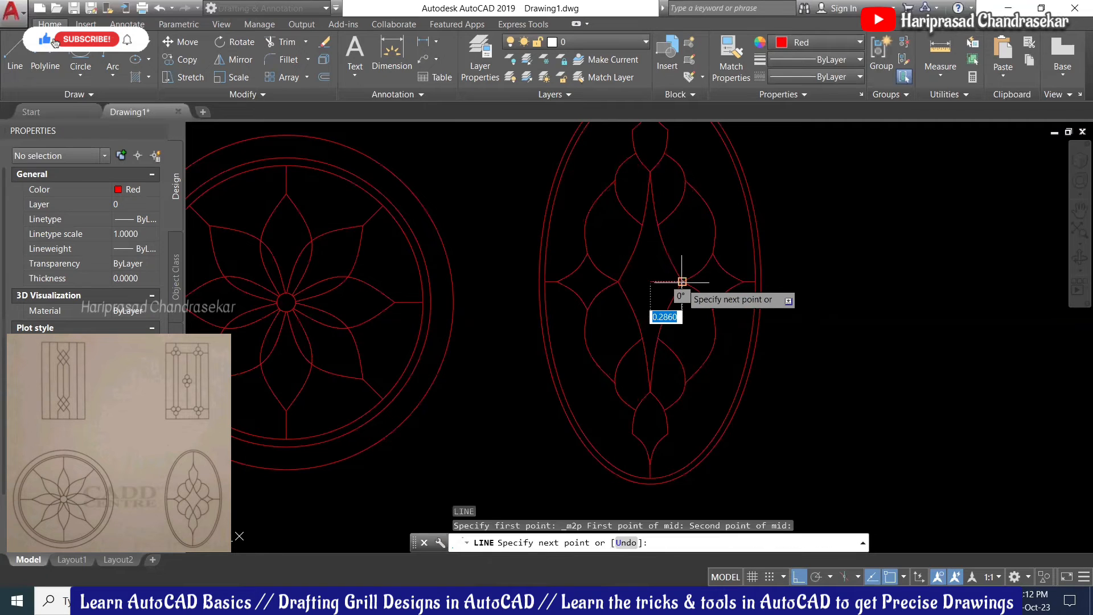
{"action": "scroll", "coordinate": [682, 281], "scroll_direction": "up", "scroll_amount": 2}
{"action": "left_click", "coordinate": [650, 319]}
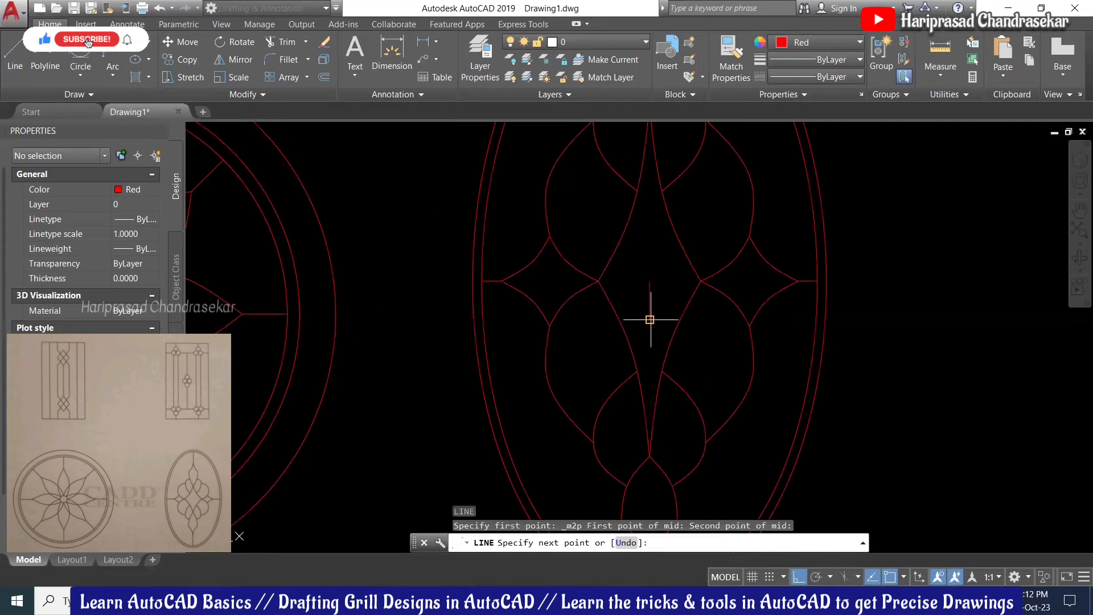
{"action": "key", "text": "Escape"}
{"action": "left_click", "coordinate": [677, 297]}
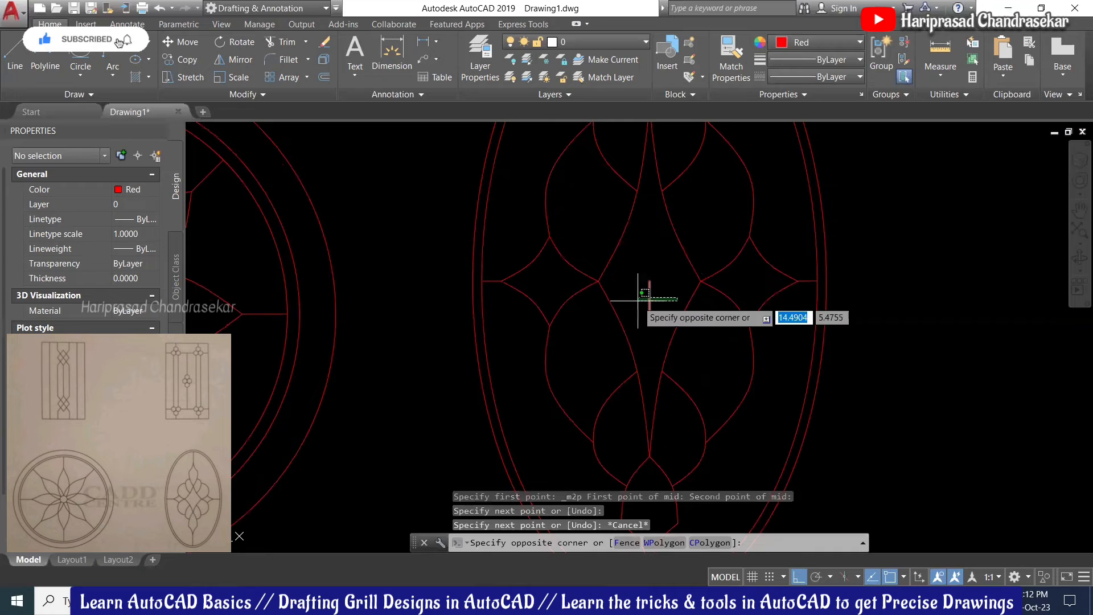
{"action": "left_click", "coordinate": [638, 301]}
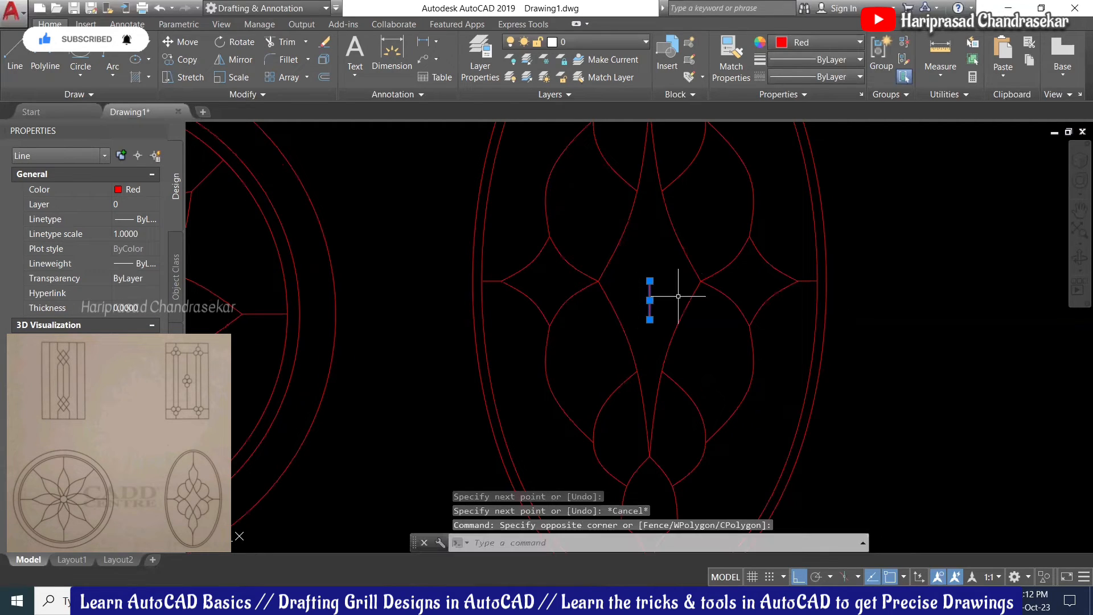
{"action": "key", "text": "Escape"}
{"action": "scroll", "coordinate": [679, 296], "scroll_direction": "down", "scroll_amount": 6}
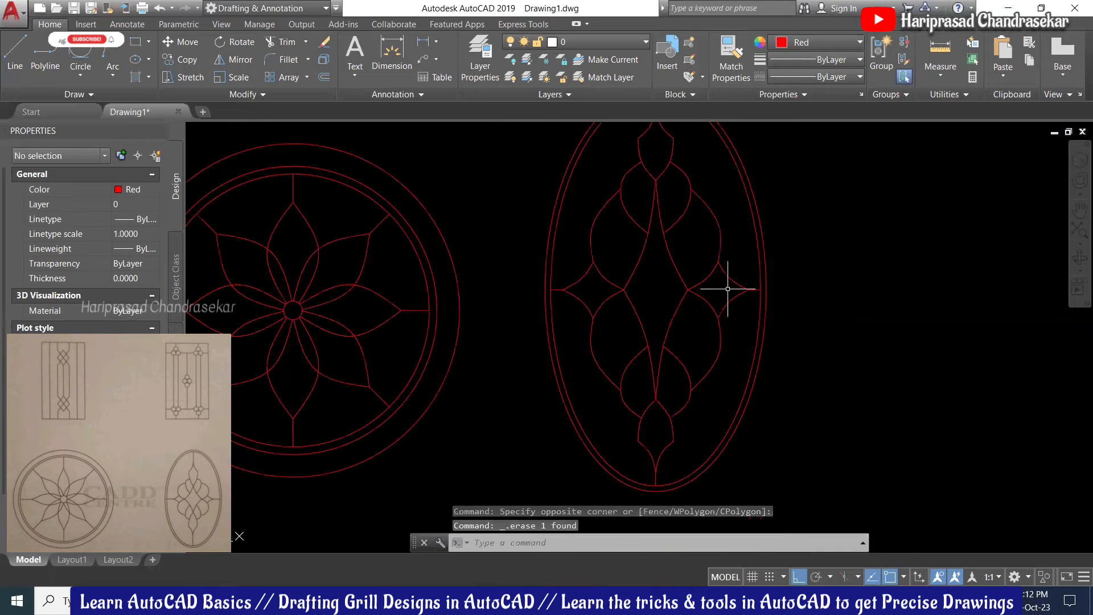
{"action": "middle_click_drag", "start_coordinate": [684, 261], "coordinate": [718, 259]}
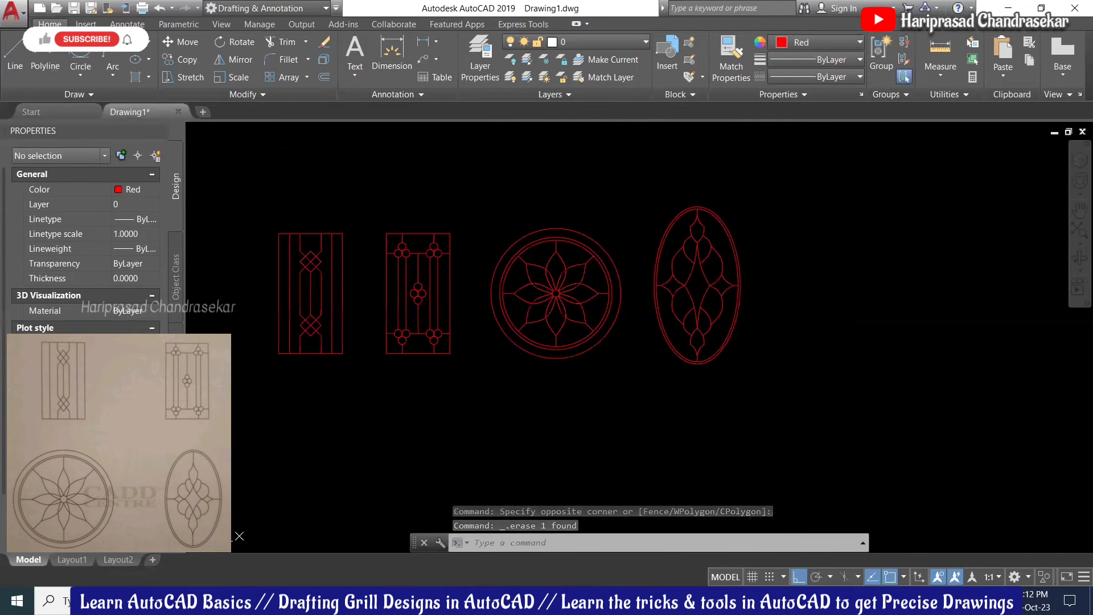
{"action": "middle_click_drag", "start_coordinate": [527, 197], "coordinate": [548, 204]}
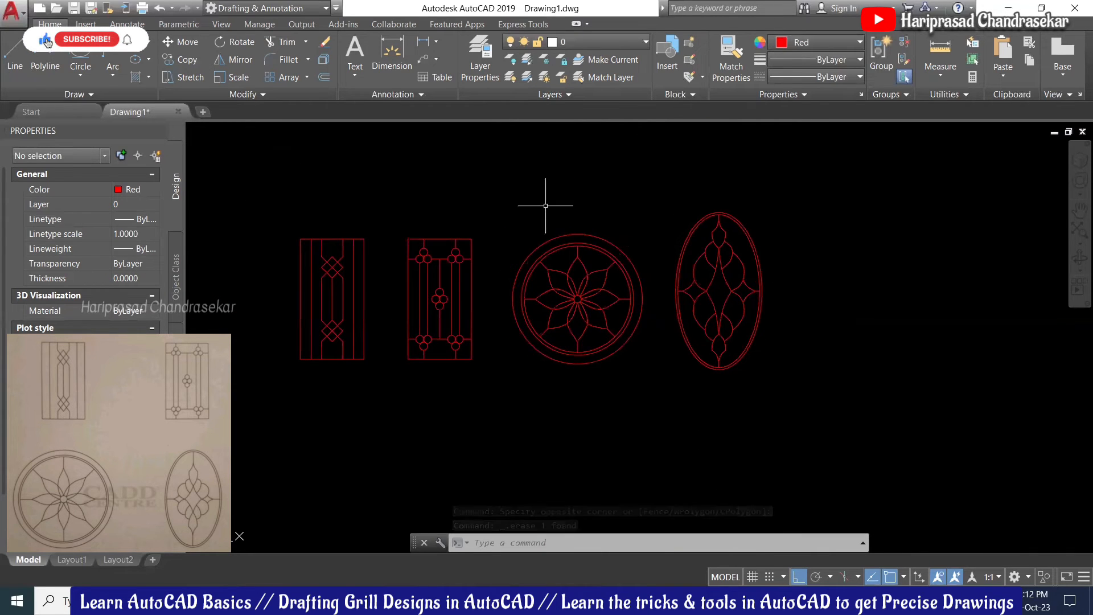
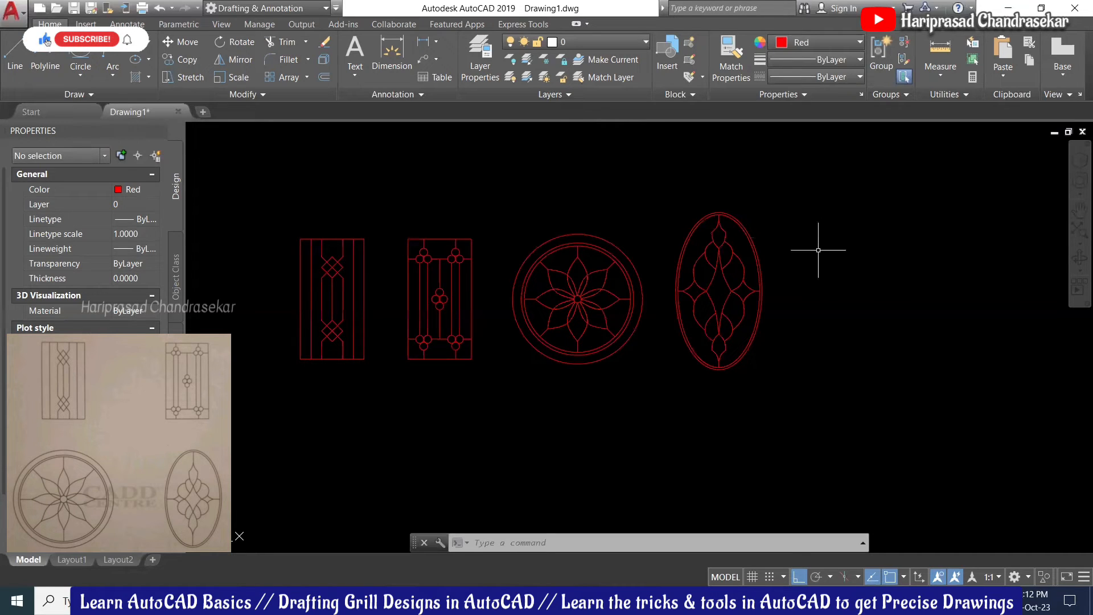
Step: Zoom in and pan until the four red grill designs fill the drawing area
{"action": "scroll", "coordinate": [753, 209], "scroll_direction": "up", "scroll_amount": 1}
{"action": "scroll", "coordinate": [781, 195], "scroll_direction": "down", "scroll_amount": 2}
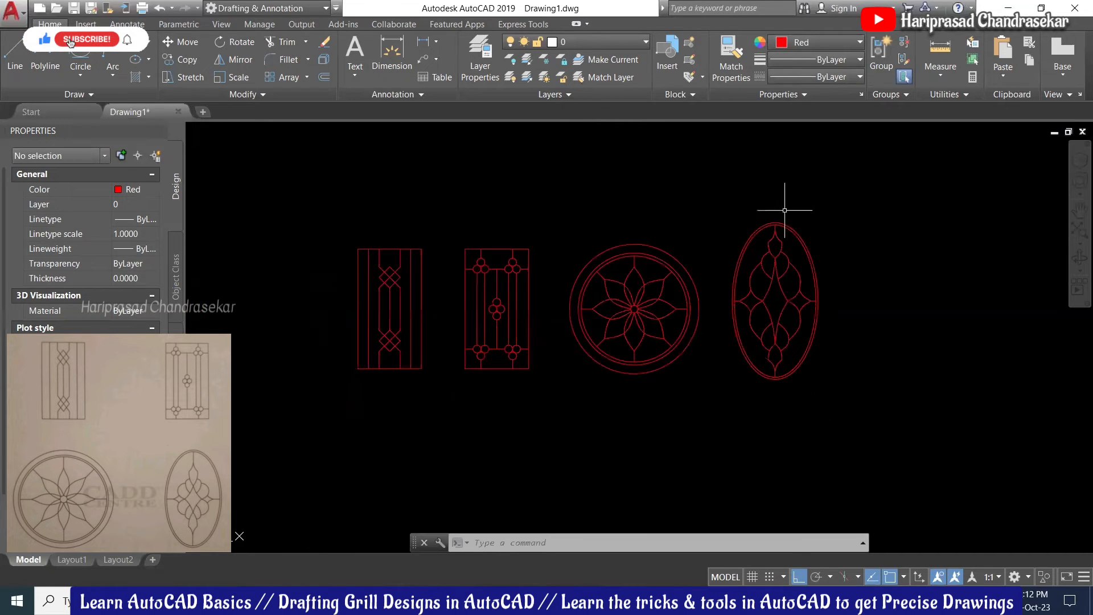
{"action": "scroll", "coordinate": [703, 197], "scroll_direction": "up", "scroll_amount": 1}
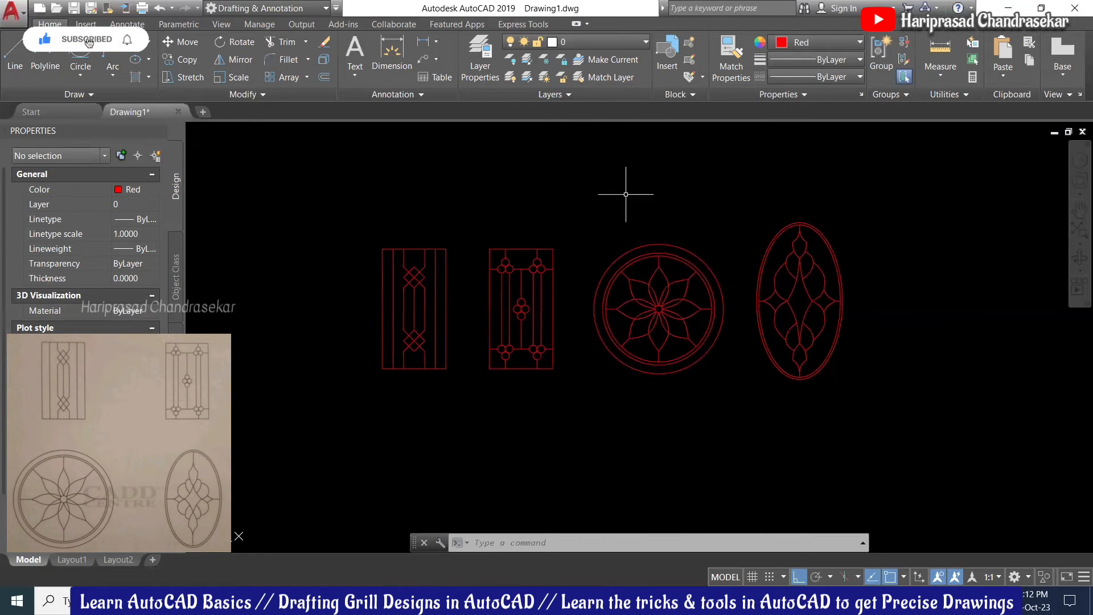
{"action": "scroll", "coordinate": [621, 191], "scroll_direction": "up", "scroll_amount": 2}
{"action": "middle_click_drag", "start_coordinate": [639, 198], "coordinate": [676, 181]}
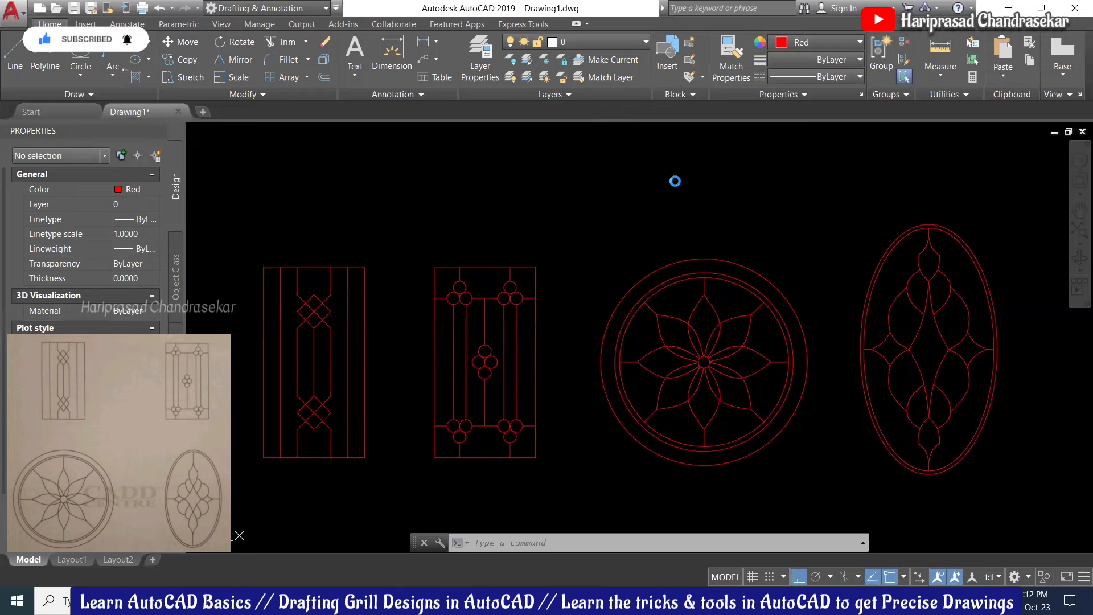
Step: Save the drawing to Documents as grill design.dwg
{"action": "key", "text": "ctrl+s"}
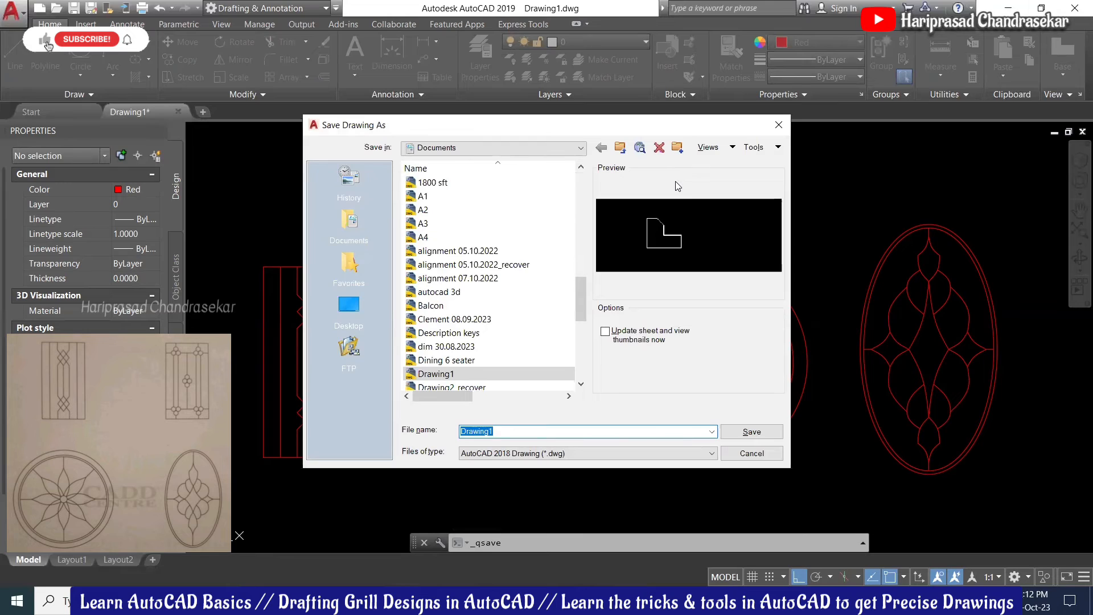
{"action": "type", "text": "grill design"}
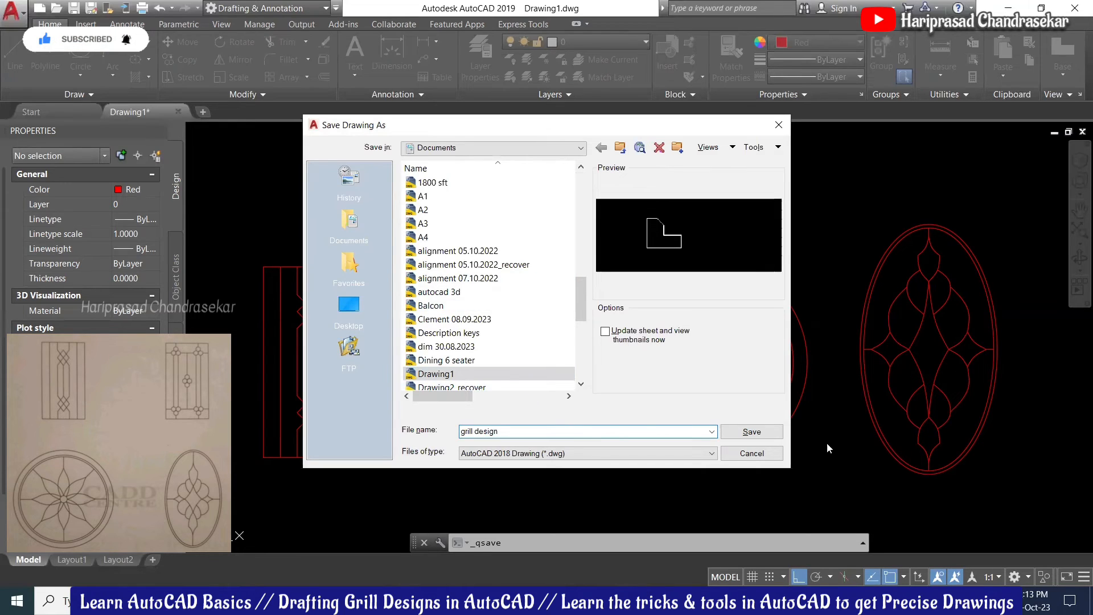
{"action": "left_click", "coordinate": [766, 430]}
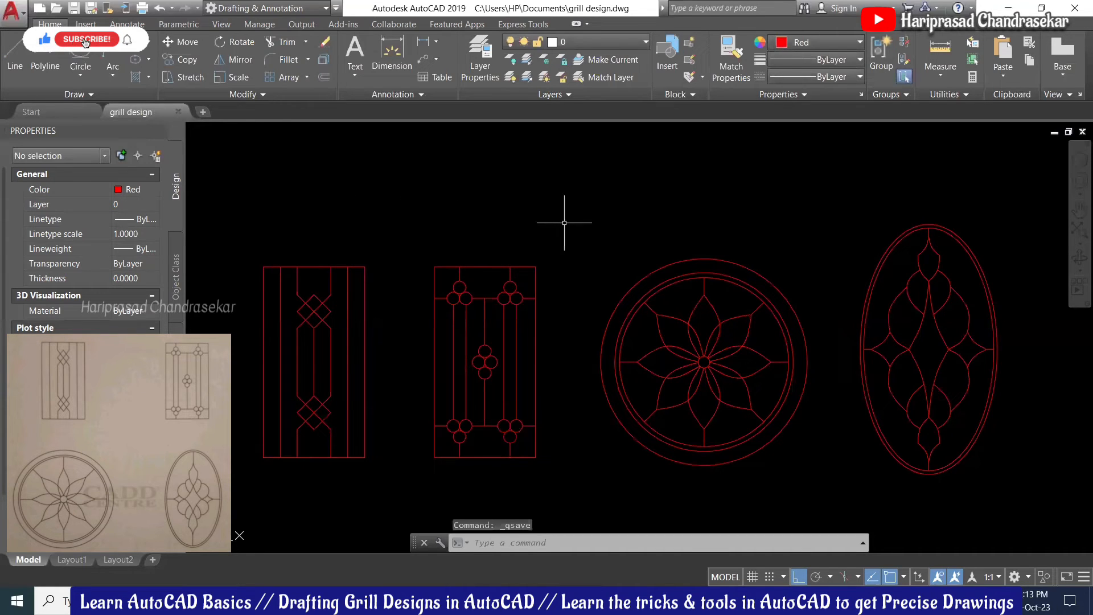
{"action": "scroll", "coordinate": [564, 223], "scroll_direction": "down", "scroll_amount": 2}
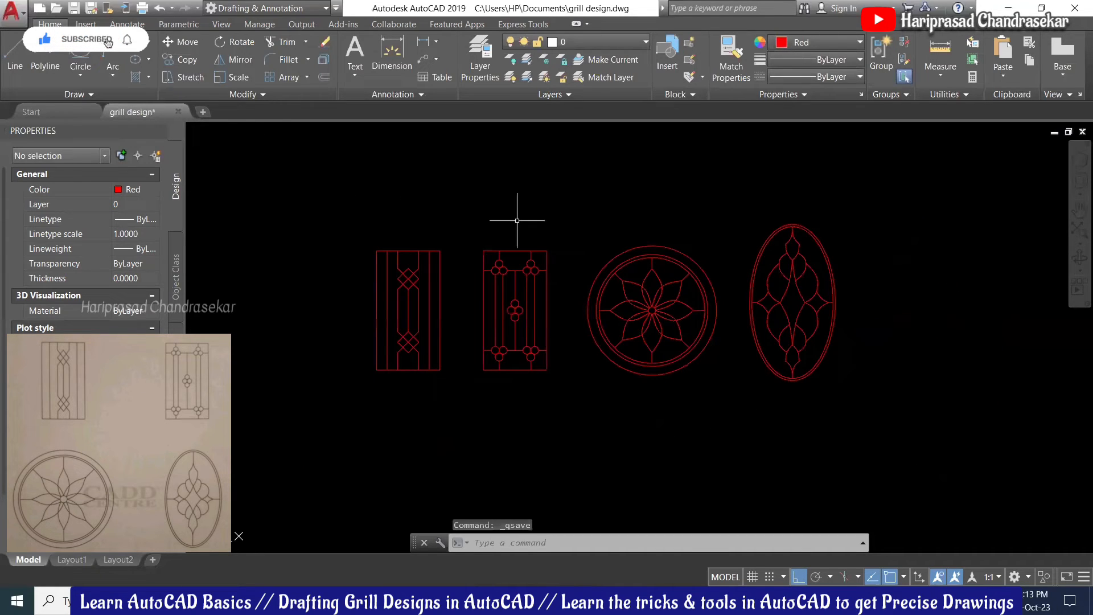
{"action": "scroll", "coordinate": [521, 219], "scroll_direction": "up", "scroll_amount": 2}
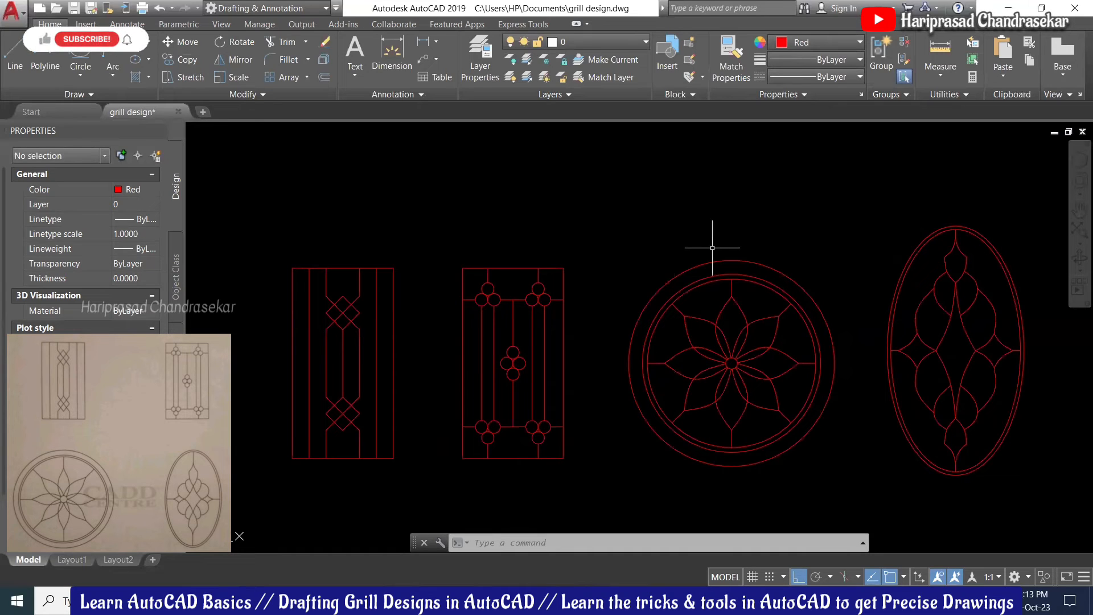
{"action": "scroll", "coordinate": [713, 248], "scroll_direction": "down", "scroll_amount": 2}
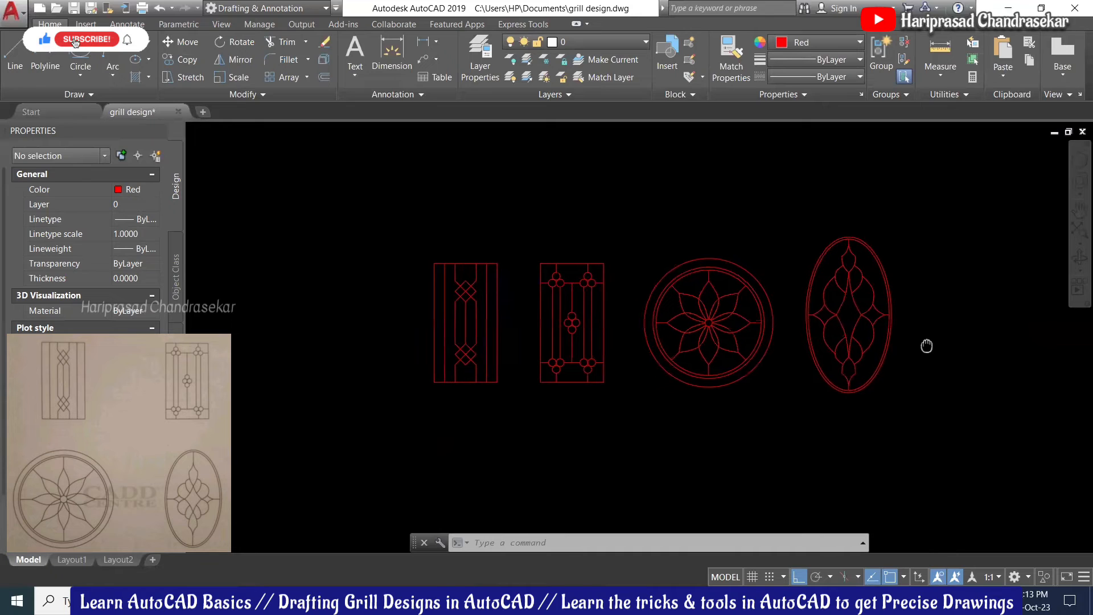
{"action": "scroll", "coordinate": [917, 348], "scroll_direction": "up", "scroll_amount": 2}
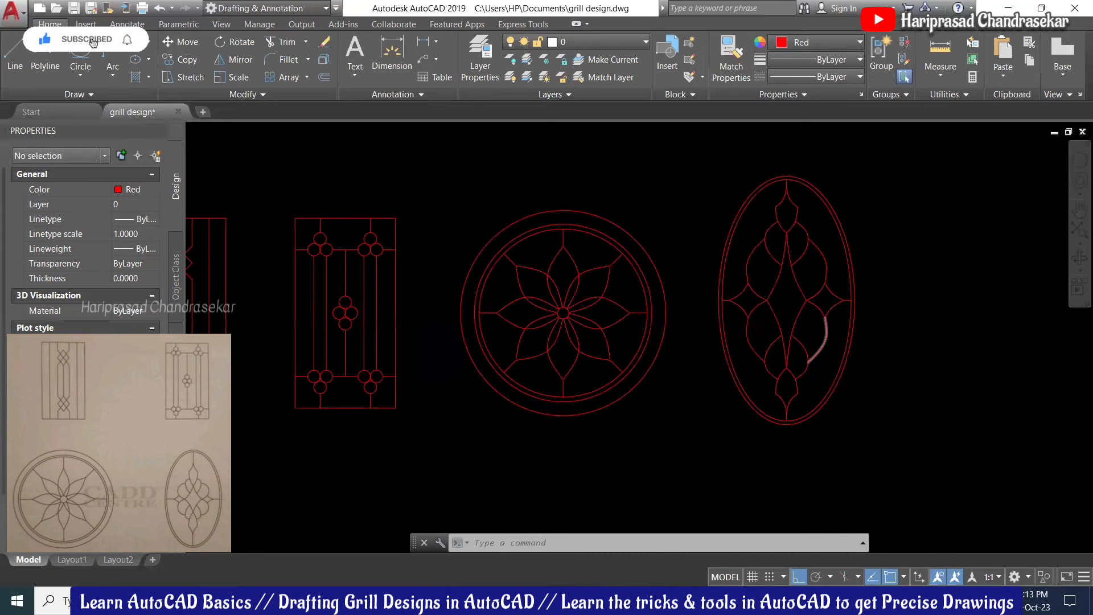
{"action": "scroll", "coordinate": [826, 330], "scroll_direction": "down", "scroll_amount": 2}
{"action": "middle_click_drag", "start_coordinate": [988, 297], "coordinate": [903, 297]}
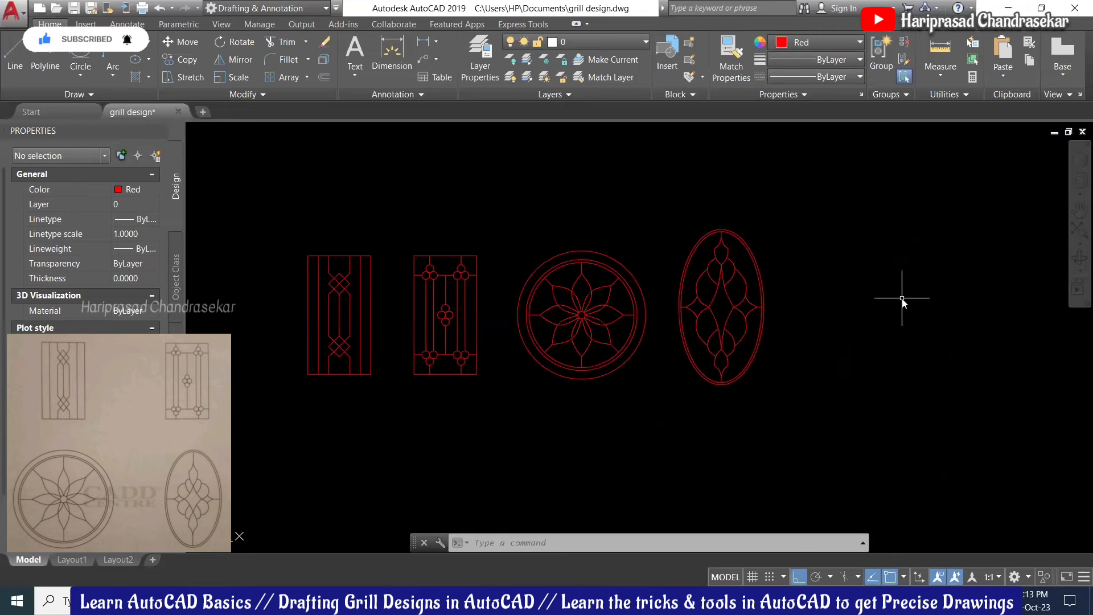
{"action": "type", "text": "l"}
{"action": "key", "text": "Escape"}
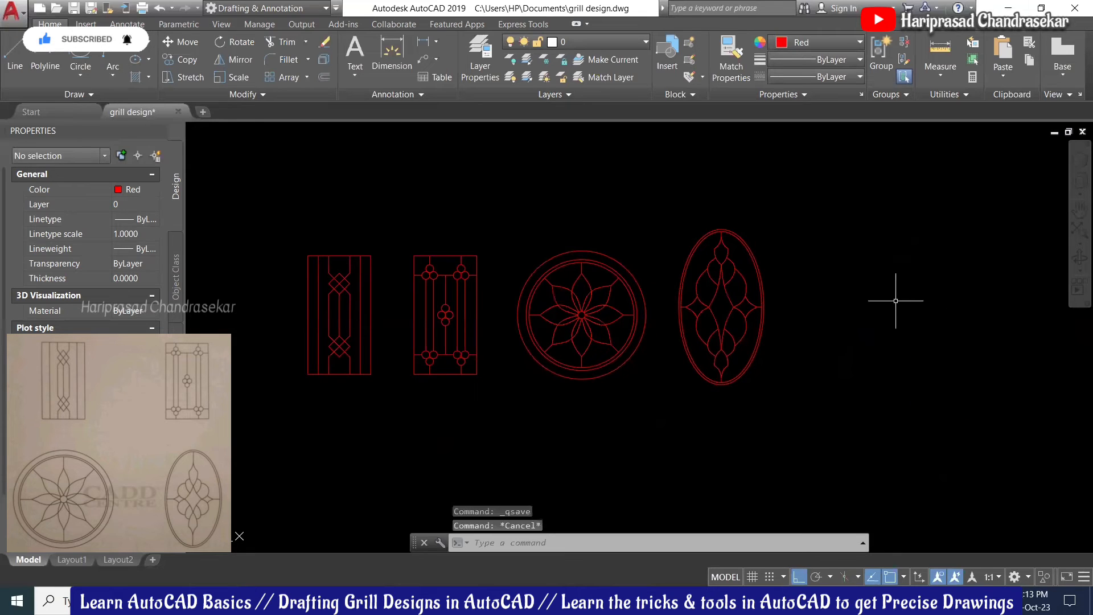
{"action": "type", "text": "rec"}
Step: Draw a new rectangle to the right of the oval design
{"action": "key", "text": "Return"}
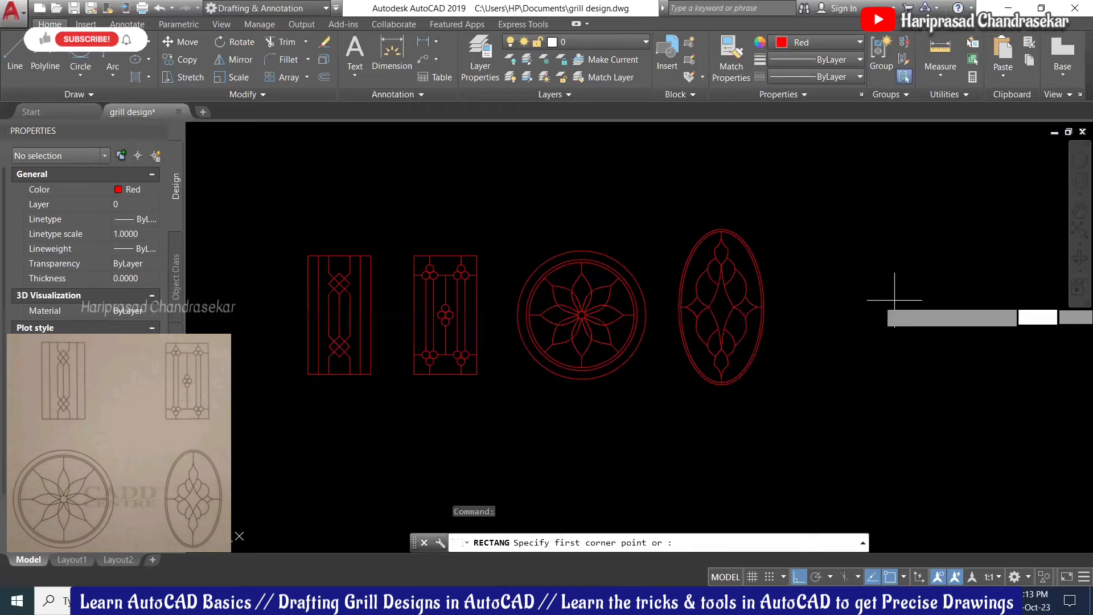
{"action": "left_click", "coordinate": [856, 267]}
{"action": "left_click", "coordinate": [919, 372]}
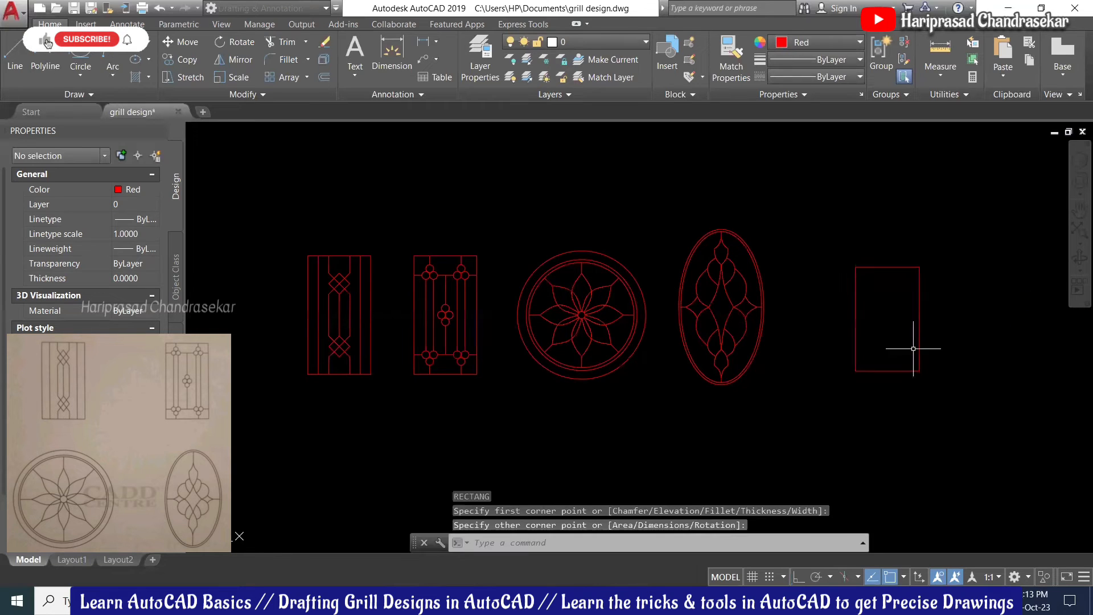
{"action": "key", "text": "Return"}
{"action": "left_click", "coordinate": [857, 242]}
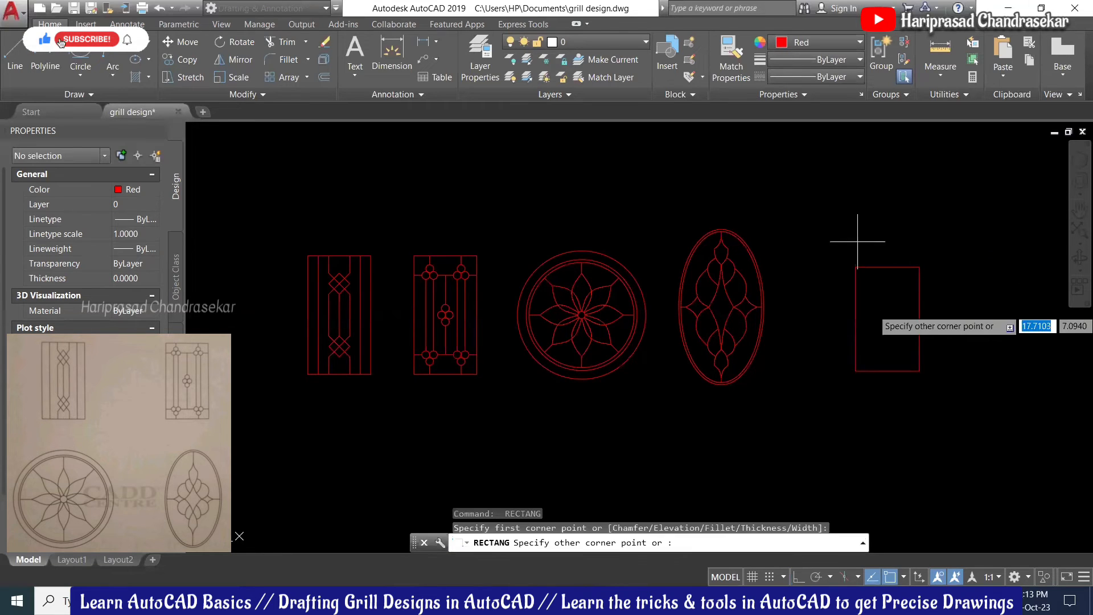
{"action": "key", "text": "Escape"}
{"action": "scroll", "coordinate": [902, 281], "scroll_direction": "up", "scroll_amount": 2}
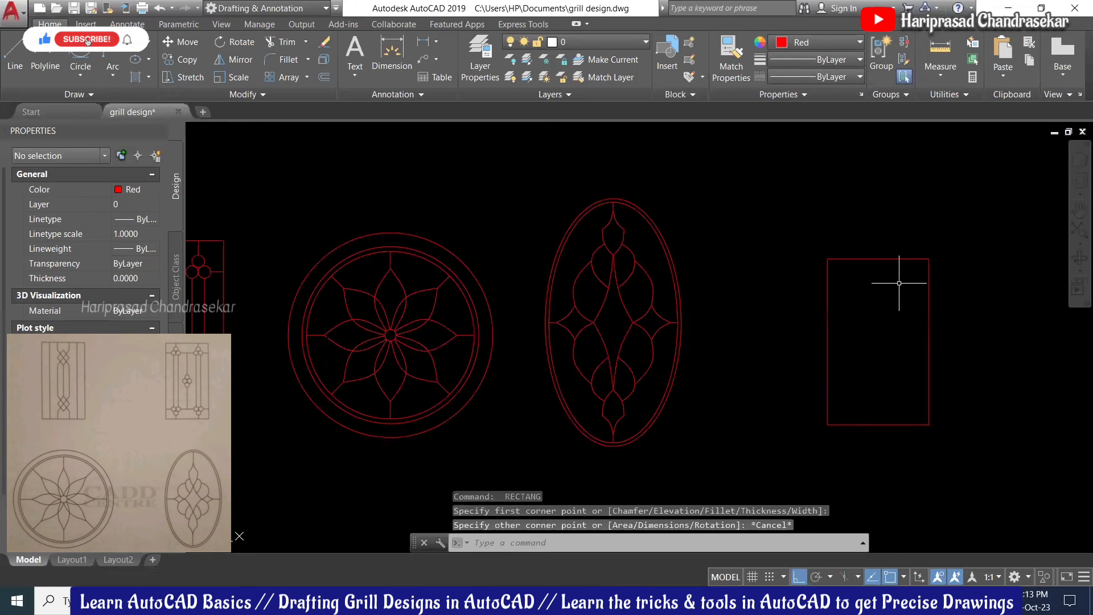
Step: Draw three vertical bars poking above the new rectangle's top edge
{"action": "type", "text": "l"}
{"action": "key", "text": "Return"}
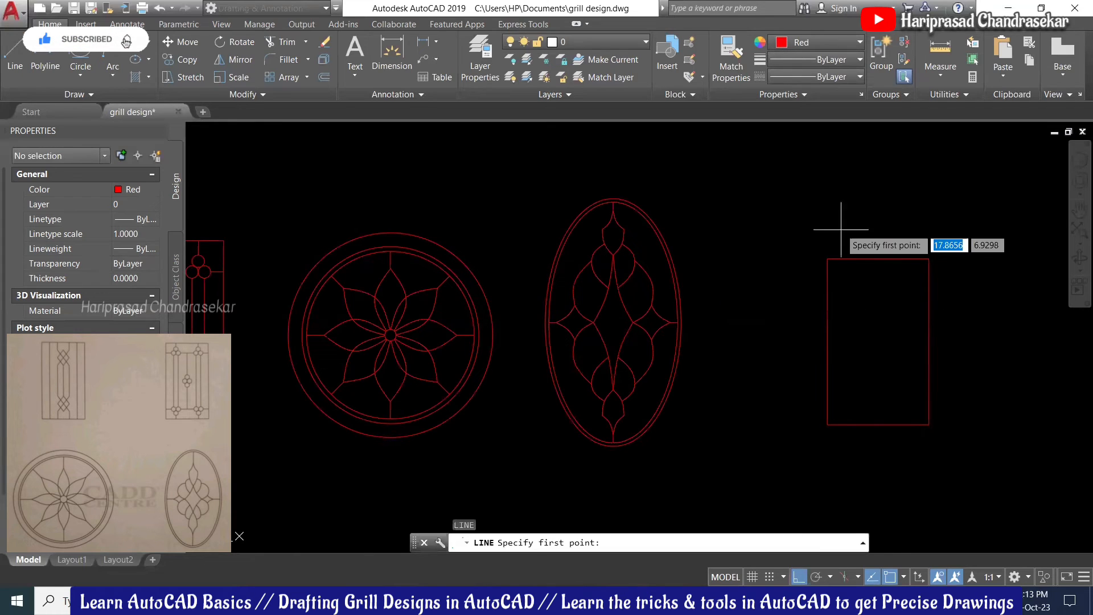
{"action": "left_click", "coordinate": [840, 243]}
{"action": "left_click", "coordinate": [840, 320]}
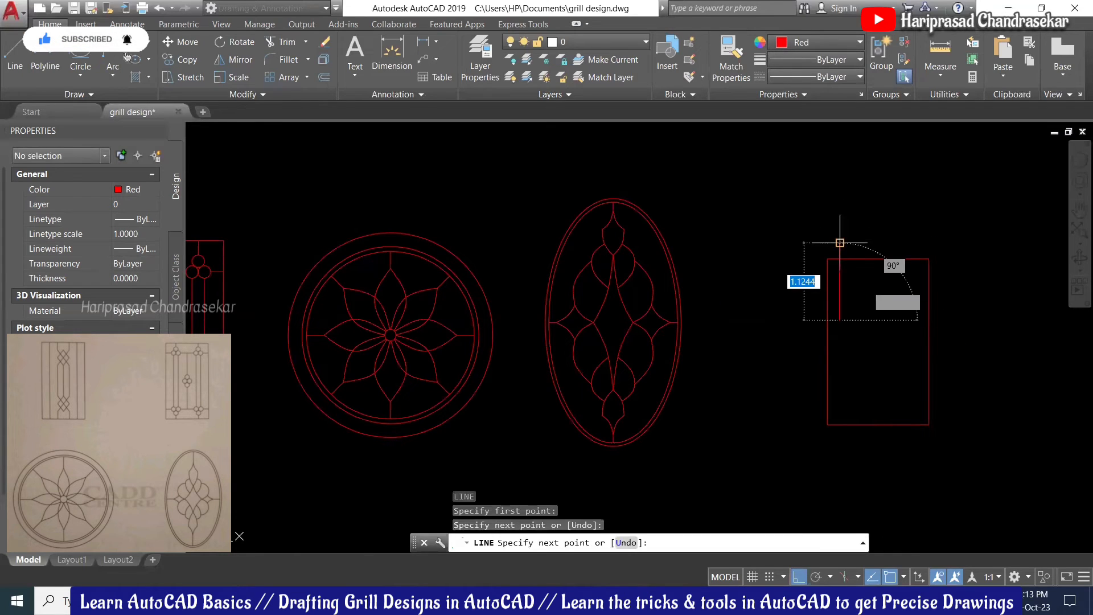
{"action": "key", "text": "Return"}
{"action": "key", "text": "Return"}
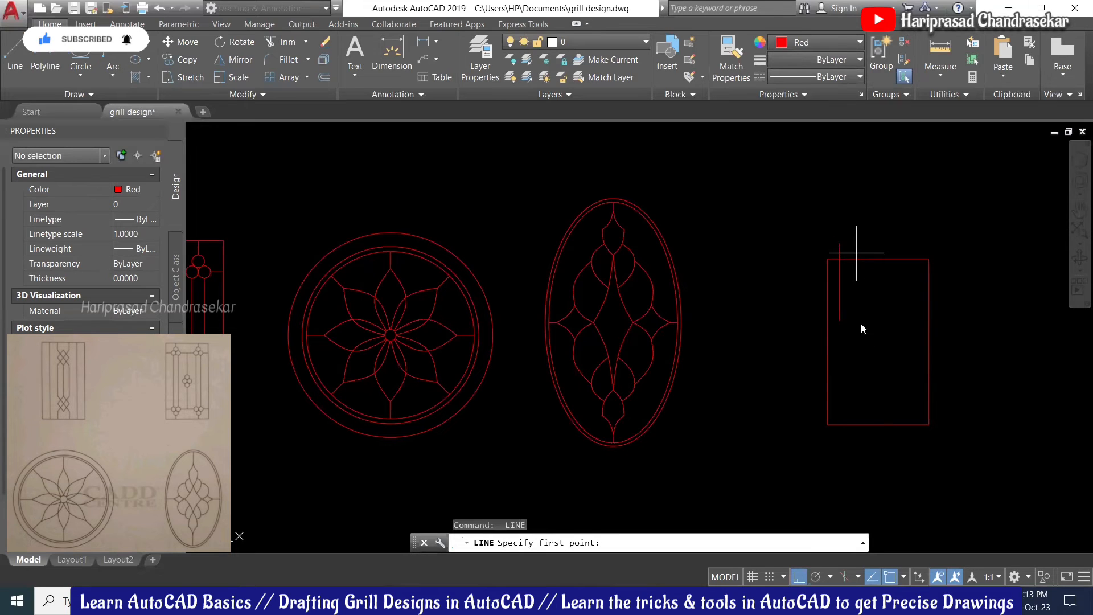
{"action": "left_click", "coordinate": [856, 260]}
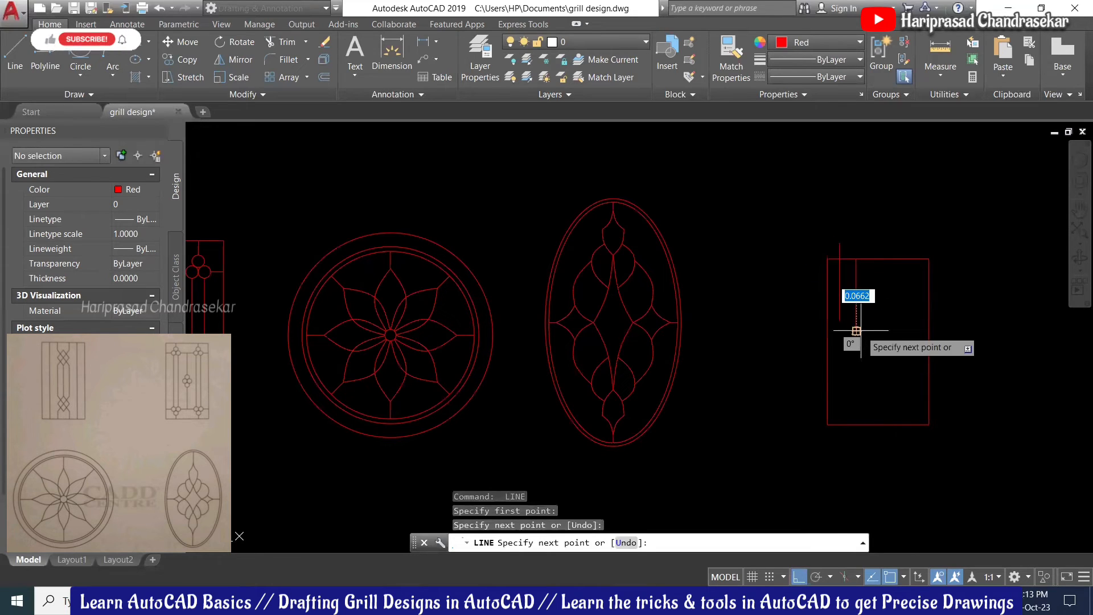
{"action": "left_click", "coordinate": [857, 330]}
{"action": "key", "text": "Return"}
{"action": "key", "text": "Return"}
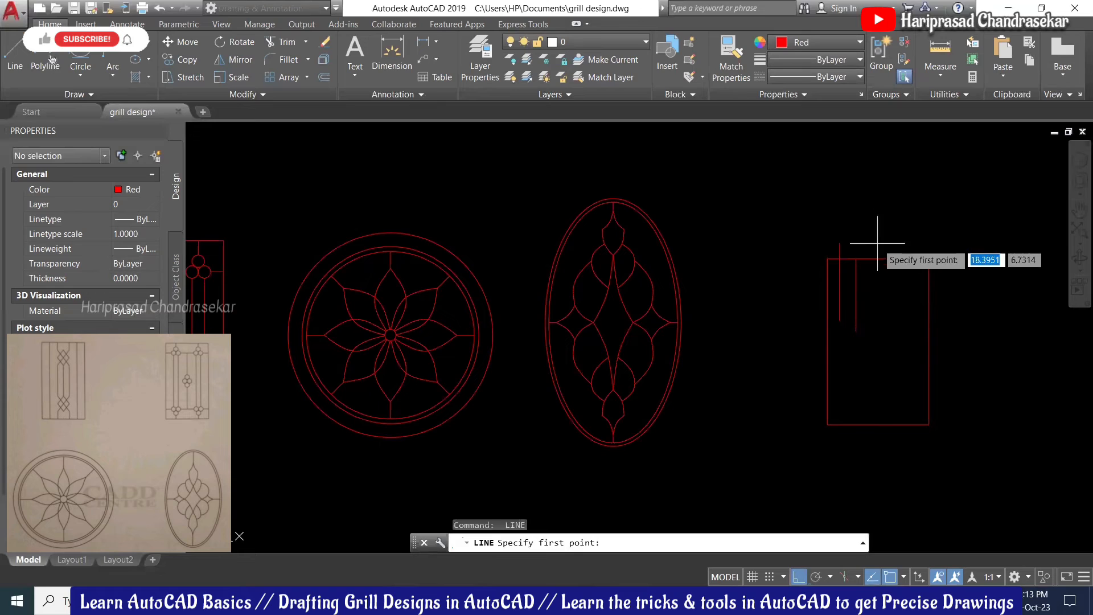
{"action": "left_click", "coordinate": [877, 243]}
{"action": "left_click", "coordinate": [877, 321]}
{"action": "key", "text": "Return"}
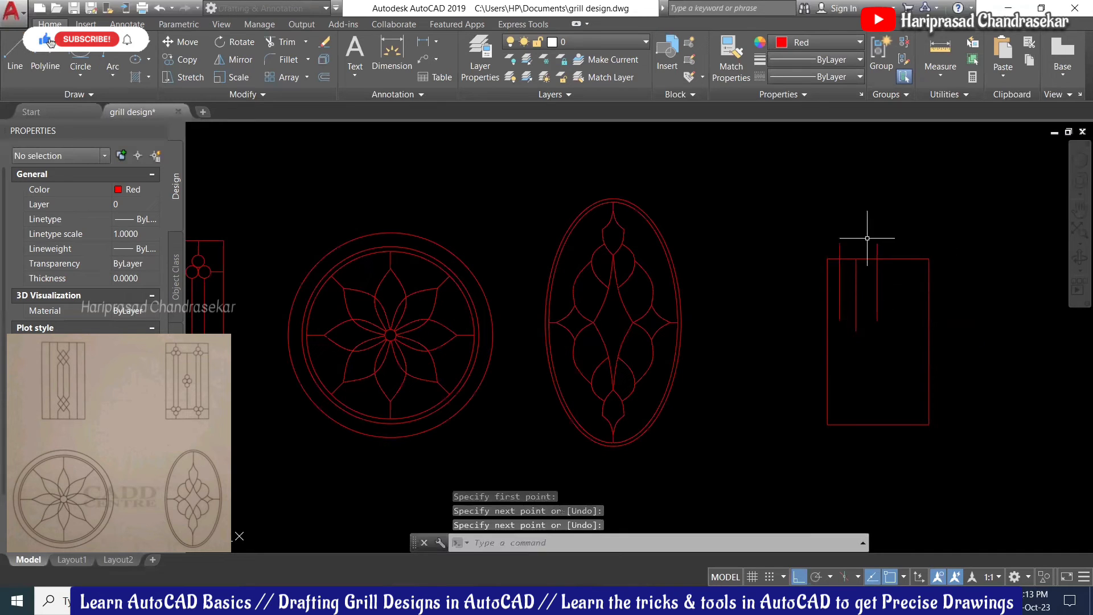
{"action": "scroll", "coordinate": [864, 250], "scroll_direction": "up", "scroll_amount": 3}
Step: Try stretching the middle bar's top endpoint, cancel it, and start TRIM
{"action": "left_click", "coordinate": [847, 300]}
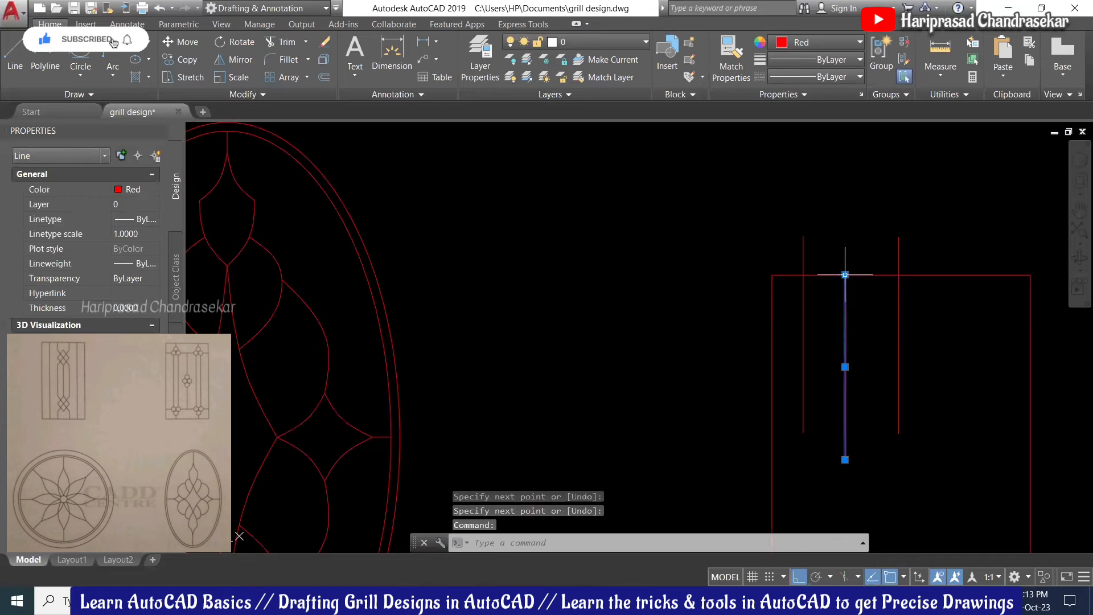
{"action": "left_click", "coordinate": [845, 274]}
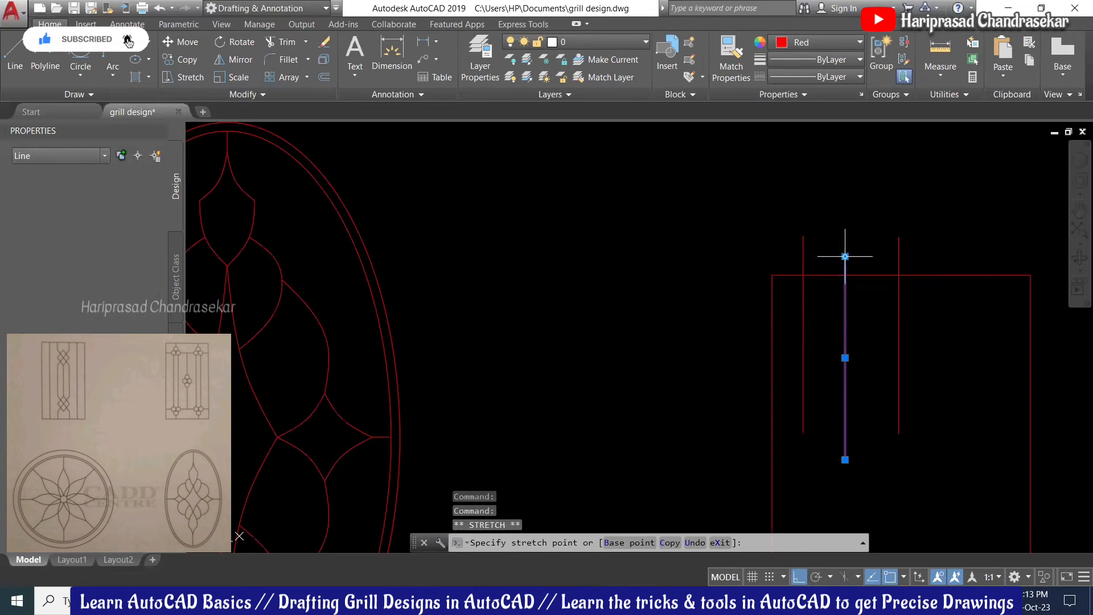
{"action": "key", "text": "Escape"}
{"action": "key", "text": "Escape"}
{"action": "scroll", "coordinate": [850, 219], "scroll_direction": "down", "scroll_amount": 2}
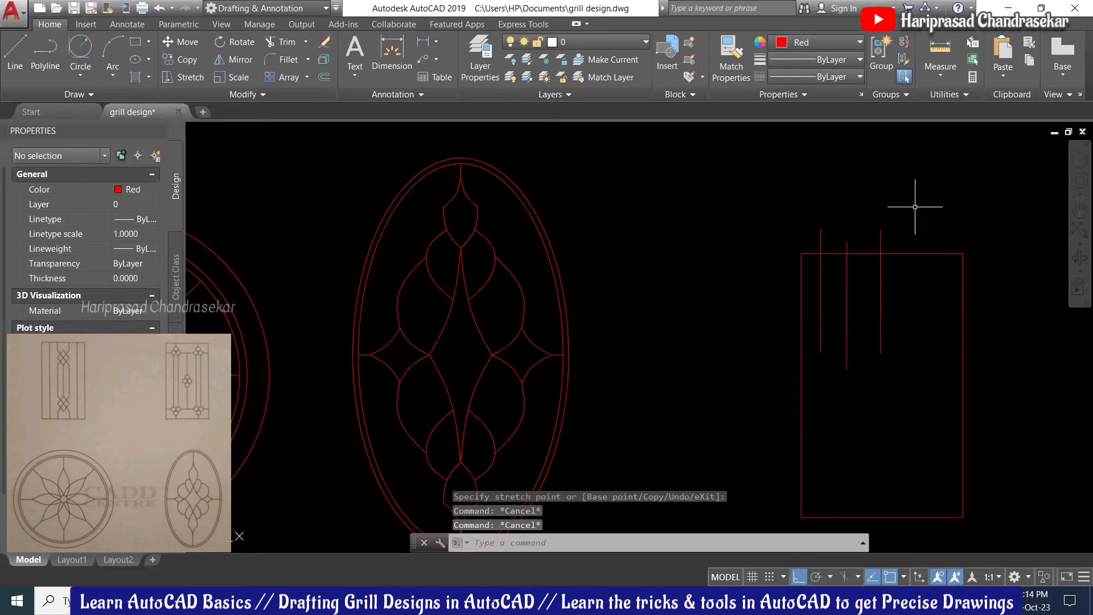
{"action": "type", "text": "TR"}
{"action": "key", "text": "Return"}
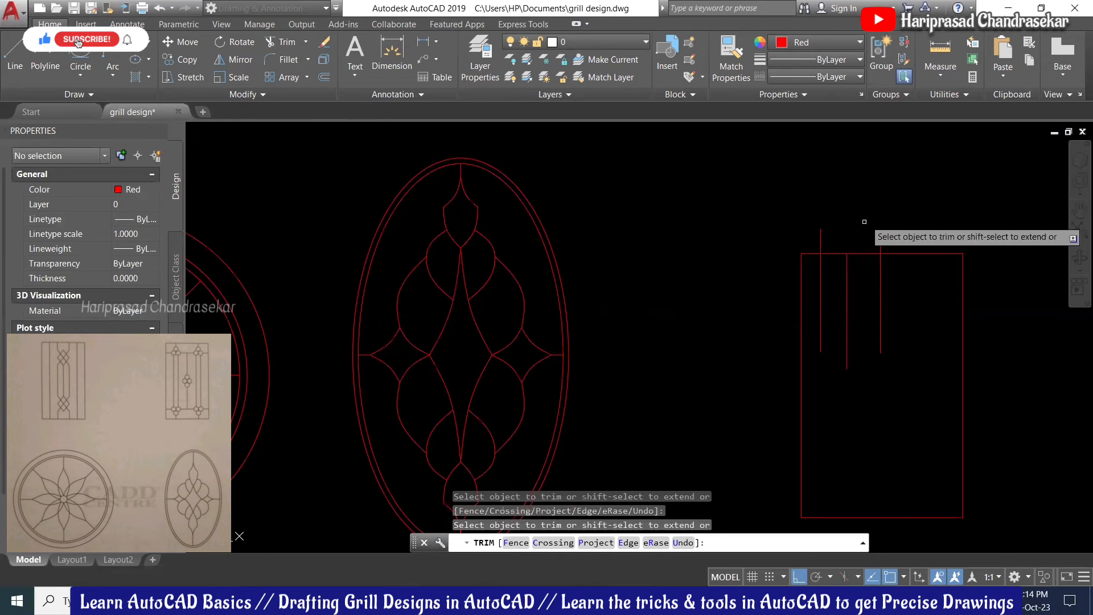
Step: Trim the left and right bars flush with the frame's top edge
{"action": "left_click", "coordinate": [821, 226]}
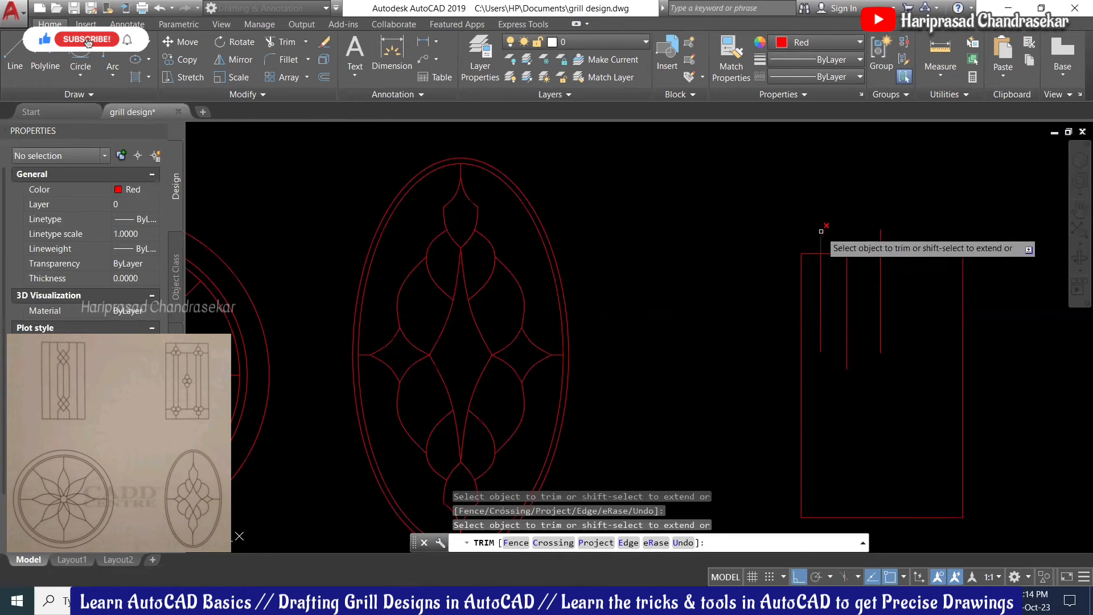
{"action": "left_click", "coordinate": [878, 235]}
{"action": "key", "text": "Escape"}
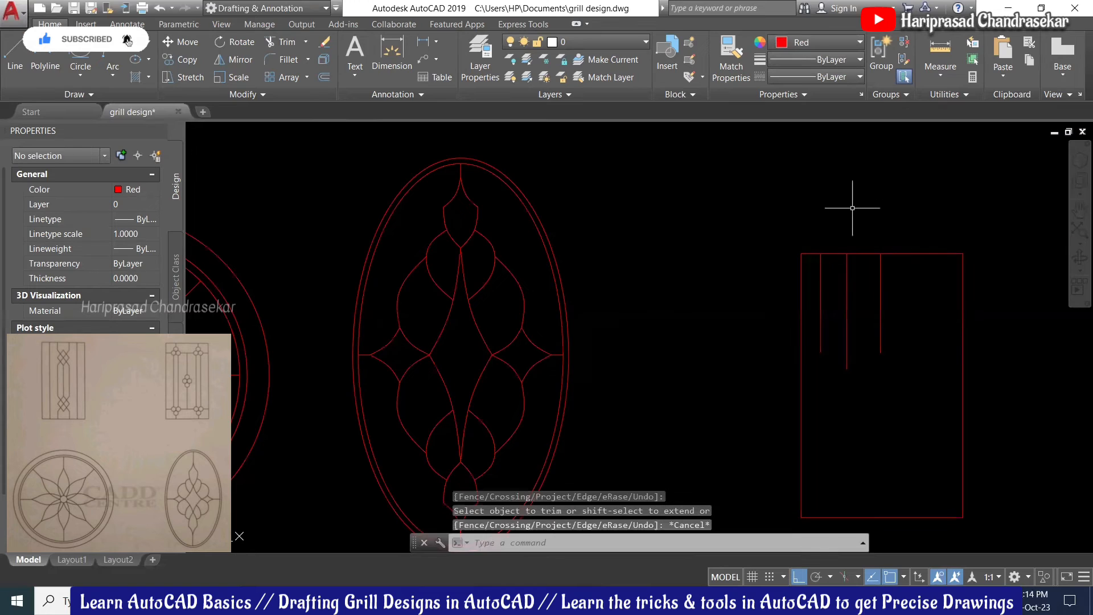
Step: Extend the bars' lower ends toward the frame bottom, then undo the extension
{"action": "type", "text": "ex"}
{"action": "key", "text": "Return"}
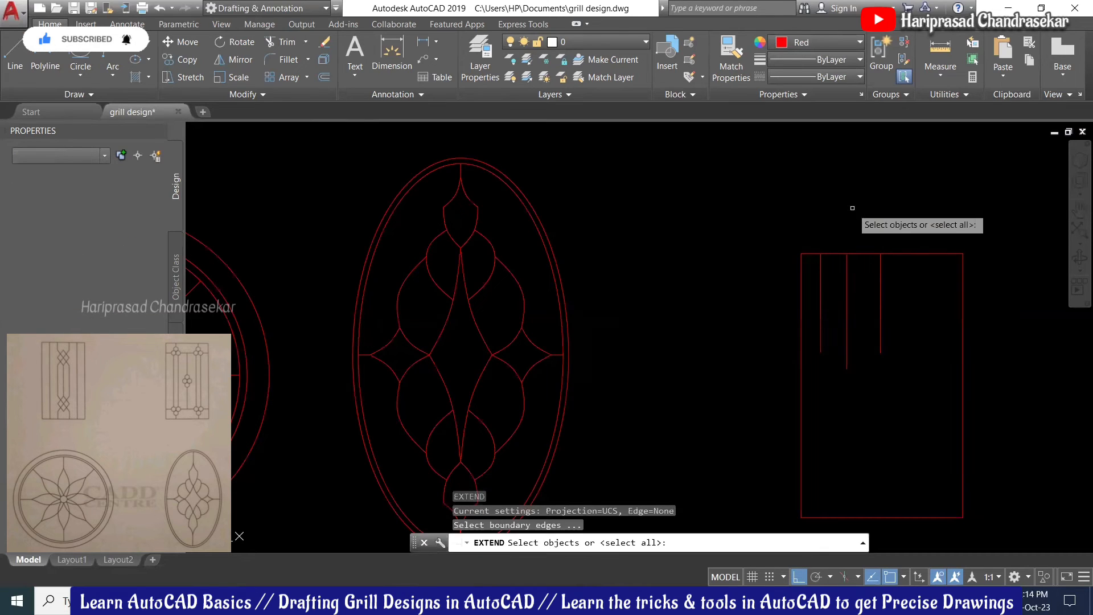
{"action": "key", "text": "Return"}
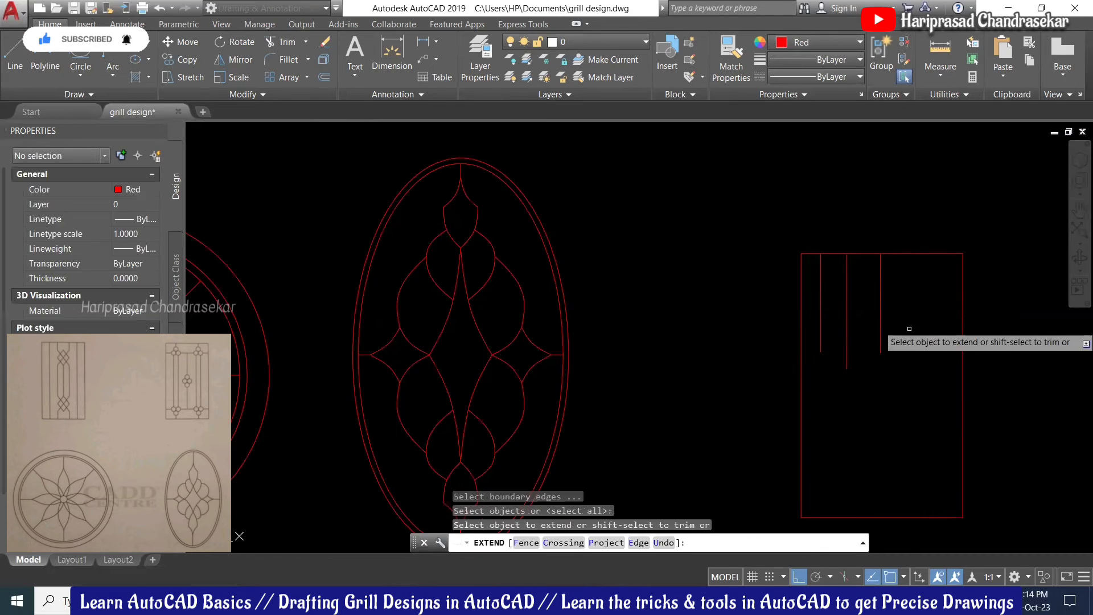
{"action": "left_click", "coordinate": [908, 317]}
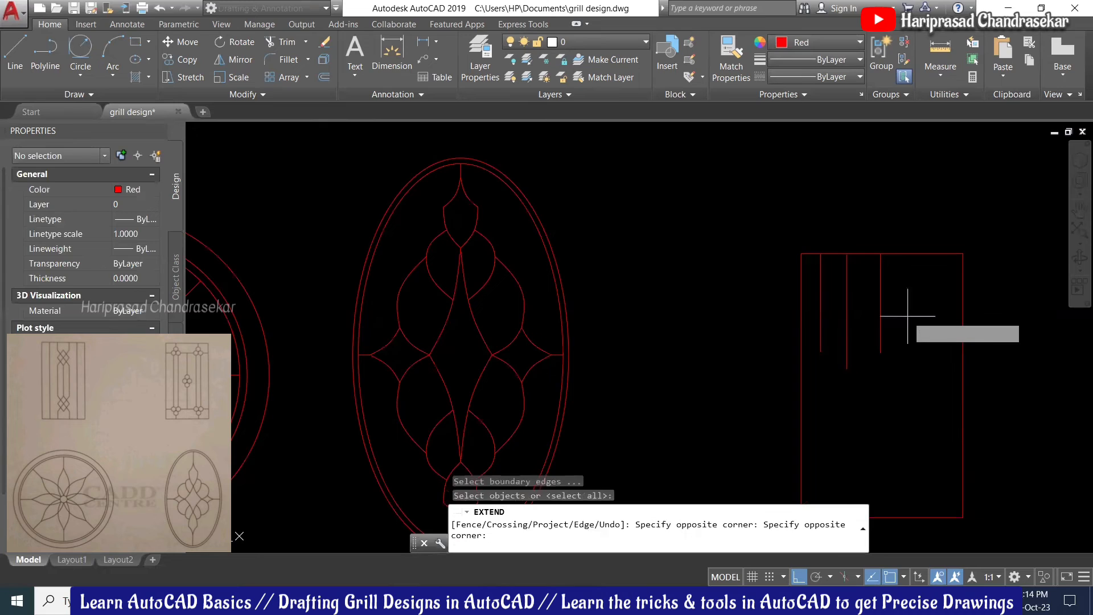
{"action": "left_click", "coordinate": [821, 347]}
{"action": "scroll", "coordinate": [814, 344], "scroll_direction": "down", "scroll_amount": 3}
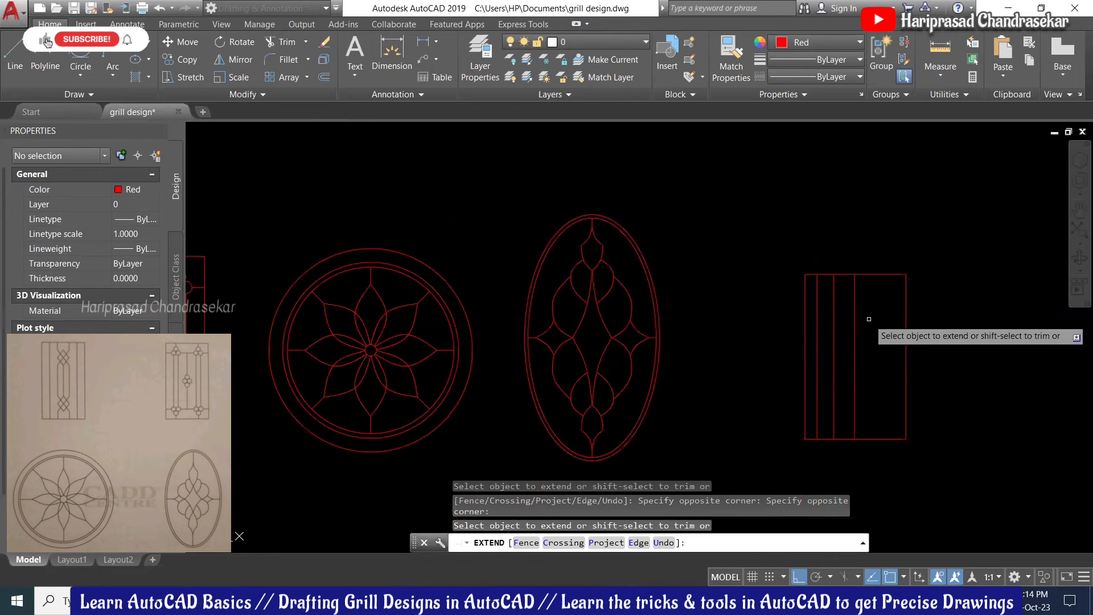
{"action": "key", "text": "Return"}
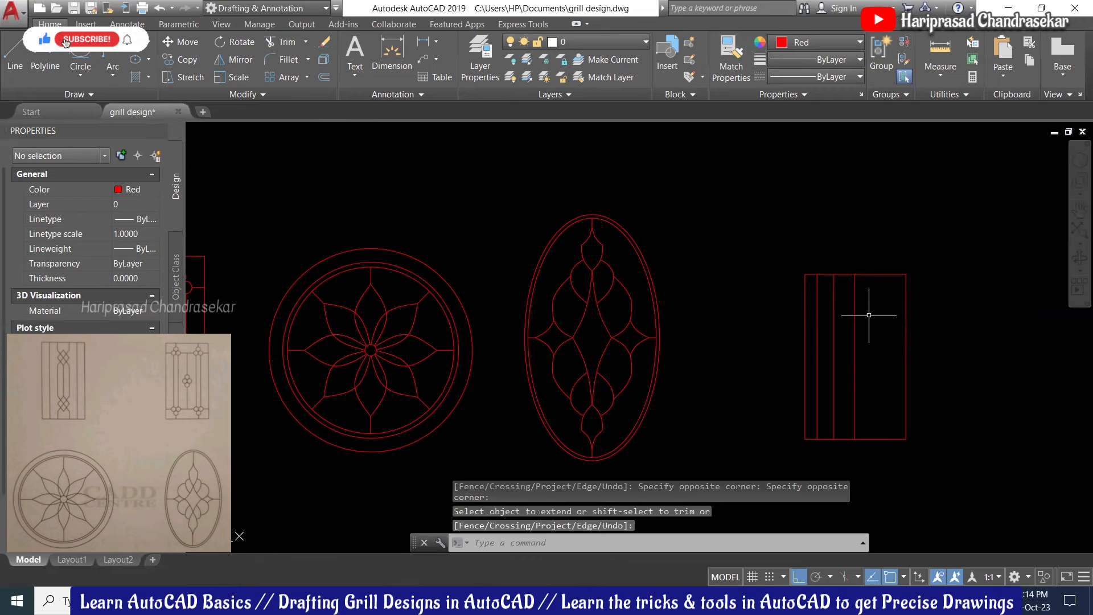
{"action": "key", "text": "ctrl+z"}
{"action": "type", "text": "l"}
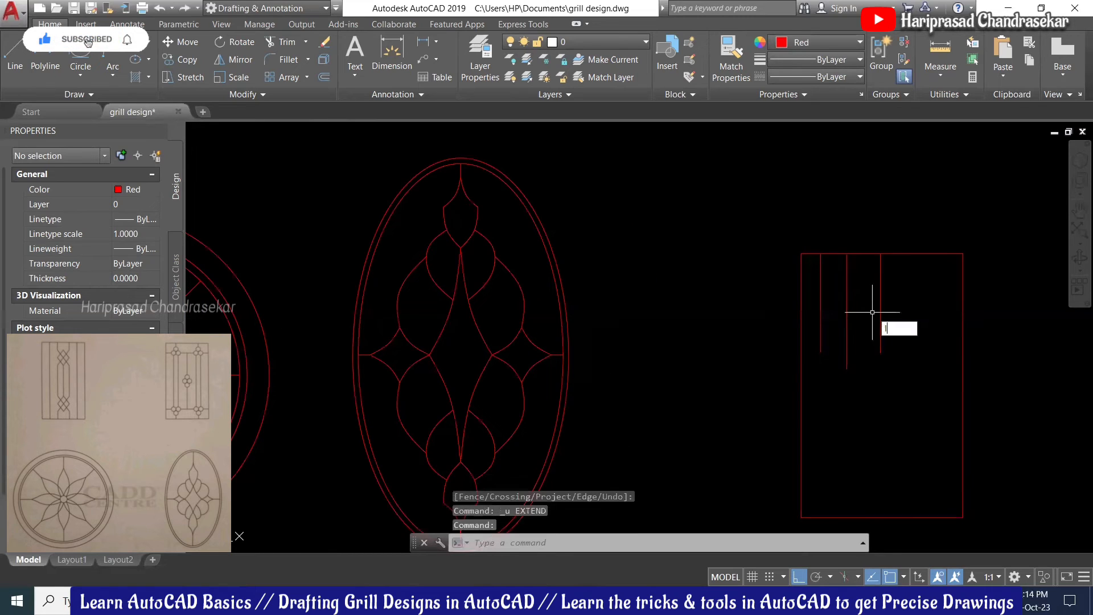
{"action": "key", "text": "Return"}
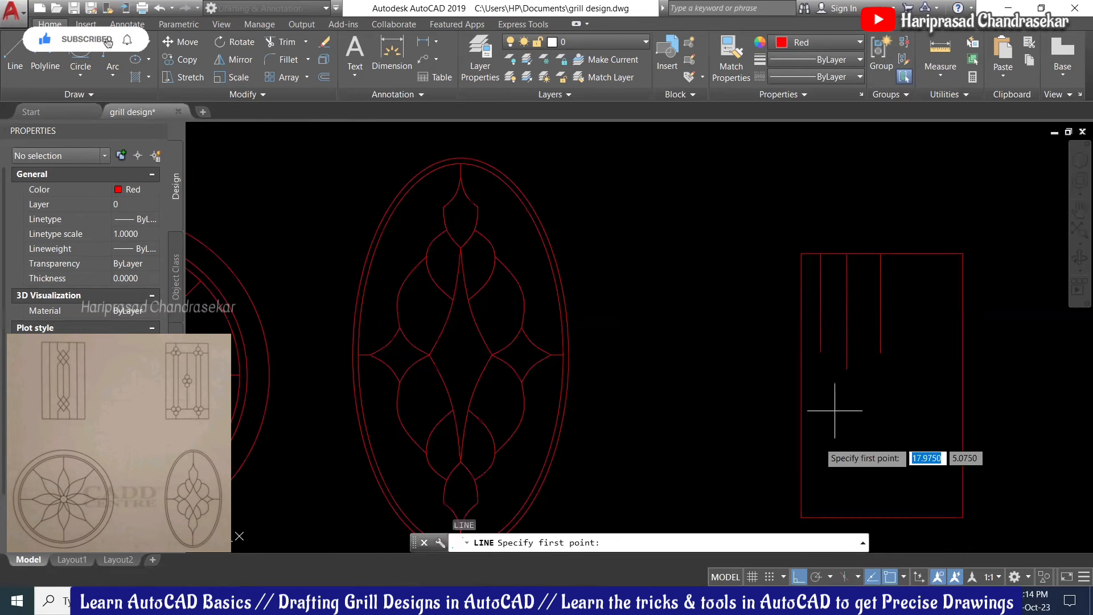
Step: Draw a horizontal crossbar edge to edge across the rectangle's lower part
{"action": "left_click", "coordinate": [801, 432]}
{"action": "left_click", "coordinate": [961, 431]}
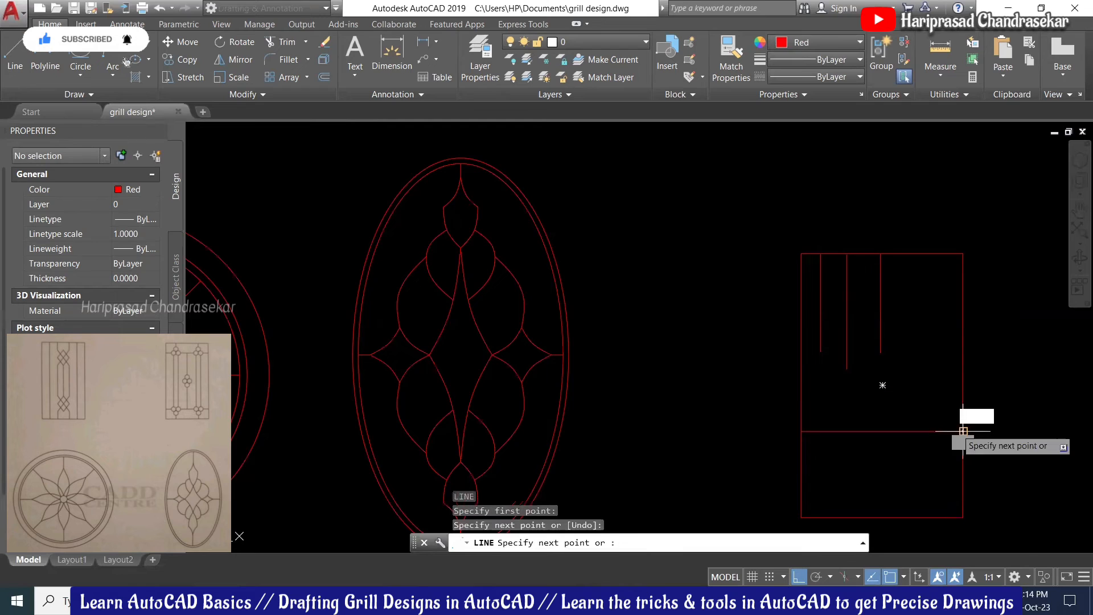
{"action": "key", "text": "Escape"}
{"action": "scroll", "coordinate": [880, 405], "scroll_direction": "down", "scroll_amount": 2}
{"action": "scroll", "coordinate": [877, 425], "scroll_direction": "up", "scroll_amount": 2}
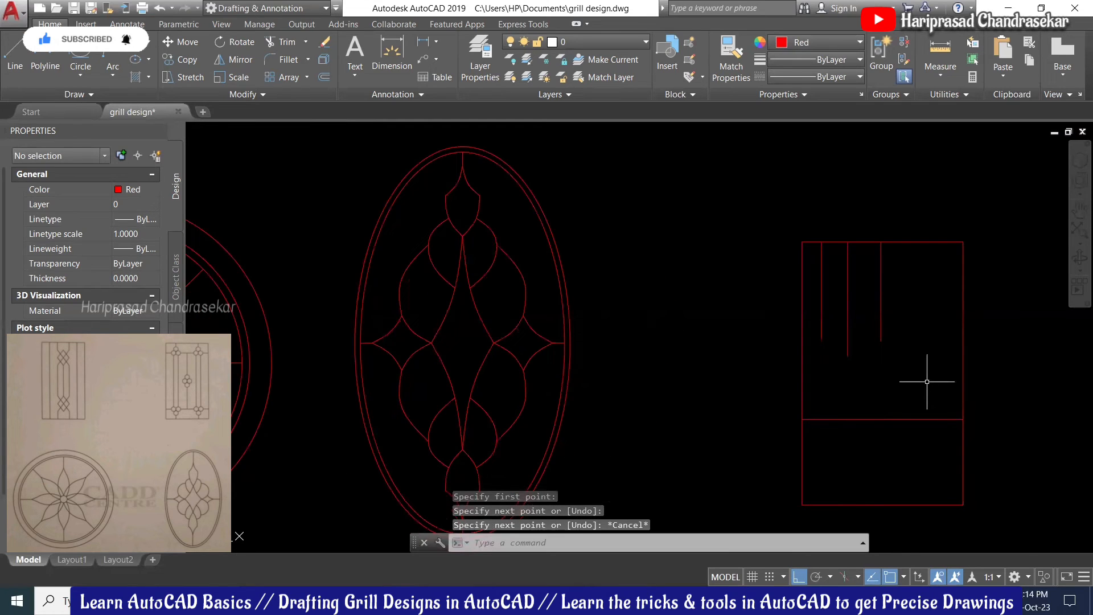
Step: Extend the three vertical bars to the frame's bottom edge, using the frame as boundary
{"action": "type", "text": "EX"}
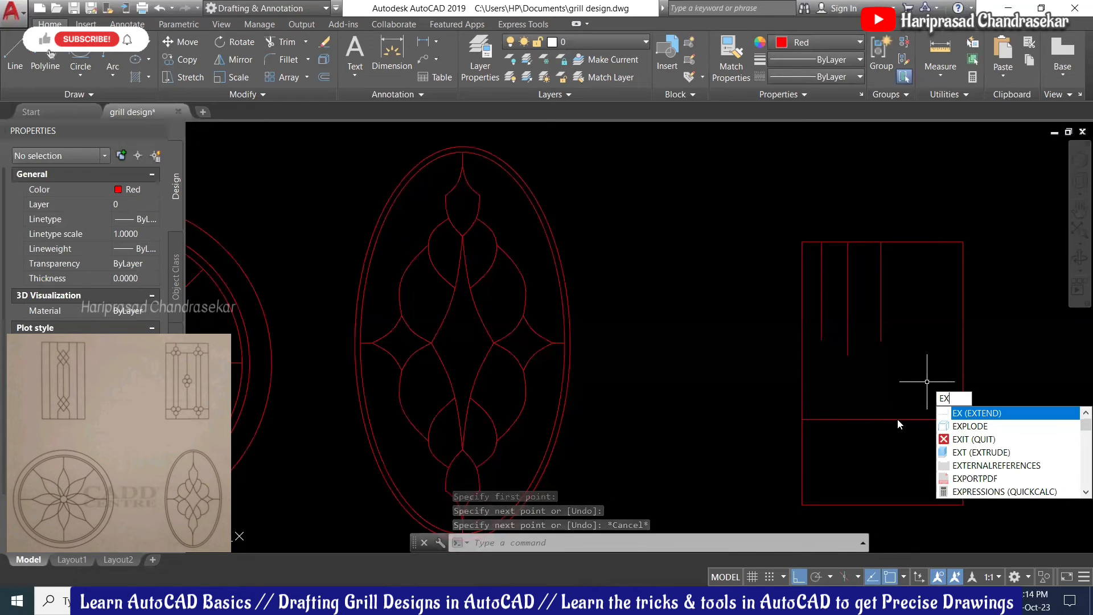
{"action": "key", "text": "Return"}
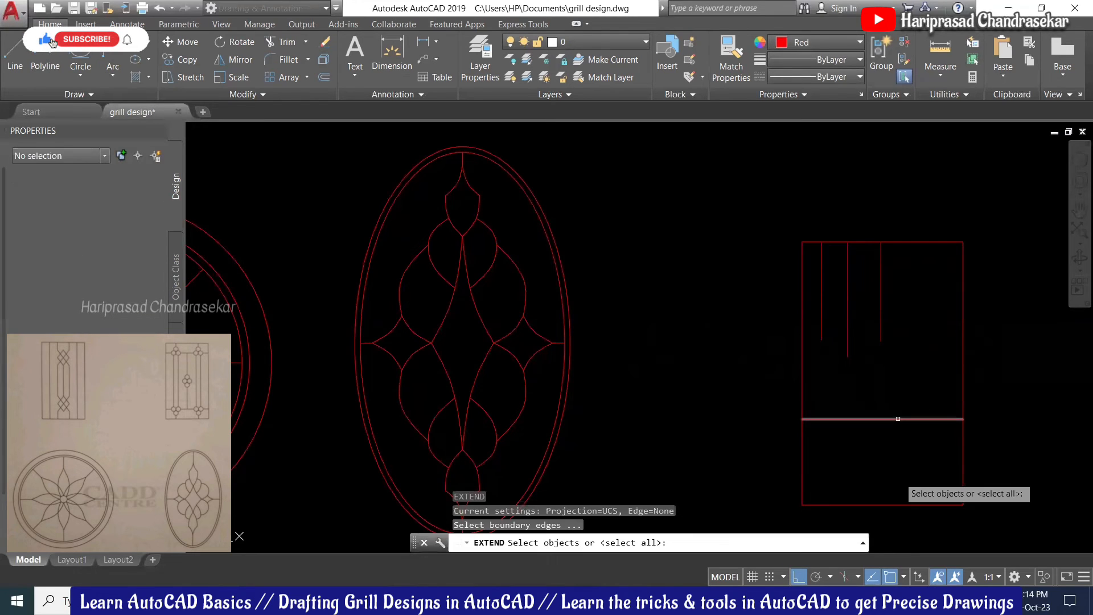
{"action": "left_click", "coordinate": [890, 504]}
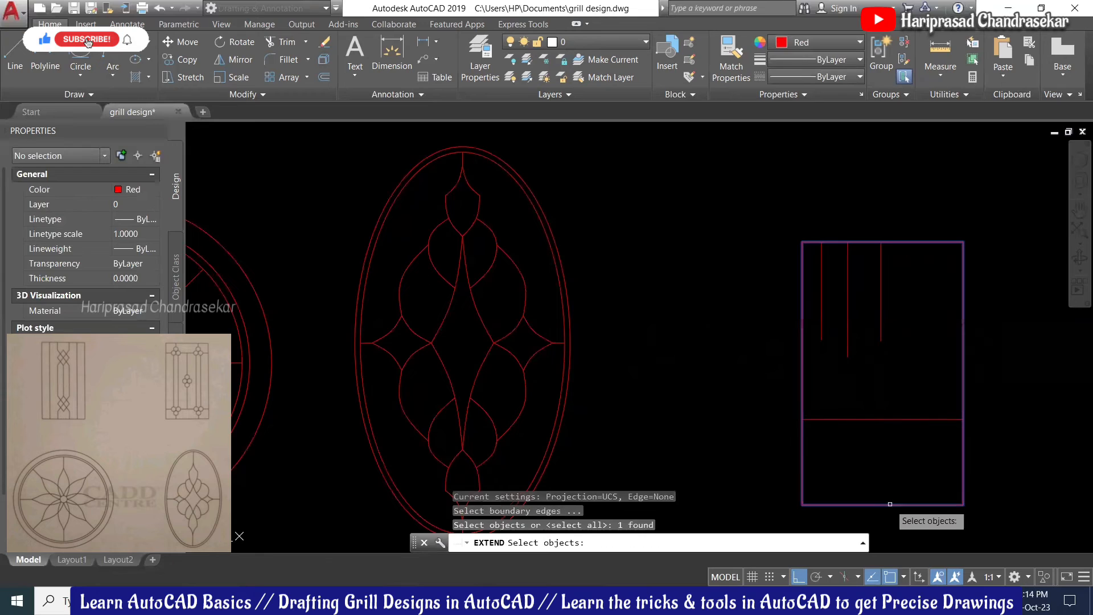
{"action": "key", "text": "Return"}
{"action": "left_click", "coordinate": [939, 285]}
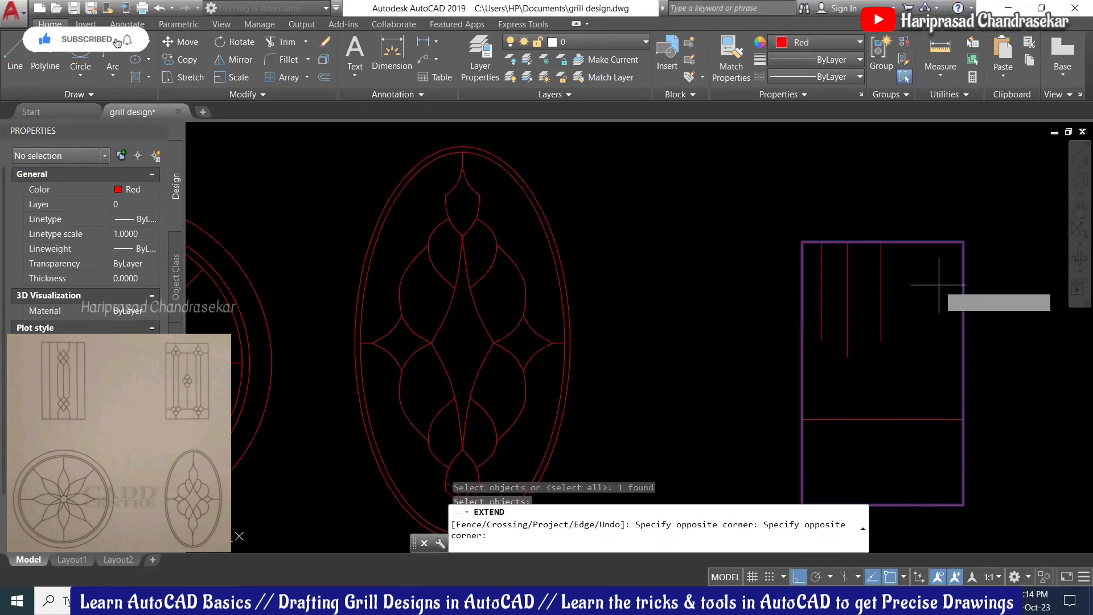
{"action": "left_click", "coordinate": [808, 307]}
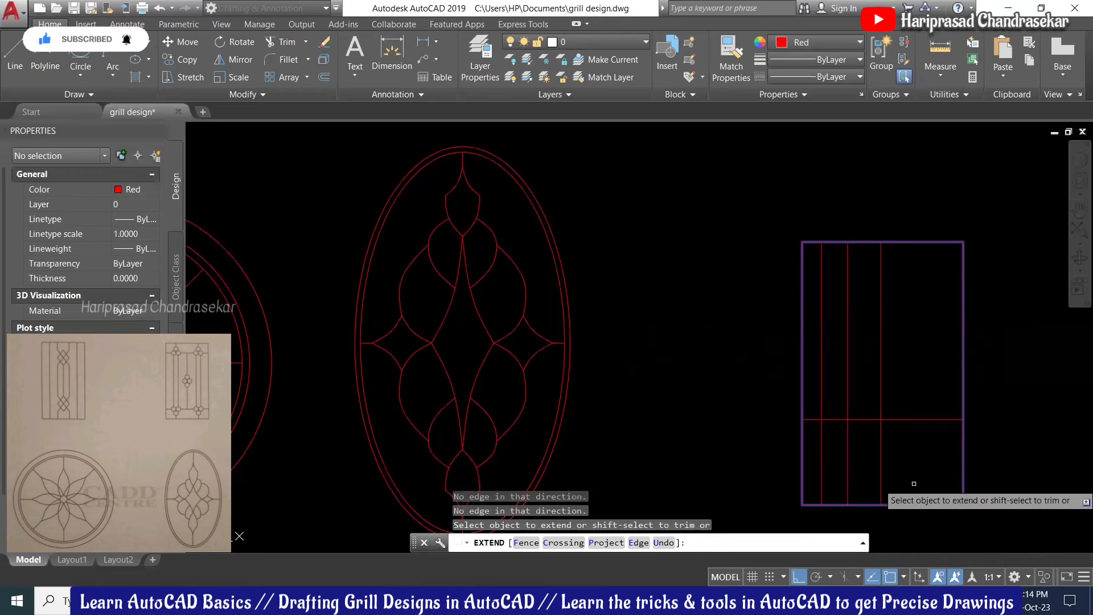
{"action": "key", "text": "Return"}
{"action": "scroll", "coordinate": [908, 453], "scroll_direction": "down", "scroll_amount": 2}
{"action": "scroll", "coordinate": [903, 450], "scroll_direction": "up", "scroll_amount": 2}
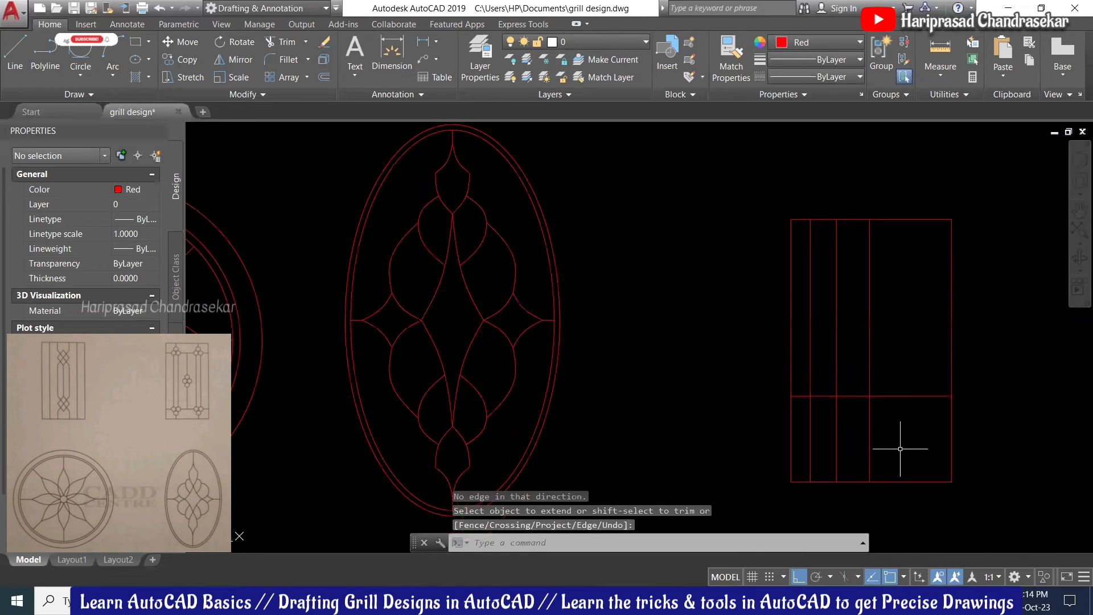
{"action": "scroll", "coordinate": [880, 427], "scroll_direction": "down", "scroll_amount": 2}
{"action": "scroll", "coordinate": [883, 378], "scroll_direction": "up", "scroll_amount": 2}
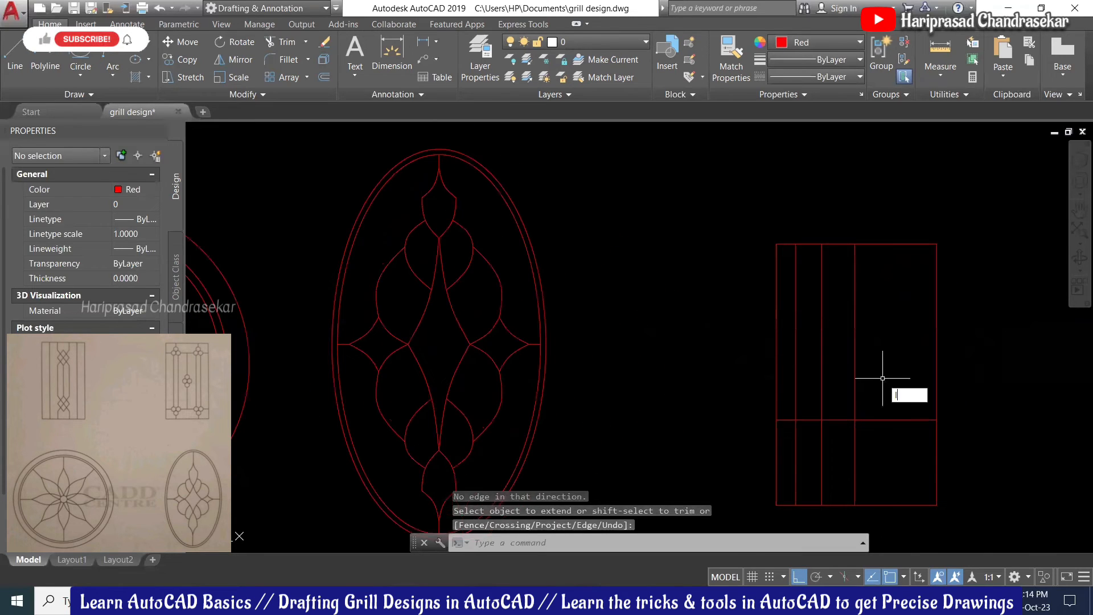
Step: Draw a horizontal line across the middle of the rectangular frame
{"action": "type", "text": "l"}
{"action": "key", "text": "Return"}
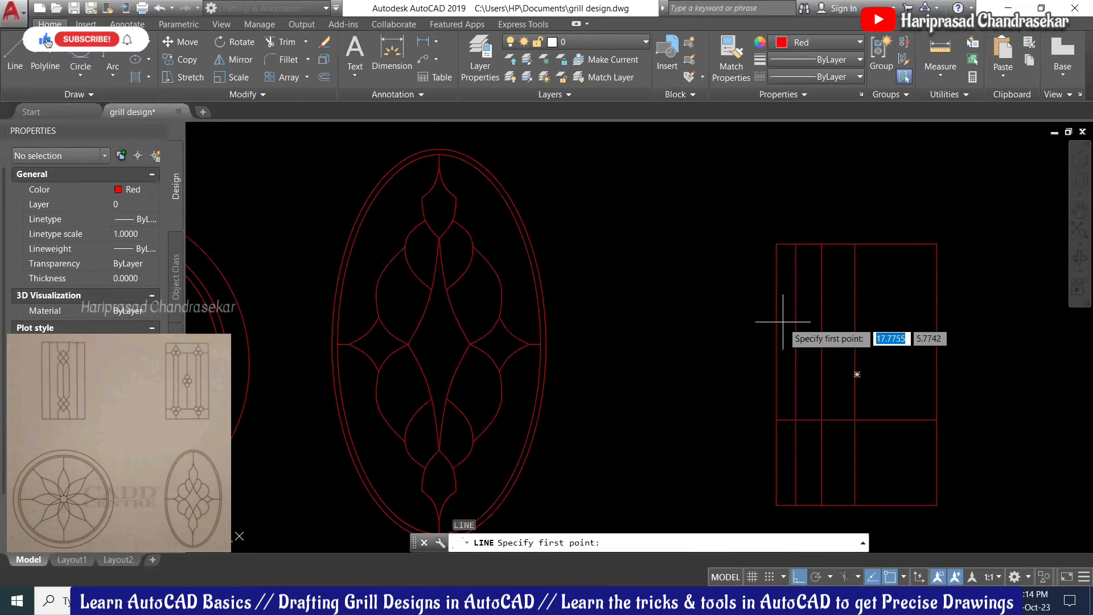
{"action": "left_click", "coordinate": [778, 321]}
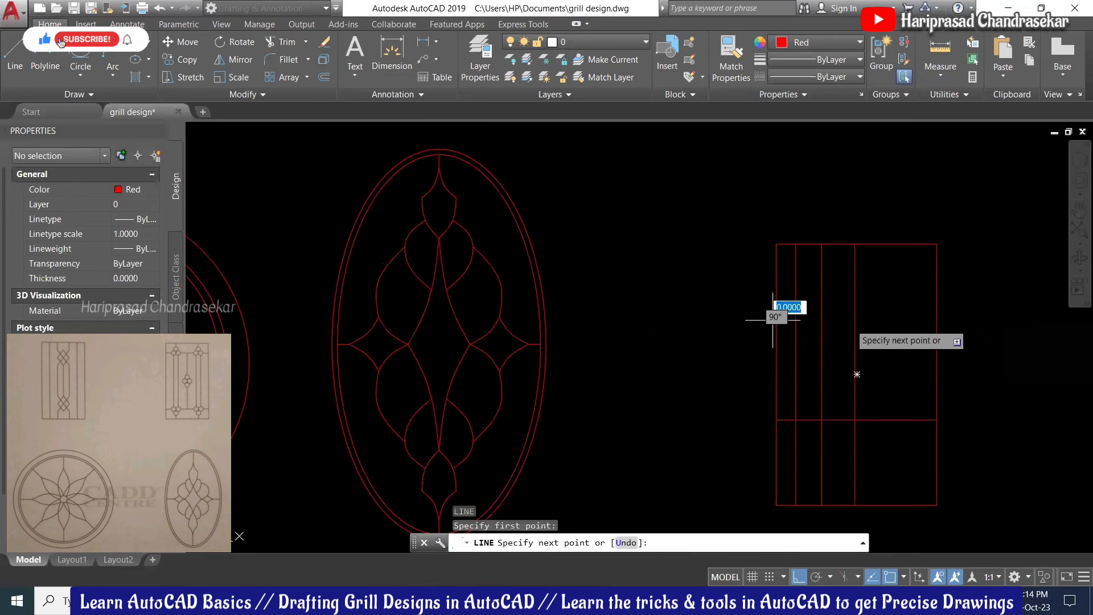
{"action": "left_click", "coordinate": [934, 315]}
{"action": "key", "text": "Escape"}
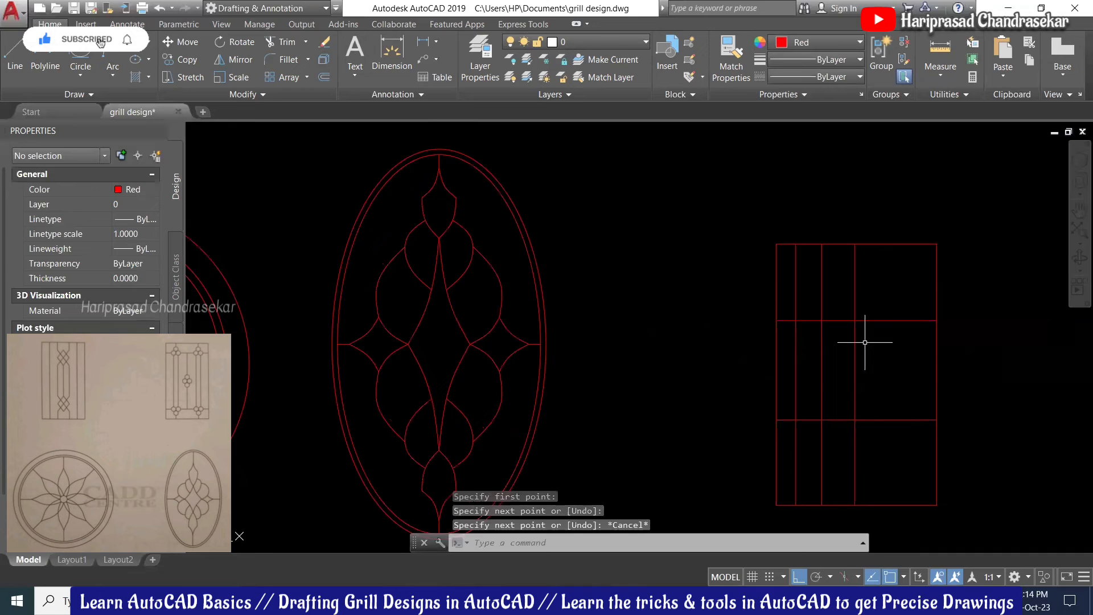
{"action": "type", "text": "tr"}
{"action": "key", "text": "Return"}
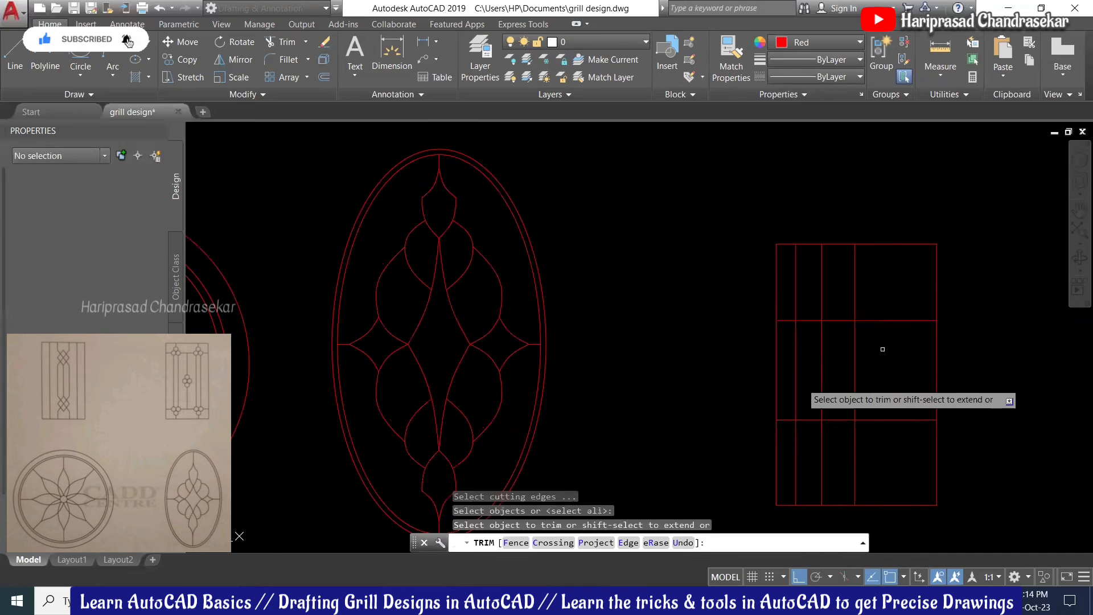
{"action": "left_click", "coordinate": [882, 349]}
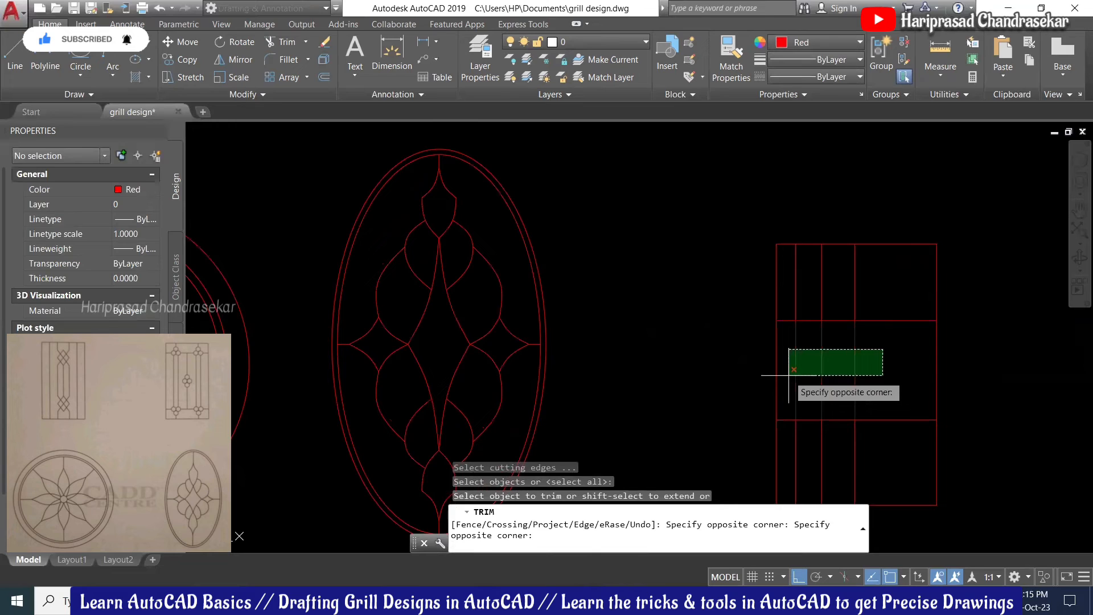
{"action": "key", "text": "Escape"}
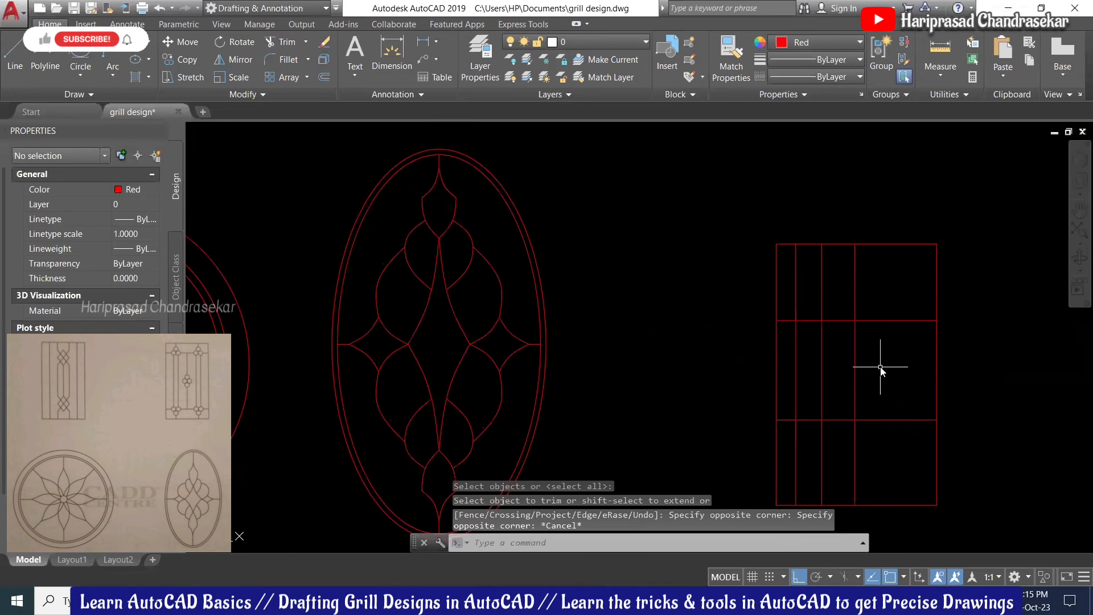
Step: Trim the vertical bars above the middle horizontal line
{"action": "type", "text": "tr"}
{"action": "key", "text": "Return"}
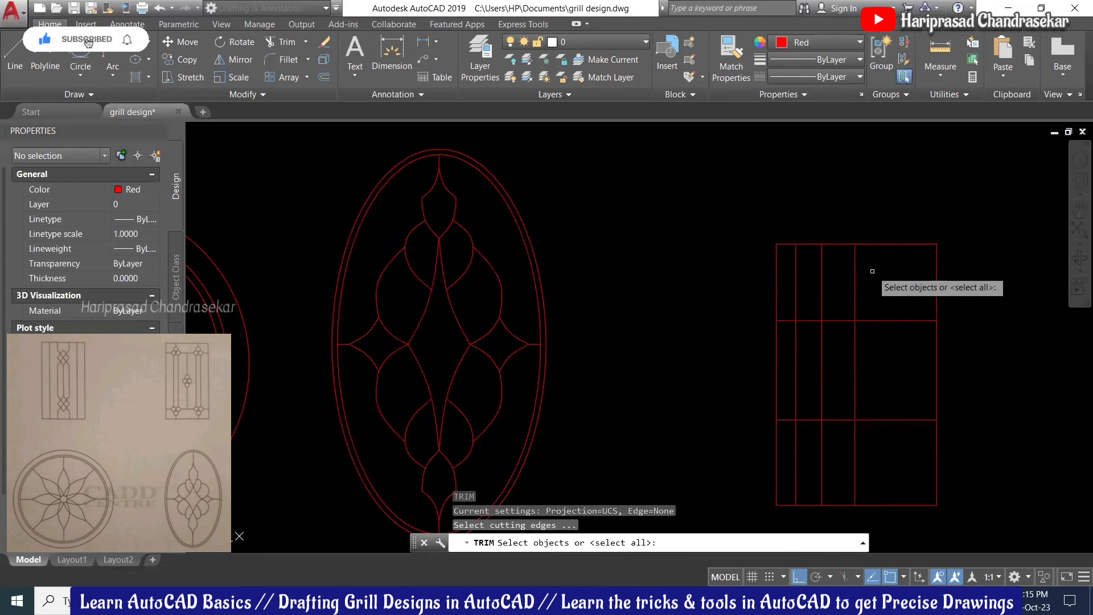
{"action": "left_click", "coordinate": [881, 321]}
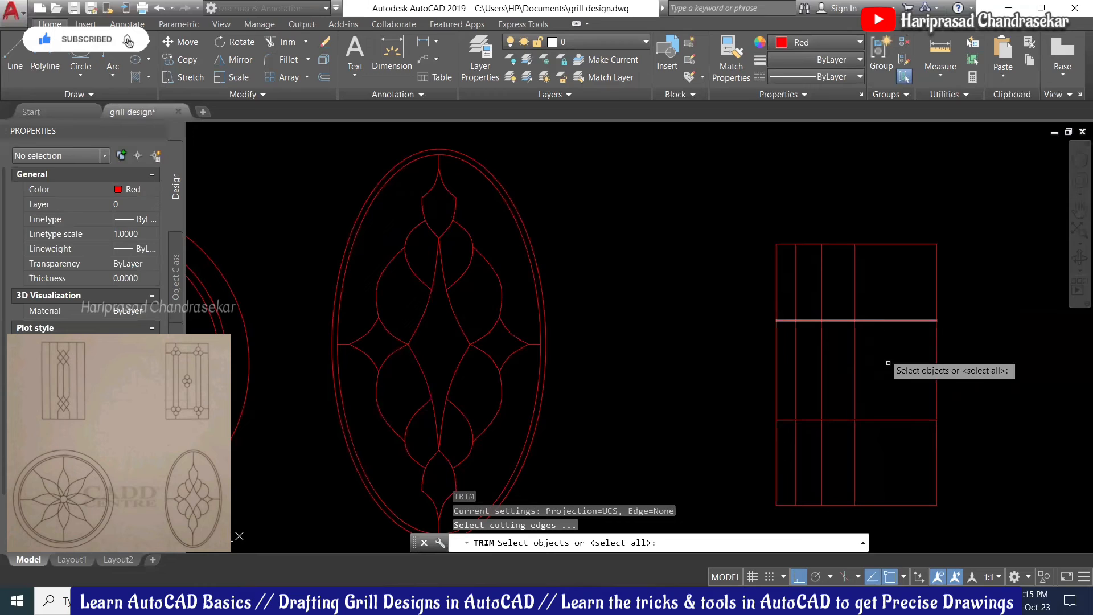
{"action": "left_click", "coordinate": [875, 321]}
{"action": "key", "text": "Return"}
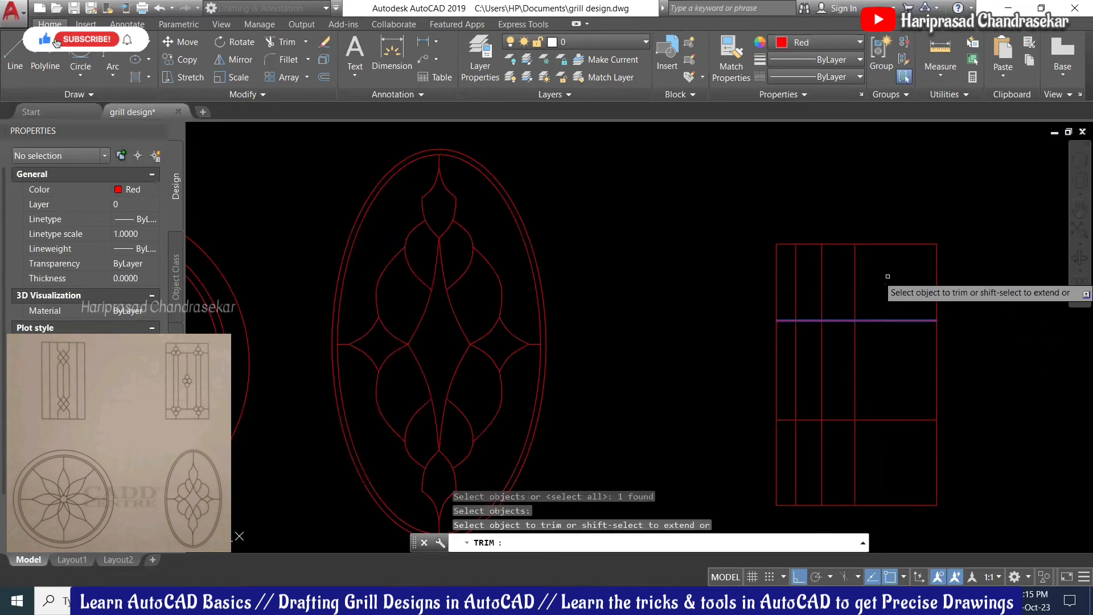
{"action": "left_click", "coordinate": [888, 275]}
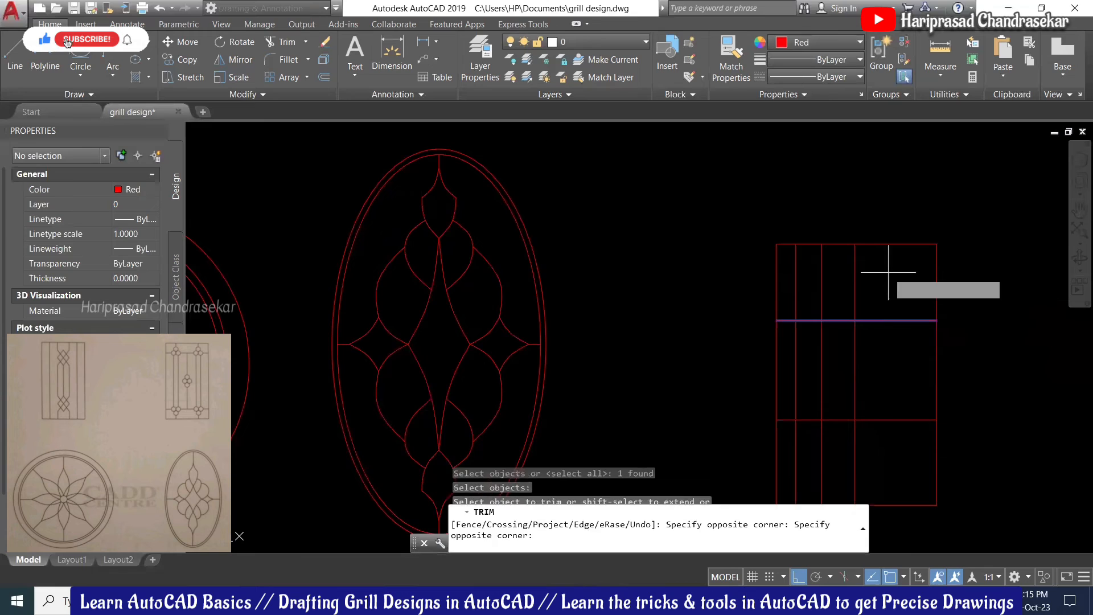
{"action": "left_click", "coordinate": [787, 290]}
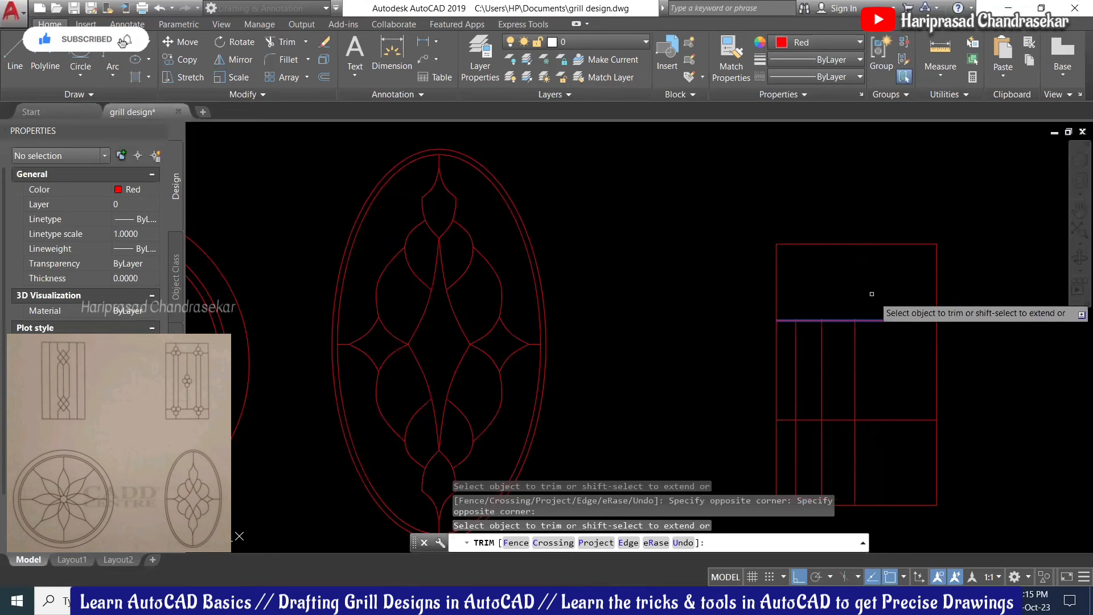
{"action": "key", "text": "Return"}
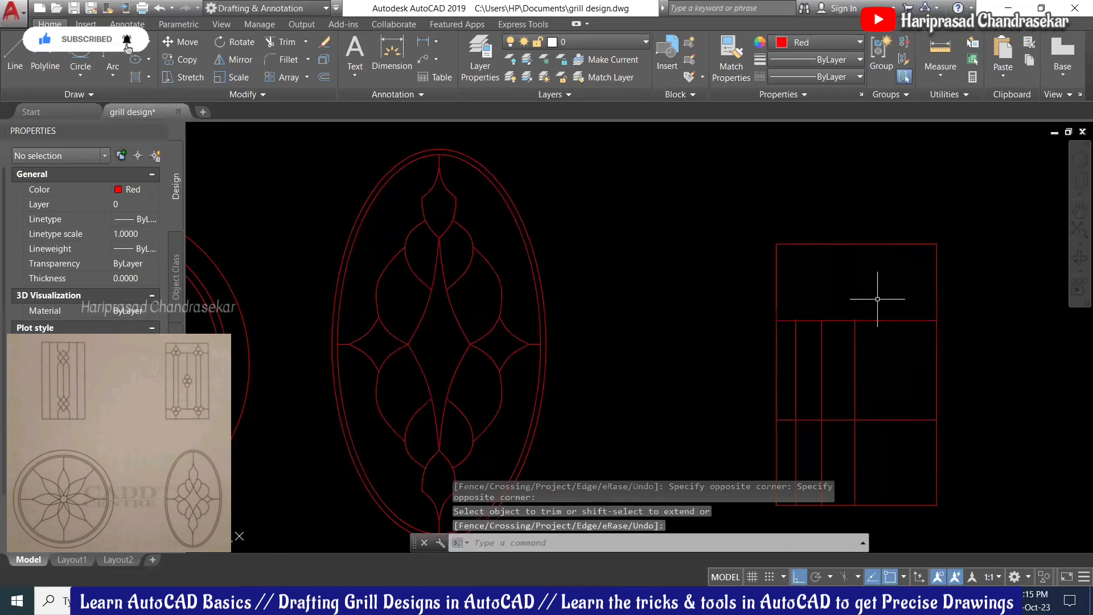
{"action": "scroll", "coordinate": [879, 317], "scroll_direction": "down", "scroll_amount": 1}
{"action": "scroll", "coordinate": [877, 321], "scroll_direction": "up", "scroll_amount": 1}
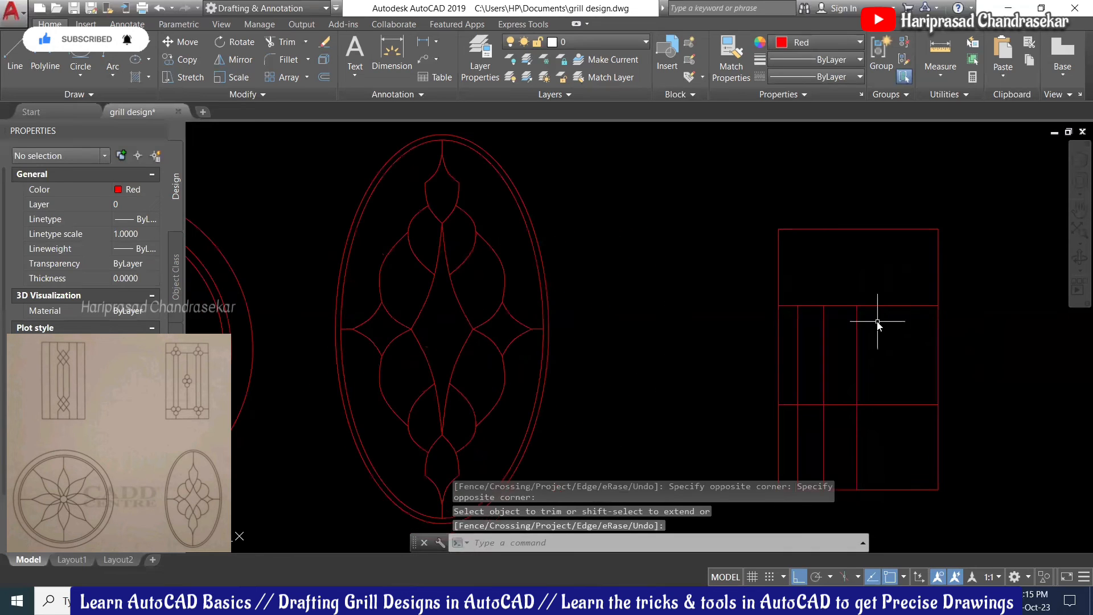
Step: Trim the lower bars and stray horizontals, leaving a narrow and a wider inner box
{"action": "type", "text": "tr"}
{"action": "key", "text": "Return"}
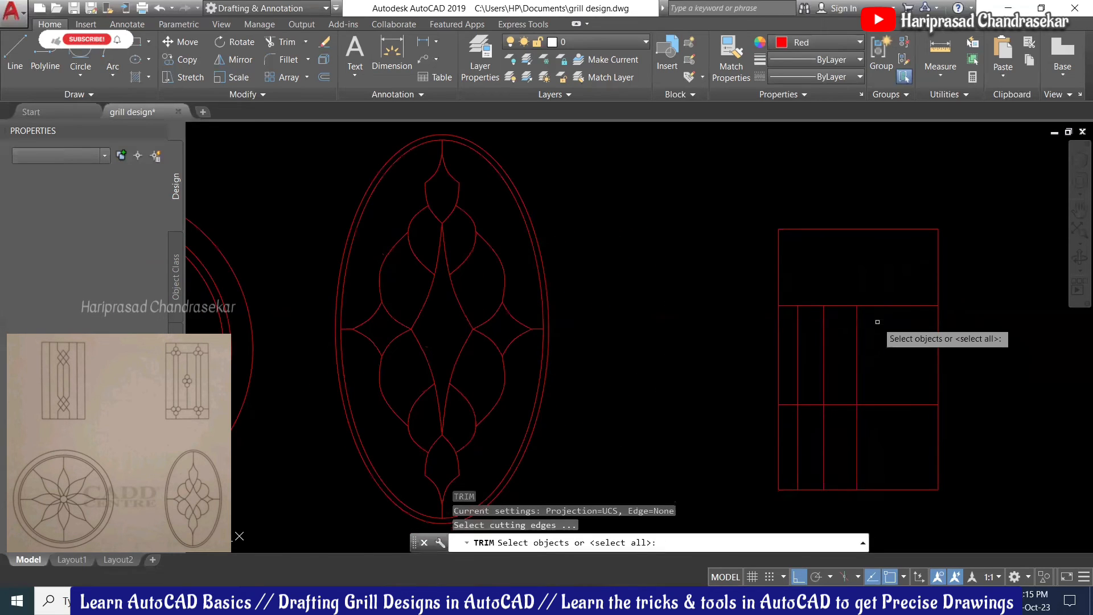
{"action": "key", "text": "Return"}
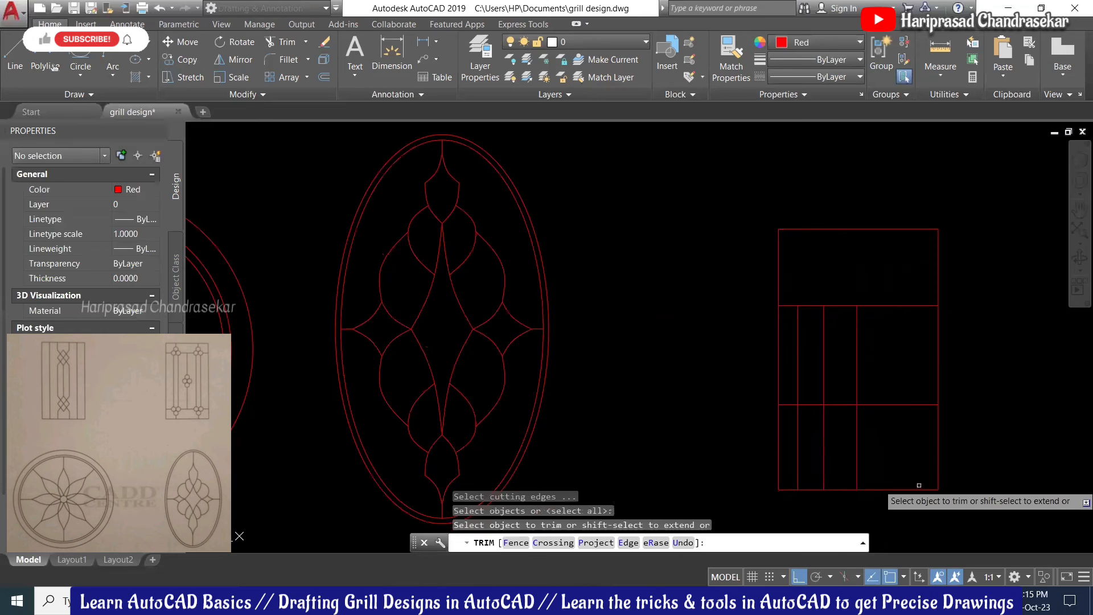
{"action": "left_click", "coordinate": [900, 453]}
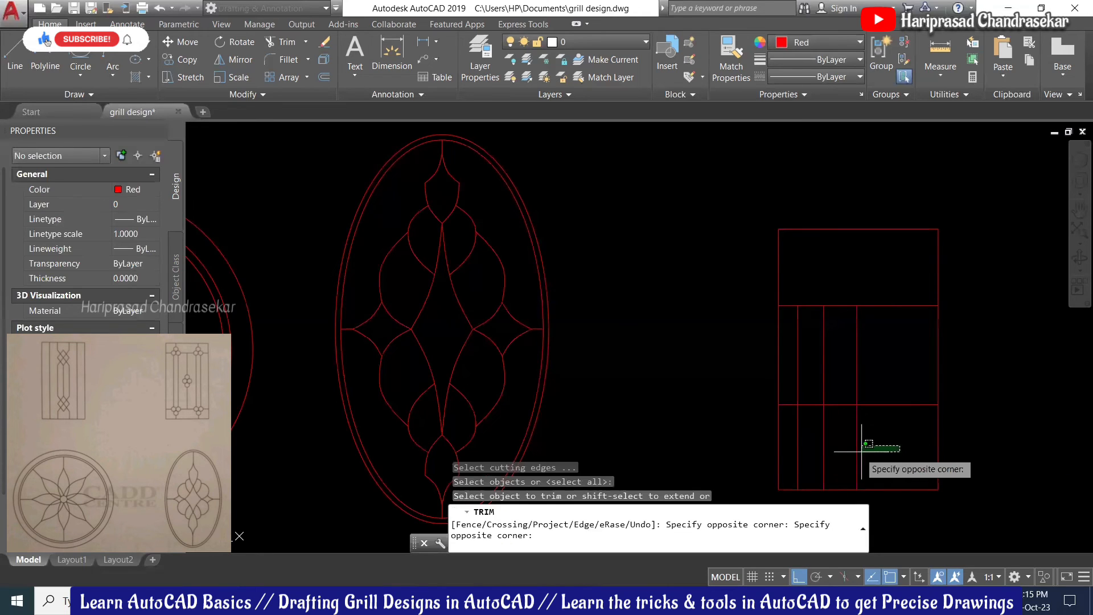
{"action": "left_click", "coordinate": [790, 447]}
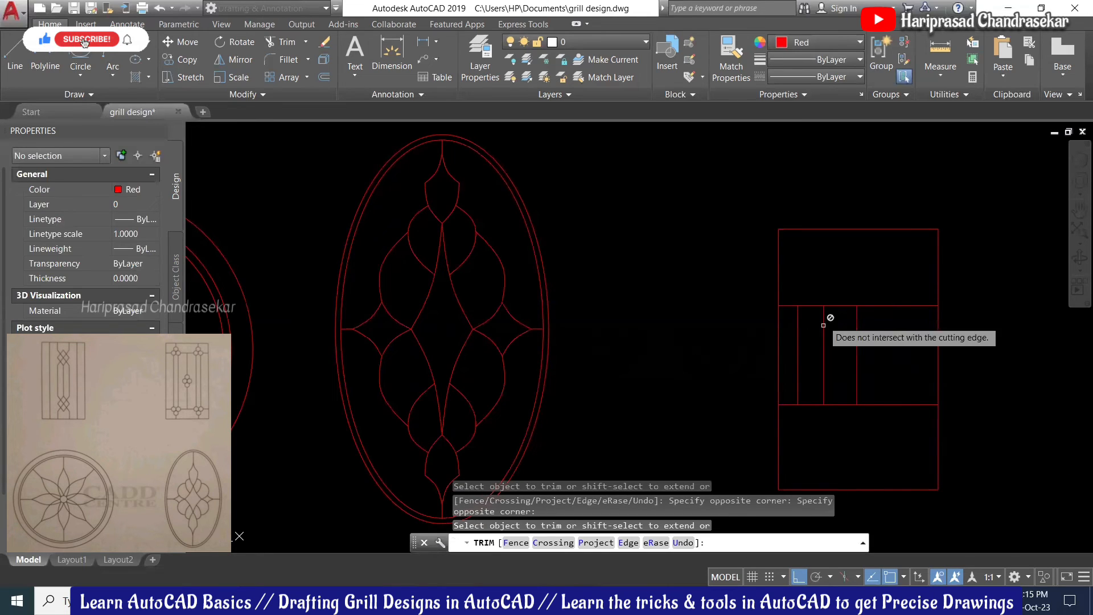
{"action": "left_click", "coordinate": [838, 287]}
{"action": "left_click", "coordinate": [838, 414]}
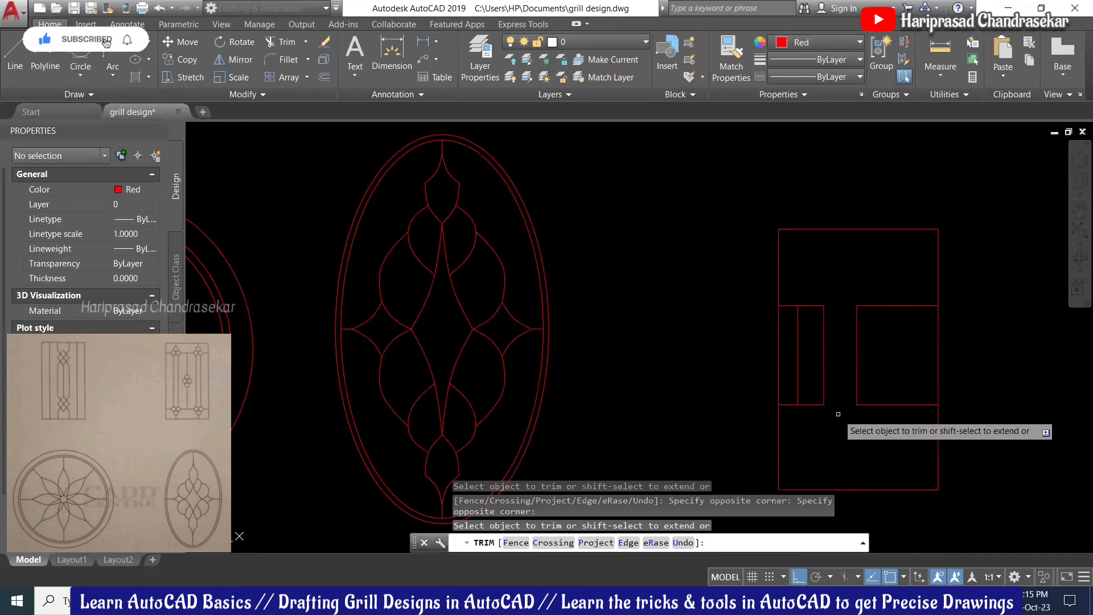
{"action": "left_click", "coordinate": [786, 293]}
{"action": "left_click", "coordinate": [790, 422]}
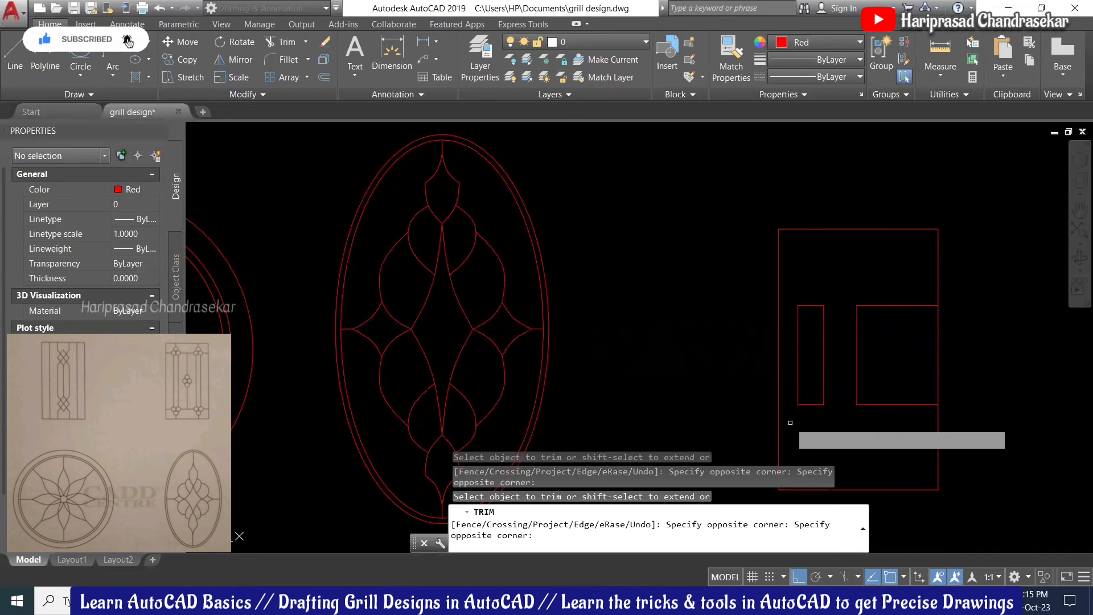
{"action": "key", "text": "Escape"}
{"action": "scroll", "coordinate": [860, 322], "scroll_direction": "down", "scroll_amount": 2}
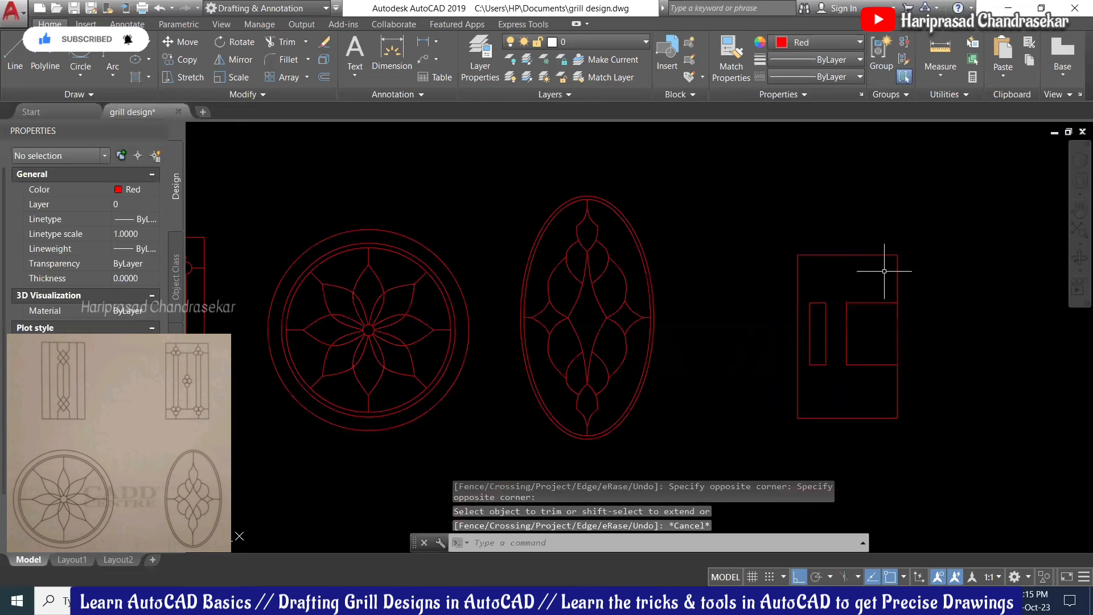
Step: Delete every line of the unfinished fifth rectangular grill design
{"action": "left_click", "coordinate": [932, 218]}
{"action": "left_click", "coordinate": [778, 425]}
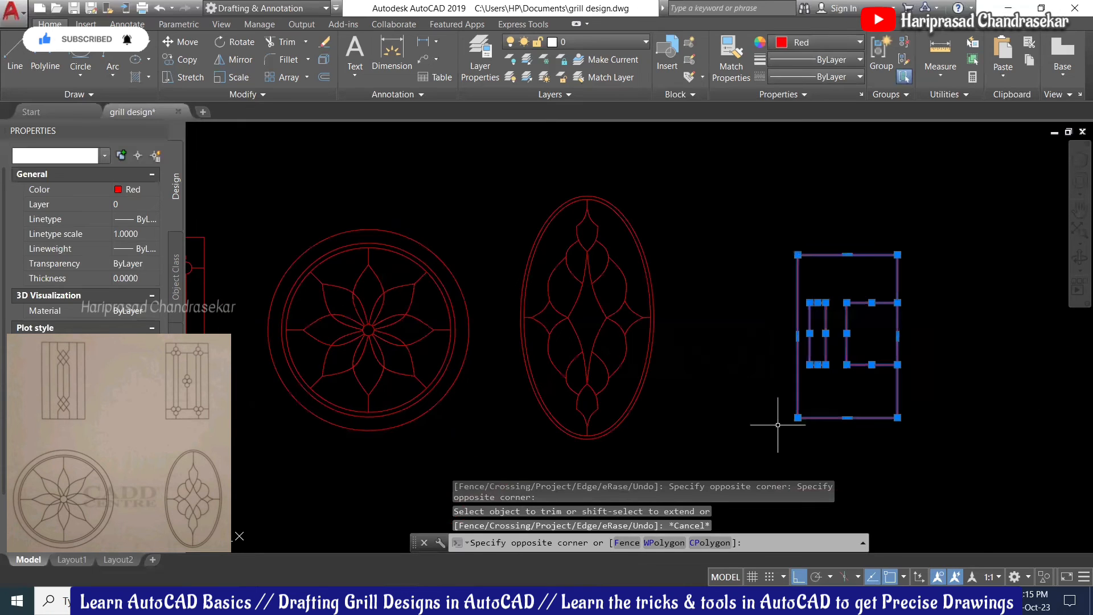
{"action": "key", "text": "Escape"}
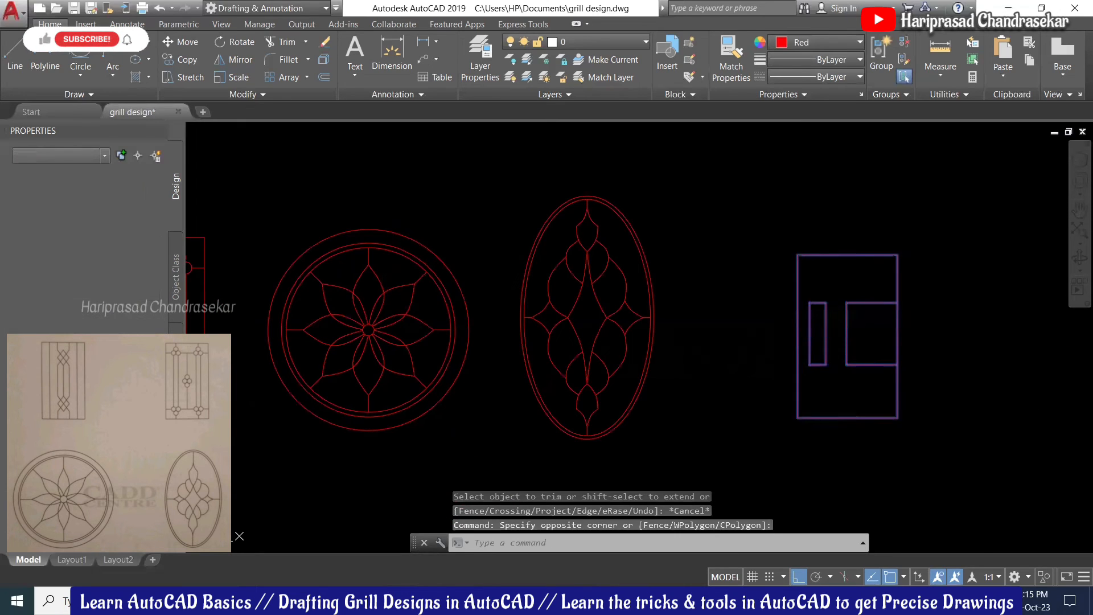
{"action": "key", "text": "Delete"}
Step: Centre the four remaining grill designs in view and save the drawing
{"action": "scroll", "coordinate": [776, 424], "scroll_direction": "down", "scroll_amount": 2}
{"action": "middle_click_drag", "start_coordinate": [498, 283], "coordinate": [570, 251]}
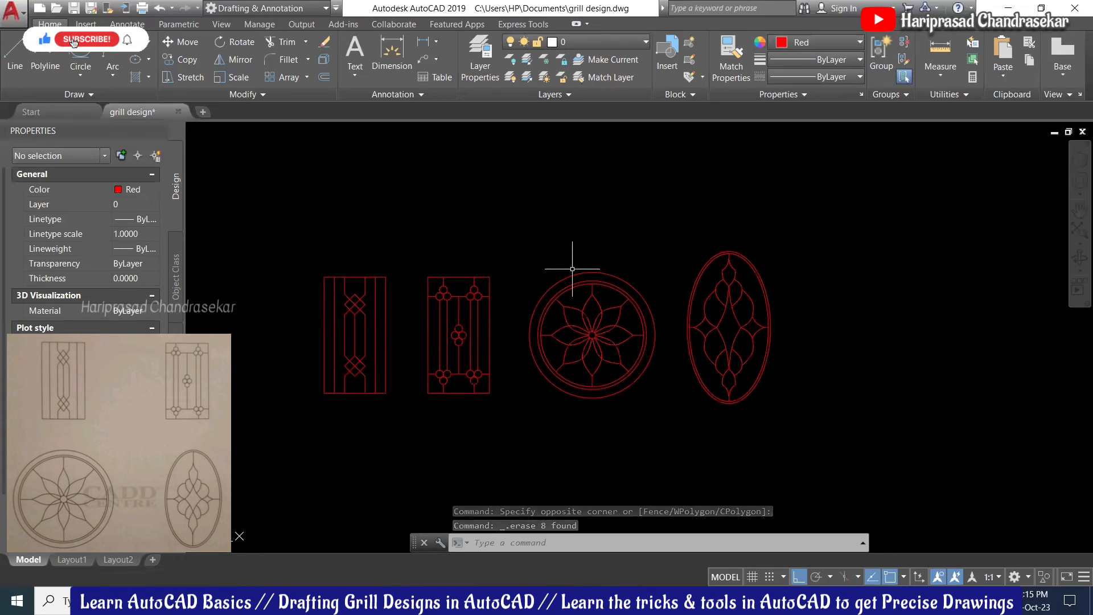
{"action": "key", "text": "ctrl+s"}
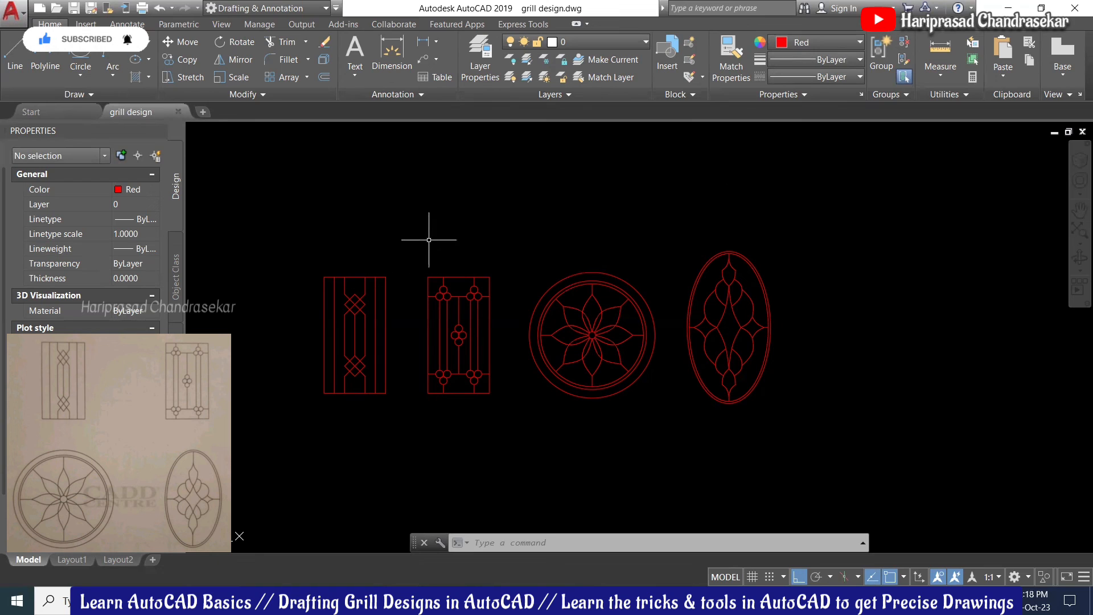
{"action": "scroll", "coordinate": [463, 247], "scroll_direction": "up", "scroll_amount": 2}
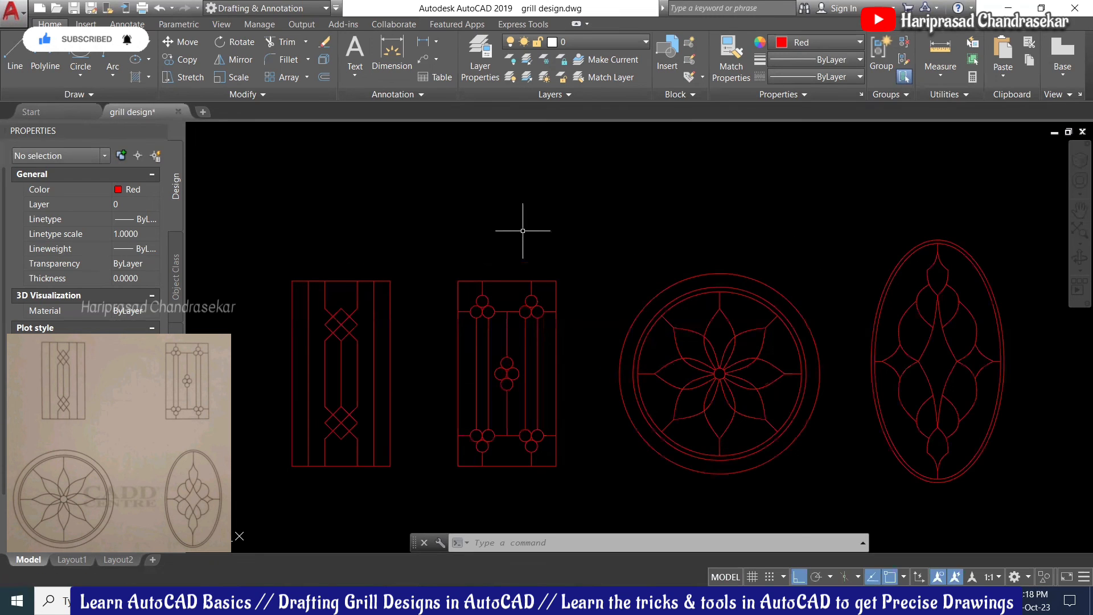